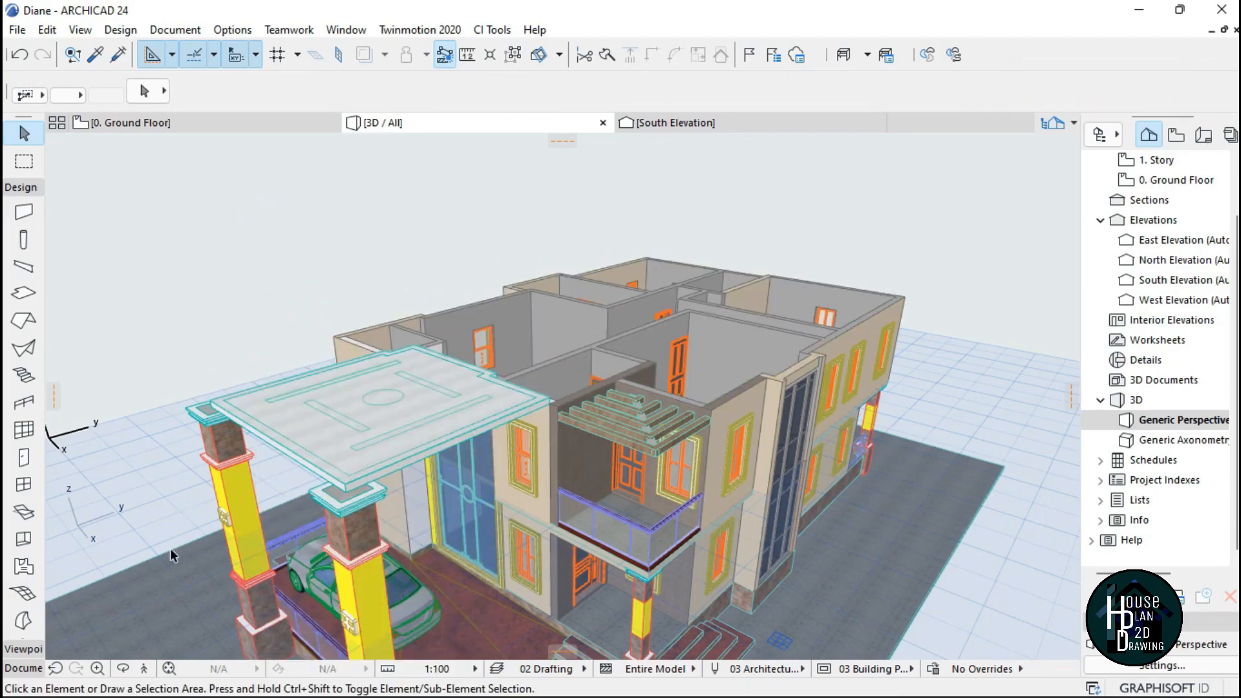
middle_click_drag(169, 548, 191, 634, "shift")
left_click(143, 669)
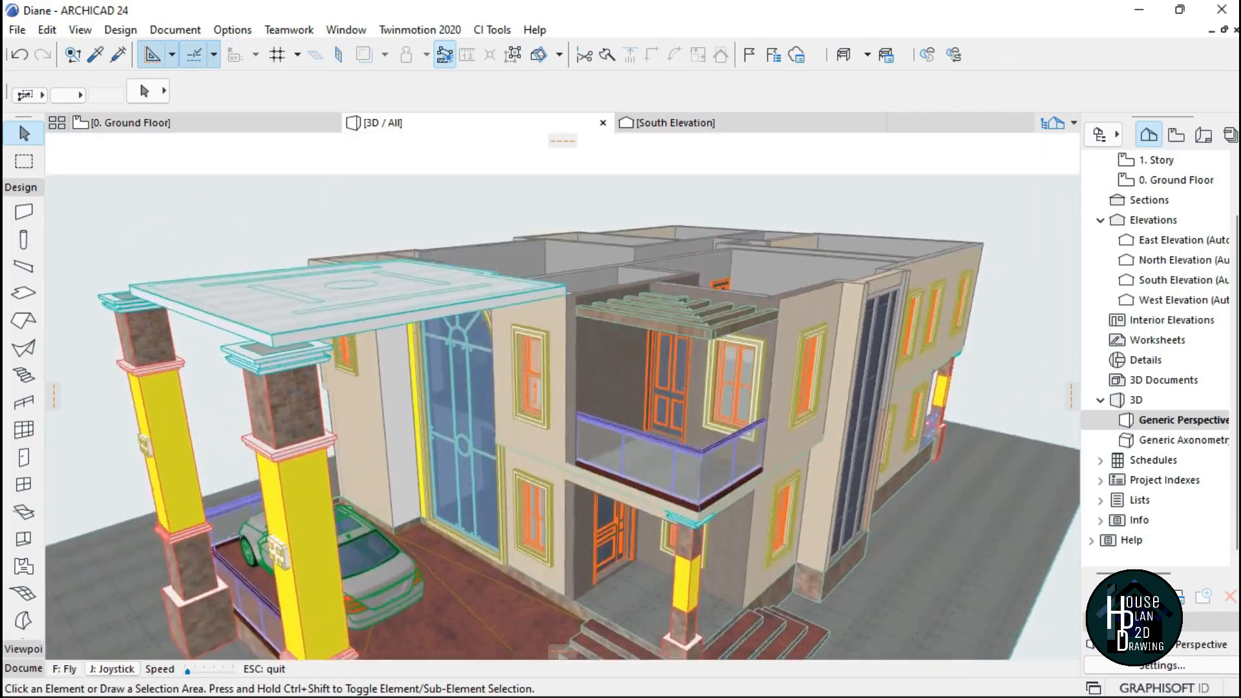
key("Page_Up")
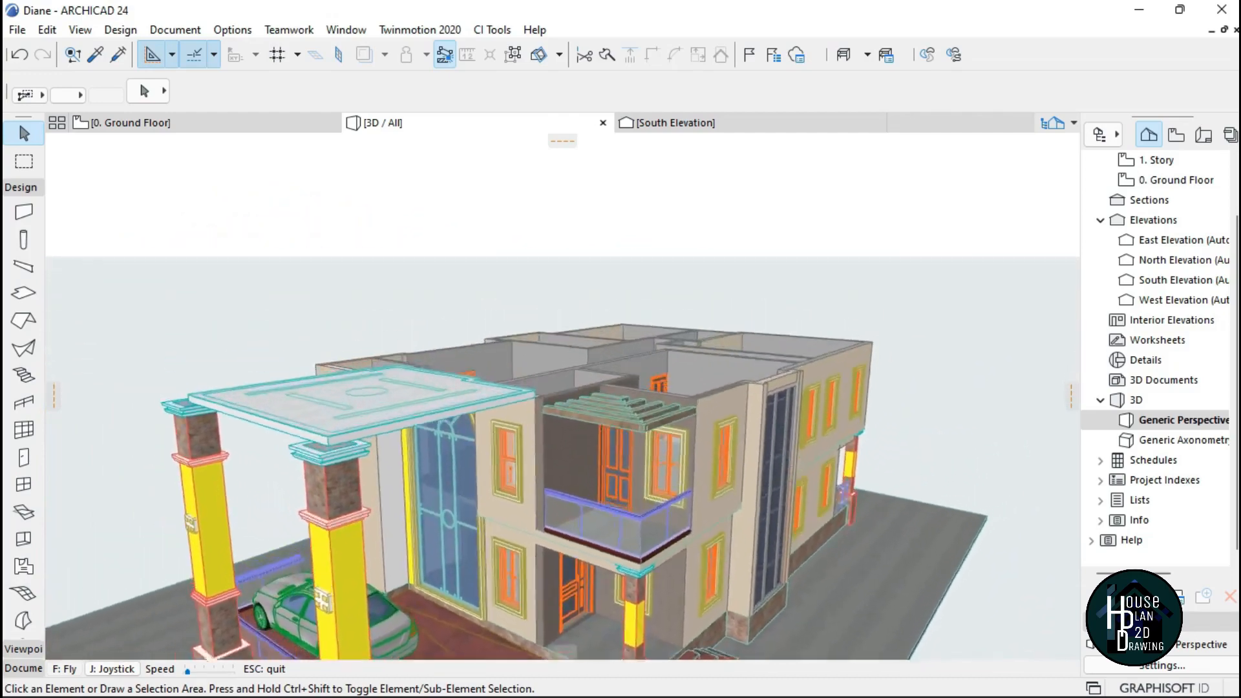
key("Down")
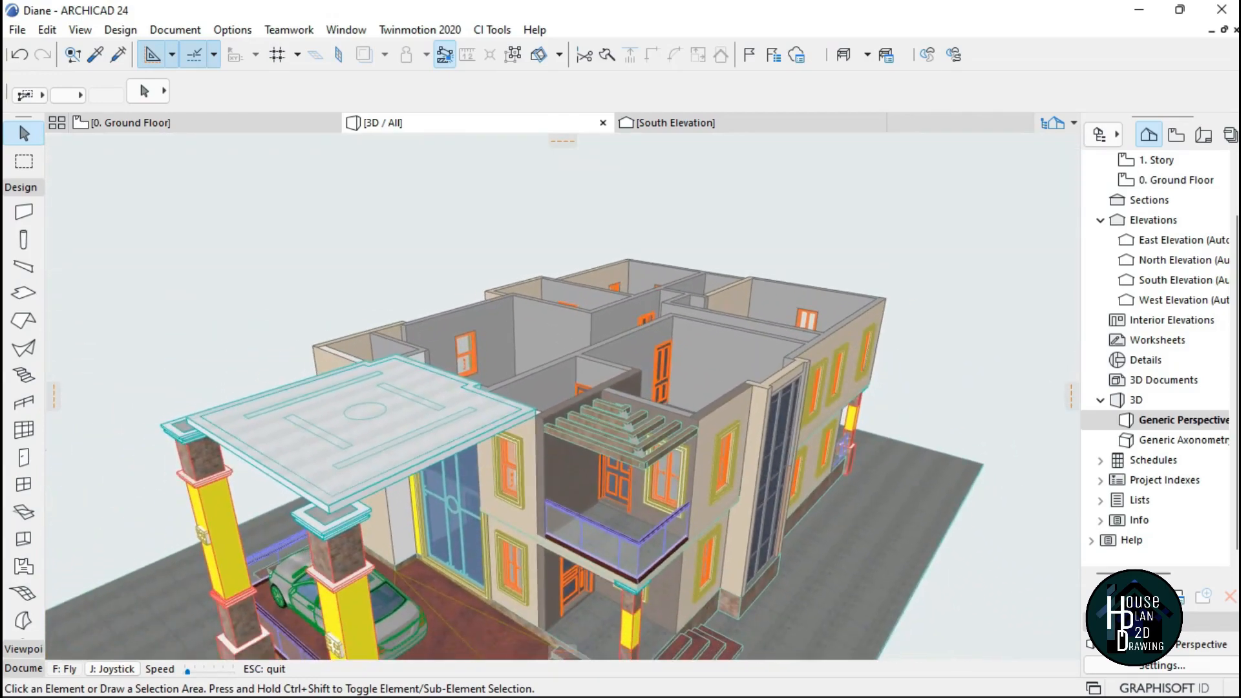
key("Escape")
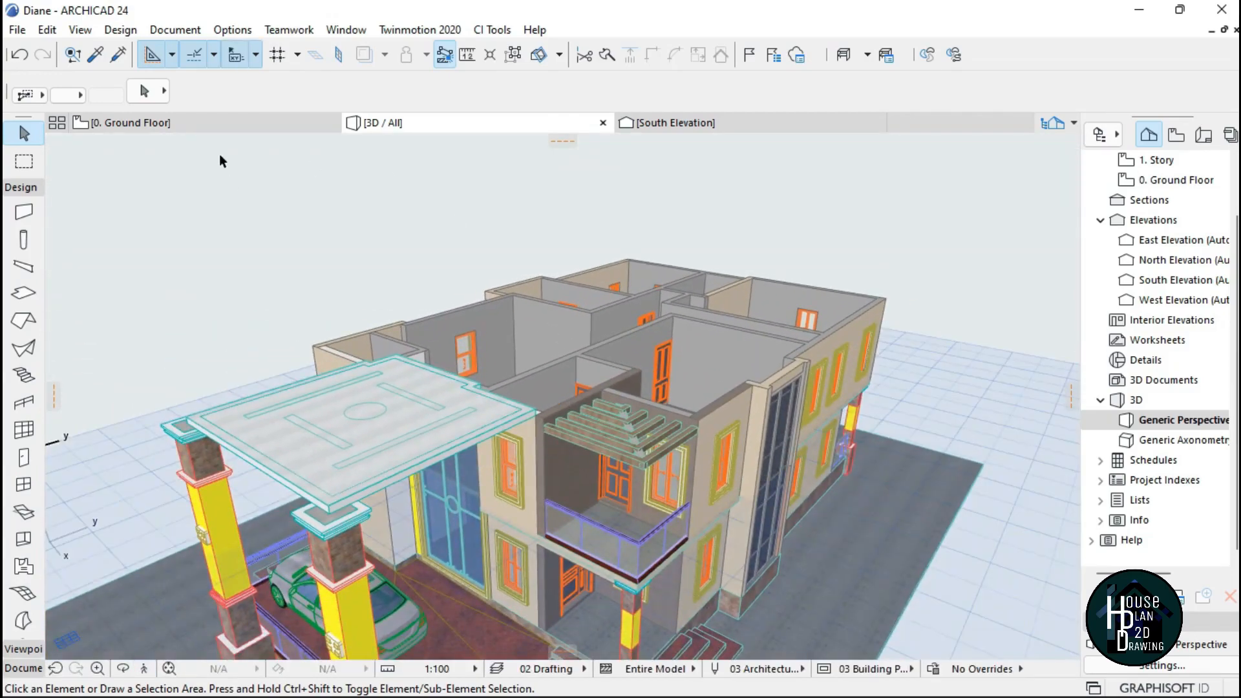
Draw a closed rectangle of four Structural - Bearing walls in the empty area beside the house on the 0. Ground Floor plan.
left_click(201, 122)
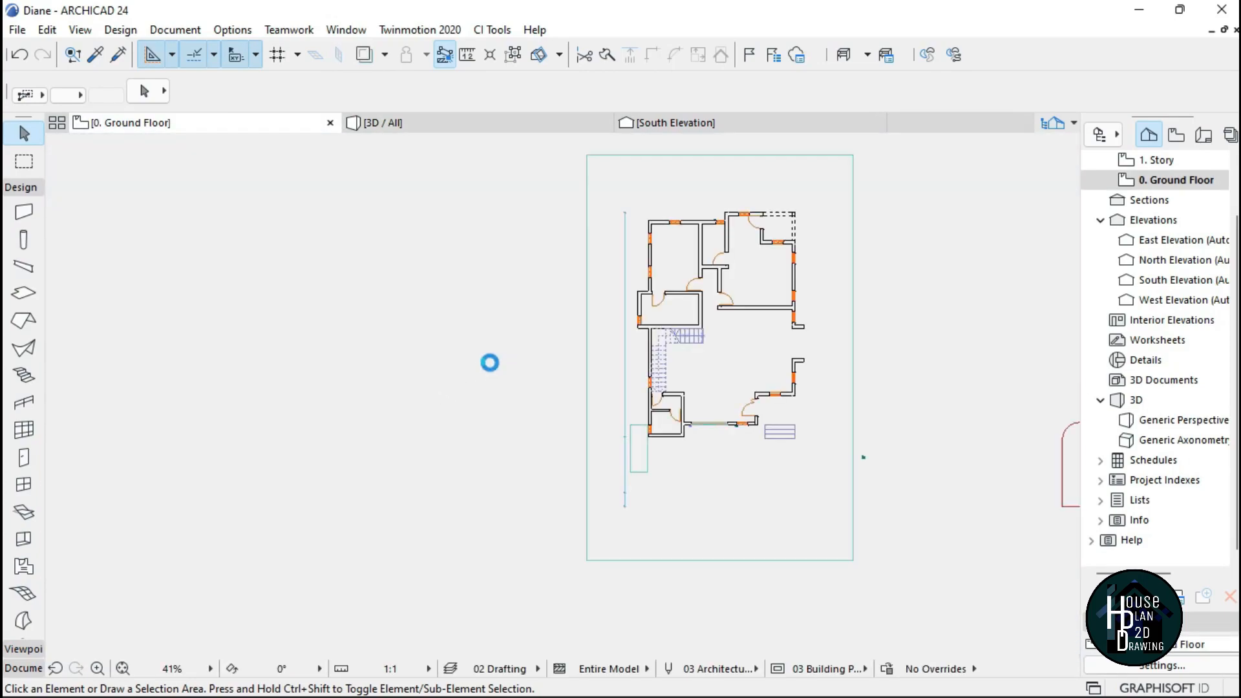
scroll(479, 331, "down", 5)
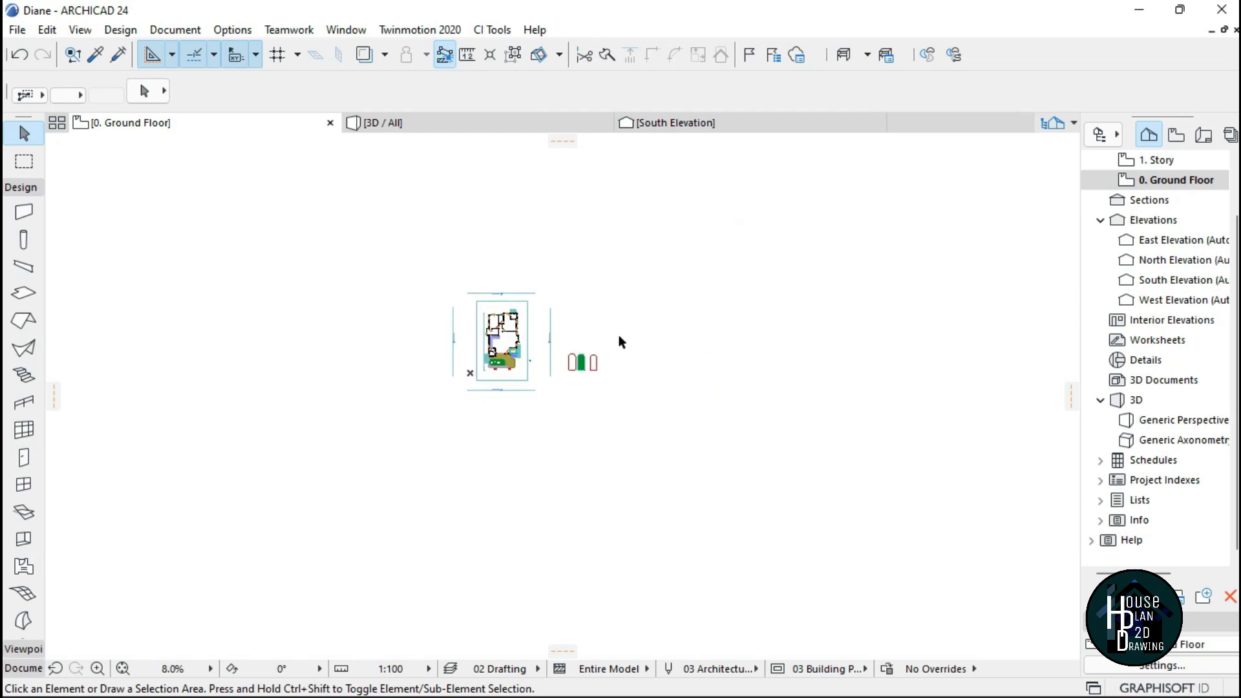
scroll(618, 335, "up", 8)
scroll(649, 358, "up", 3)
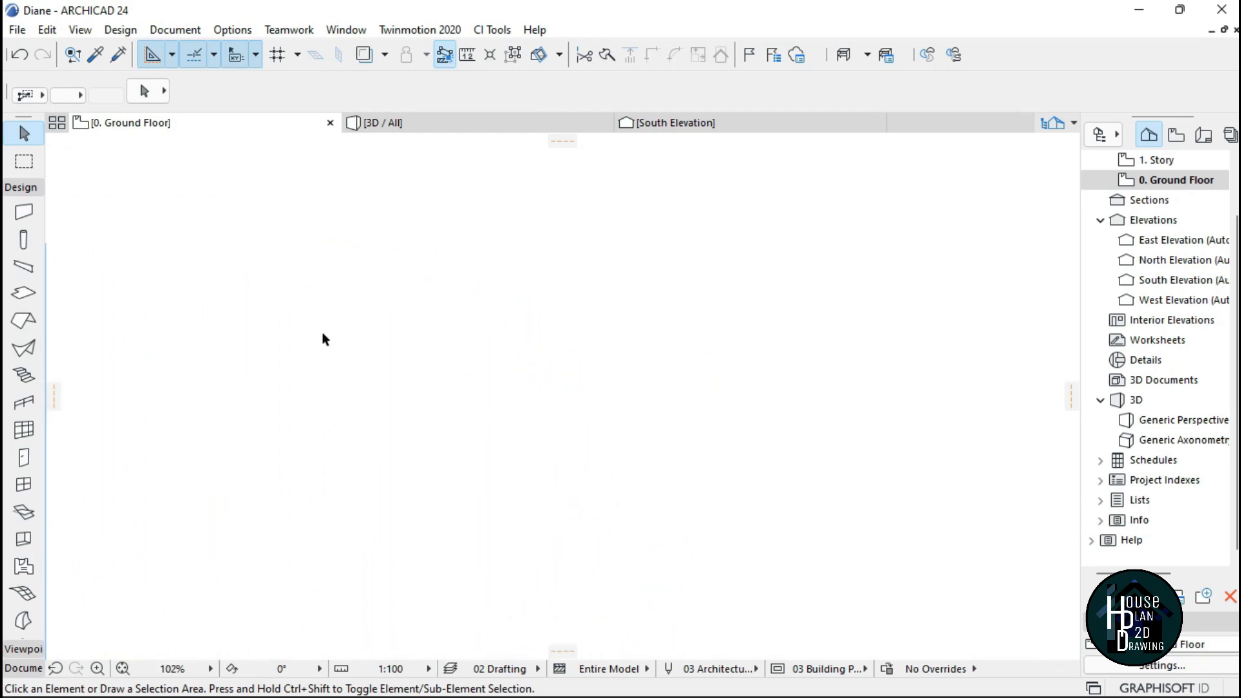
left_click(33, 213)
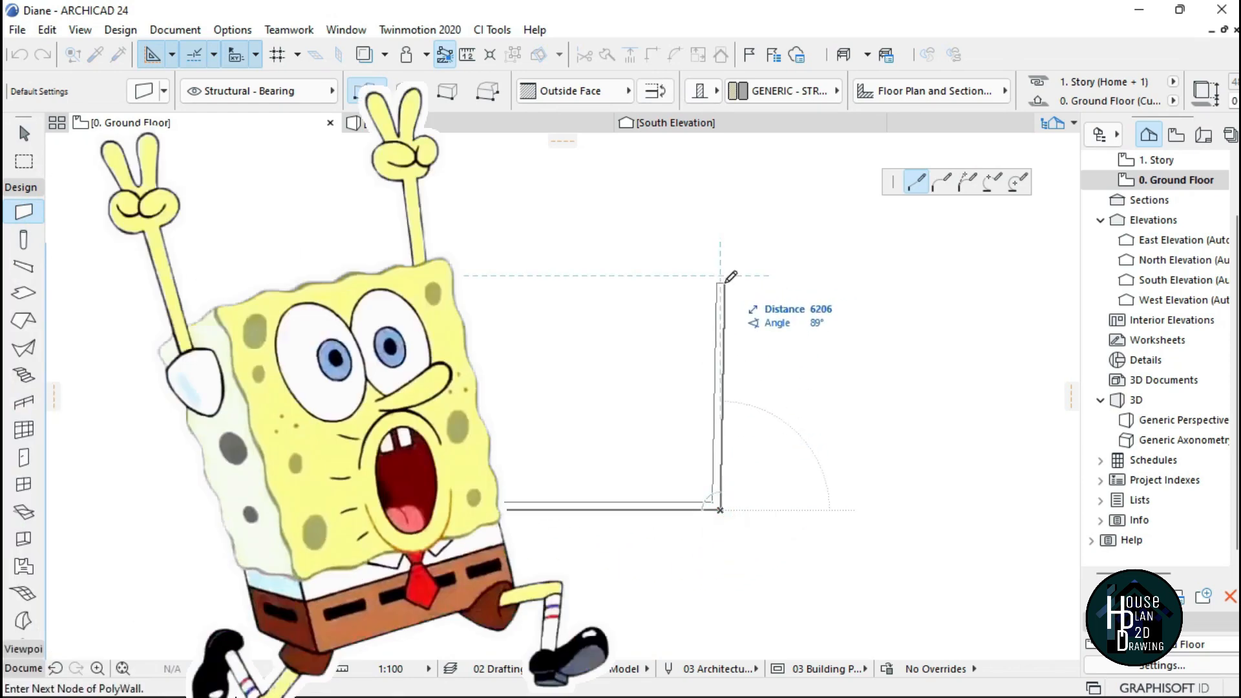
left_click(719, 276)
left_click(365, 275)
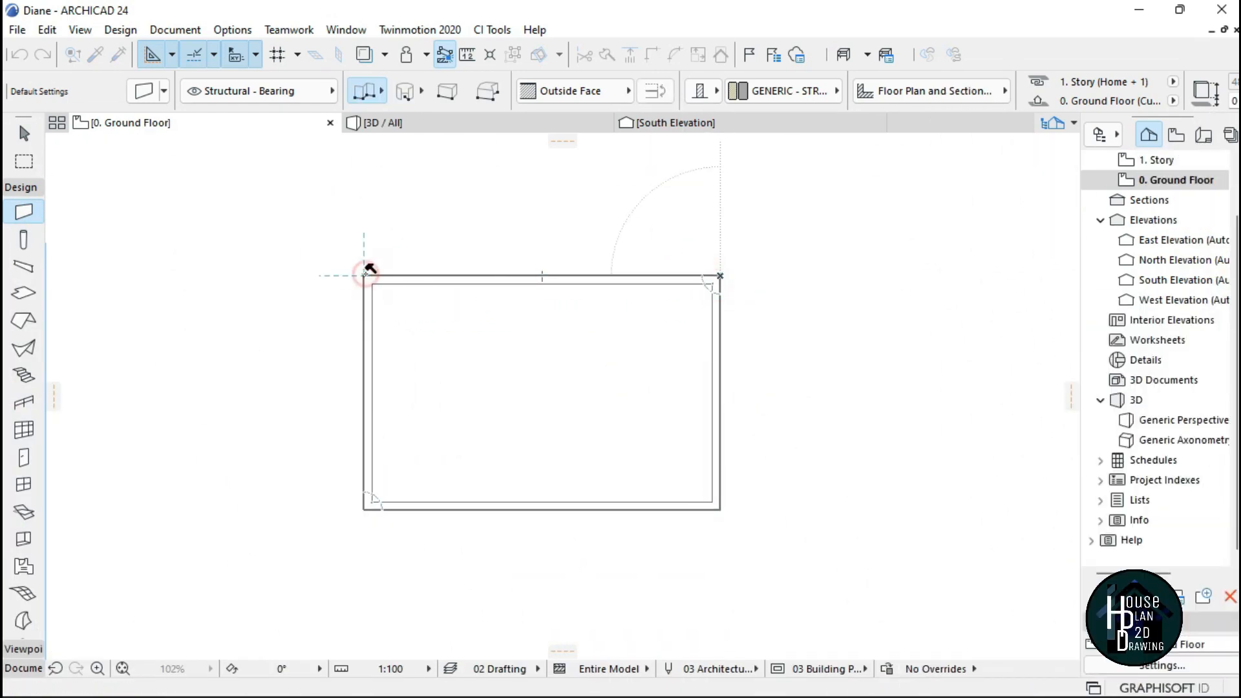
scroll(622, 330, "down", 3)
scroll(630, 332, "up", 3)
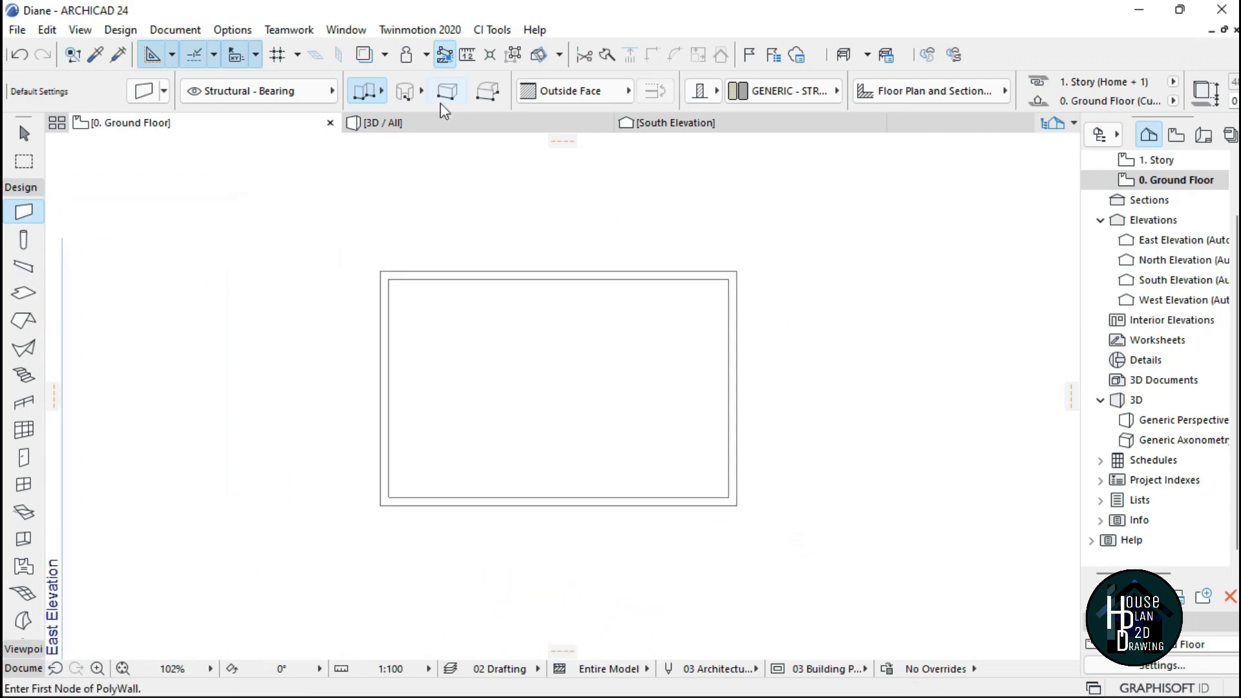
In the 3D view, select the four new walls with groups suspended and stretch them together to a greater height.
left_click(445, 122)
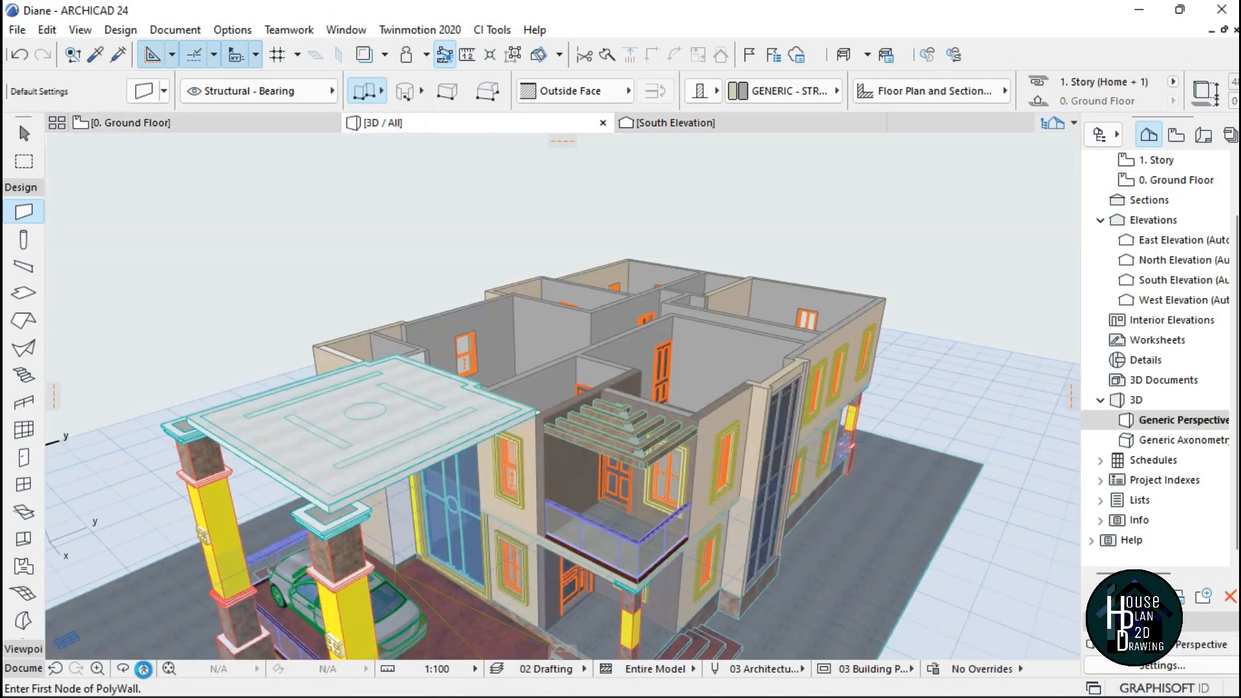
left_click(143, 668)
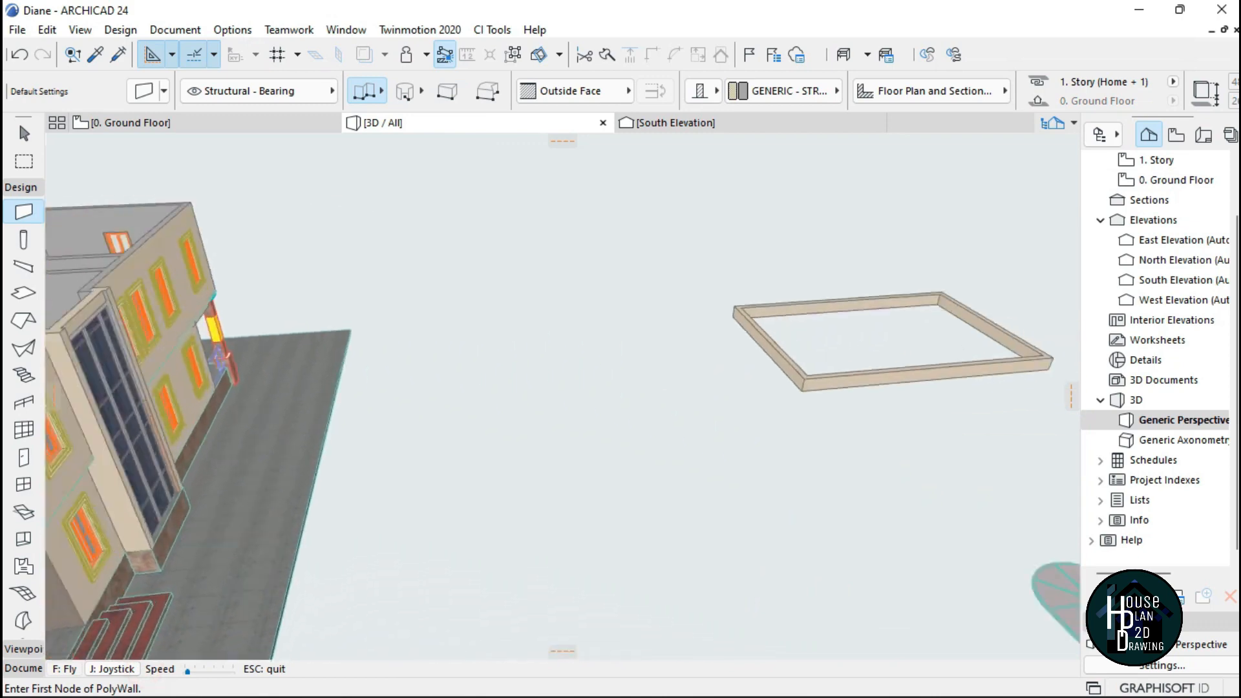
key("w")
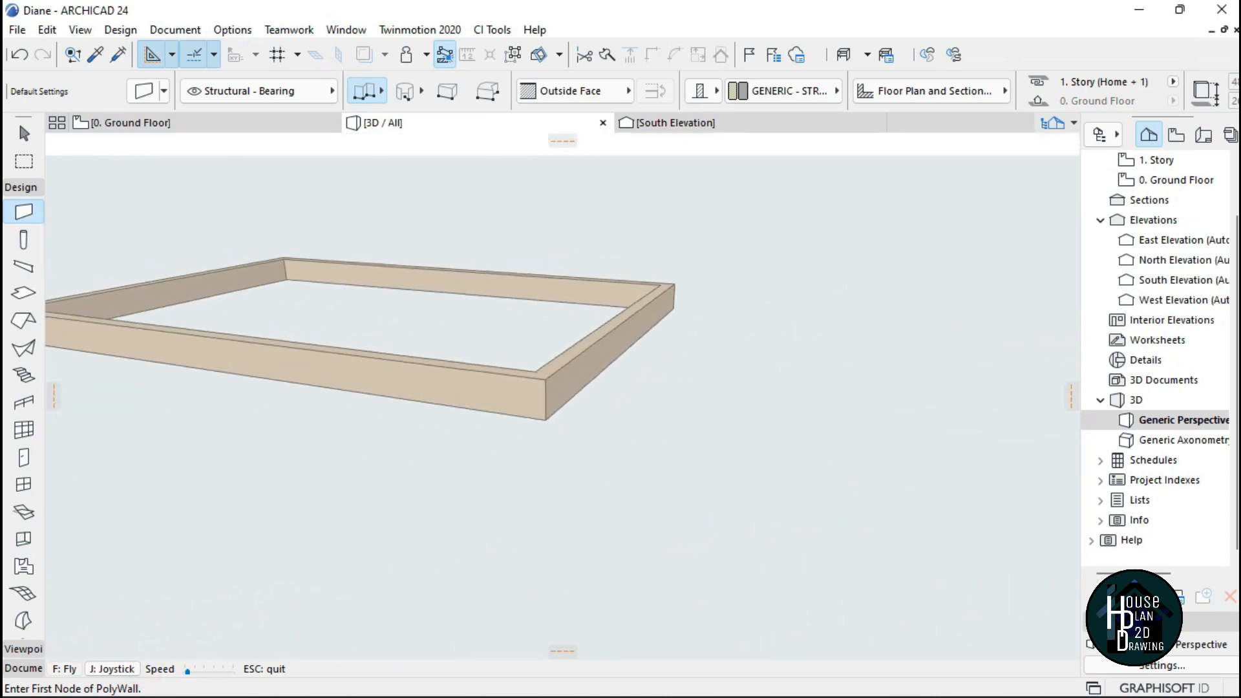
key("s")
key("Escape")
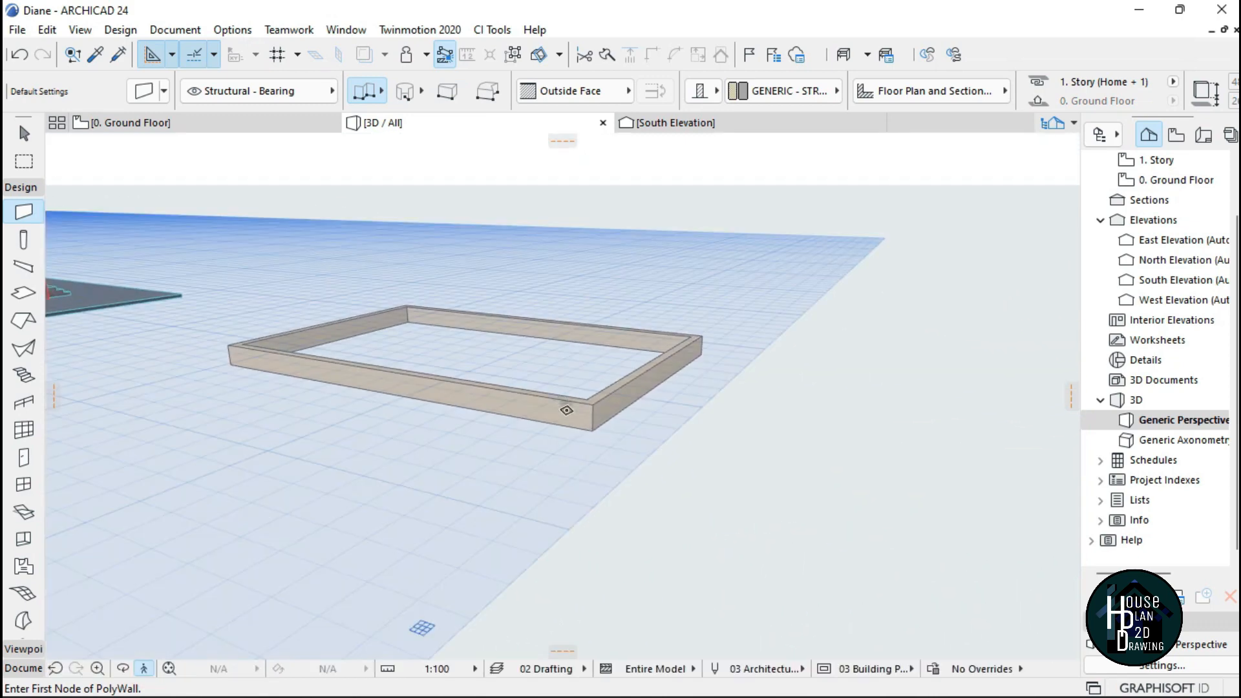
key("ctrl+a")
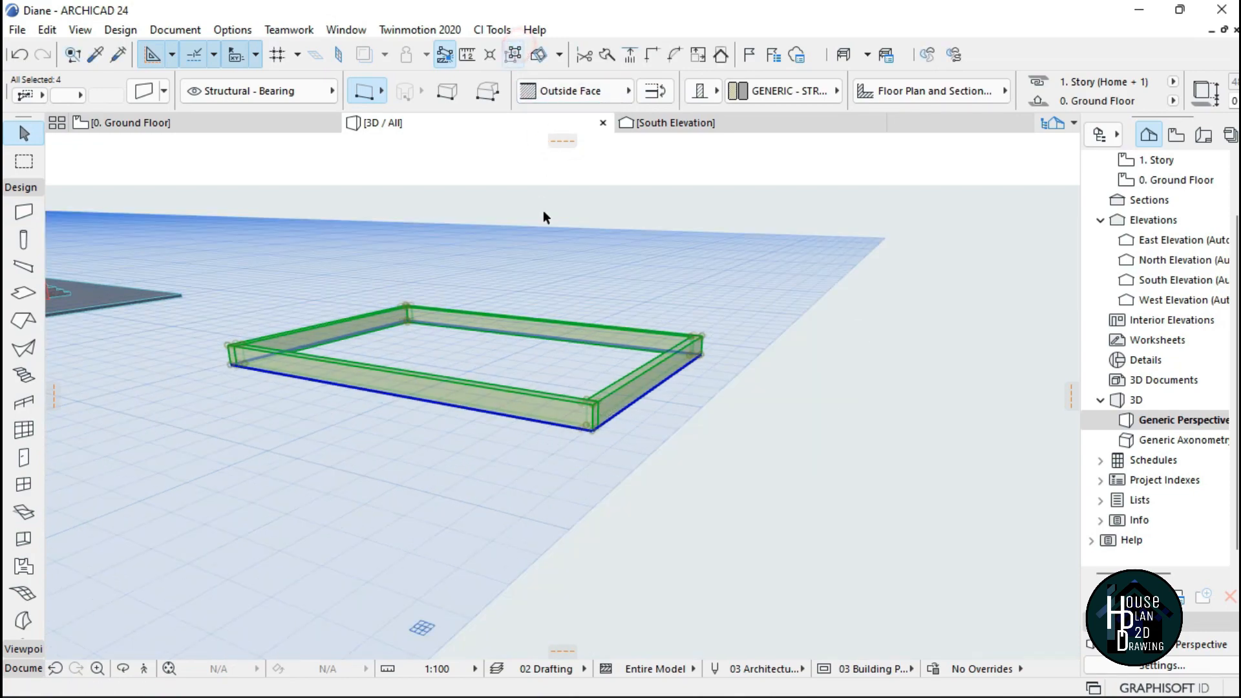
left_click(594, 408)
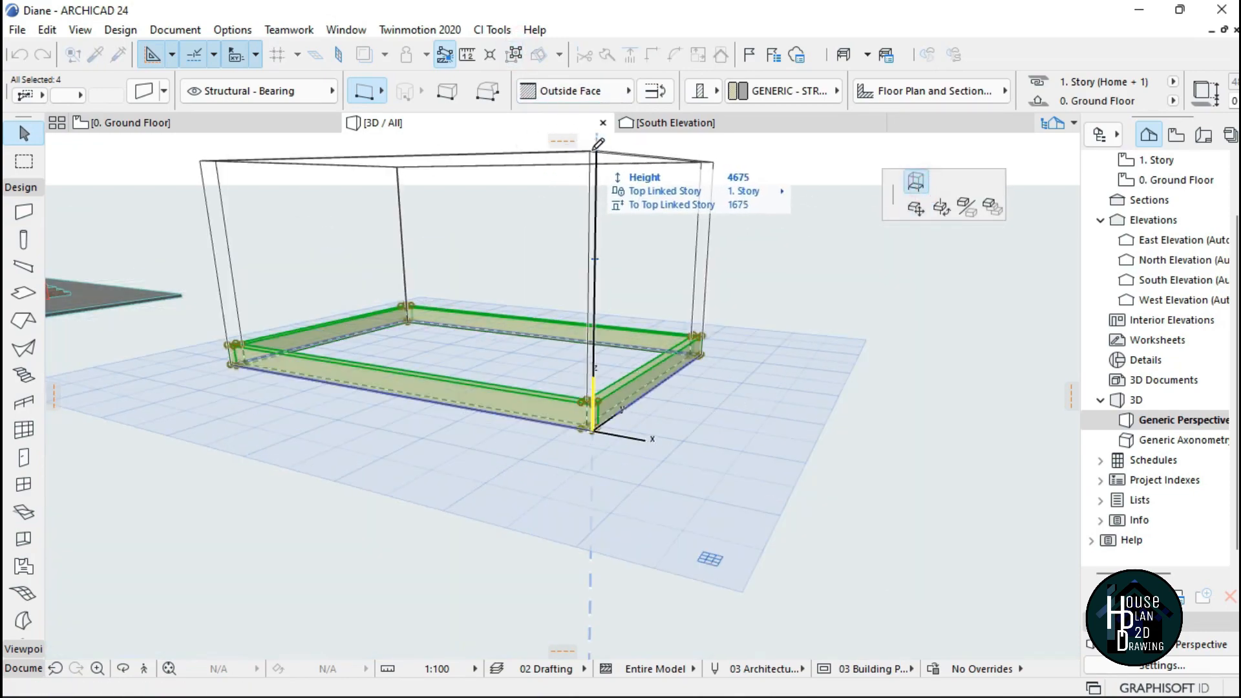
scroll(593, 169, "down", 3)
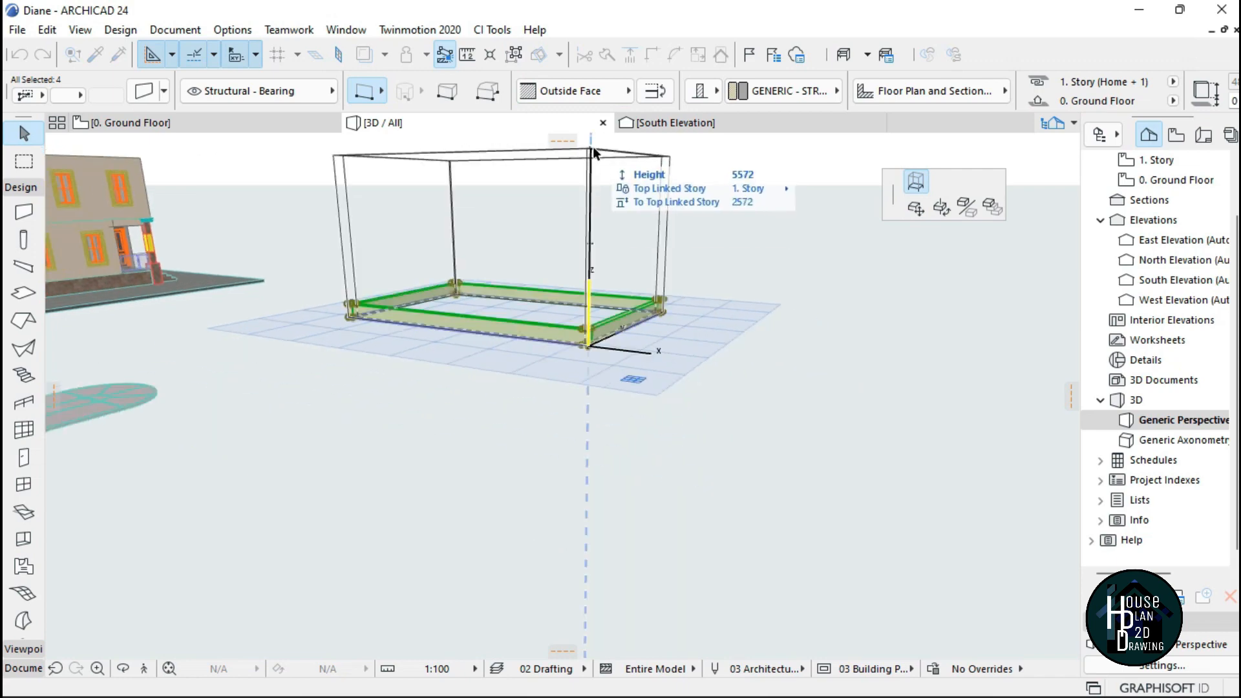
type("4000")
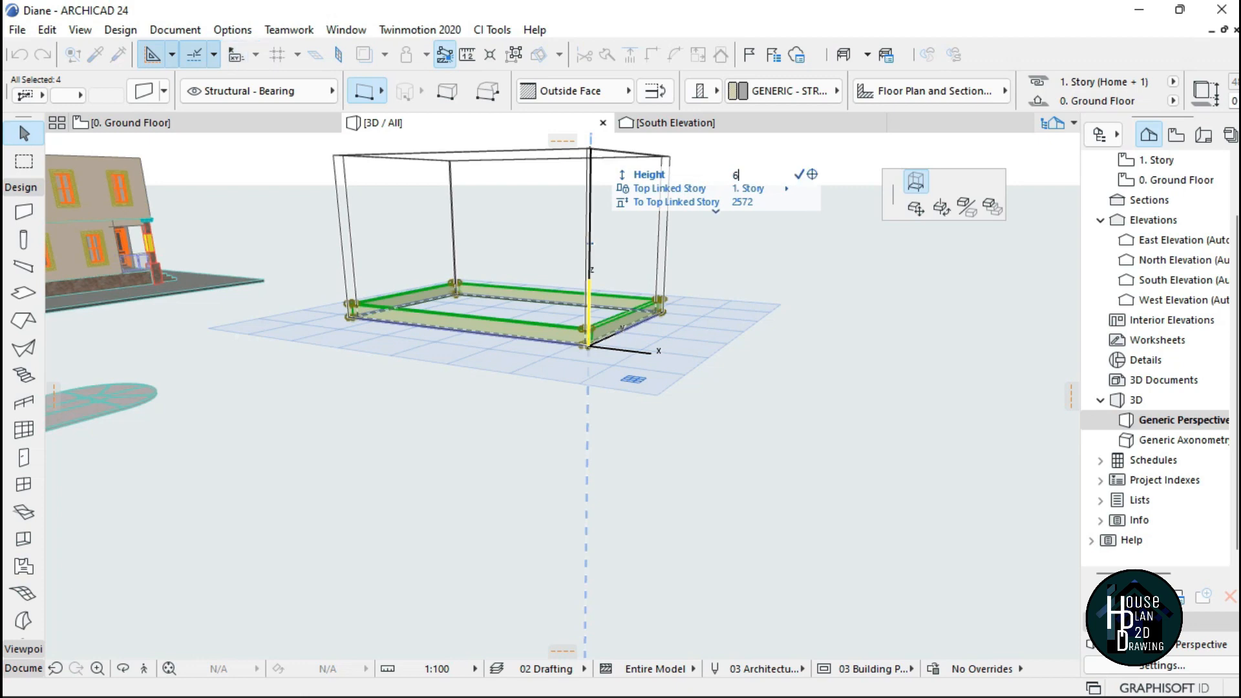
key("Return")
key("Escape")
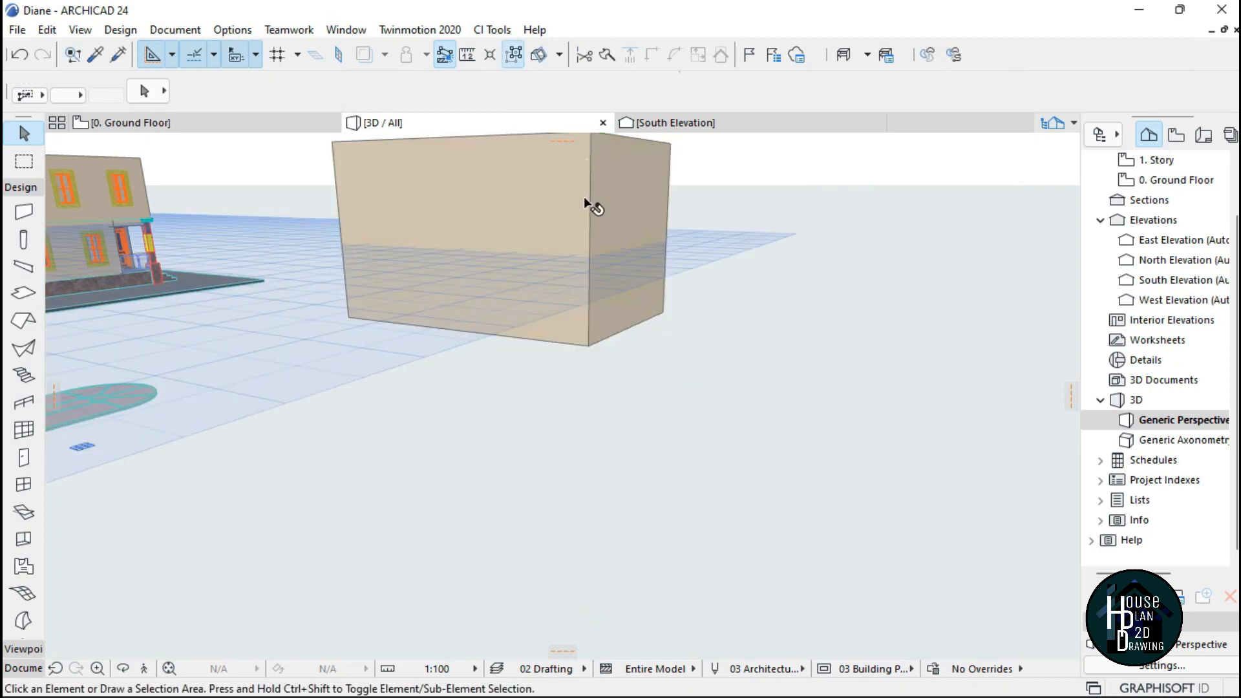
left_click(144, 667)
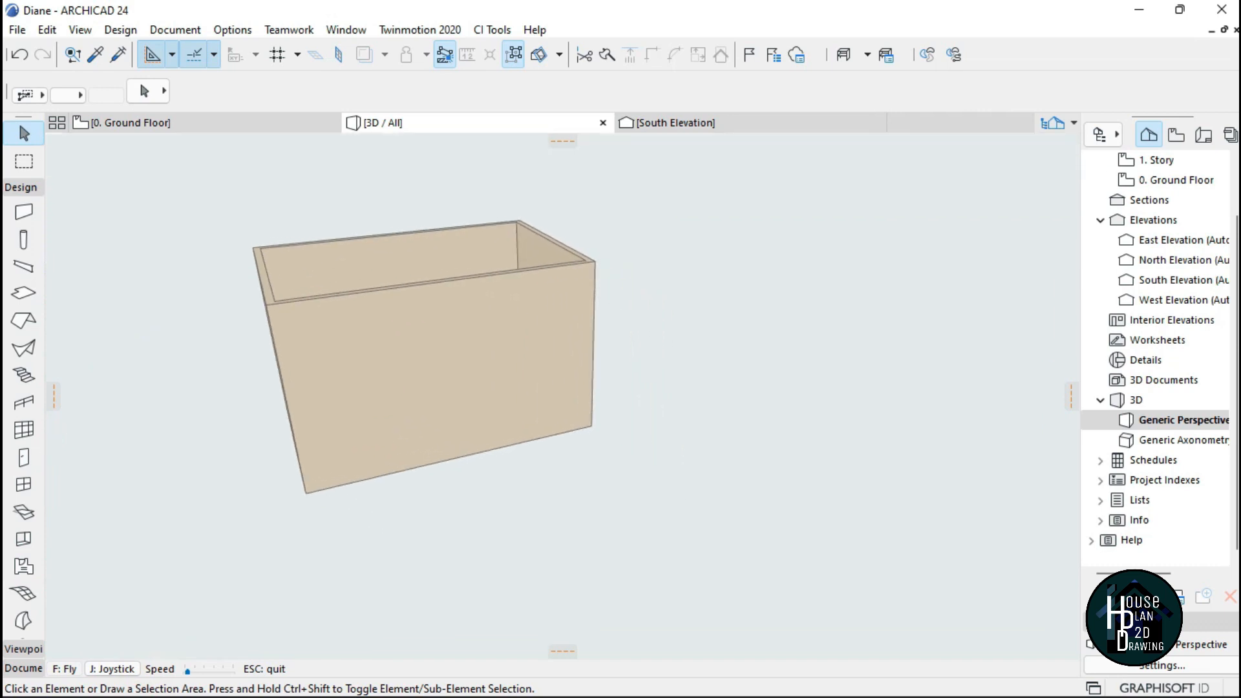
key("Escape")
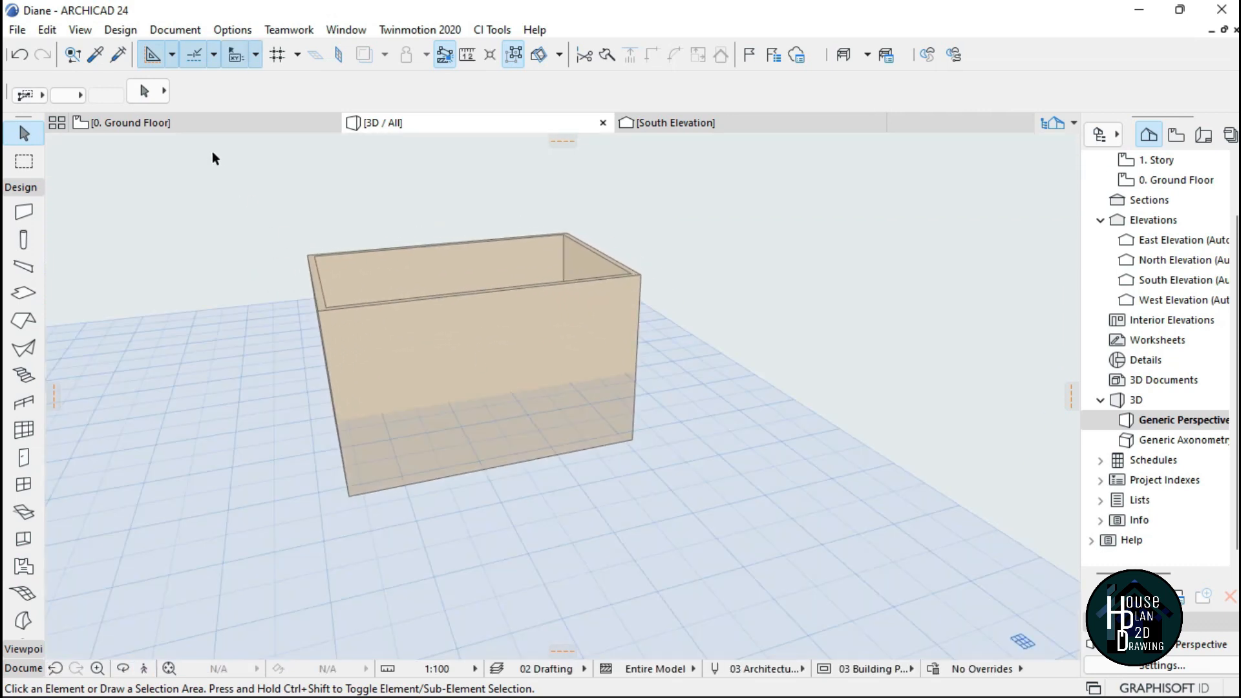
Open the 1. Story plan and set up the Roof tool with the Flat Roof composite.
left_click(202, 122)
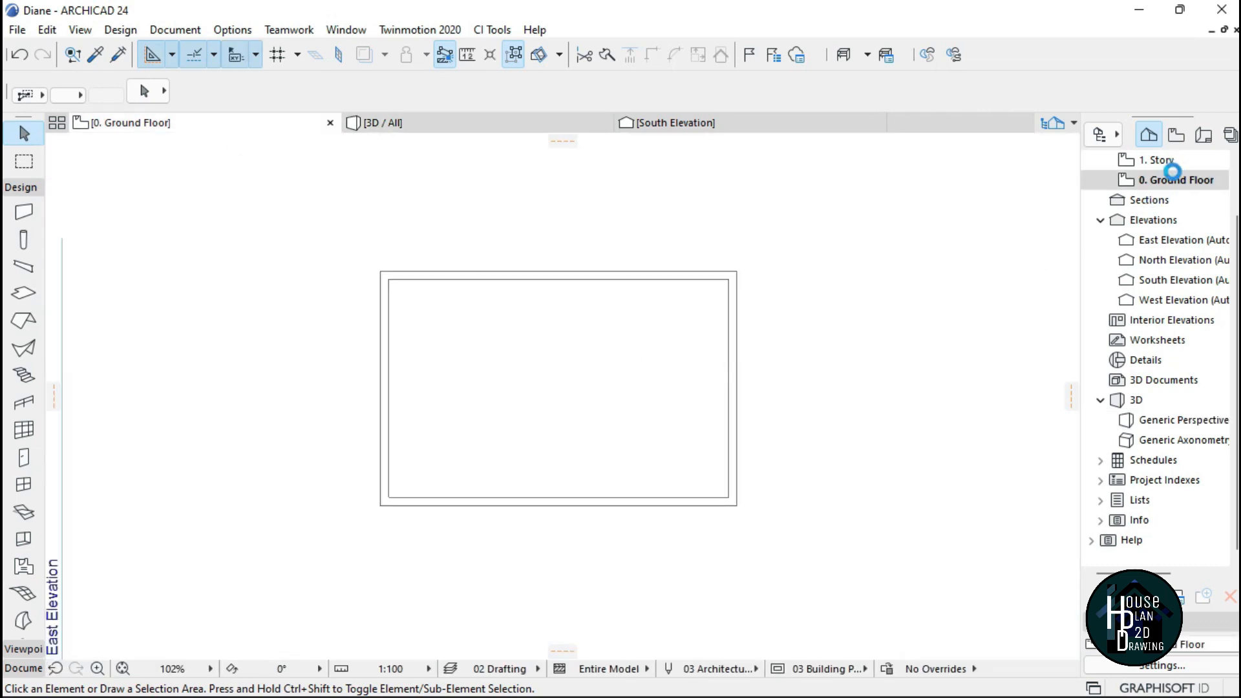
scroll(1167, 194, "up", 1)
left_click(1160, 223)
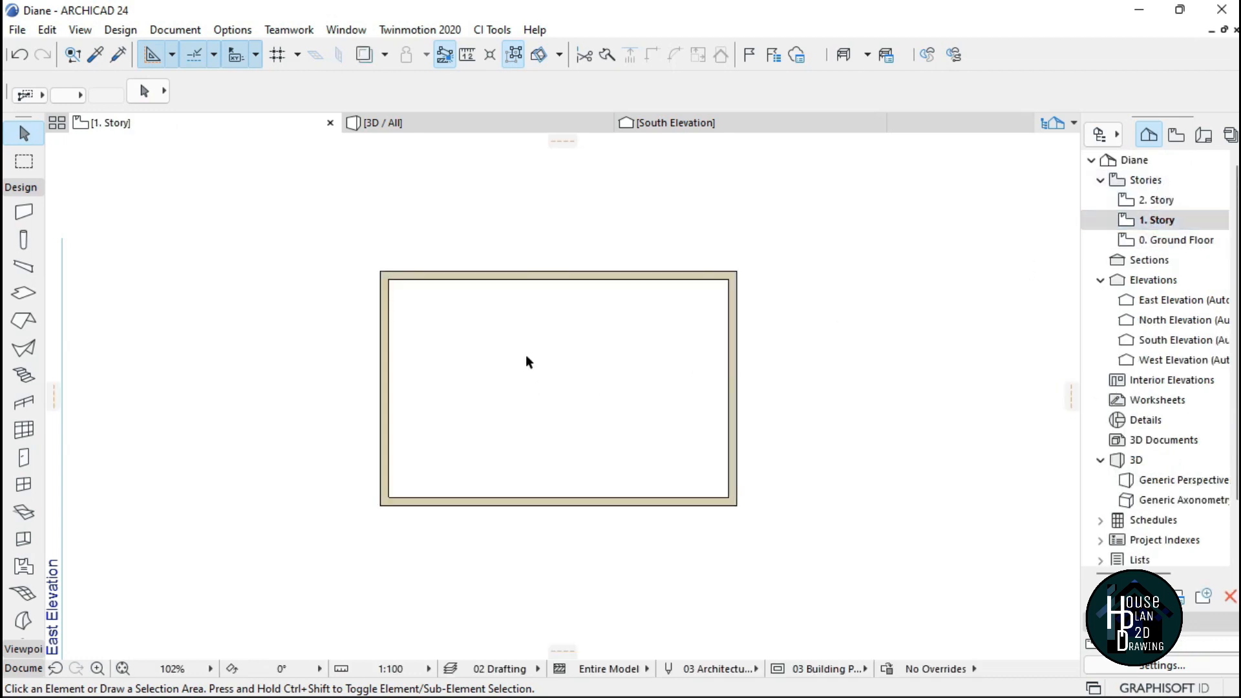
scroll(526, 369, "up", 2)
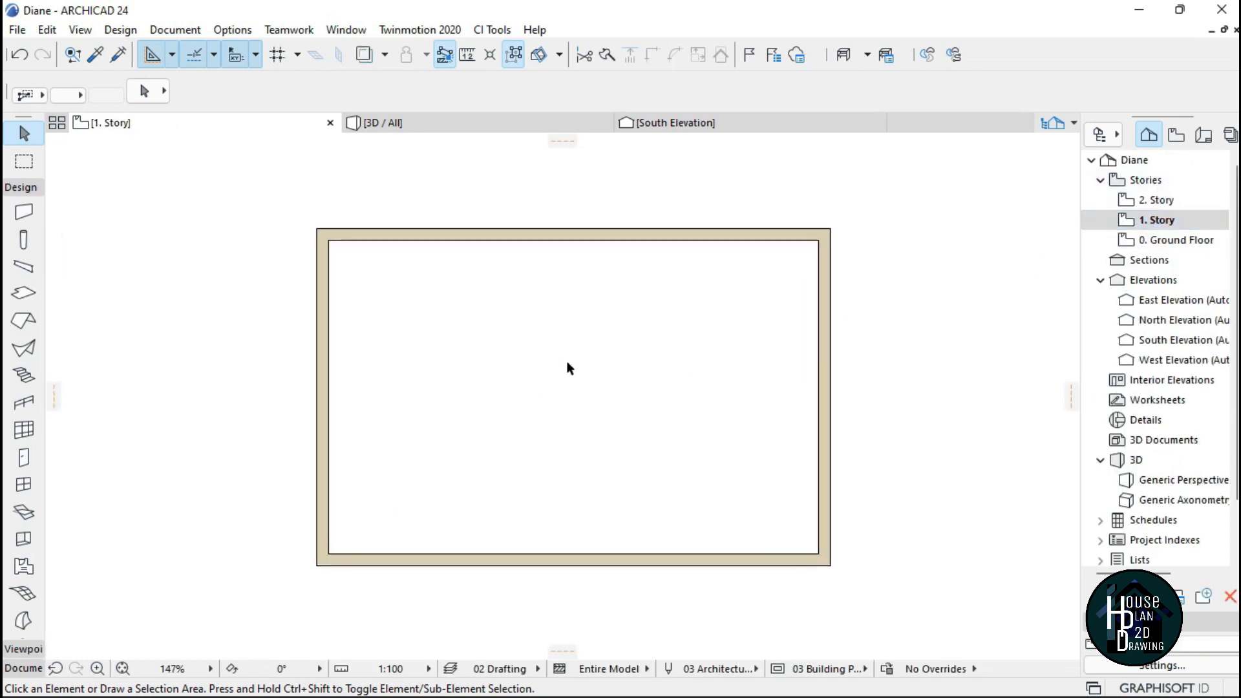
left_click(24, 321)
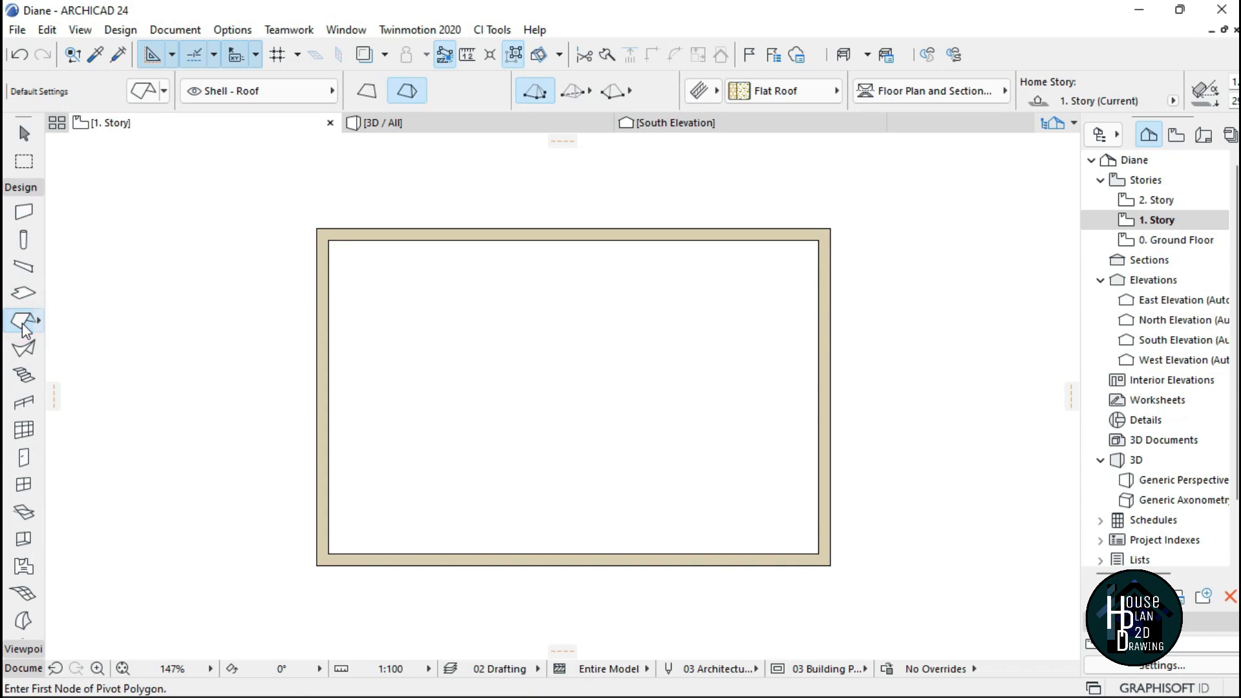
left_click(776, 95)
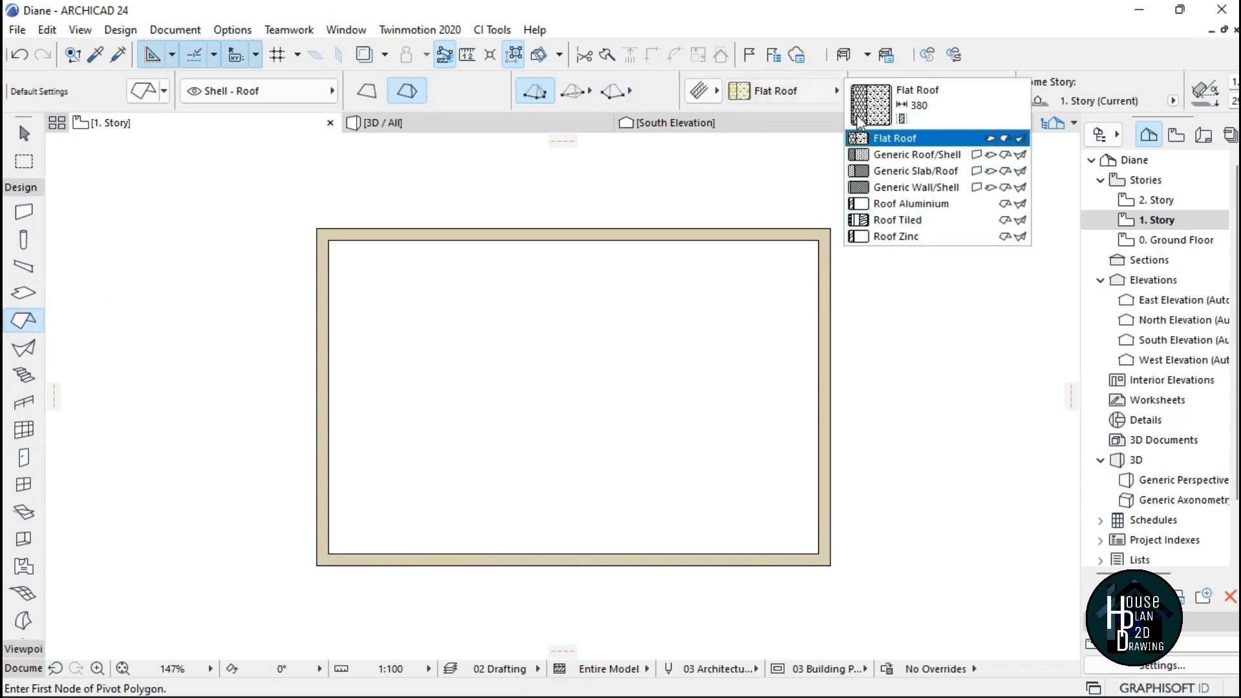
left_click(942, 139)
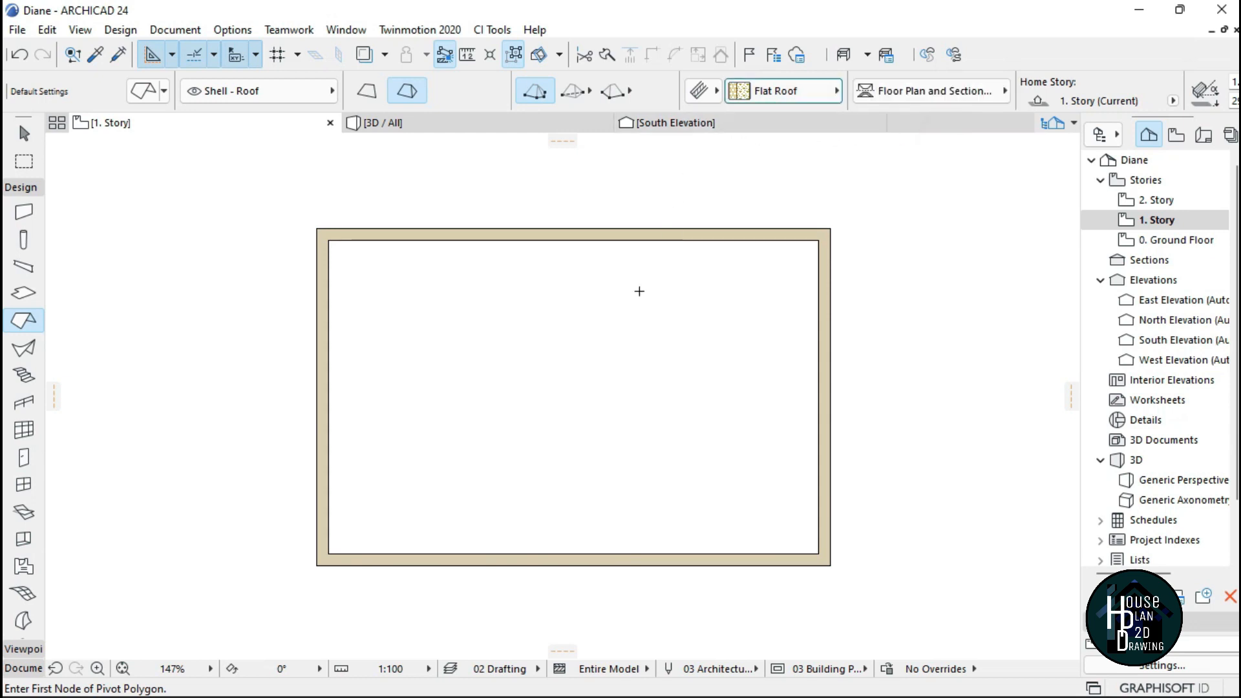
Create a multi-plane roof over the four walls by tracing its pivot polygon through the inner corners of the wall rectangle.
scroll(557, 261, "down", 2)
scroll(409, 263, "up", 2)
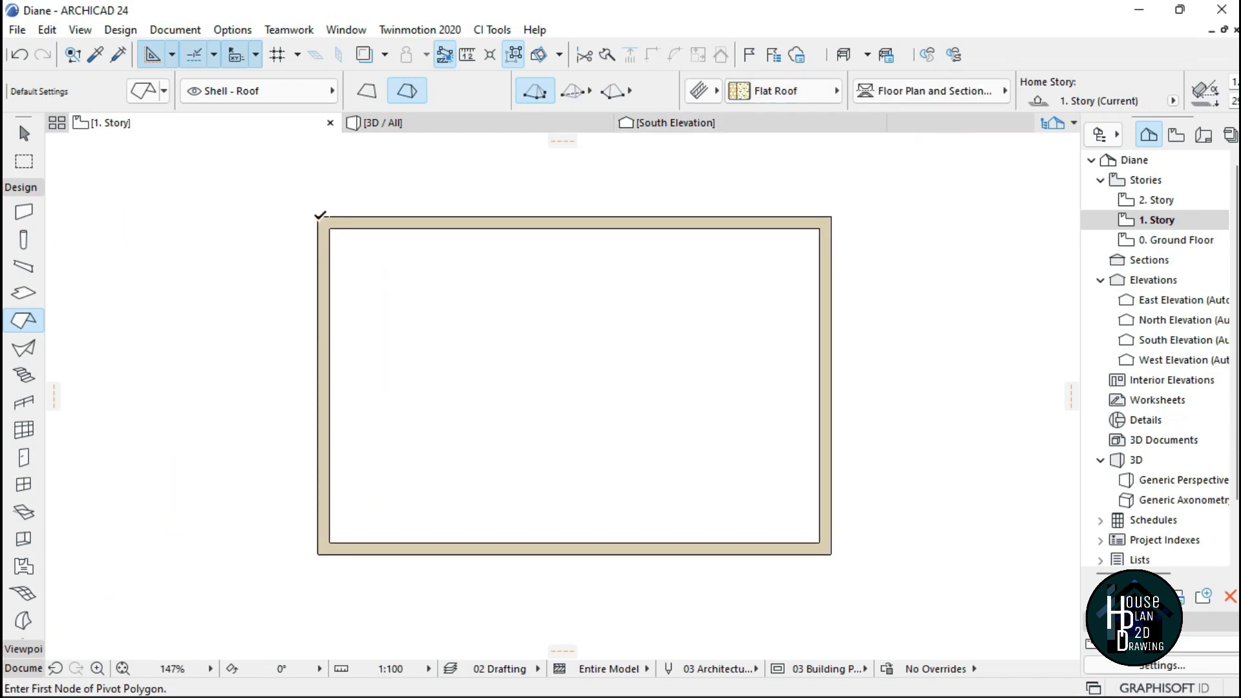
left_click(329, 228)
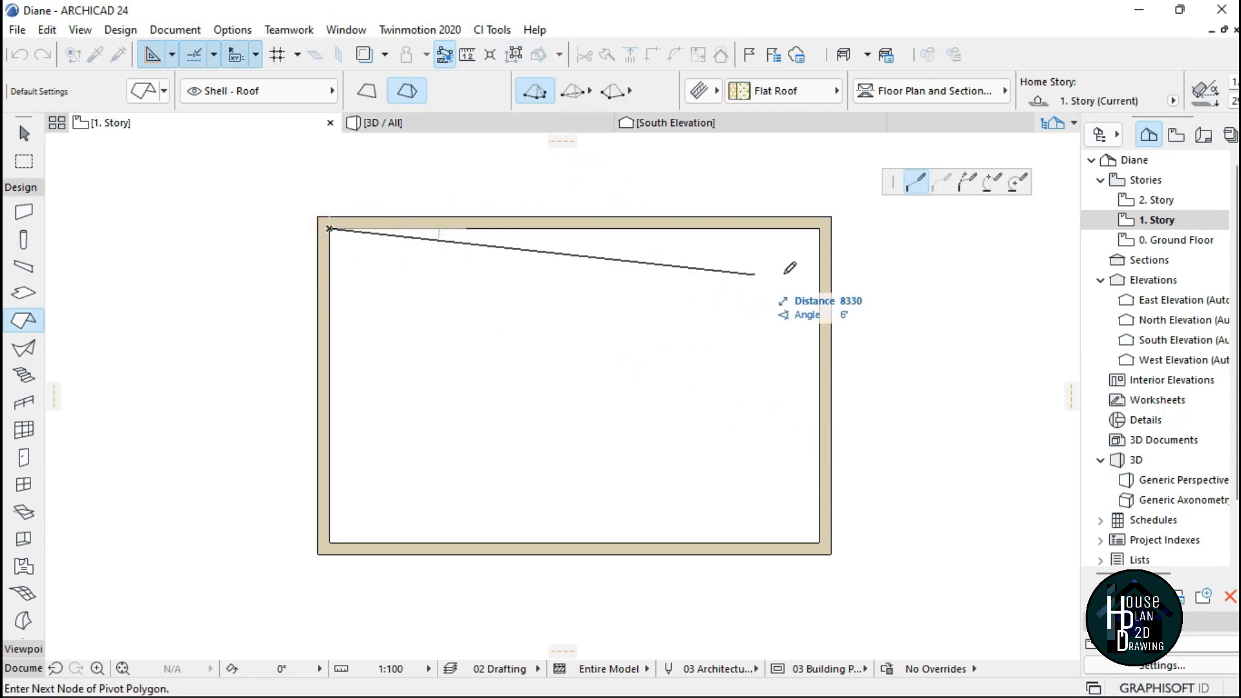
left_click(820, 228)
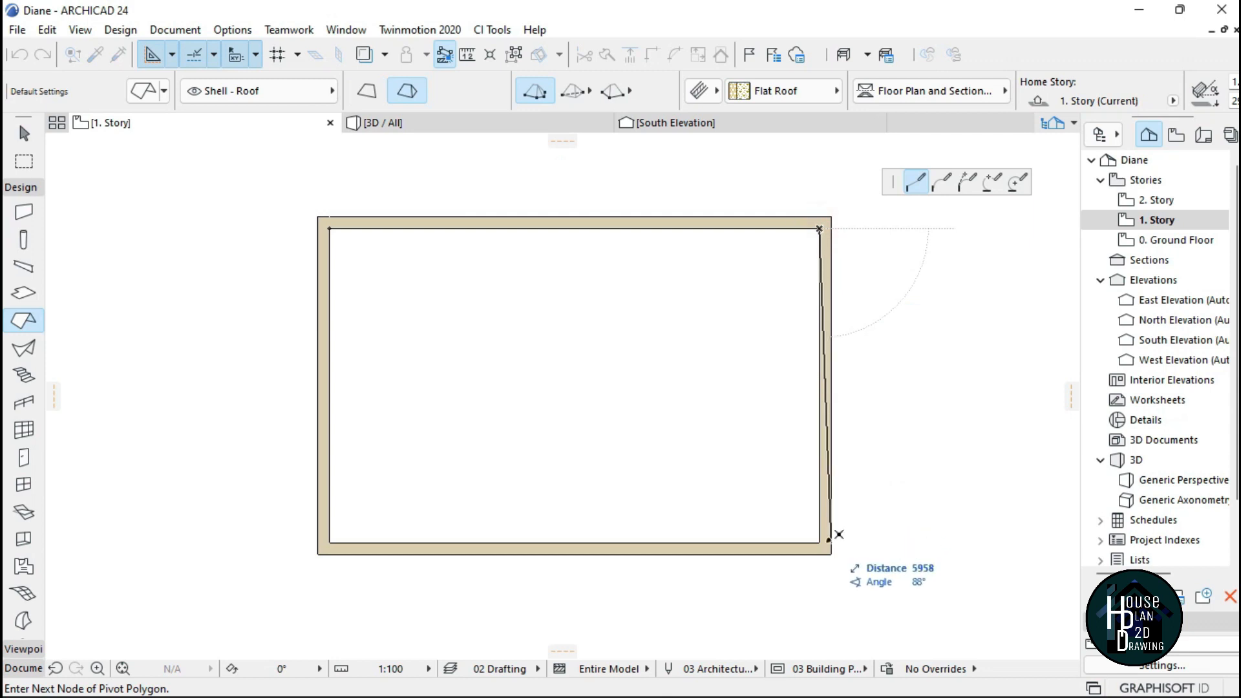
left_click(819, 543)
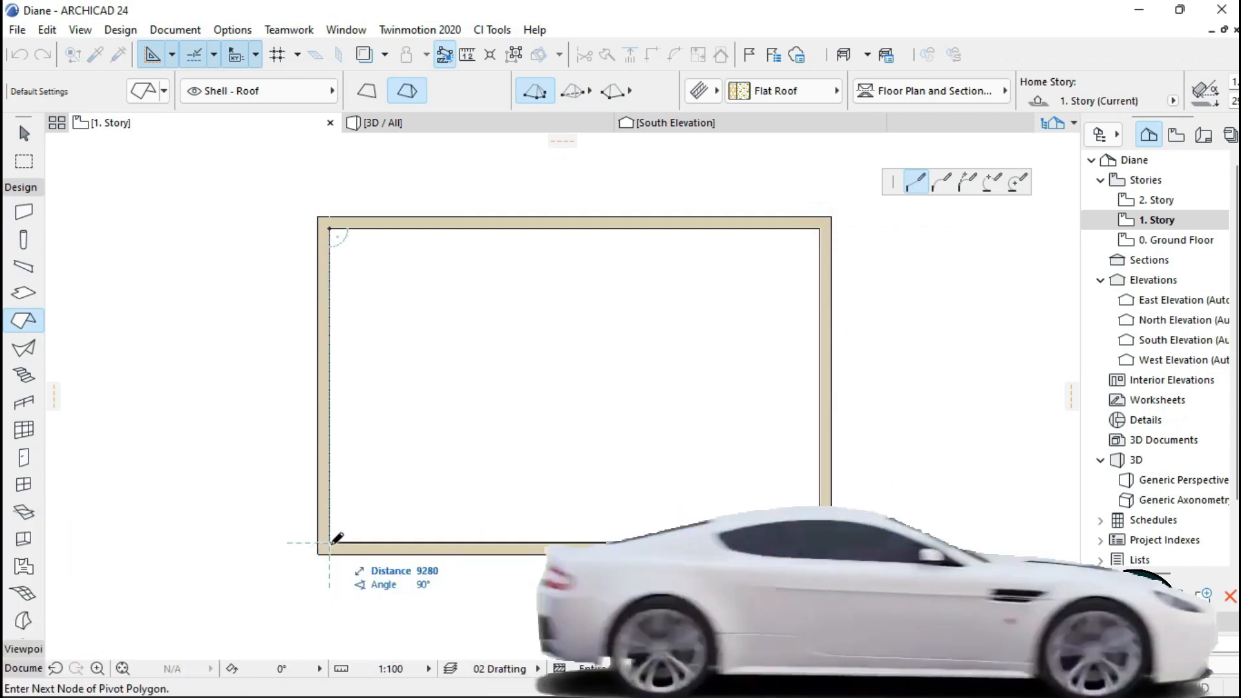
left_click(329, 543)
left_click(330, 227)
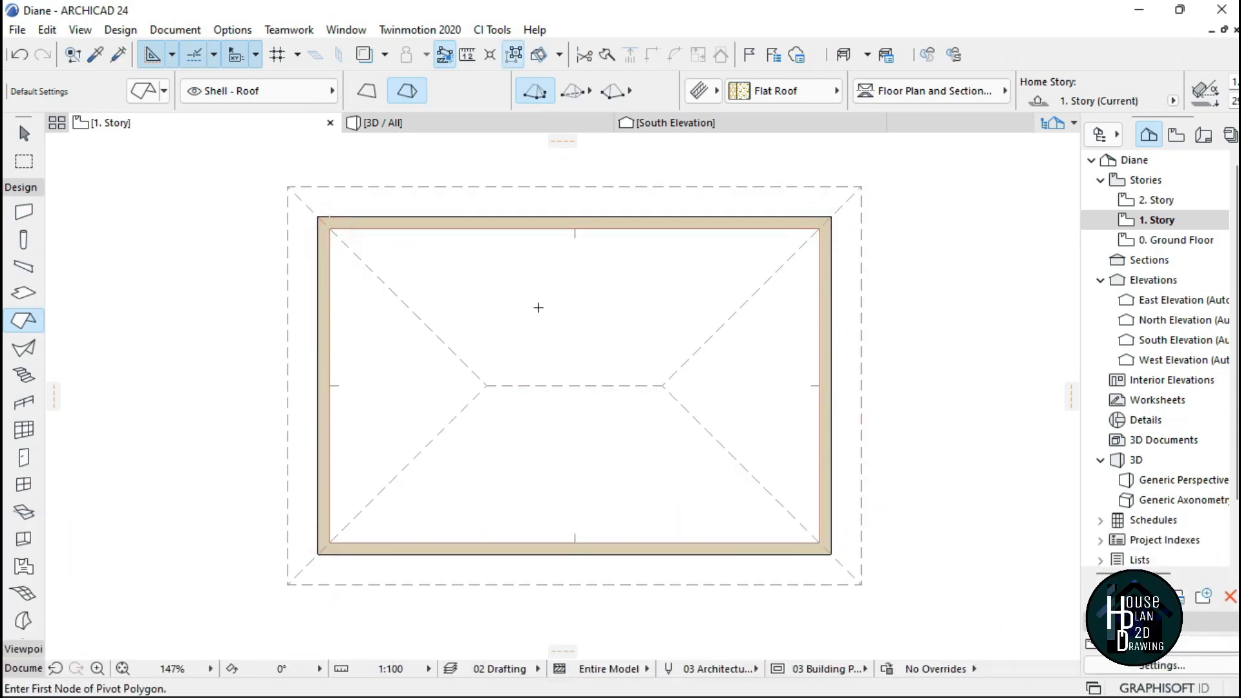
scroll(601, 298, "down", 1)
scroll(623, 349, "up", 1)
key("Escape")
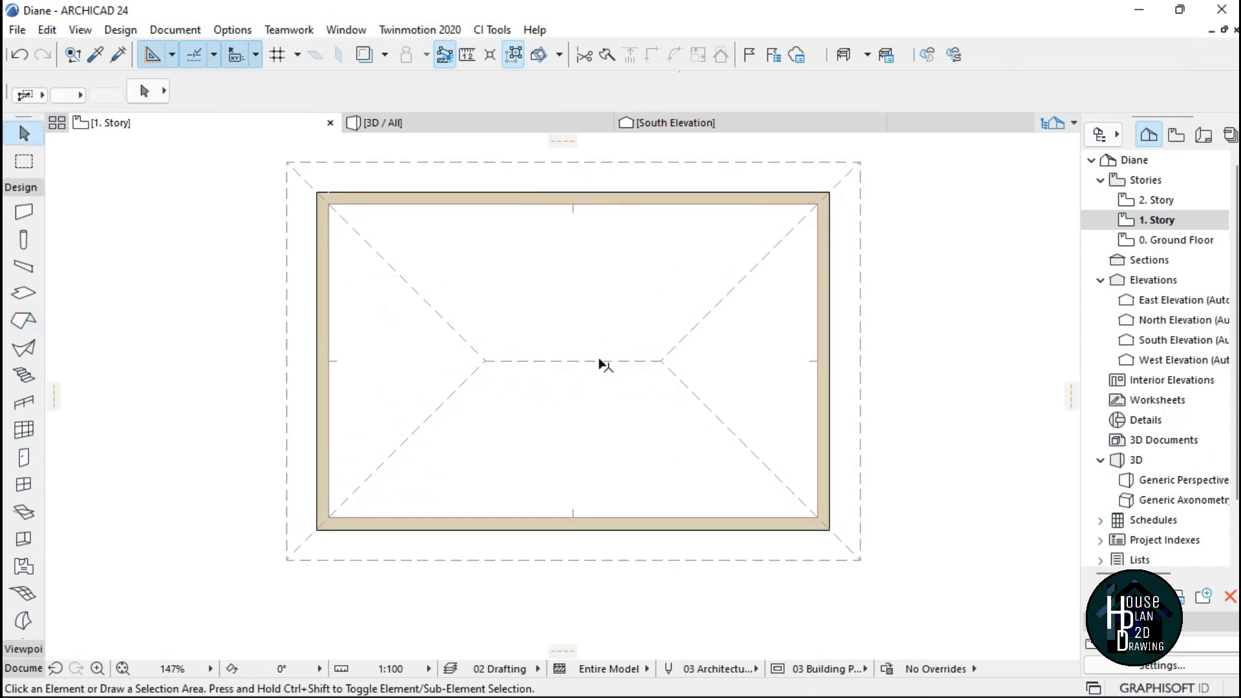
Examine the new multi-plane roof and the four walls from several sides and heights in the 3D view.
left_click(455, 126)
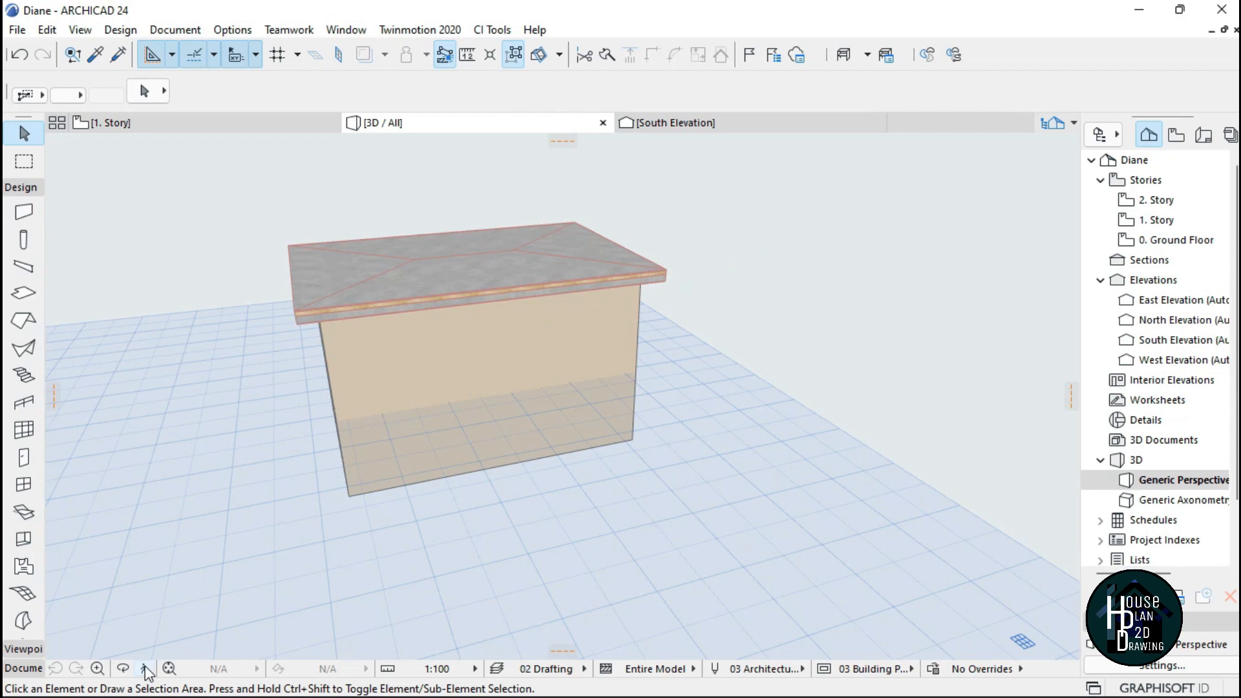
left_click(146, 669)
key("Up")
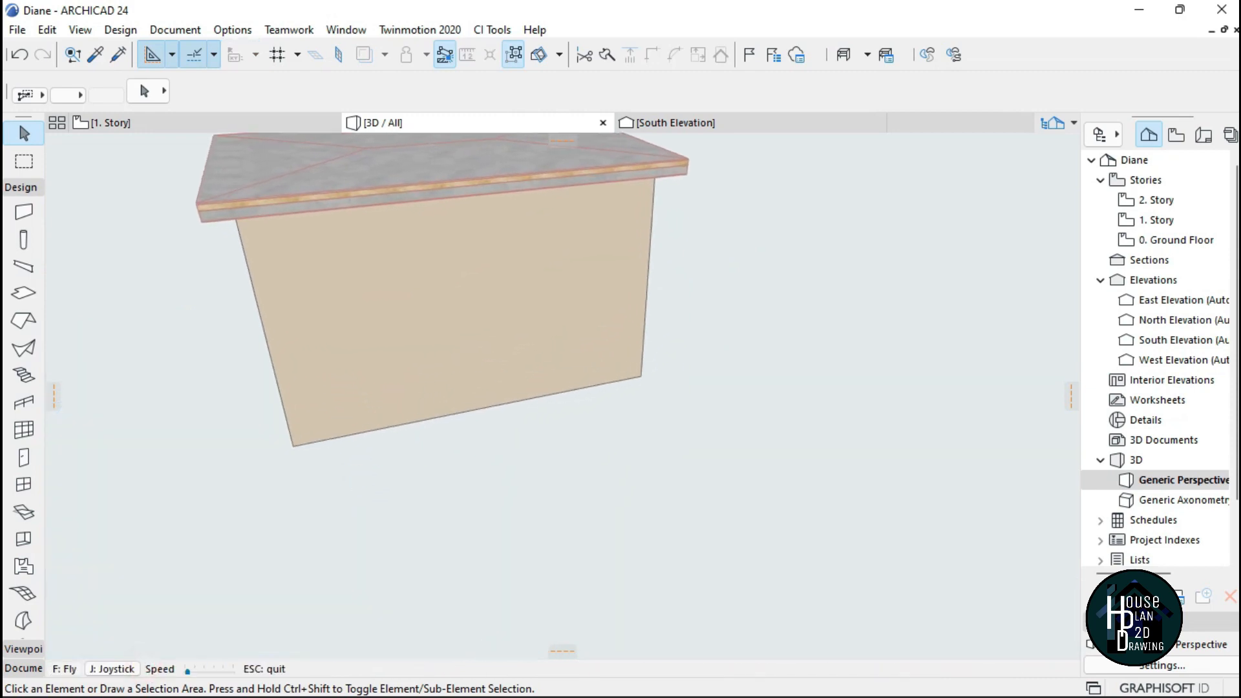
key("Right")
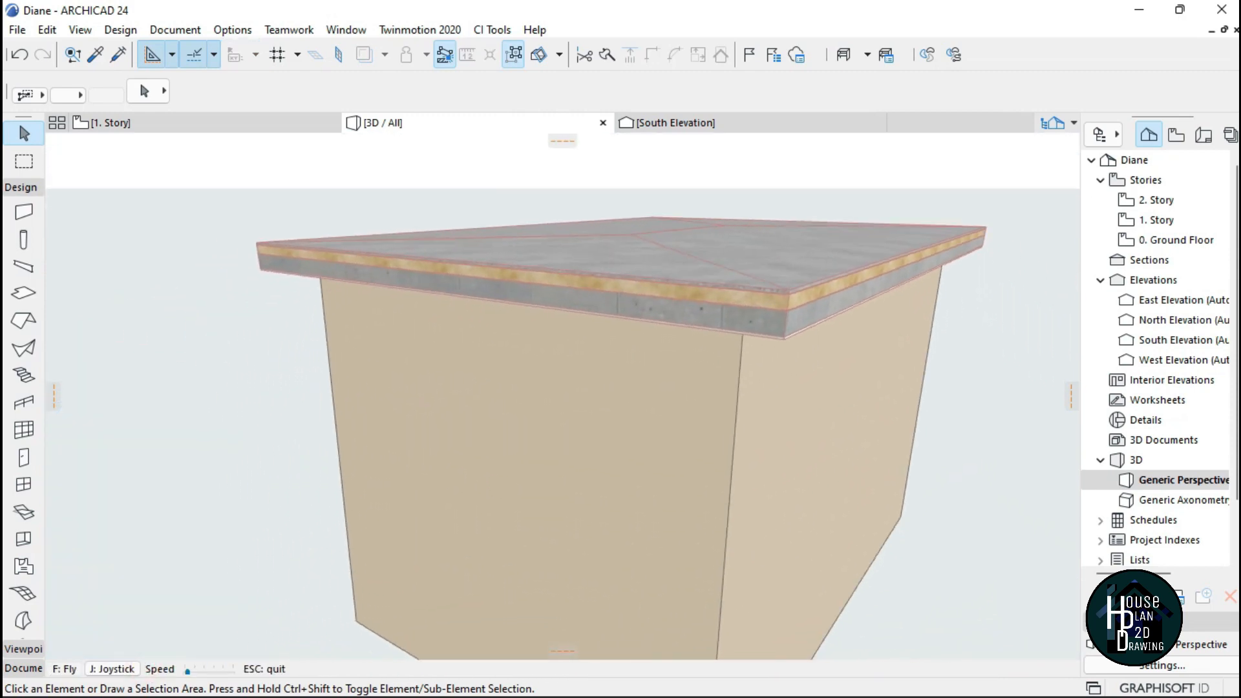
key("Left")
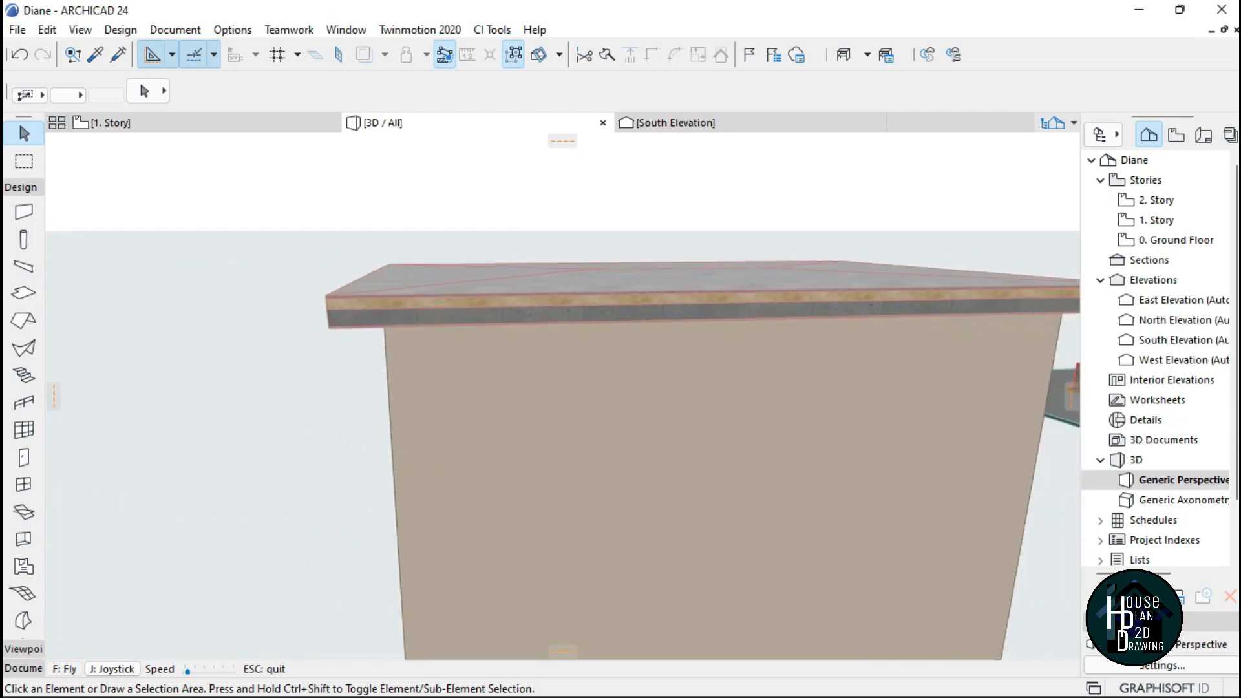
key("Page_Down")
key("Up")
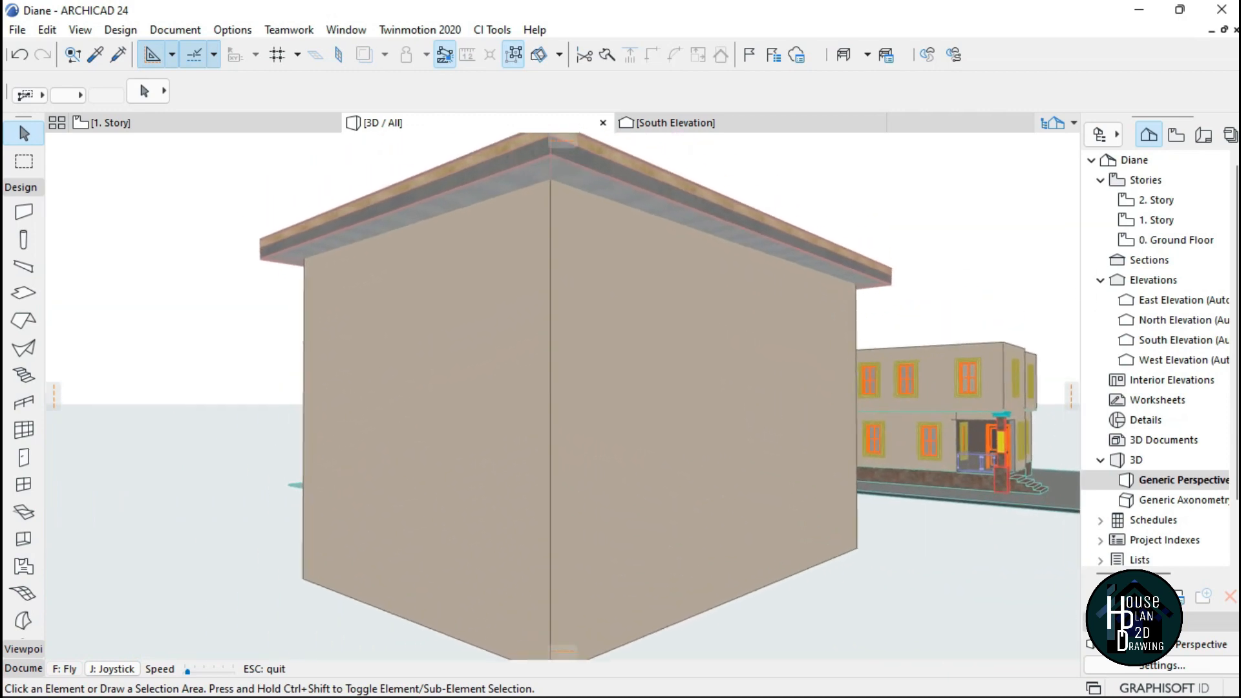
key("Page_Up")
key("Page_Up")
key("Down")
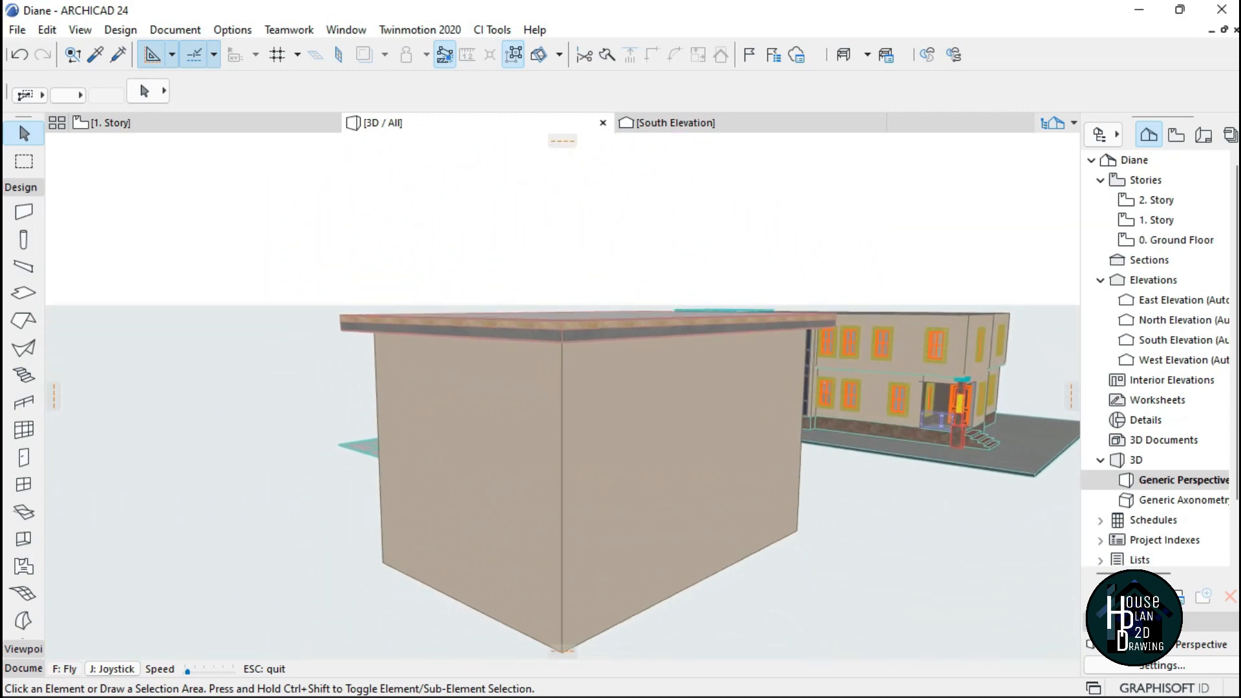
key("Escape")
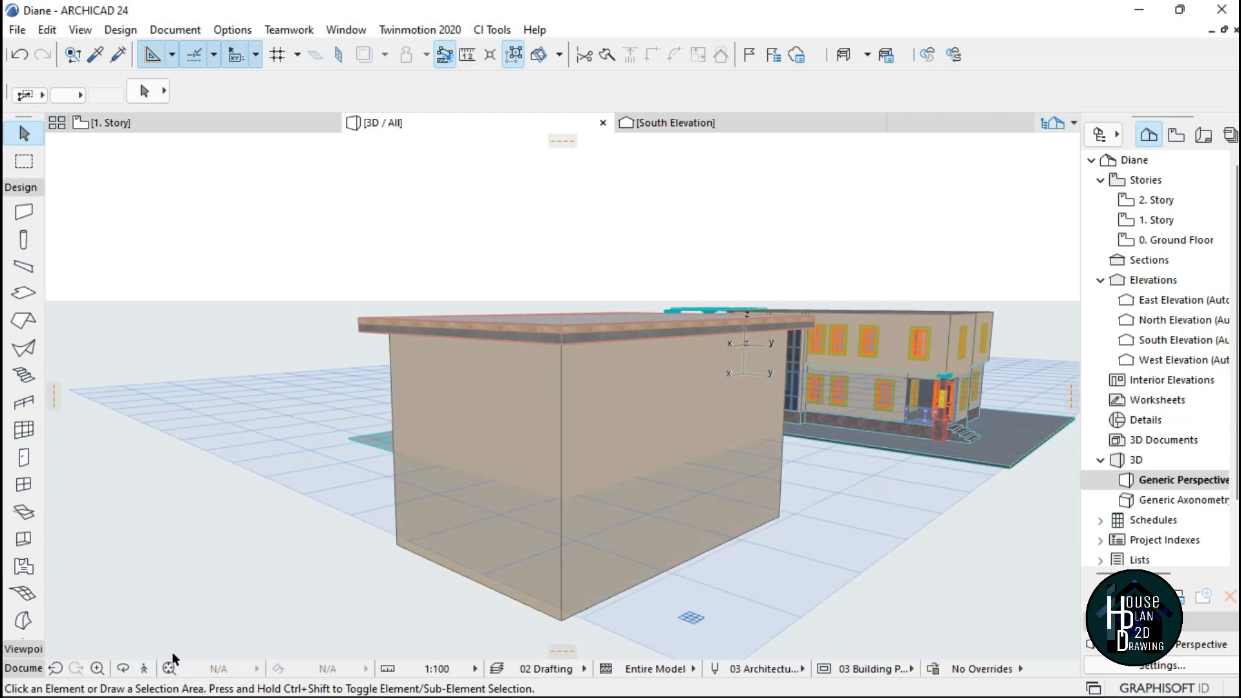
left_click(144, 668)
key("Page_Up")
key("Up")
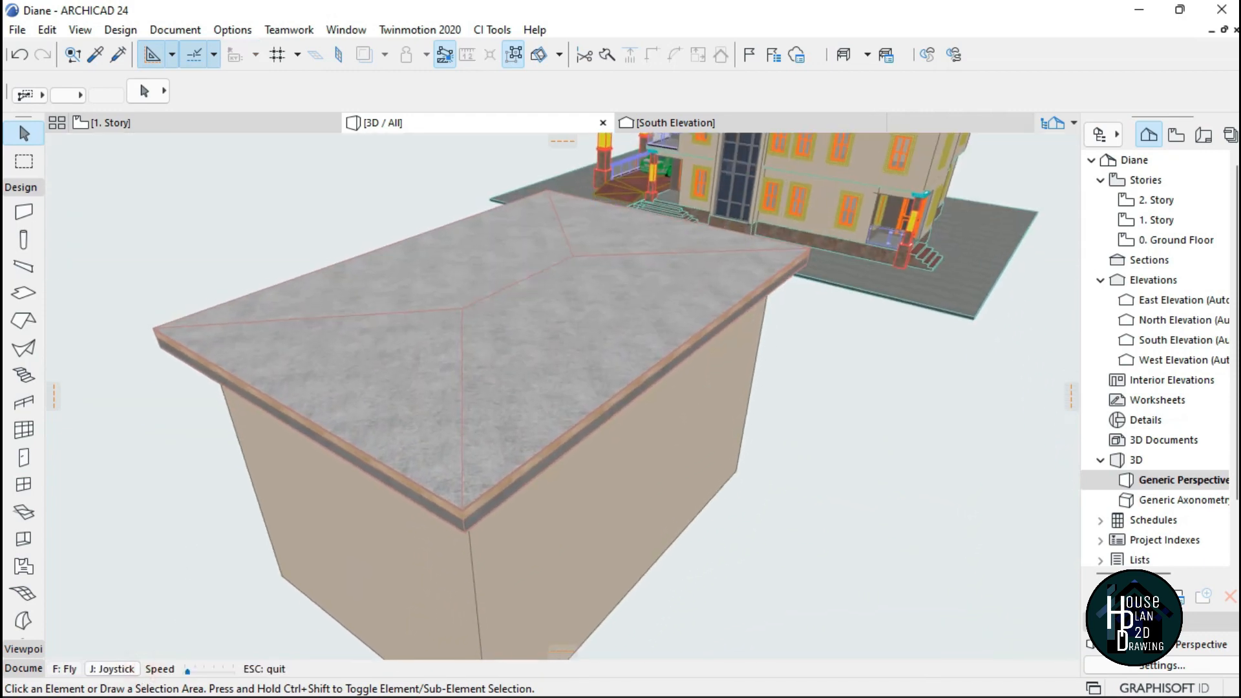
key("Down")
key("Escape")
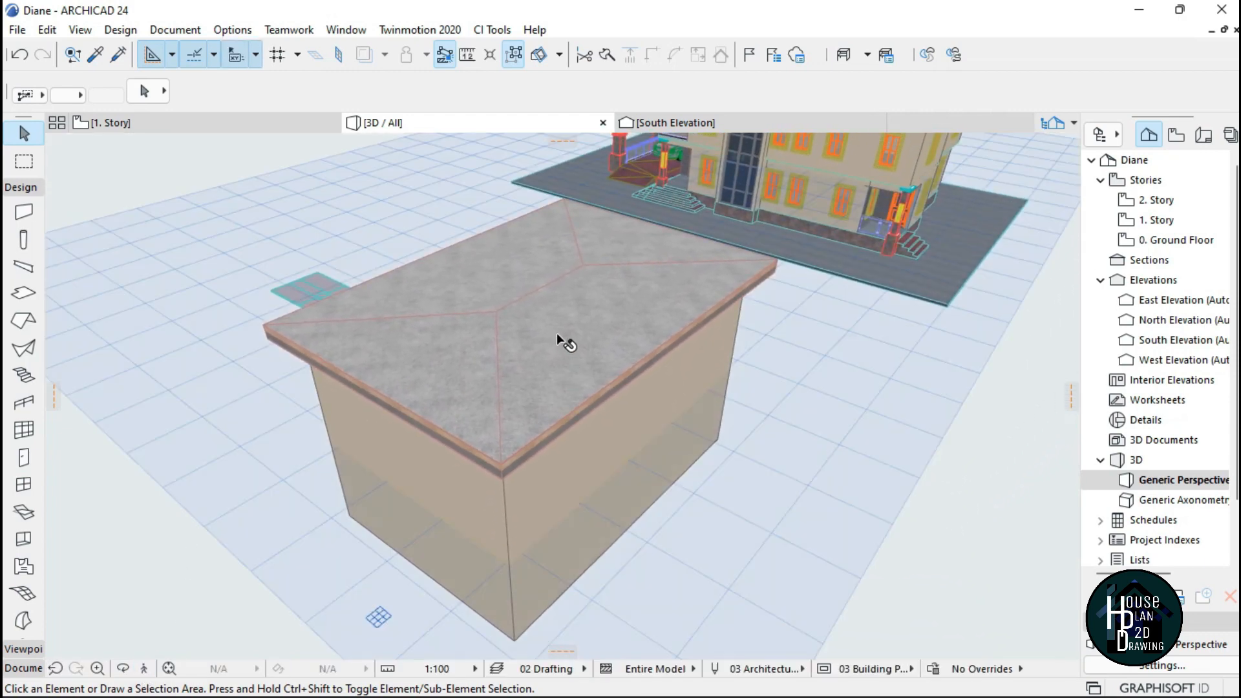
left_click(557, 332)
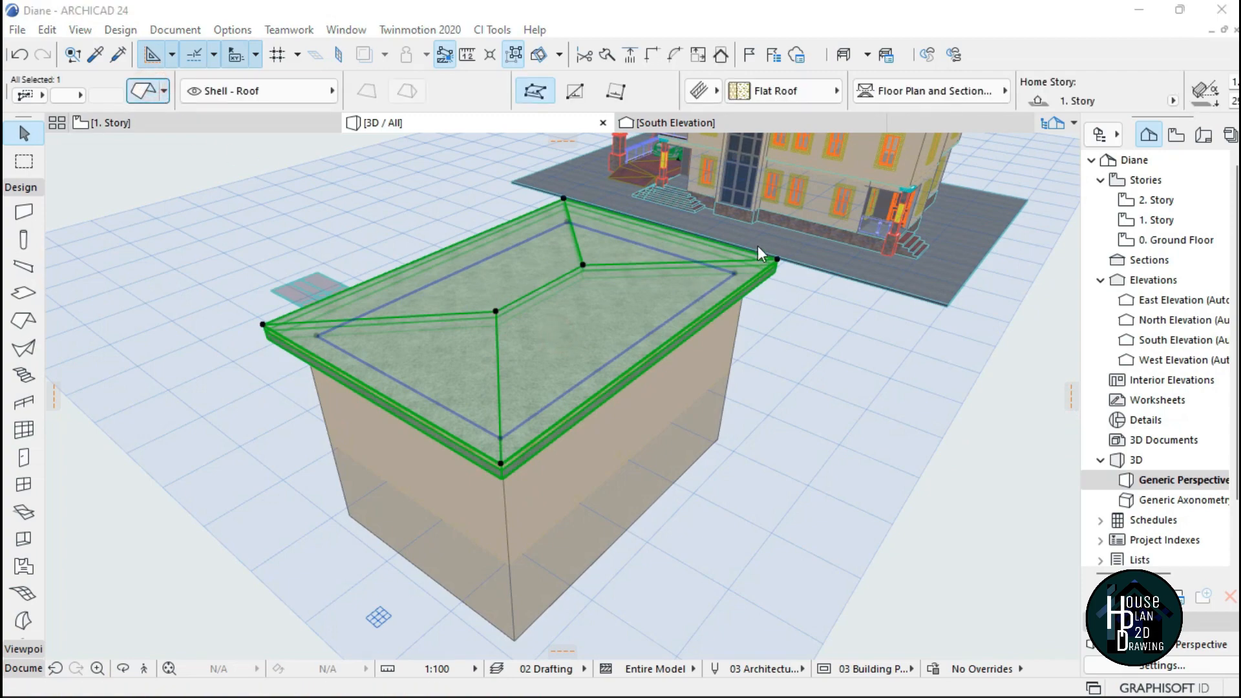
double_click(757, 245)
key("Return")
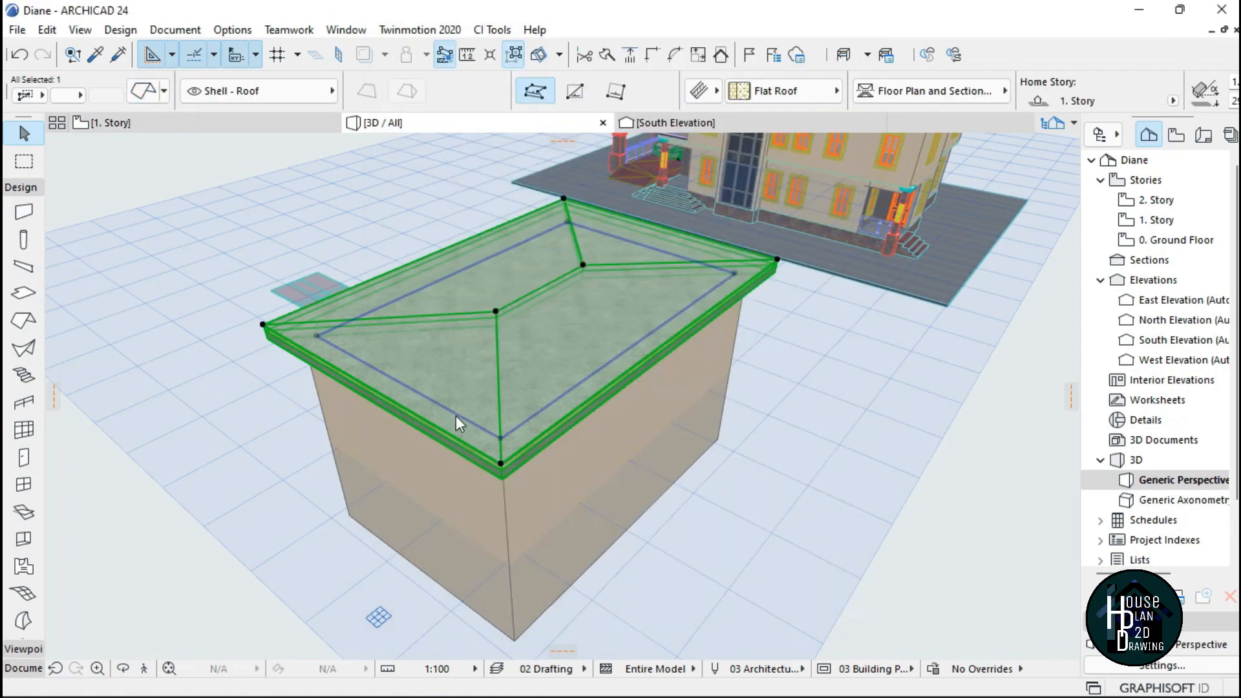
key("Escape")
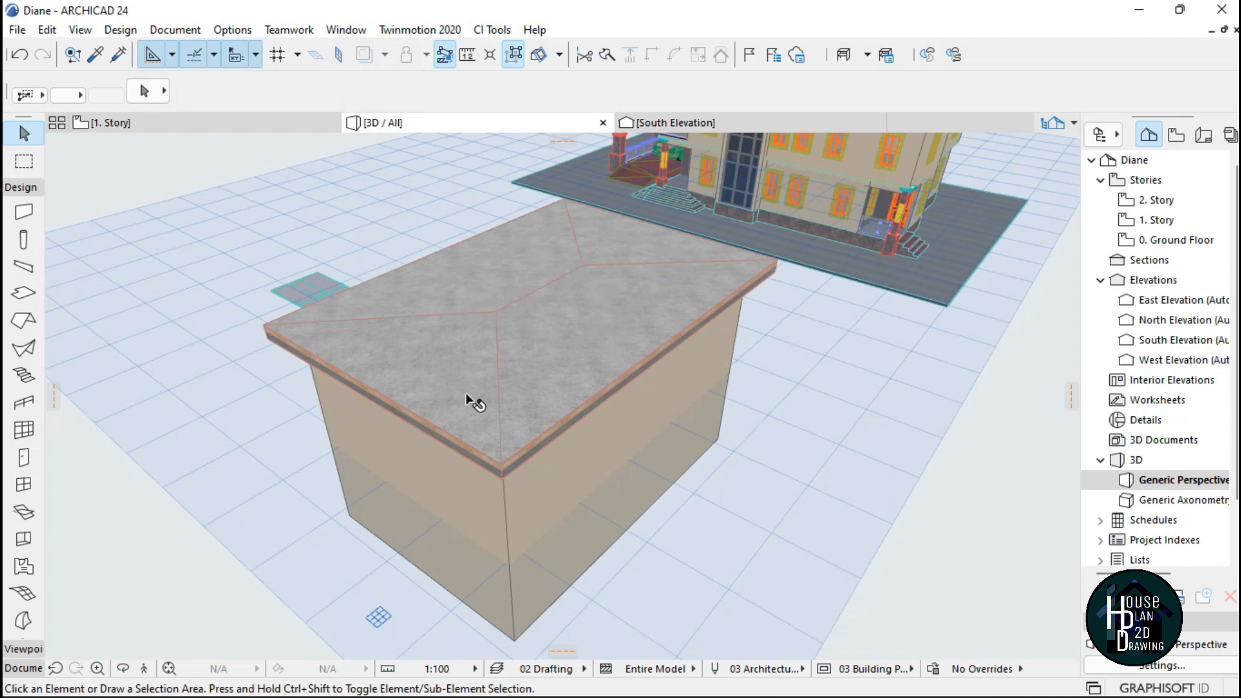
Reduce the roof's eaves overhang offset so the roof ends at the inner faces of the four walls.
left_click(521, 309)
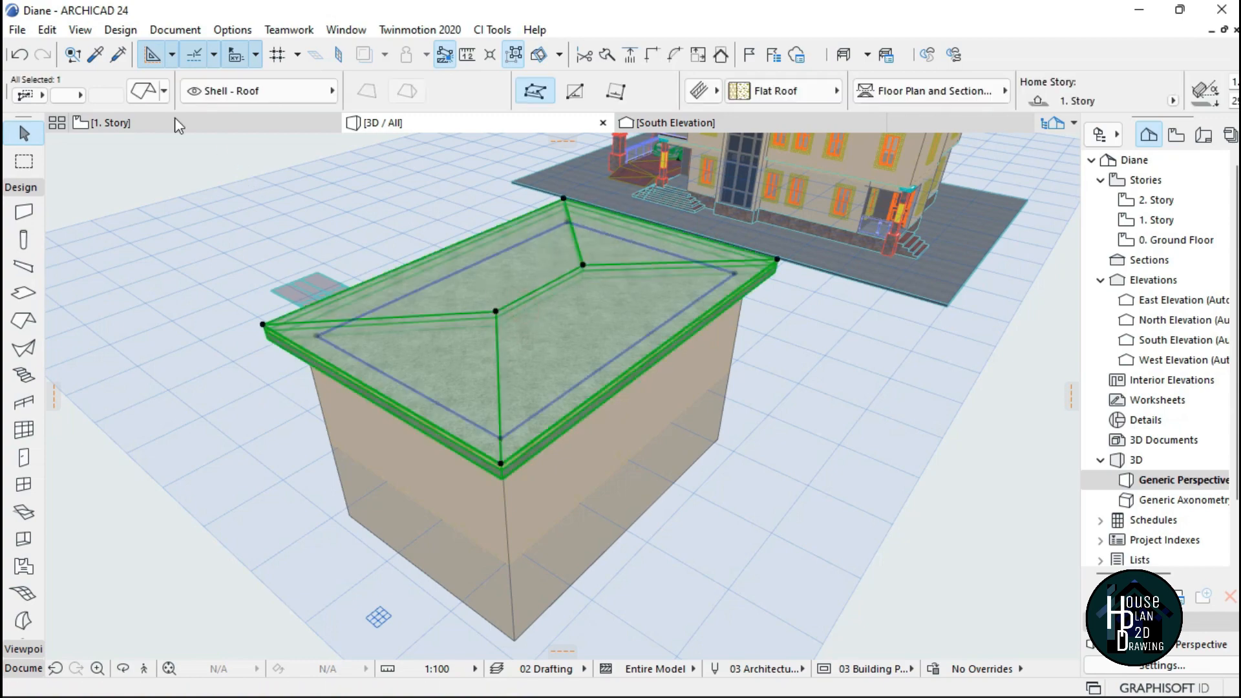
key("ctrl+t")
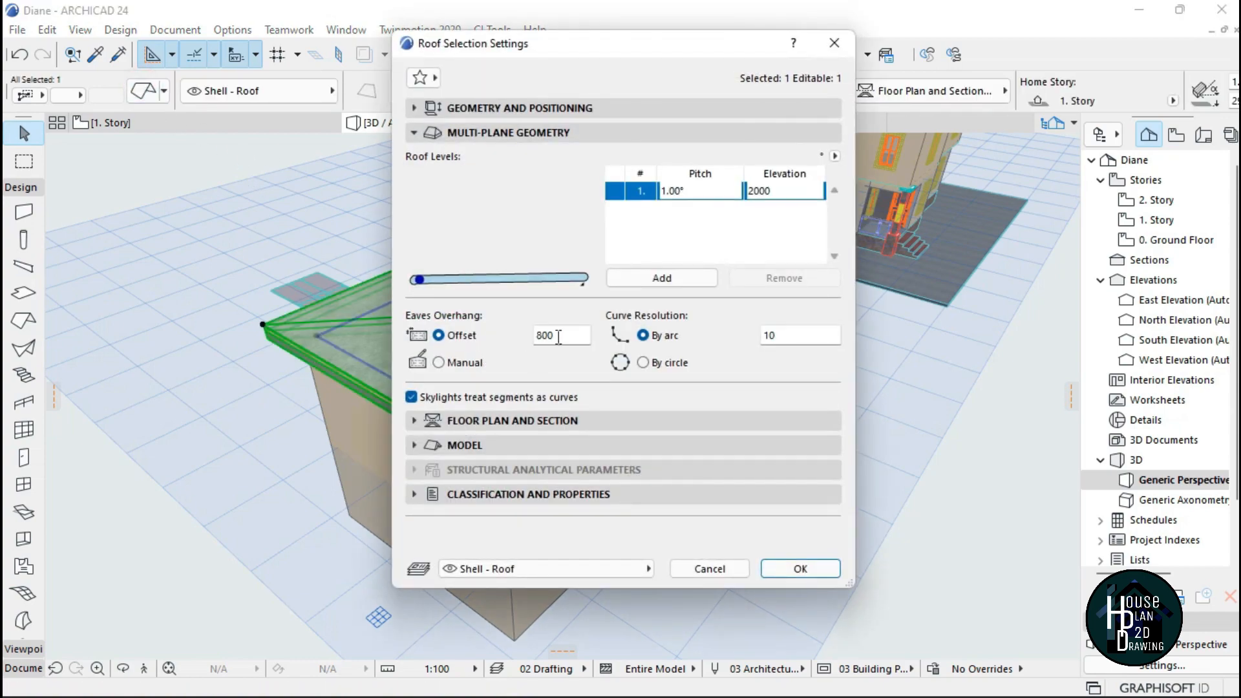
key("Return")
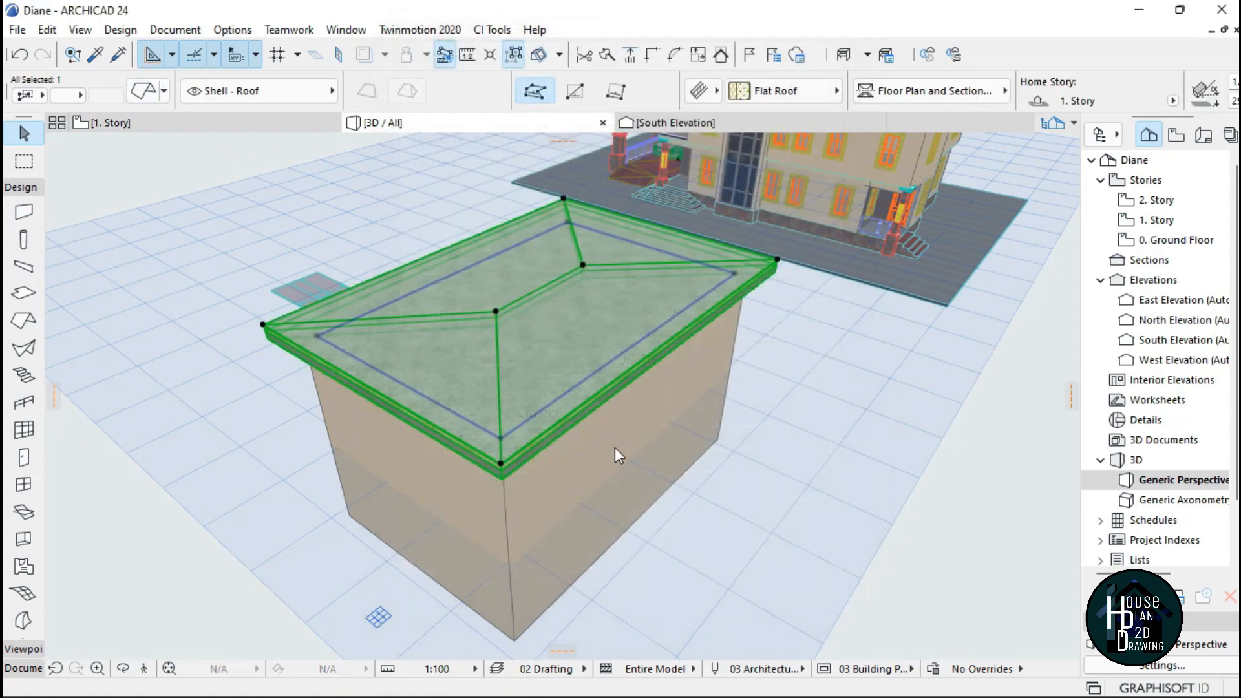
key("Escape")
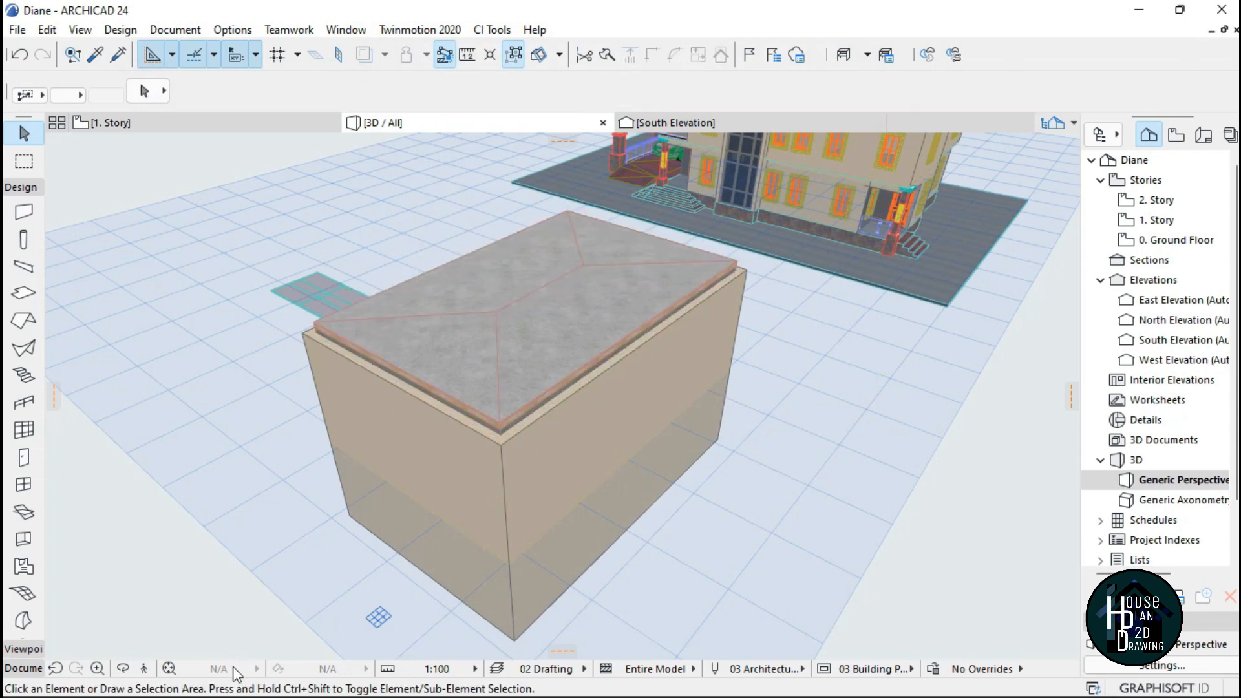
Stretch the four walls upward together past the roof surface to form a parapet around it.
left_click(151, 670)
key("Up")
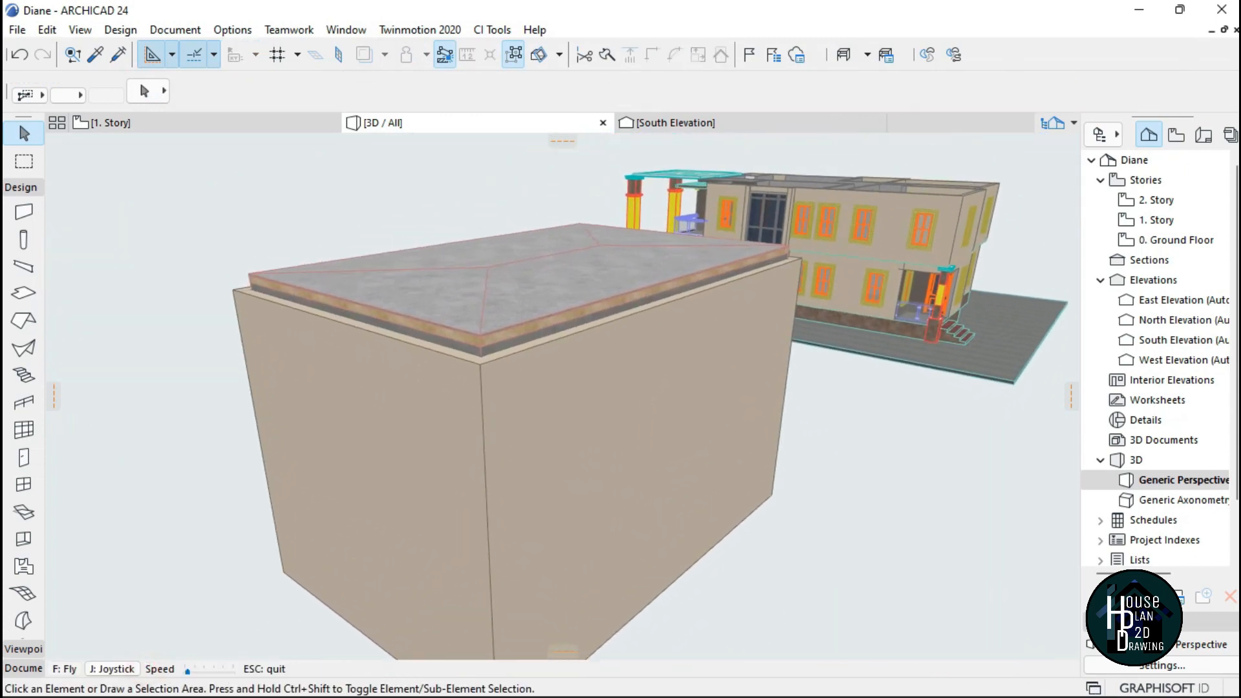
key("Up")
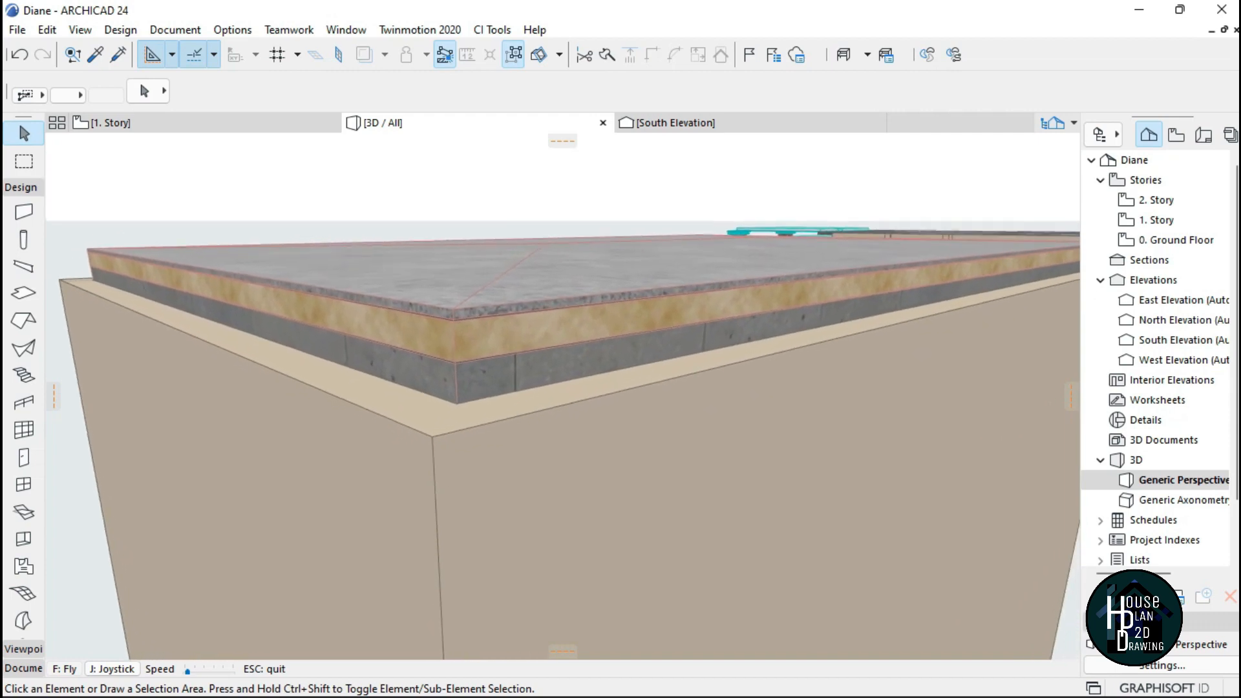
key("Down")
key("Down")
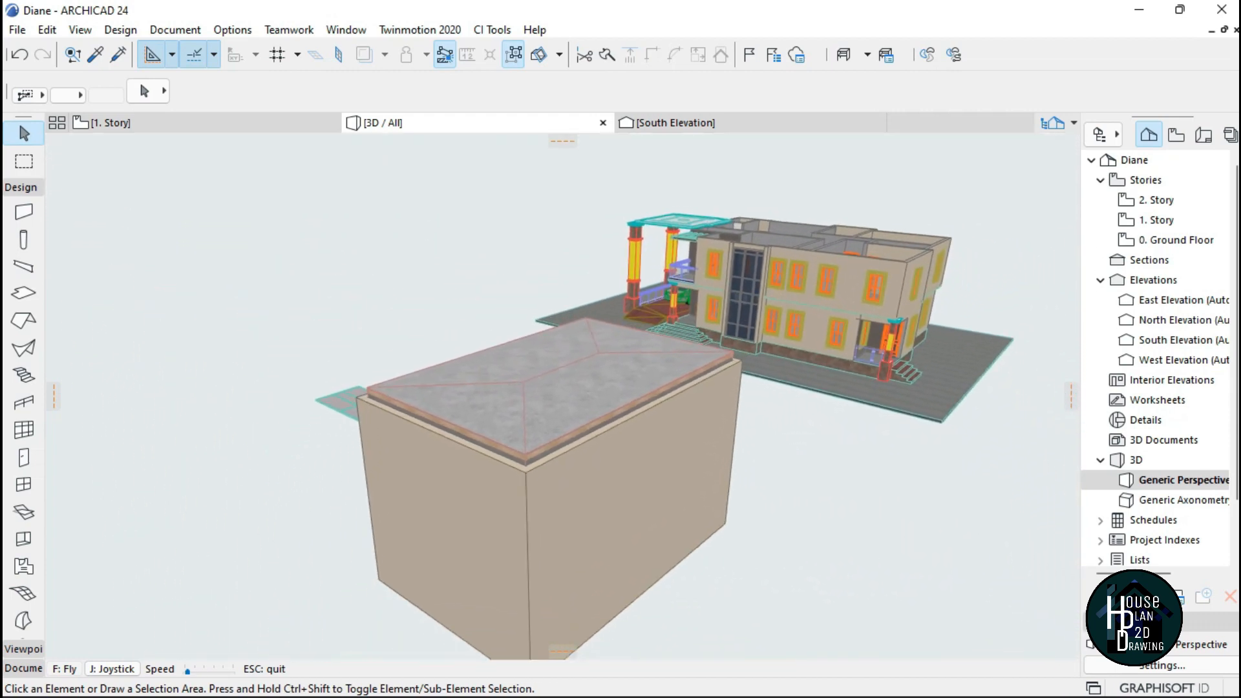
key("Escape")
left_click(533, 477)
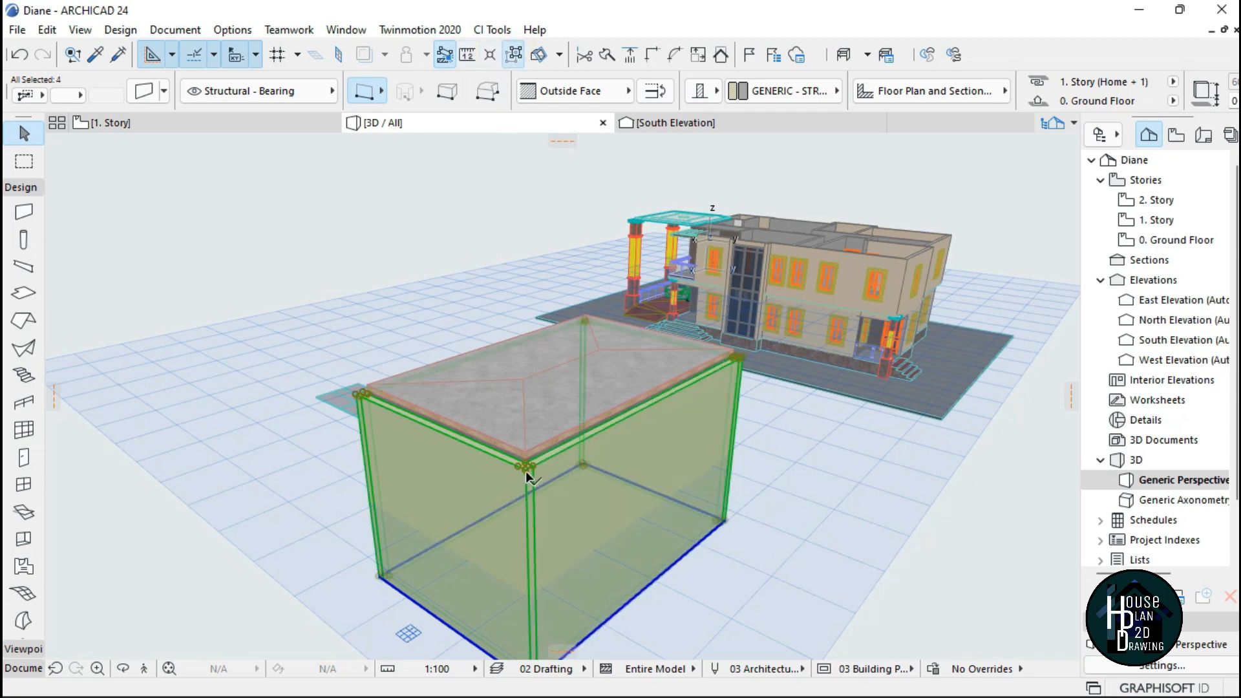
left_click(526, 470)
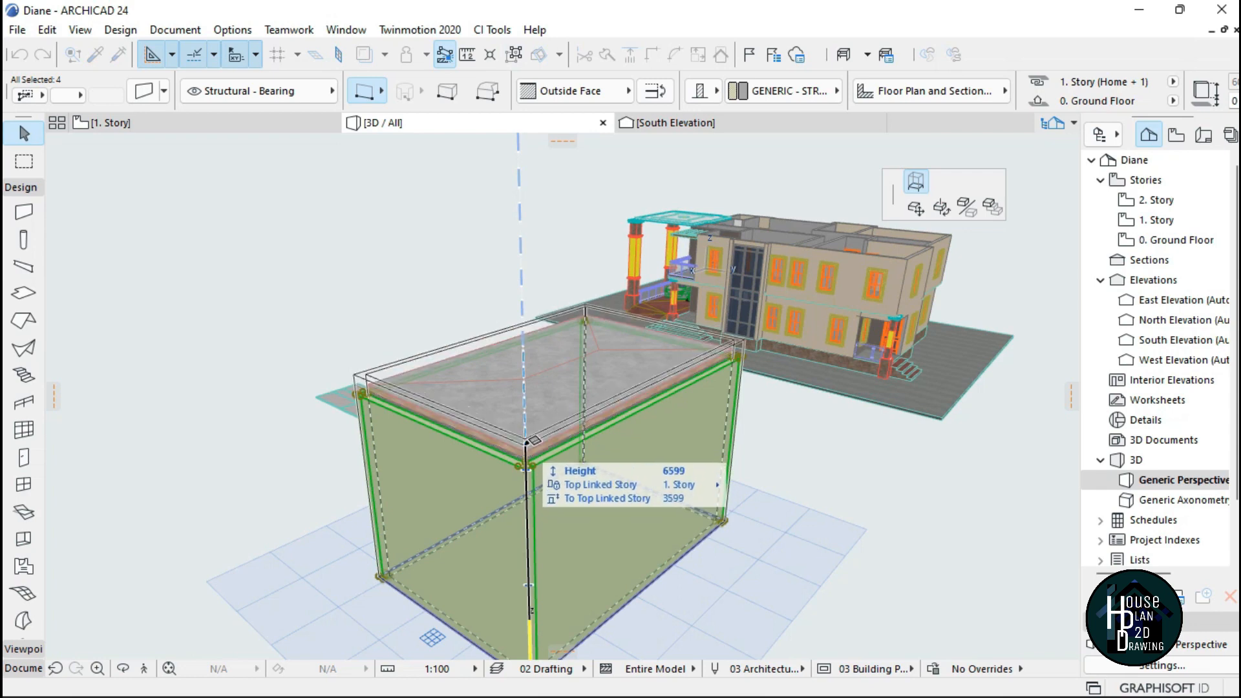
scroll(530, 441, "up", 4)
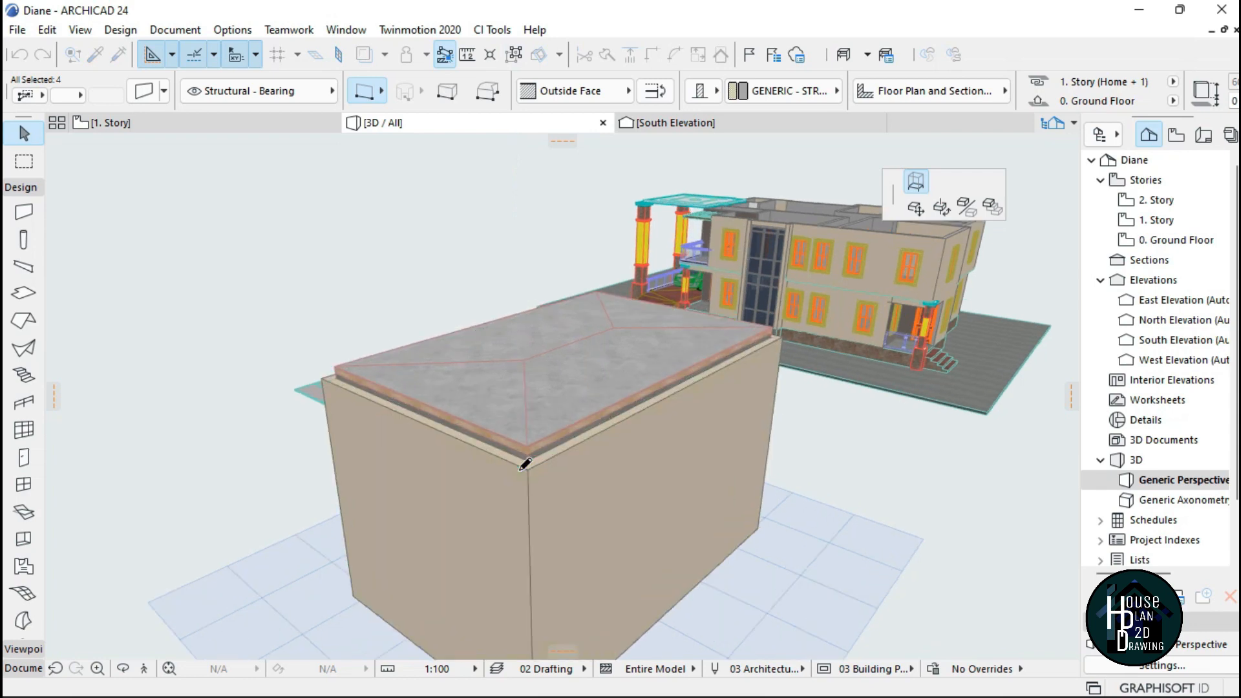
left_click(531, 423)
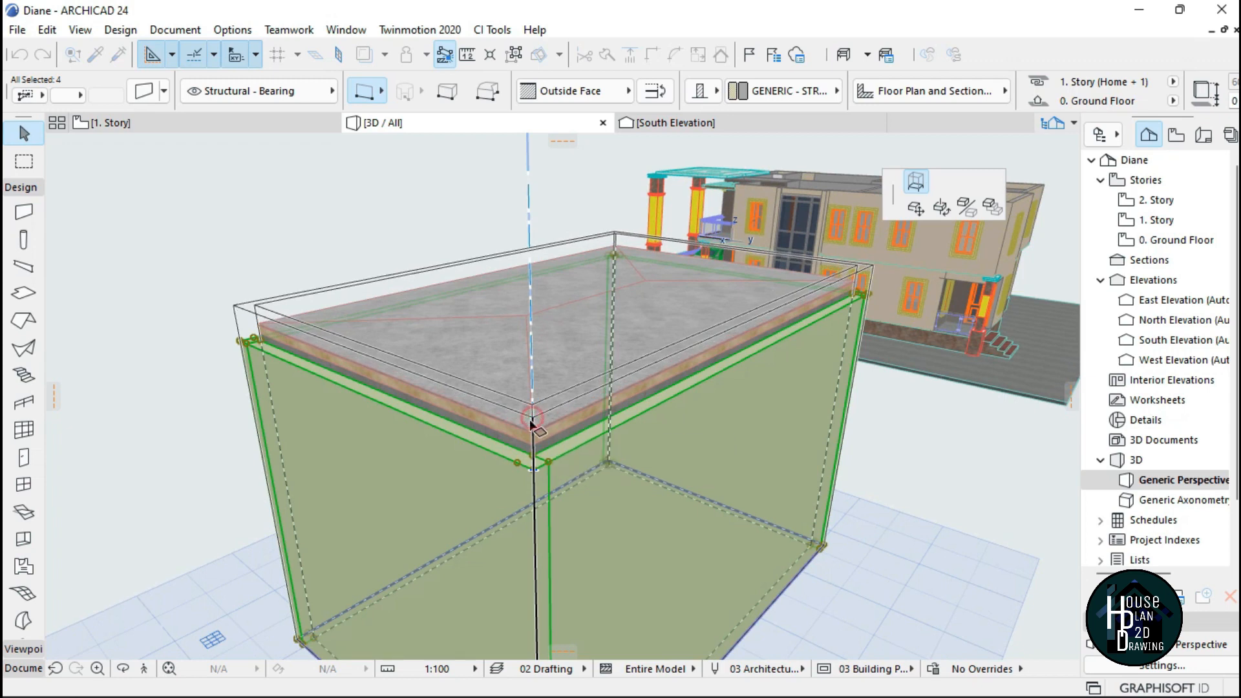
key("Escape")
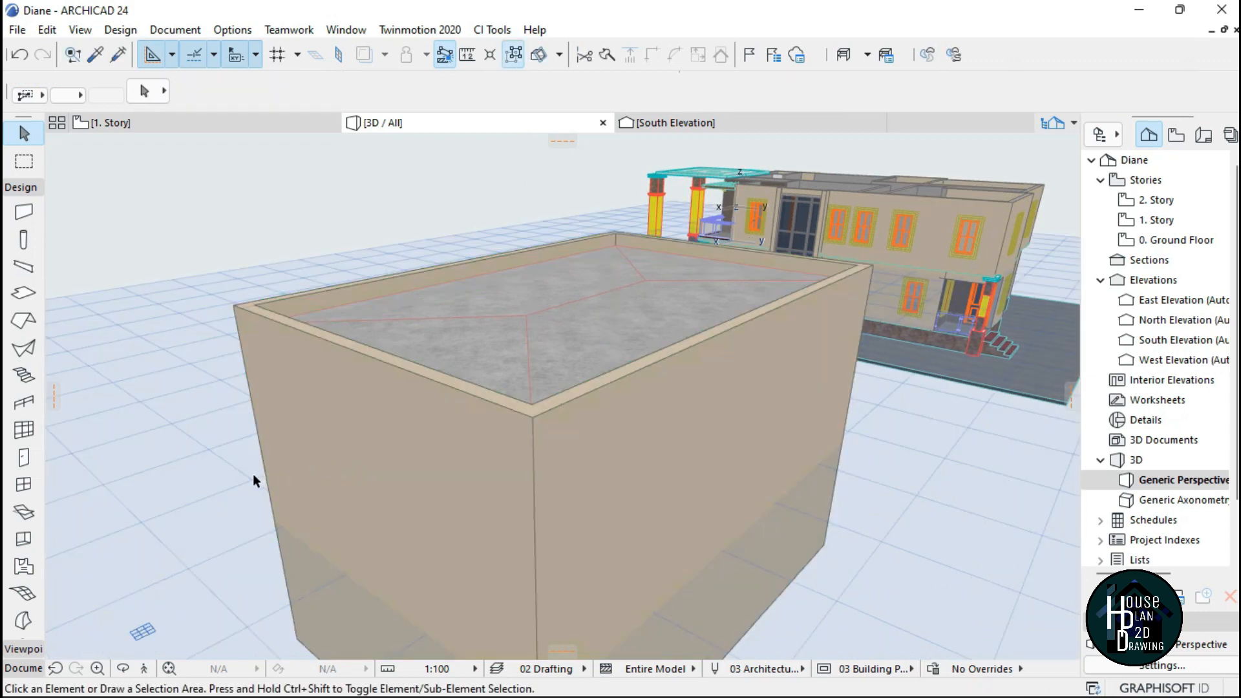
Delete the multi-plane roof enclosed by the four raised walls.
left_click(144, 668)
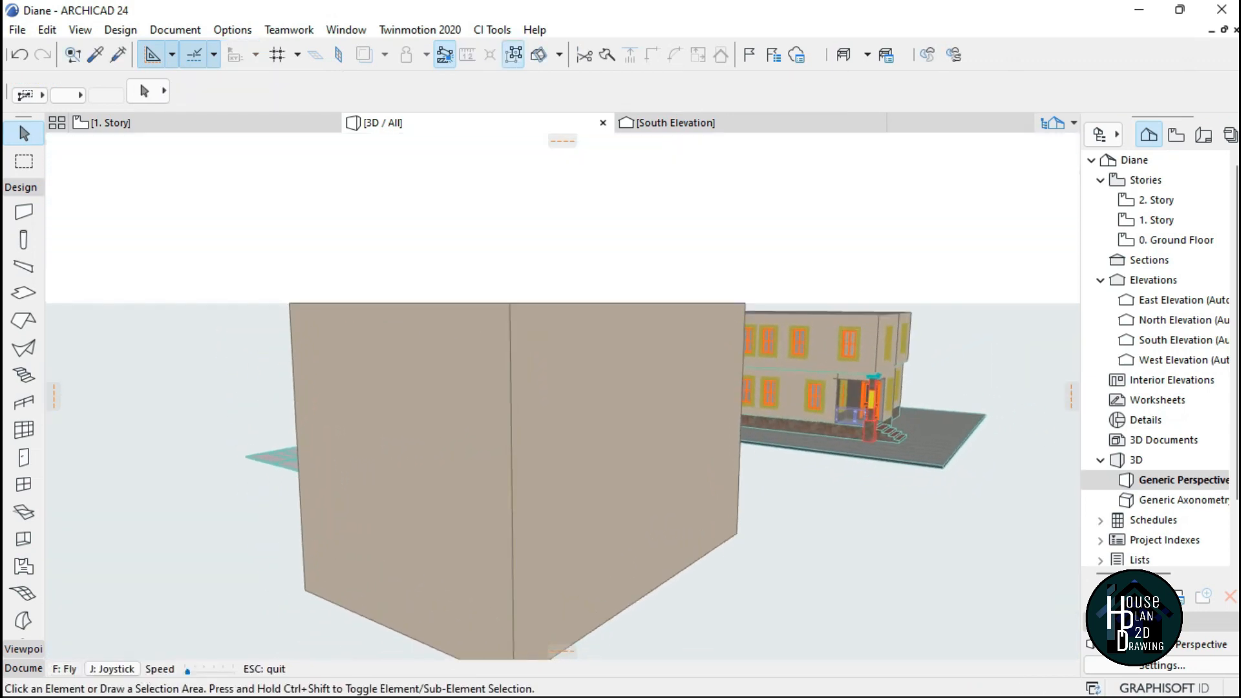
key("Left")
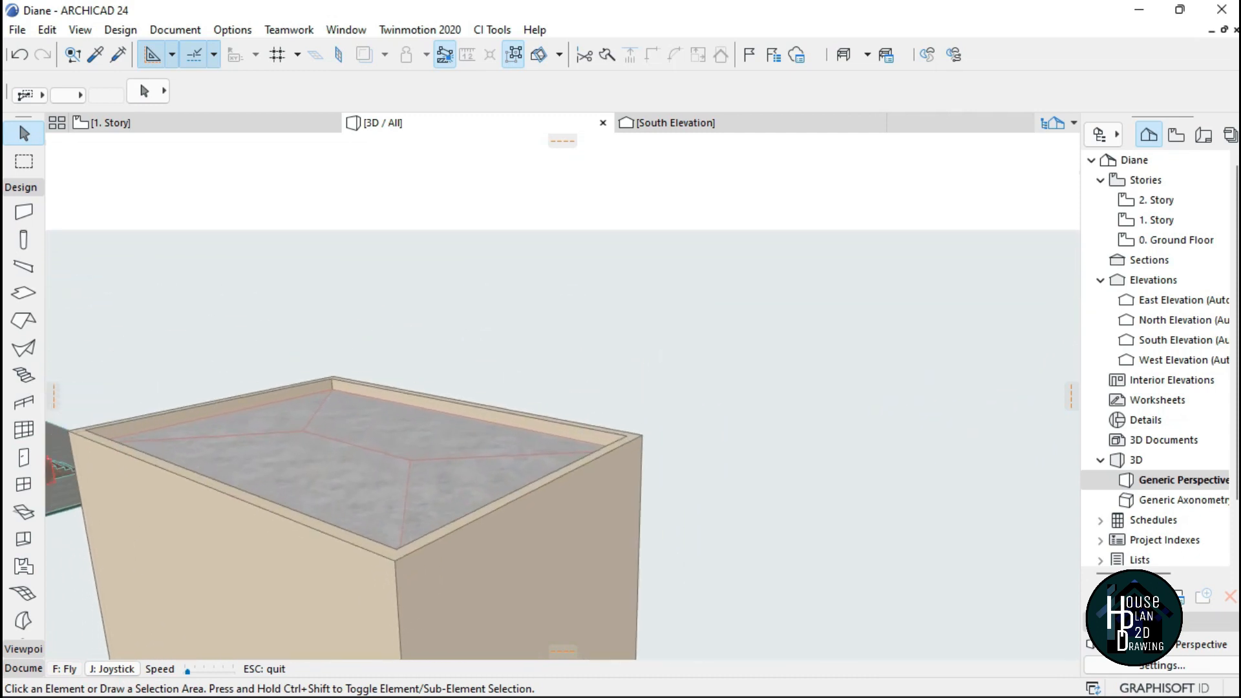
key("Left")
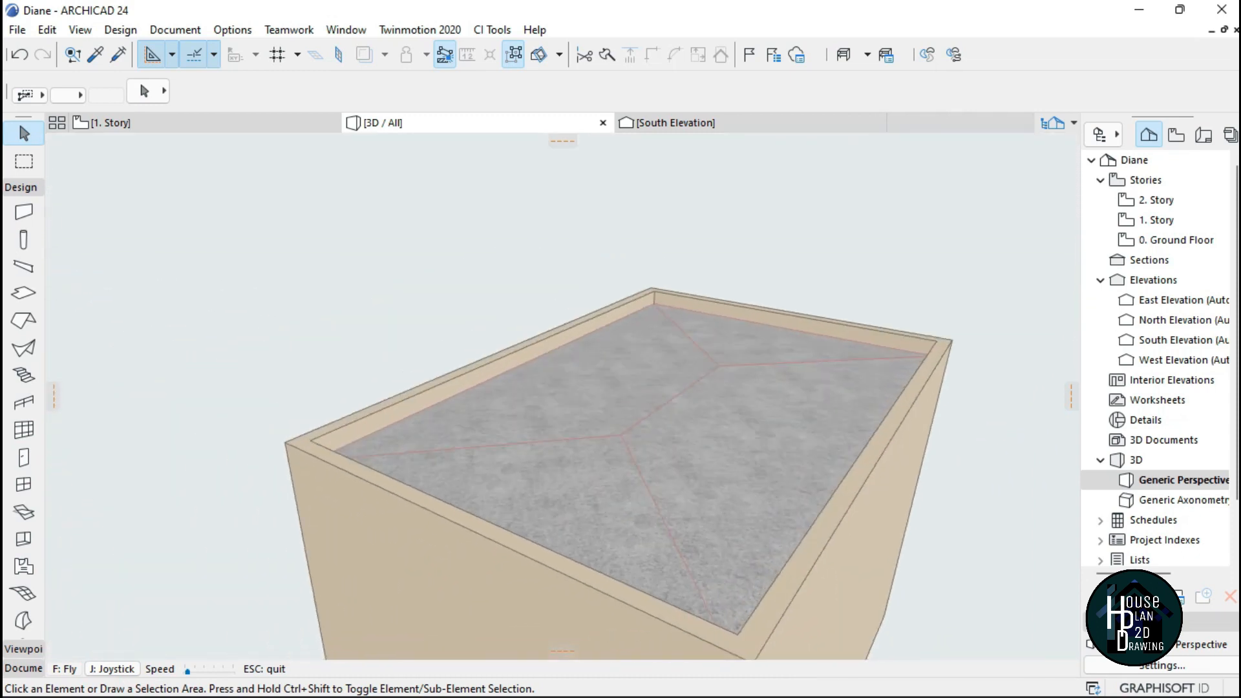
key("Left")
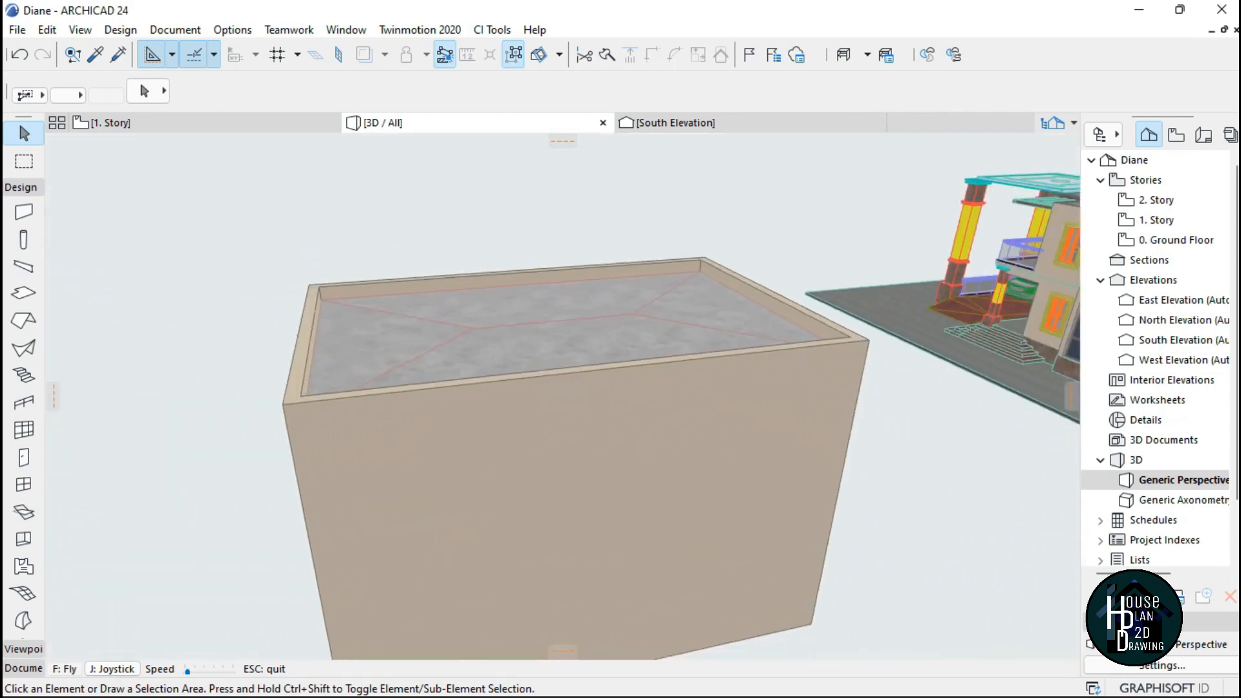
key("Left")
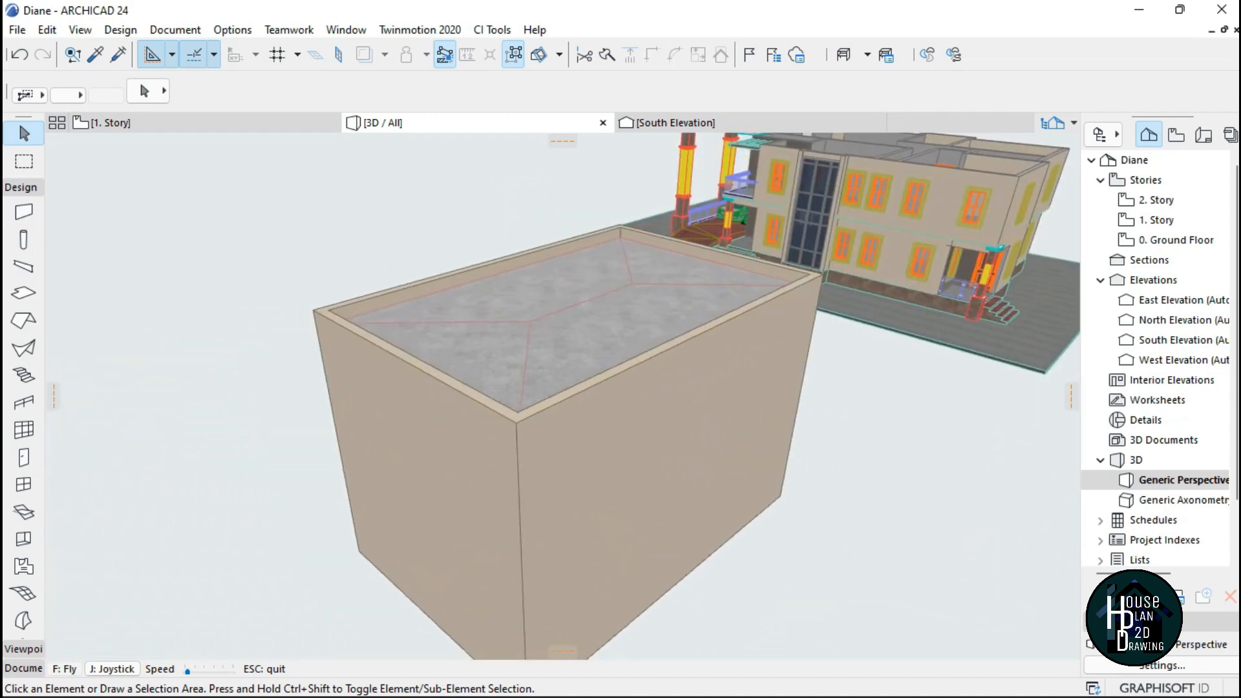
key("Down")
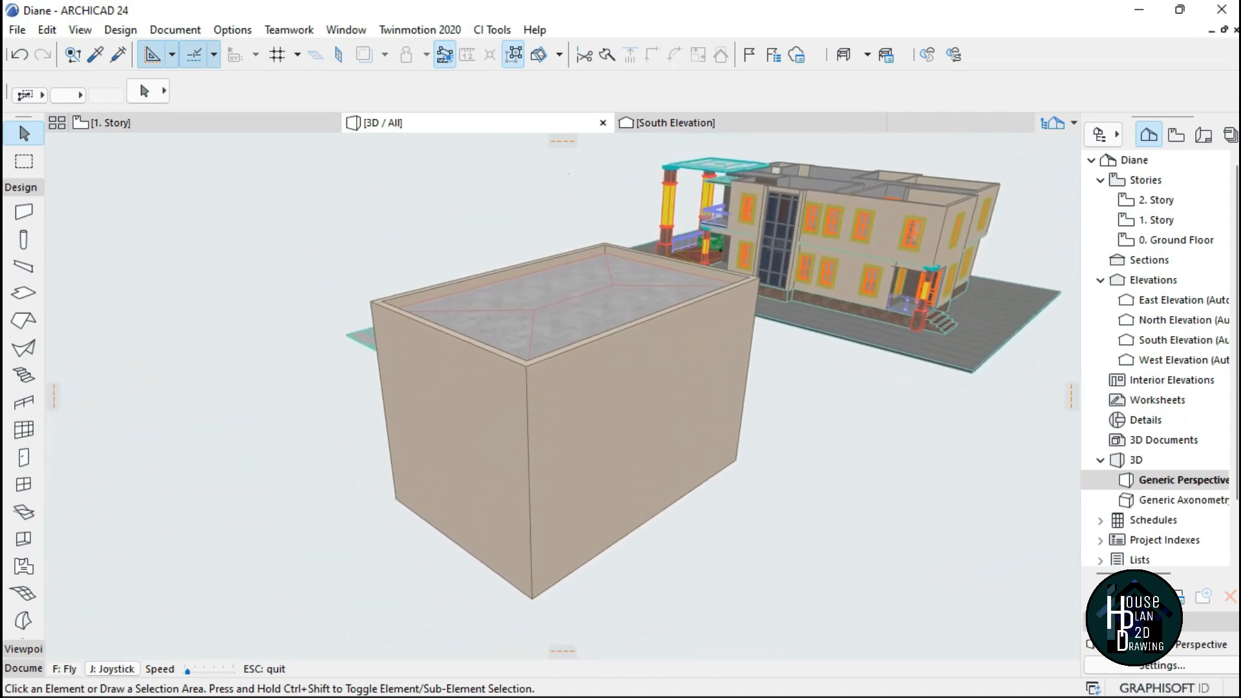
key("Escape")
left_click(576, 297)
right_click(577, 298)
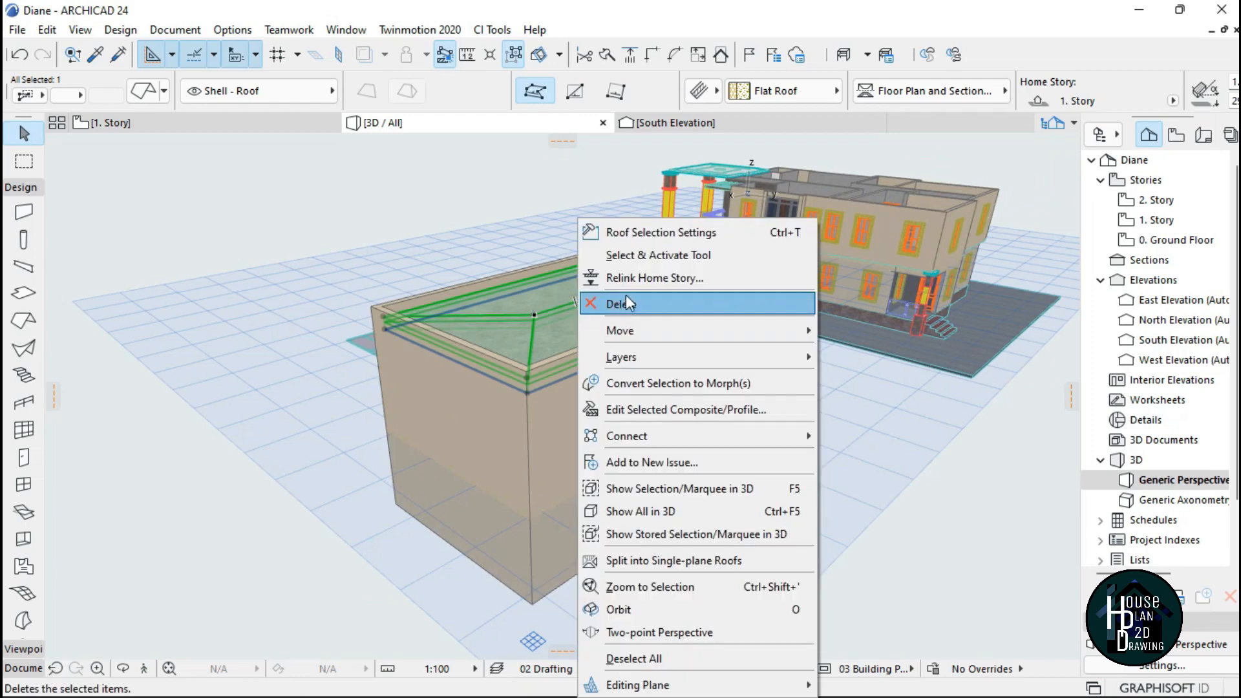
left_click(625, 295)
Draw a rectangular slab about 9280 by 5954 mm between the inner wall corners on the 1. Story floor plan.
left_click(23, 292)
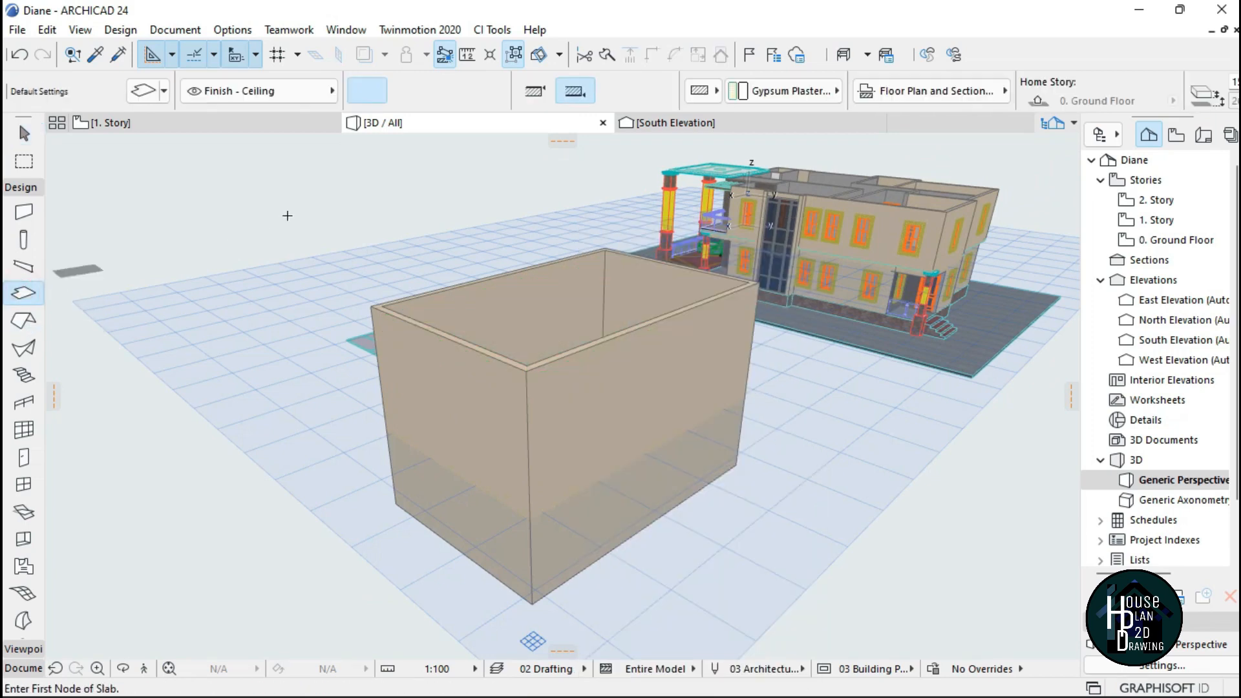
left_click(222, 126)
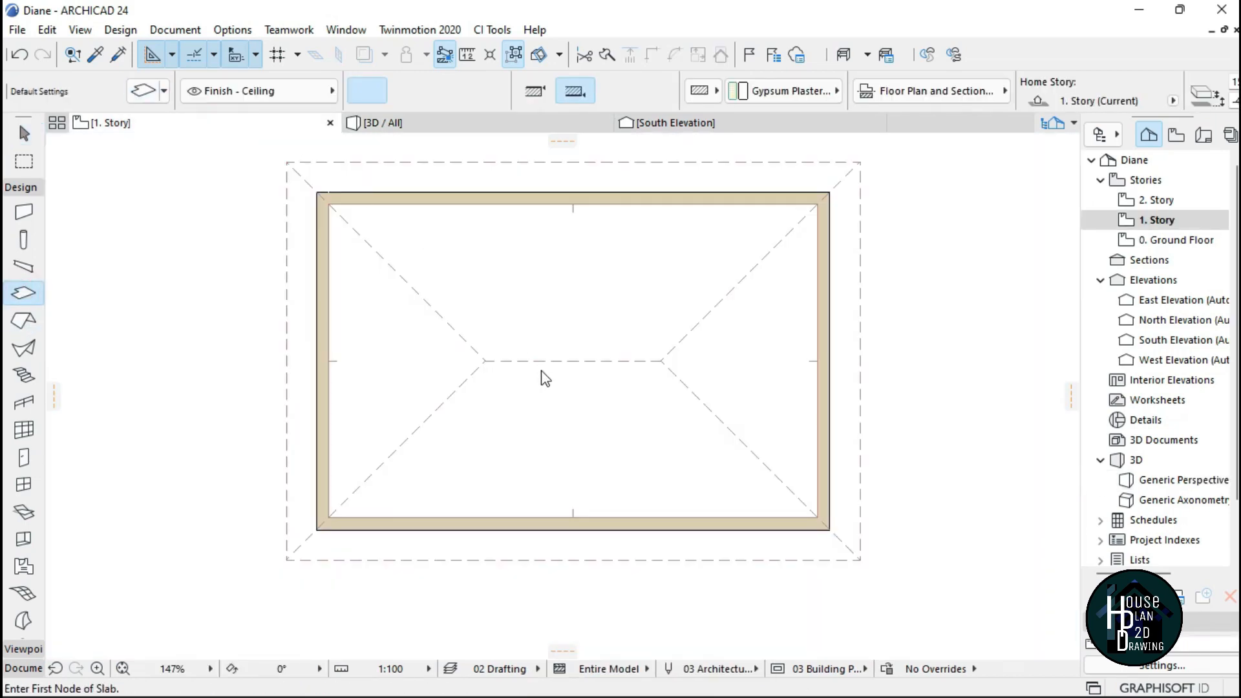
scroll(543, 325, "down", 3)
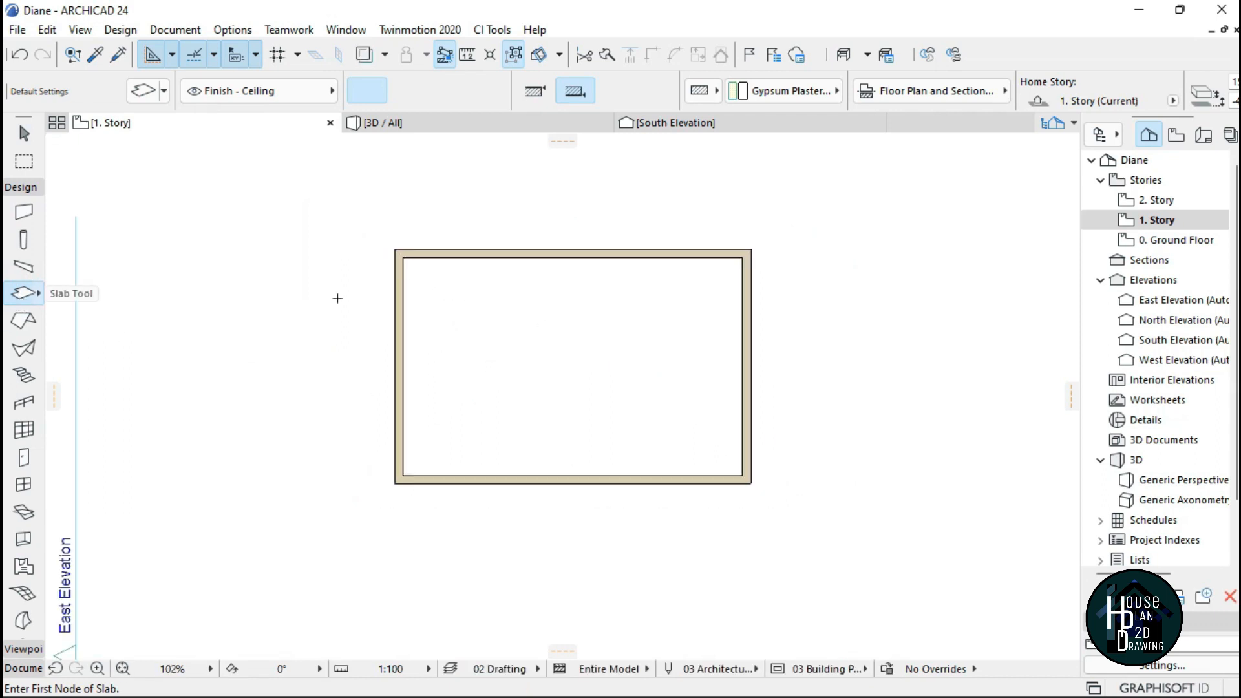
scroll(429, 313, "up", 2)
left_click(385, 233)
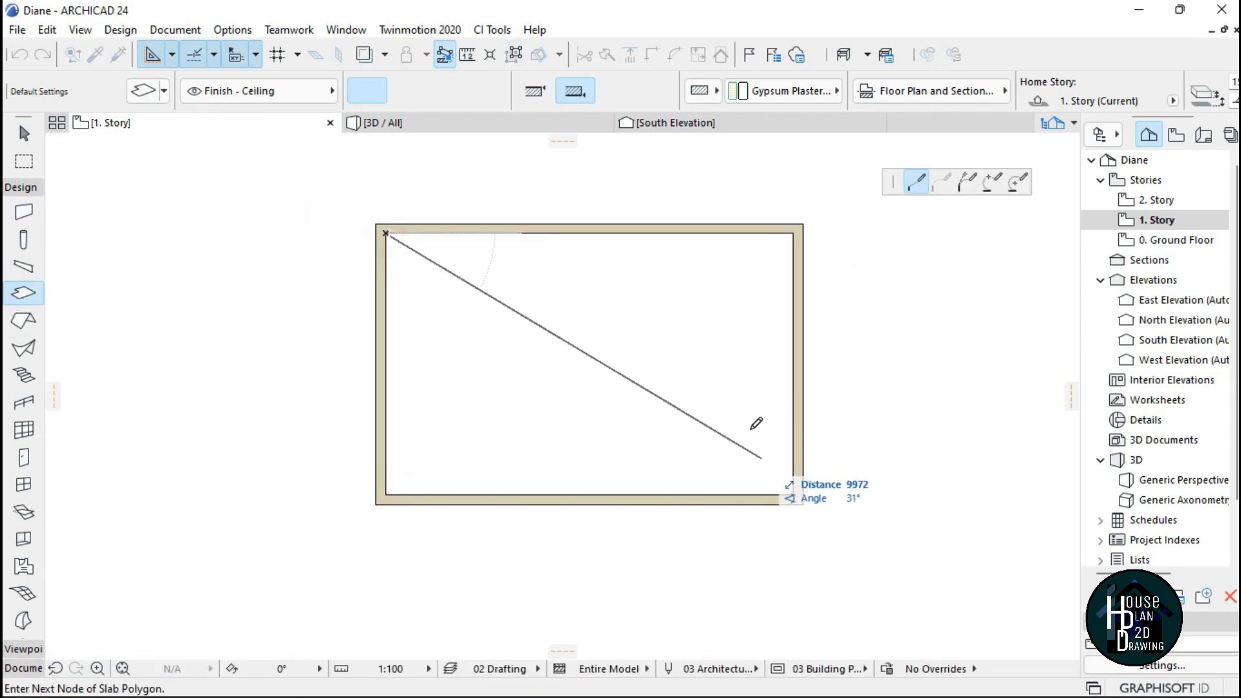
left_click(403, 91)
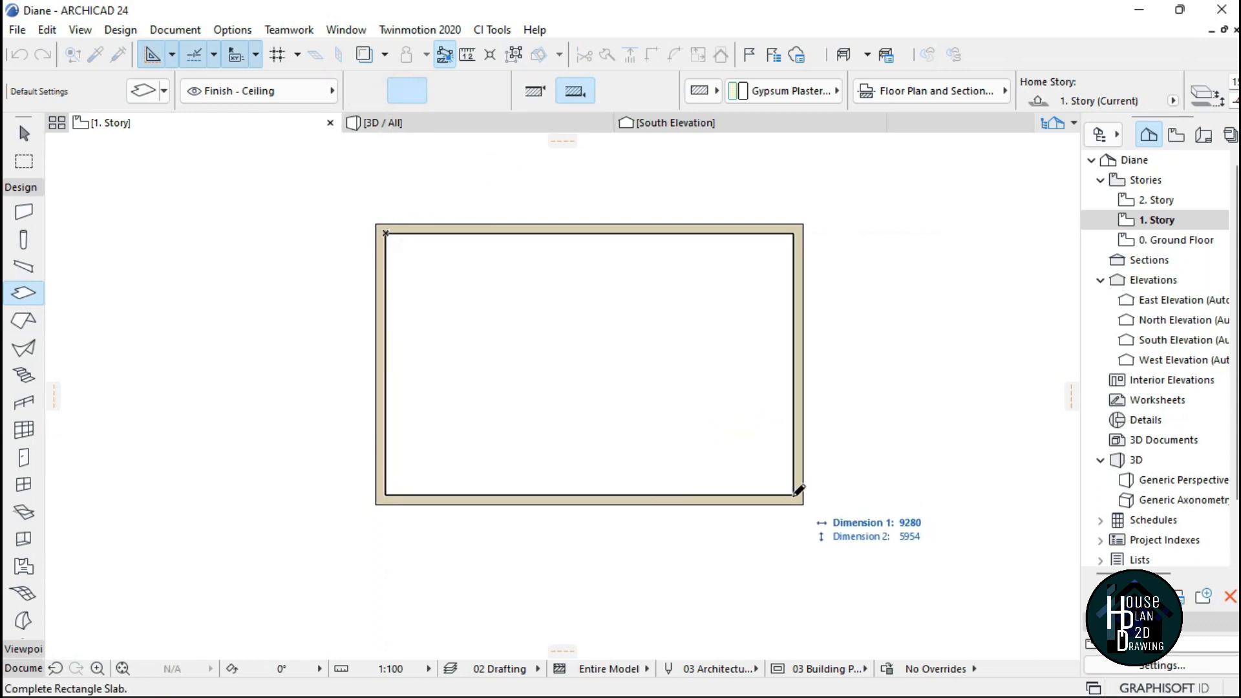
left_click(795, 495)
Apply the Slab - Basic Reinforced Concrete favorite to the slab inside the wall enclosure in the 3D view.
left_click(403, 127)
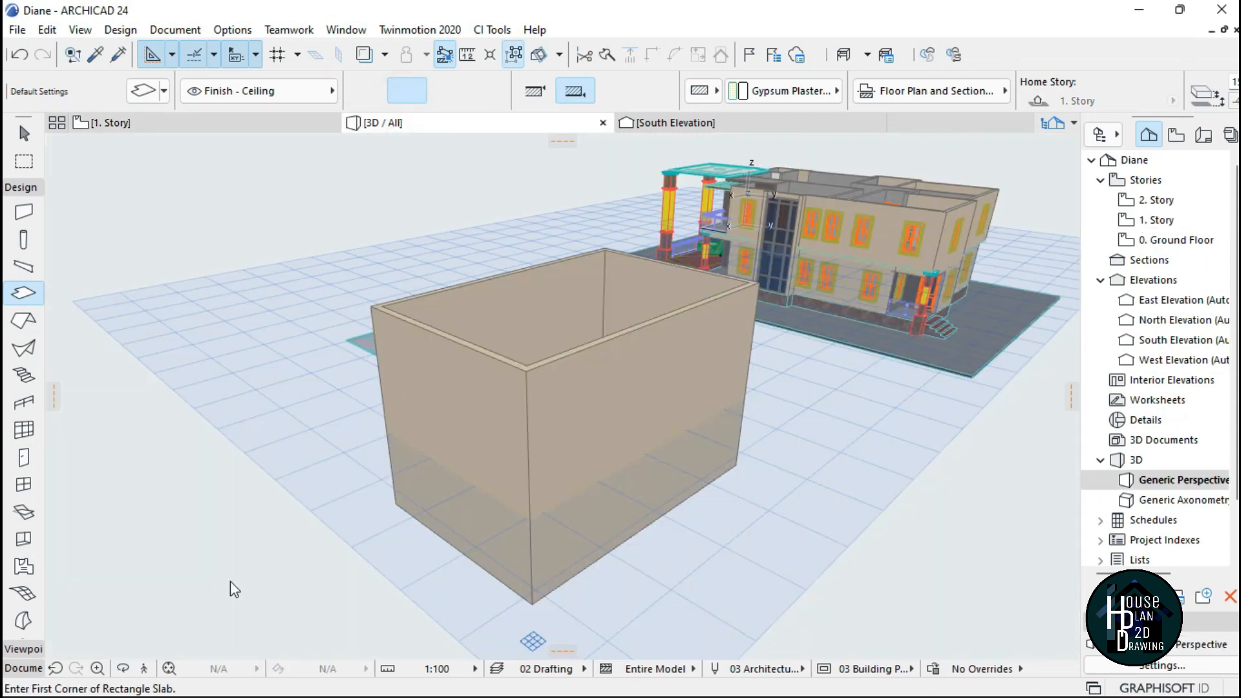
left_click(145, 668)
key("Up")
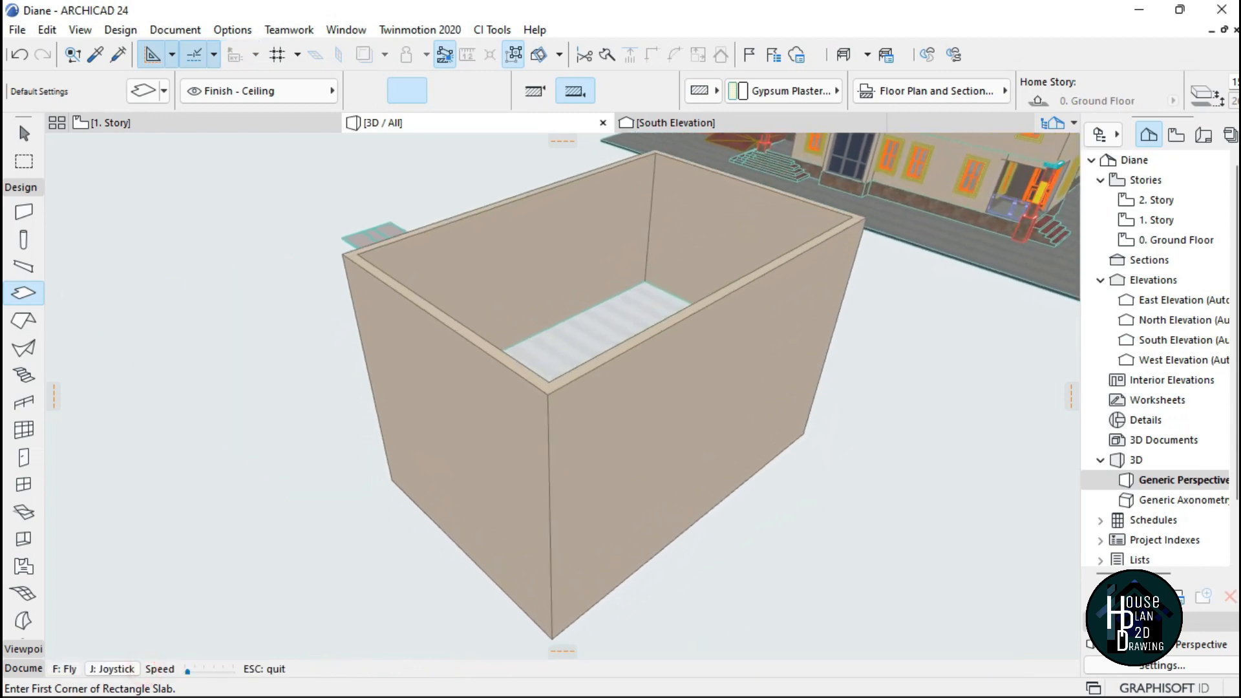
key("Up")
key("Escape")
key("Escape")
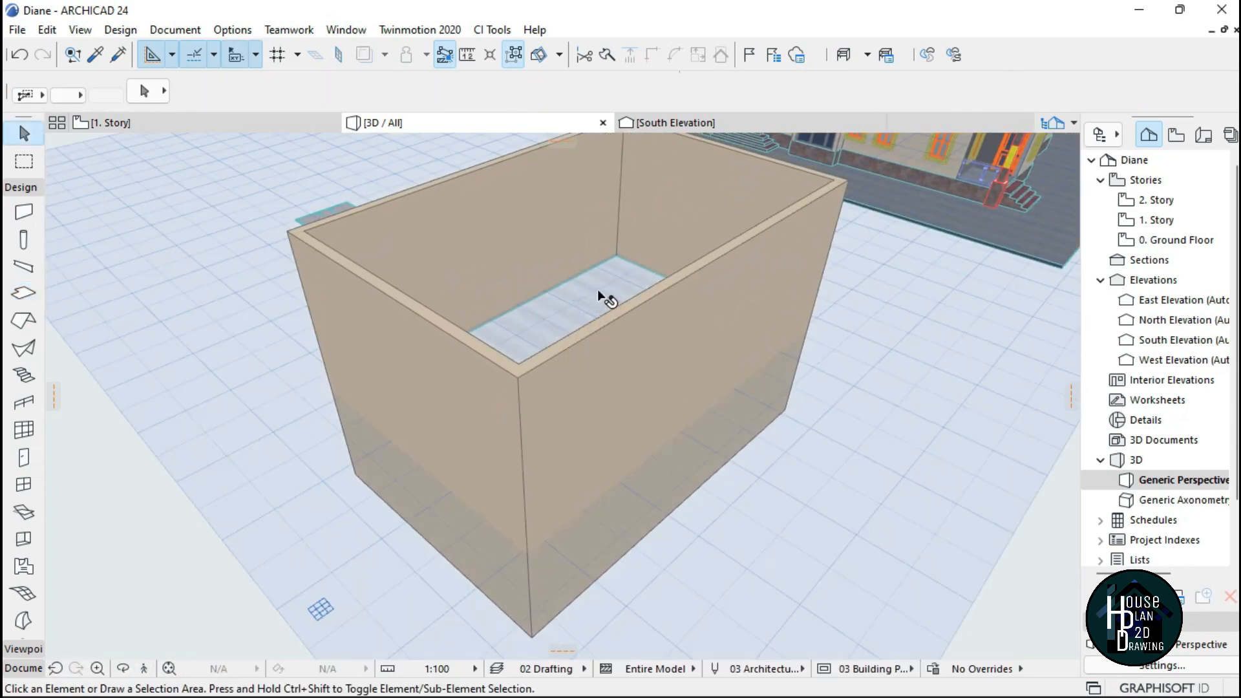
left_click(597, 289)
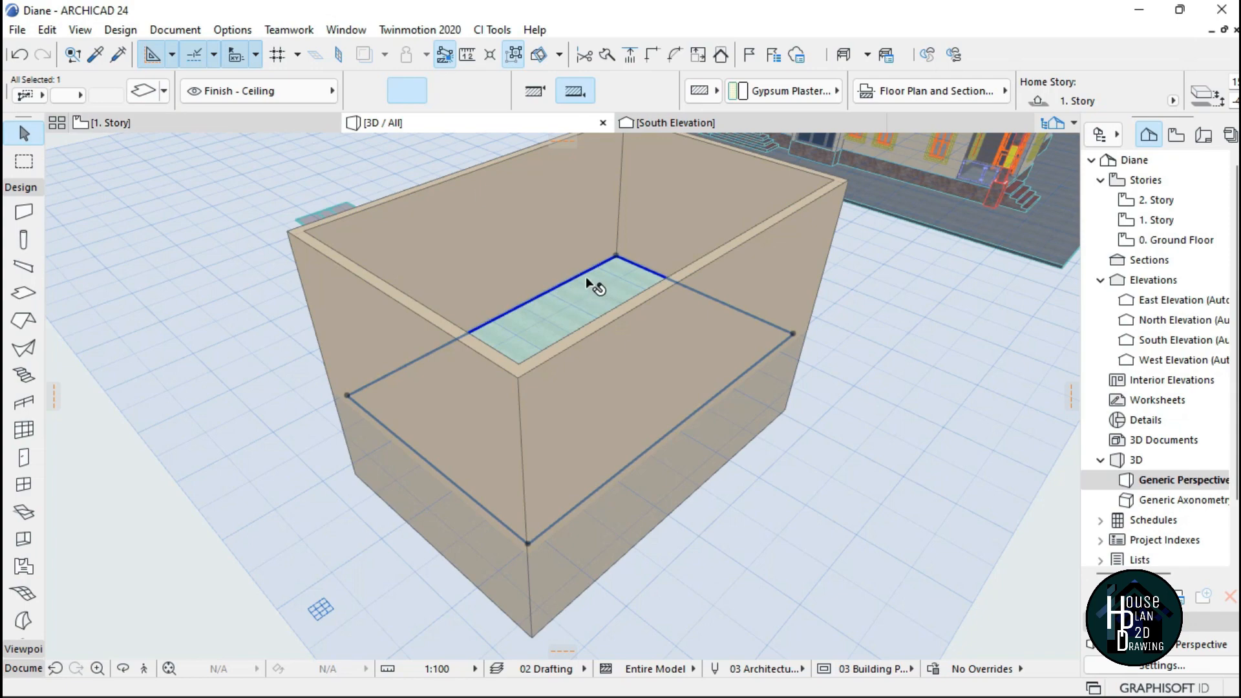
key("ctrl+t")
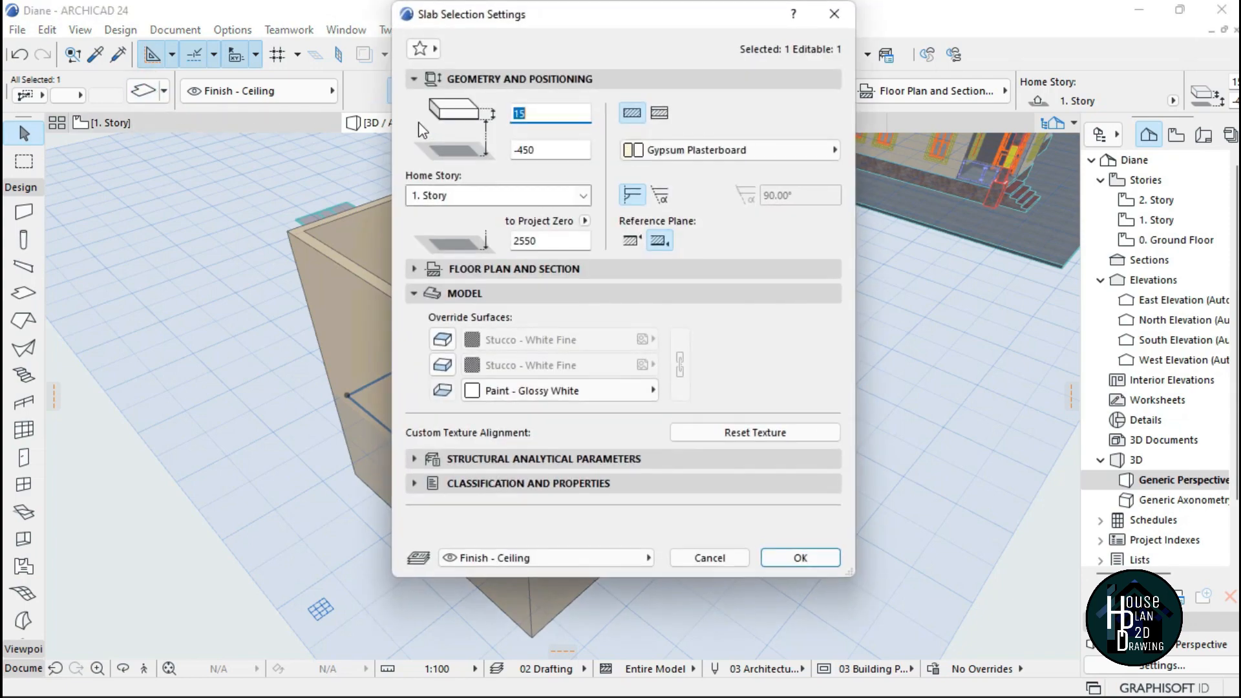
left_click(424, 49)
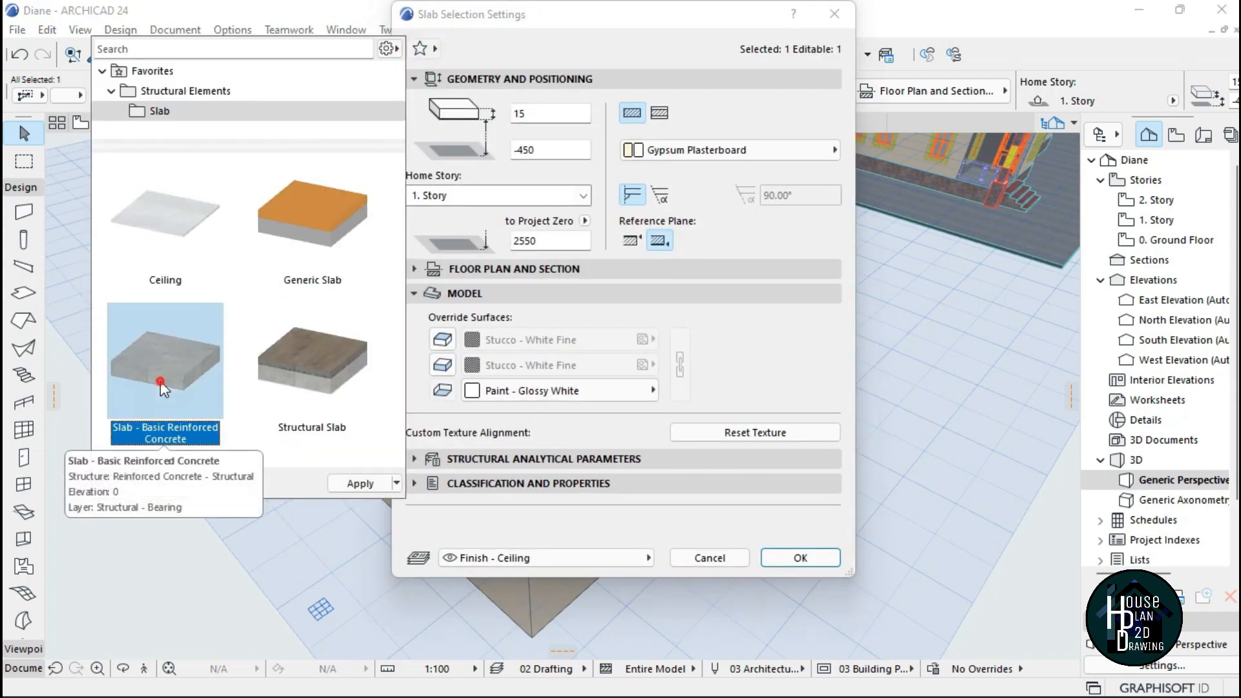
double_click(164, 323)
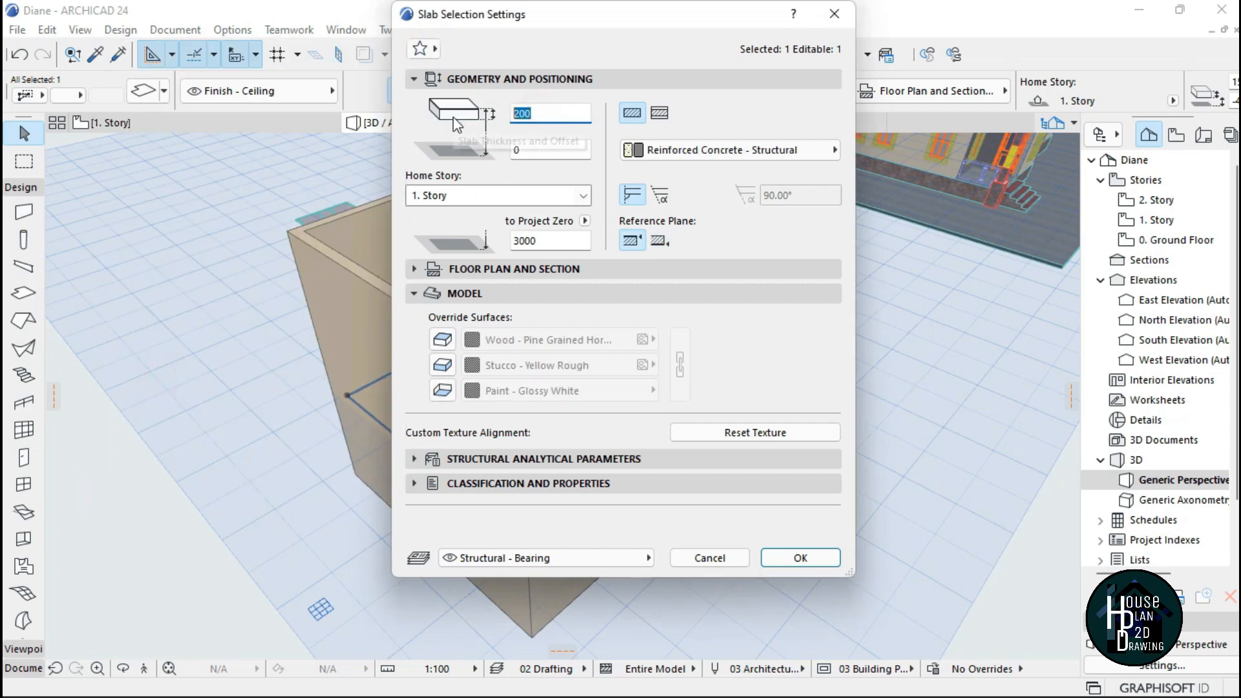
left_click(799, 556)
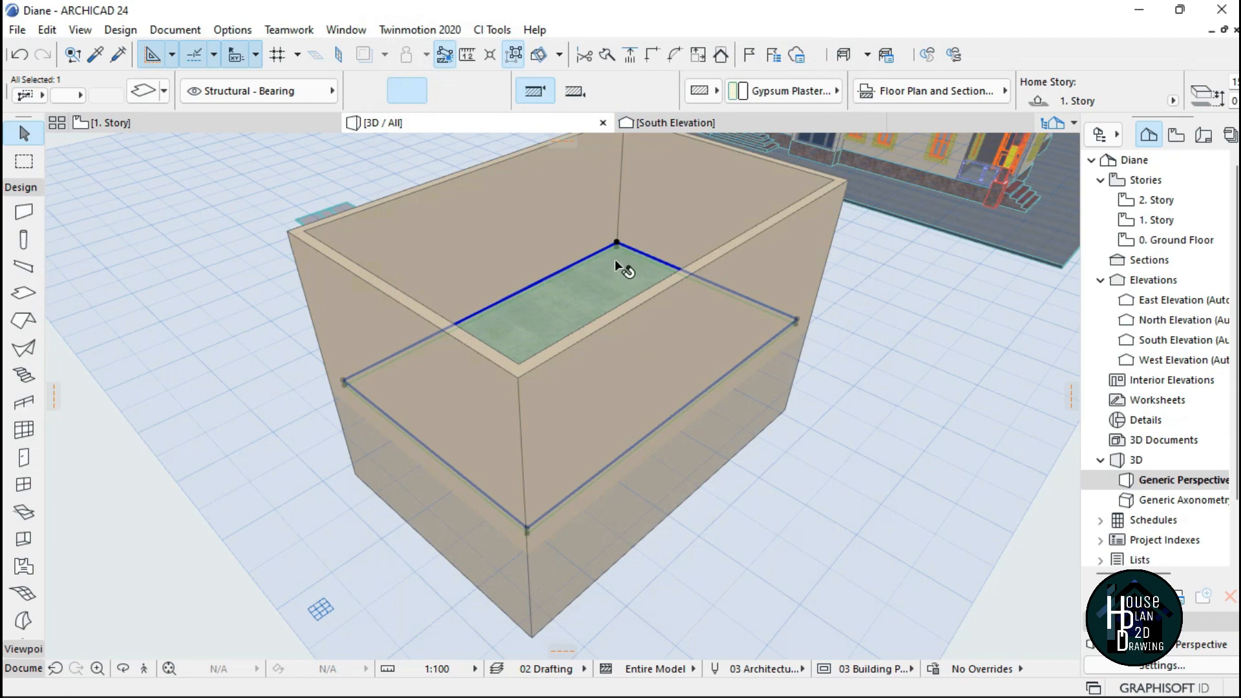
Move the concrete slab vertically about 3579 mm up, level with the top of the walls.
key("ctrl+d")
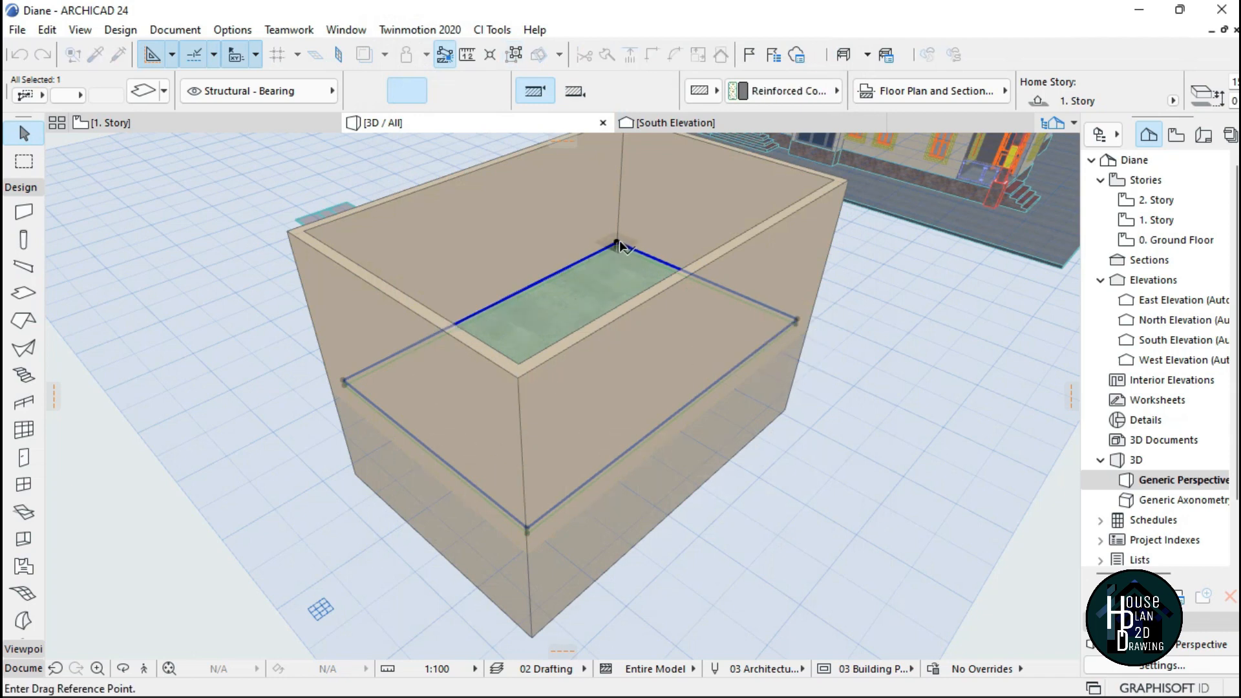
left_click(619, 246)
scroll(610, 213, "down", 5)
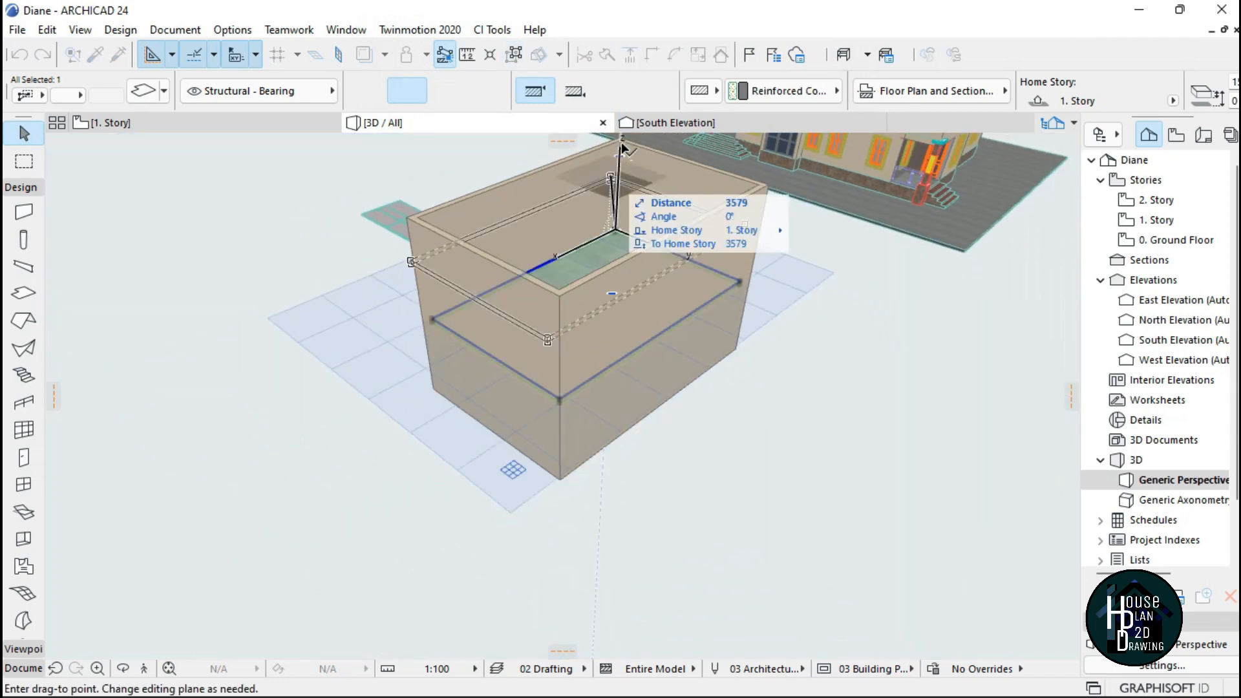
left_click(620, 143)
left_click(382, 376)
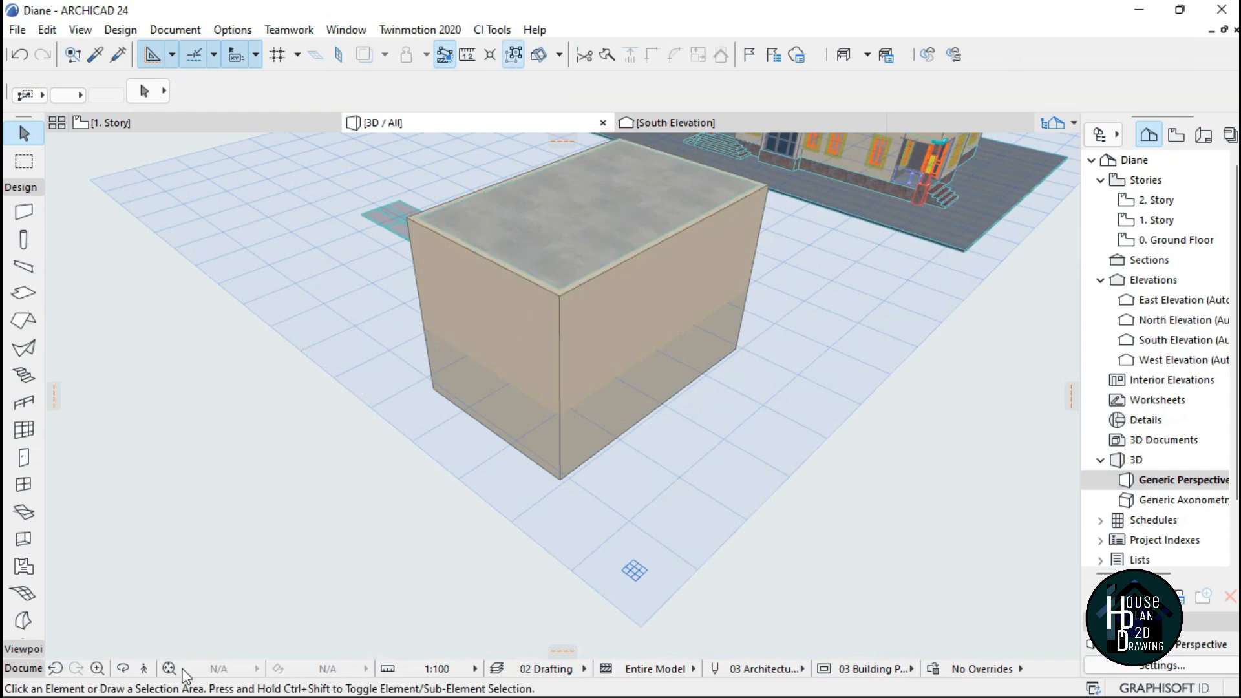
Move the concrete slab slightly down from the wall tops so the walls form a low parapet around it.
left_click(146, 671)
key("Up")
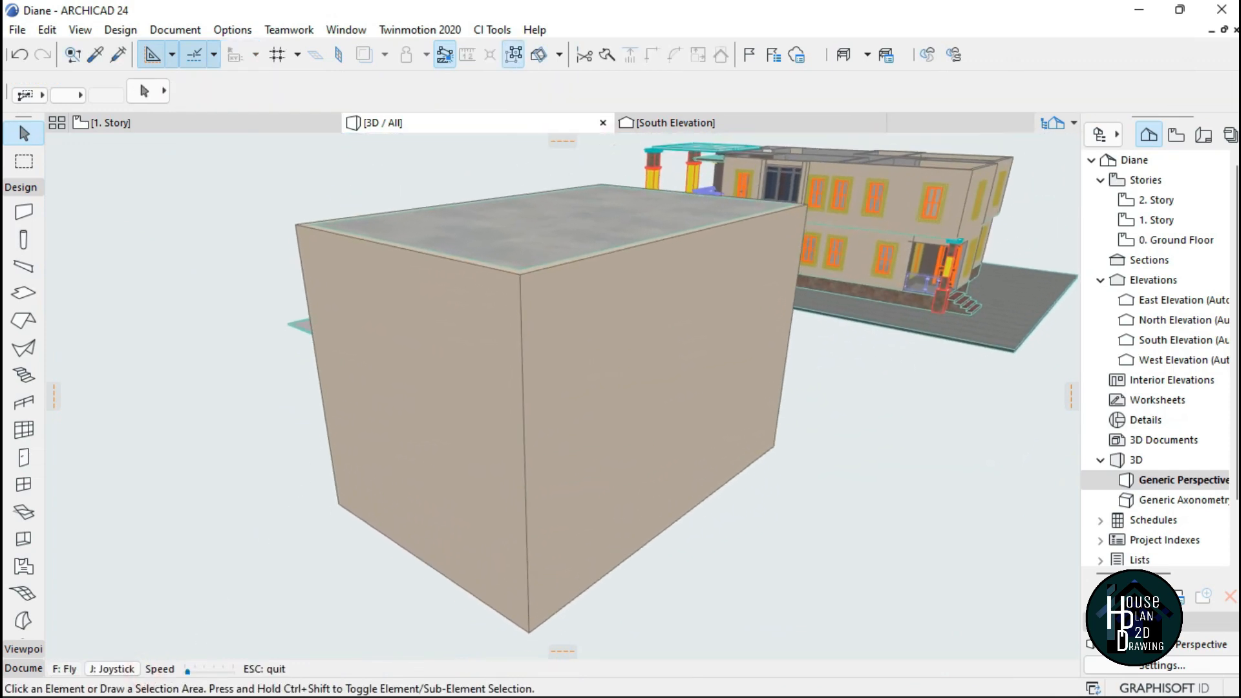
key("Escape")
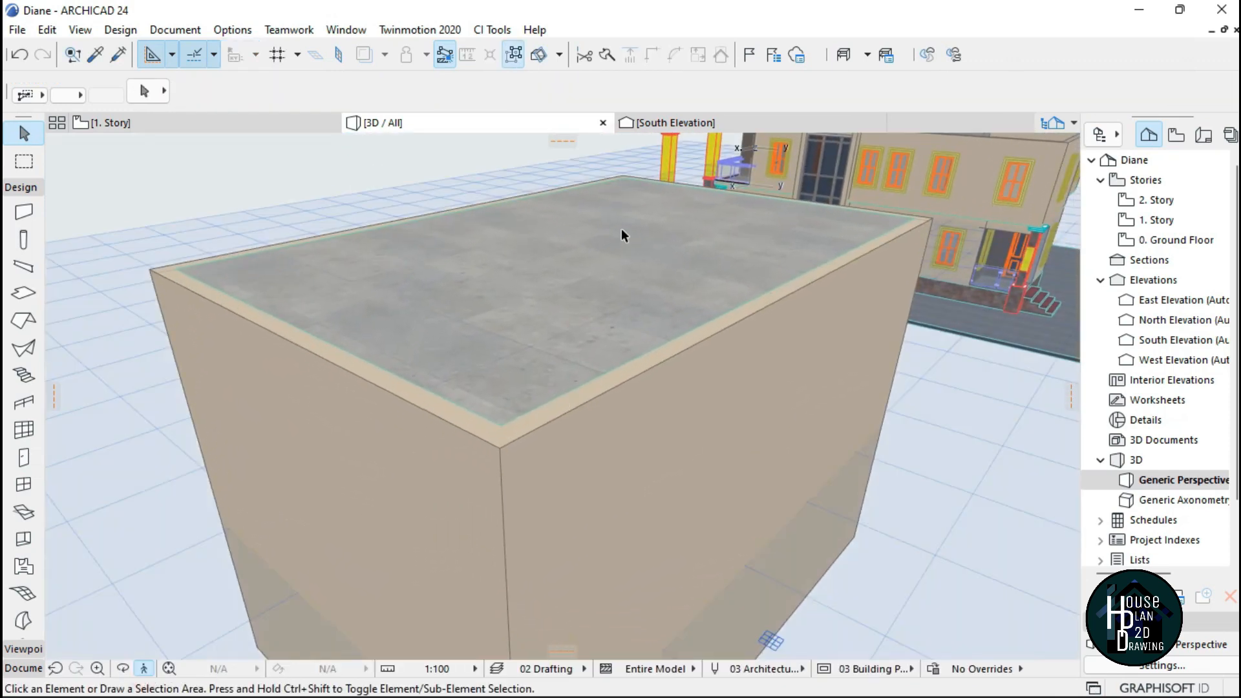
left_click(622, 228)
key("ctrl+d")
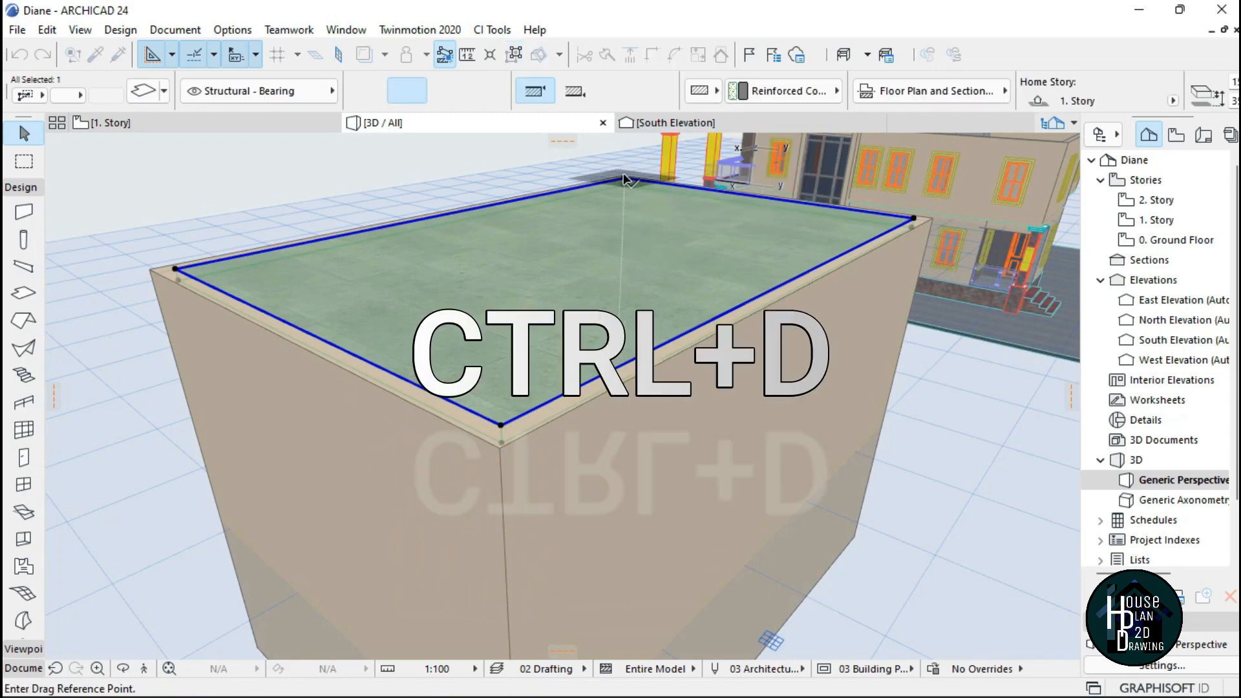
left_click(624, 178)
left_click(626, 187)
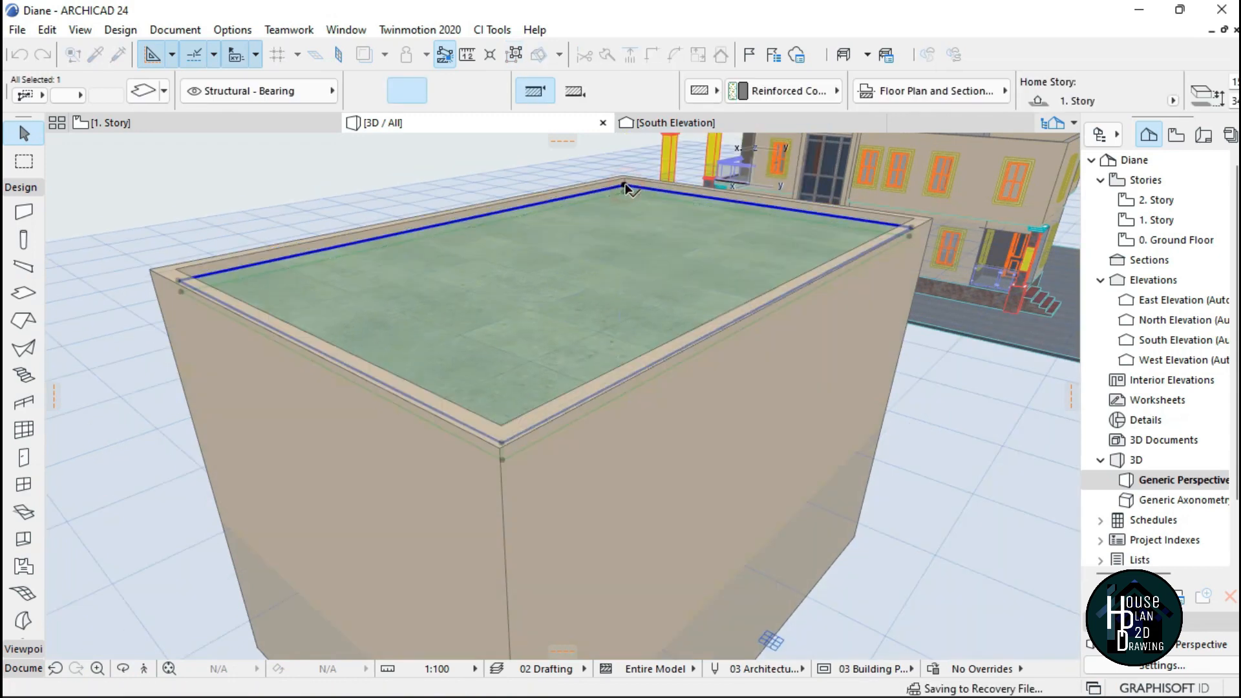
key("Escape")
Examine the slab roof with its low parapet and the neighbouring two-storey house from several sides in the 3D view.
left_click(144, 669)
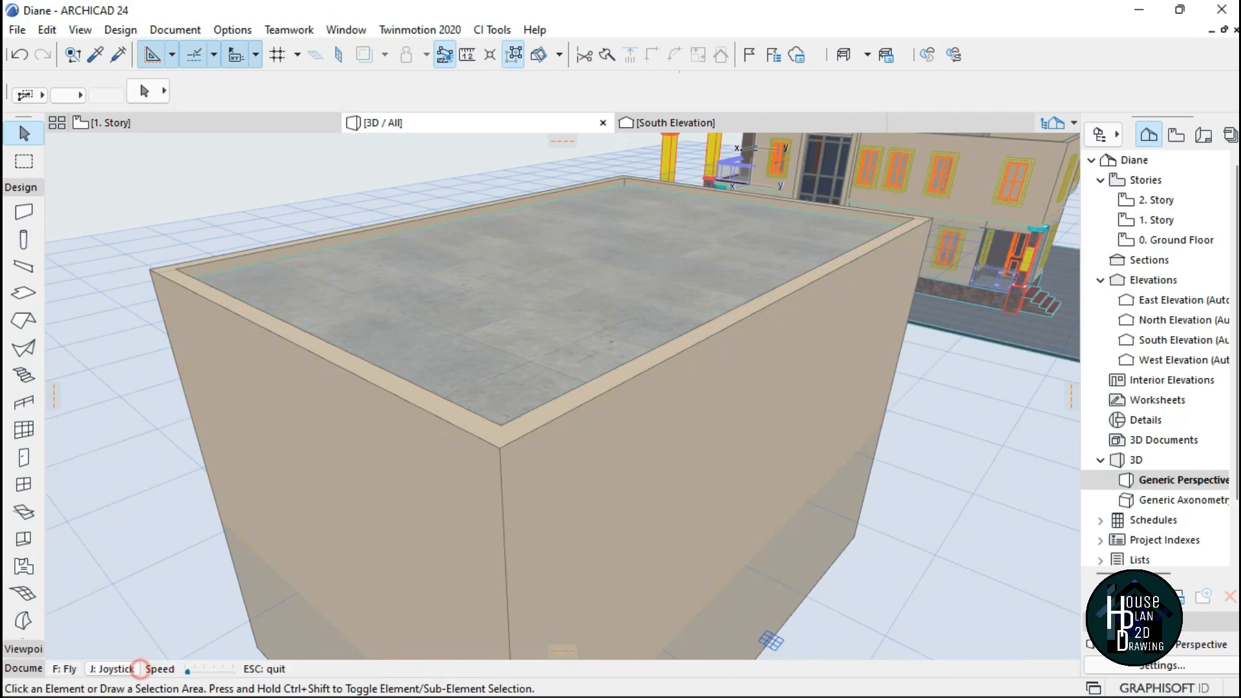
key("Down")
key("Up")
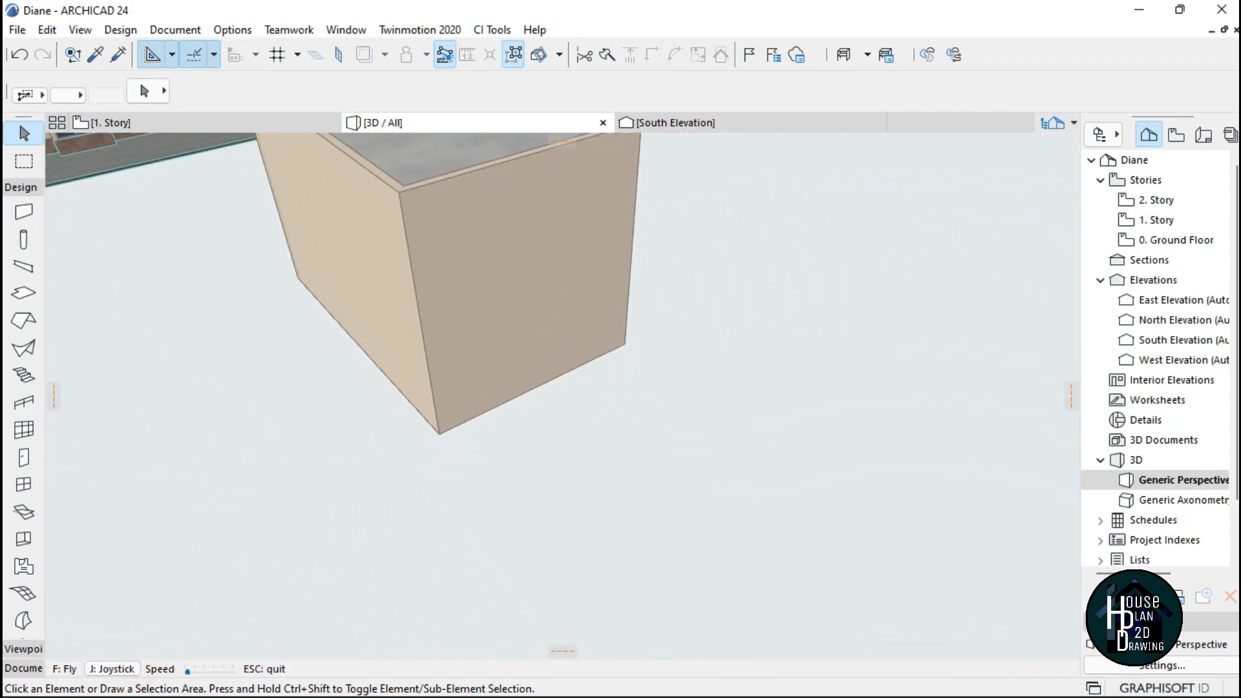
key("Up")
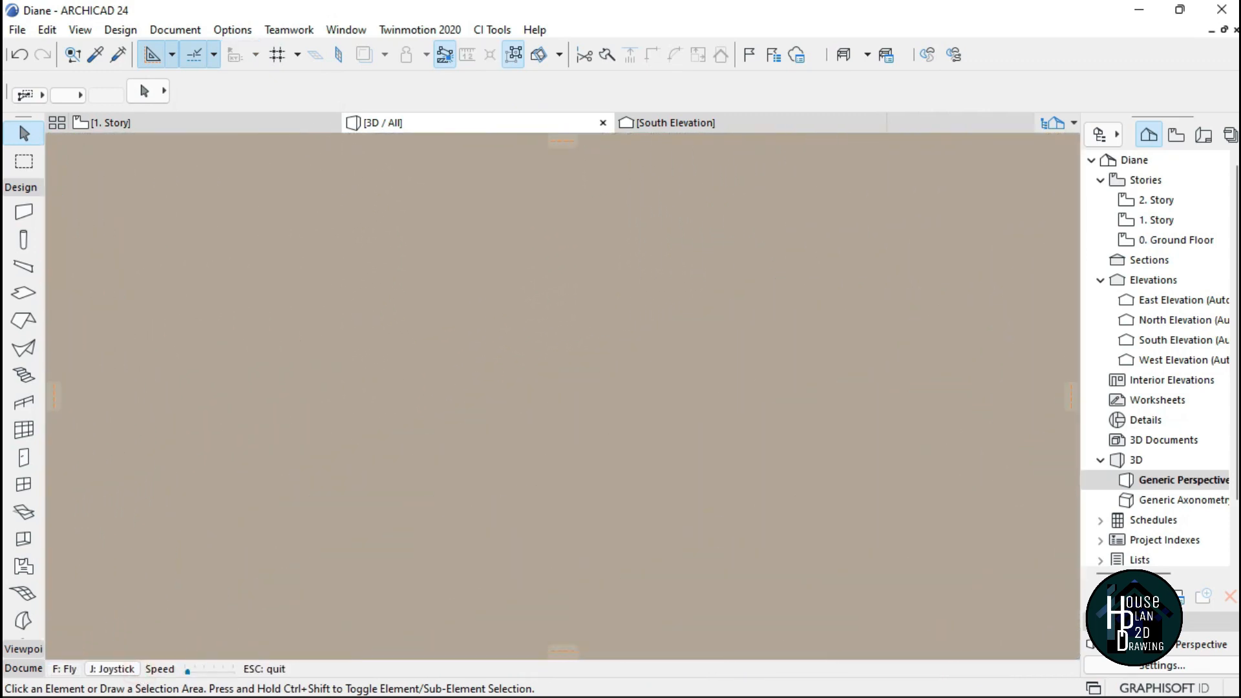
key("Up")
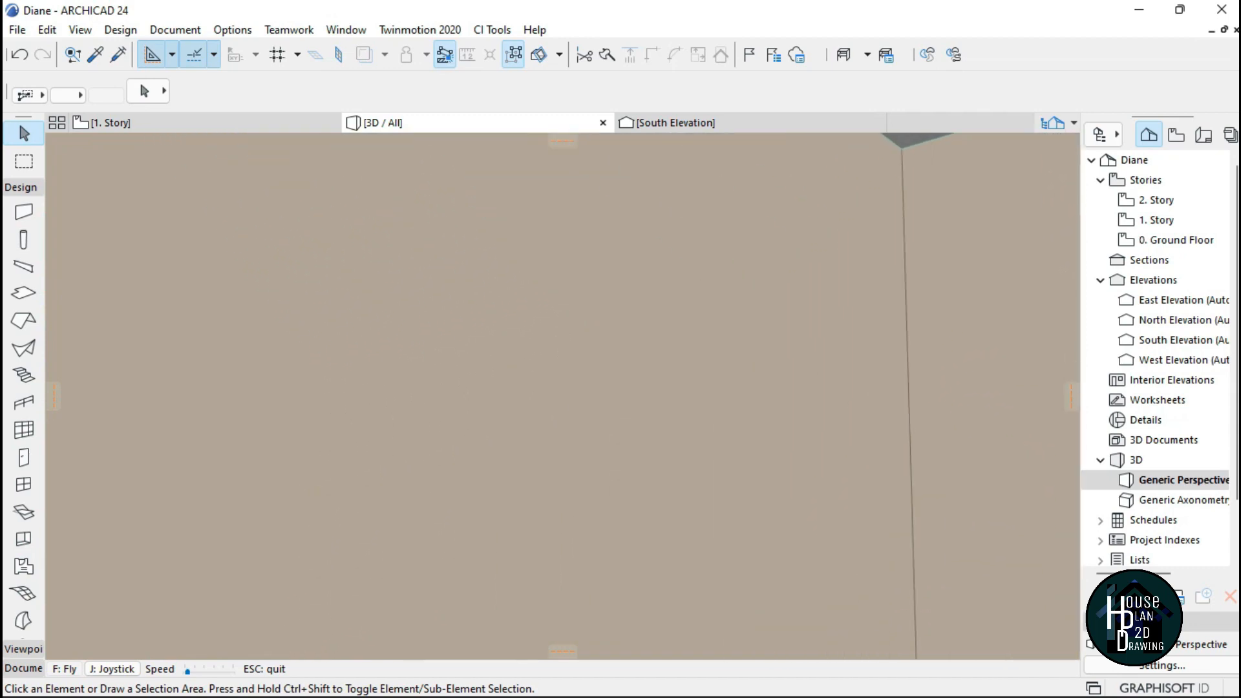
key("Up")
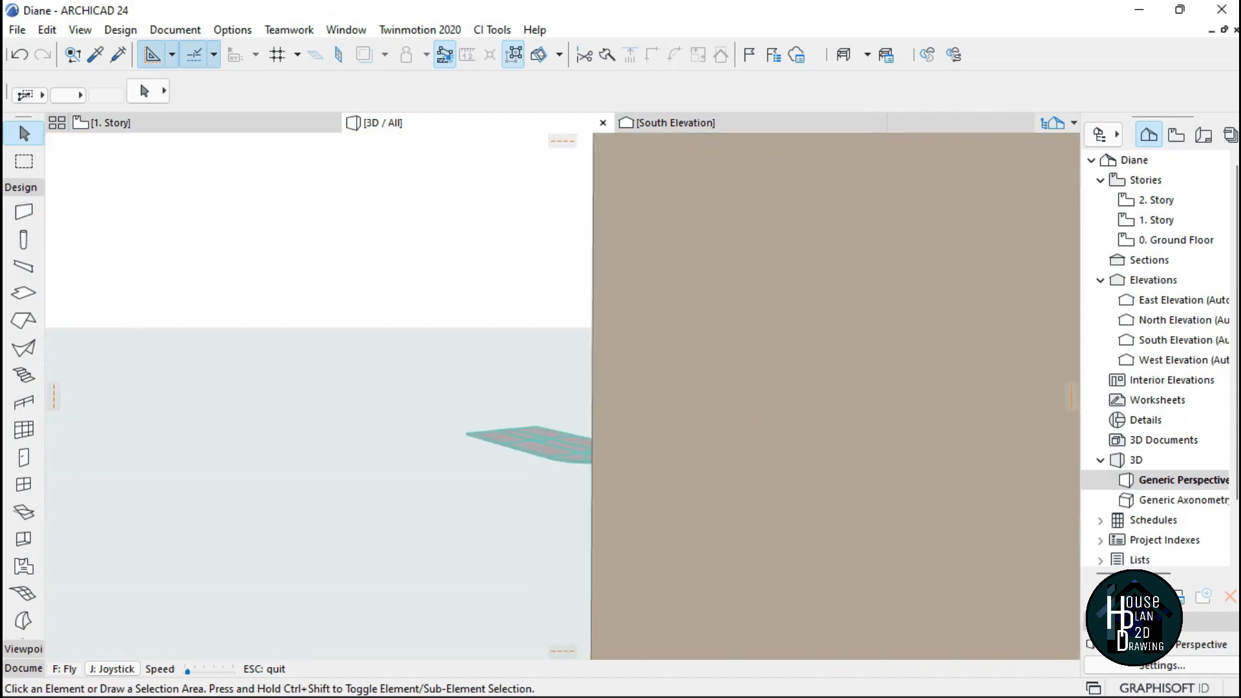
key("Down")
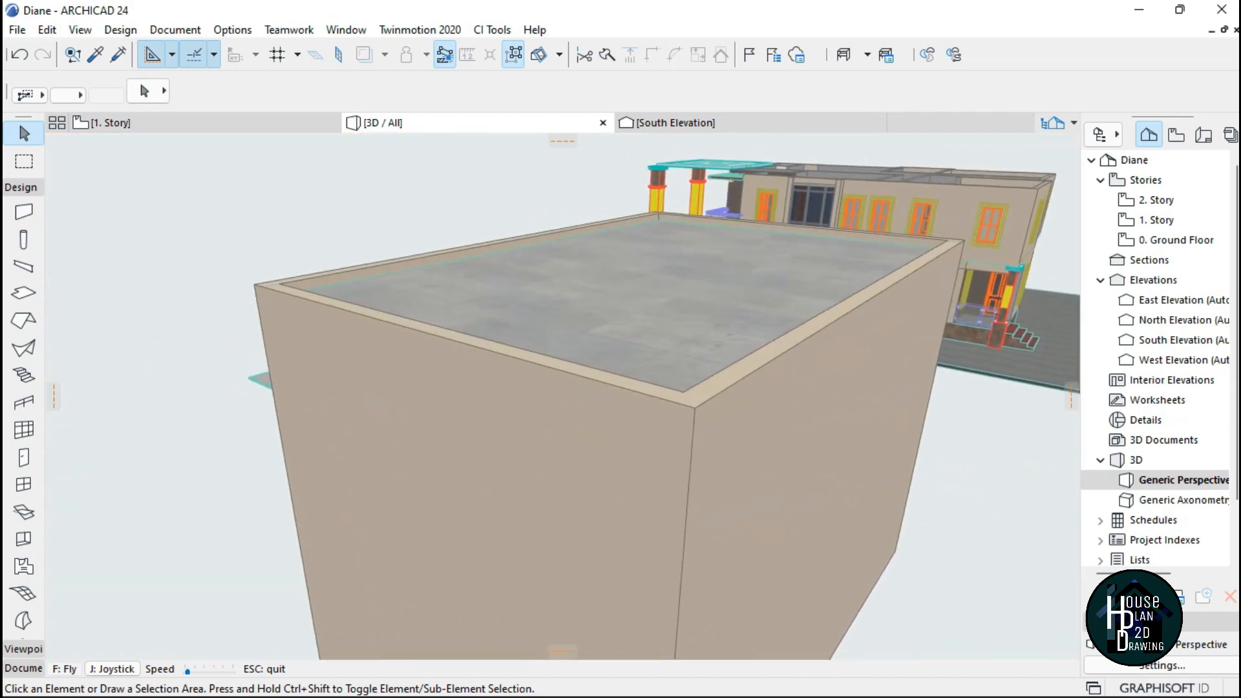
key("Down")
key("Left")
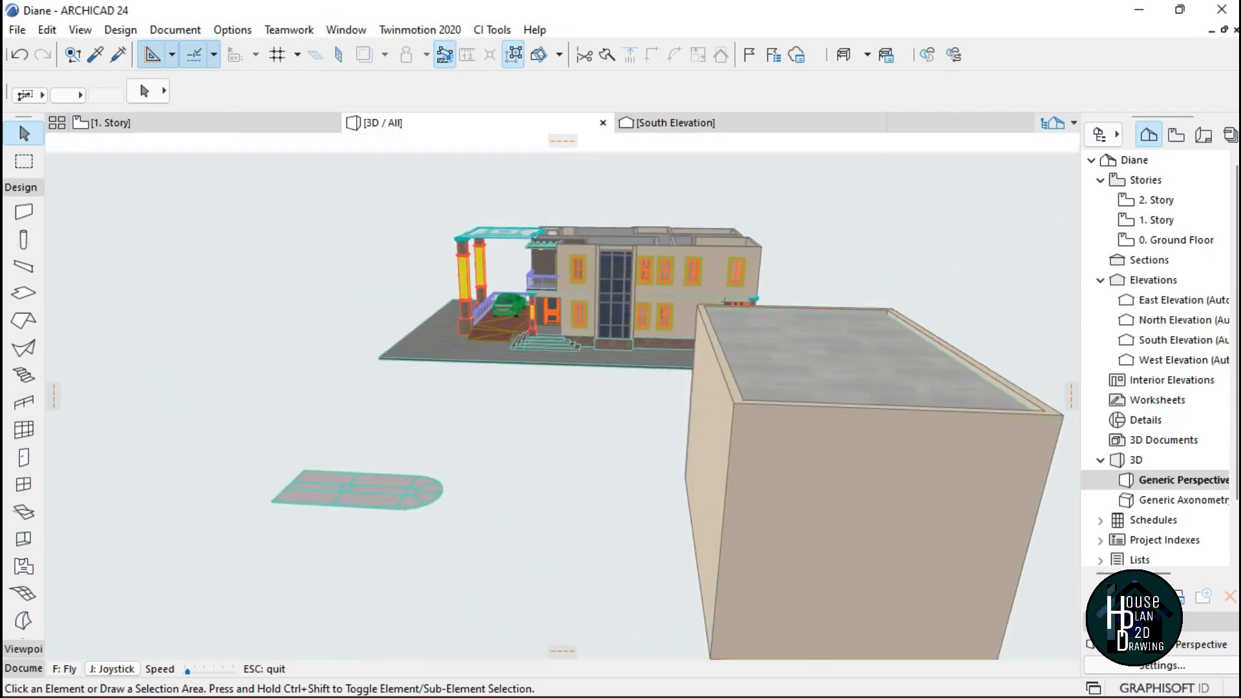
key("Up")
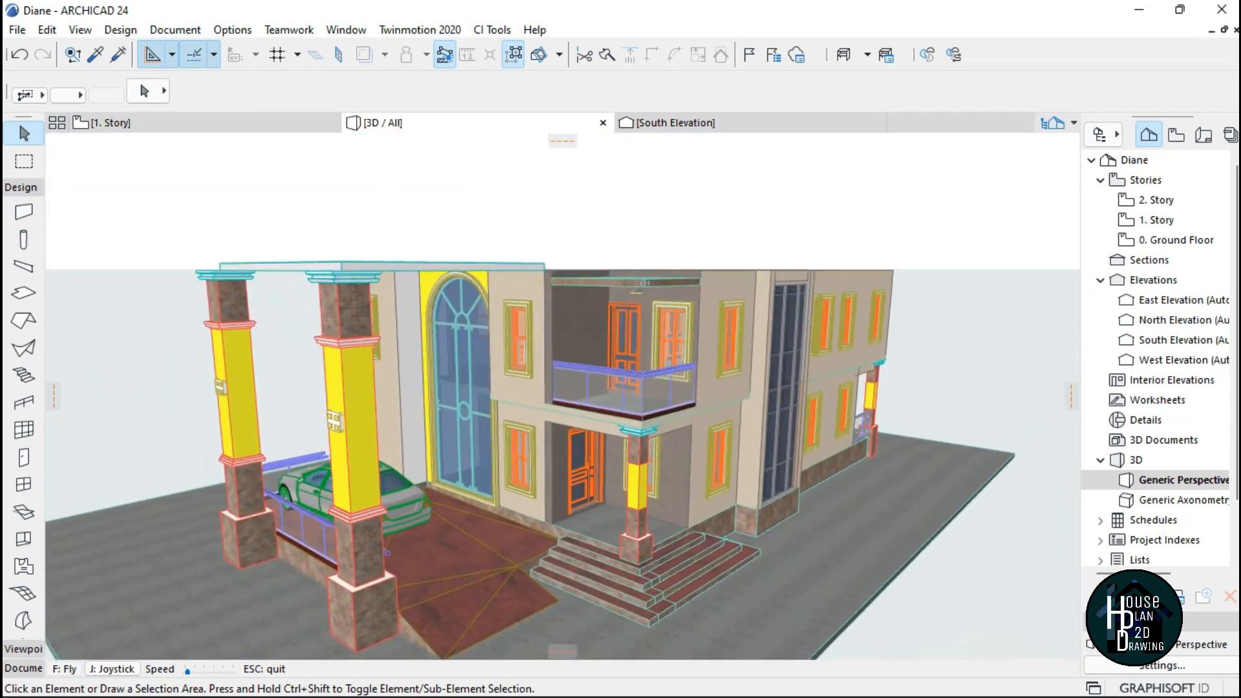
key("Down")
key("Escape")
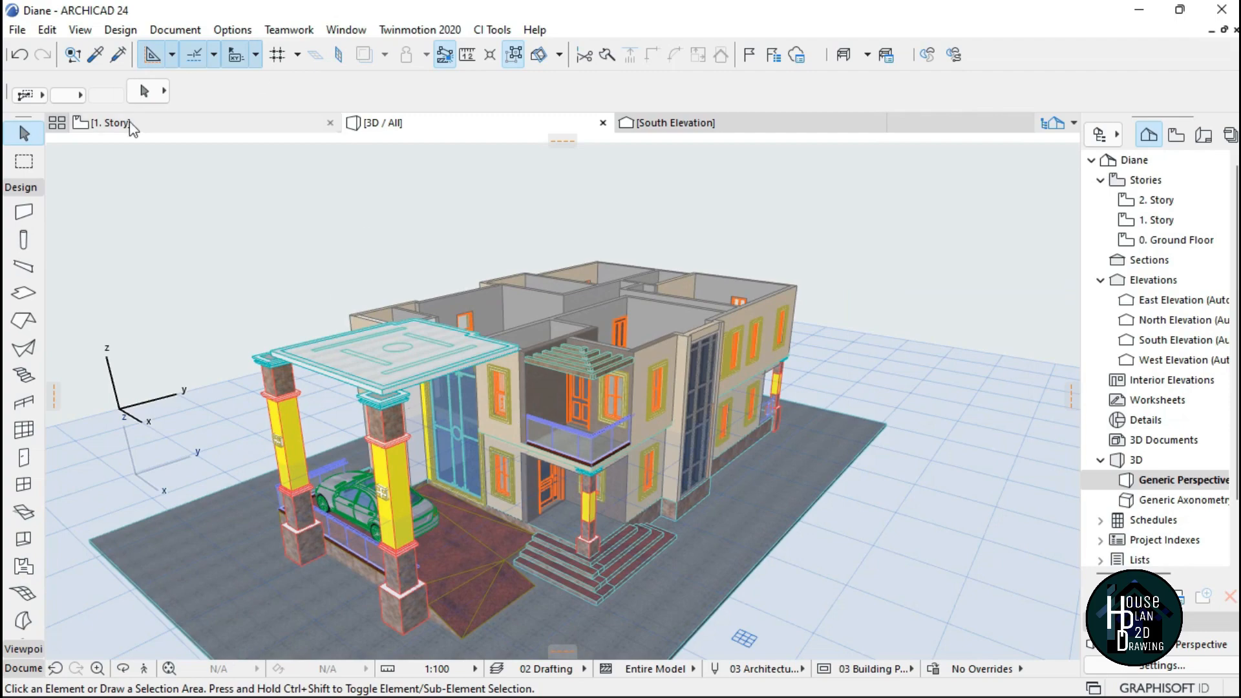
left_click(143, 670)
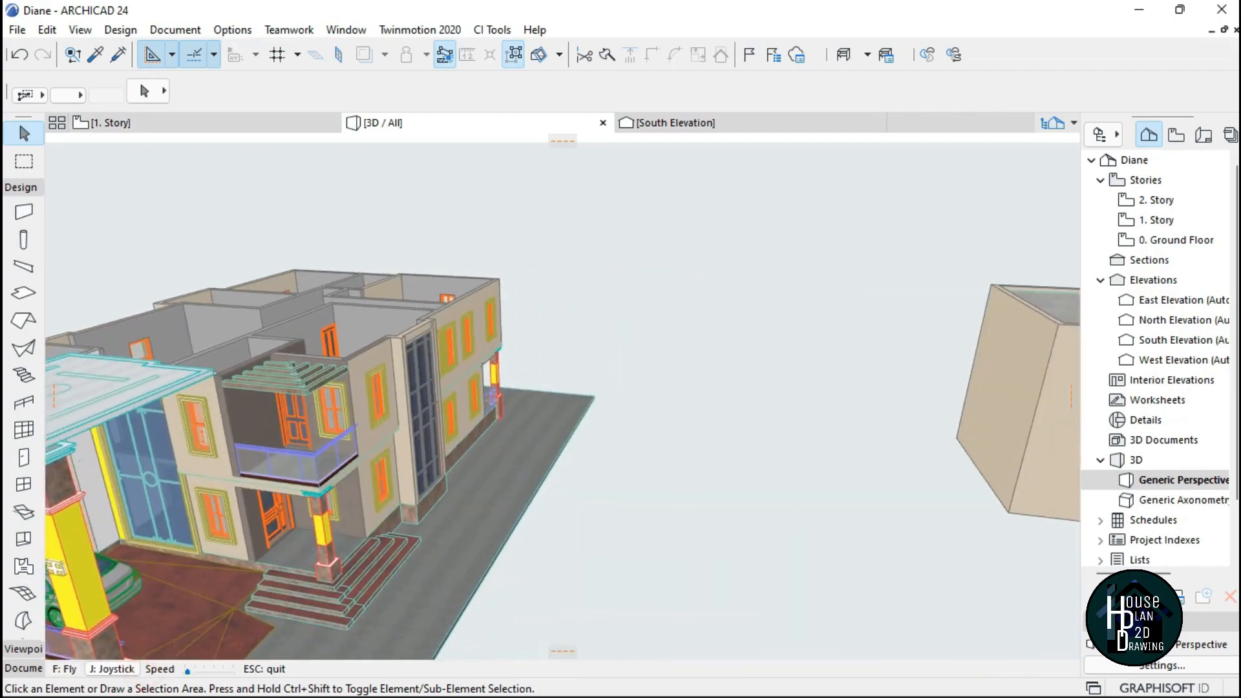
key("Up")
key("Down")
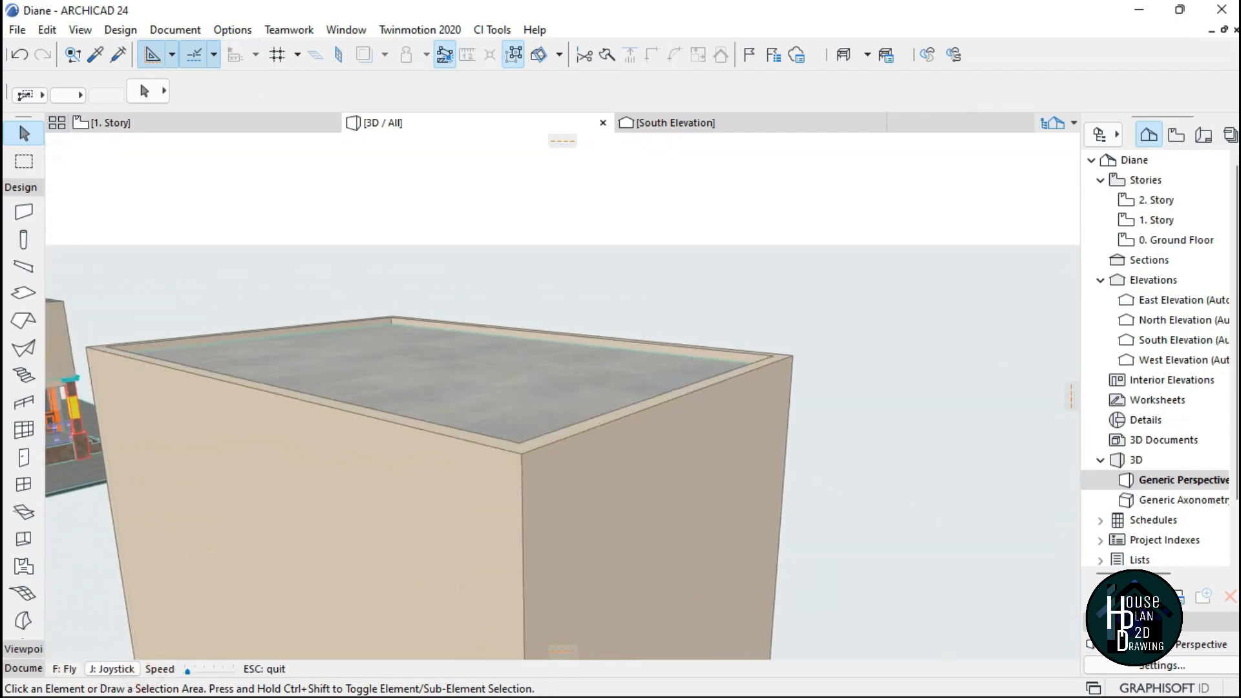
key("Escape")
Stretch one end wall of the enclosure upward so it rises above the slab roof and the adjoining walls.
left_click(588, 511)
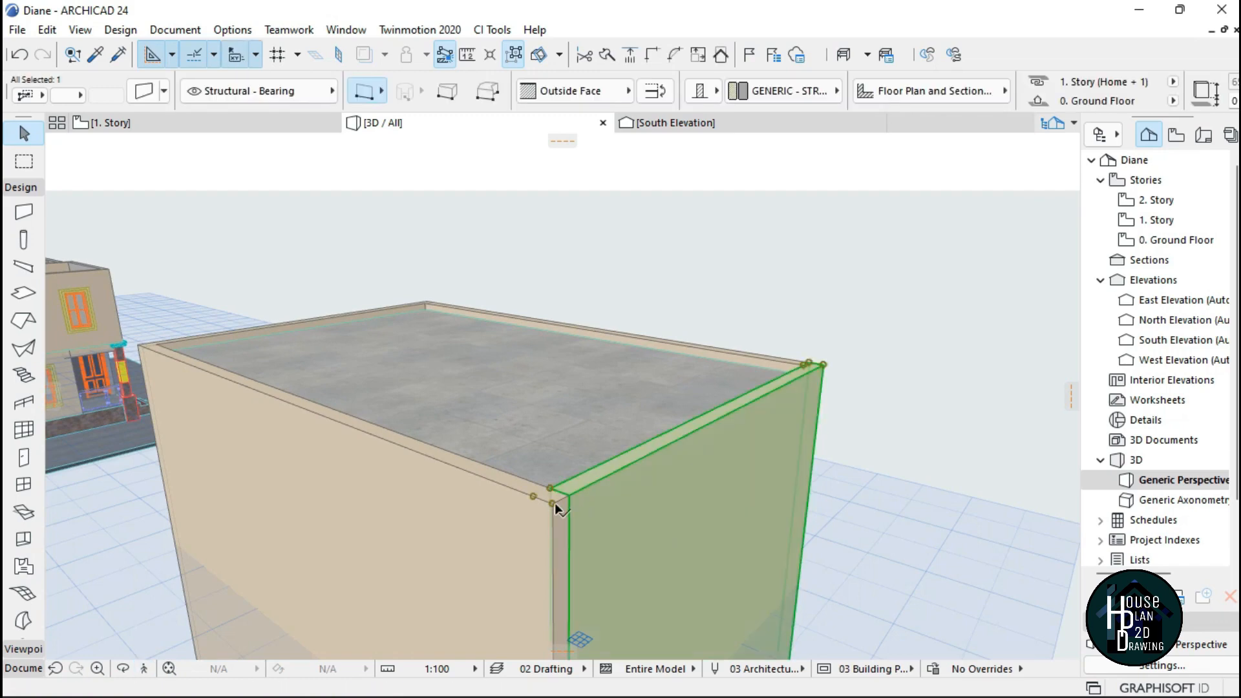
left_click(555, 503)
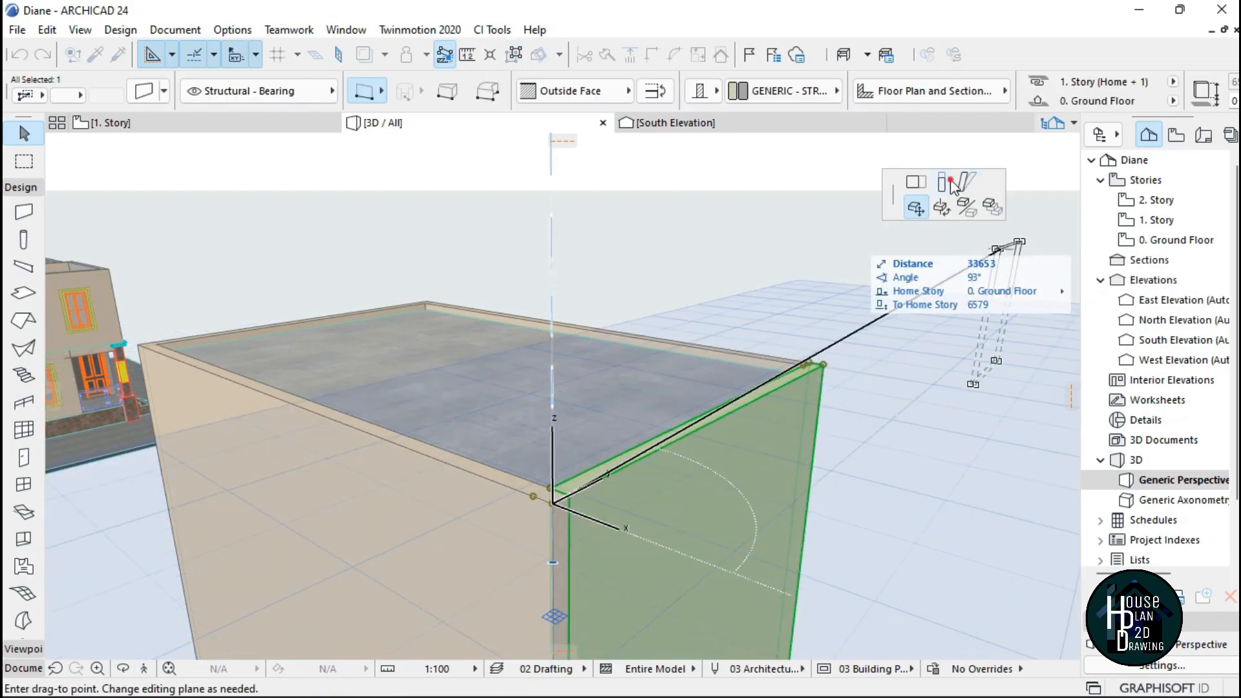
left_click(953, 186)
left_click(543, 436)
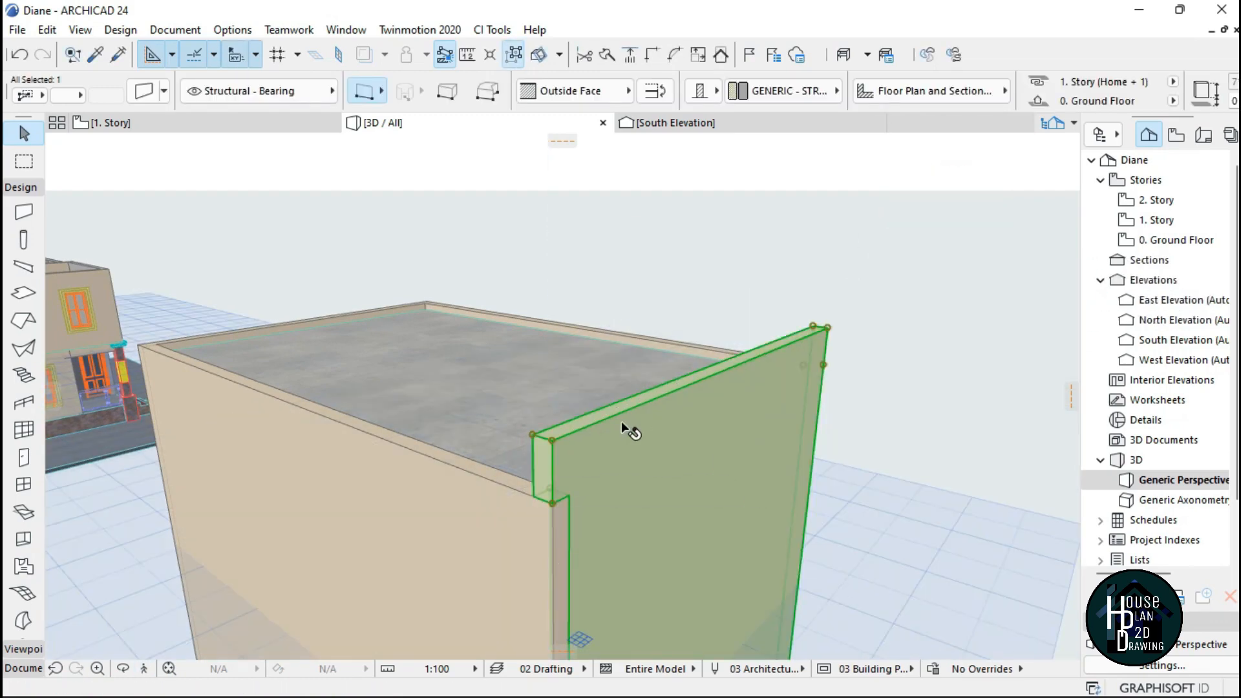
key("Escape")
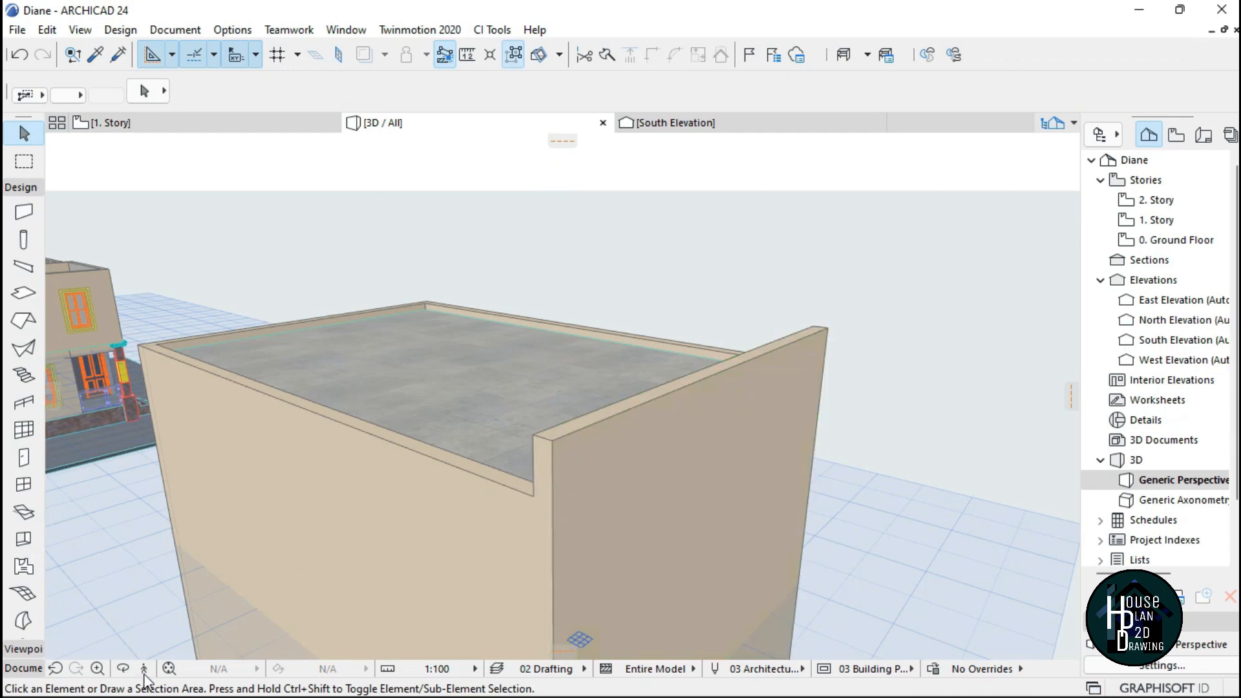
Examine the slab roof with its raised end-wall parapet and the front of the neighbouring two-storey house in the 3D view.
left_click(144, 671)
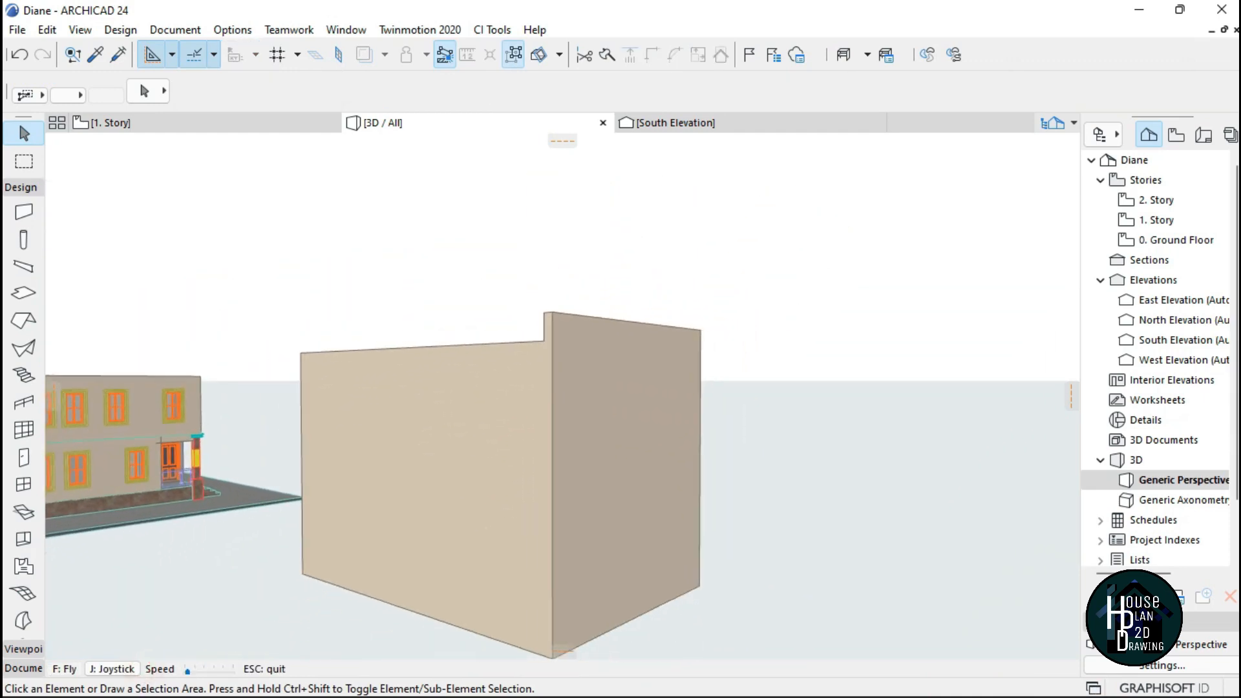
key("Escape")
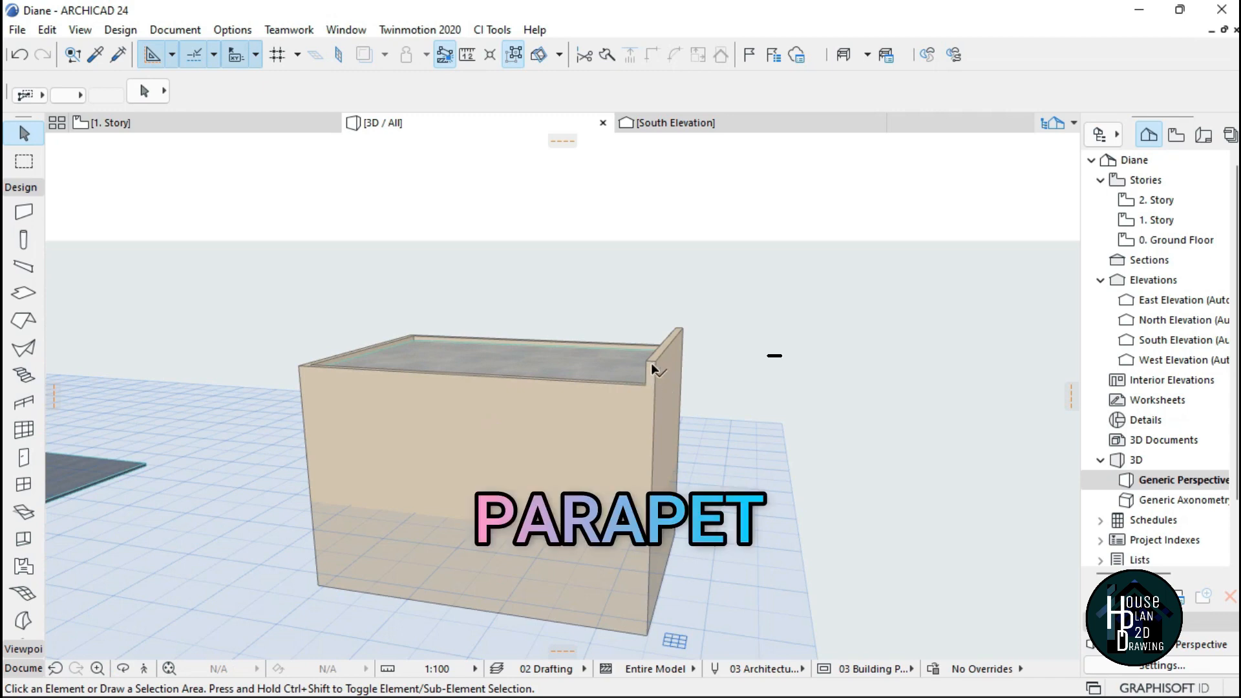
left_click(144, 671)
key("Escape")
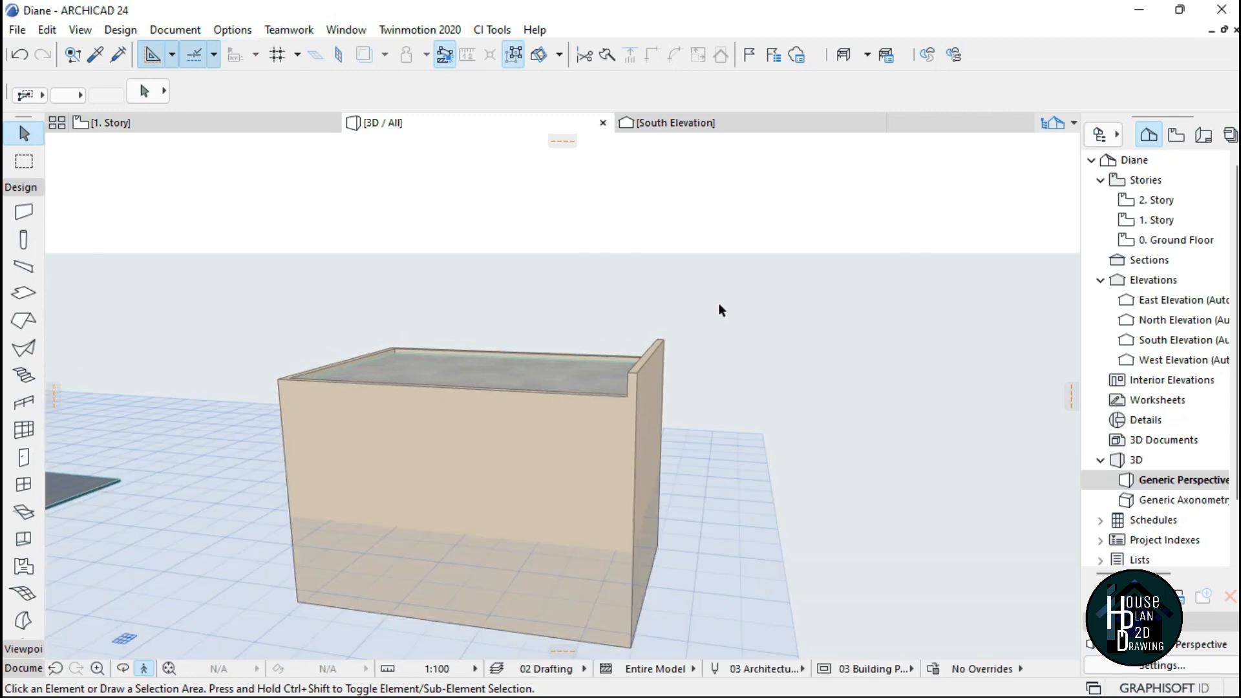
left_click(144, 671)
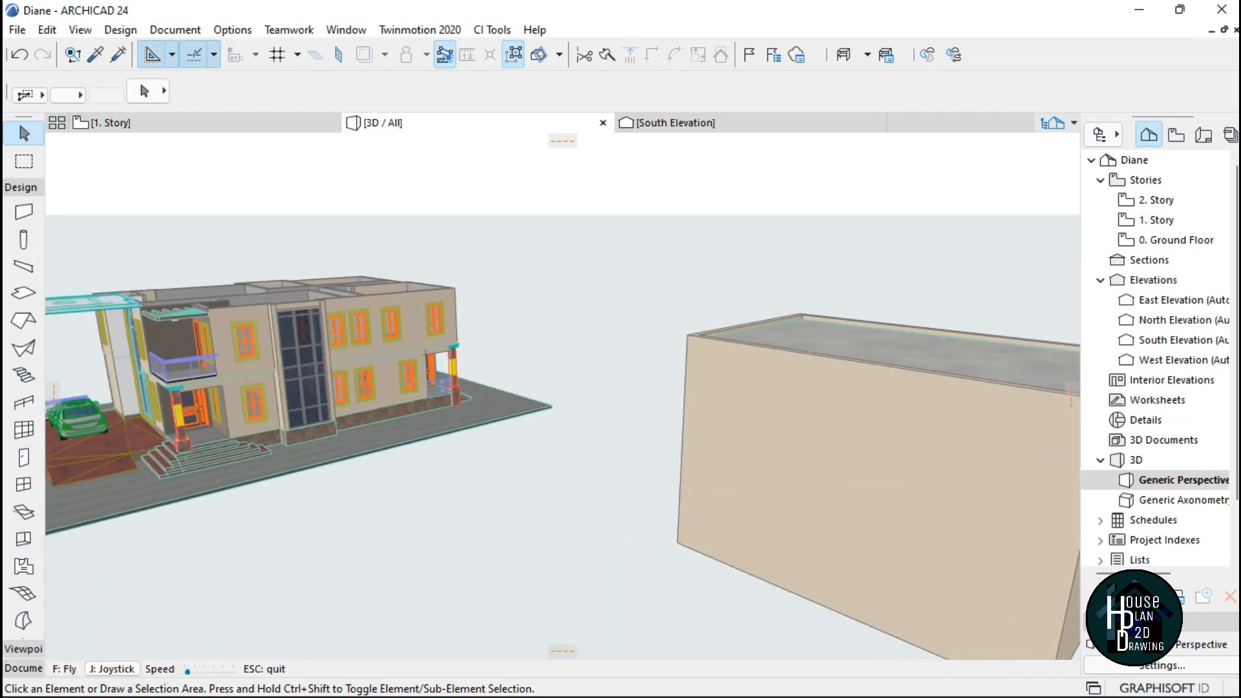
key("Escape")
Create a new complex profile named "A tiii" in the Profile Manager and open it for drawing.
left_click(233, 31)
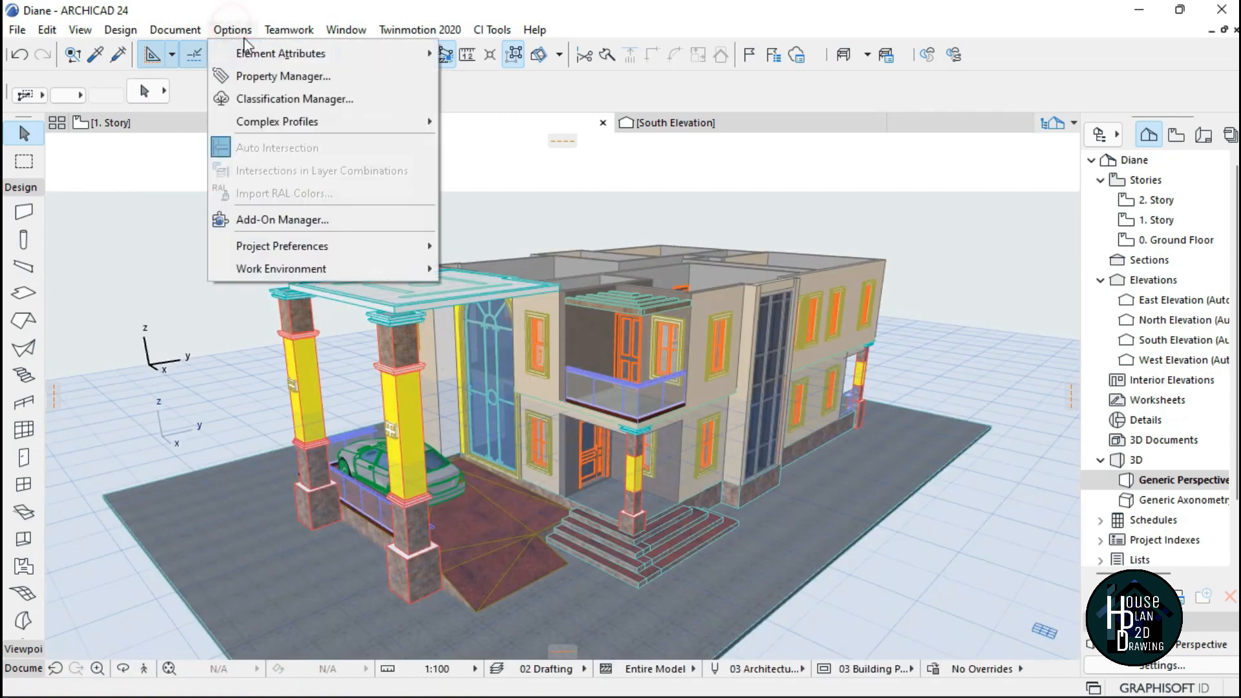
mouse_move(405, 121)
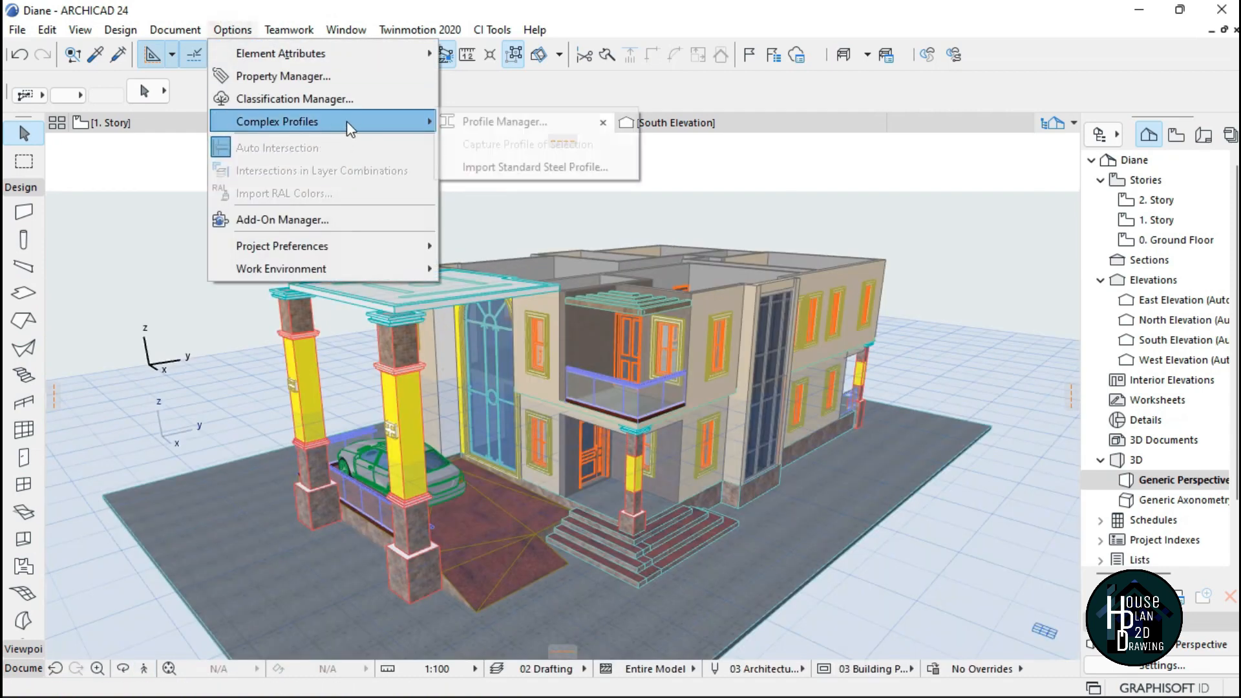
left_click(518, 128)
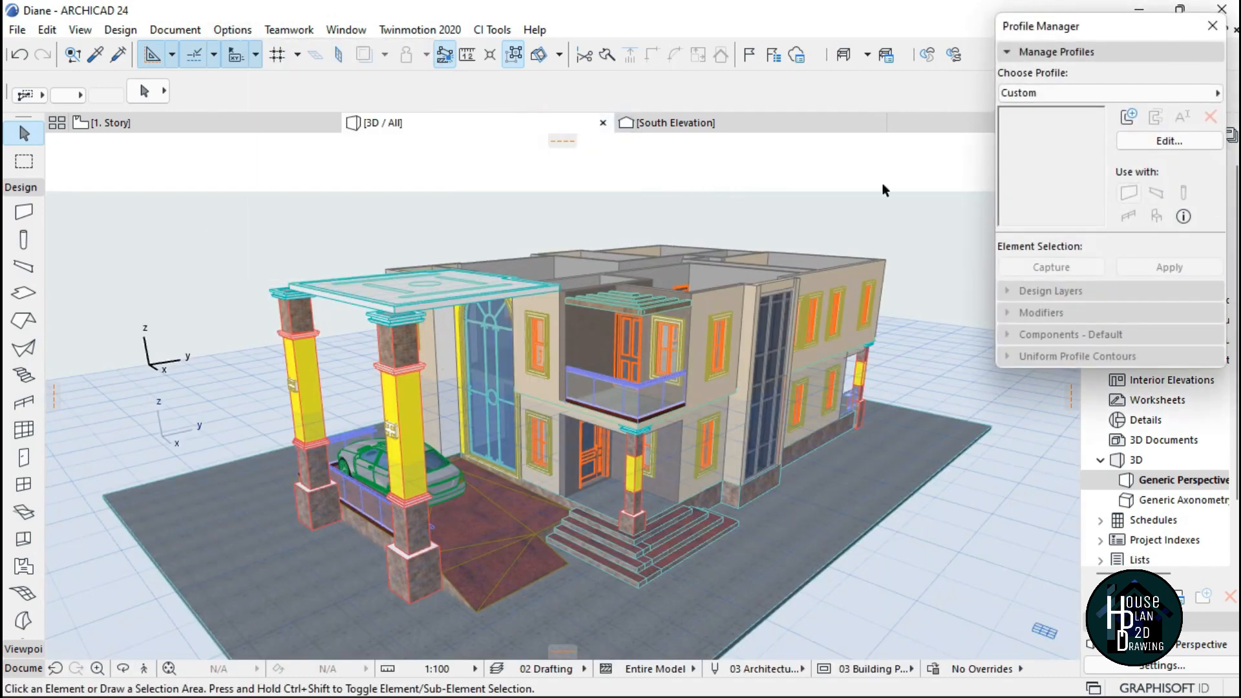
left_click(1130, 118)
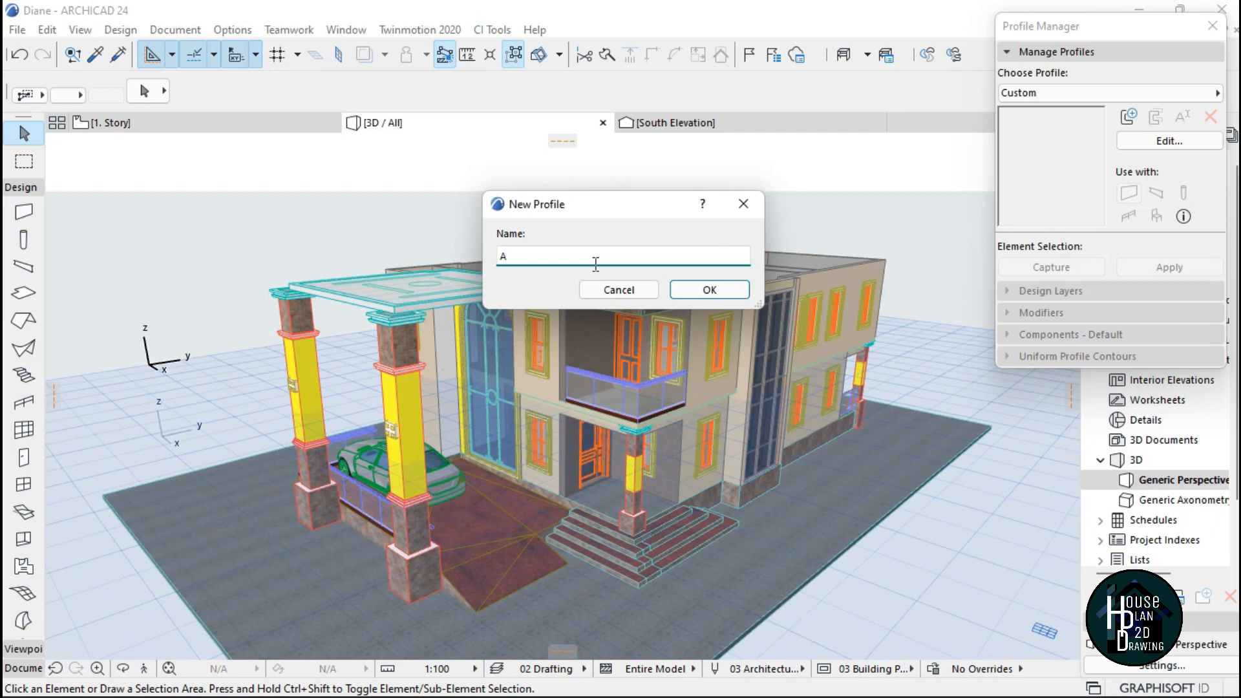
type("A til")
left_click(697, 291)
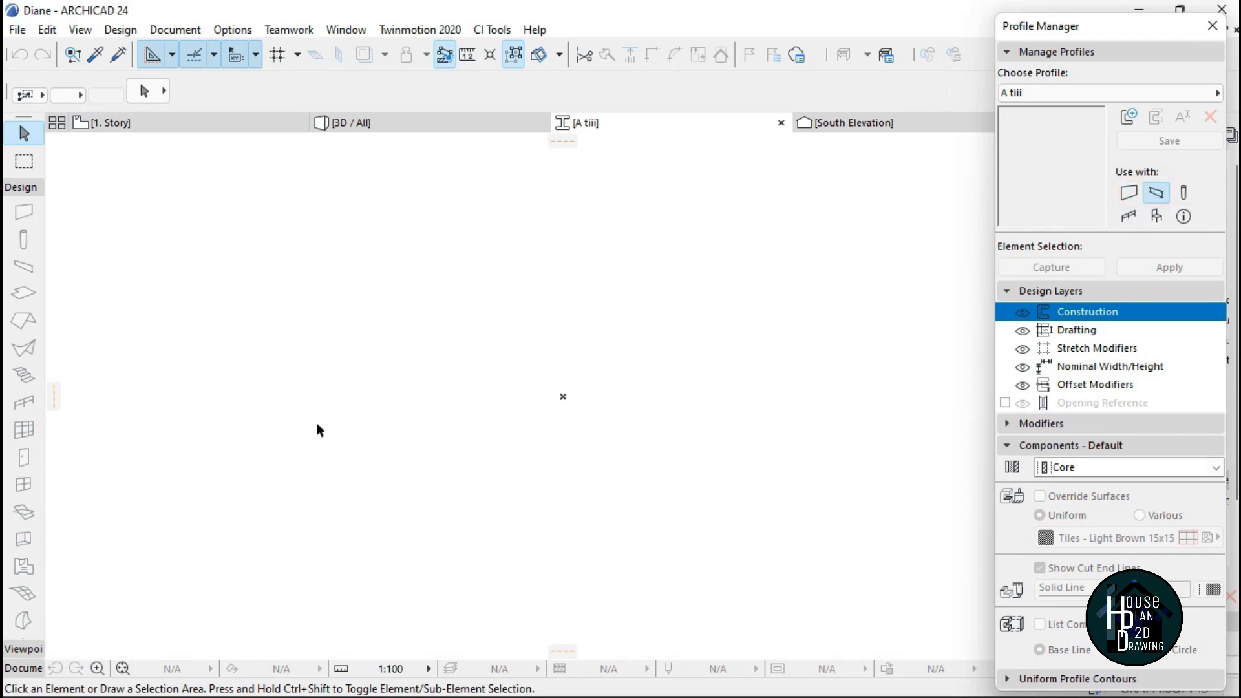
Draw three sides of the profile outline from the origin with pen 50: 750 mm up, 450 mm right, and down level with the start.
left_click(29, 670)
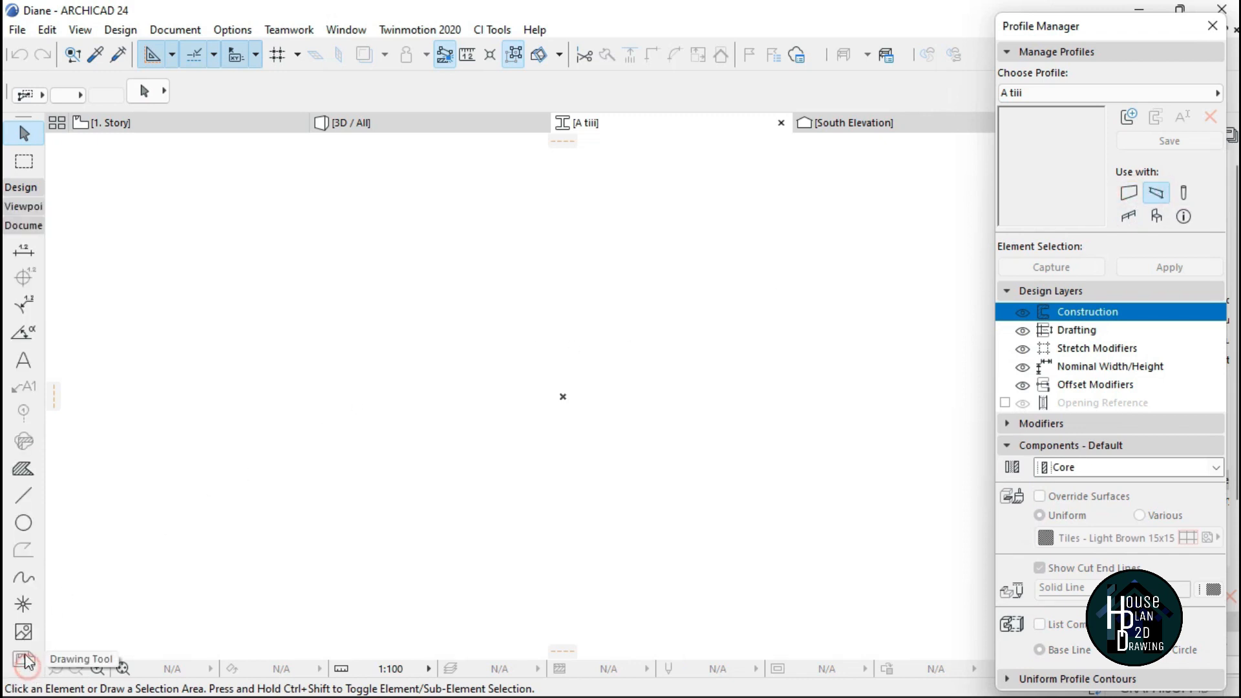
left_click(23, 495)
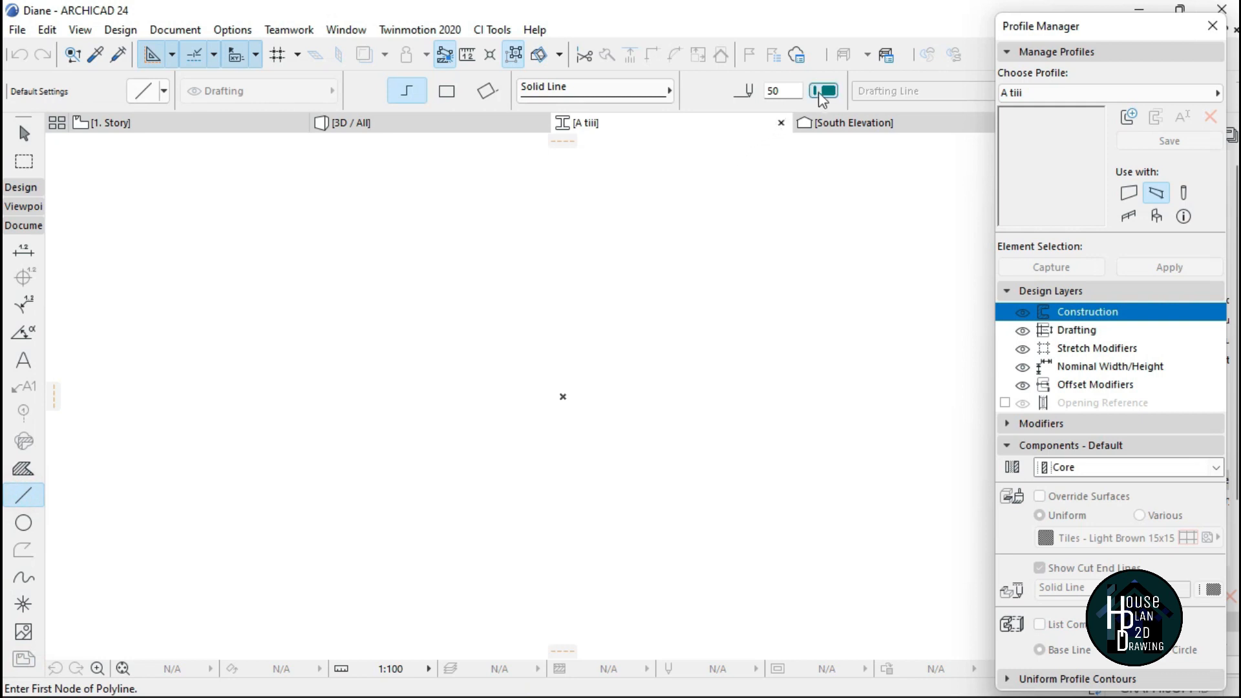
left_click(825, 92)
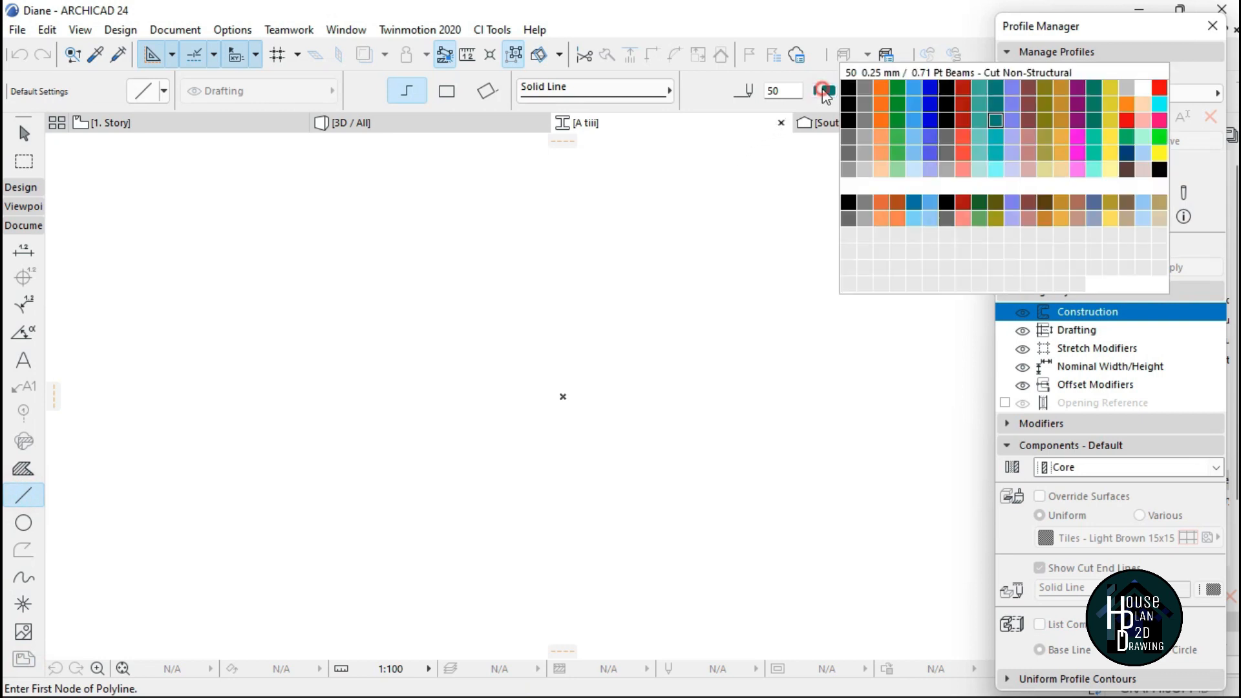
left_click(995, 127)
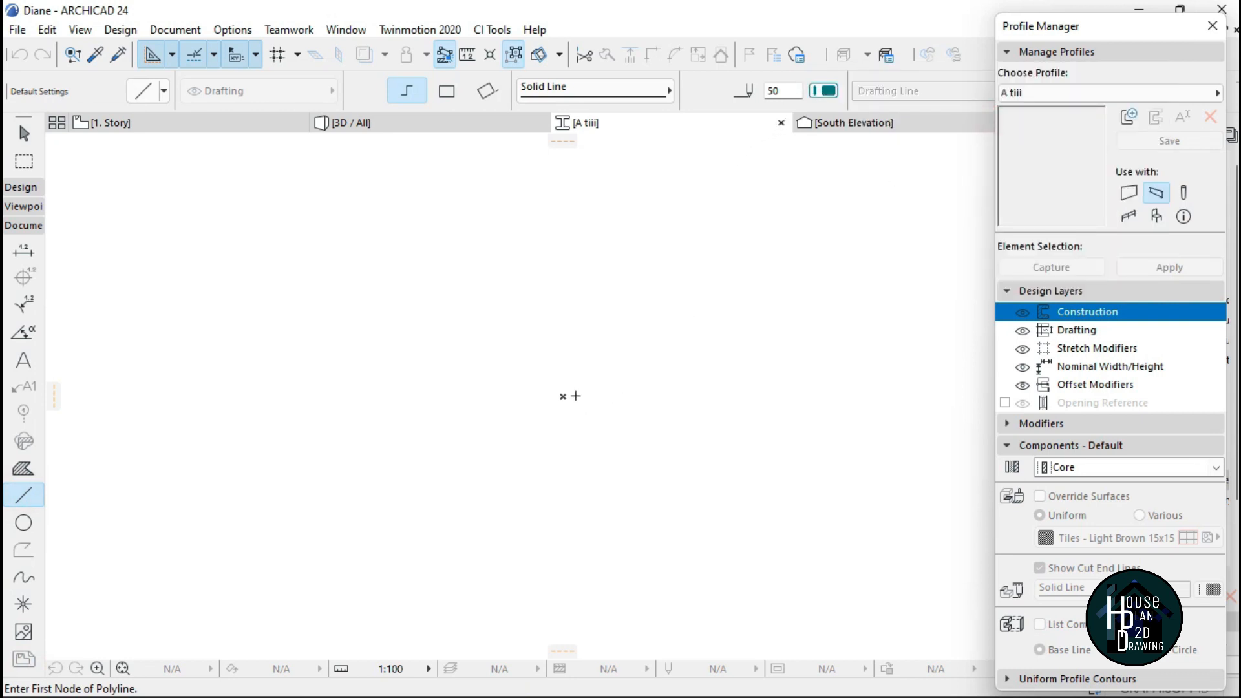
left_click(563, 395)
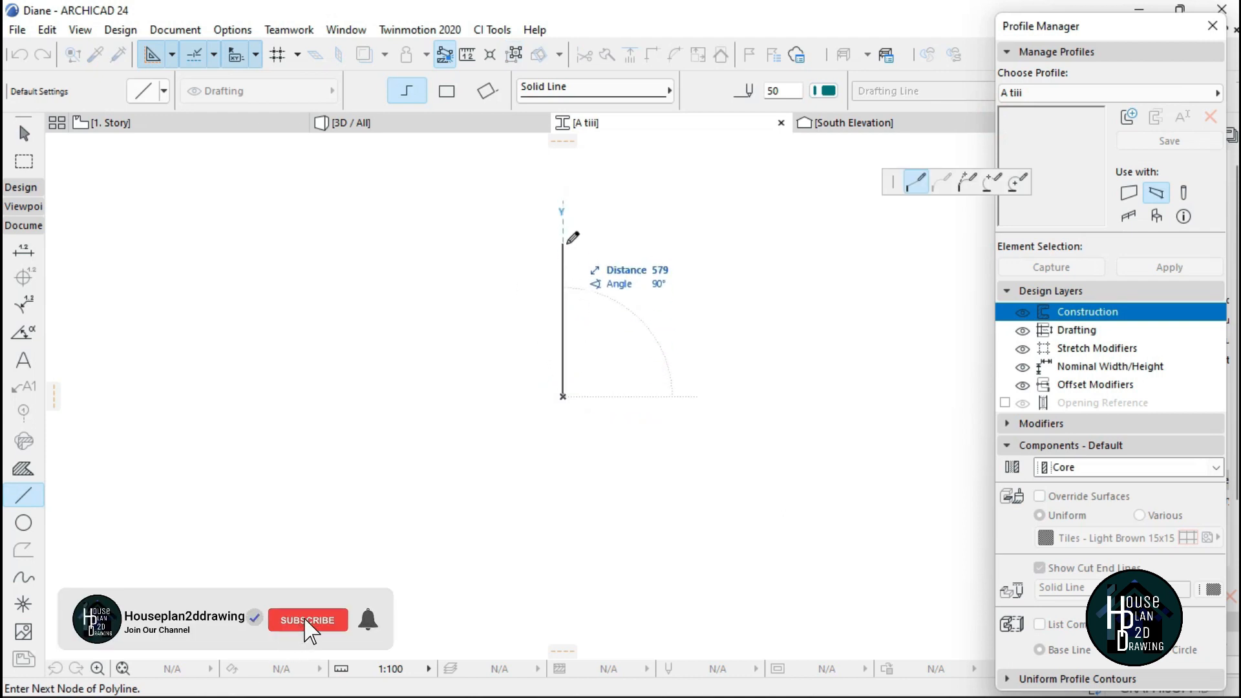
type("7")
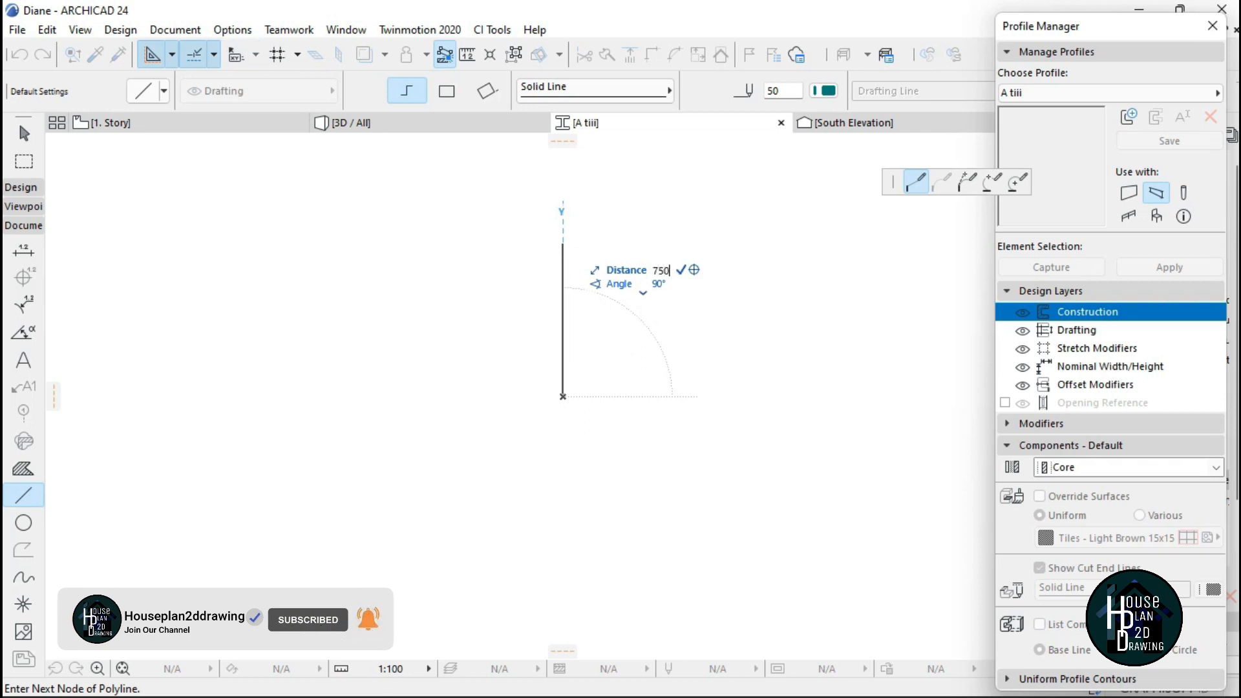
type("50")
key("Return")
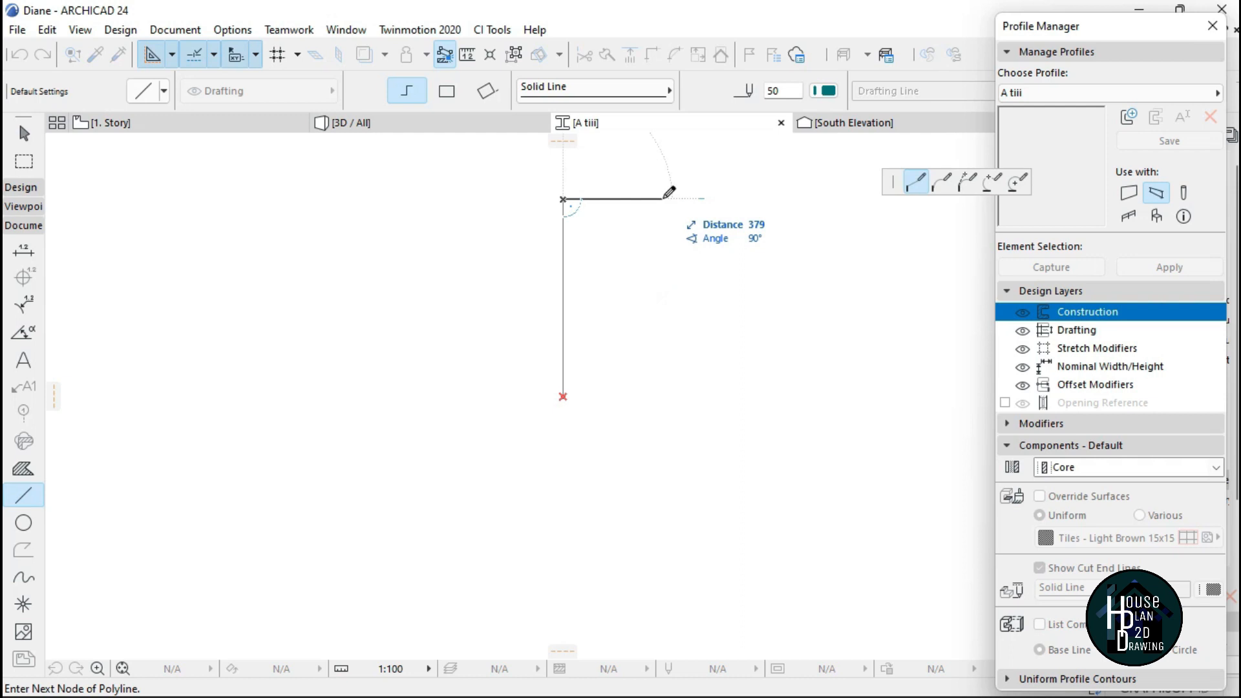
type("450")
key("Return")
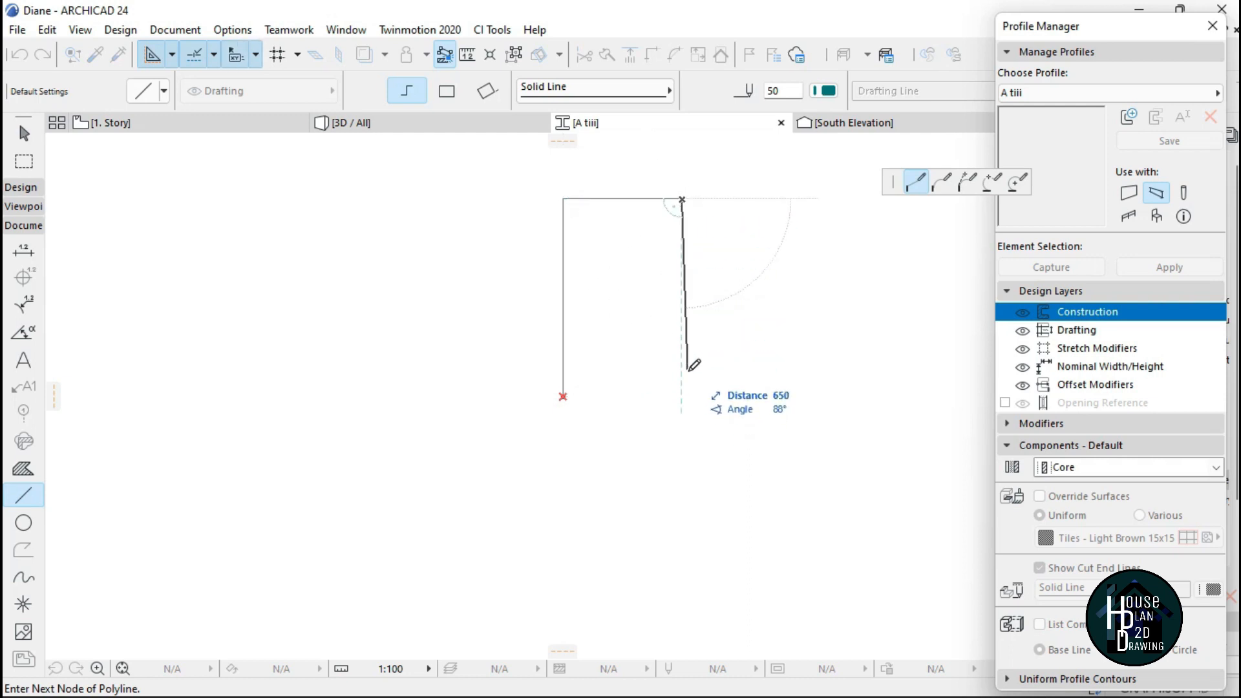
left_click(681, 395)
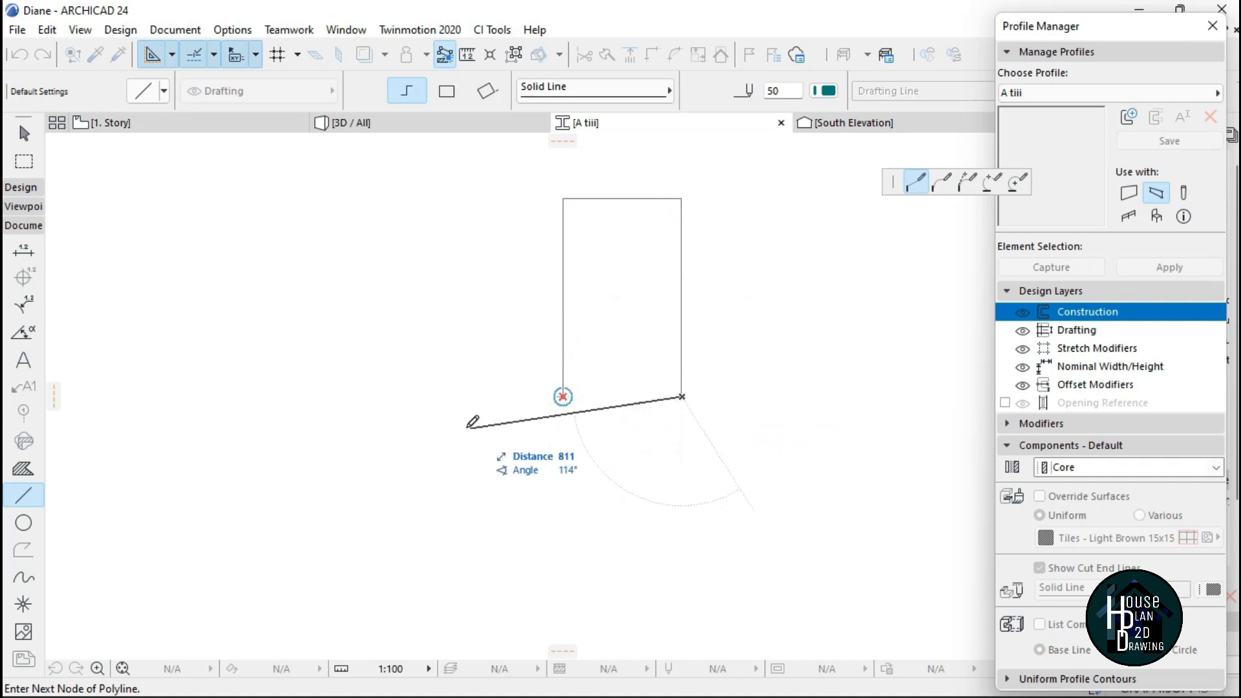
Remove the misplaced bottom segment of the polyline and close the rectangle at its starting node.
left_click(466, 401)
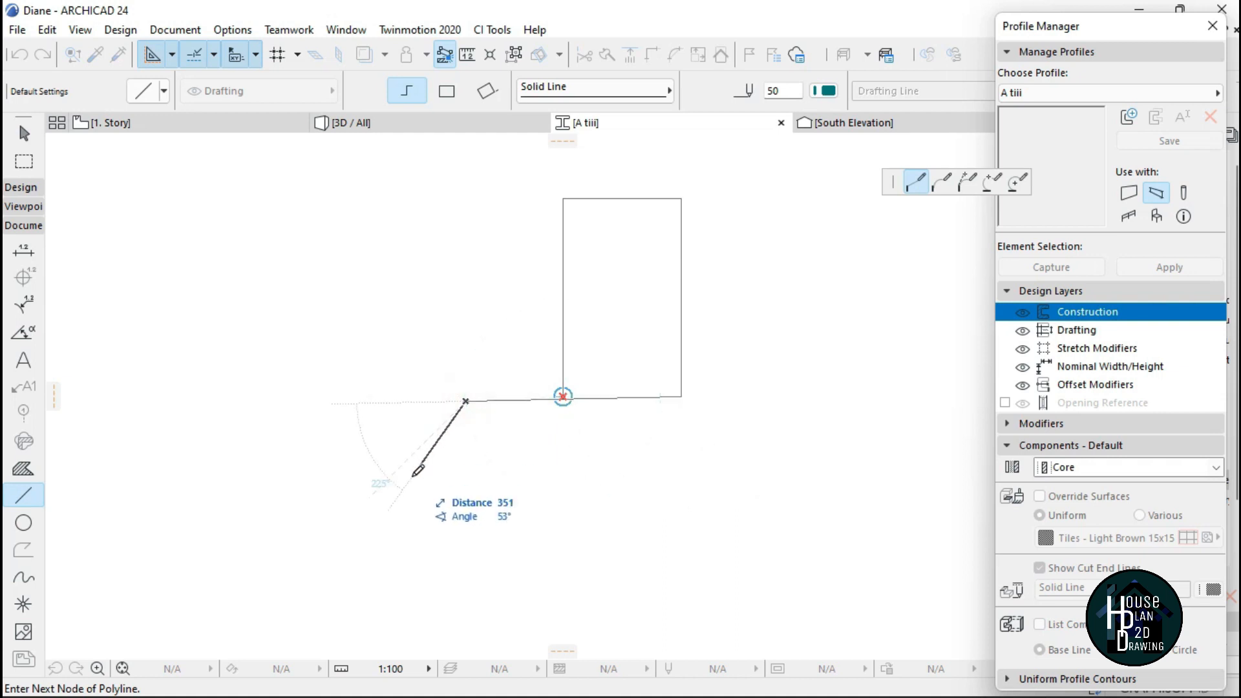
key("BackSpace")
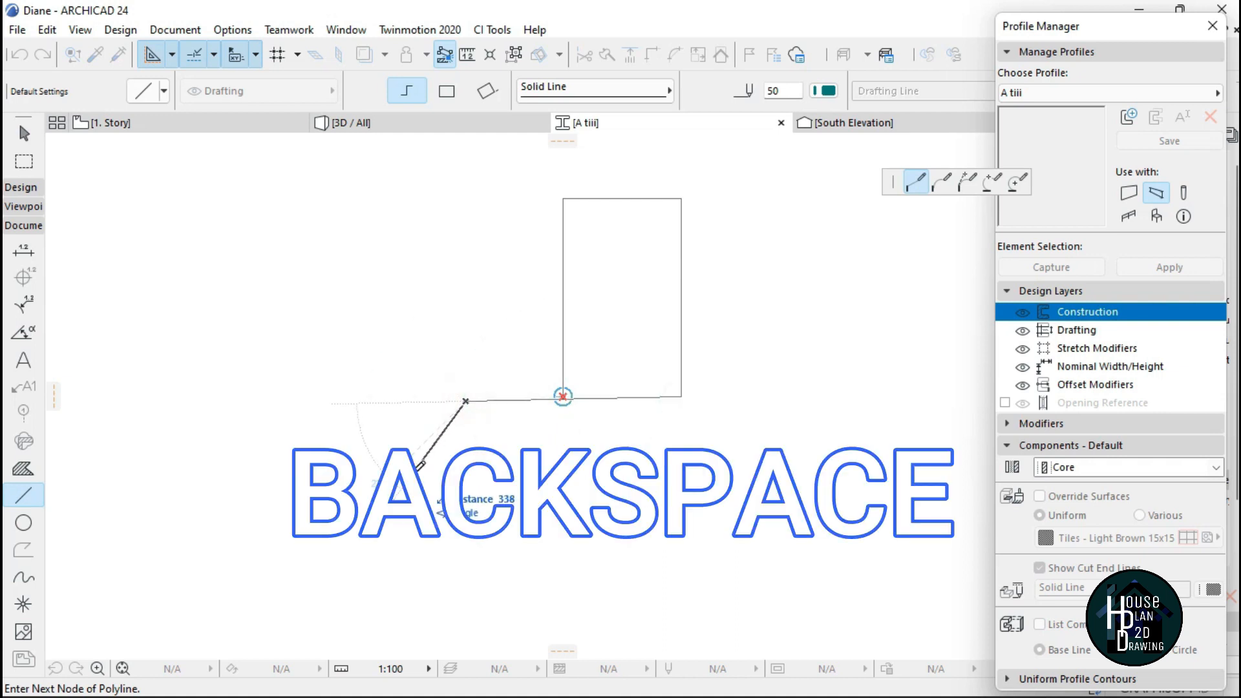
scroll(648, 406, "up", 3)
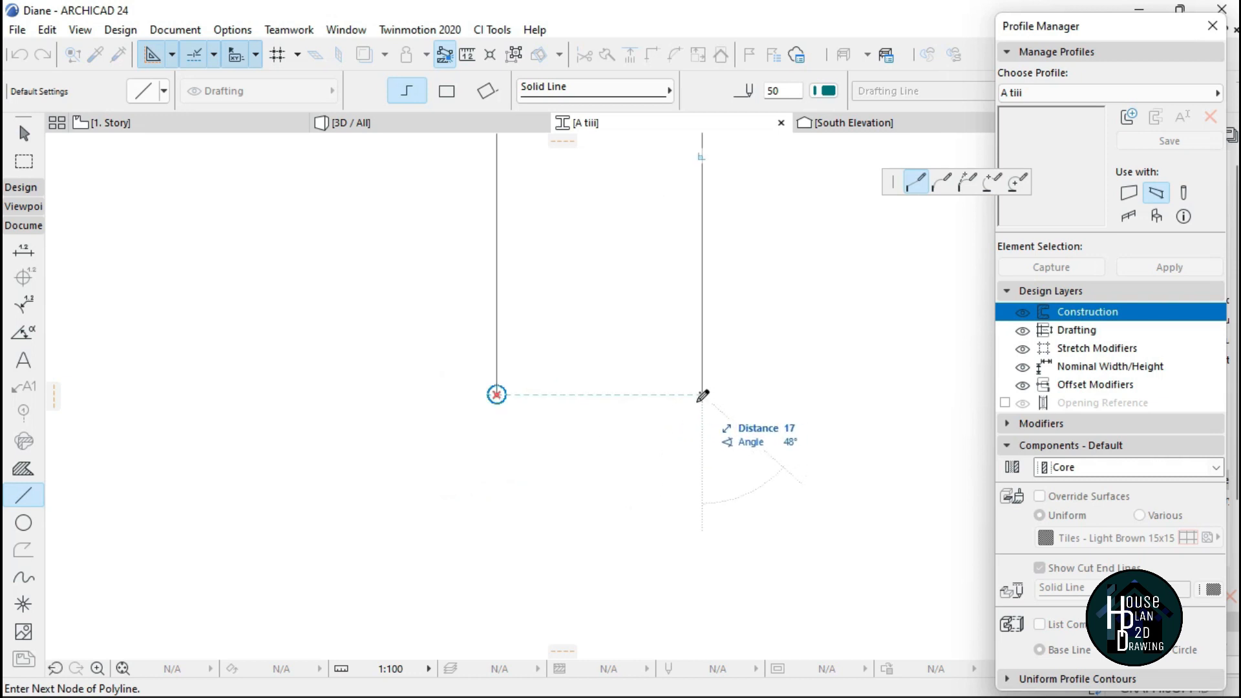
left_click(497, 394)
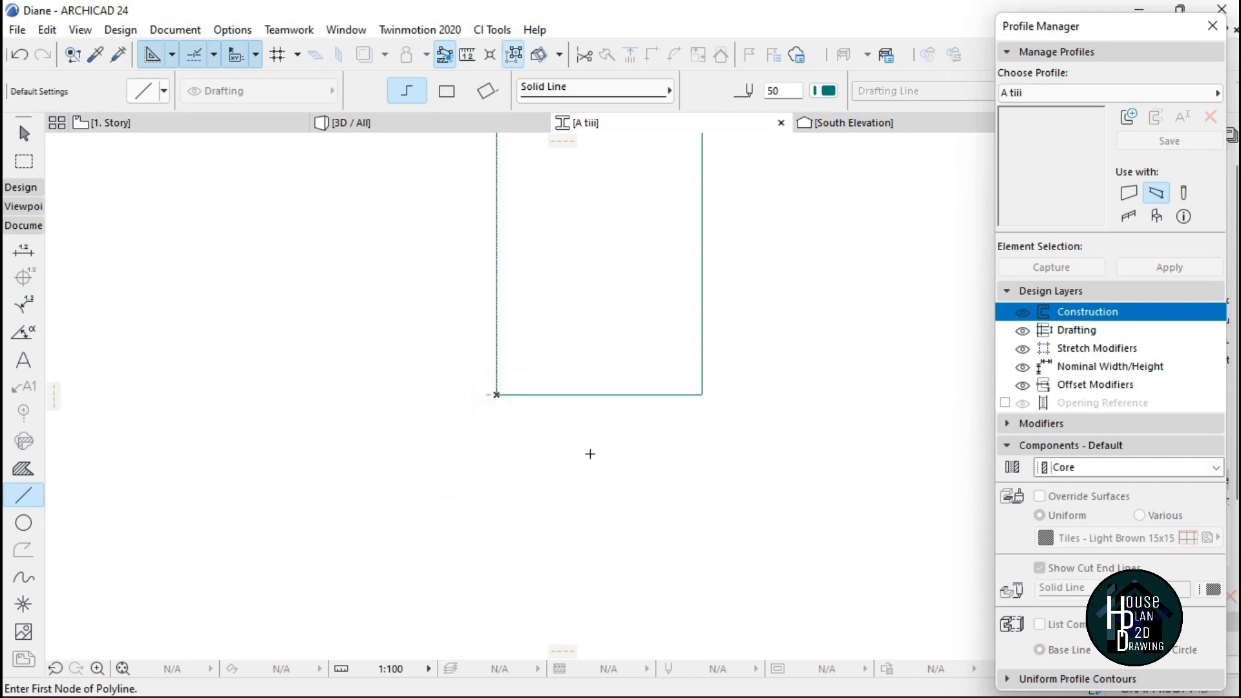
Draw a diagonal line about 350 mm long across the rectangle's lower-right corner, from its right side to its bottom edge.
scroll(592, 455, "down", 3)
scroll(582, 310, "up", 3)
scroll(664, 353, "down", 2)
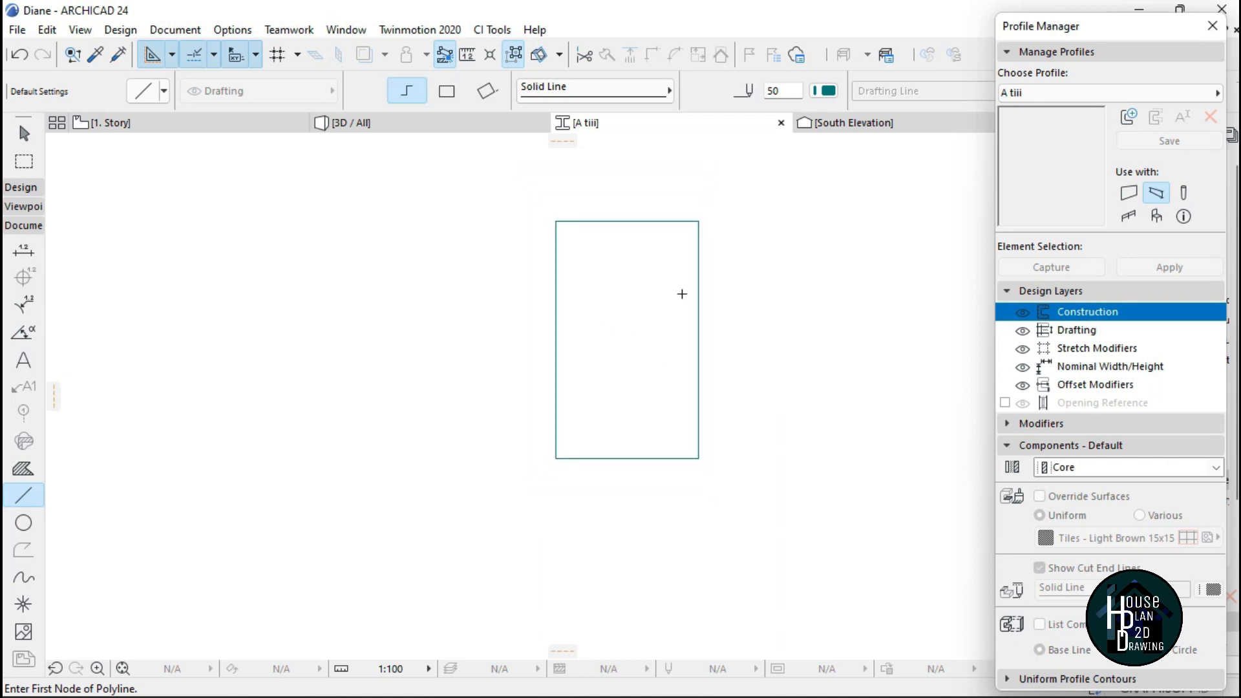
scroll(681, 294, "up", 2)
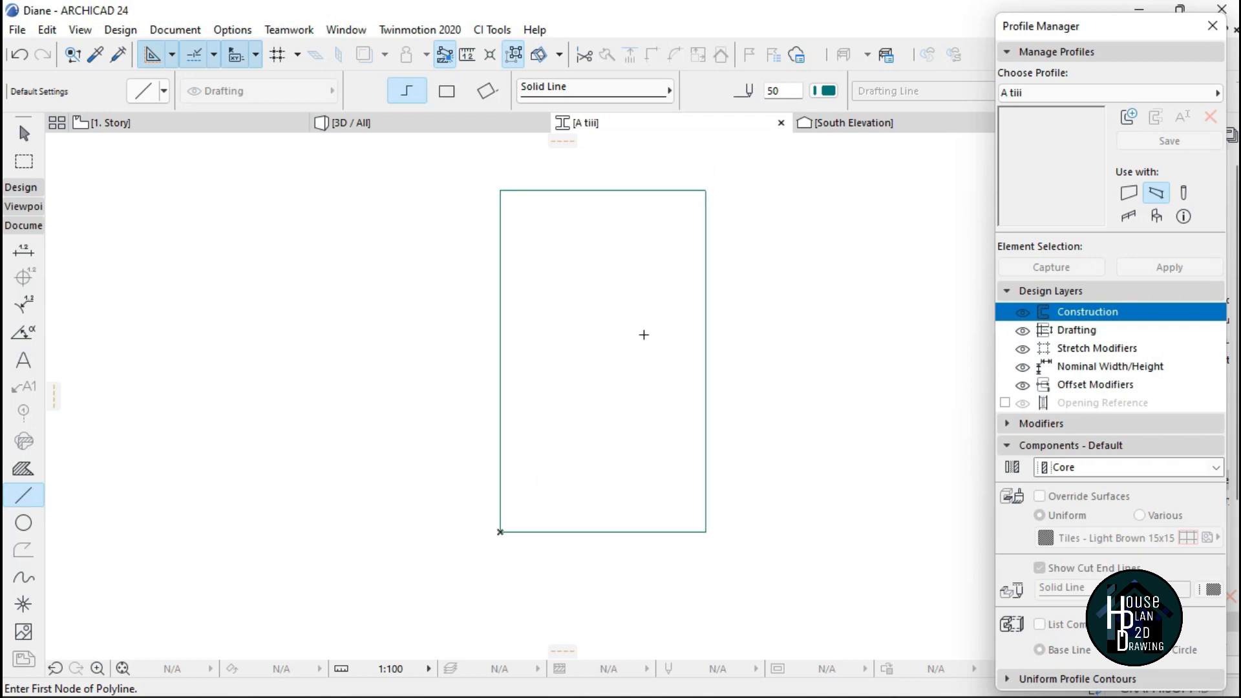
scroll(643, 336, "up", 1)
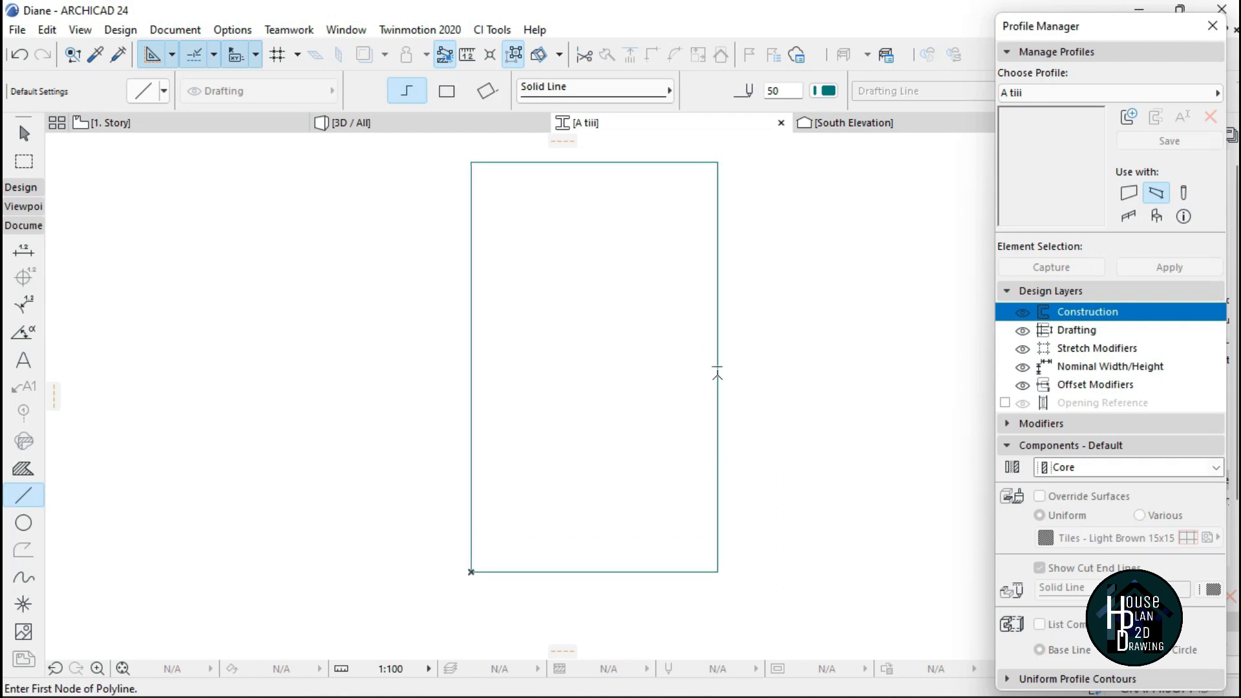
left_click(716, 418)
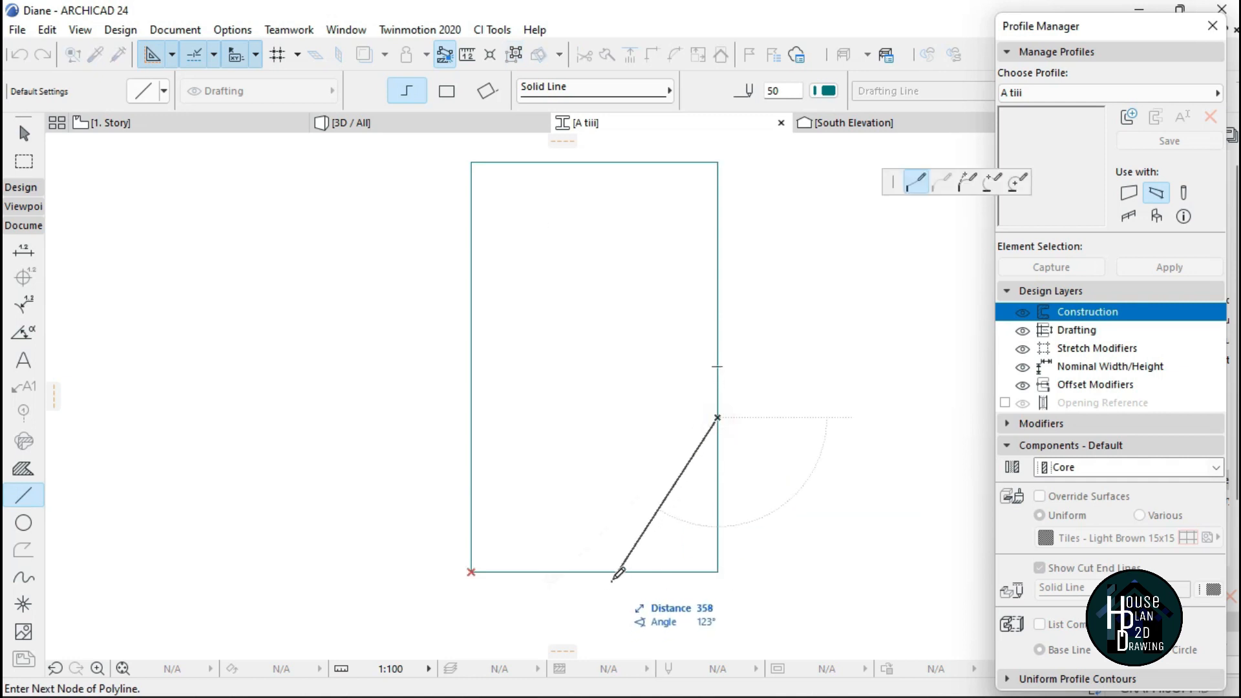
double_click(617, 571)
scroll(644, 478, "down", 5)
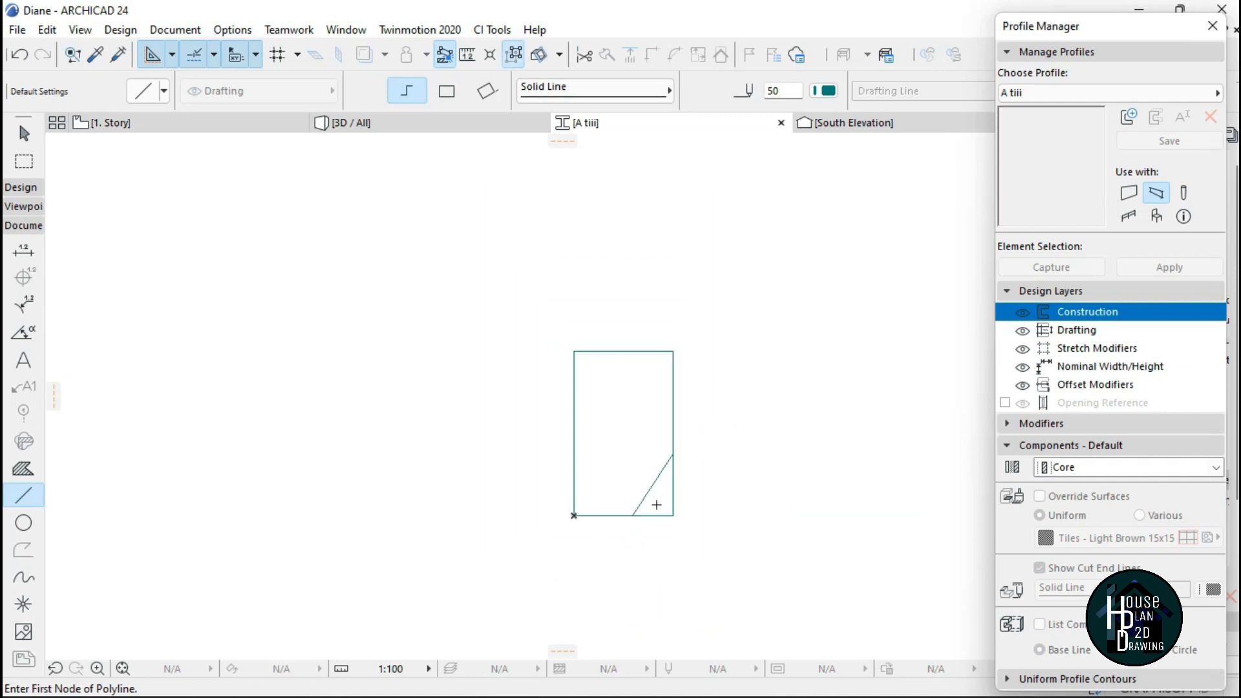
key("Escape")
Trim the rectangle's edges outside the diagonal to leave a chamfered lower-right corner.
scroll(653, 502, "up", 3)
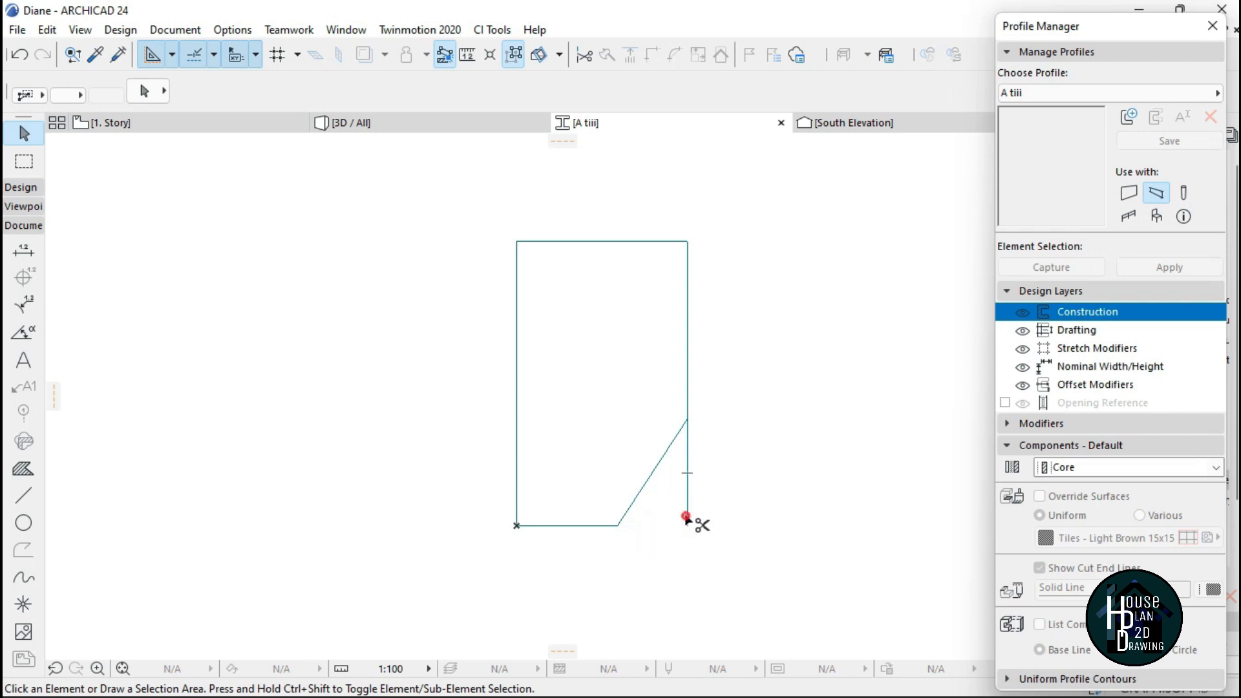
left_click(686, 517, "ctrl")
scroll(688, 436, "down", 3)
scroll(685, 438, "up", 5)
scroll(691, 434, "down", 6)
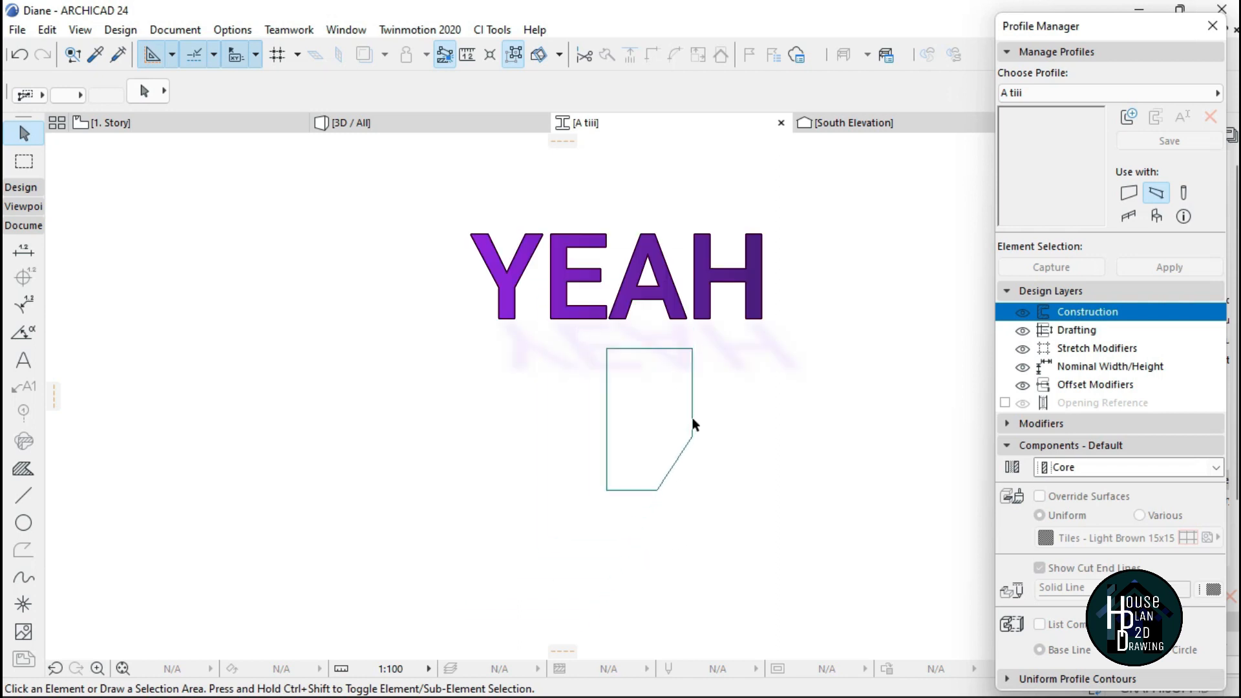
Draw a rectangular foot from the outline's lower-left corner: about 225 mm left, 150 mm up, and across to the vertical side.
scroll(589, 423, "up", 2)
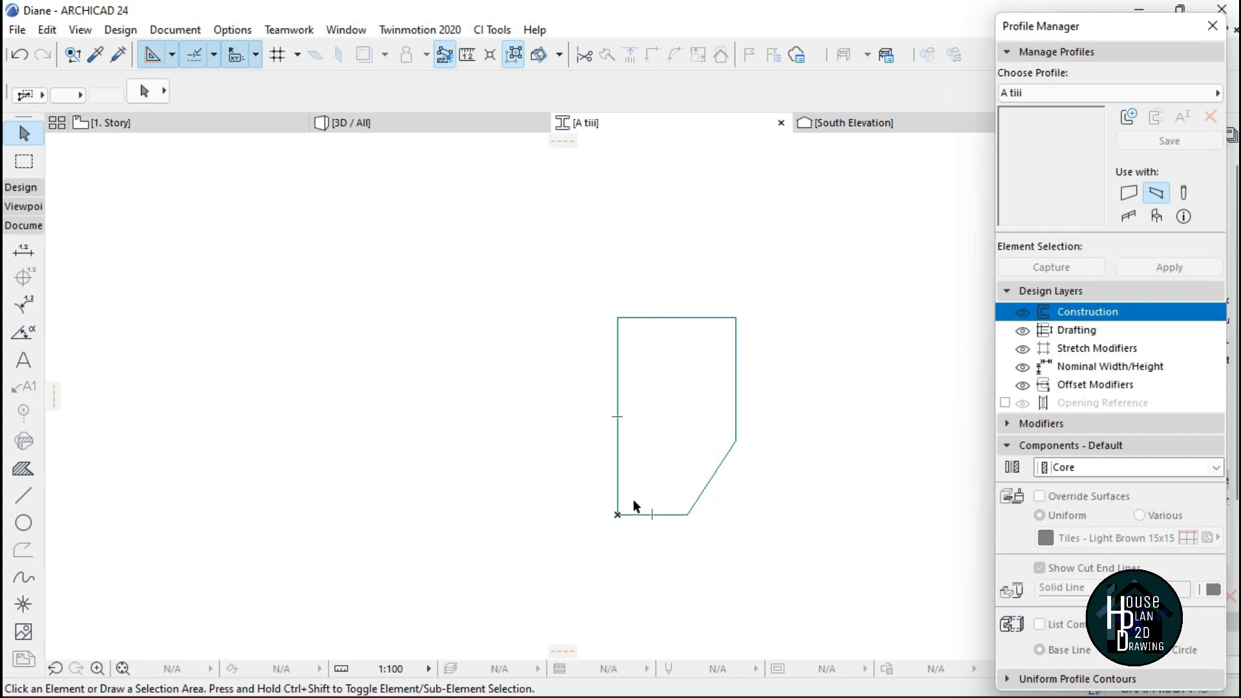
scroll(619, 502, "up", 2)
left_click(645, 520, "alt")
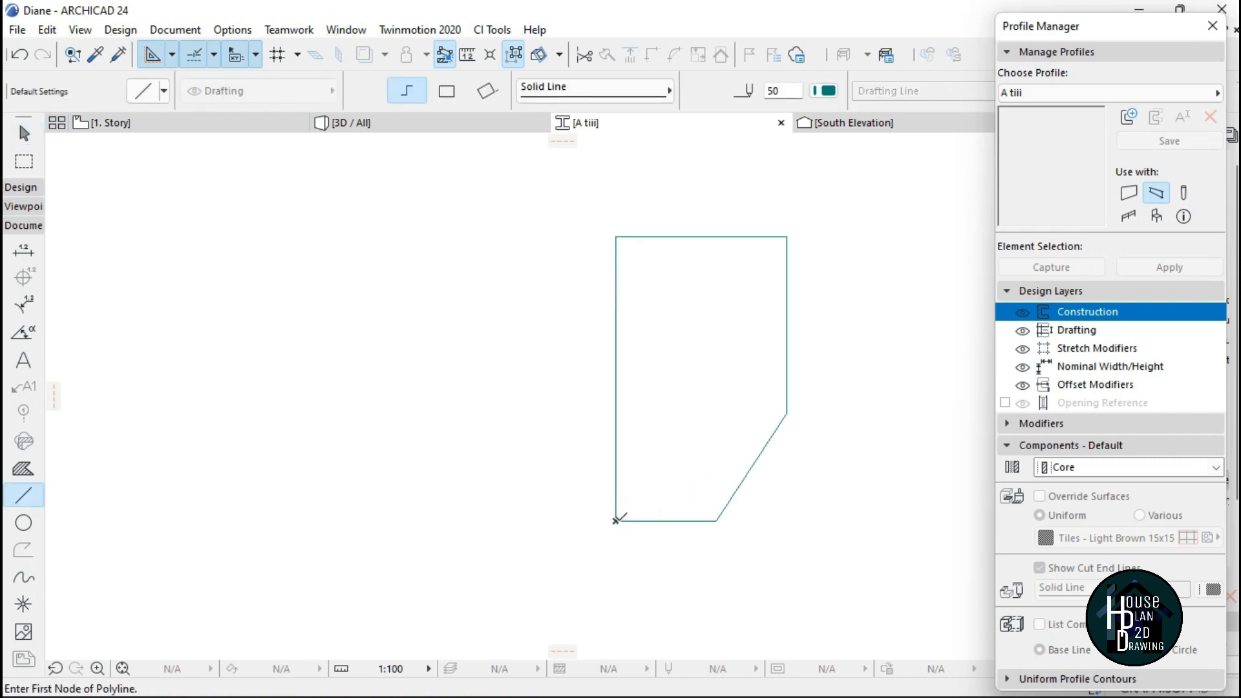
left_click(616, 520)
type("22")
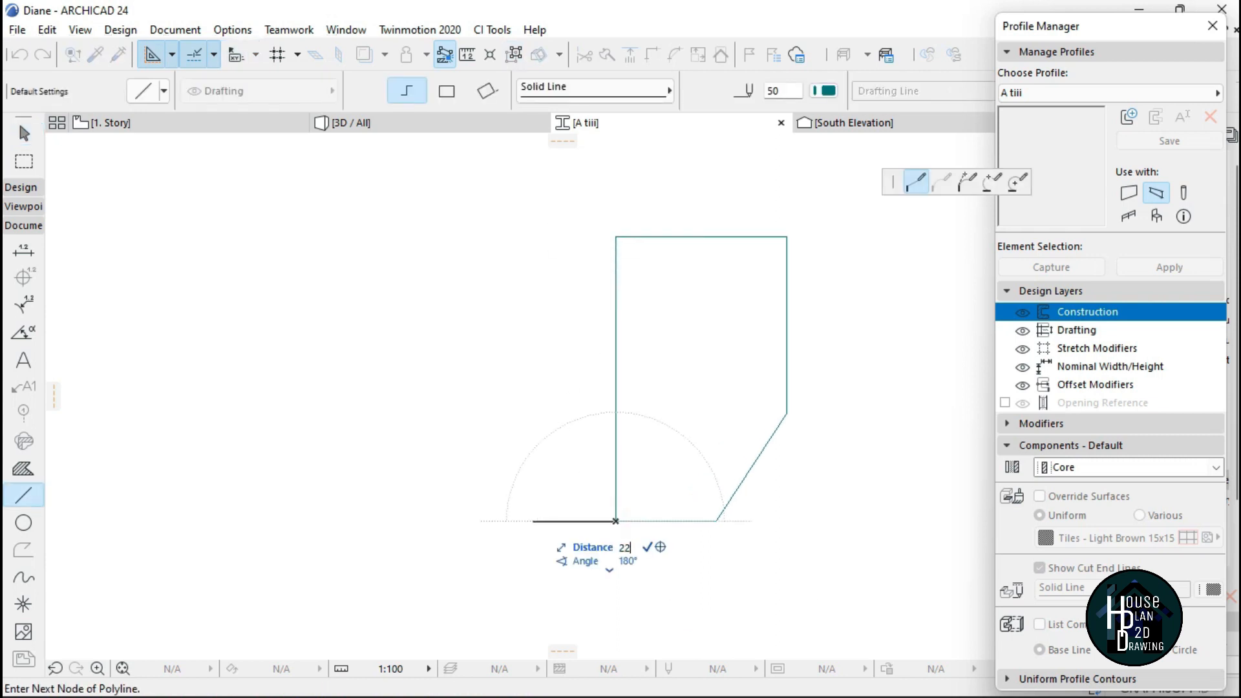
left_click(531, 521)
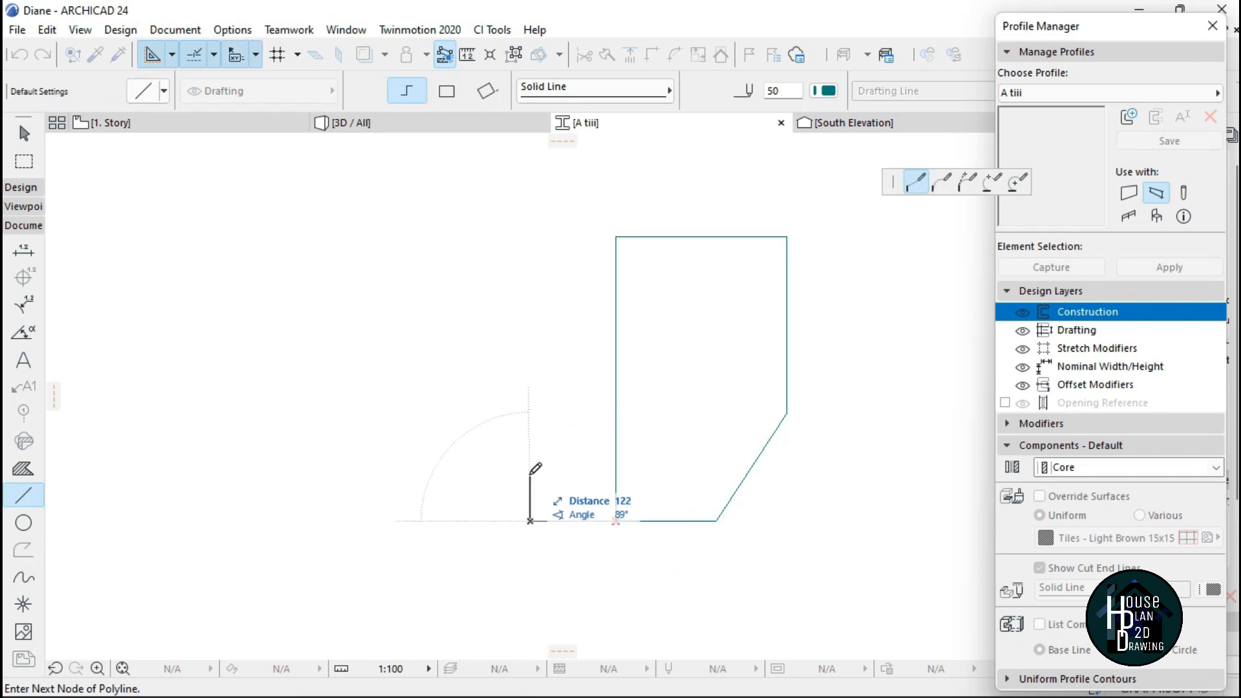
type("1")
key("Return")
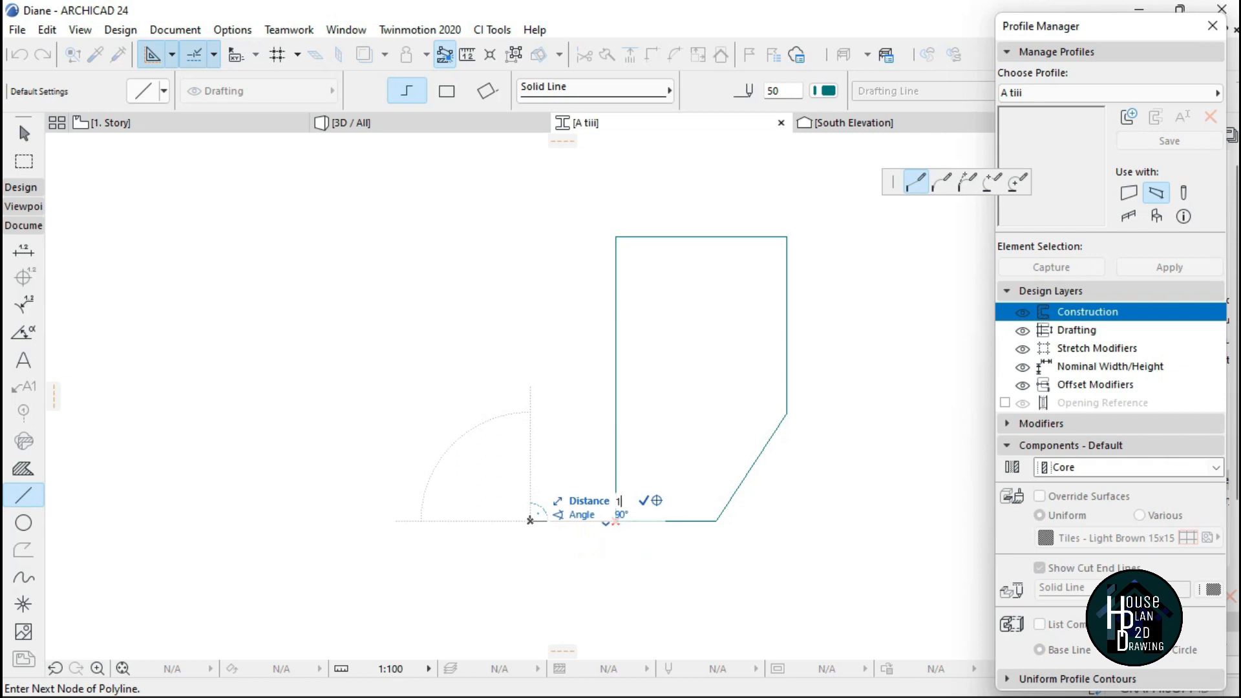
type("50")
key("Return")
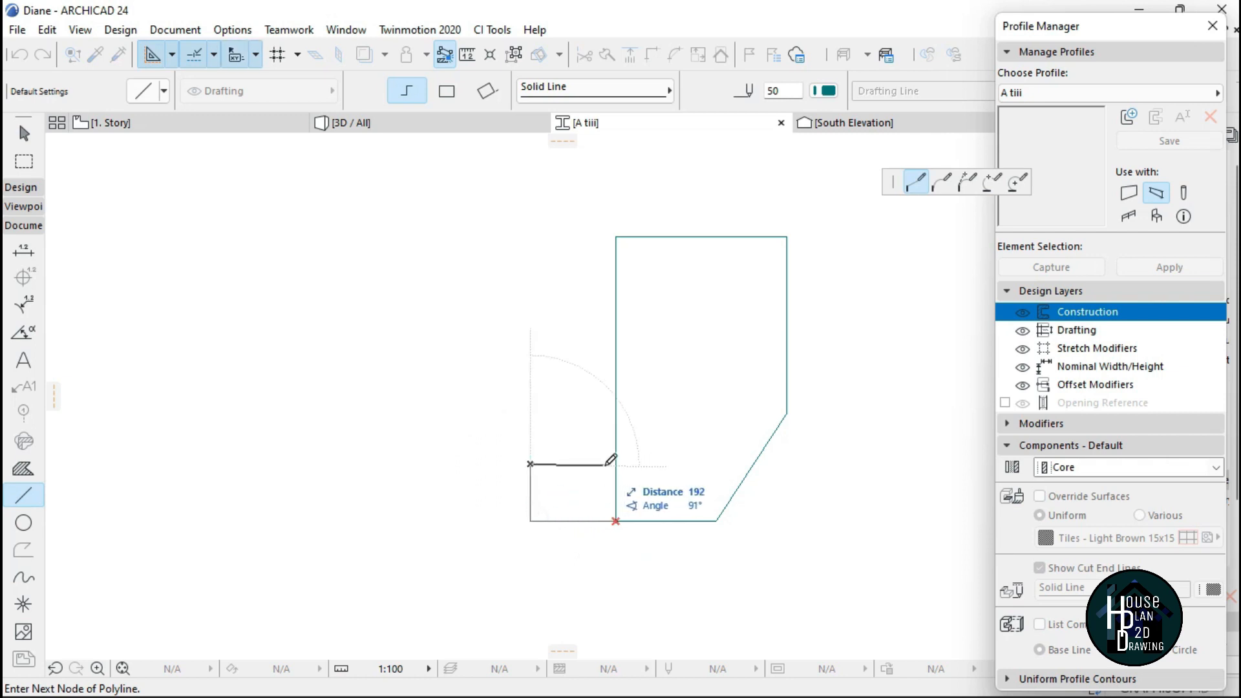
left_click(616, 463)
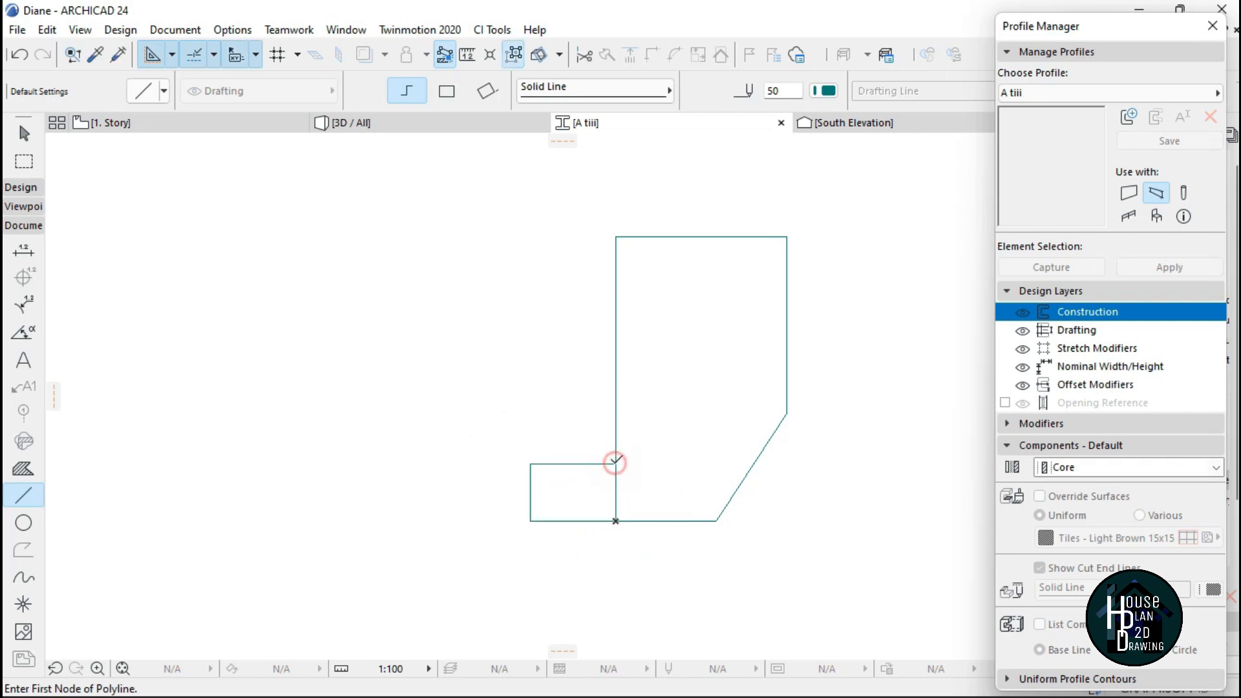
Trim away the vertical segment between the foot and the main body so they form one outline.
key("Escape")
middle_click_drag(642, 486, 637, 499)
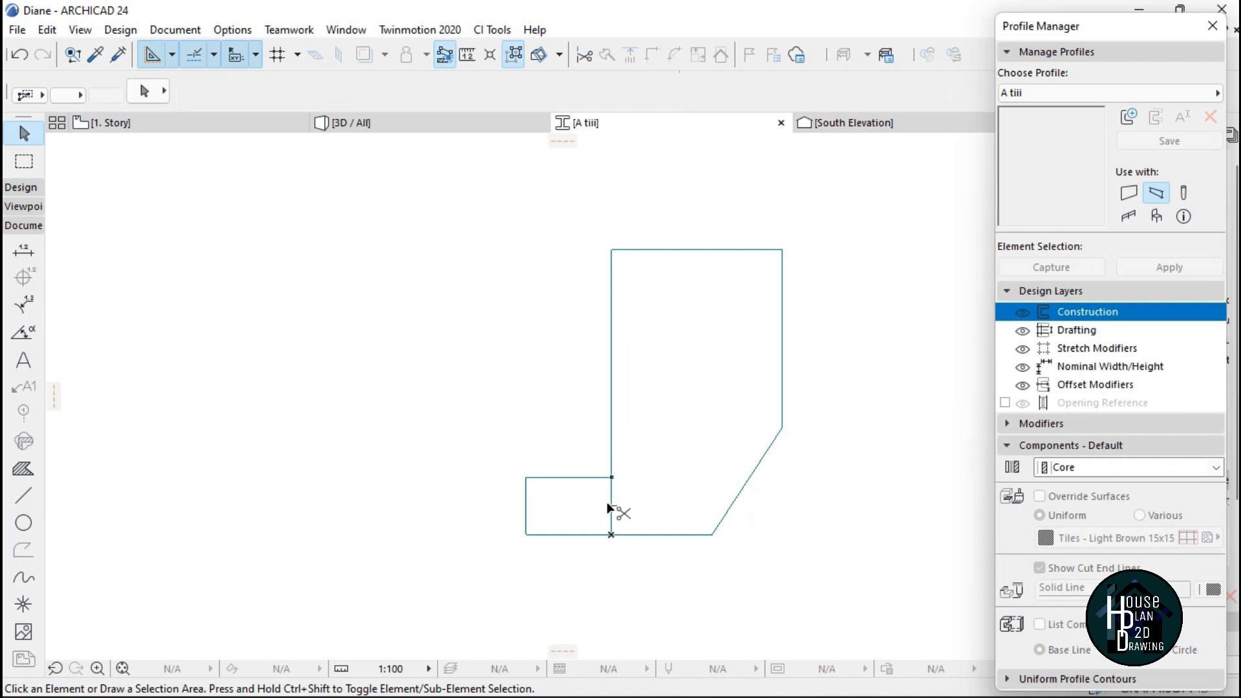
scroll(607, 498, "down", 1)
Copy the body's top edge 50 mm straight up.
scroll(627, 490, "up", 3)
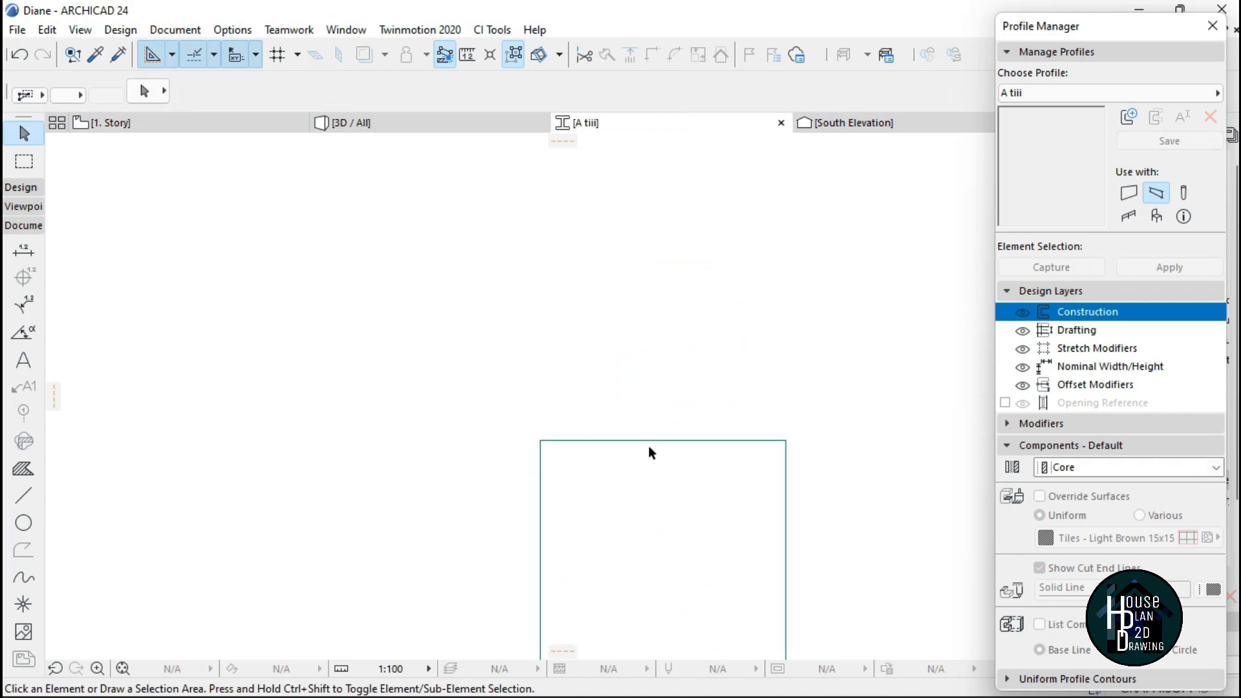
scroll(653, 426, "down", 1)
scroll(657, 410, "up", 1)
left_click(692, 419)
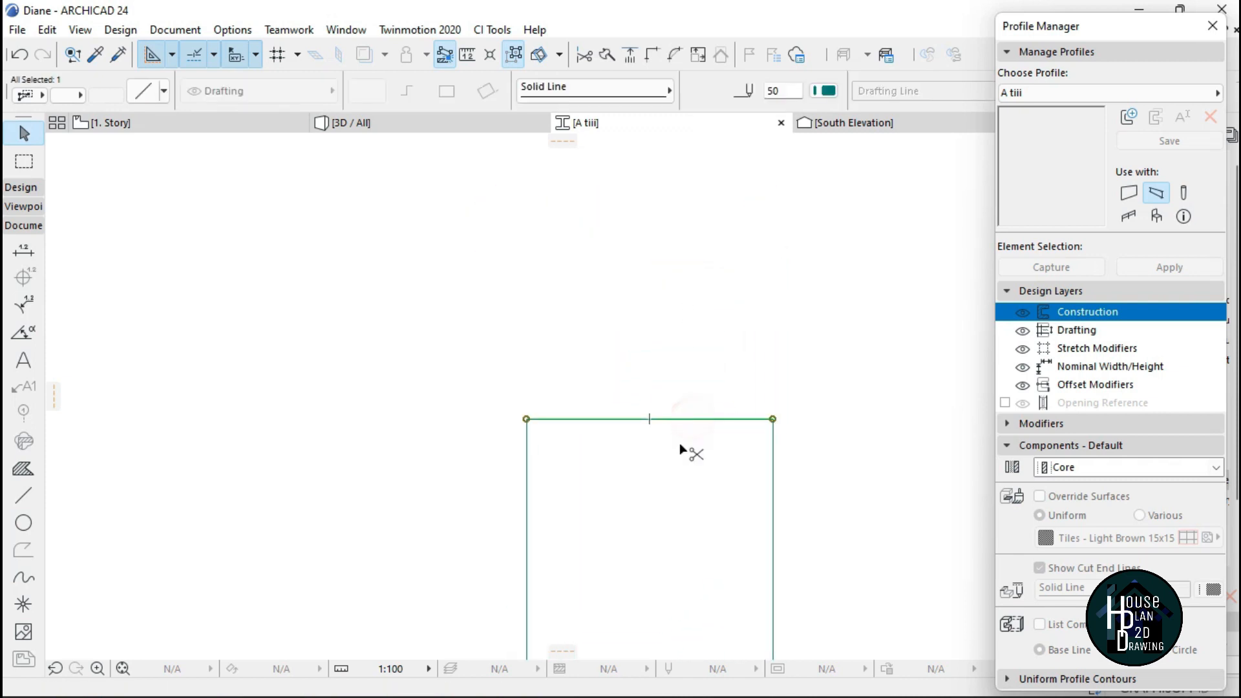
key("ctrl+shift+d")
left_click(773, 419)
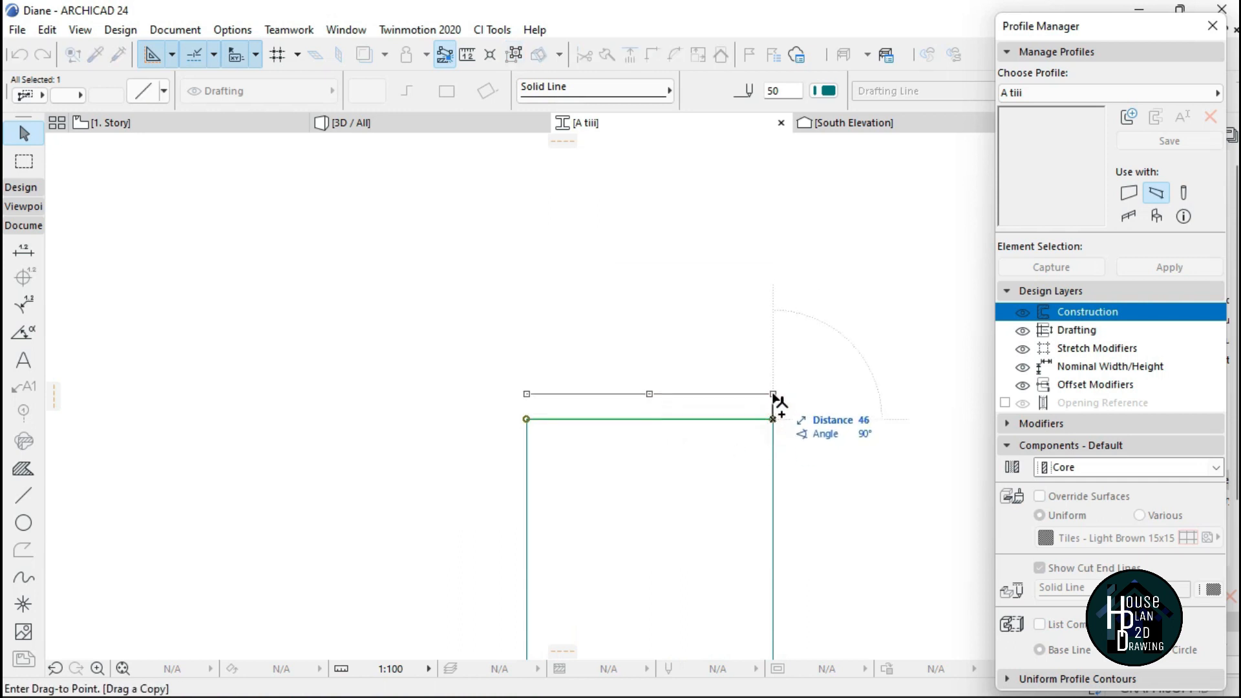
type("50")
key("Return")
scroll(713, 396, "down", 4)
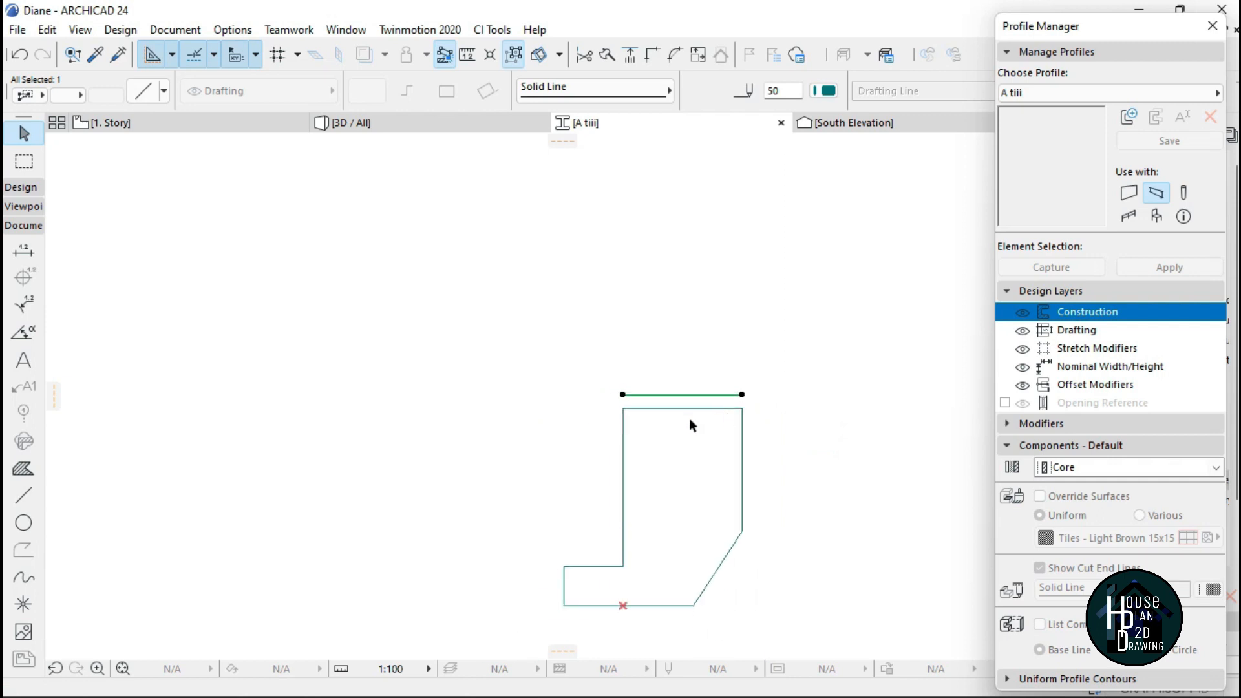
left_click(688, 419)
Draw a polyline from the body's upper-left corner, 75 mm left and up to the level of the copied line.
scroll(626, 407, "up", 4)
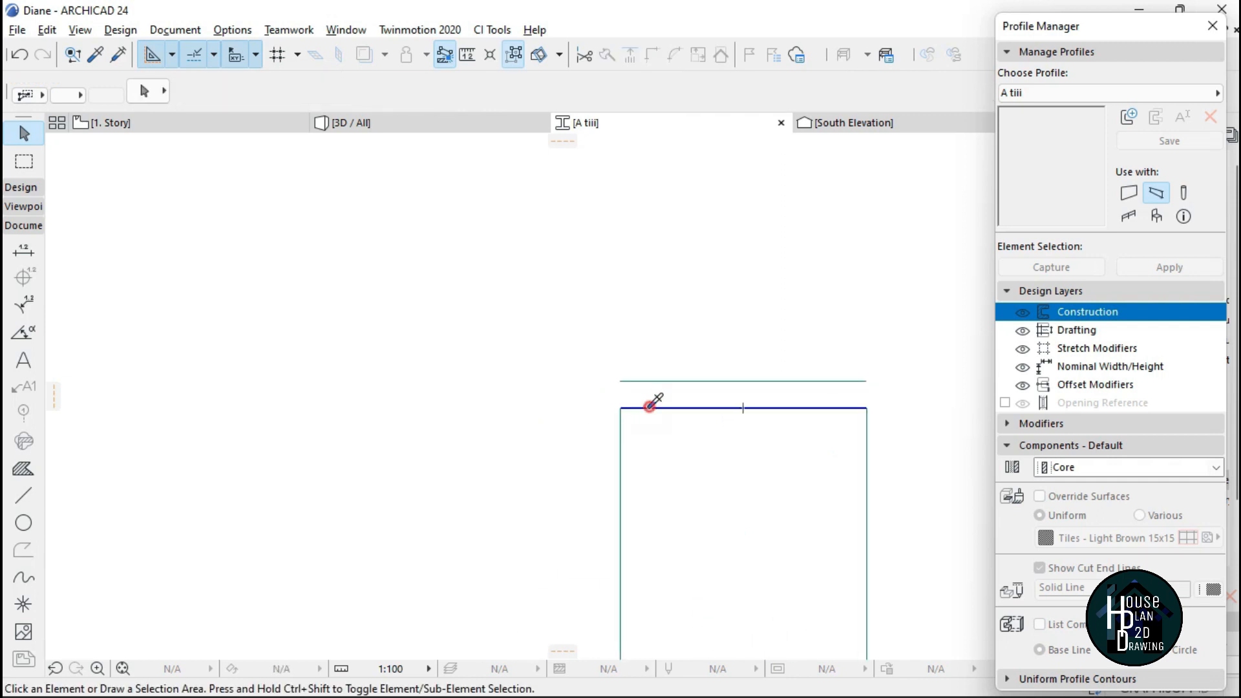
left_click(650, 407, "alt")
scroll(637, 409, "up", 2)
left_click(615, 408)
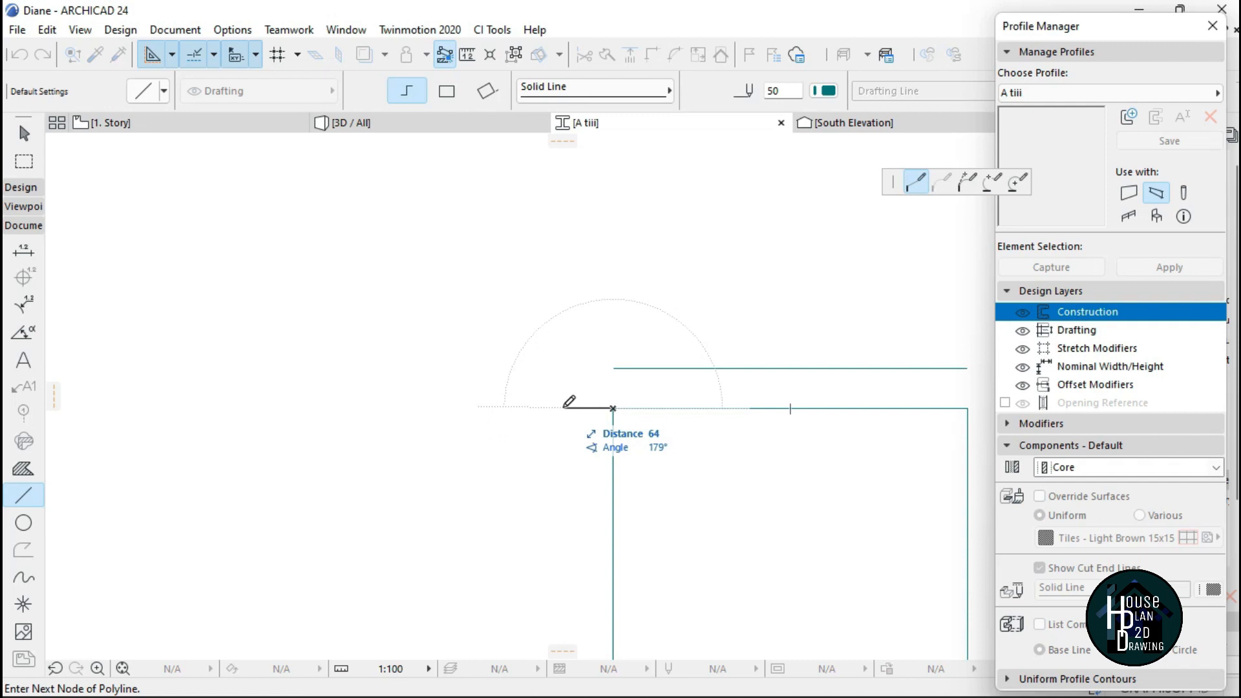
type("75")
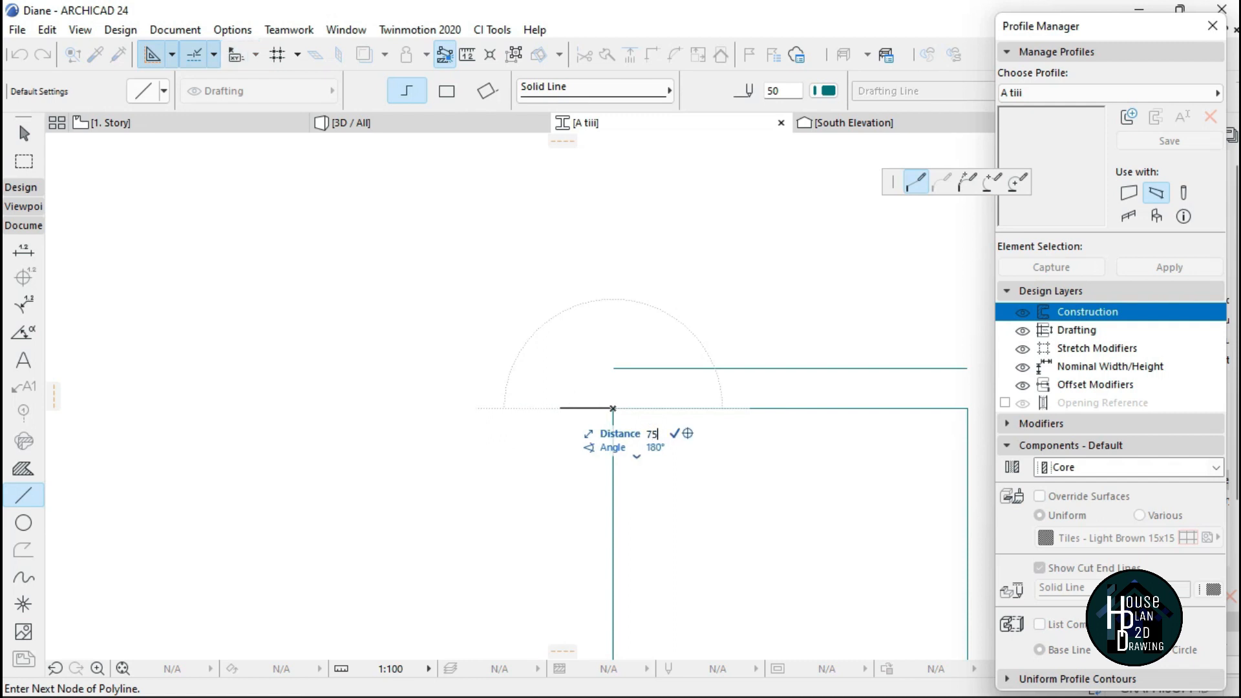
key("Return")
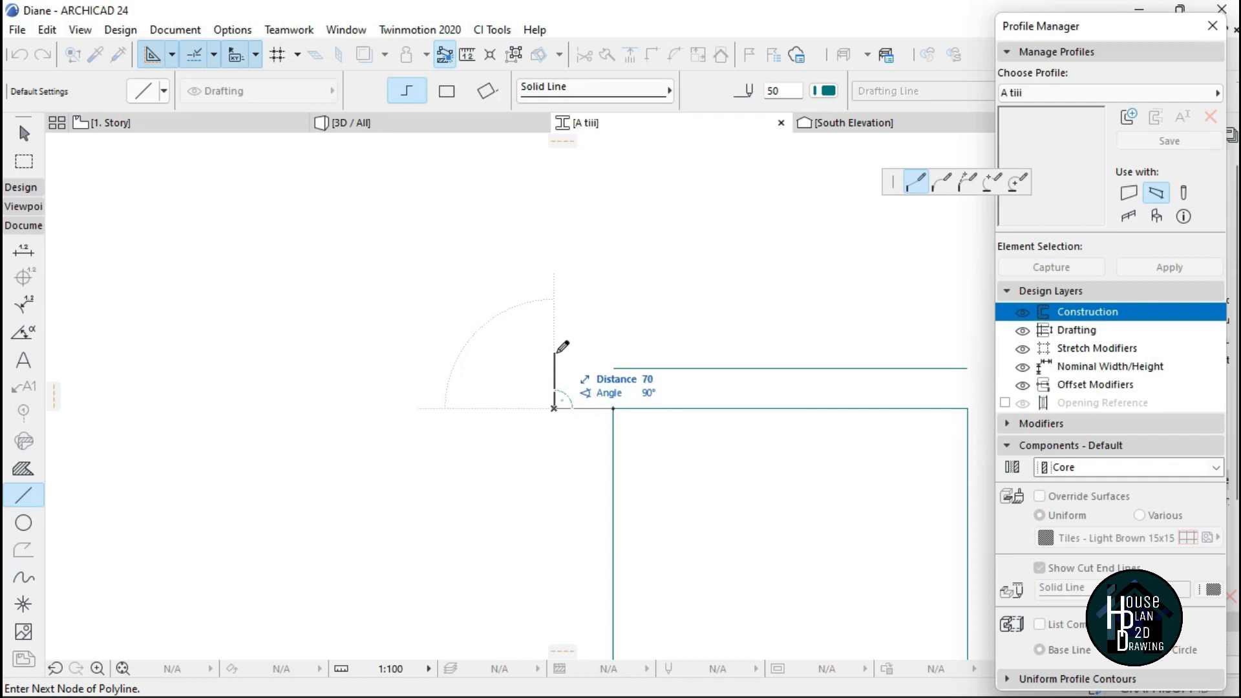
double_click(618, 364)
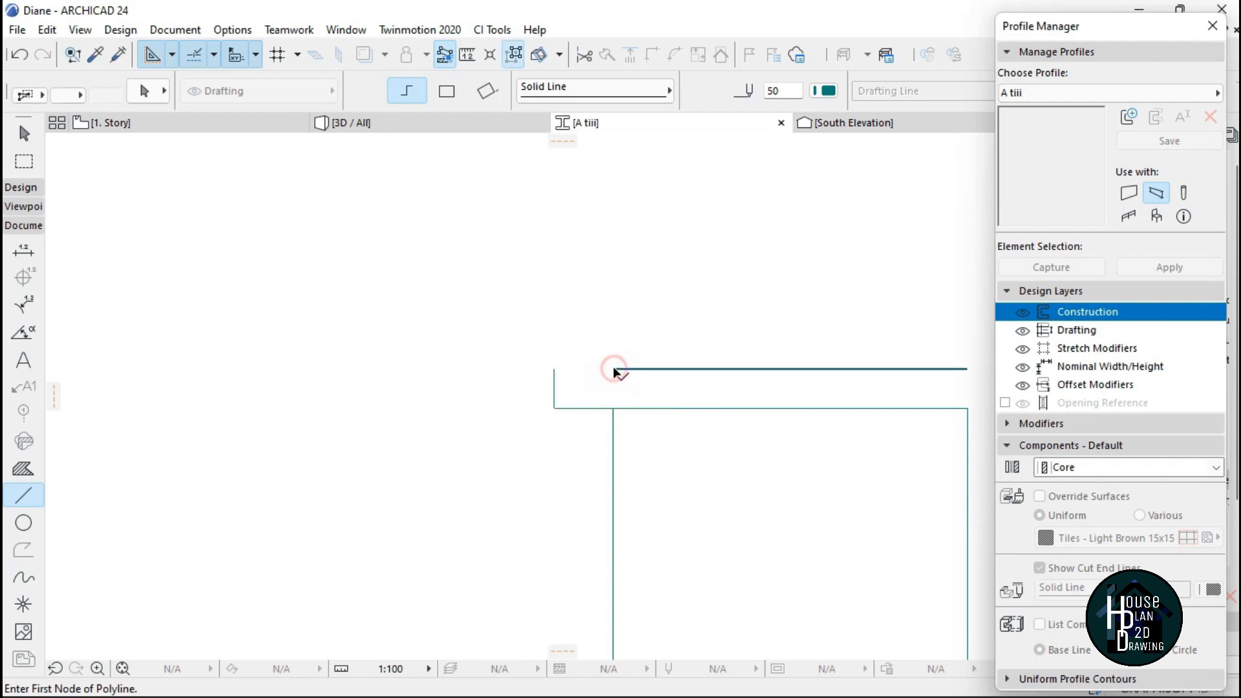
scroll(584, 352, "down", 4)
key("Escape")
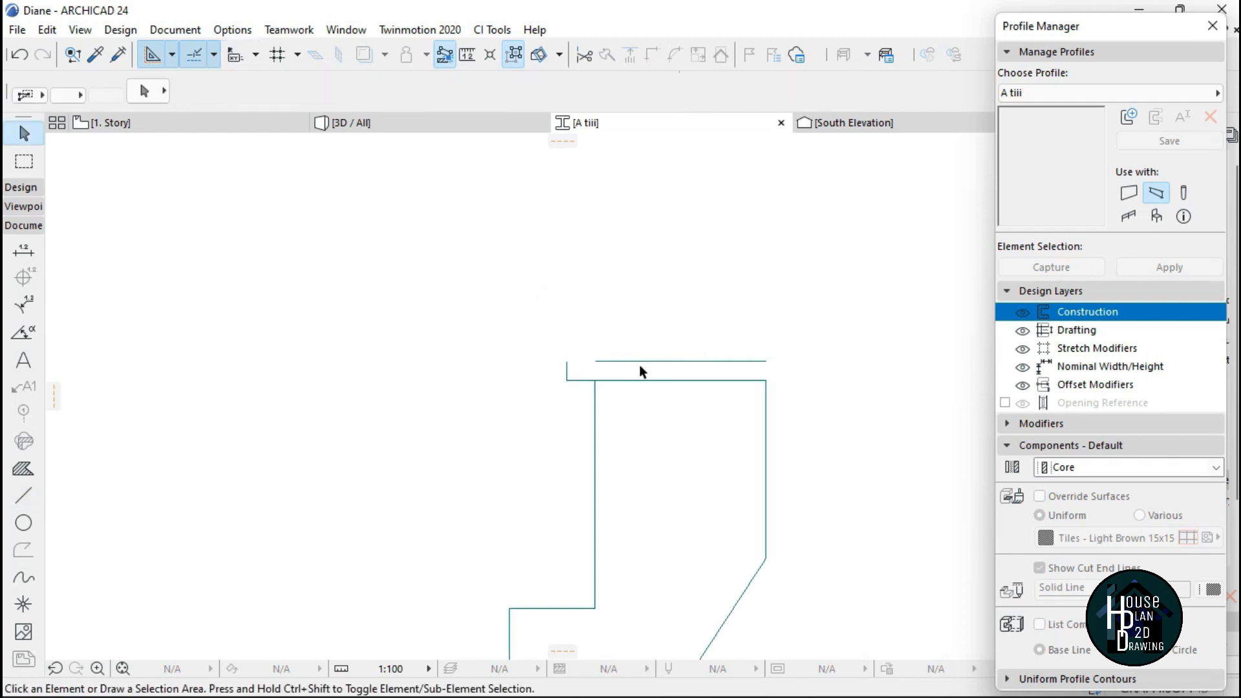
Mirror a copy of the L-shaped overhang about a vertical axis through the midpoint of the body's top edge.
scroll(608, 371, "up", 3)
left_click(569, 382)
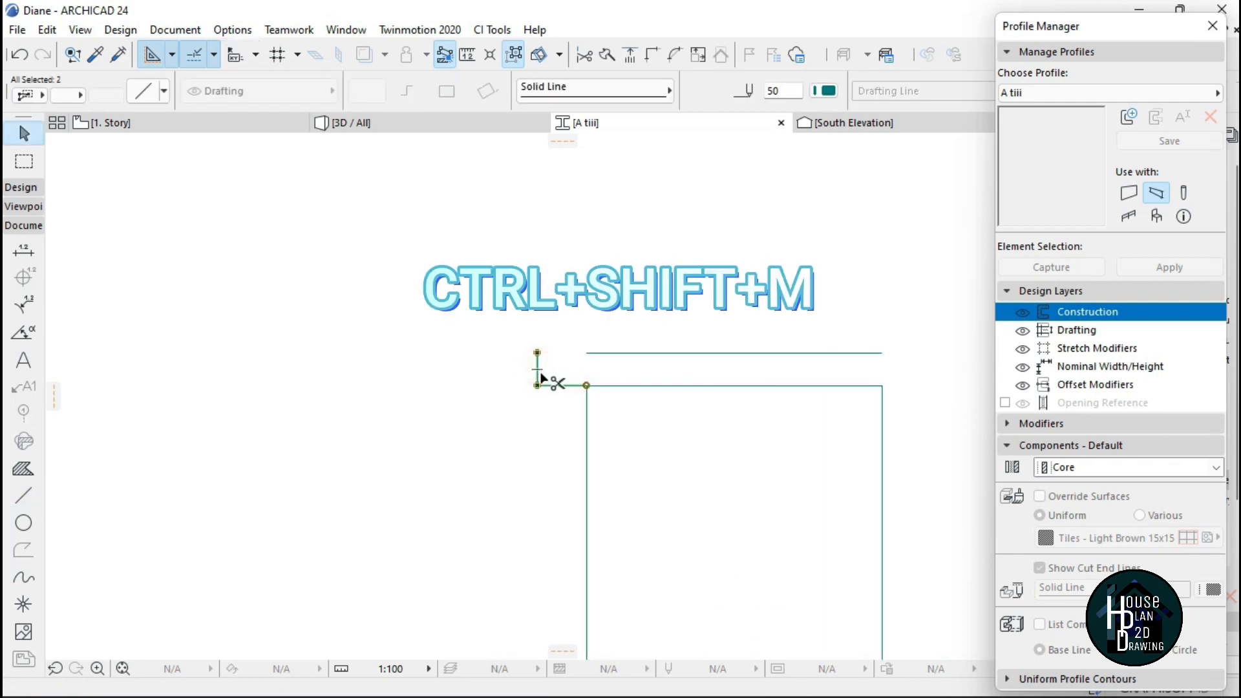
key("ctrl+shift+m")
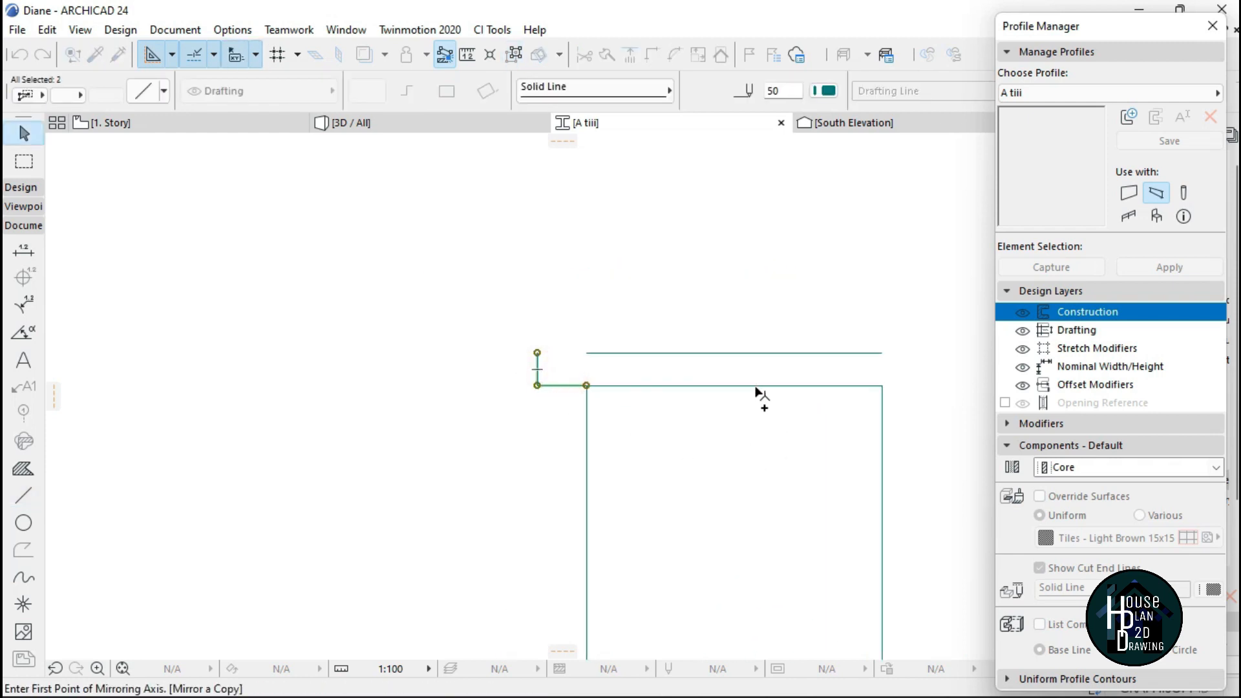
left_click(735, 386)
left_click(735, 417)
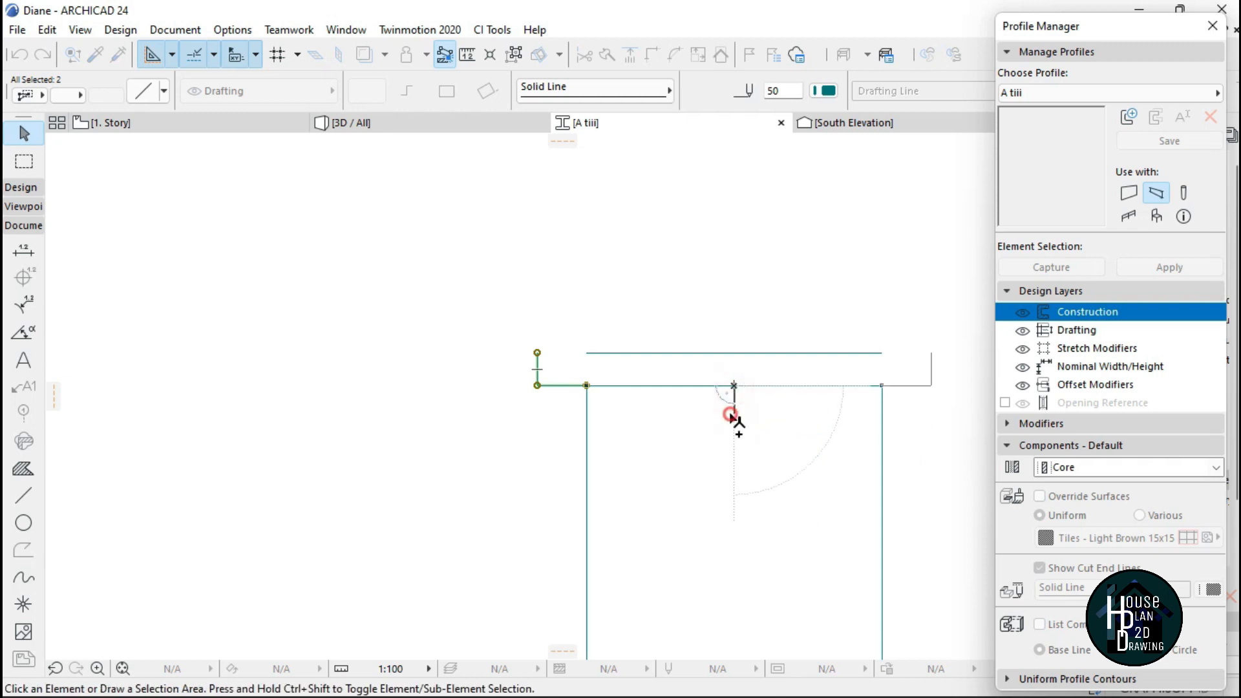
Stretch both ends of the upper line to the overhangs' vertical edges to close the cap rectangle.
left_click(822, 355)
left_click(884, 354)
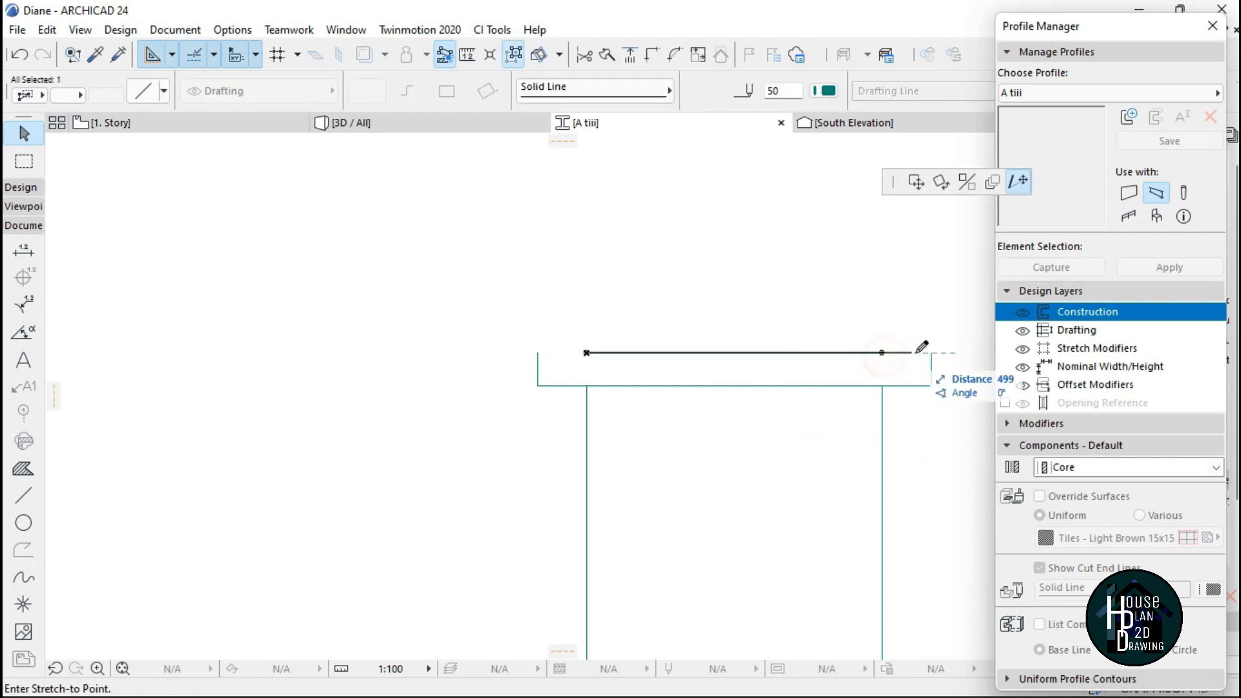
left_click(931, 353)
left_click(687, 358)
left_click(588, 354)
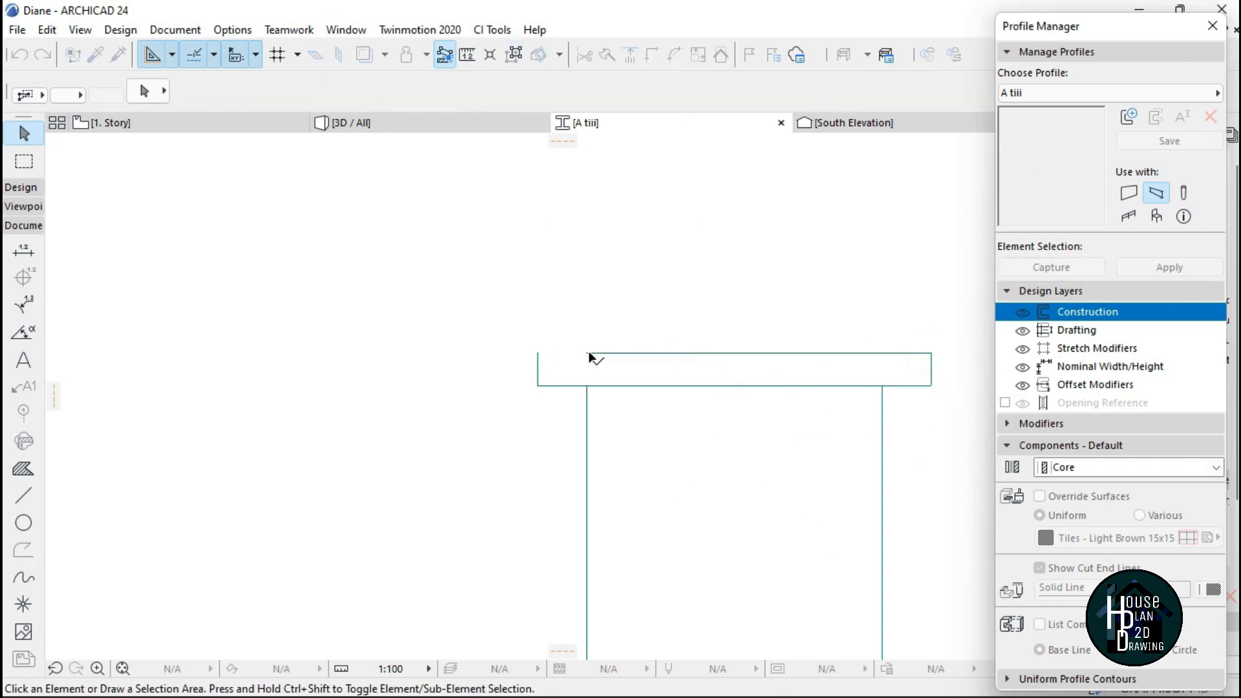
left_click(587, 353)
left_click(538, 353)
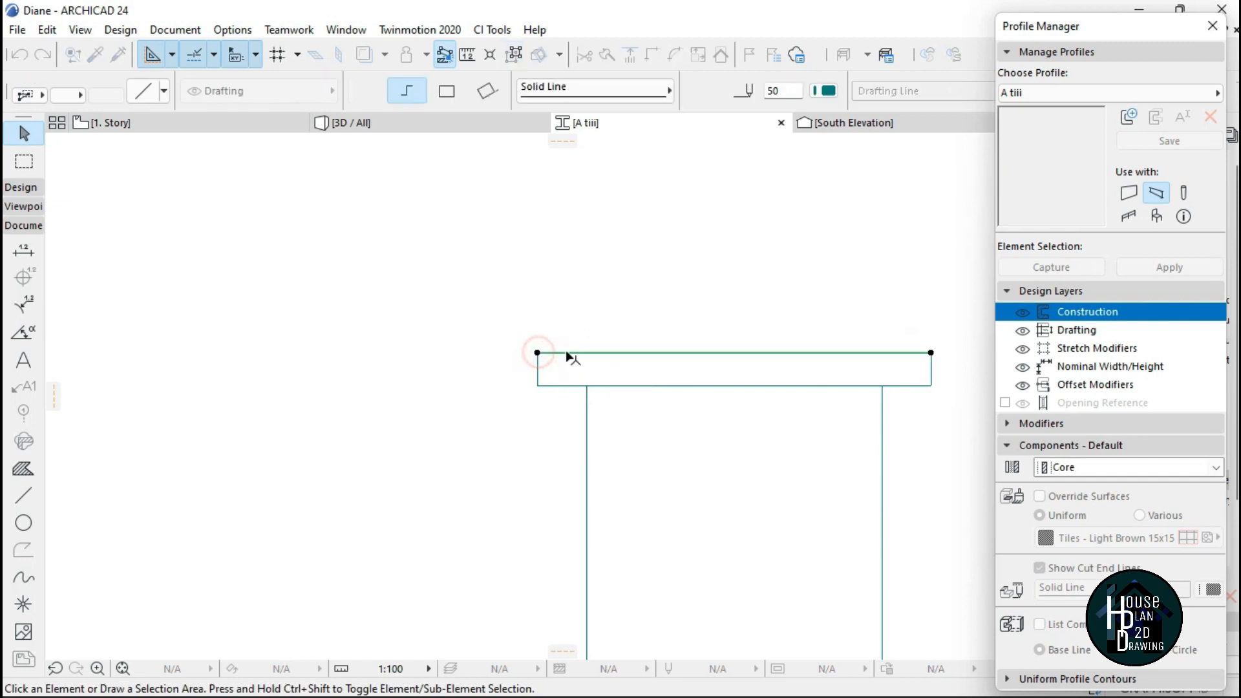
left_click(606, 306)
scroll(631, 284, "down", 6)
scroll(661, 344, "up", 1)
scroll(661, 342, "up", 1)
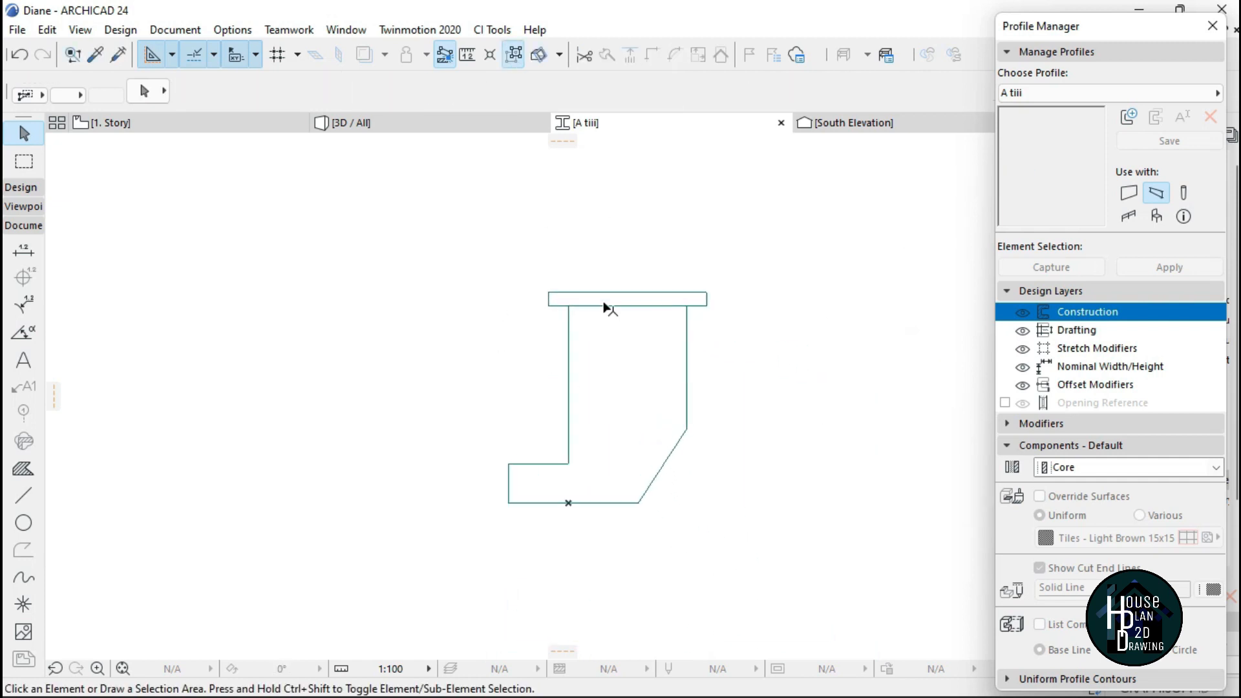
scroll(660, 336, "down", 2)
scroll(661, 336, "up", 2)
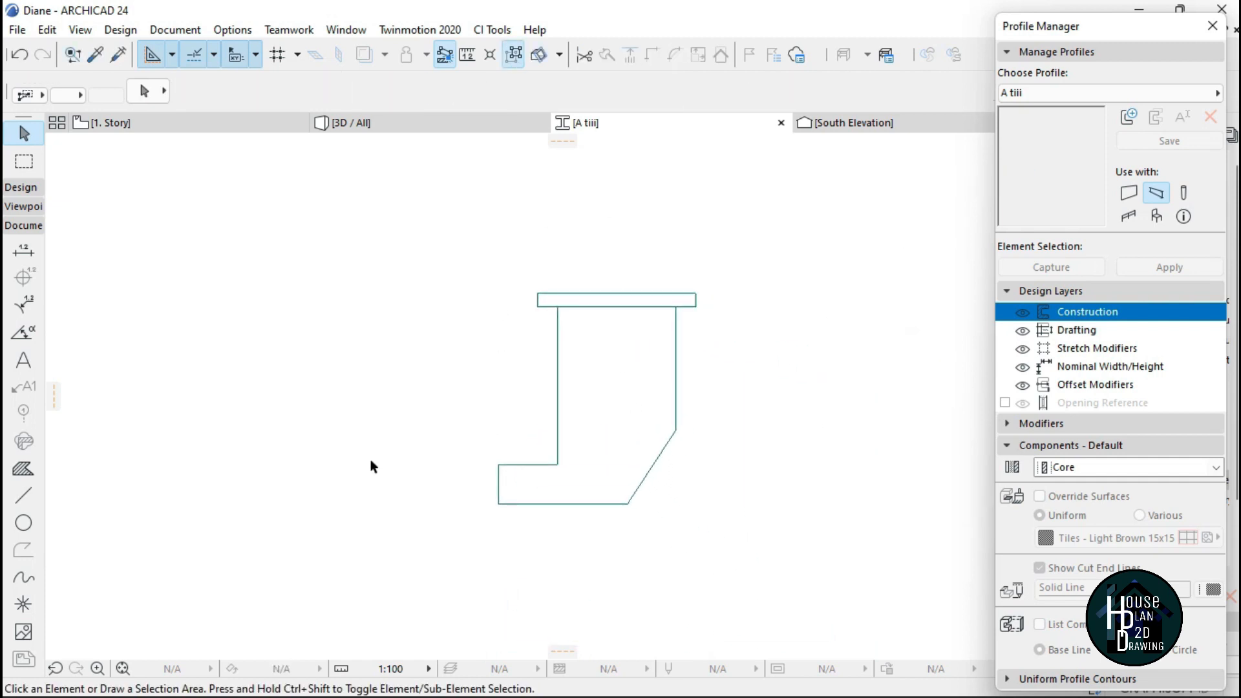
Fill the closed cap rectangle and the body outline below it with separate construction fills.
left_click(23, 470)
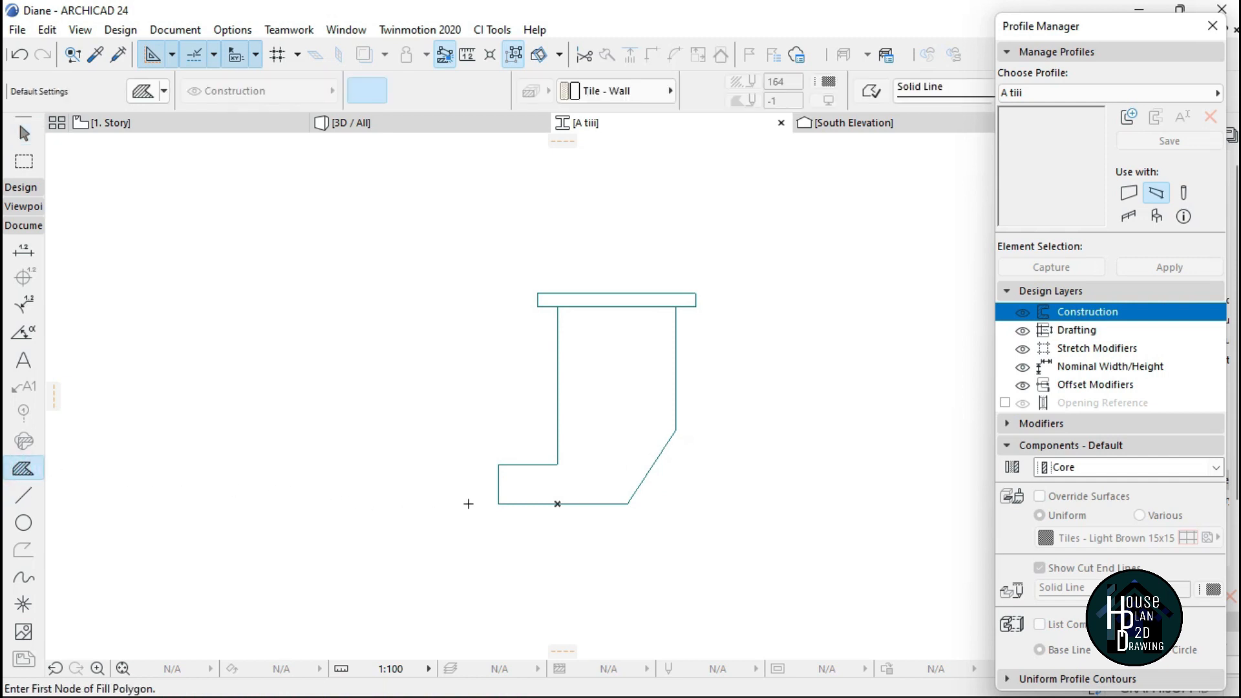
scroll(623, 300, "up", 3)
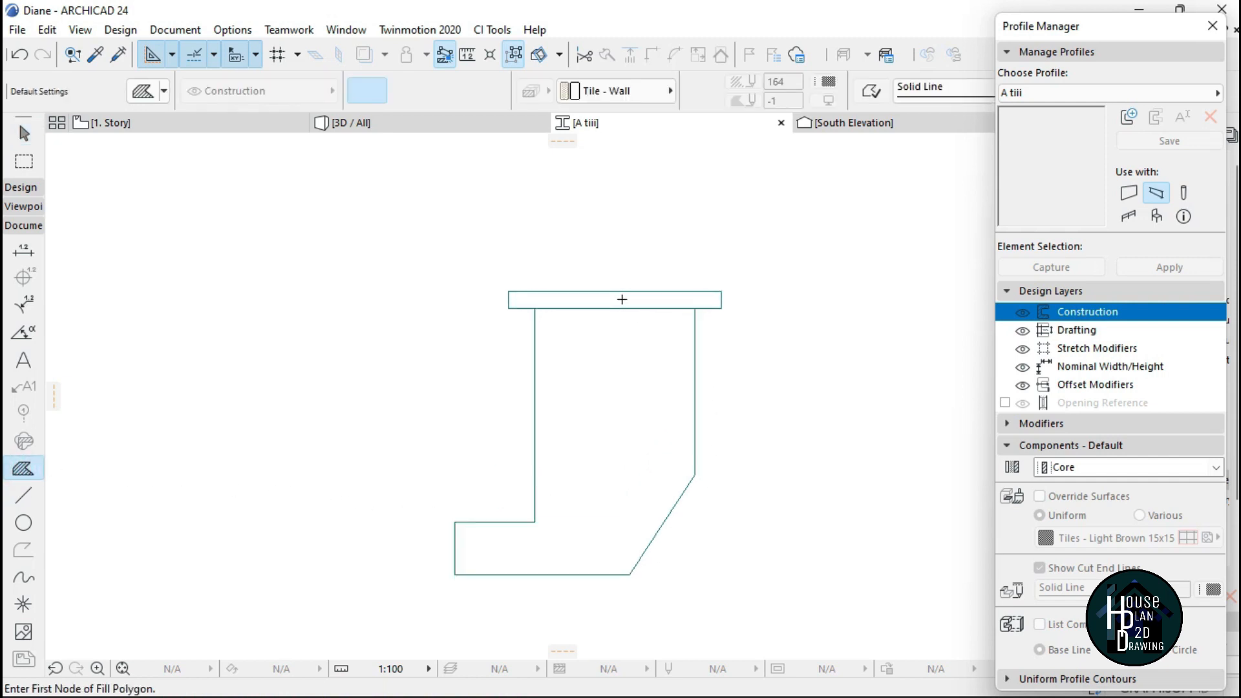
scroll(613, 282, "down", 4)
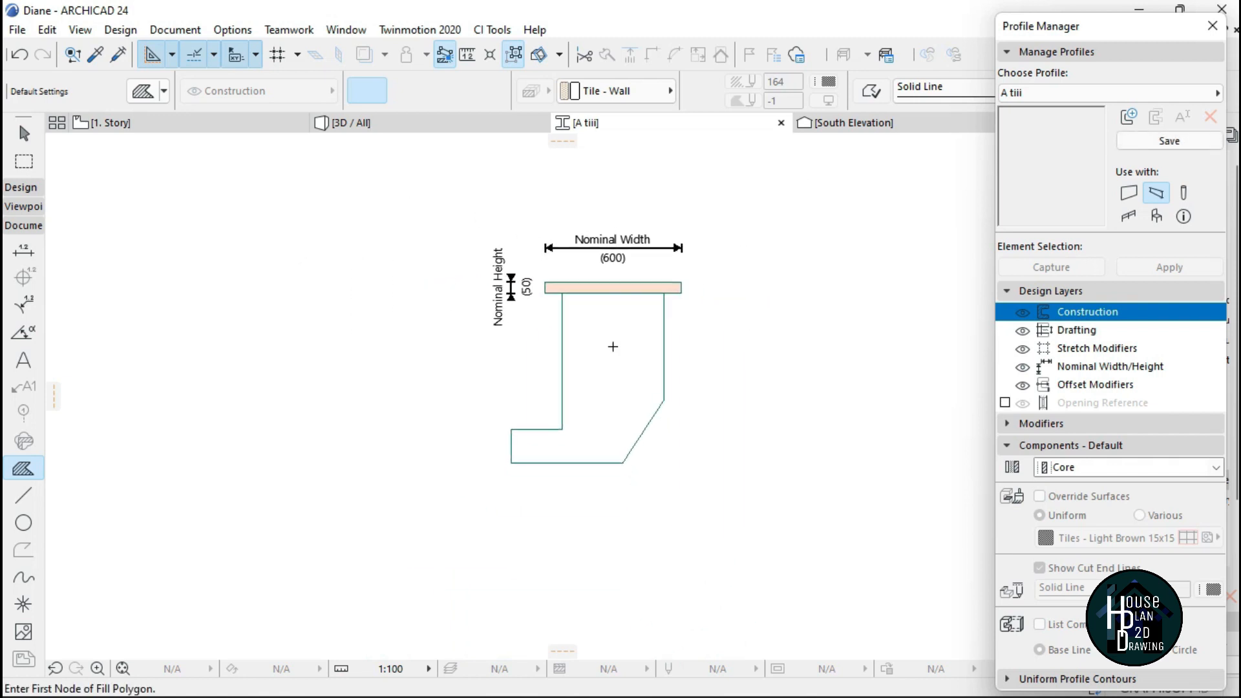
scroll(610, 346, "up", 2)
left_click(596, 394)
scroll(596, 394, "down", 2)
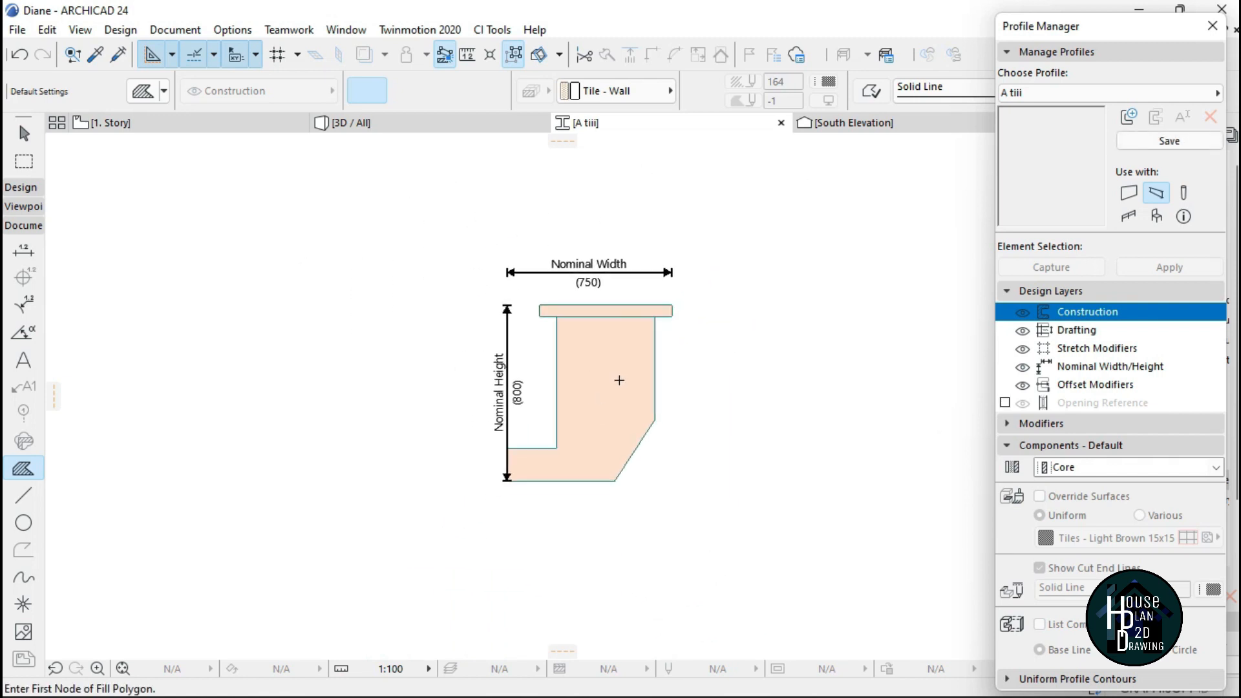
key("Escape")
Examine the cap fill and the body fill one at a time to check that they are separate components and their settings.
scroll(627, 324, "up", 2)
scroll(595, 294, "up", 1)
scroll(582, 379, "down", 1)
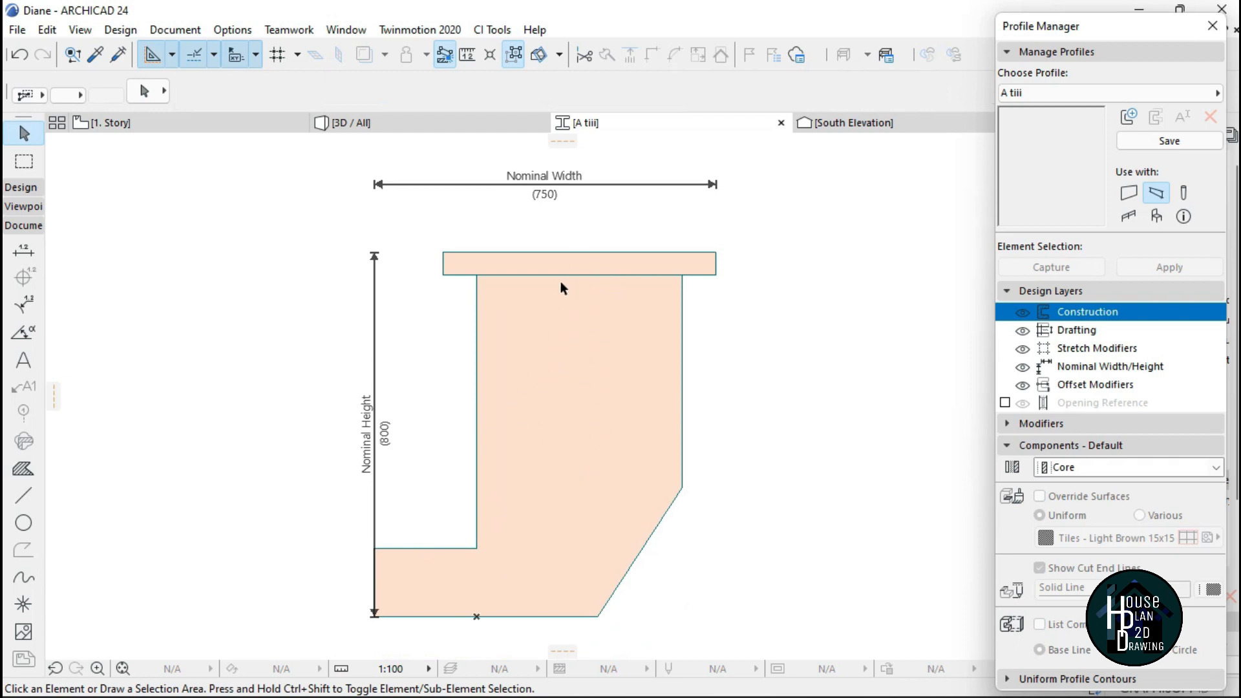
left_click(636, 267)
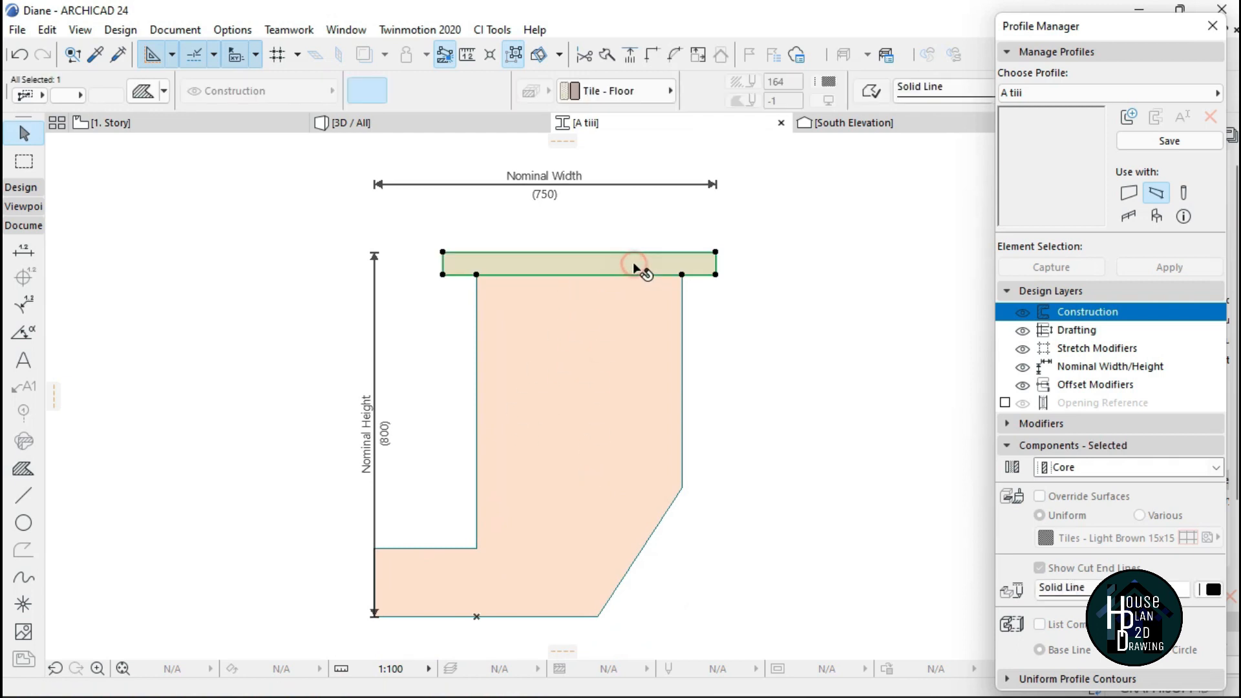
left_click(610, 371)
key("Escape")
left_click(598, 372)
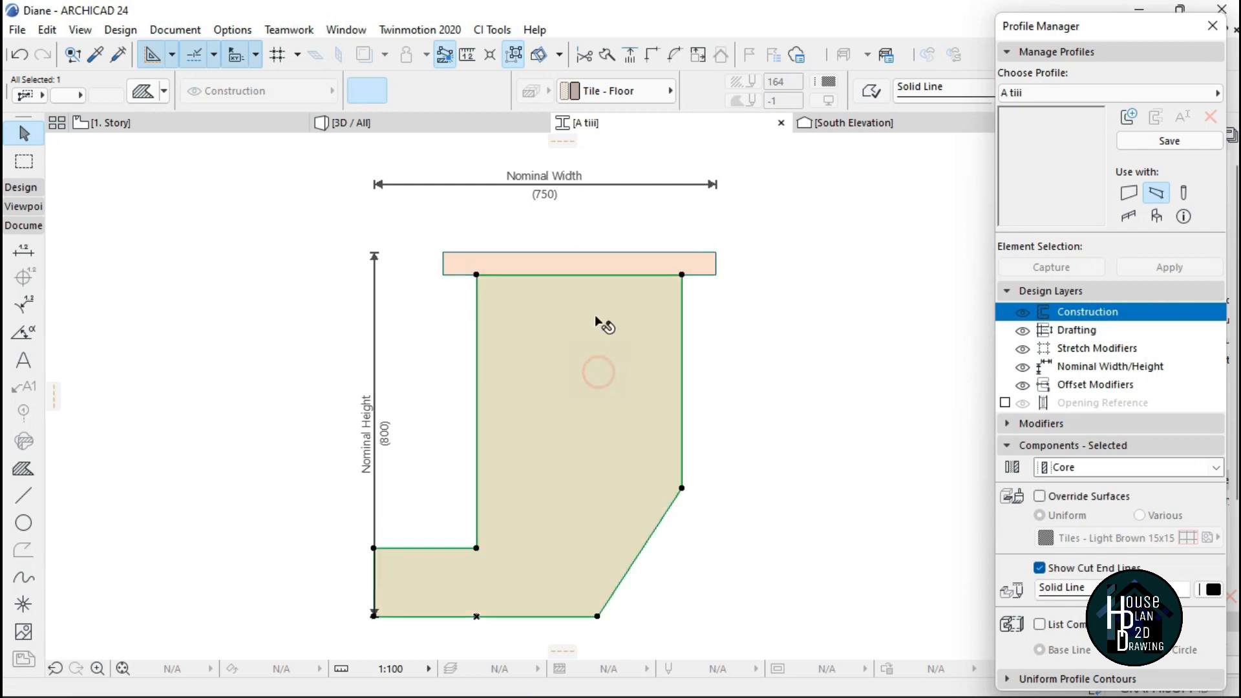
left_click(595, 370)
left_click(592, 266)
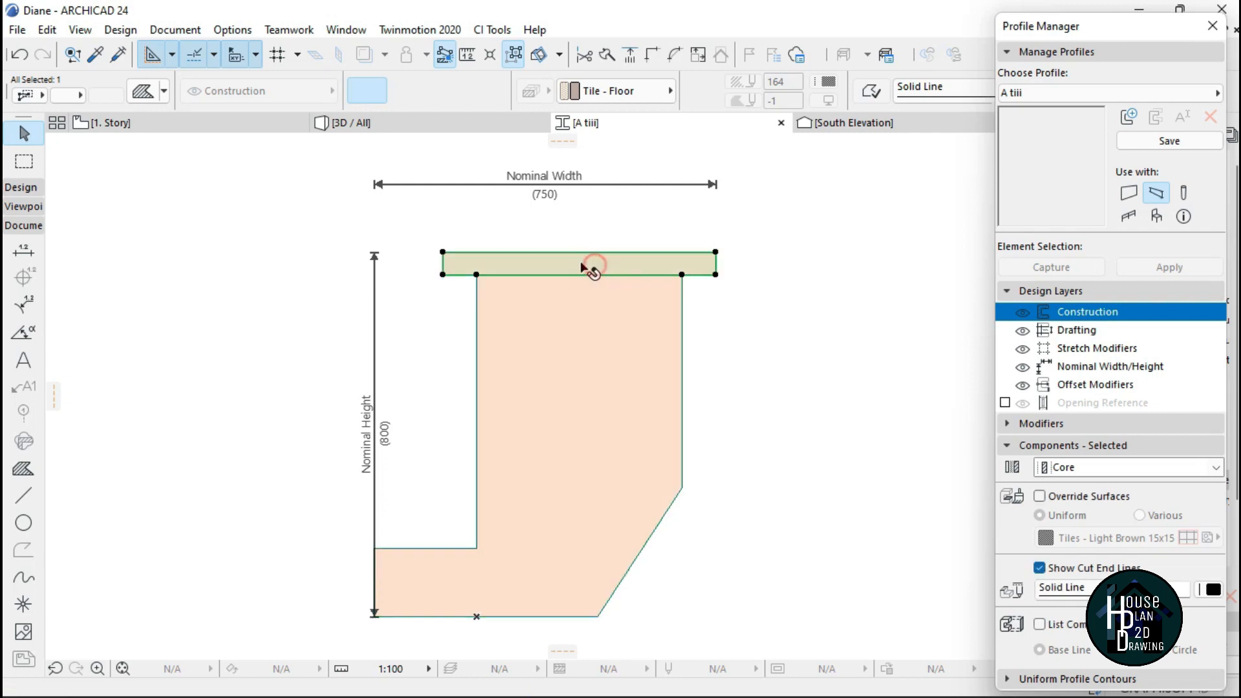
left_click(578, 392)
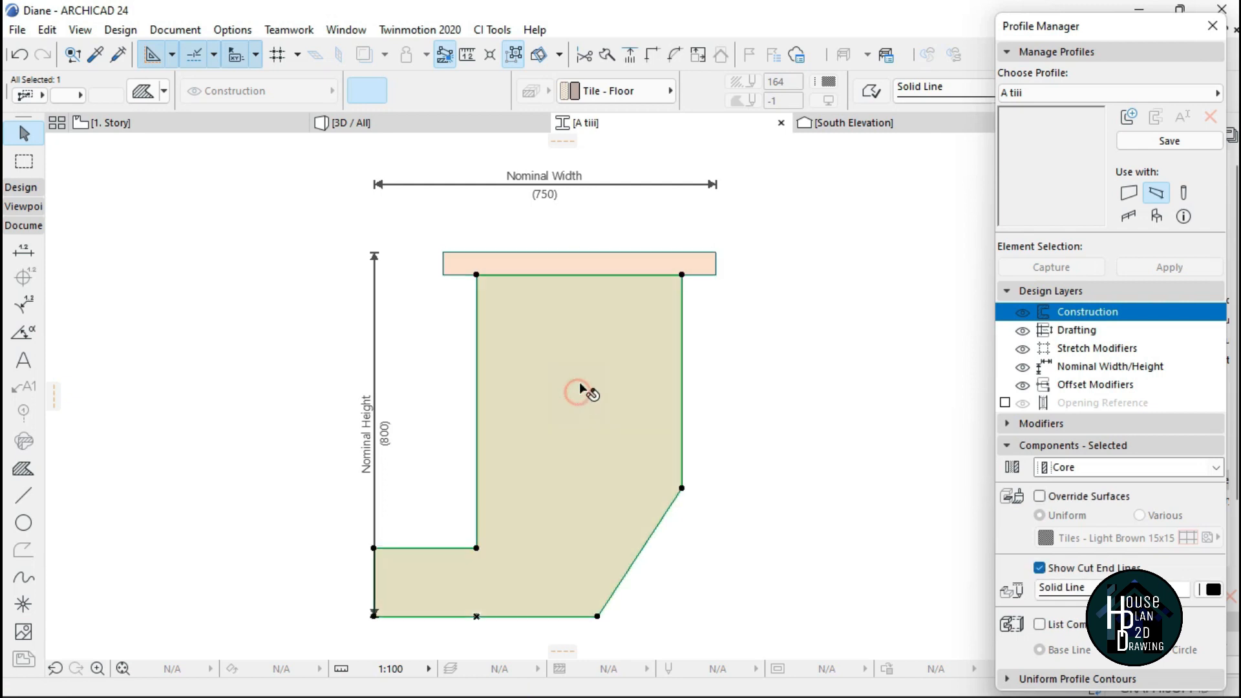
Classify the cap component above the body as Finish.
left_click(610, 258)
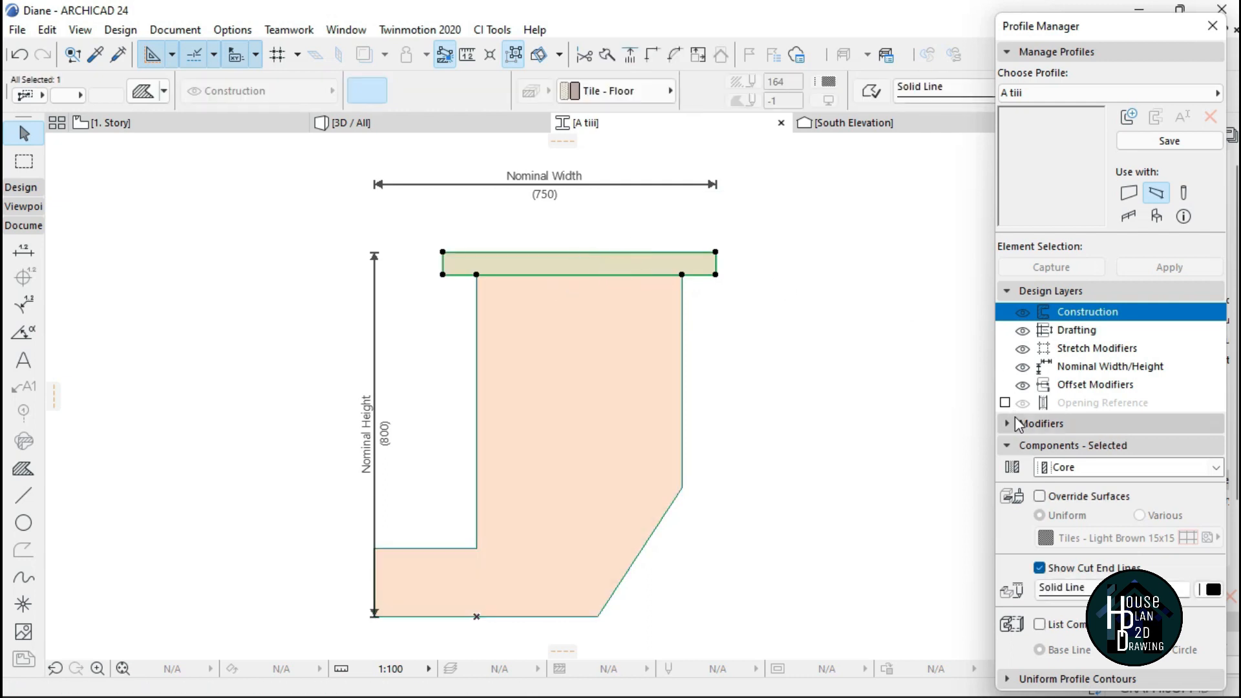
left_click(1090, 468)
left_click(1088, 477)
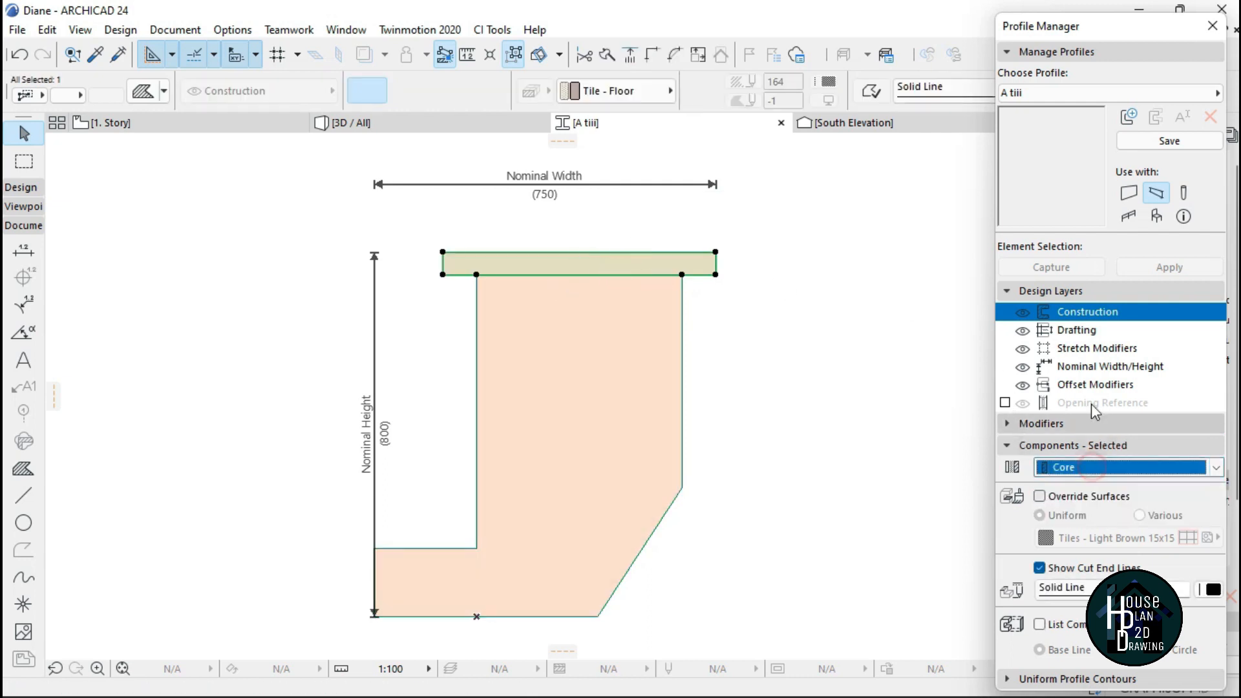
left_click(1084, 424)
left_click(1085, 423)
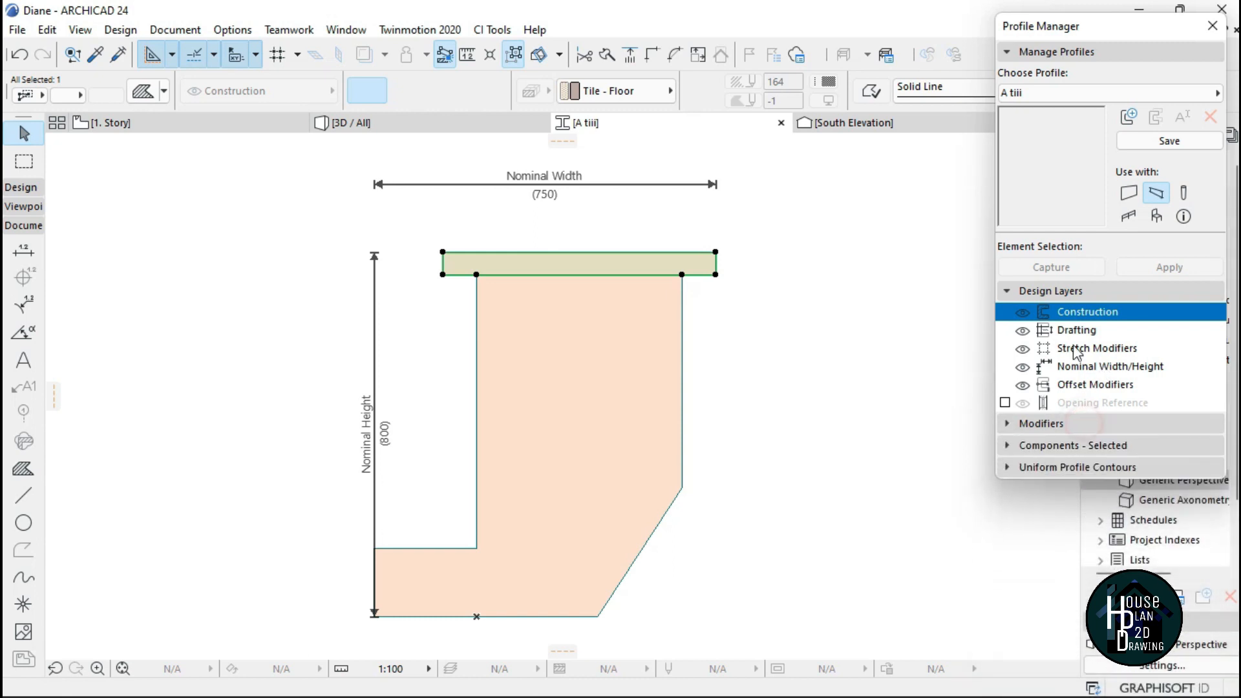
left_click(1080, 284)
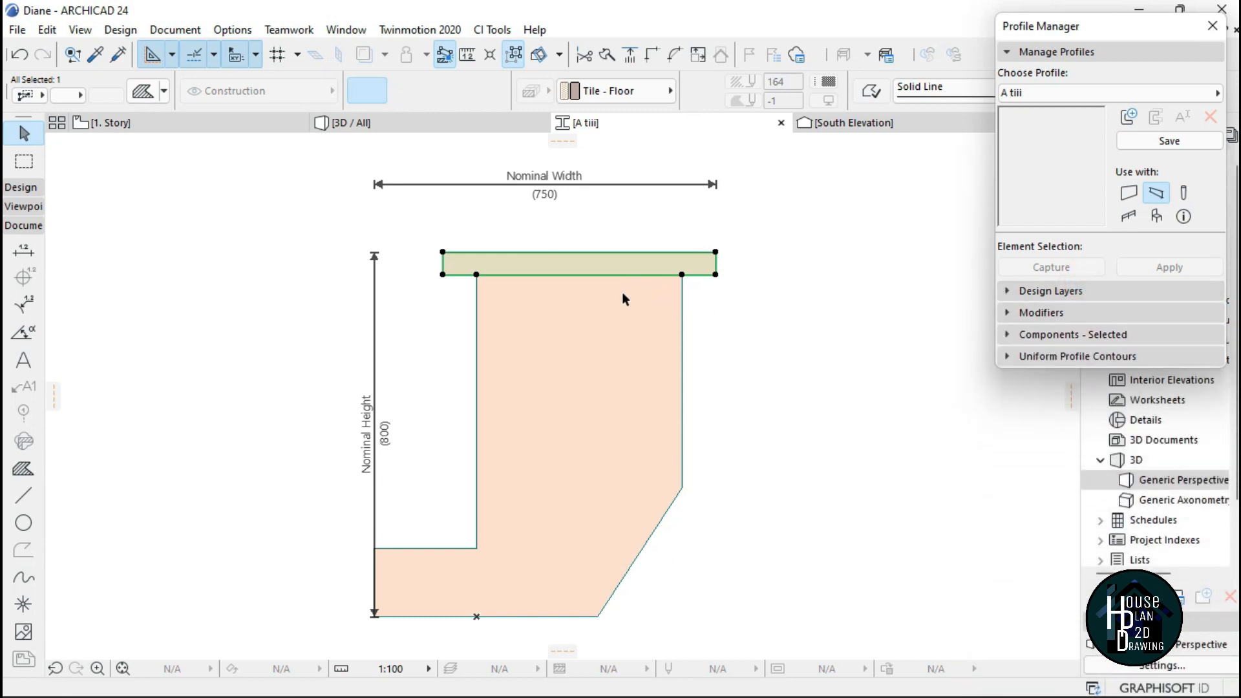
left_click(608, 331)
left_click(592, 266)
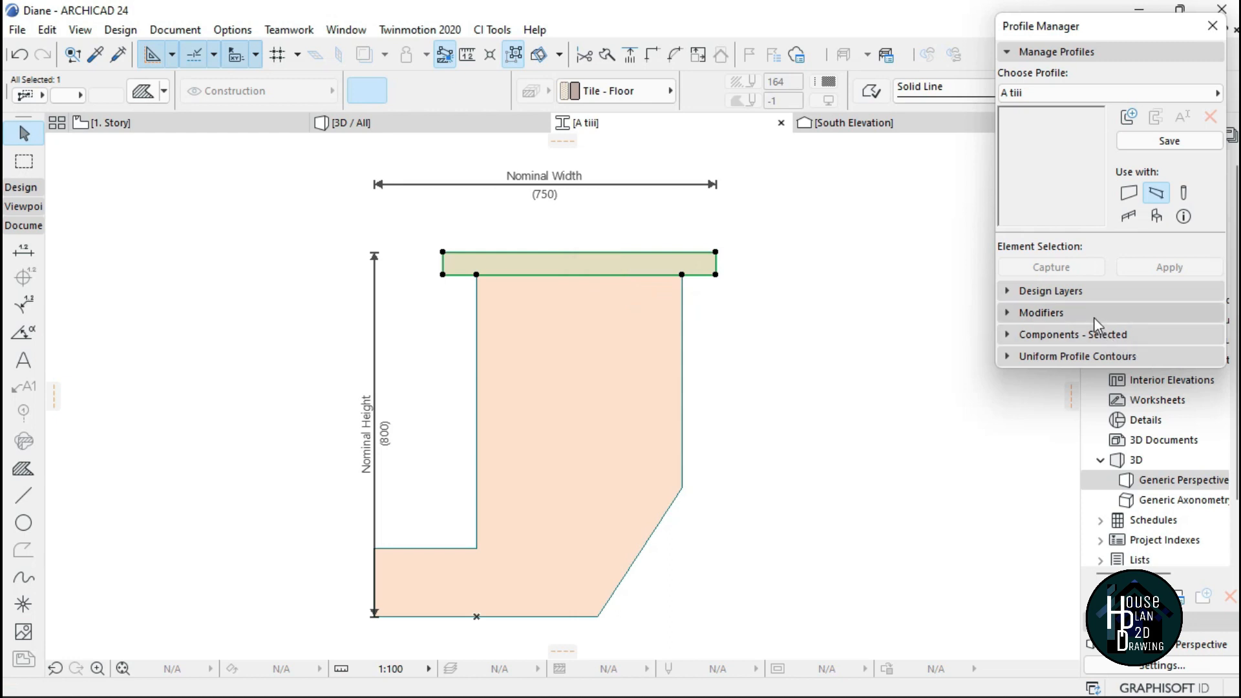
left_click(1094, 314)
left_click(1044, 313)
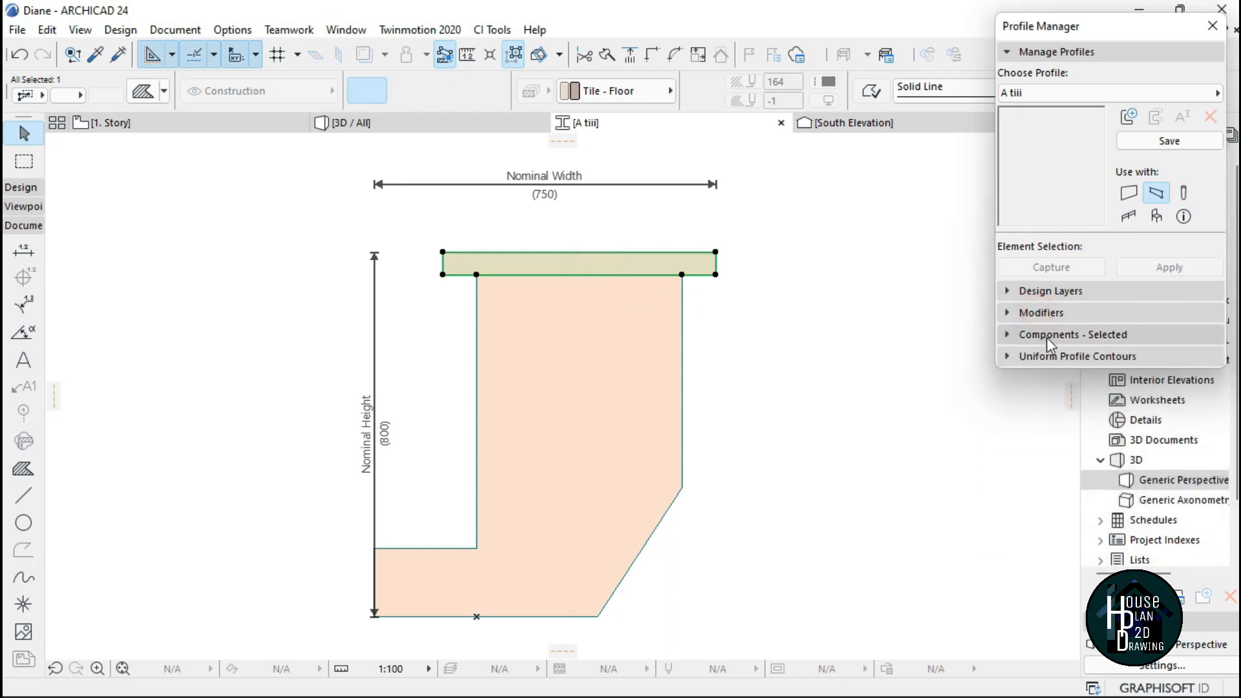
left_click(1055, 335)
left_click(1070, 356)
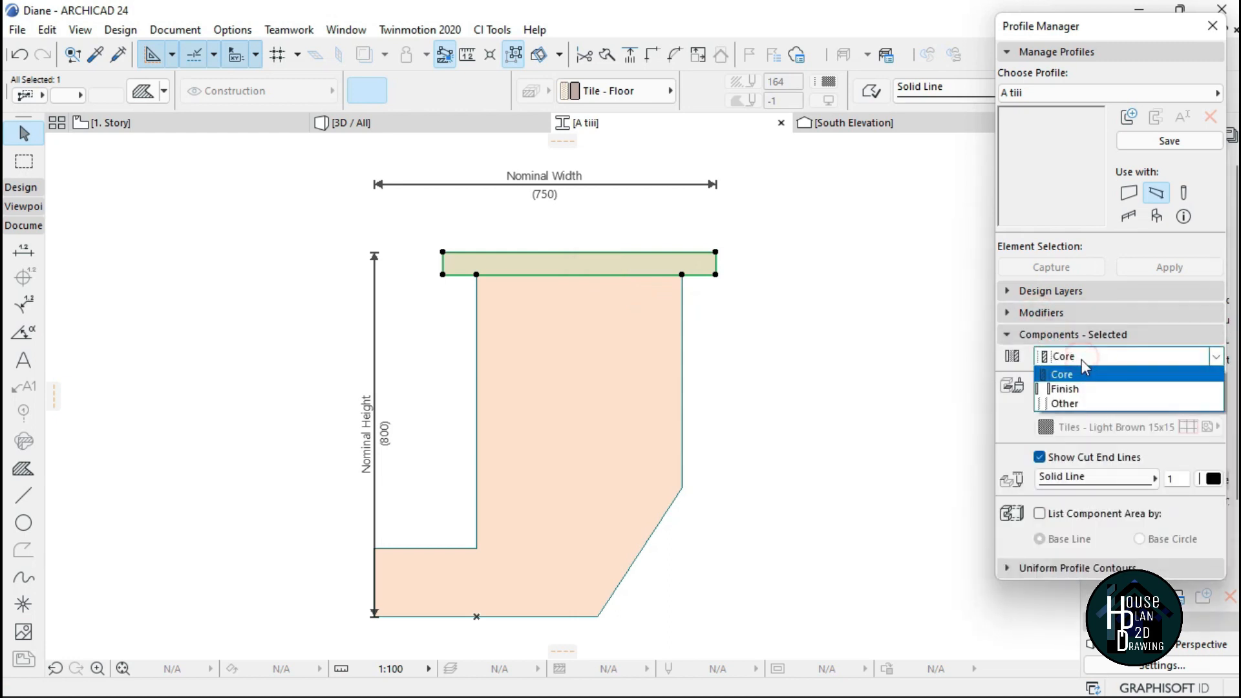
left_click(1075, 389)
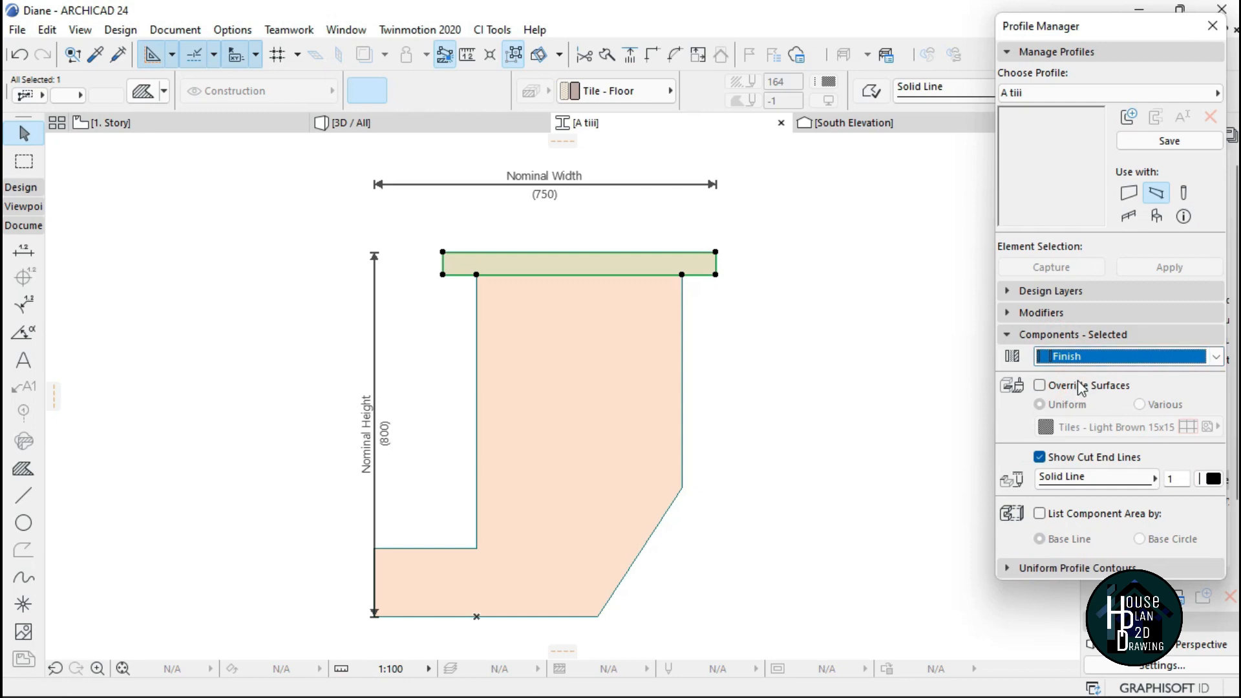
Override the cap's surfaces with a uniform Paint - Cadmium Yellow.
left_click(1078, 385)
left_click(1084, 430)
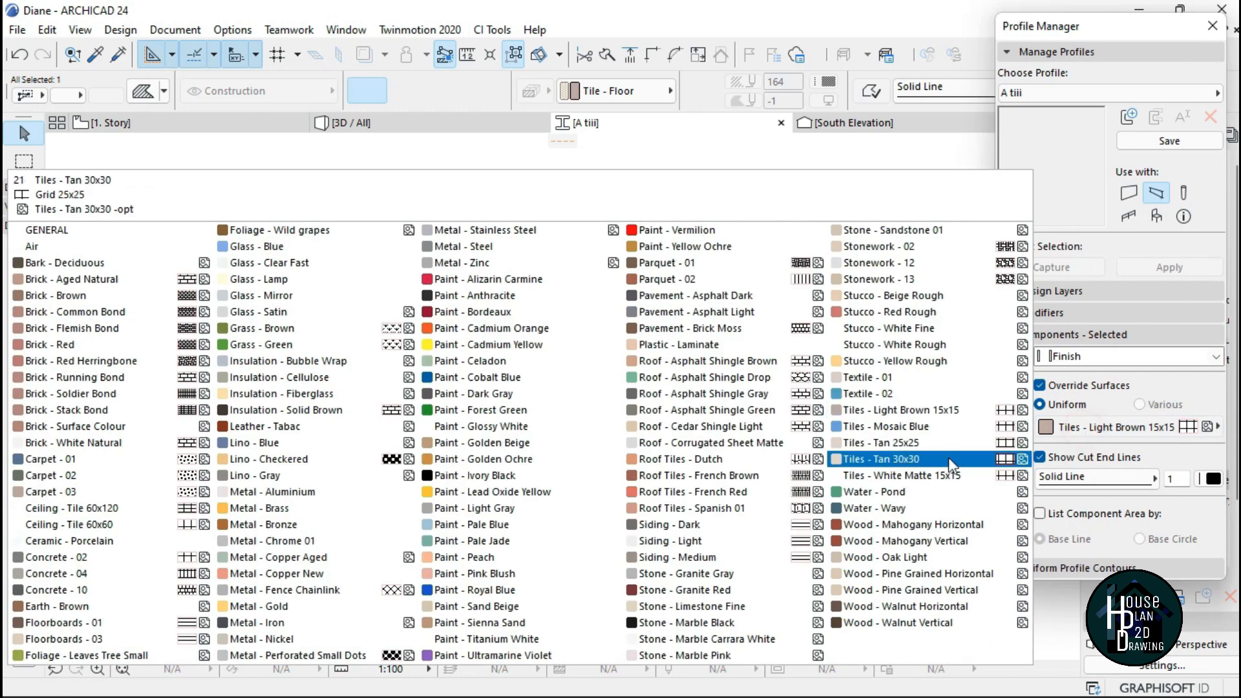
left_click(522, 347)
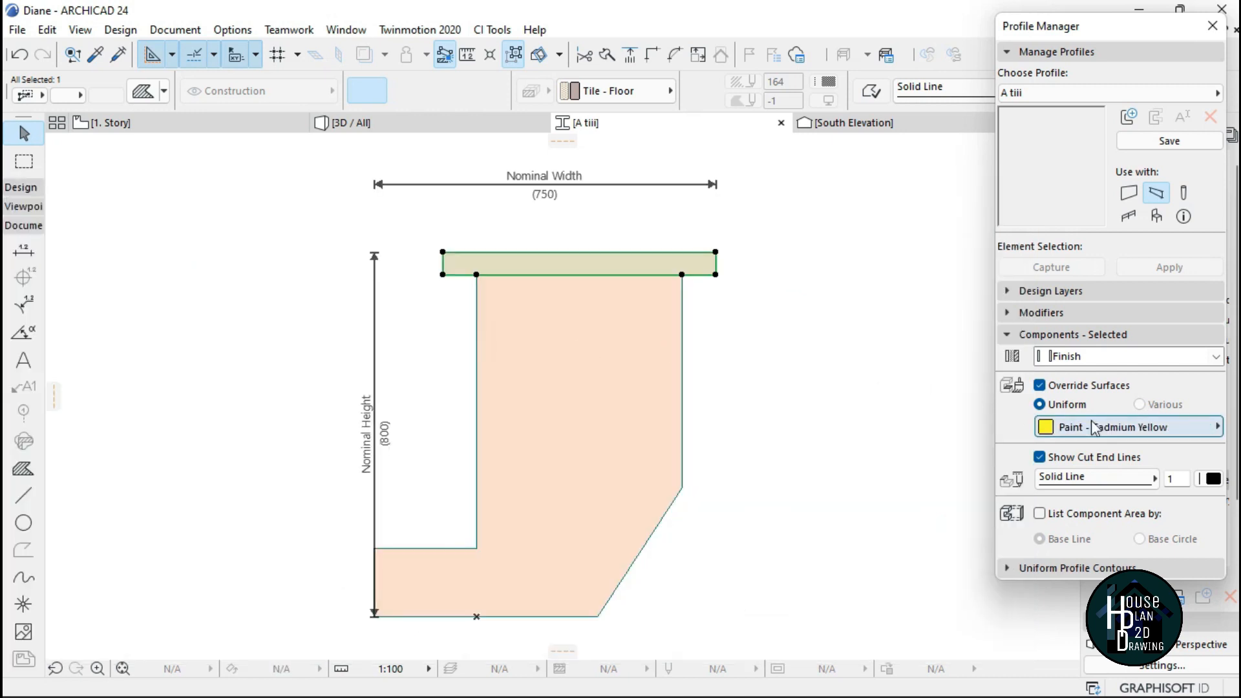
Classify the body component as Finish and override its surfaces with a uniform Paint - Glossy White.
left_click(602, 395)
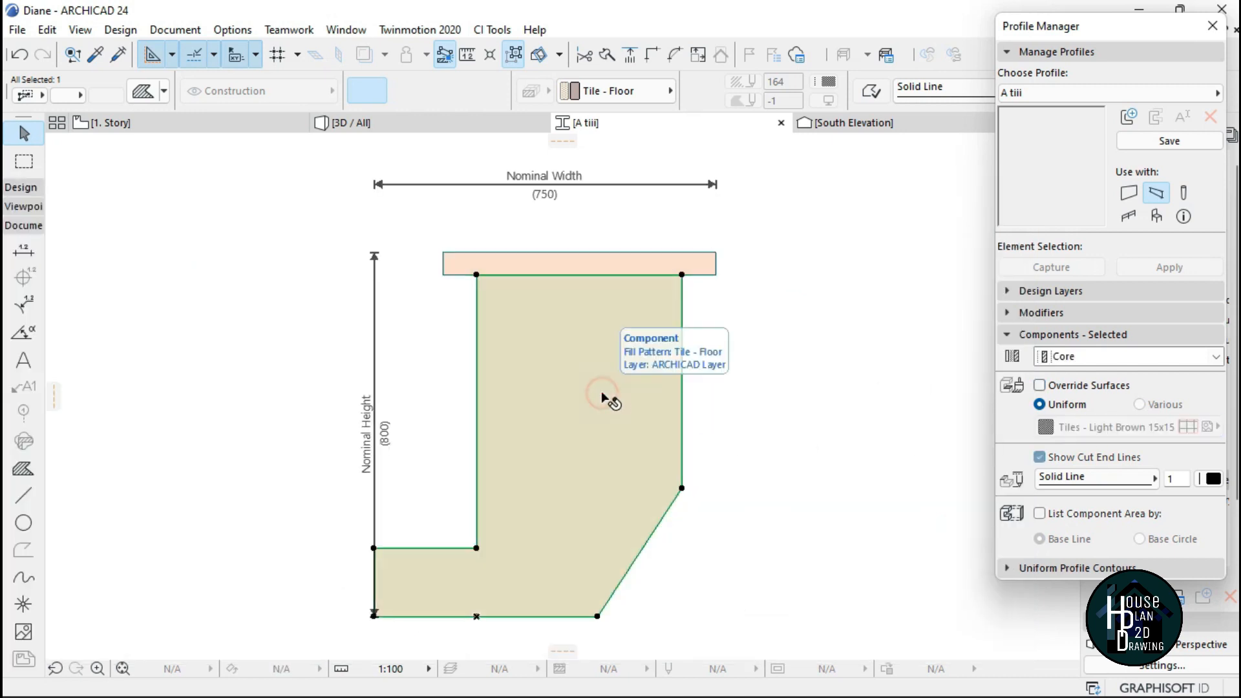
left_click(1066, 357)
left_click(1067, 397)
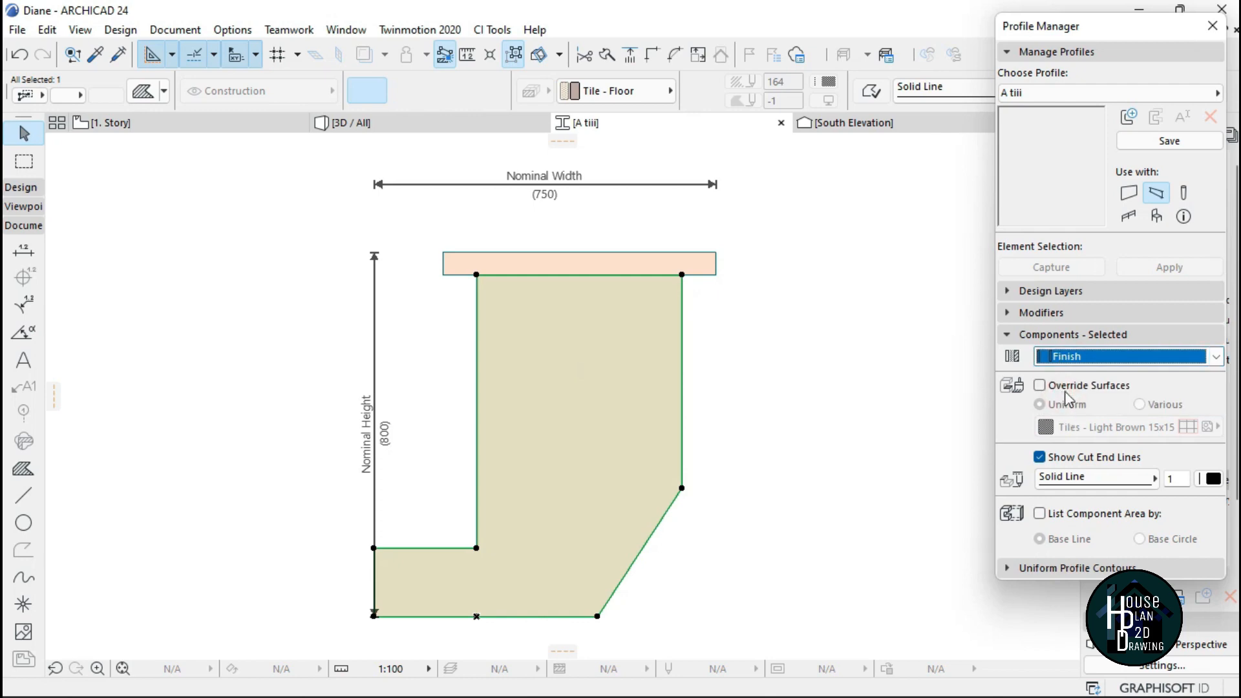
left_click(1077, 425)
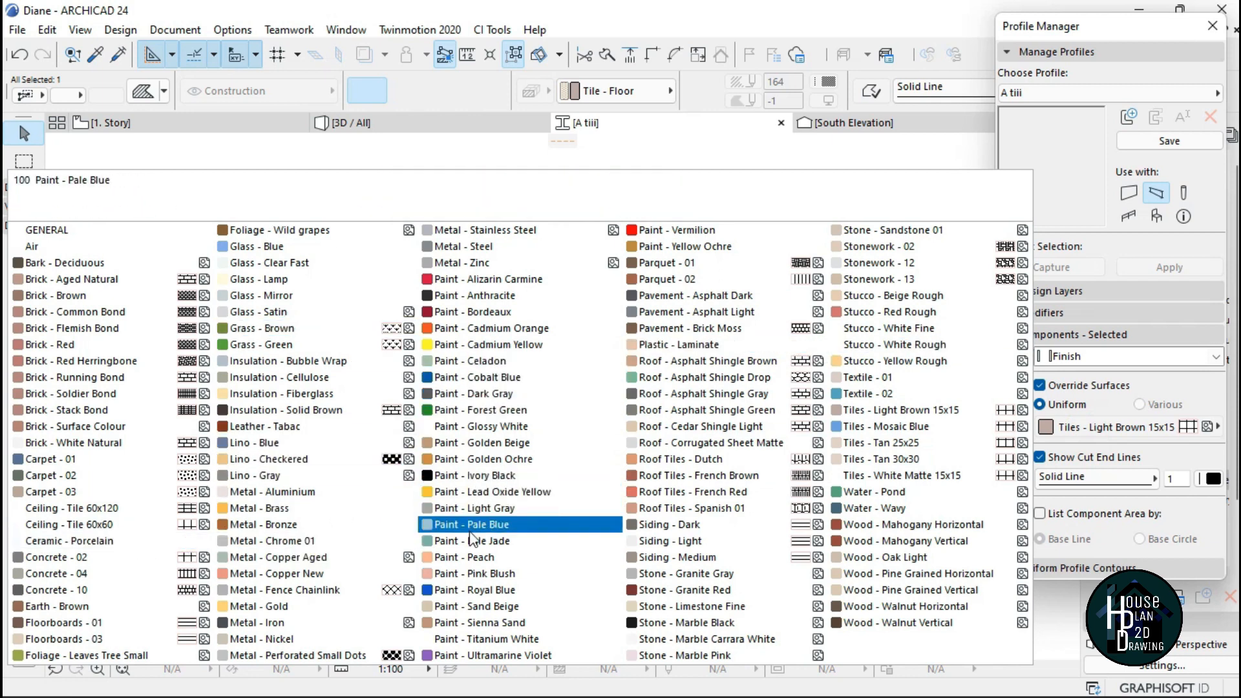
left_click(495, 427)
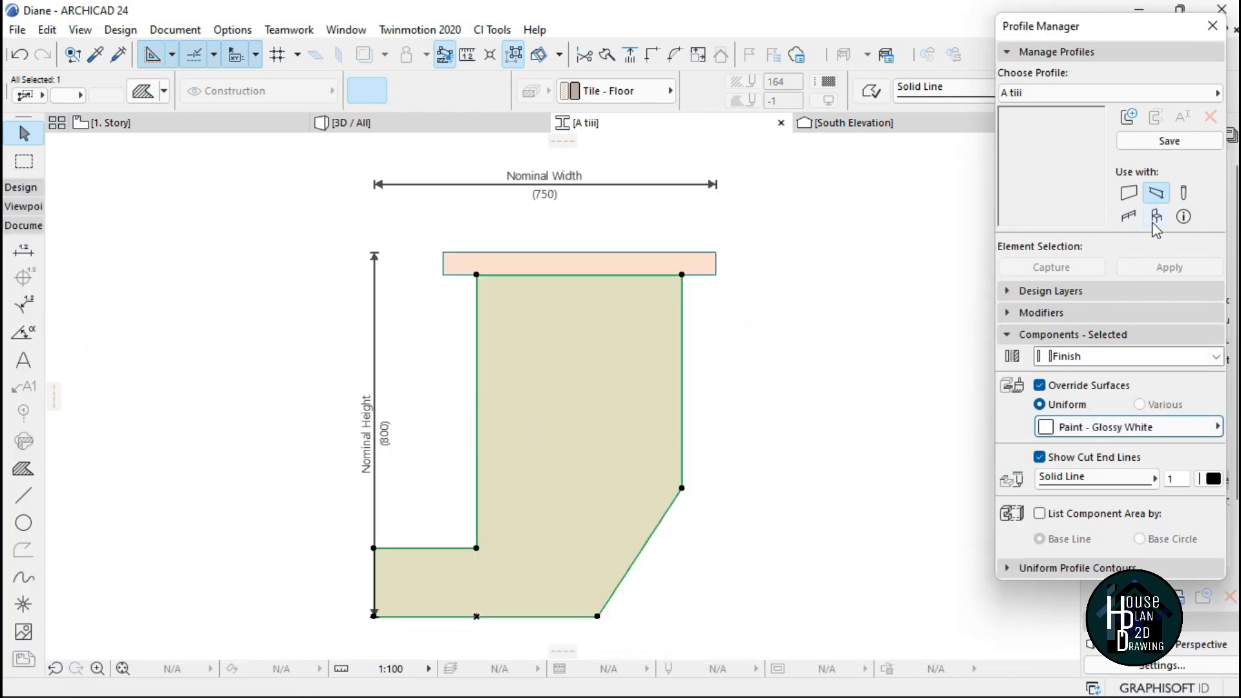
Save the profile A tiii and close the Profile Manager.
left_click(1064, 337)
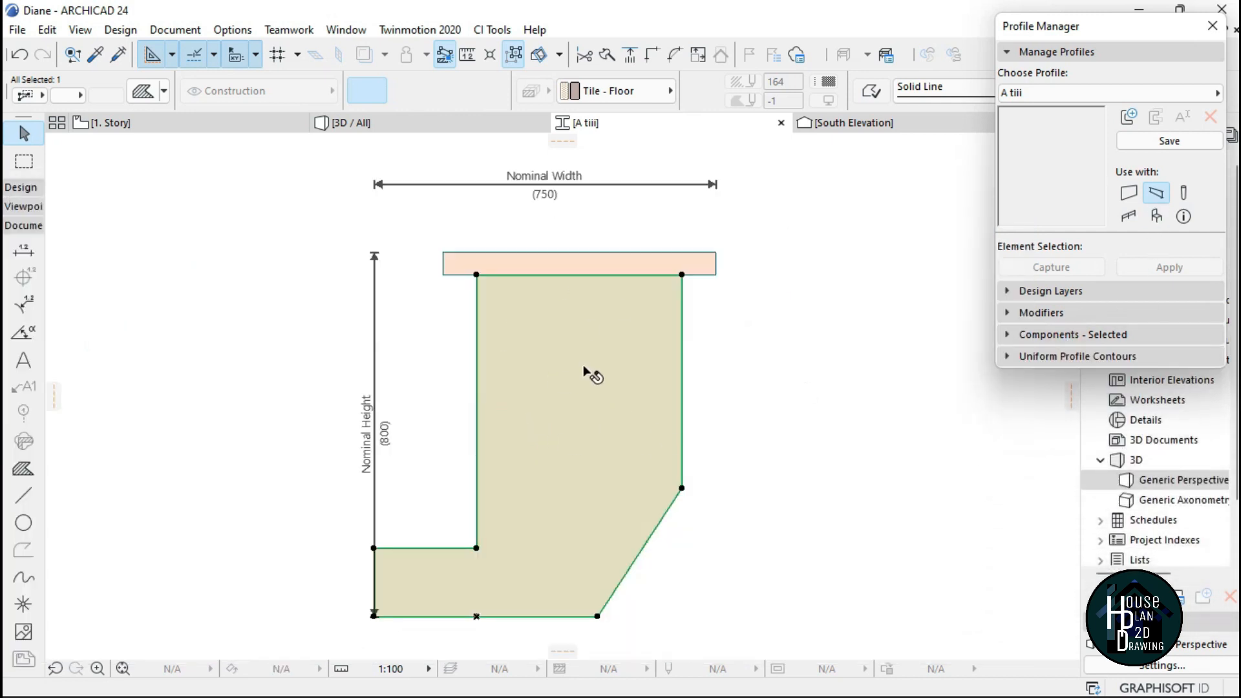
scroll(582, 388, "down", 3)
scroll(640, 363, "up", 2)
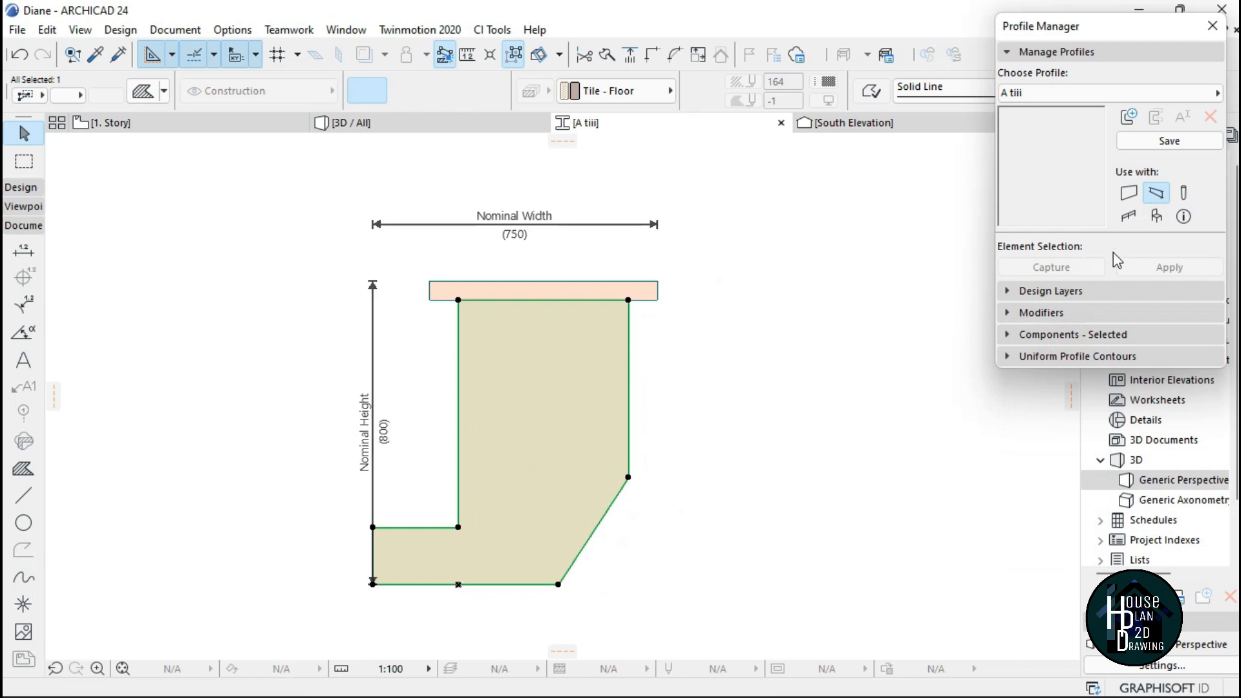
left_click(1190, 143)
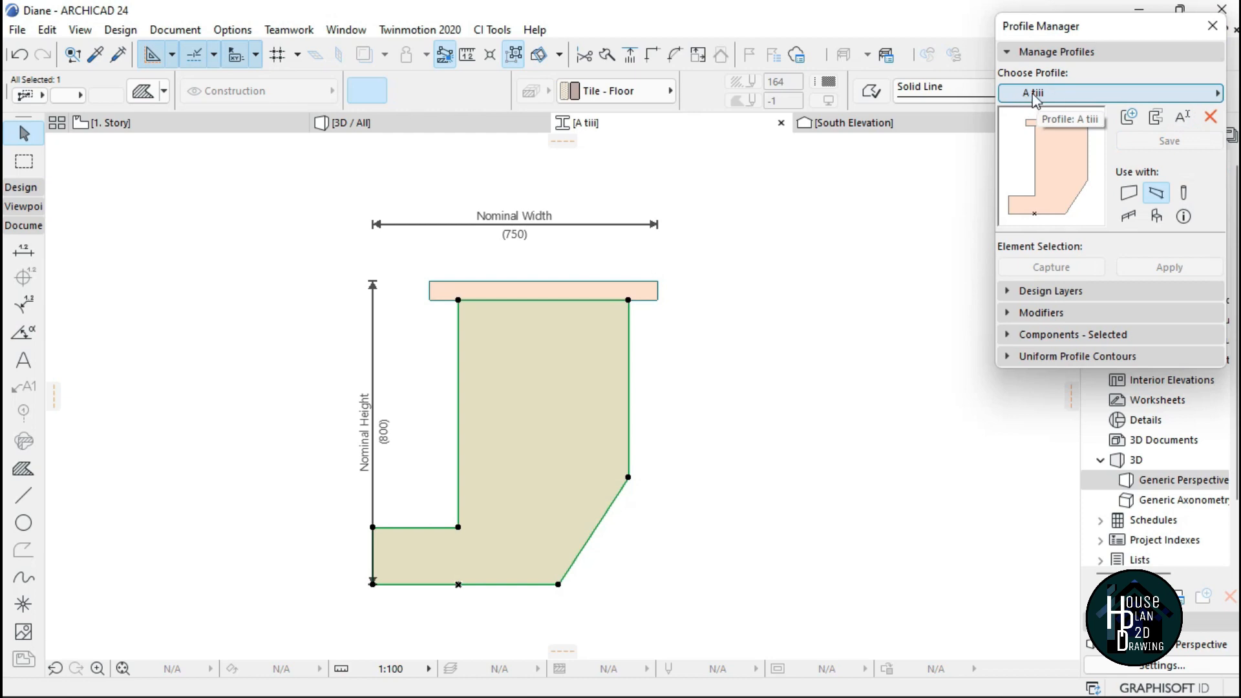
left_click(1213, 26)
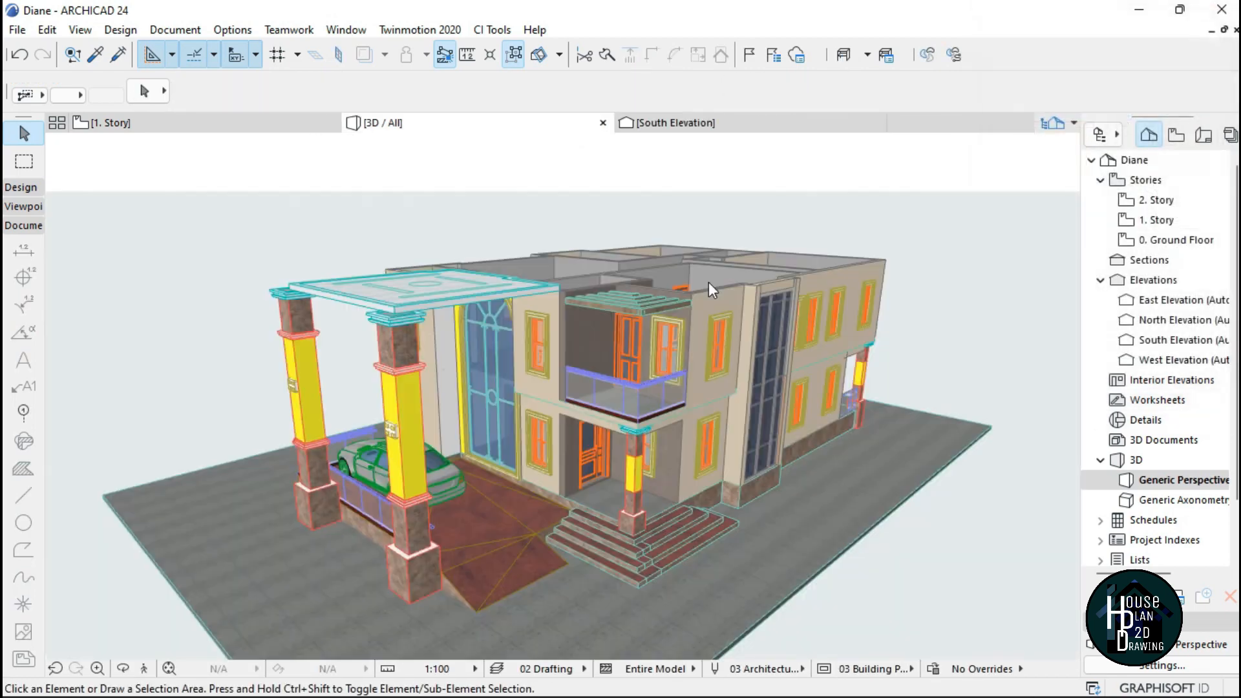
Return to the 1. Story floor plan and bring the whole house plan into view.
middle_click_drag(624, 301, 622, 302, "shift")
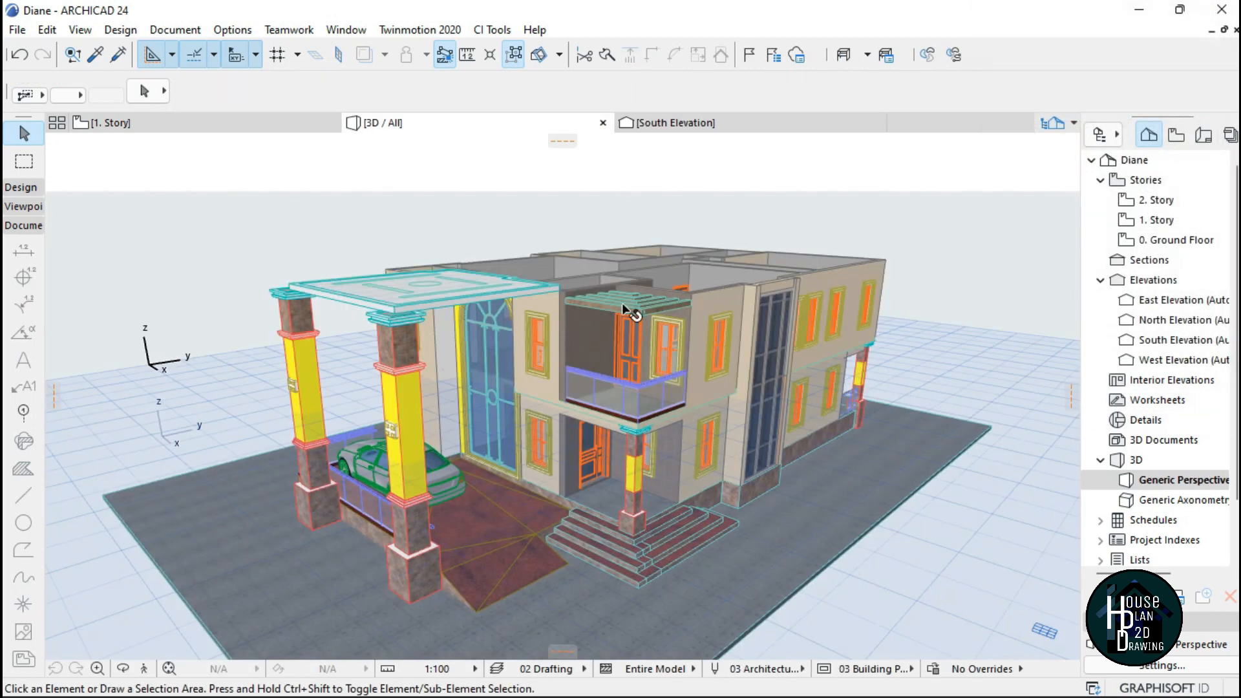
left_click(144, 122)
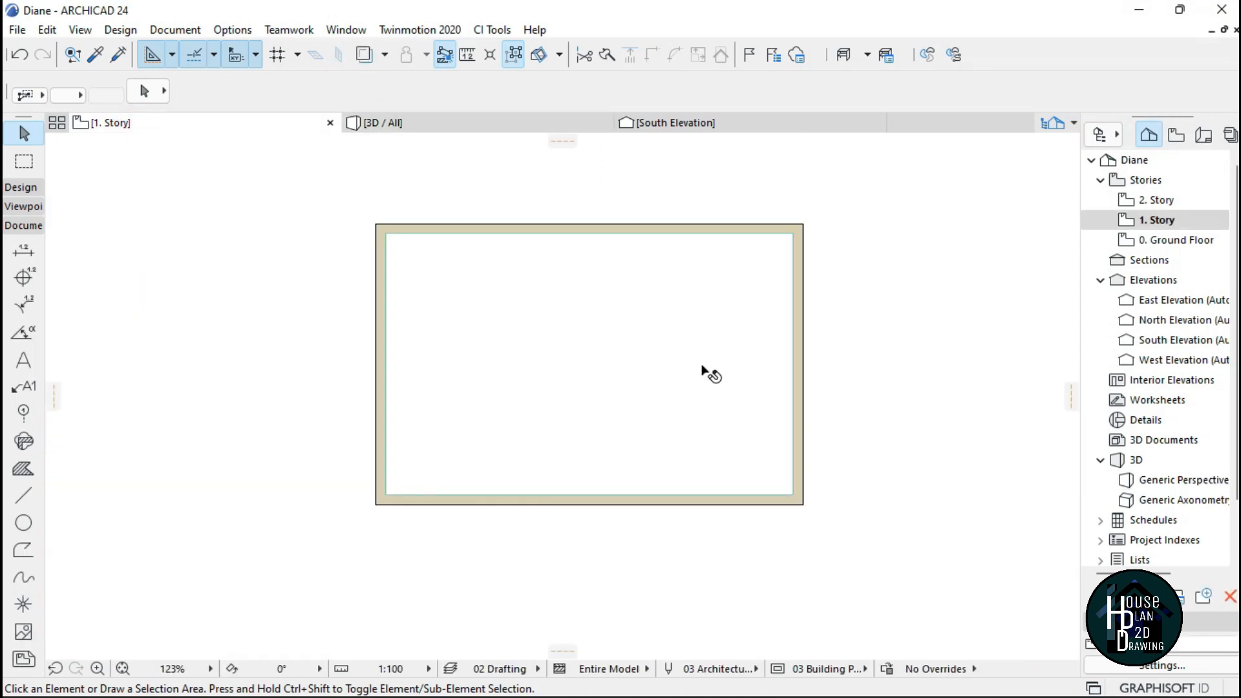
scroll(795, 372, "down", 5)
scroll(591, 413, "up", 4)
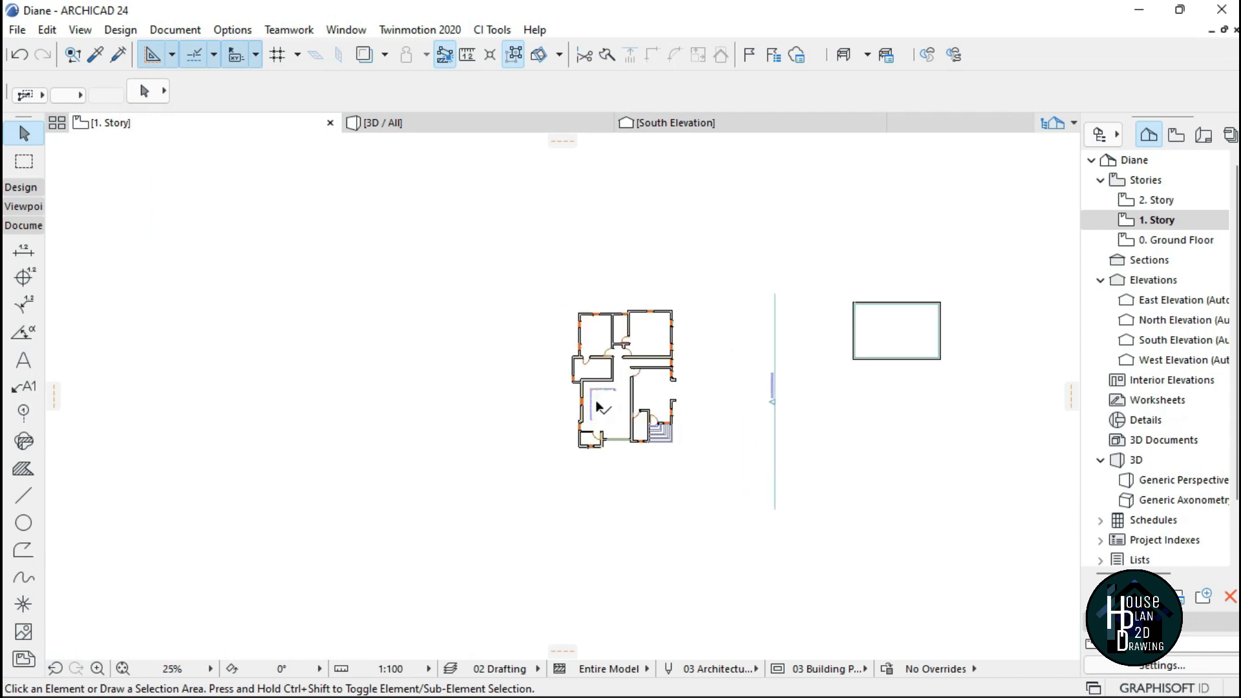
scroll(581, 330, "down", 2)
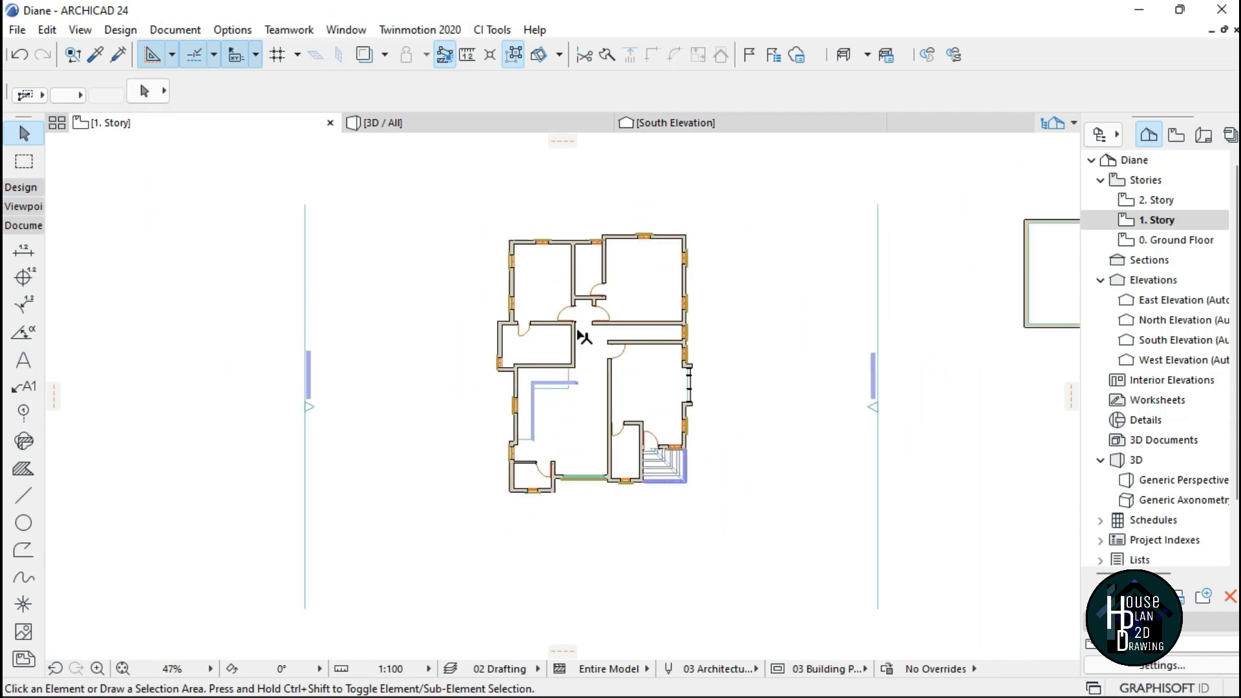
scroll(584, 362, "up", 2)
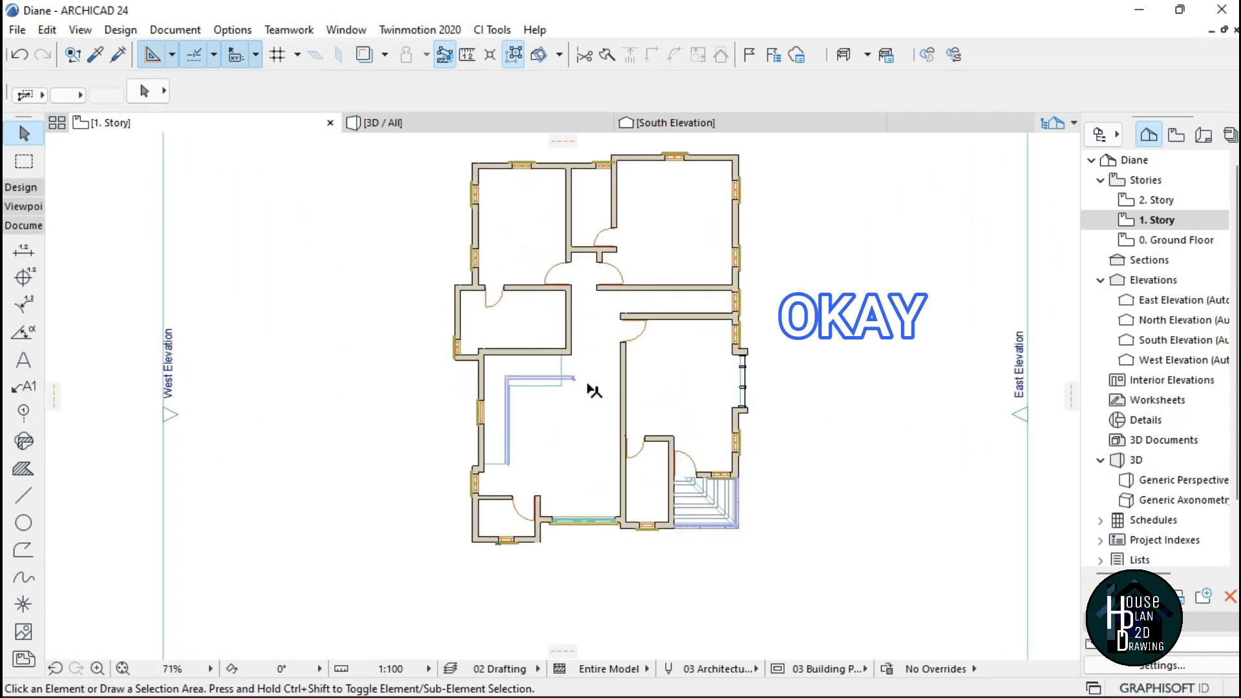
Set the Beam tool's default segment structure to the complex profile A tiii and check its shape in the preview.
left_click(21, 188)
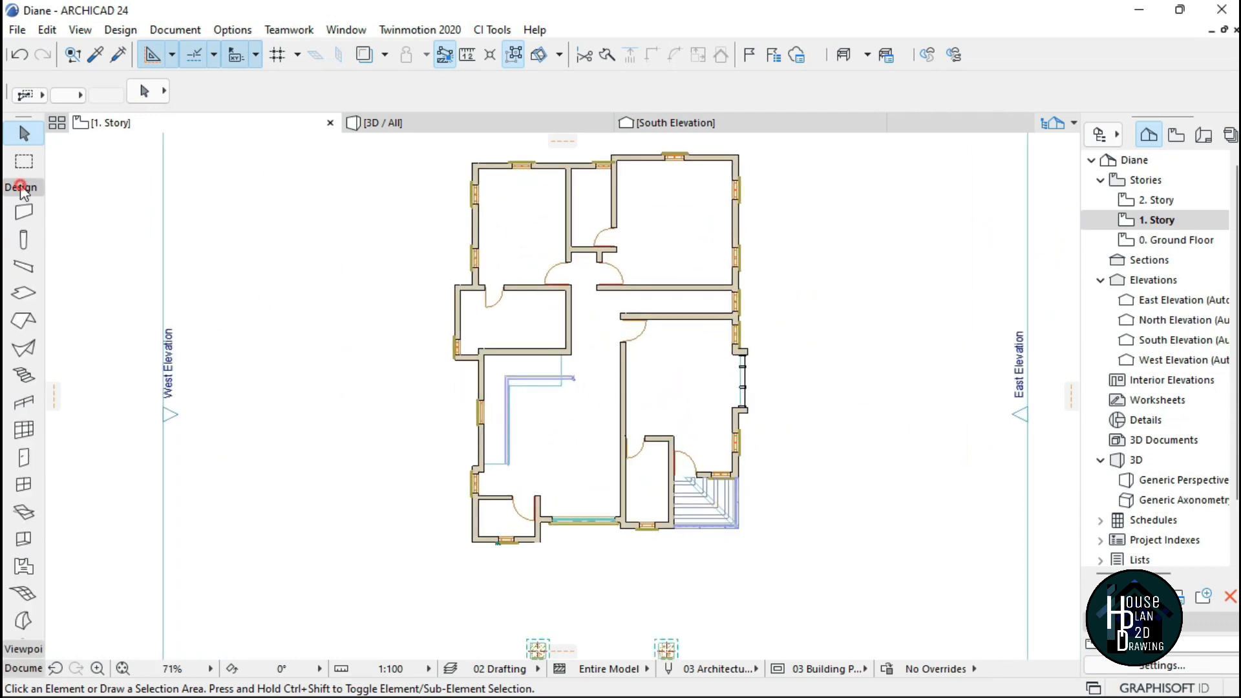
left_click(24, 268)
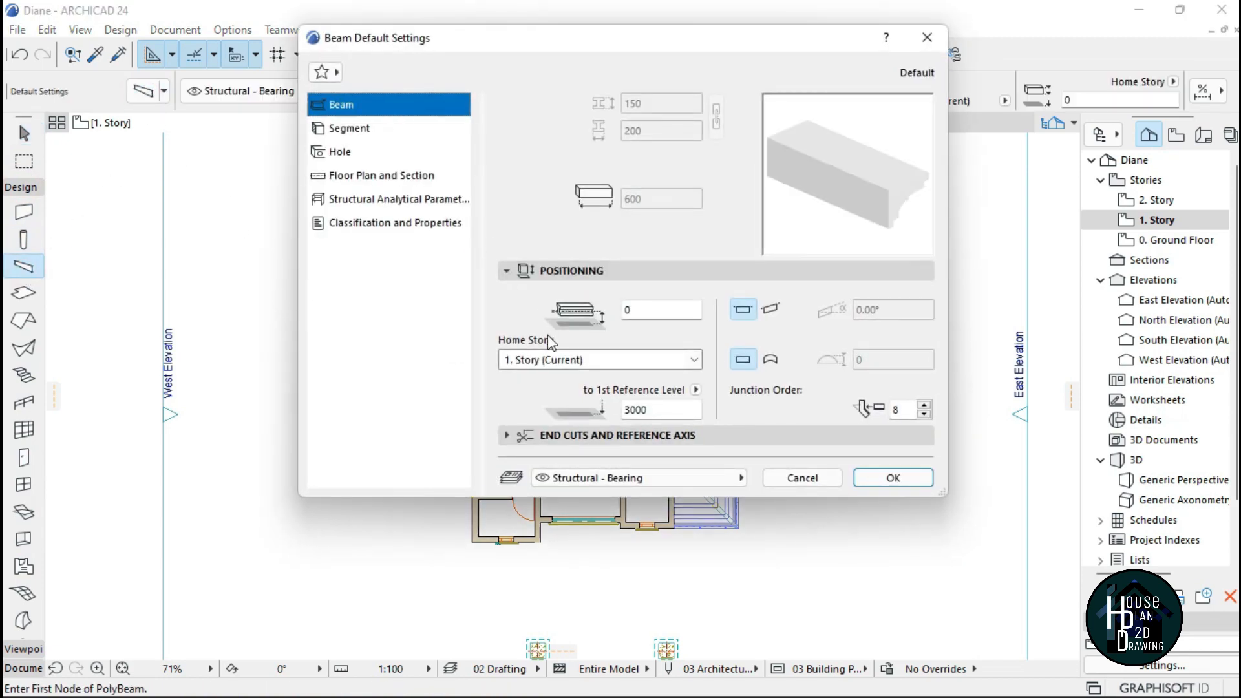
left_click(362, 132)
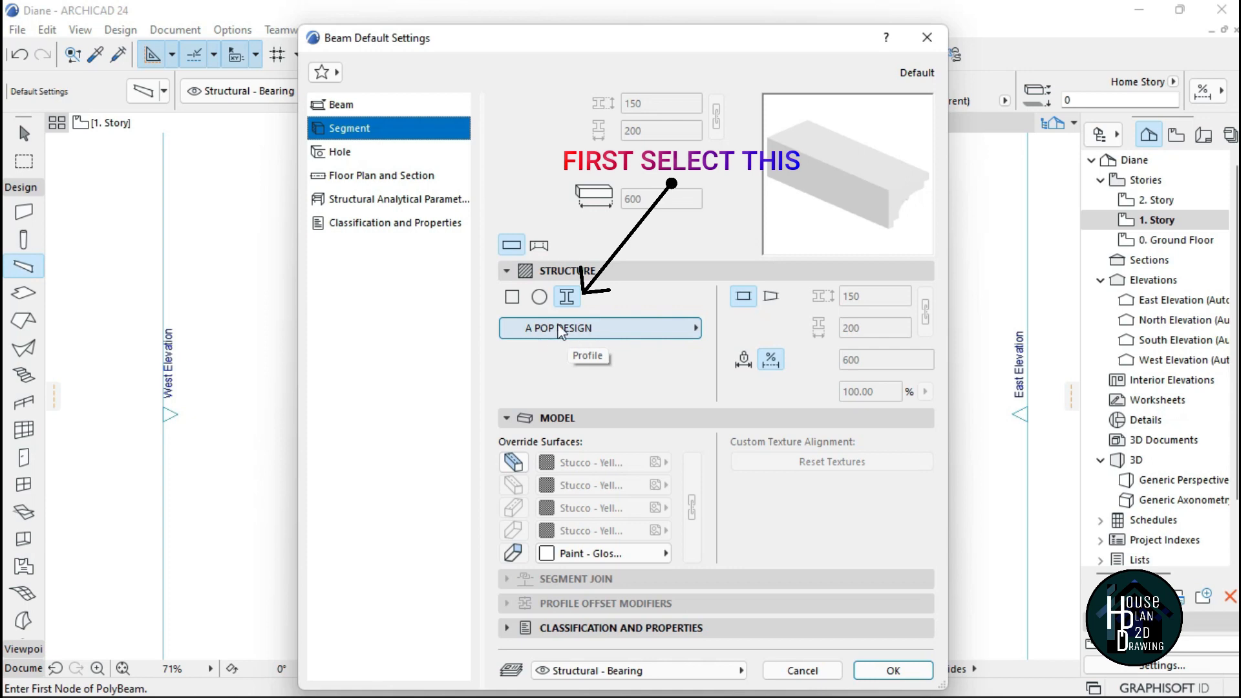
left_click(607, 327)
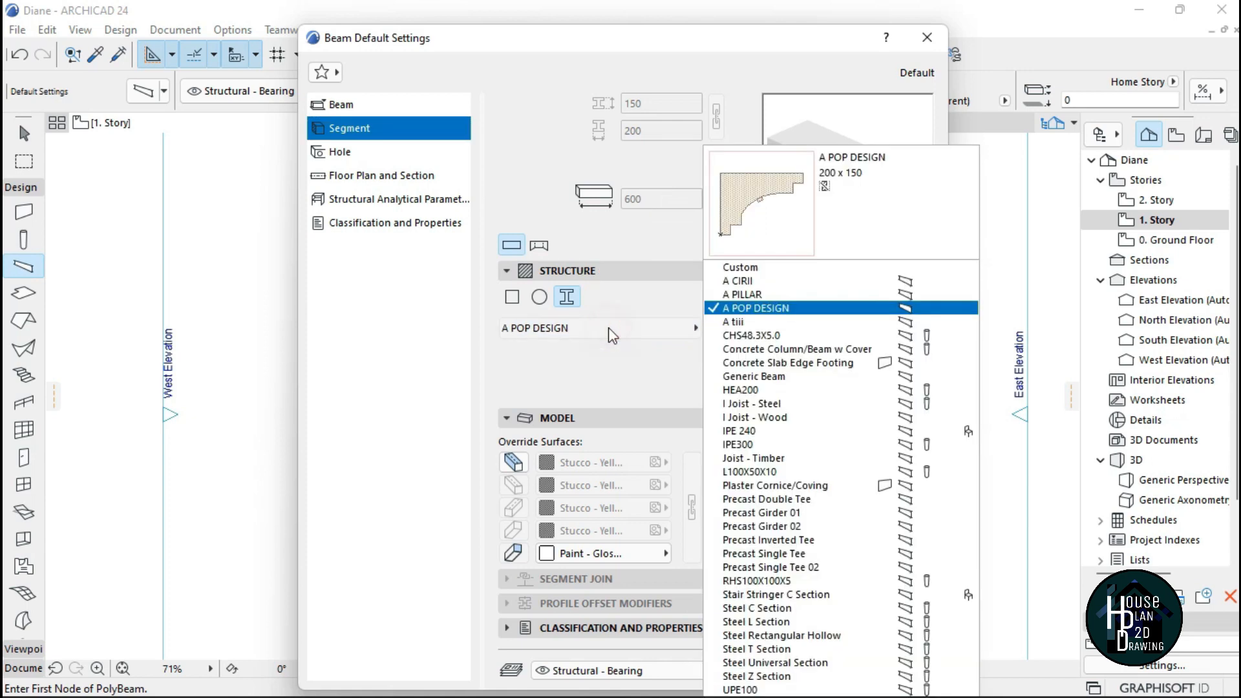
left_click(758, 321)
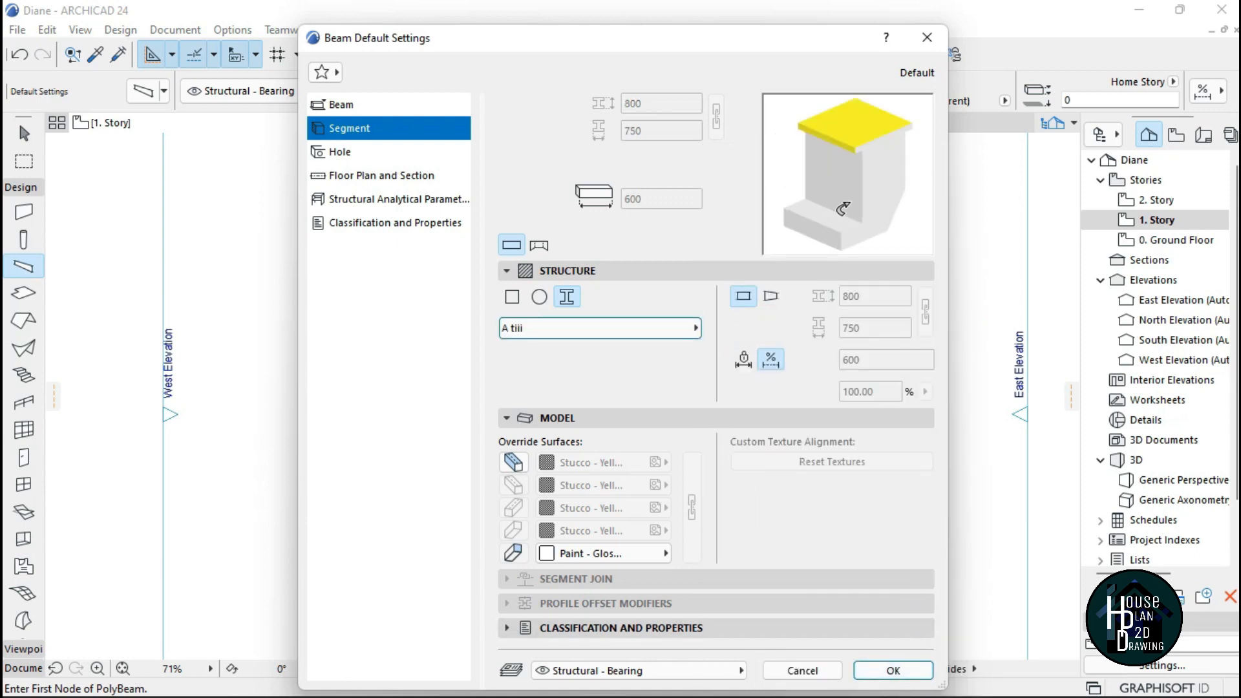
left_click_drag(860, 201, 803, 208)
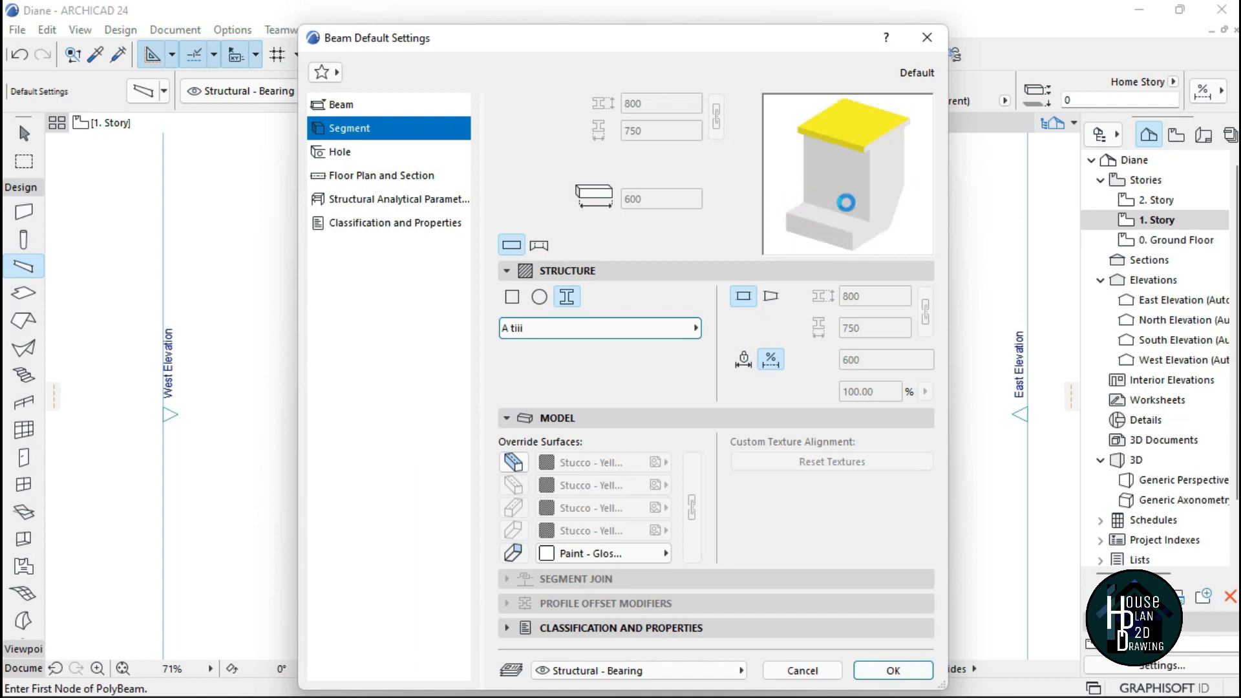
left_click_drag(890, 183, 897, 187)
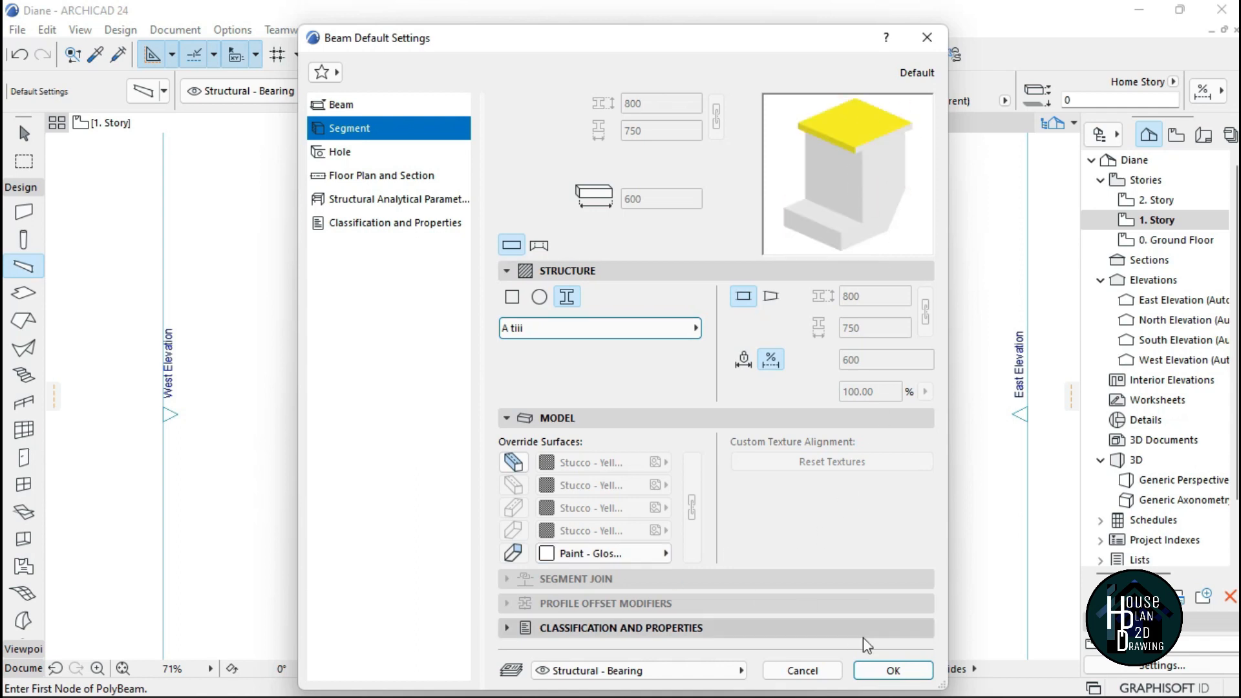
left_click(892, 671)
Start a chained beam with the A tiii profile at the outer upper-right corner of the house walls.
scroll(609, 319, "down", 3)
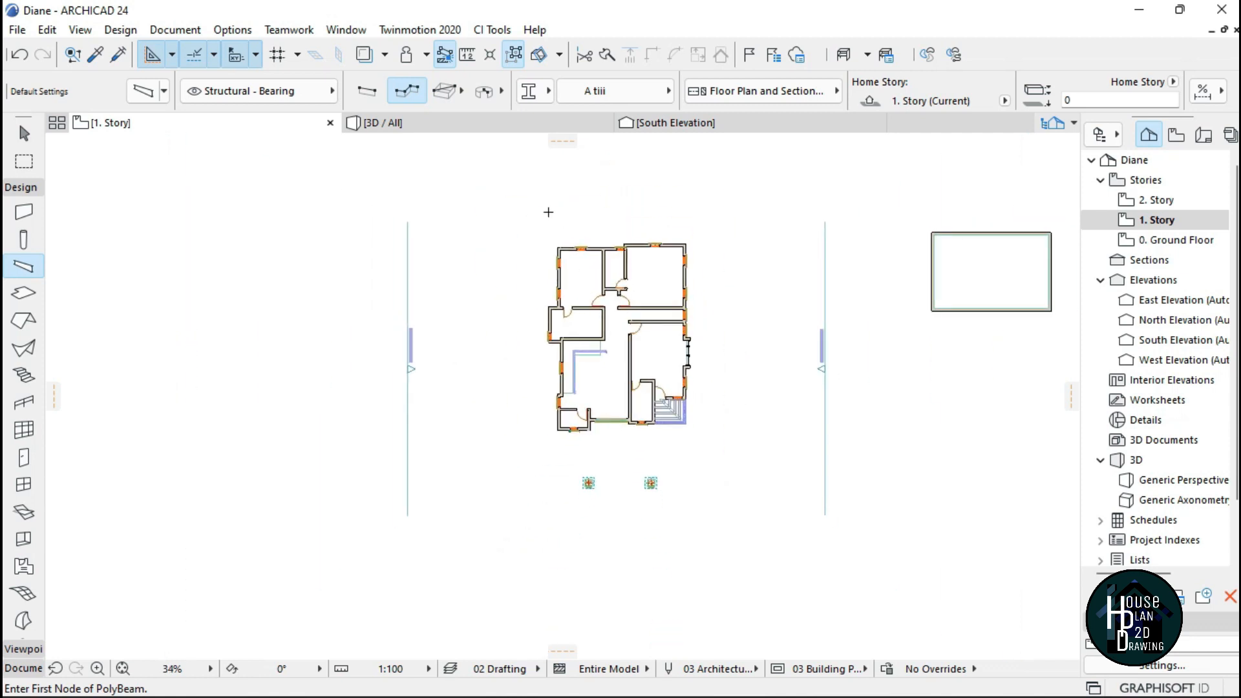
scroll(549, 215, "up", 4)
scroll(585, 333, "up", 3)
scroll(586, 336, "down", 3)
scroll(769, 252, "up", 3)
scroll(662, 322, "up", 3)
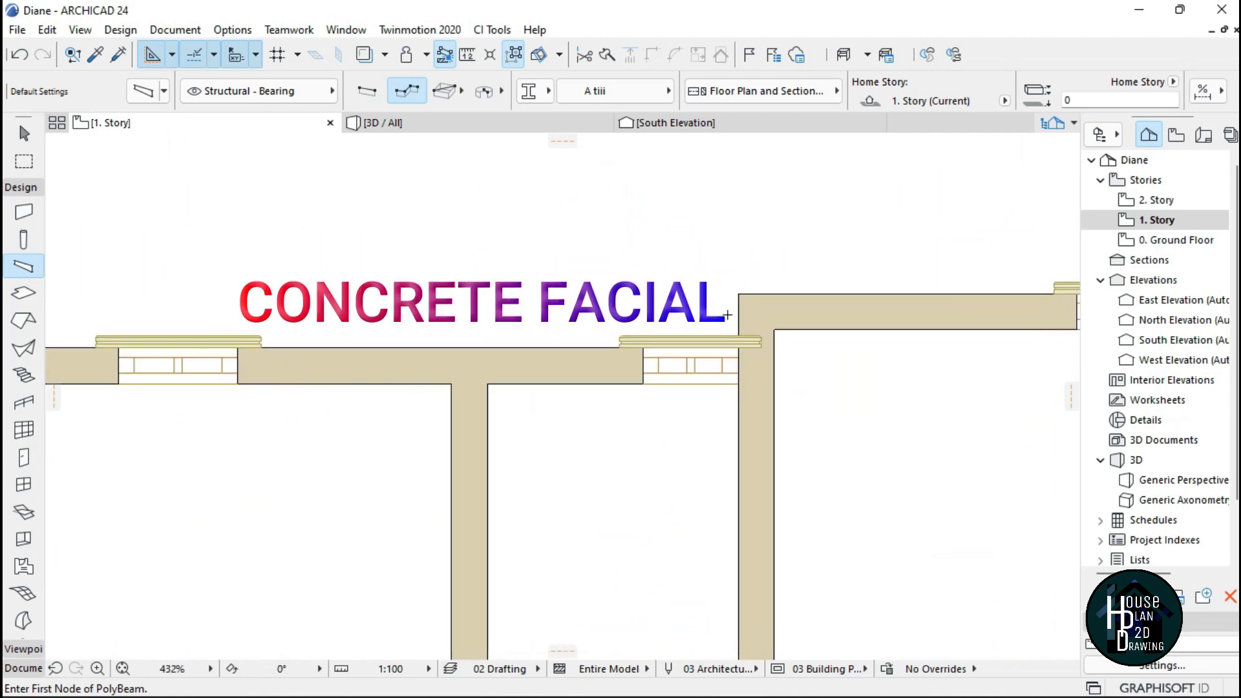
scroll(907, 275, "down", 4)
scroll(907, 275, "up", 5)
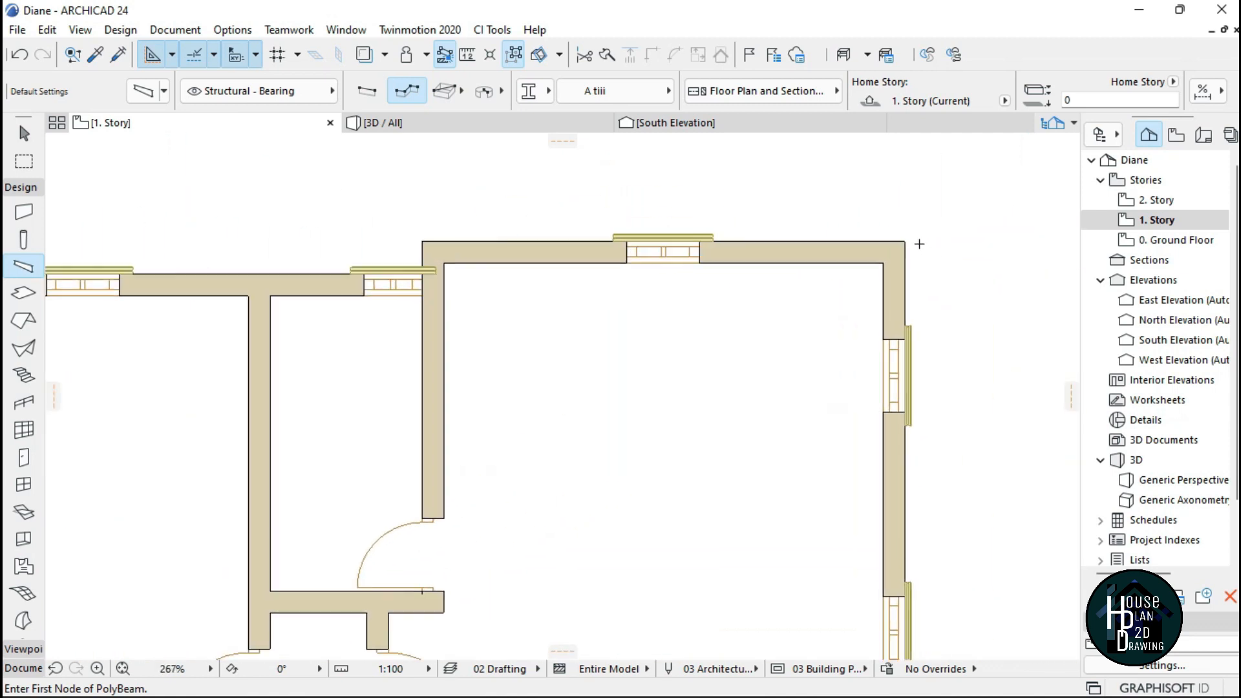
left_click(898, 240)
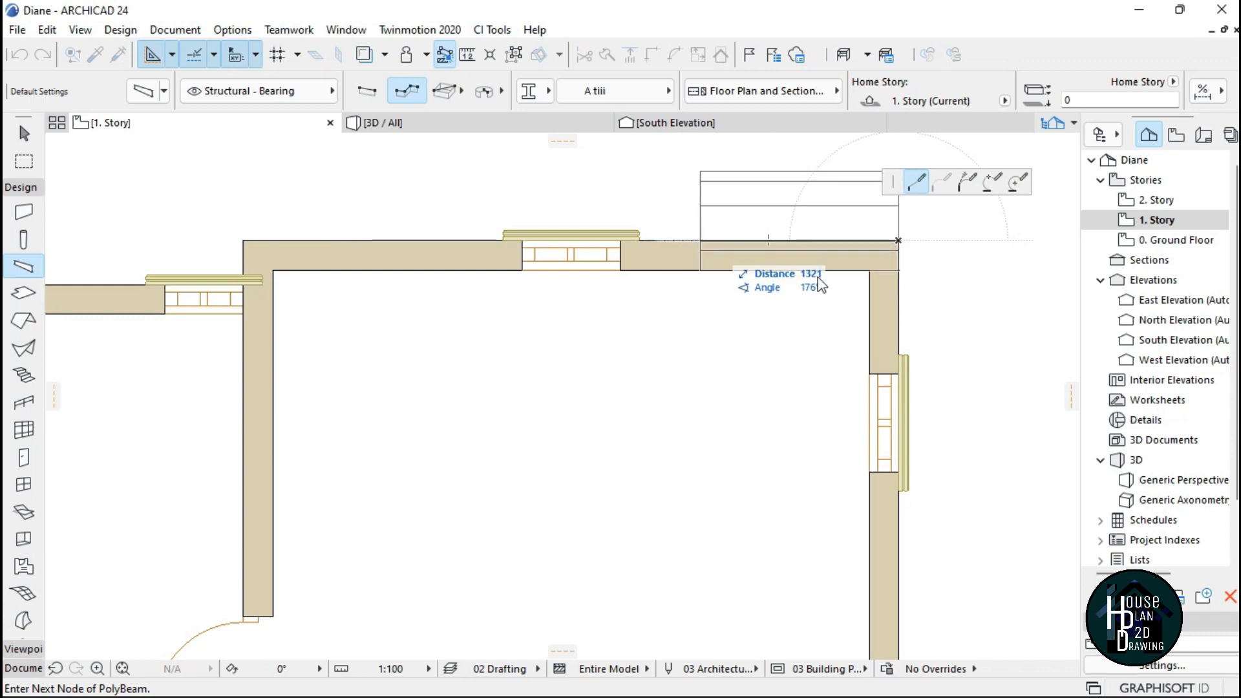
Trace the beam along the outer face of the upper-right room's top wall and down its offset to the adjoining wall.
scroll(711, 265, "down", 5)
scroll(779, 271, "up", 6)
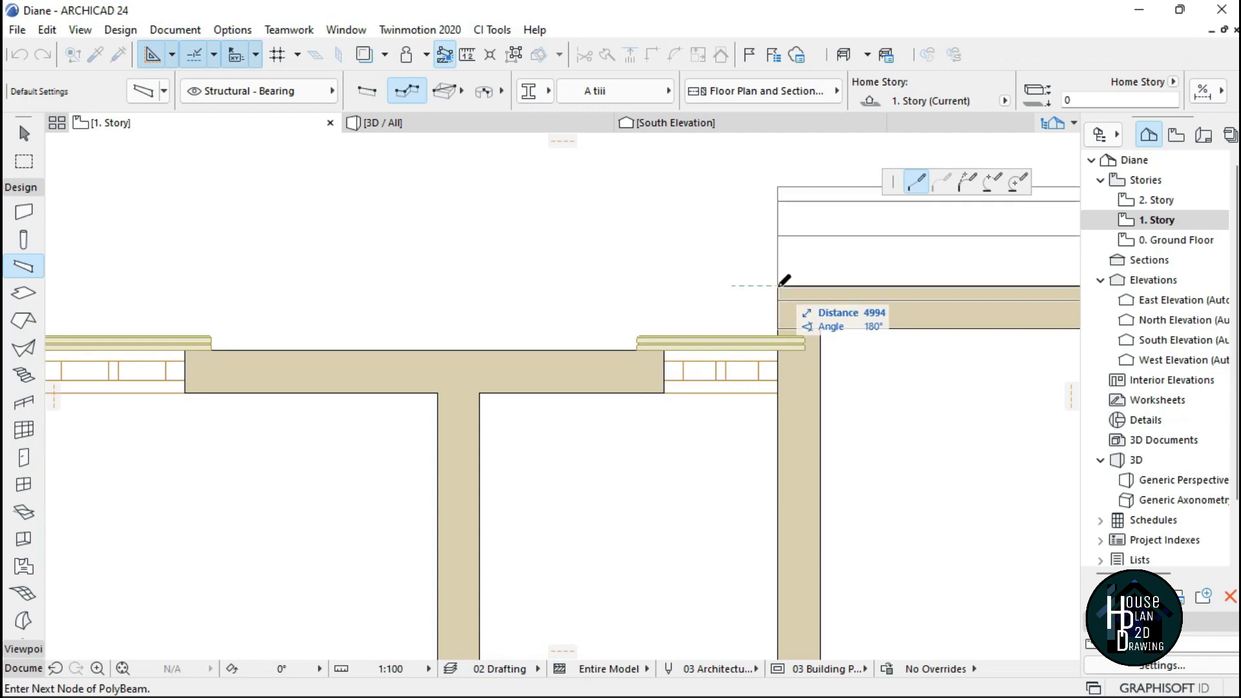
left_click(778, 285)
left_click(779, 351)
Continue the beam around the house's upper-left corner, down the outer wall and around the projecting left room to its lower-left corner.
scroll(827, 285, "down", 5)
scroll(642, 271, "up", 4)
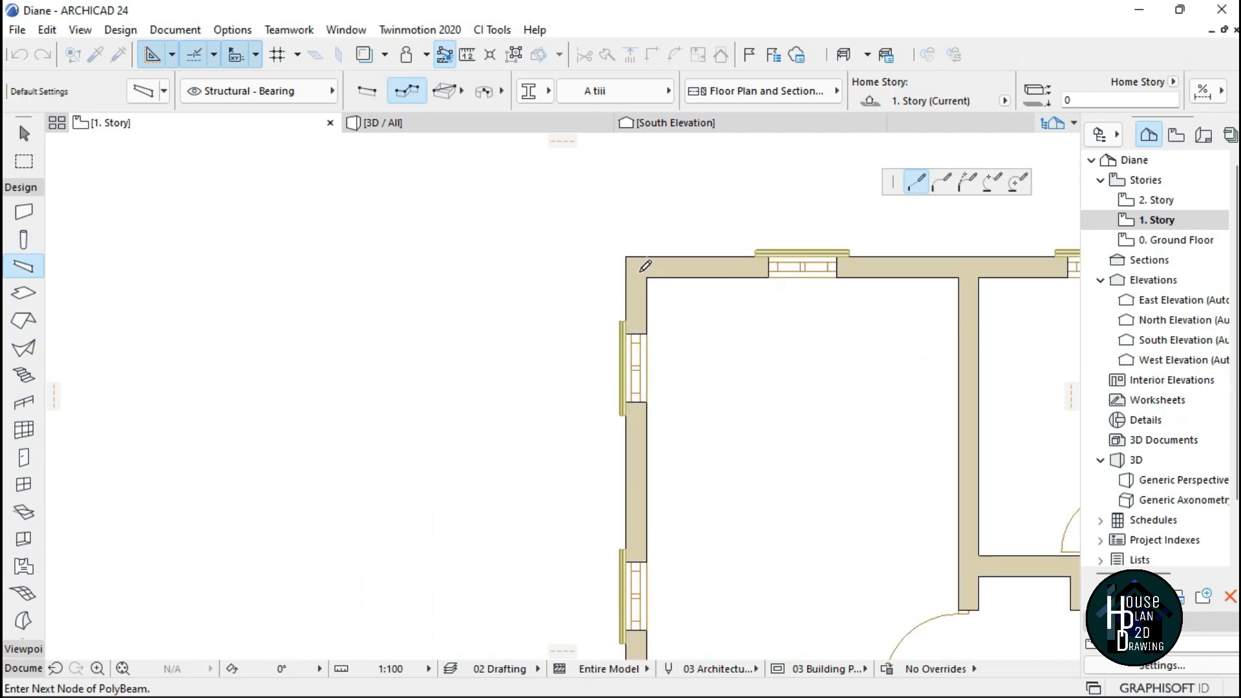
scroll(621, 246, "down", 4)
scroll(601, 336, "up", 4)
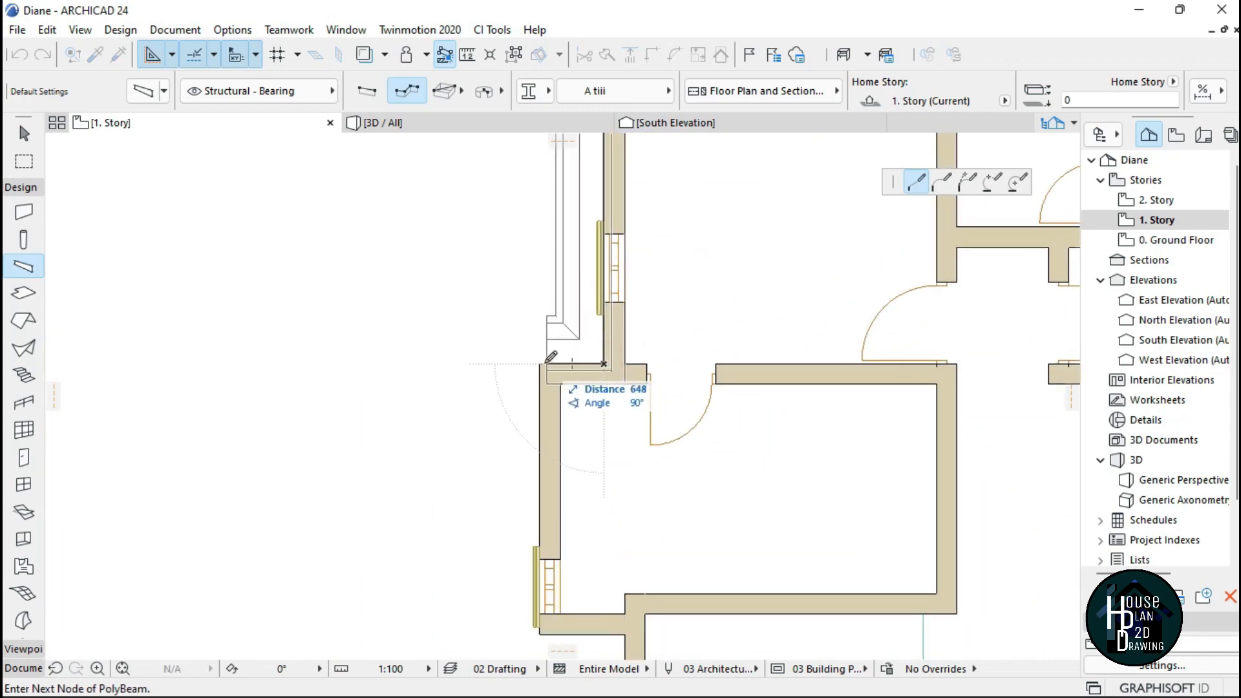
scroll(551, 357, "down", 4)
scroll(463, 270, "up", 4)
left_click(456, 278)
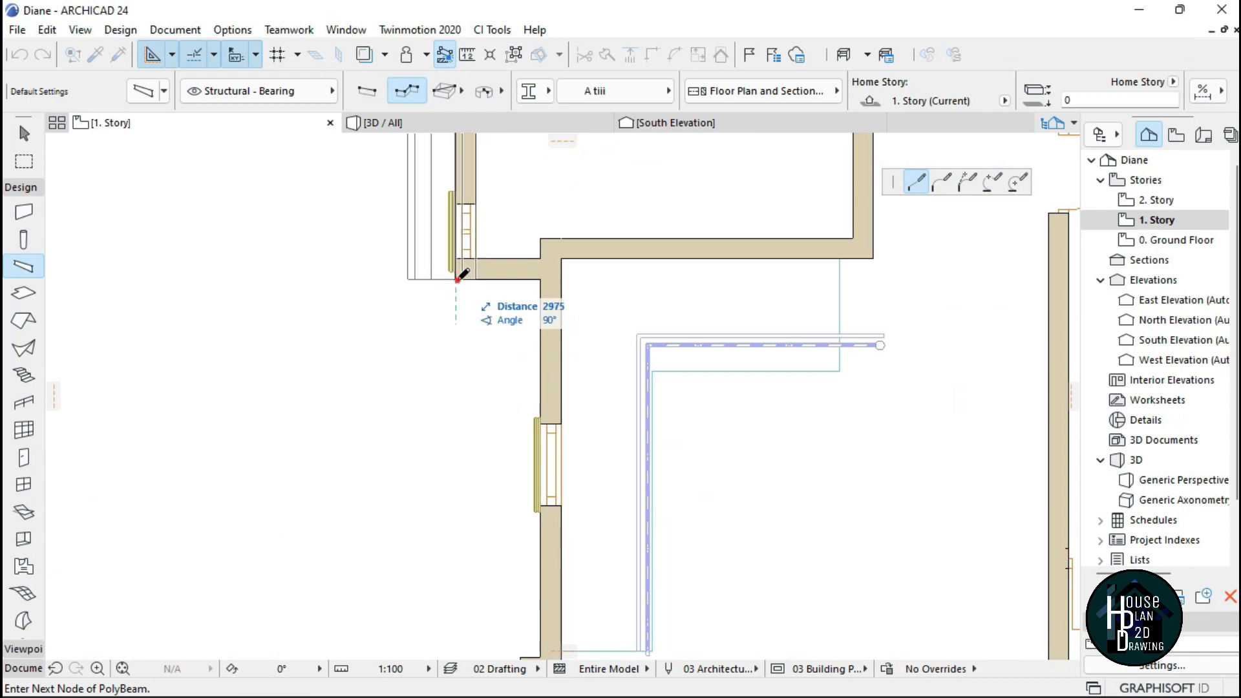
Run the beam under the projecting room, down the recessed left wall and around to the lower-left room's outer bottom corner.
left_click(541, 279)
scroll(541, 279, "down", 4)
scroll(541, 374, "up", 5)
left_click(546, 278)
left_click(511, 279)
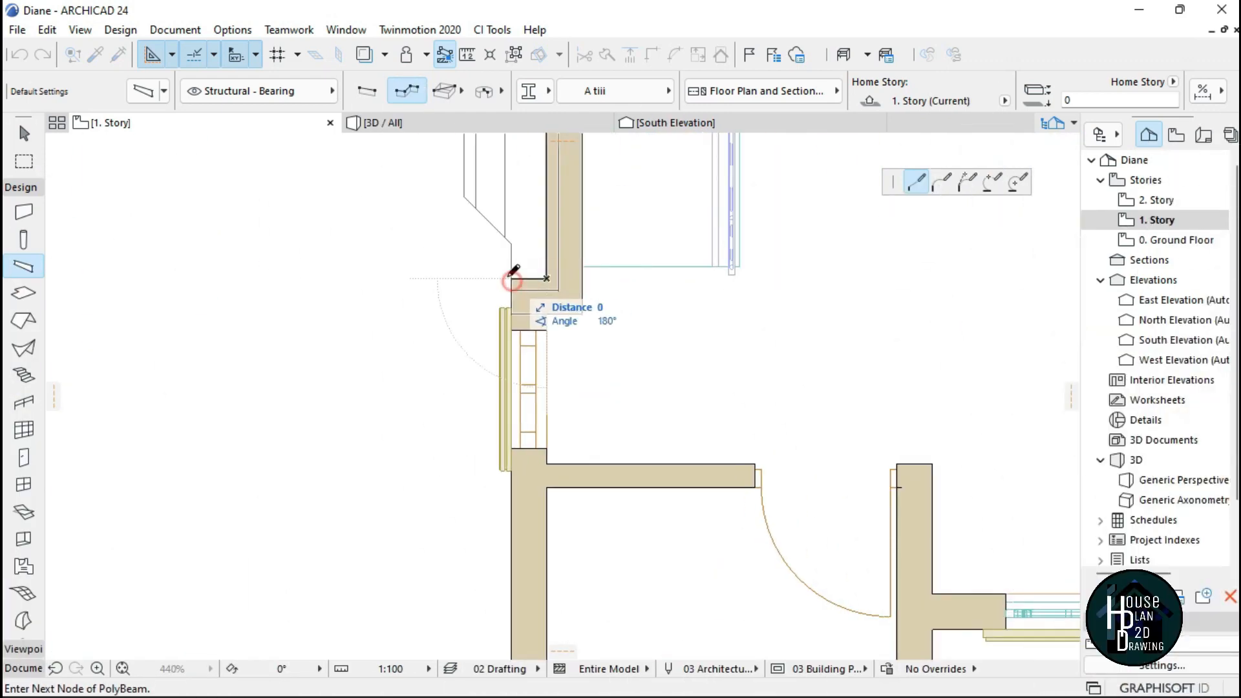
scroll(514, 271, "down", 4)
scroll(527, 508, "up", 4)
left_click(499, 517)
left_click(920, 517)
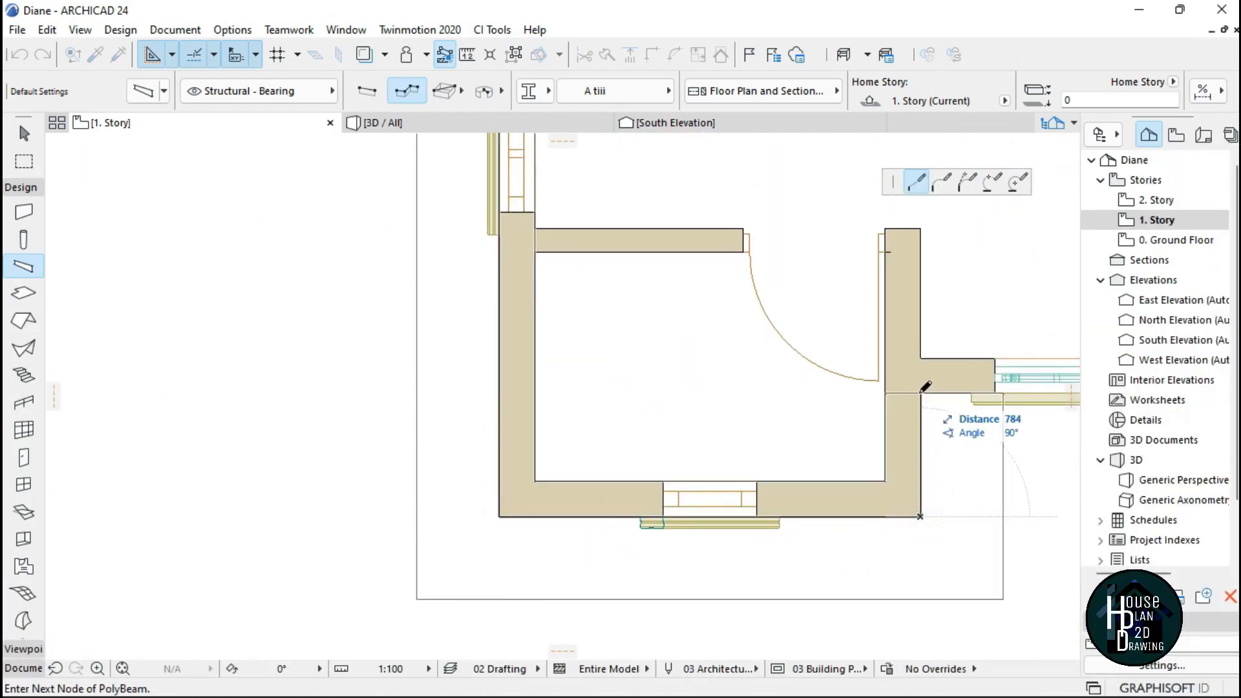
left_click(922, 387)
scroll(597, 401, "down", 4)
key("BackSpace")
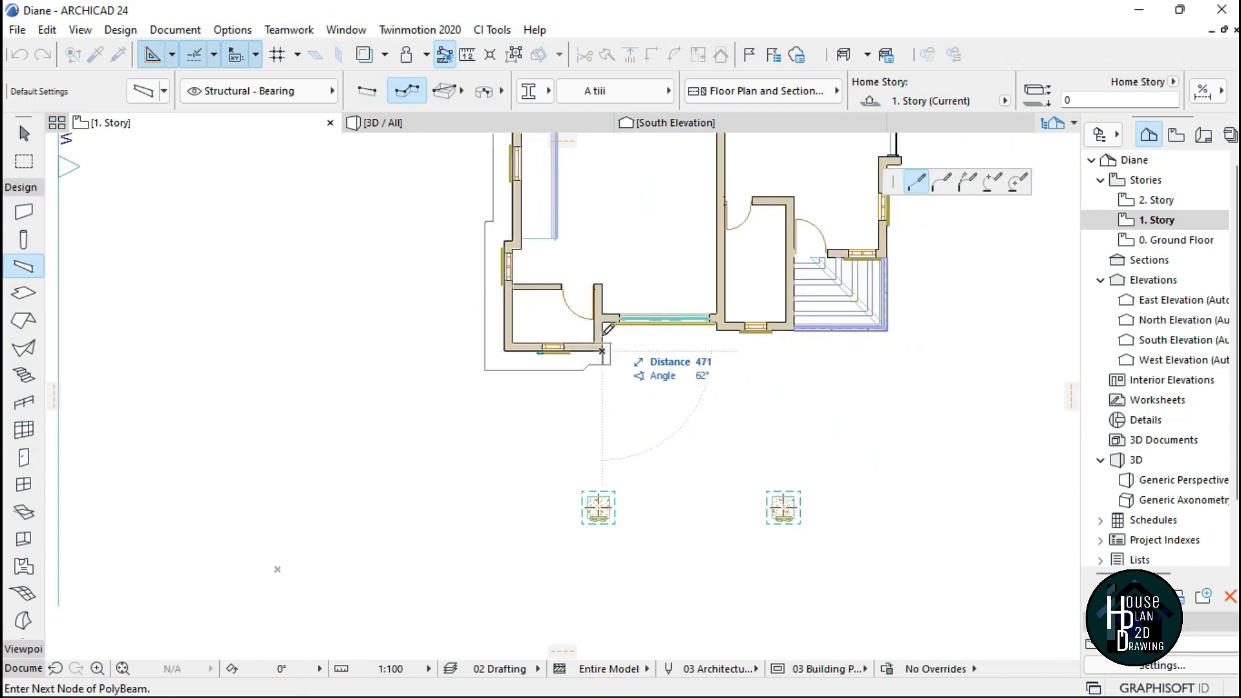
scroll(606, 337, "up", 4)
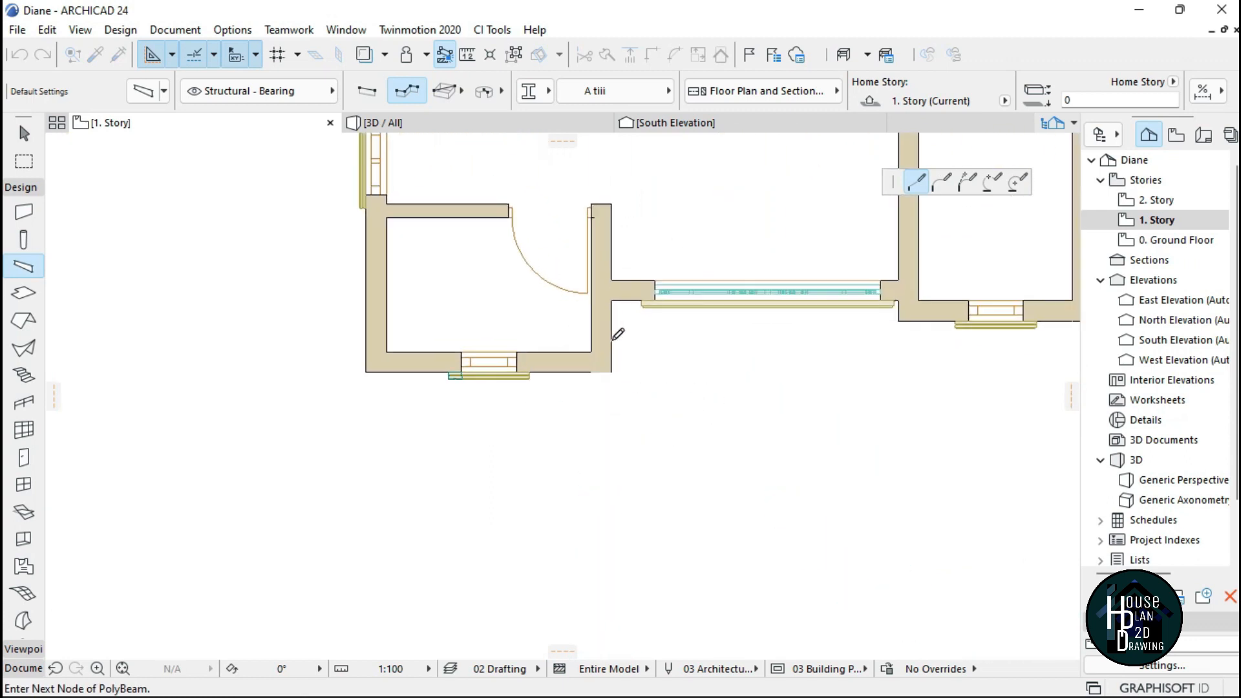
left_click(616, 282)
scroll(616, 282, "down", 3)
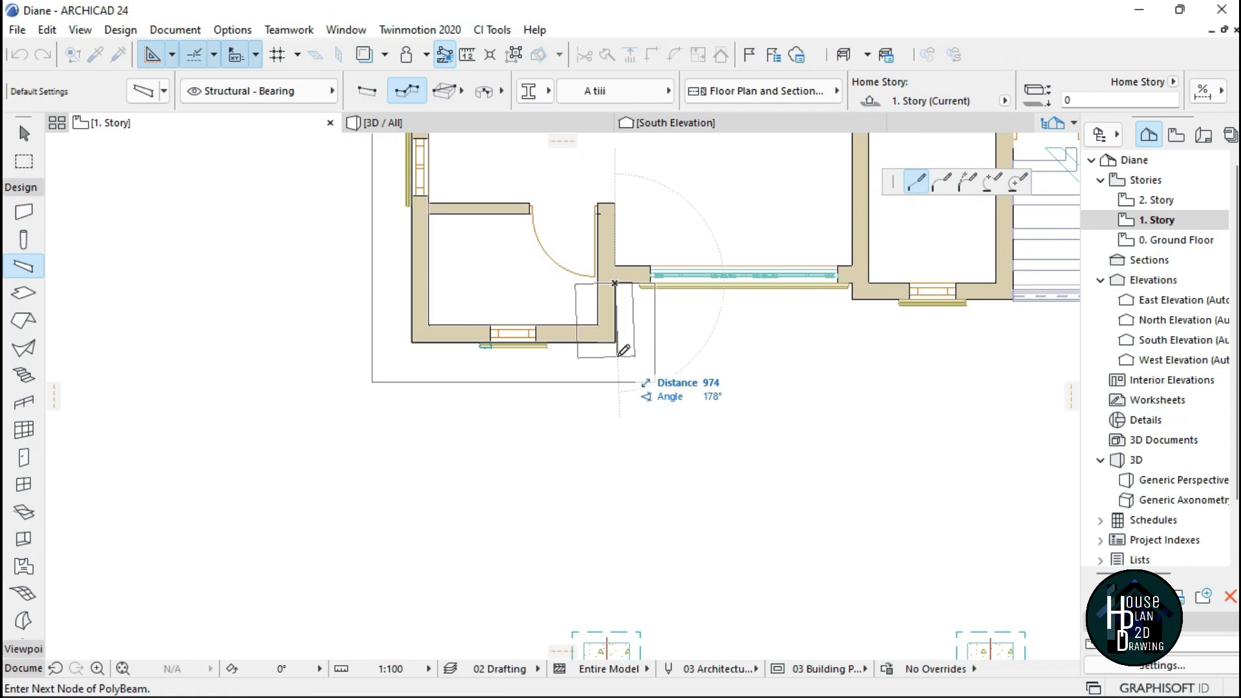
key("BackSpace")
scroll(624, 363, "down", 3)
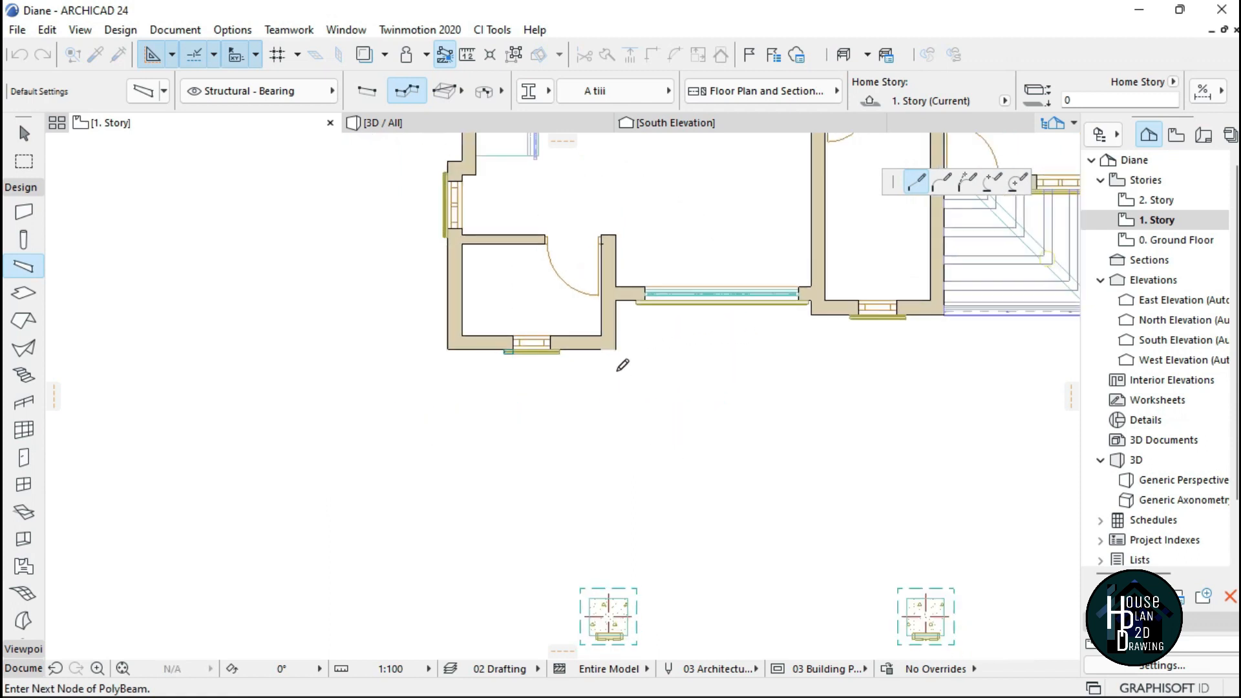
Extend the beam along the lower-left room's bottom wall to align with the left column, and down to that column's lower-left corner.
scroll(615, 463, "up", 2)
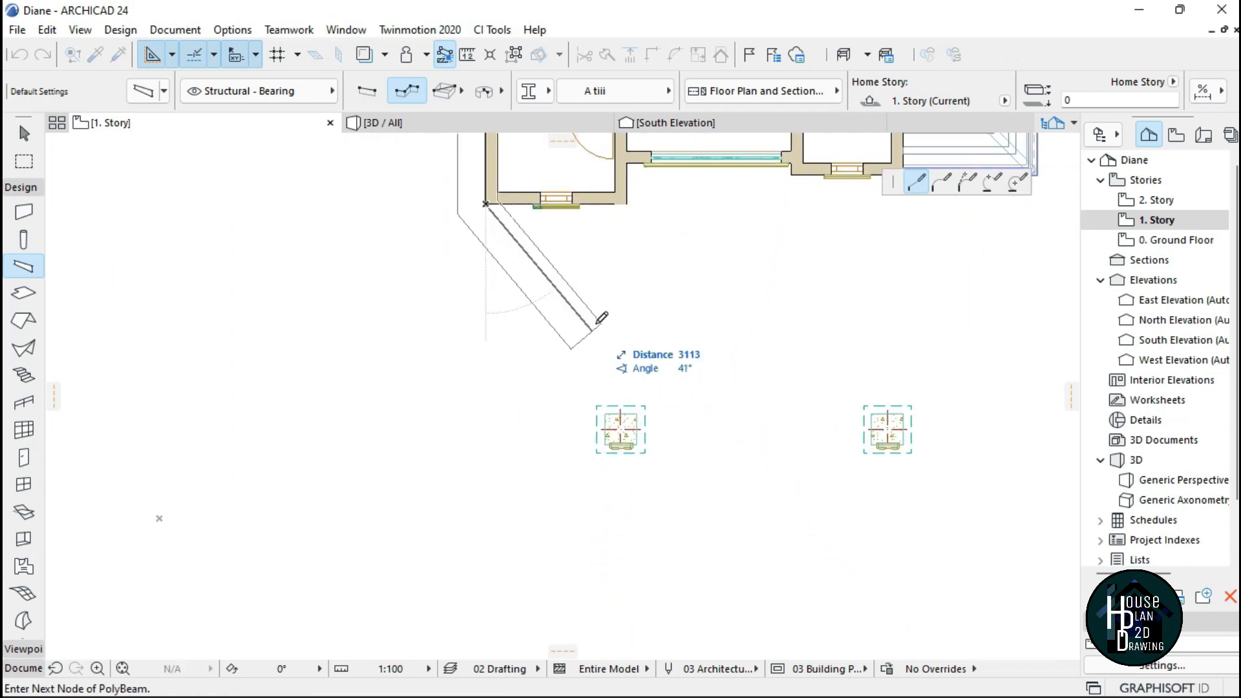
scroll(599, 356, "up", 6)
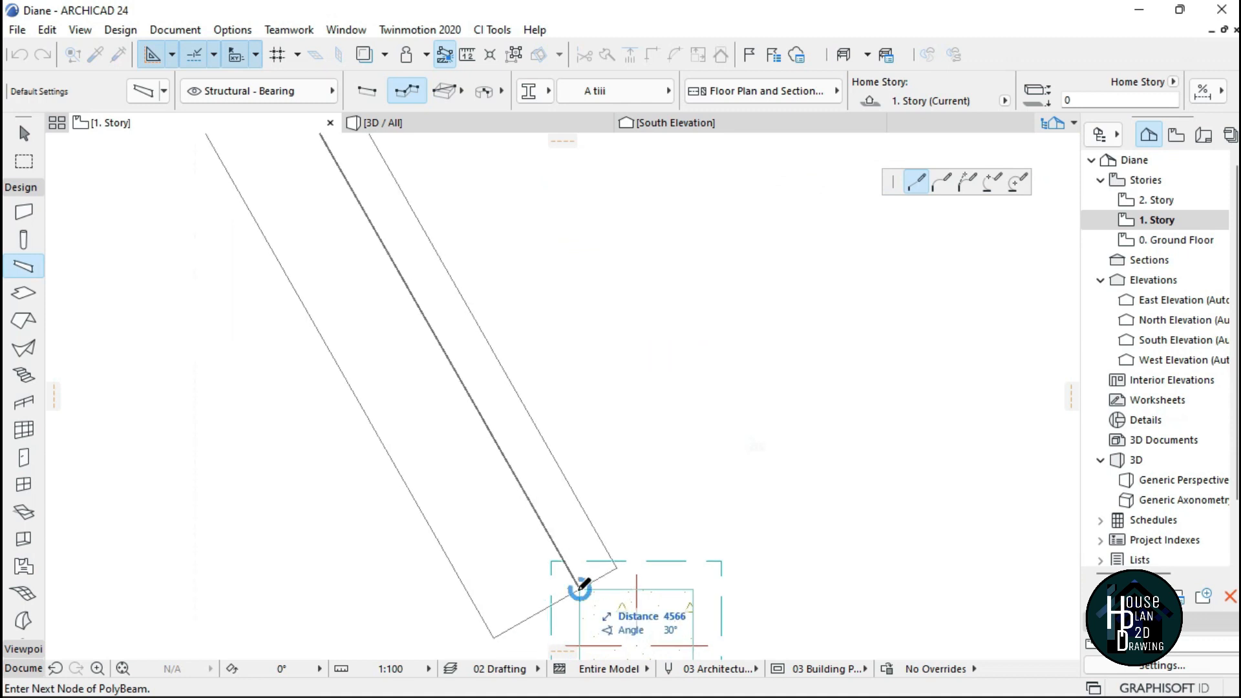
left_click(584, 585)
scroll(598, 512, "down", 4)
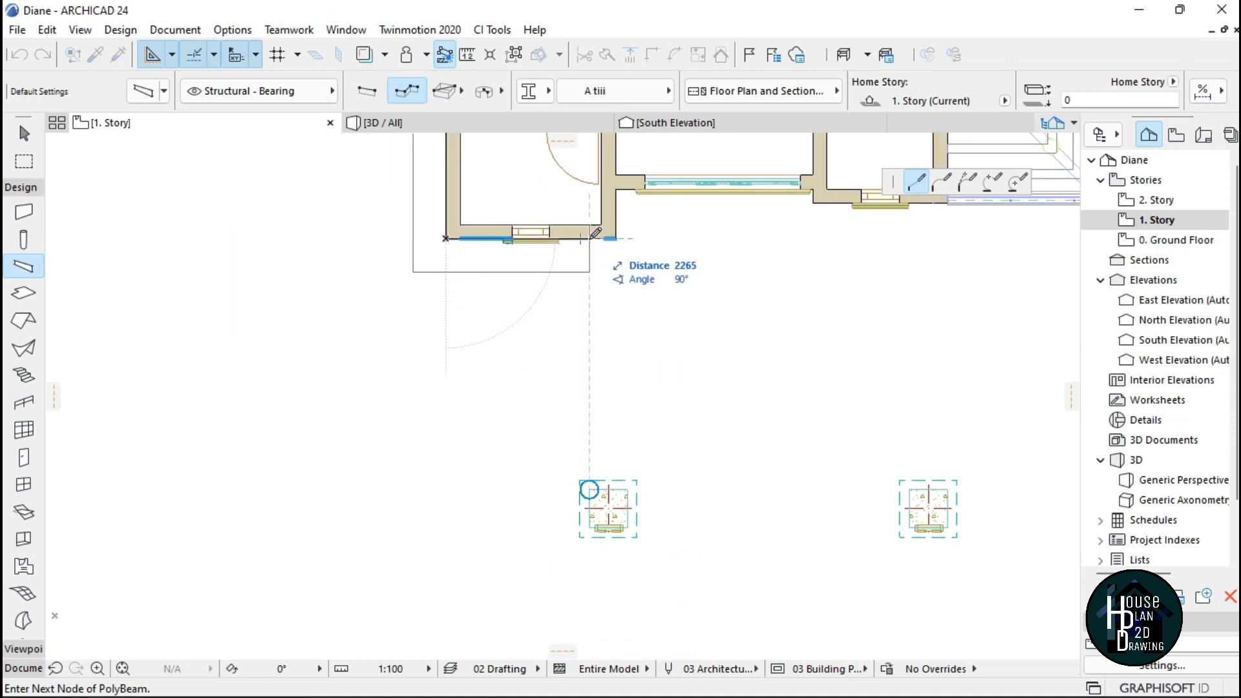
left_click(596, 233)
scroll(590, 485, "up", 2)
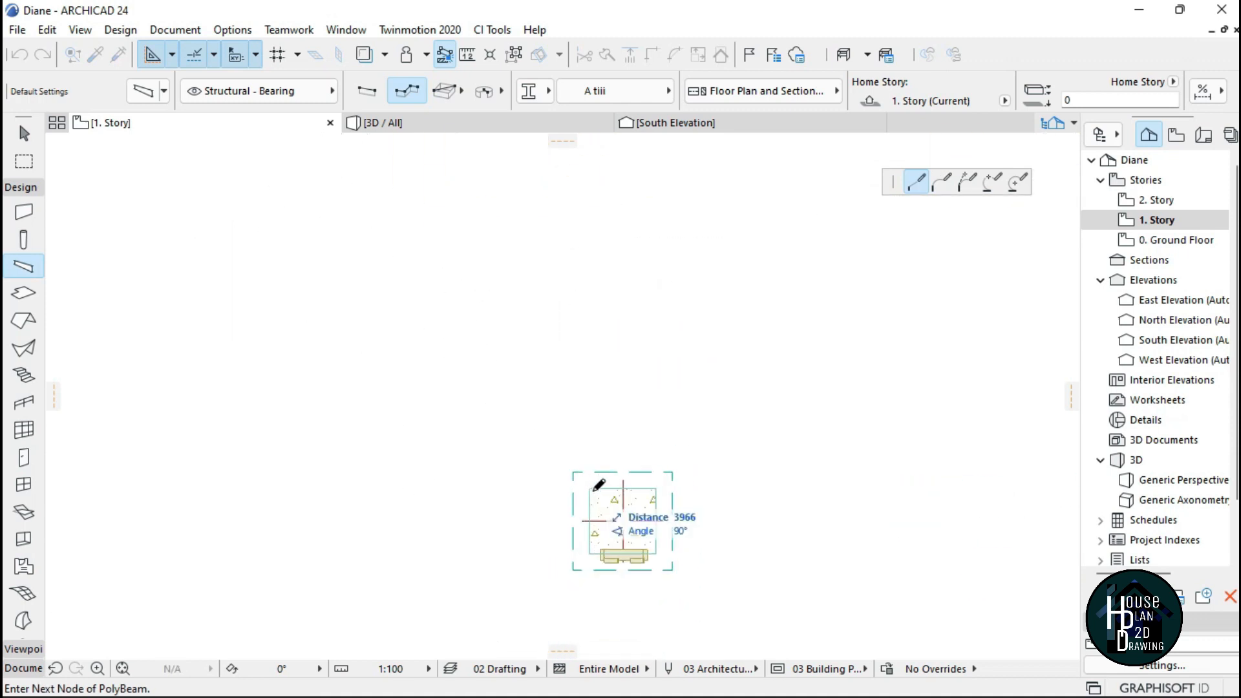
left_click(591, 554)
Carry the beam across to the right column's lower-right corner and up to the wall corner beside the staircase.
scroll(591, 554, "down", 4)
scroll(701, 509, "up", 6)
left_click(720, 503)
scroll(715, 507, "down", 3)
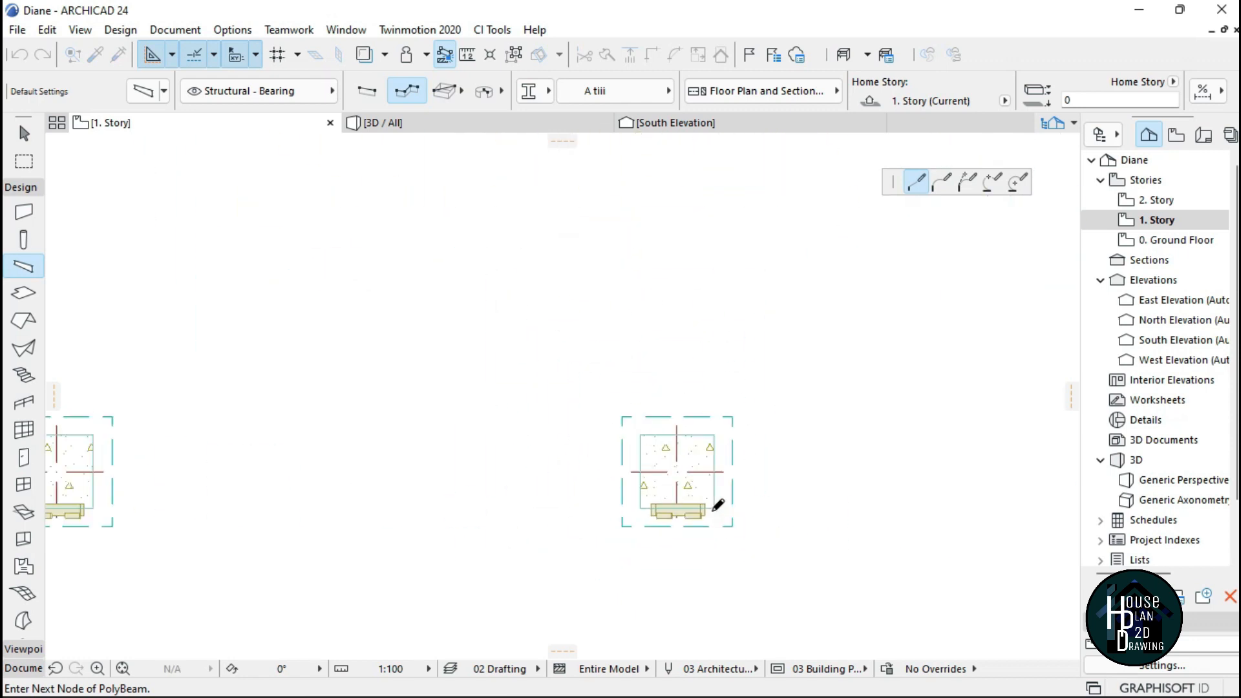
scroll(718, 504, "down", 3)
scroll(696, 285, "up", 5)
scroll(726, 222, "down", 2)
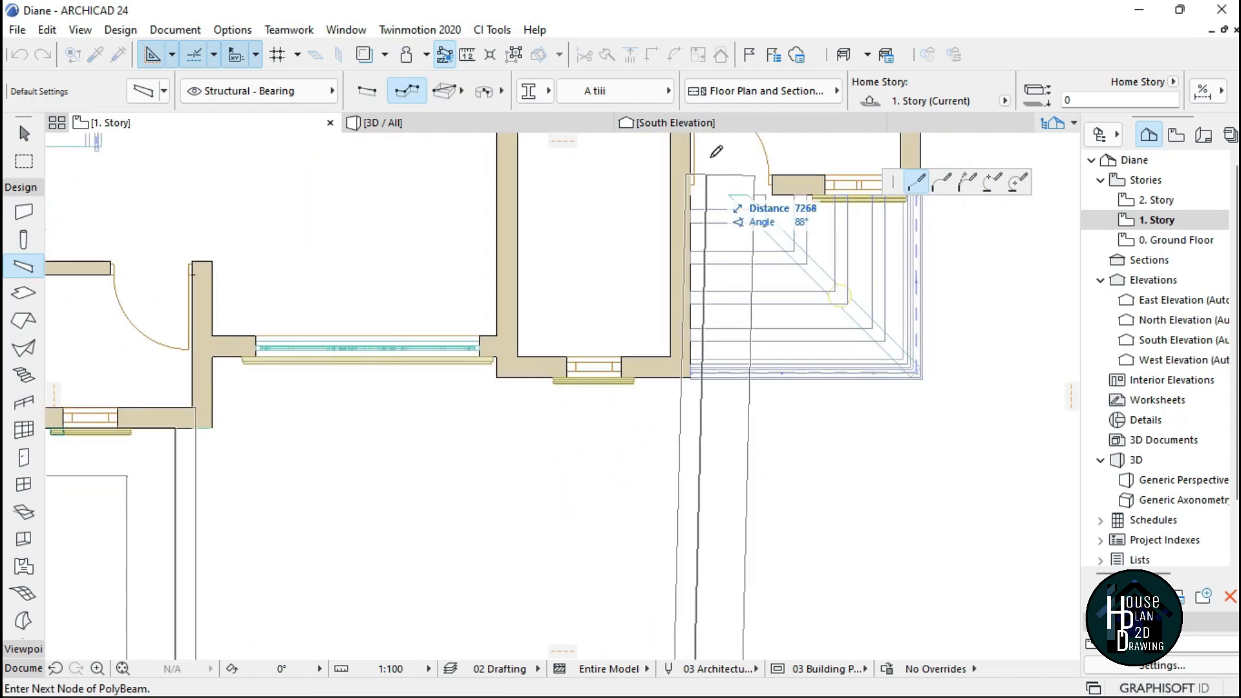
scroll(717, 152, "up", 4)
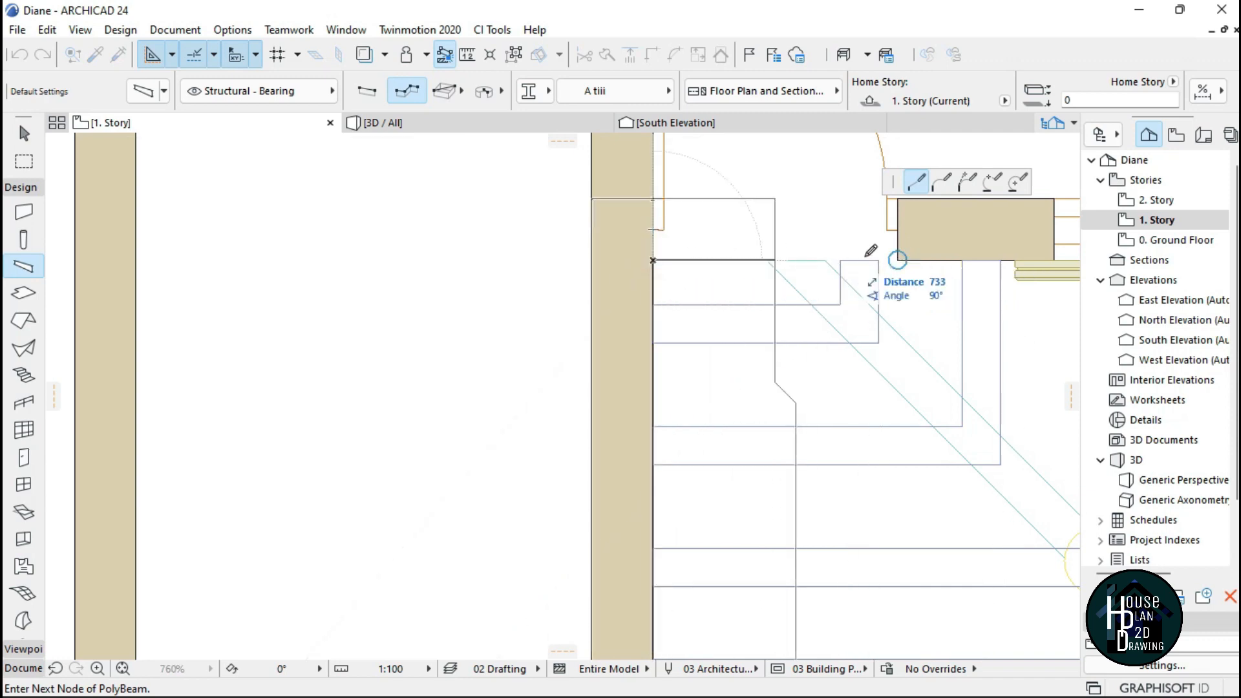
Trace the beam past the staircase to the right outer wall, up it and around the projecting glazed bay.
scroll(715, 291, "down", 3)
scroll(809, 284, "up", 3)
scroll(809, 284, "up", 1)
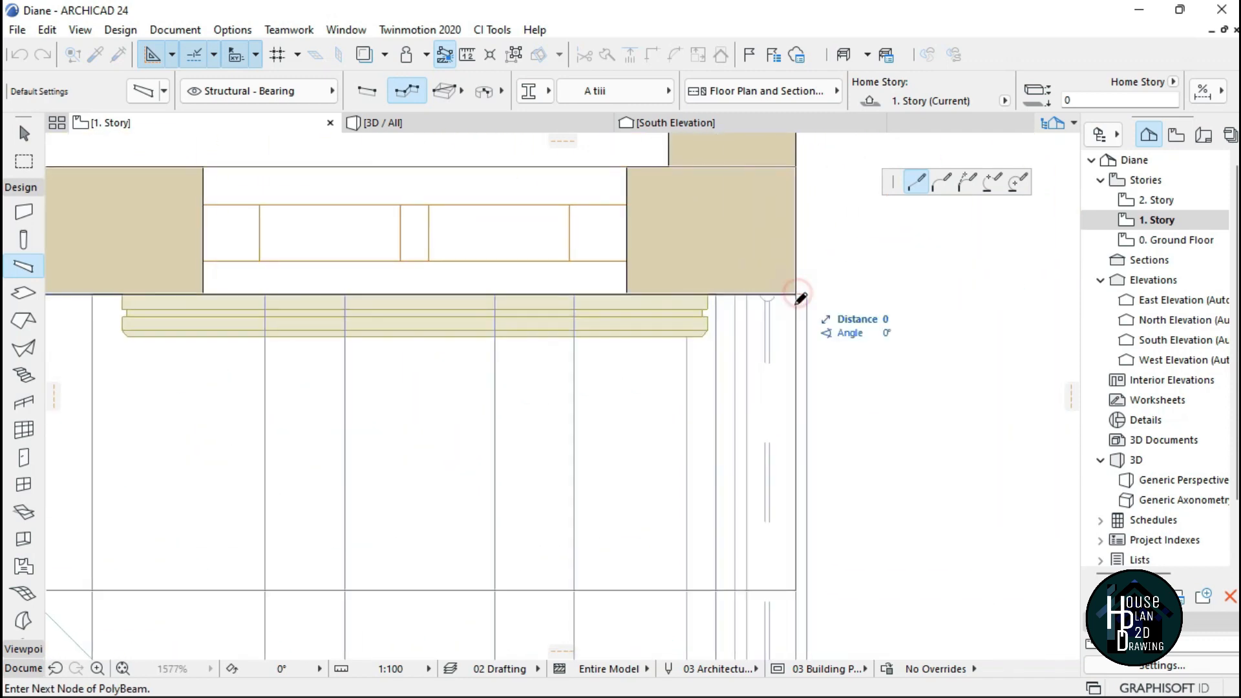
scroll(808, 245, "down", 5)
scroll(789, 166, "up", 4)
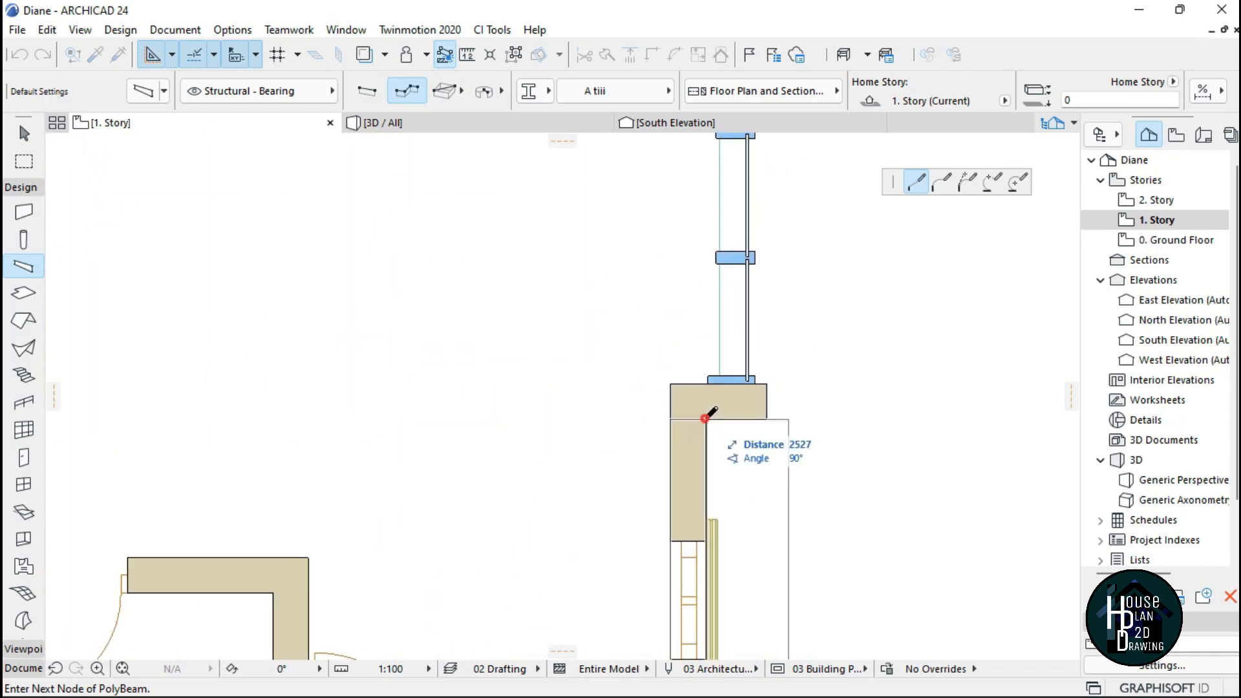
scroll(771, 409, "down", 3)
scroll(779, 361, "up", 2)
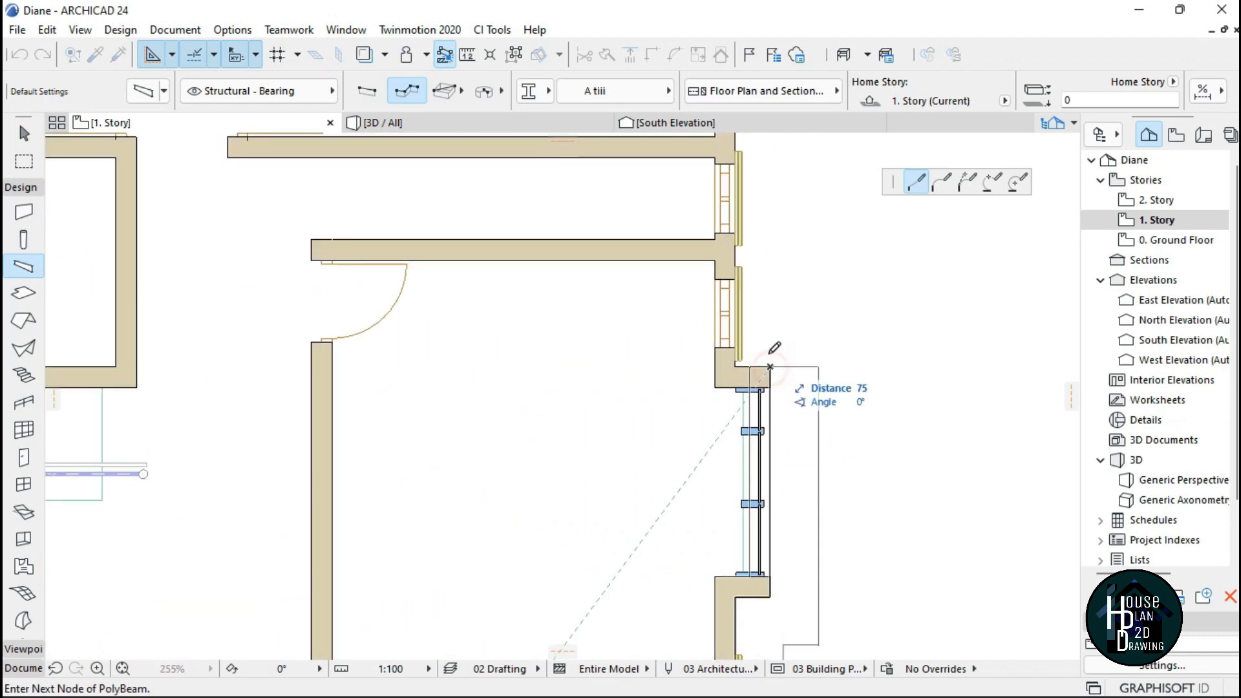
scroll(640, 411, "up", 3)
left_click(632, 427)
Close the beam outline at its starting upper-right wall corner and leave the Beam tool.
scroll(666, 476, "down", 8)
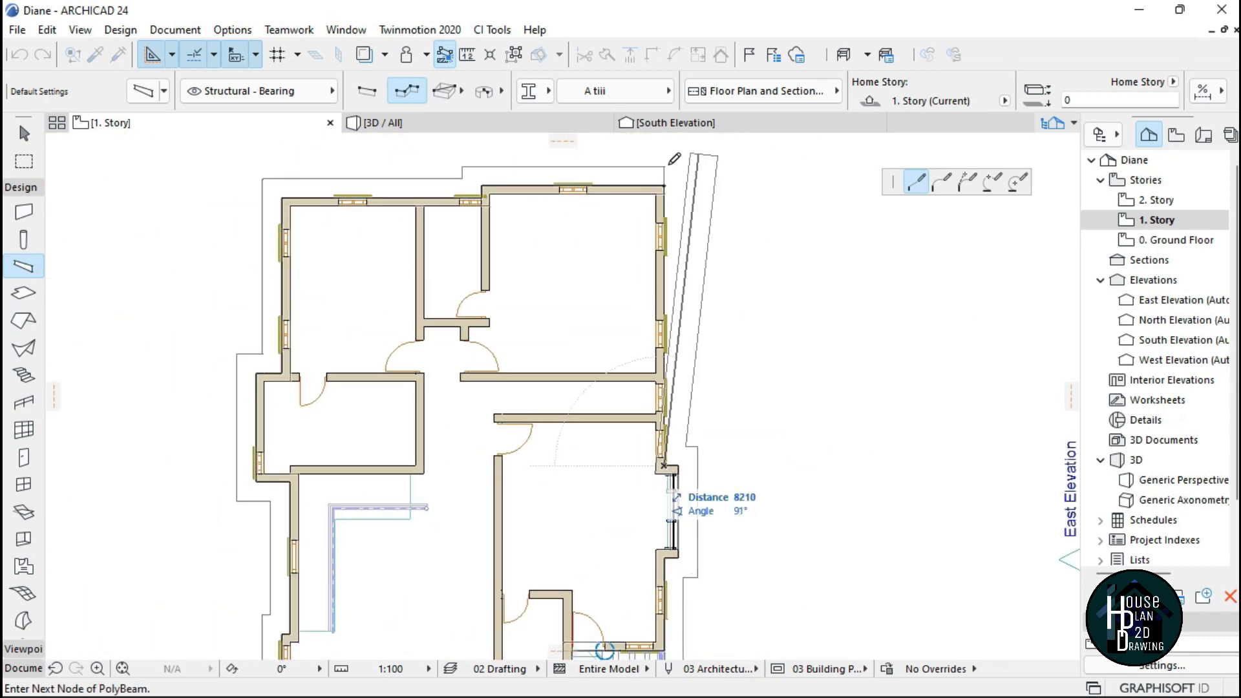
scroll(666, 163, "up", 2)
left_click(660, 201)
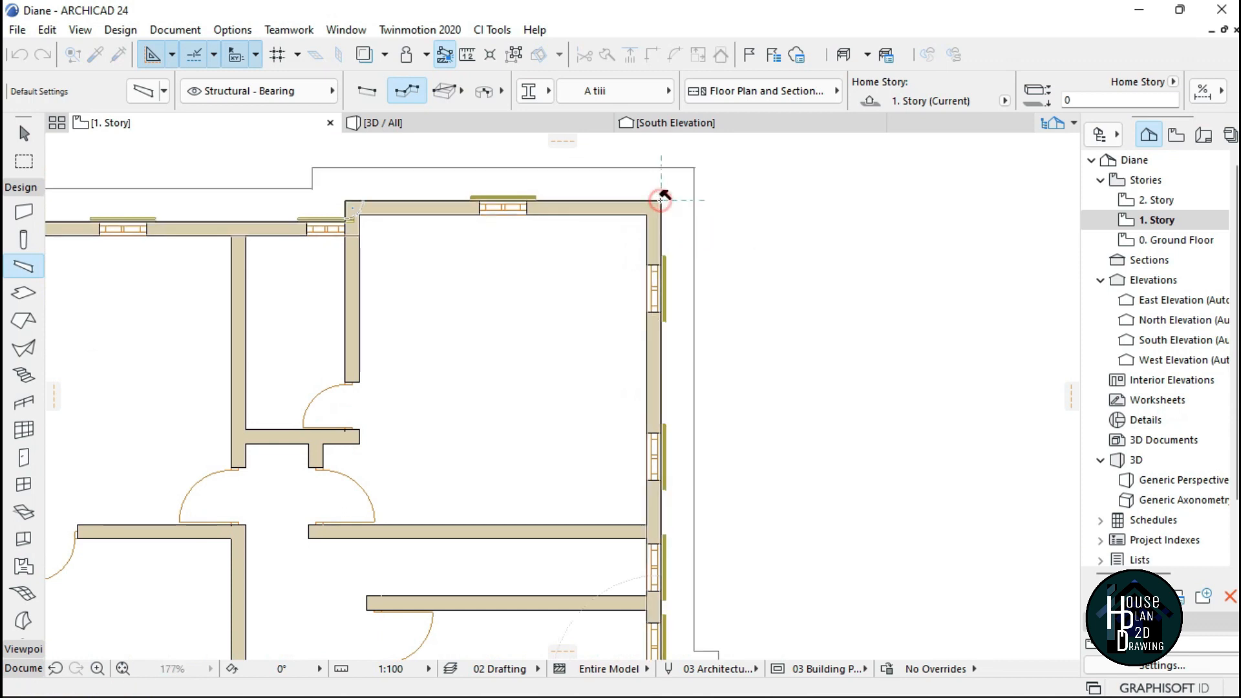
scroll(664, 194, "down", 7)
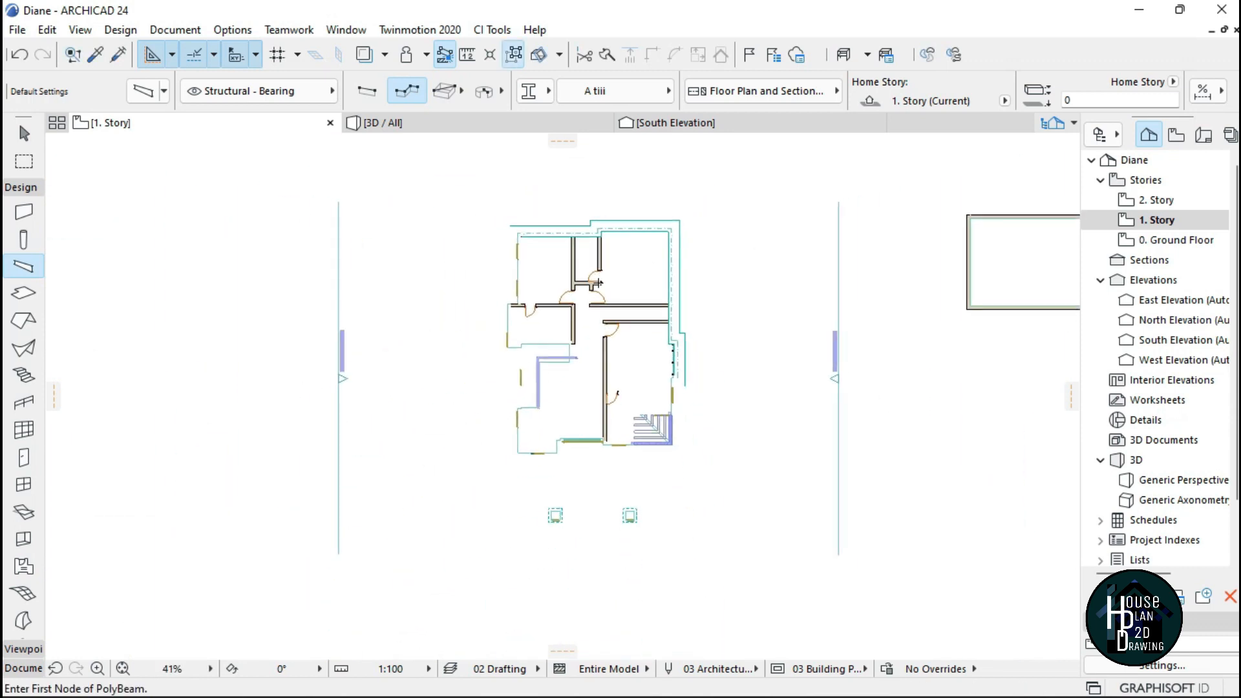
key("Escape")
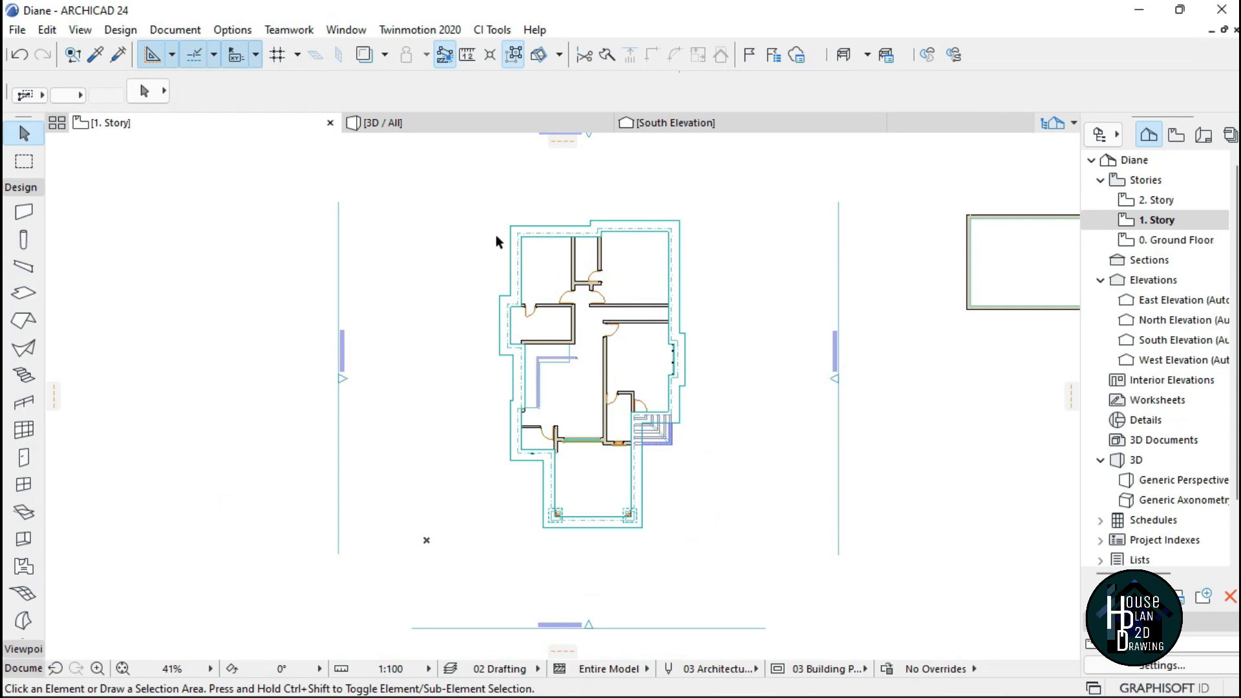
Select the complete group of A tiii beam segments in the 3D view.
left_click(421, 123)
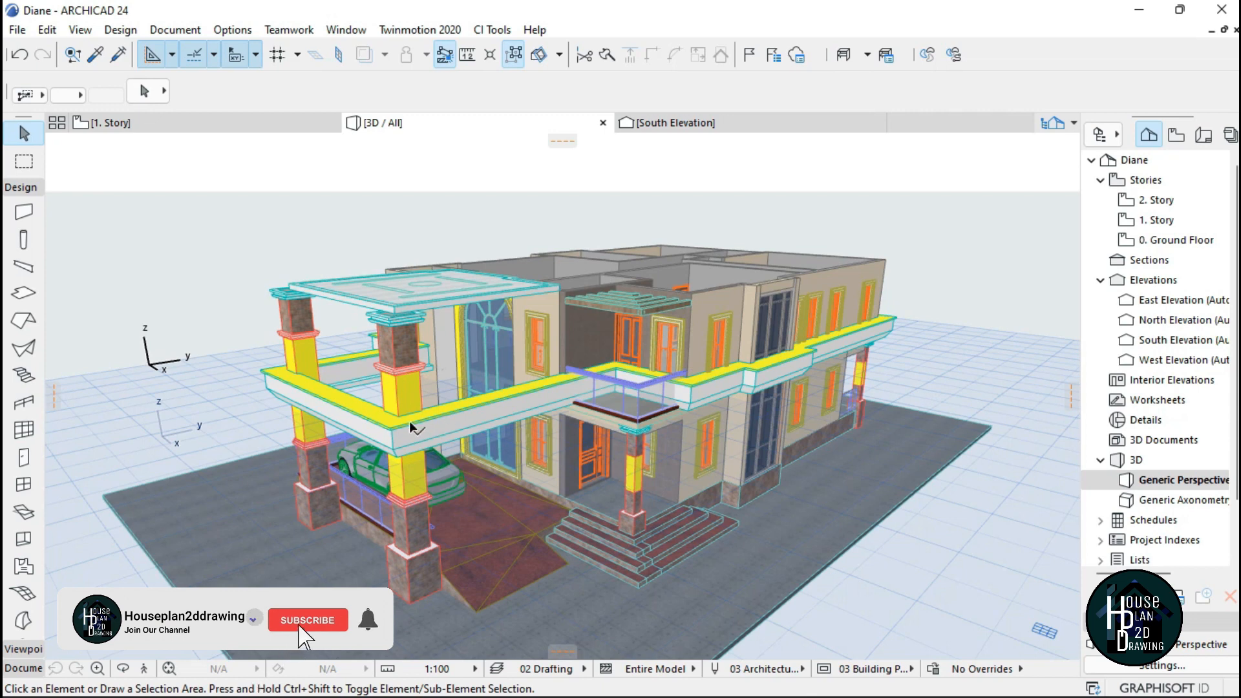
left_click(464, 413)
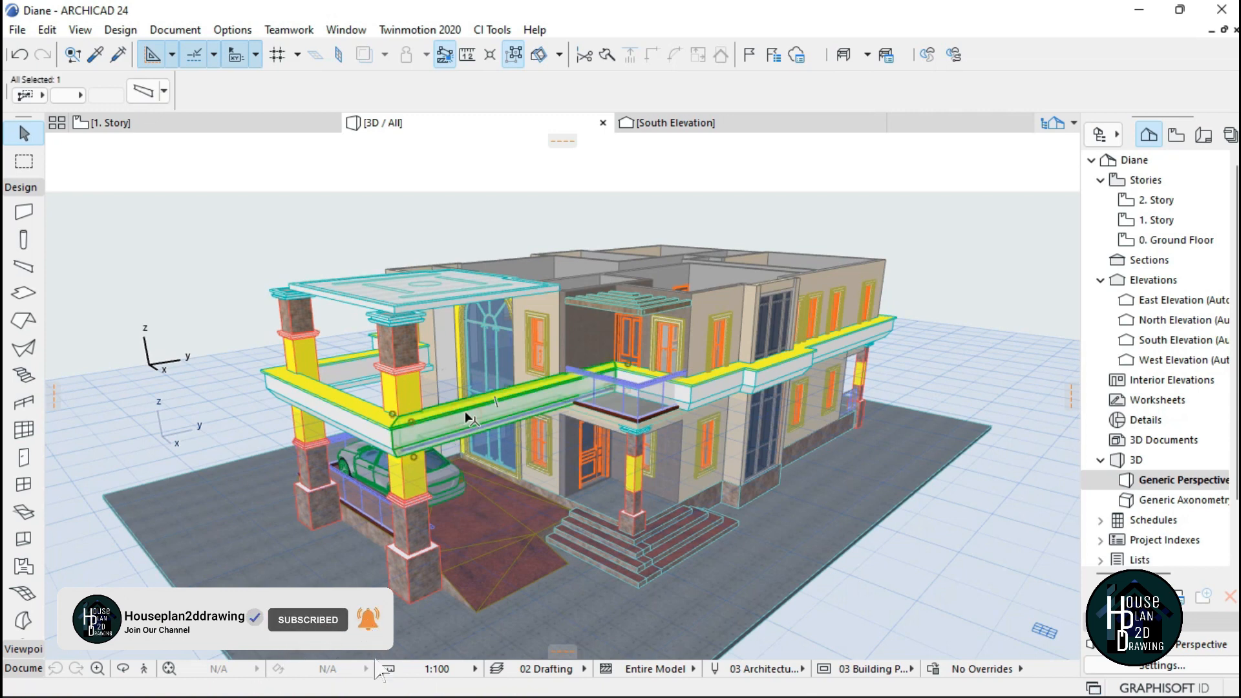
left_click(515, 54)
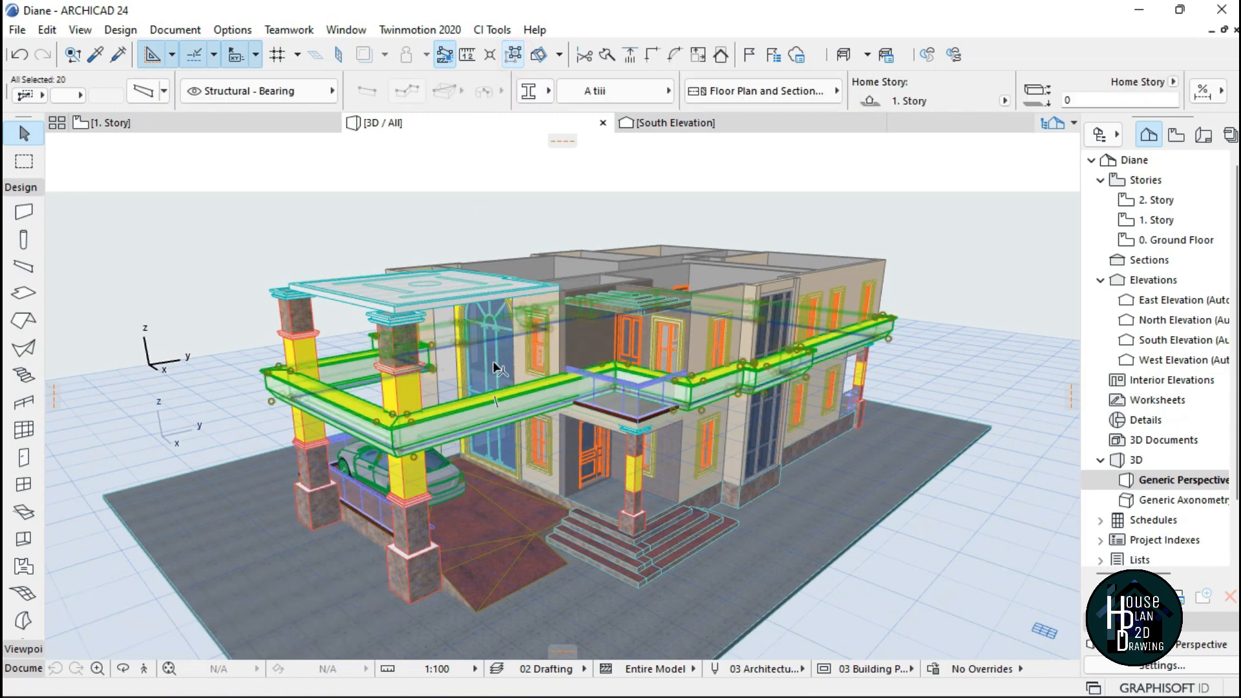
Set the Home Story of the selected beams to 2. Story to raise them to roof level.
left_click(143, 92)
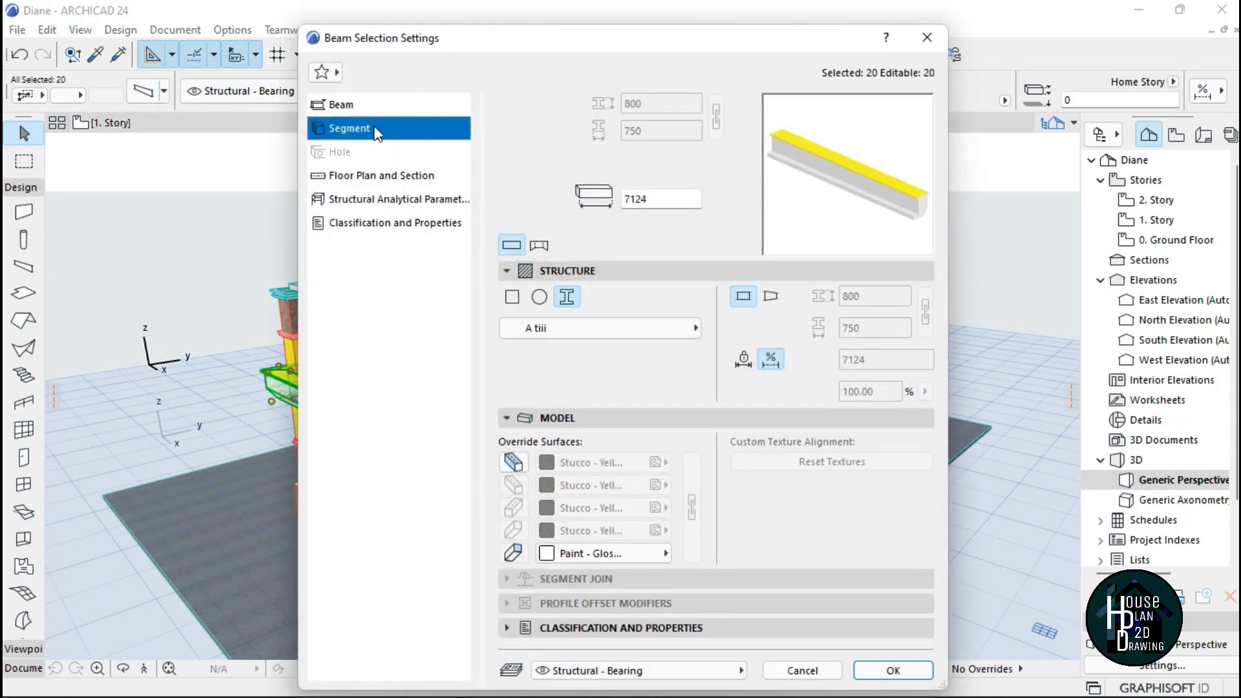
left_click(375, 105)
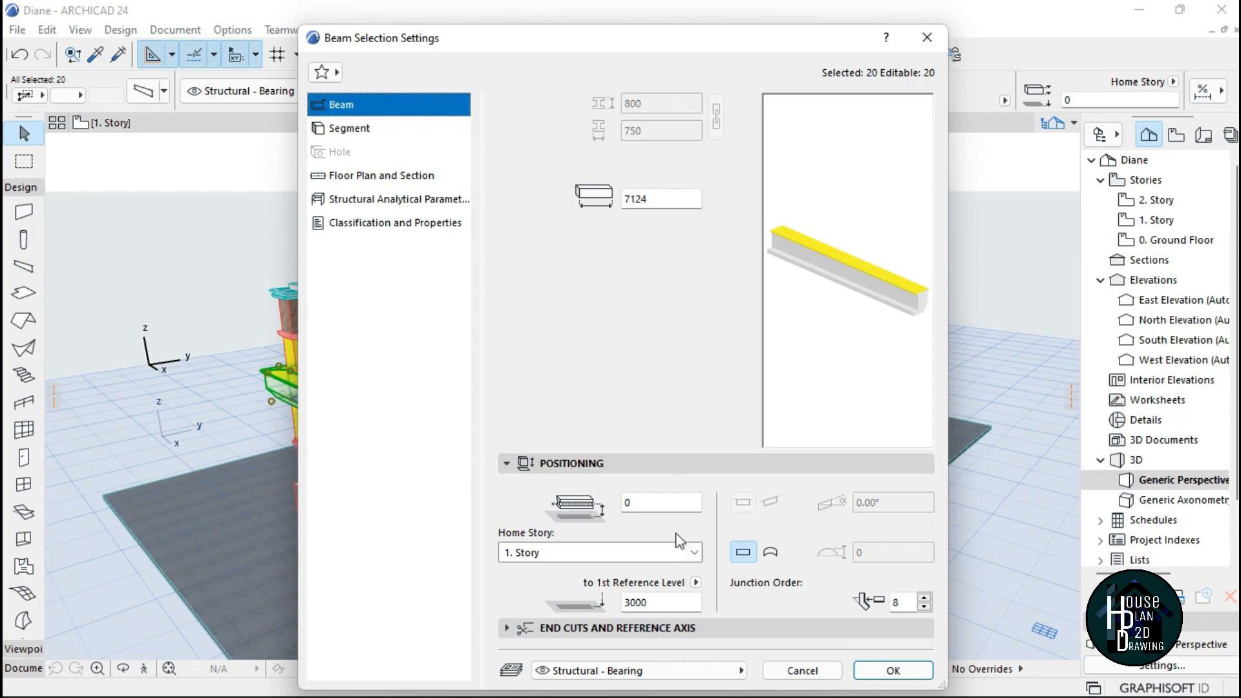
left_click(686, 552)
left_click(643, 570)
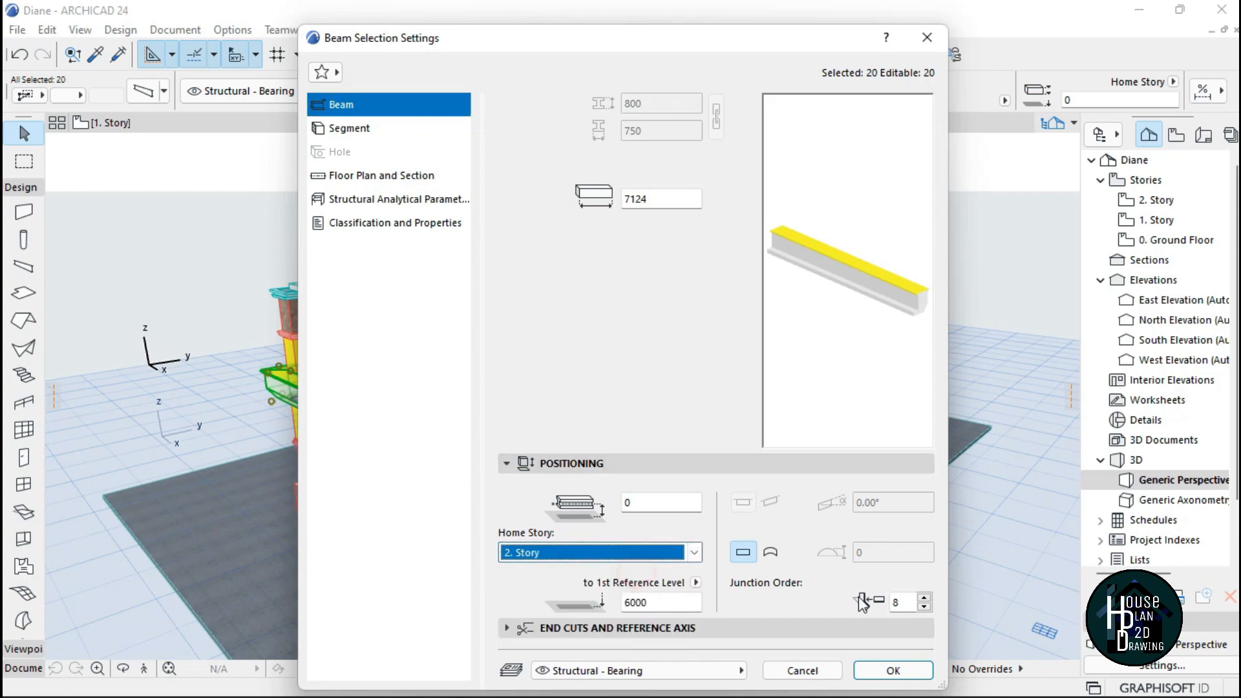
left_click(896, 671)
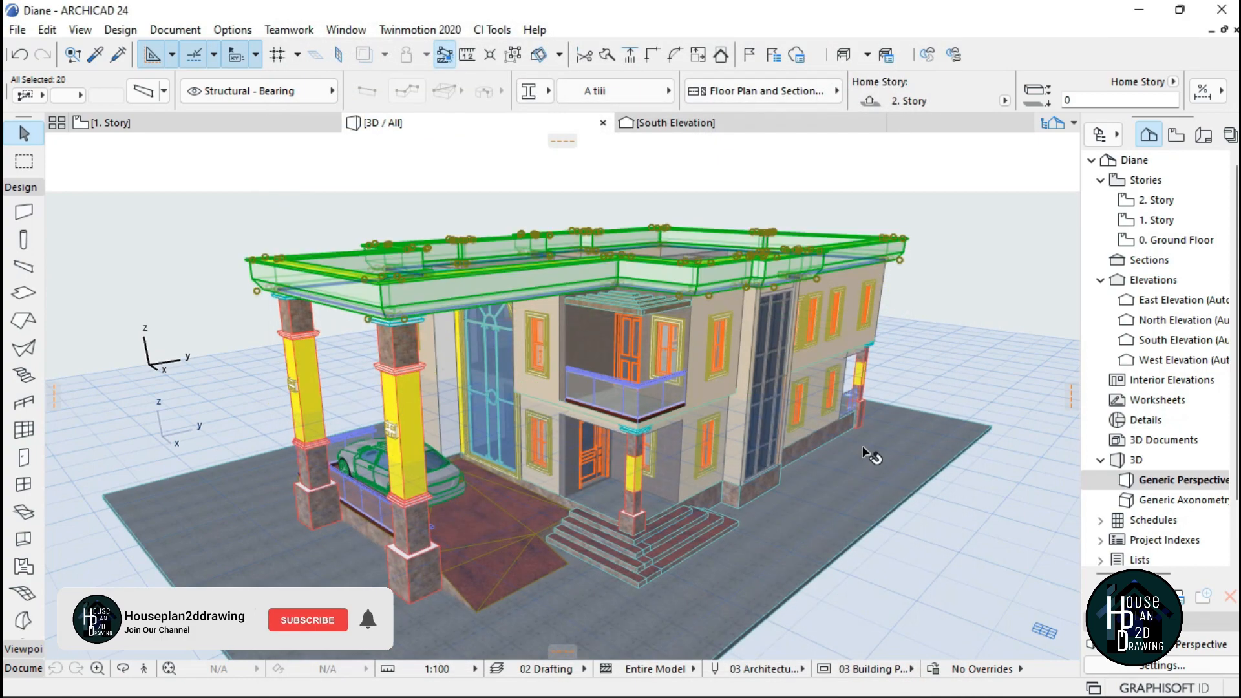
Deselect the raised beams and examine the parapet edge around the outside of the house in 3D.
left_click(437, 192)
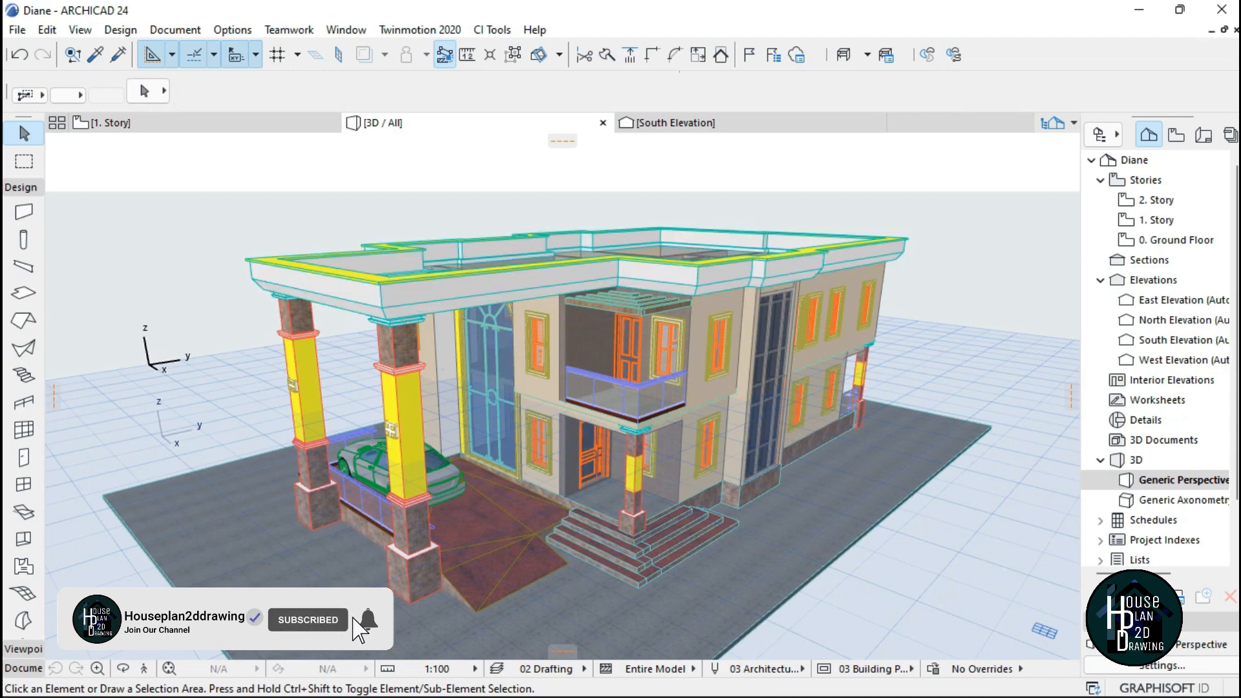
left_click(145, 668)
key("Up")
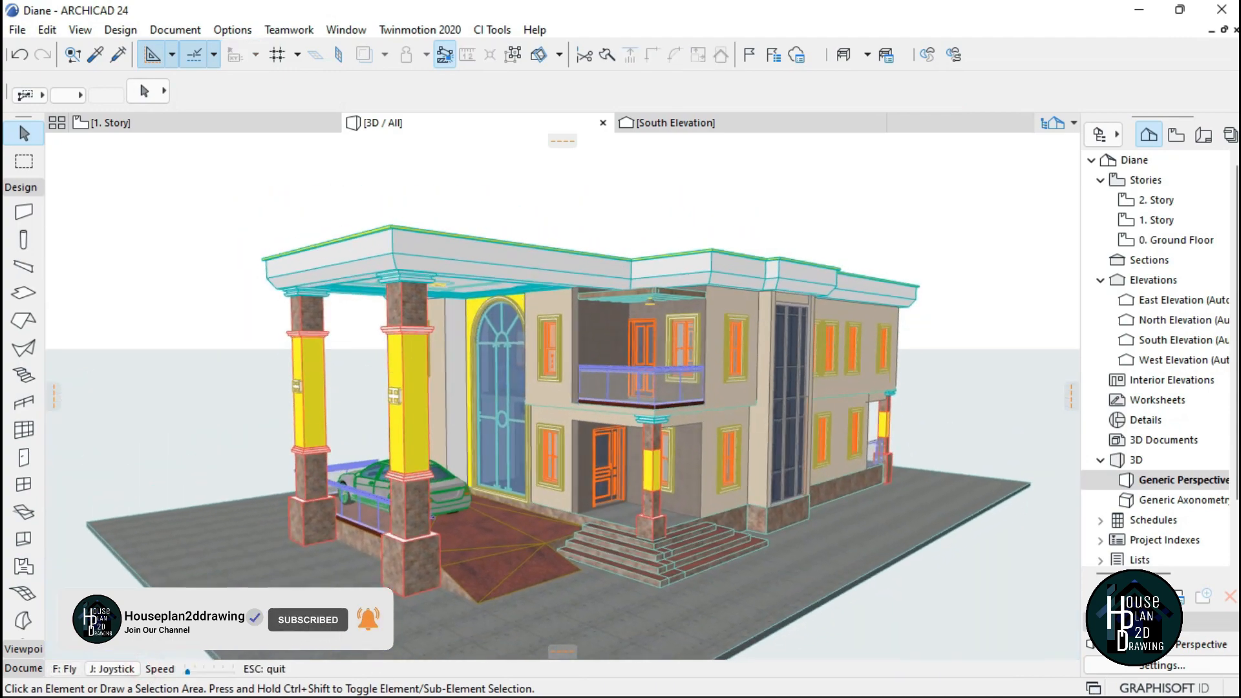
key("Left")
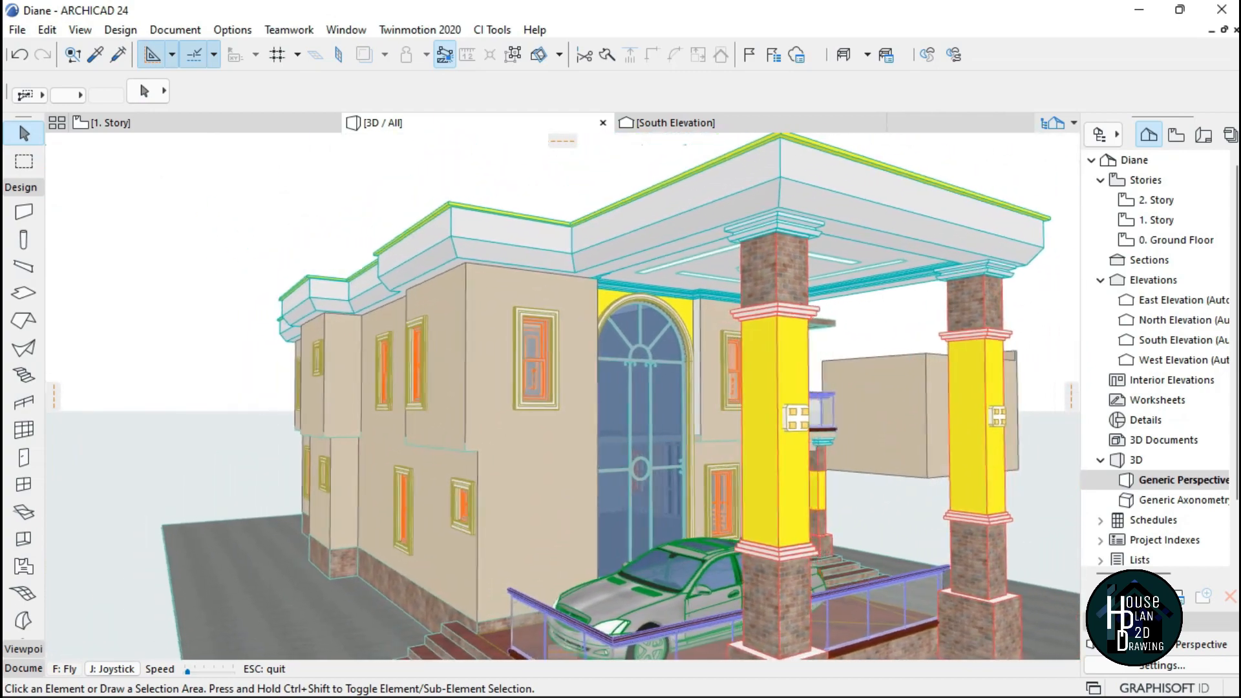
key("Right")
key("Right")
key("Page_Up")
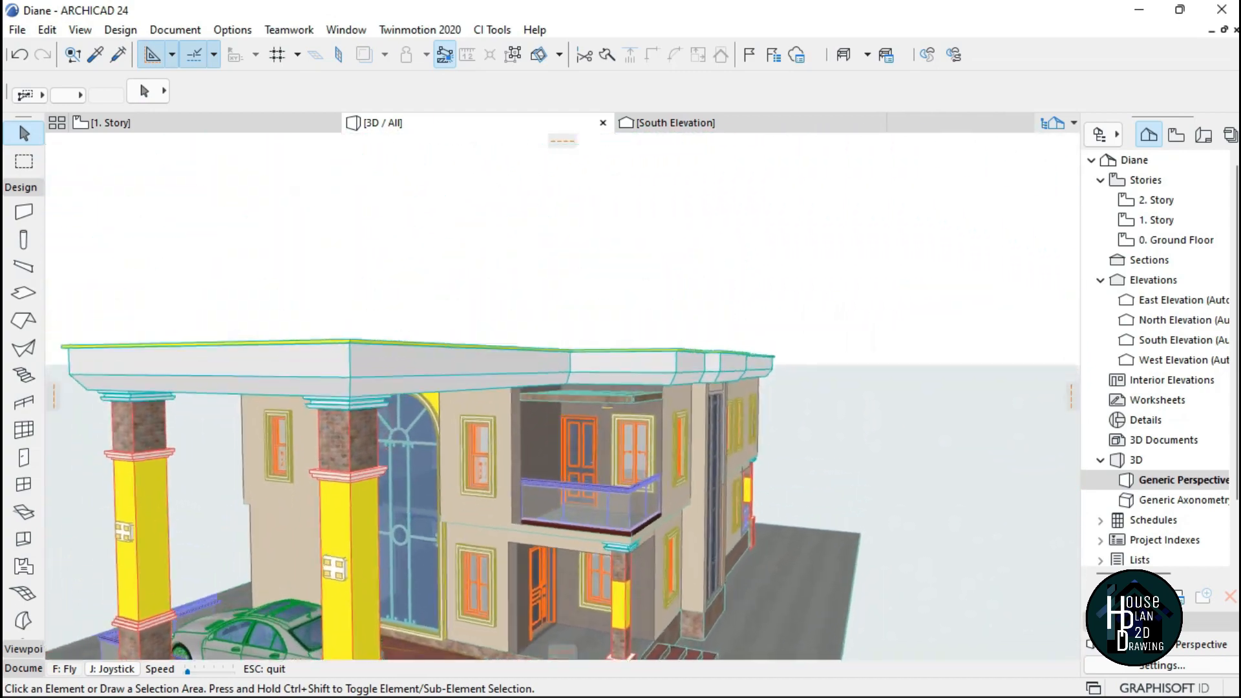
key("Down")
key("Page_Down")
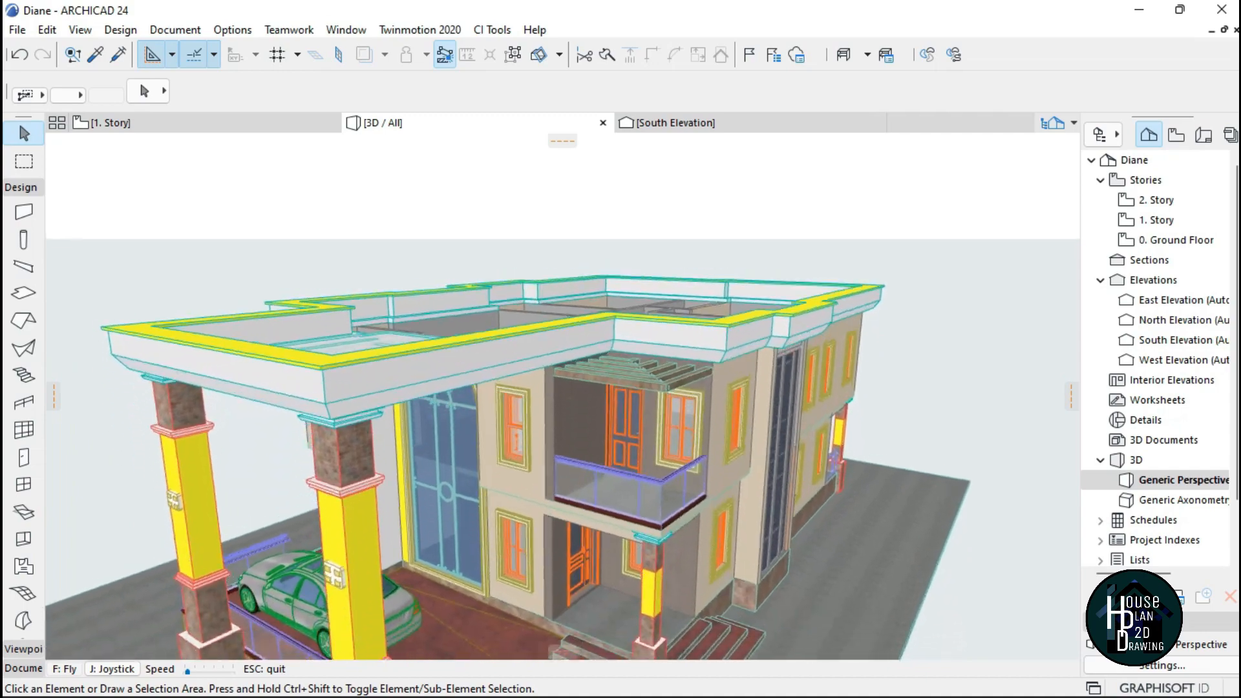
key("Down")
key("Up")
key("Page_Up")
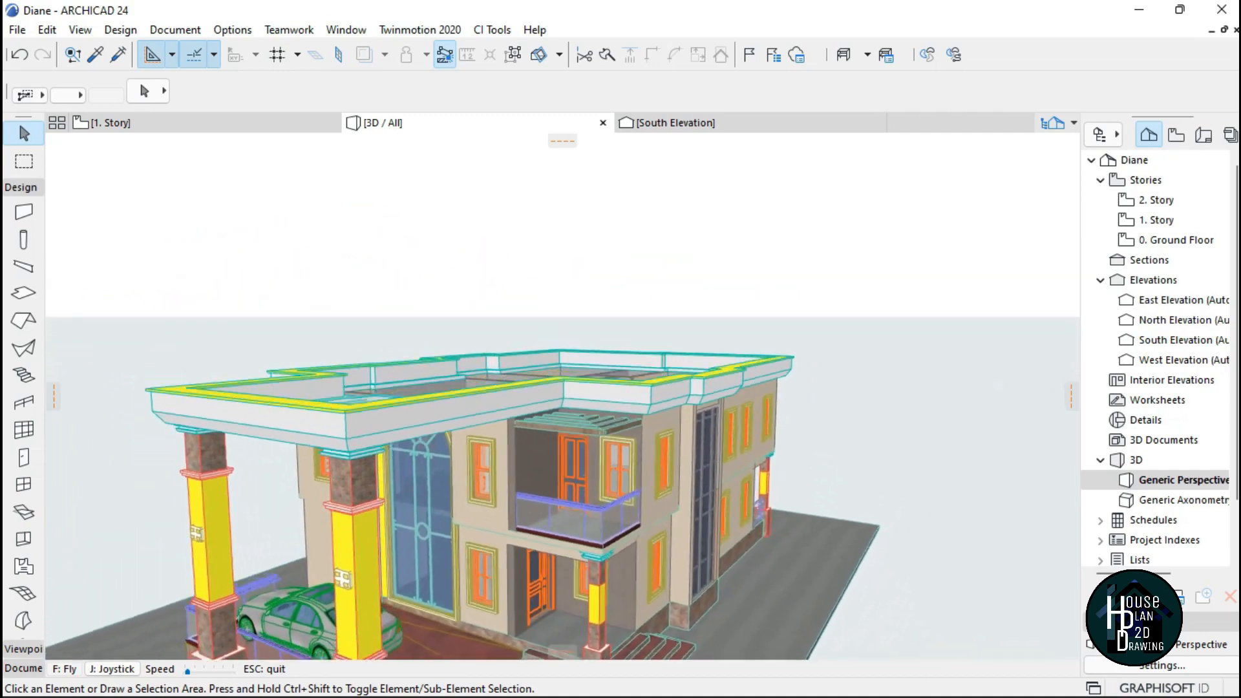
Inspect the upper-floor rooms from above, within the parapet ring, where the roof is still missing.
key("Down")
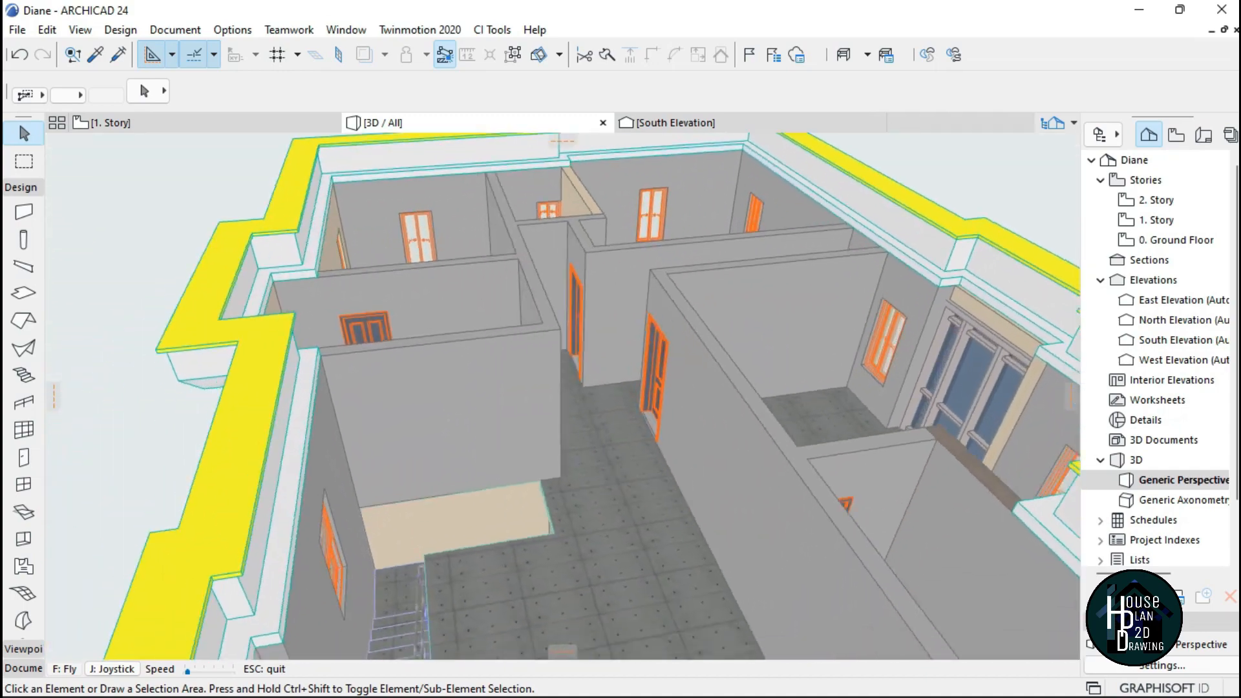
key("Up")
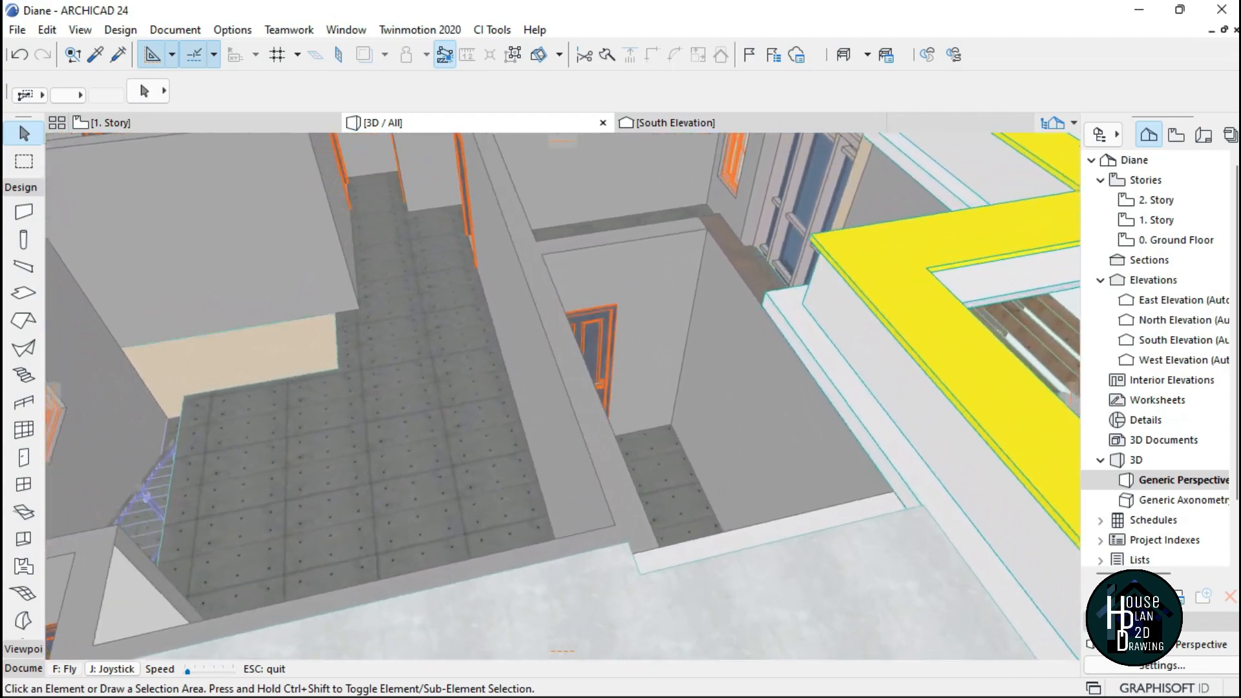
key("Down")
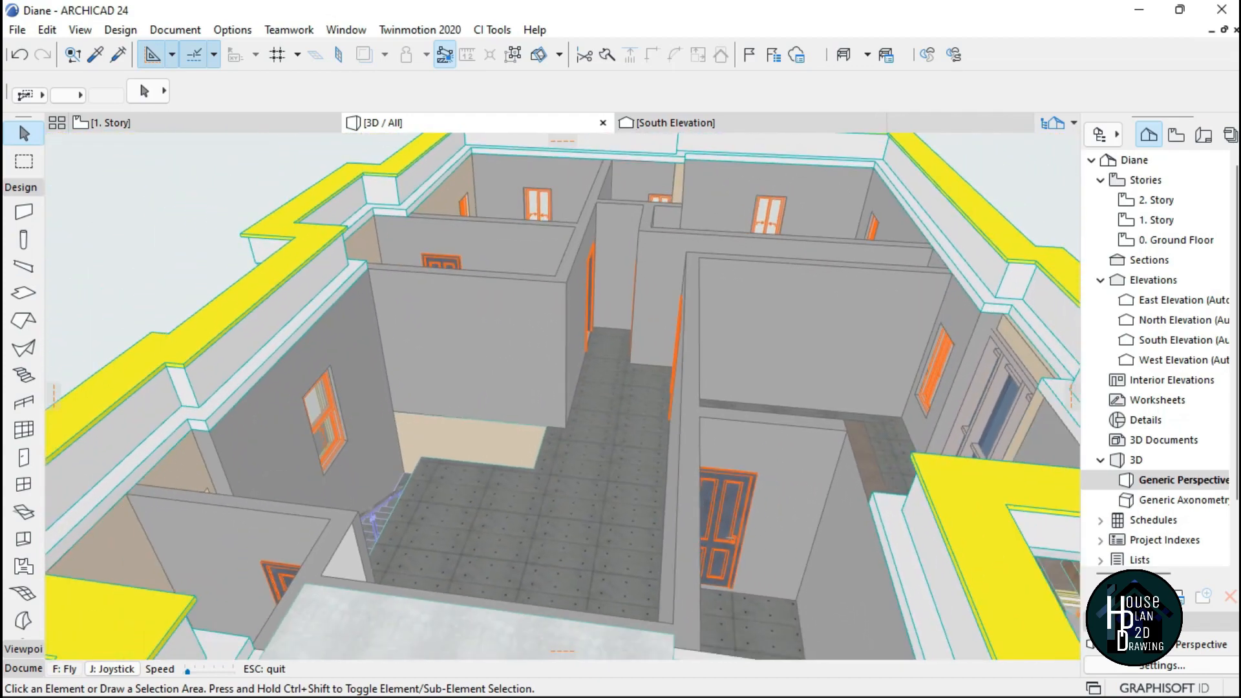
key("Up")
key("Up")
key("Up")
key("Up")
key("Up")
key("Up")
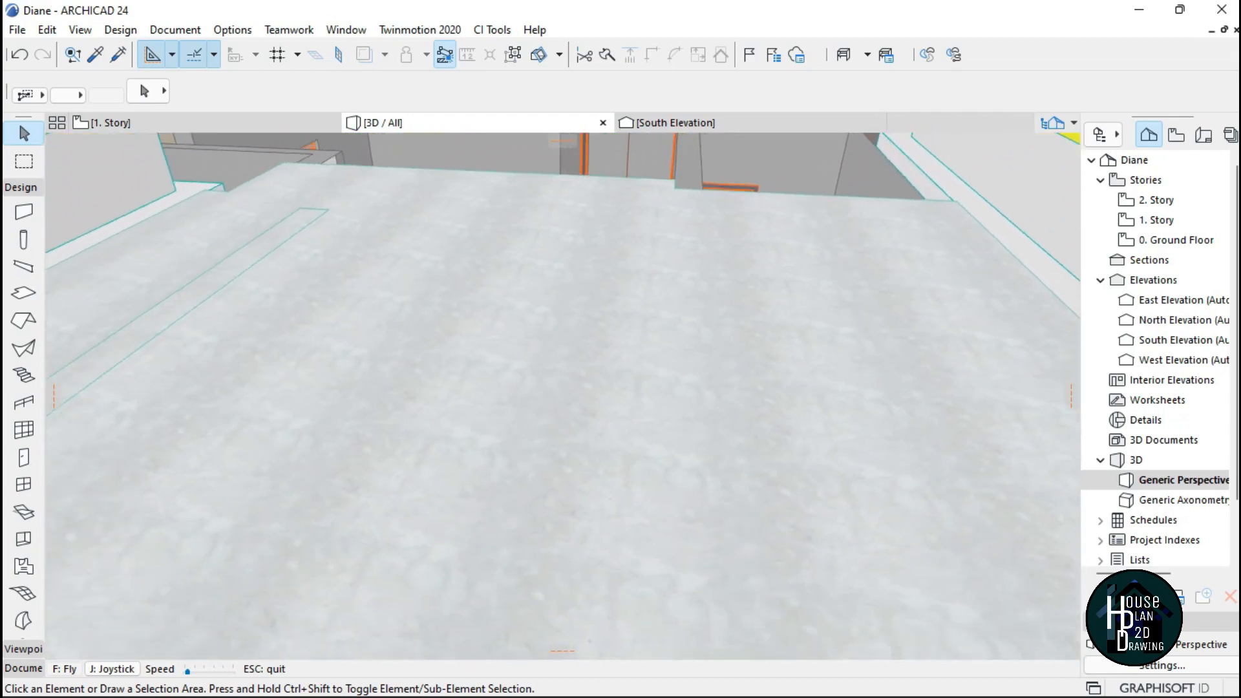
Examine the entrance canopy ceiling from below and the whole parapet outline from above, ending the walkthrough.
key("Up")
key("Up")
key("Up")
key("Up")
key("Up")
key("Up")
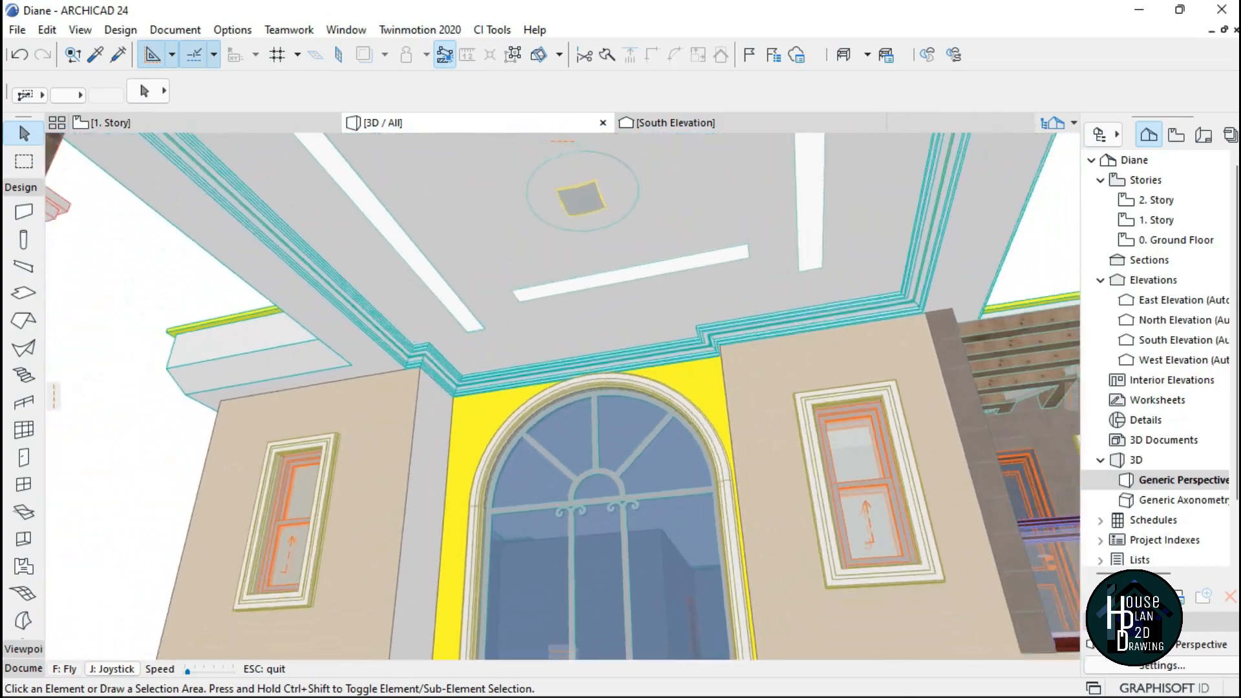
key("Right")
key("Right")
key("Right")
key("Right")
key("Right")
key("Right")
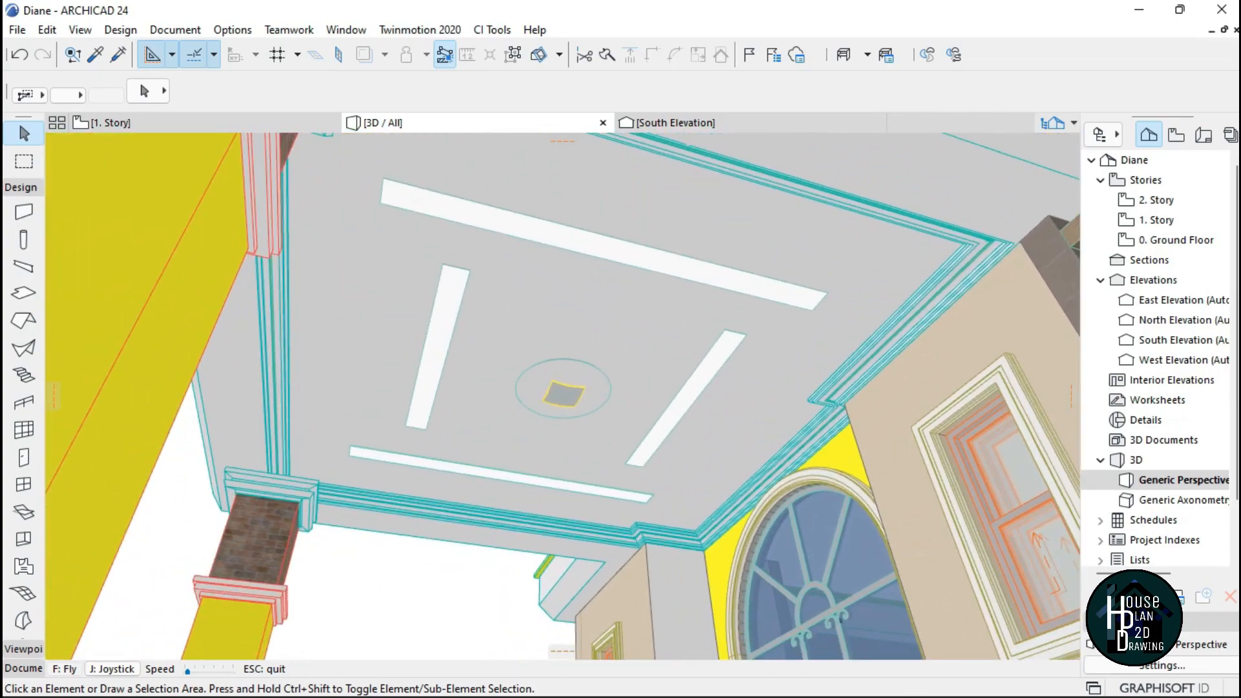
key("Down")
key("Down")
key("Down")
key("Down")
key("Down")
key("Down")
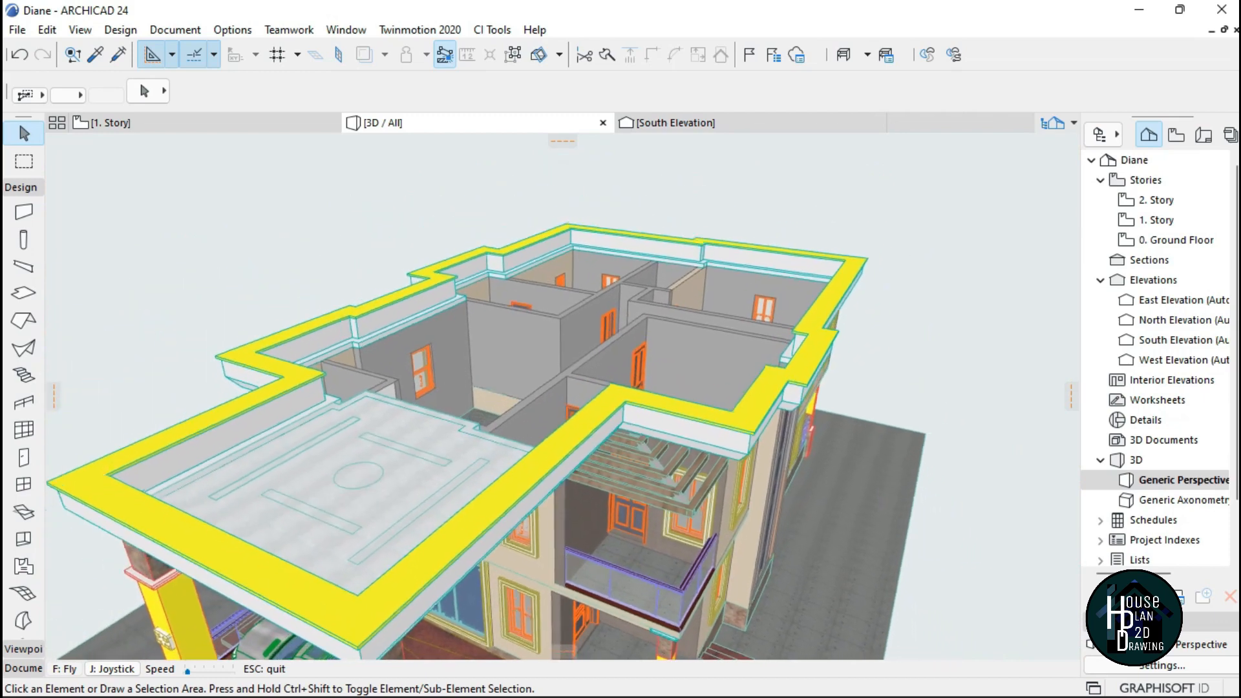
key("Down")
key("Escape")
On the 2. Story plan, create a multi-plane Flat Roof that follows the parapet beam's outline automatically.
left_click(164, 126)
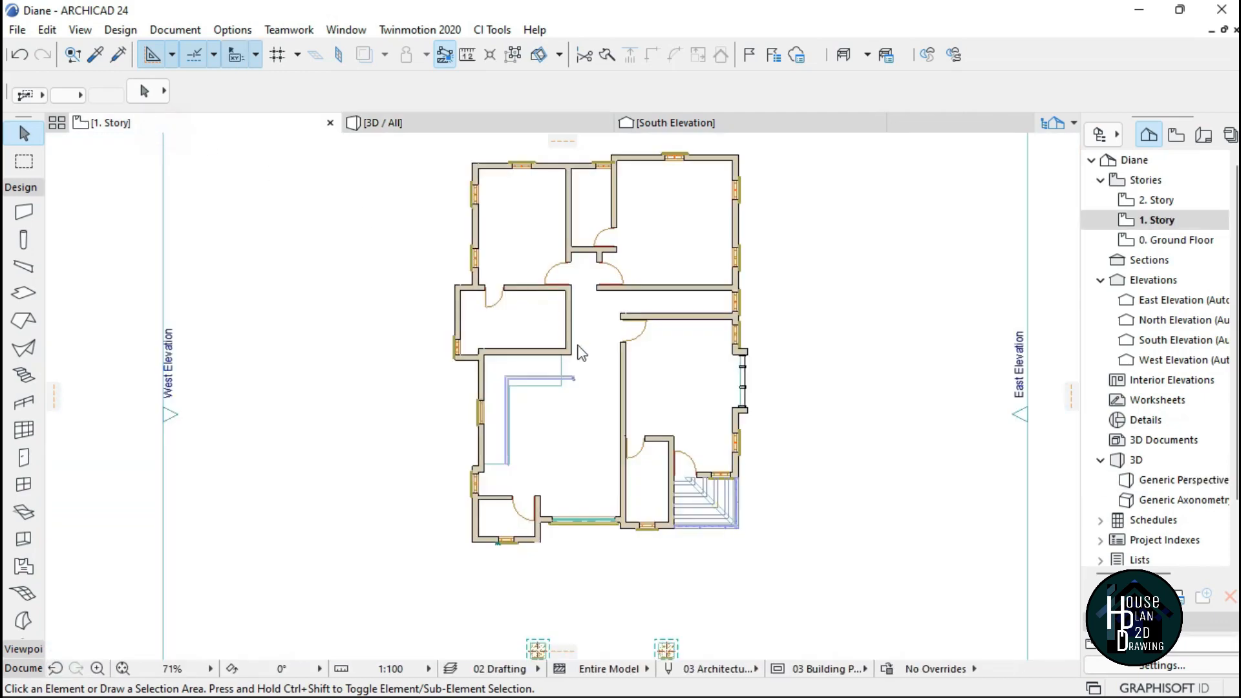
double_click(1164, 201)
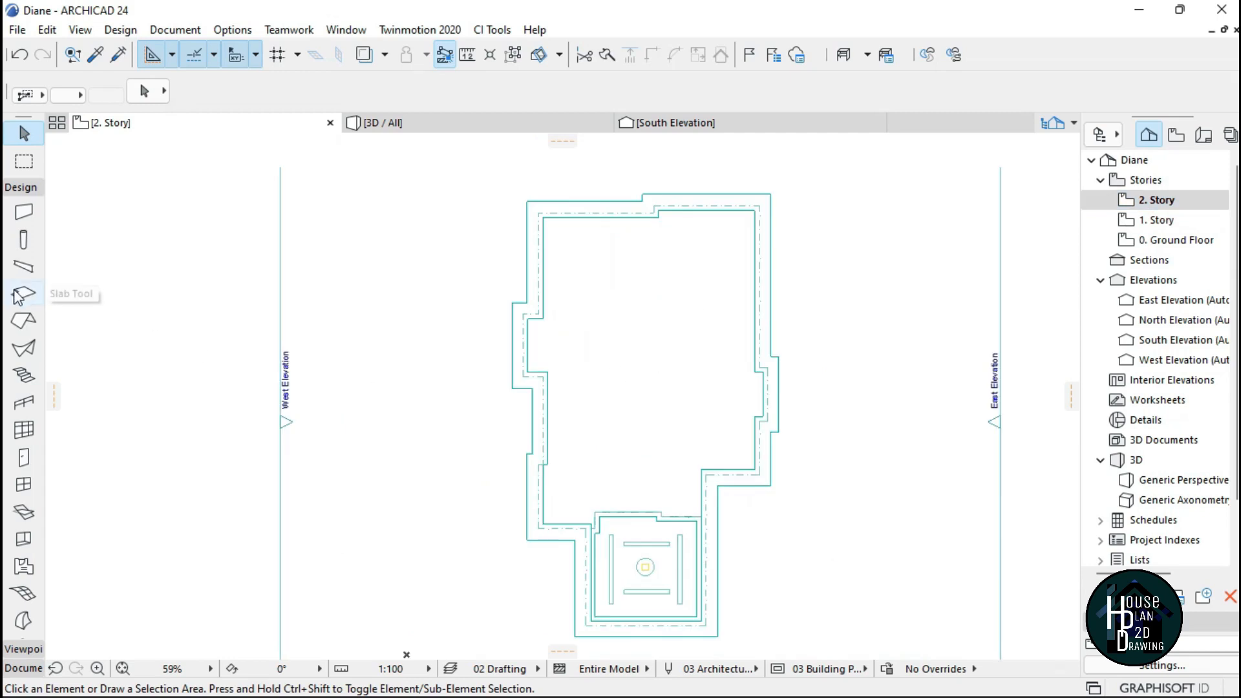
left_click(22, 322)
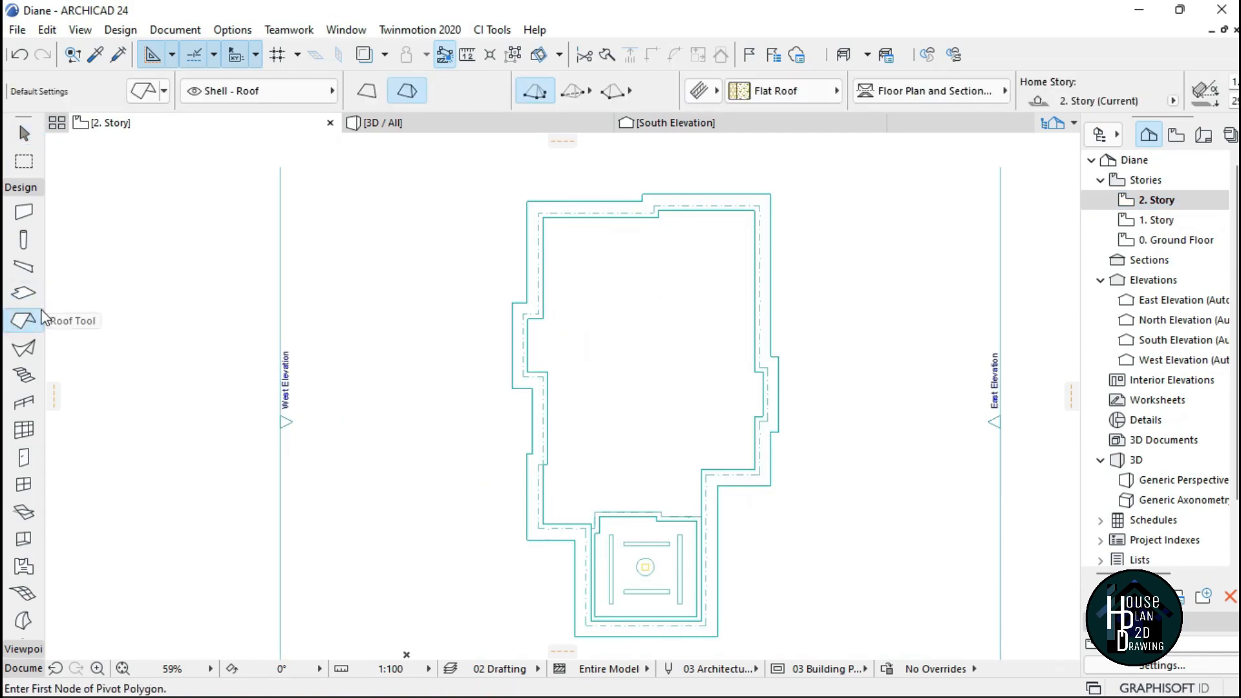
left_click(663, 328)
scroll(617, 291, "down", 2)
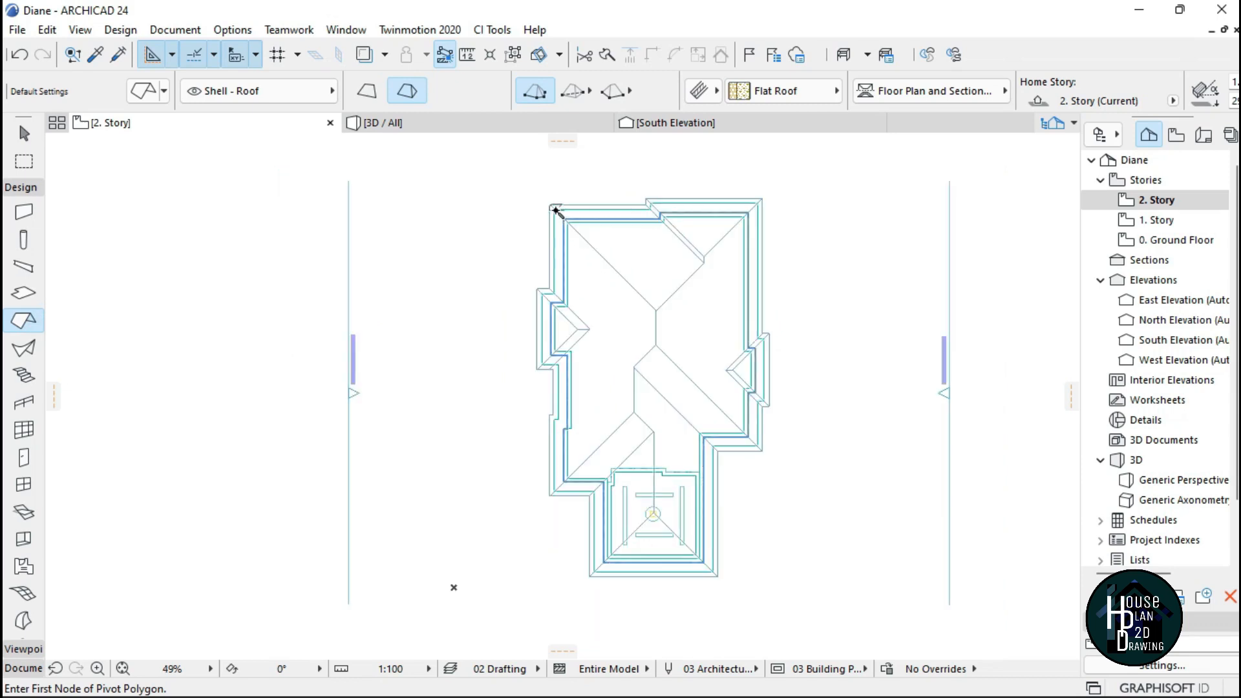
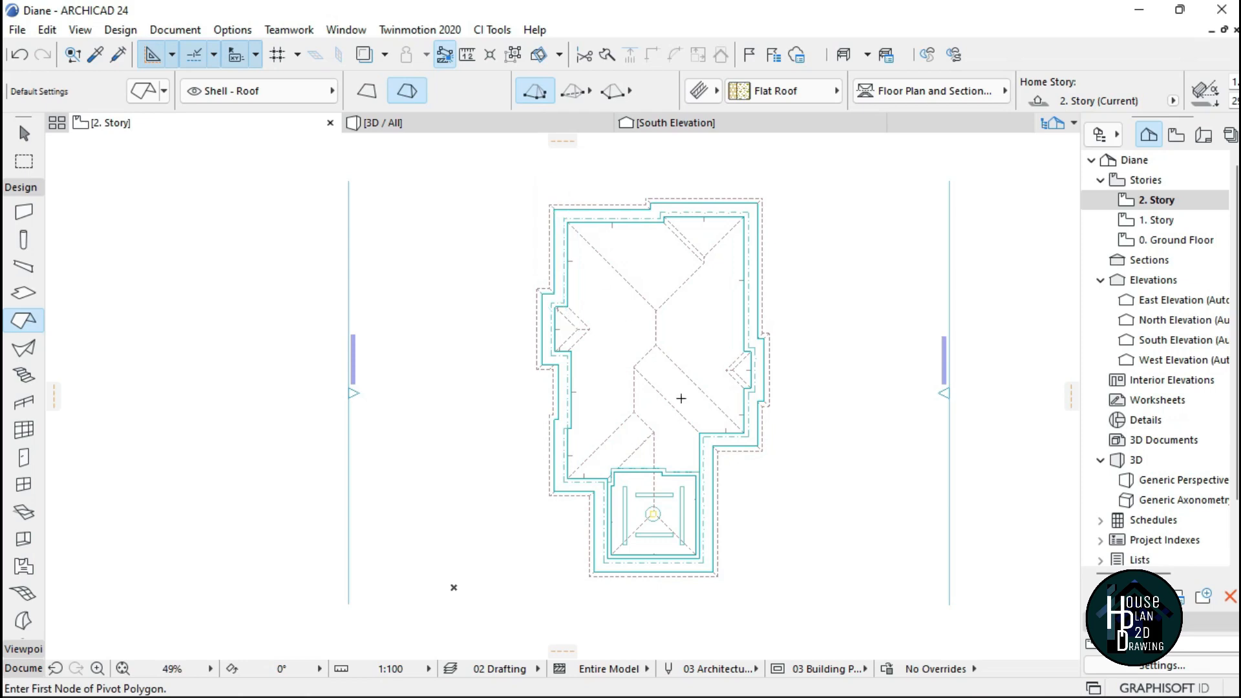
key("Escape")
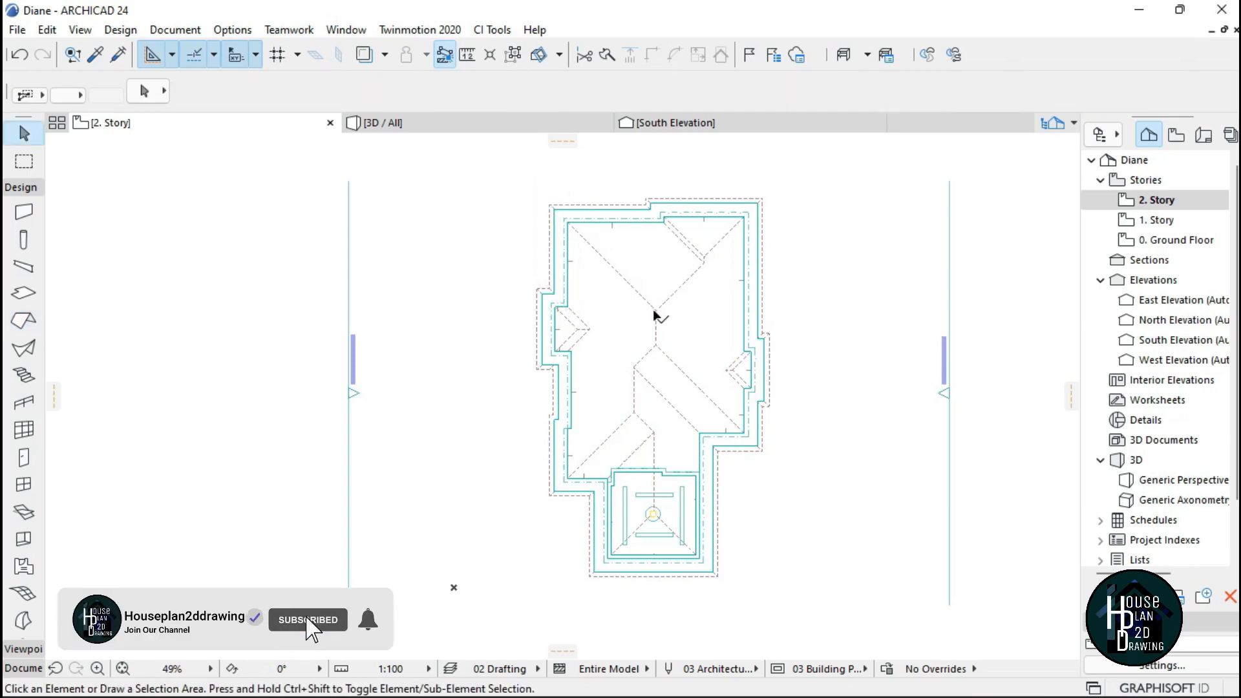
Compare the new flat roof with the parapet in 3D and at the upper-right corner of the 2. Story plan.
left_click(402, 123)
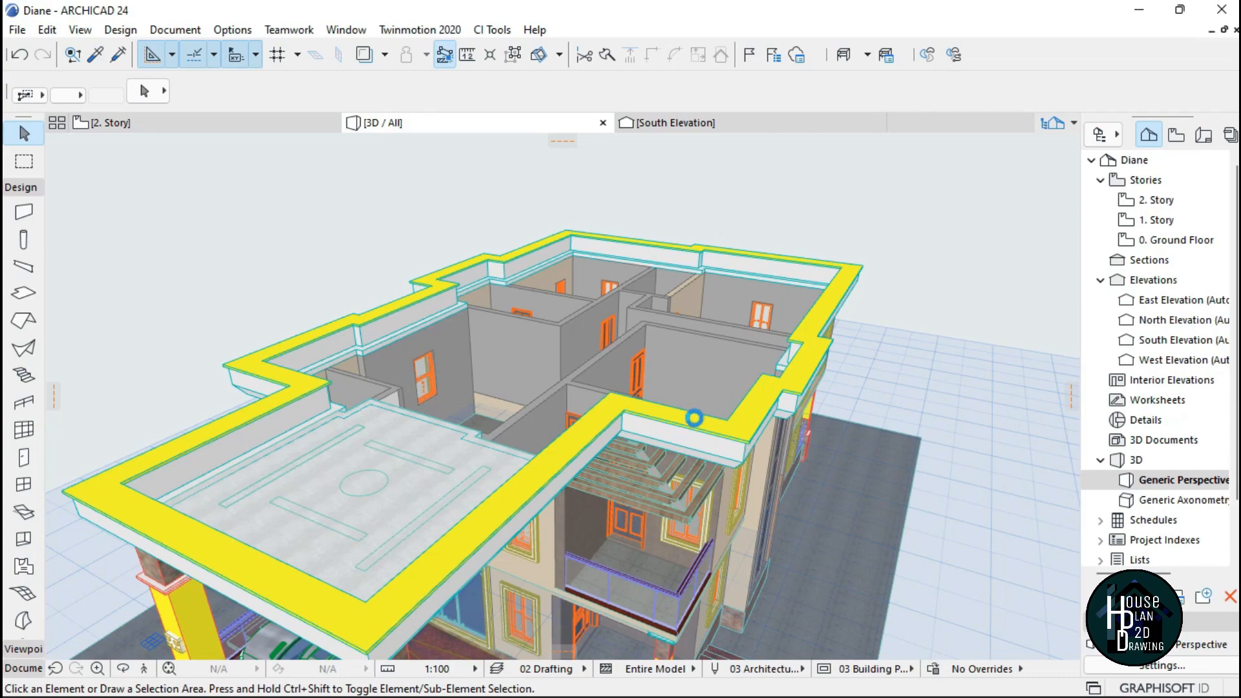
left_click(143, 668)
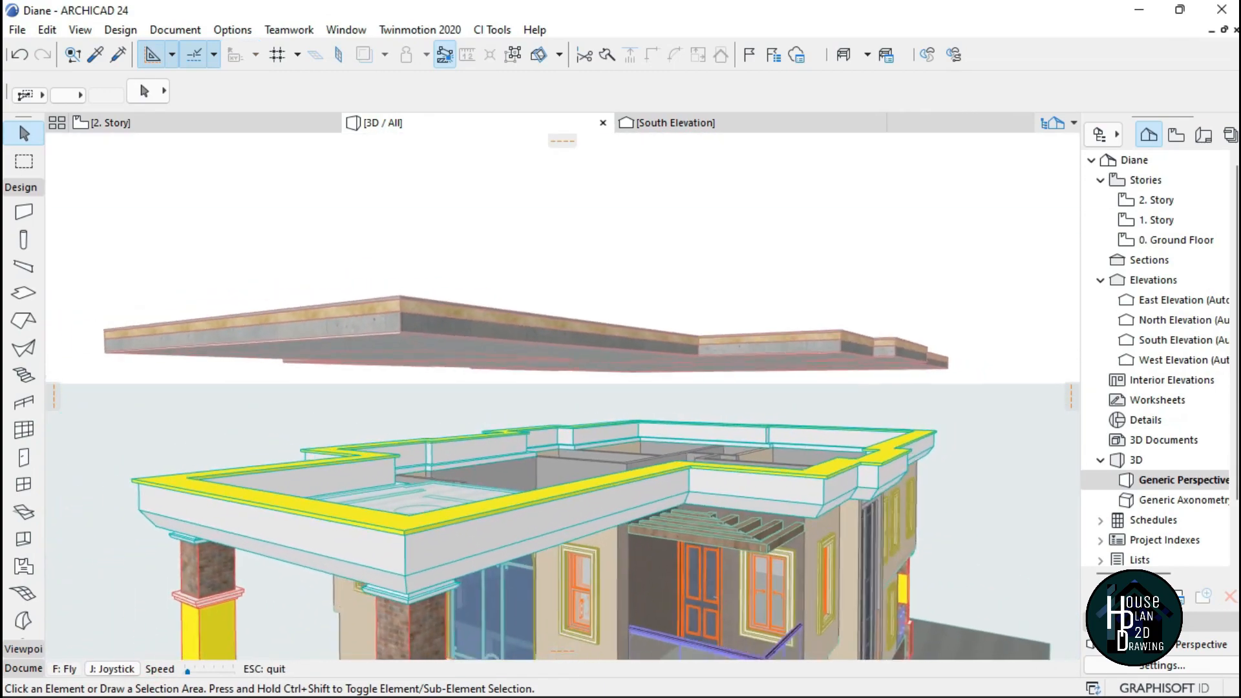
key("Escape")
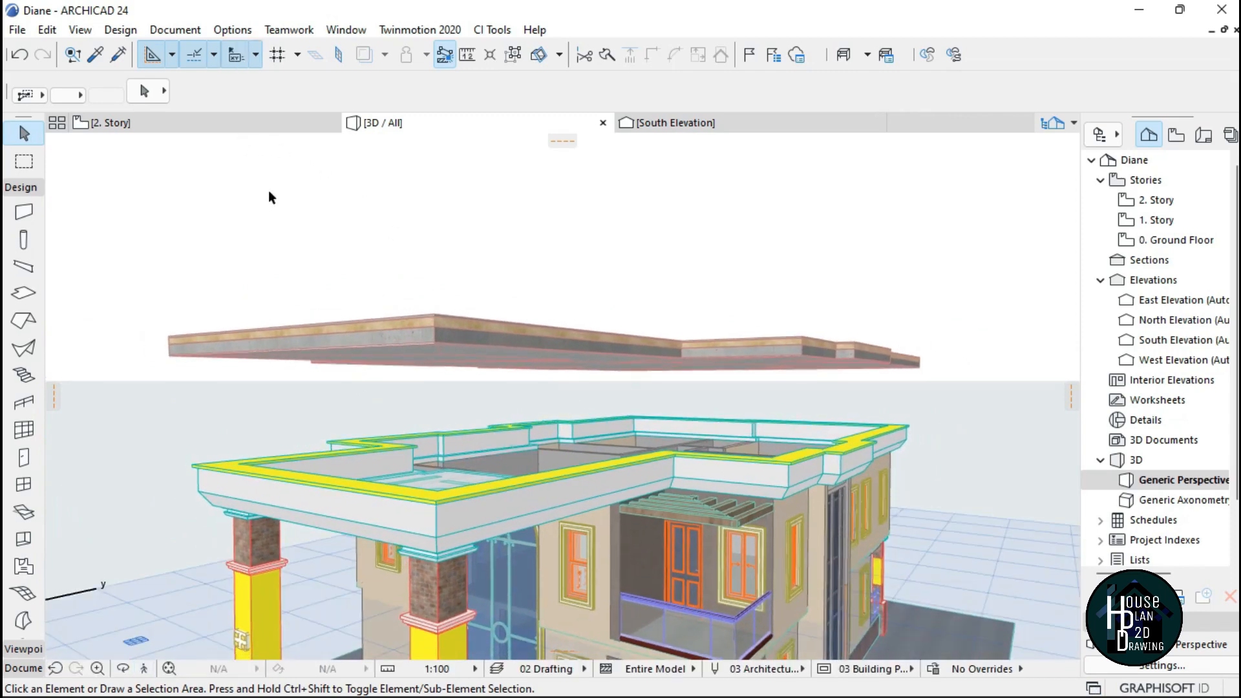
left_click(211, 126)
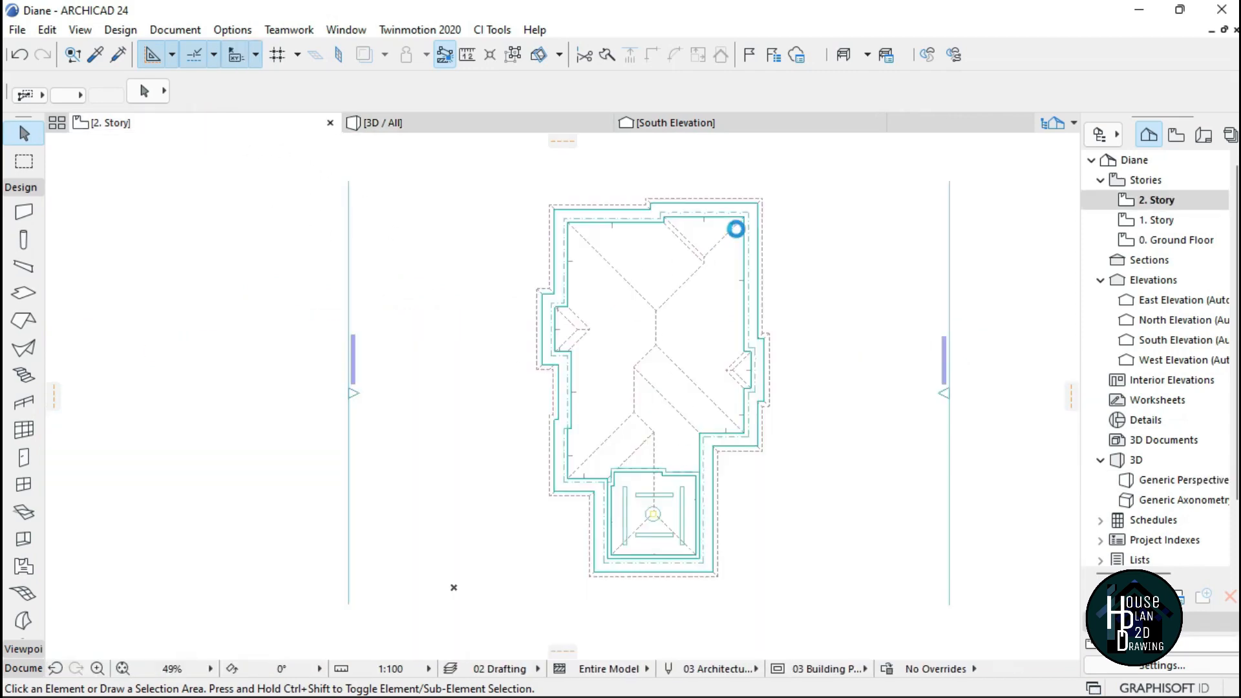
scroll(759, 201, "up", 8)
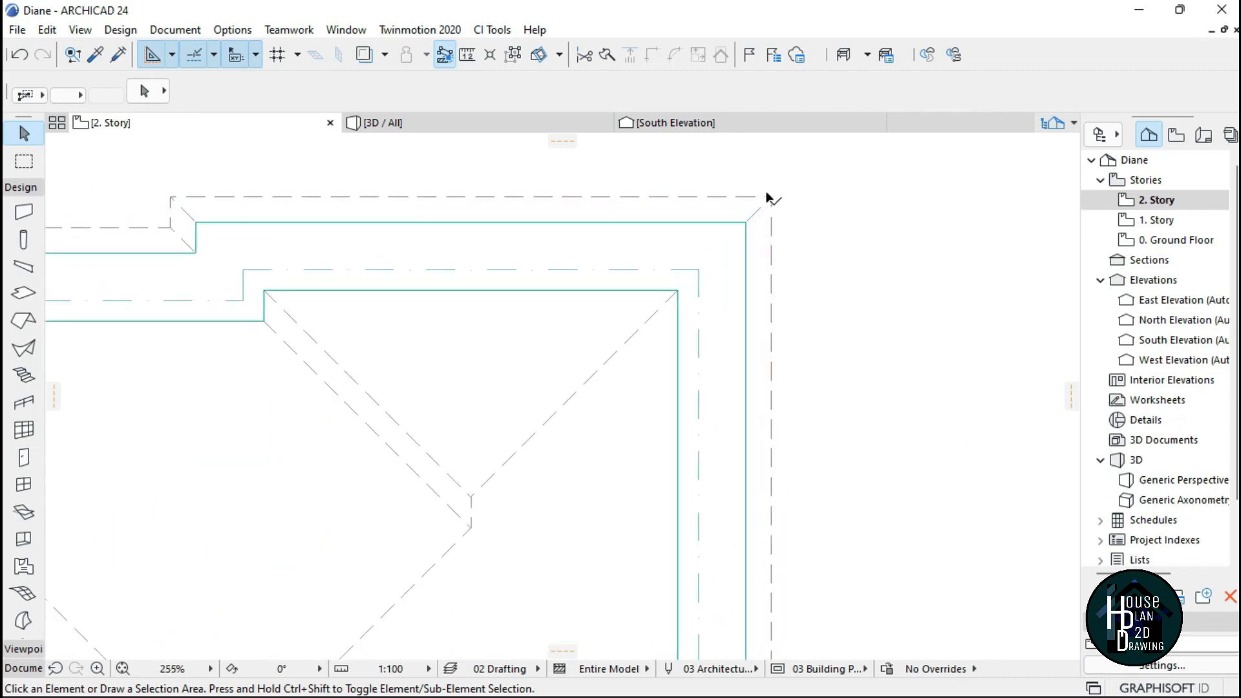
scroll(742, 228, "down", 7)
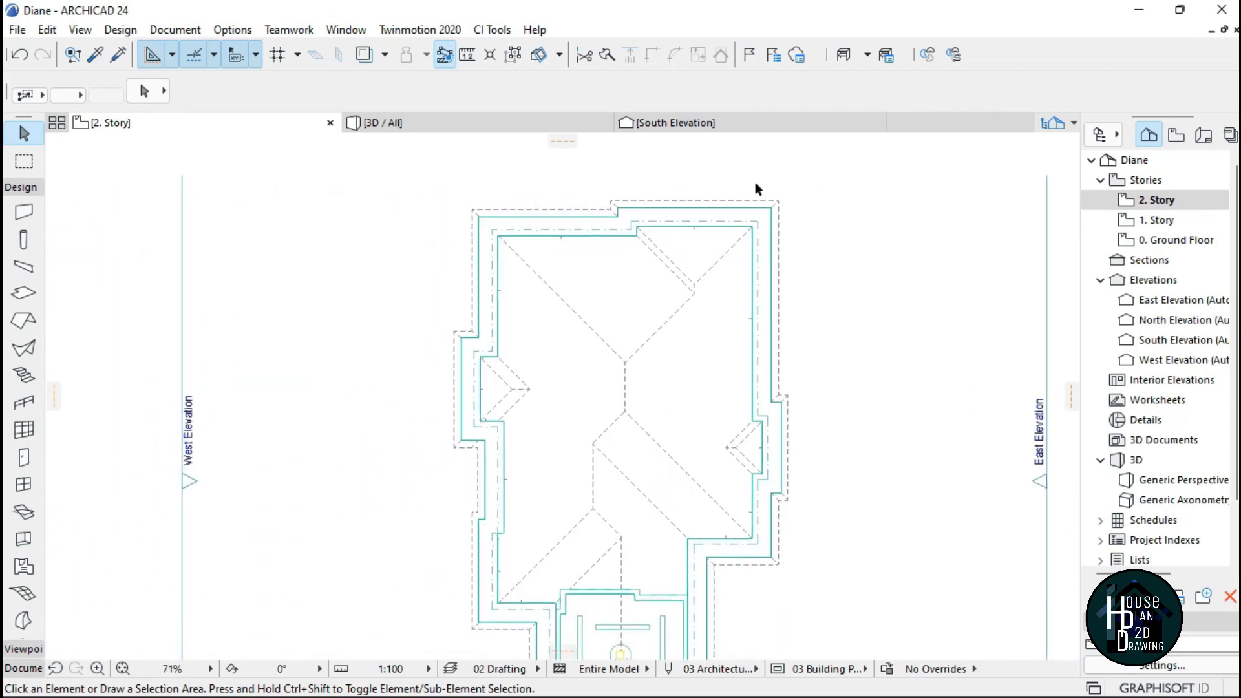
scroll(653, 313, "down", 2)
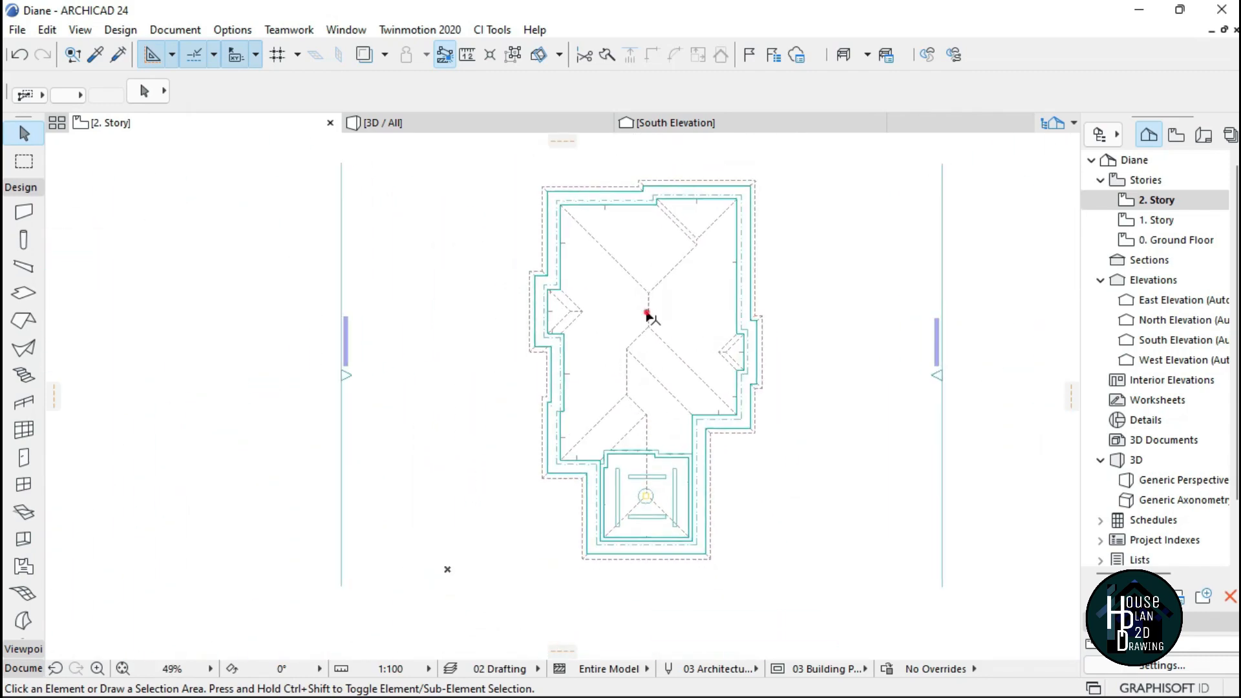
Reduce the flat roof's eaves overhang so its edge ends at the outer wall faces inside the parapet.
left_click(649, 311)
key("ctrl+t")
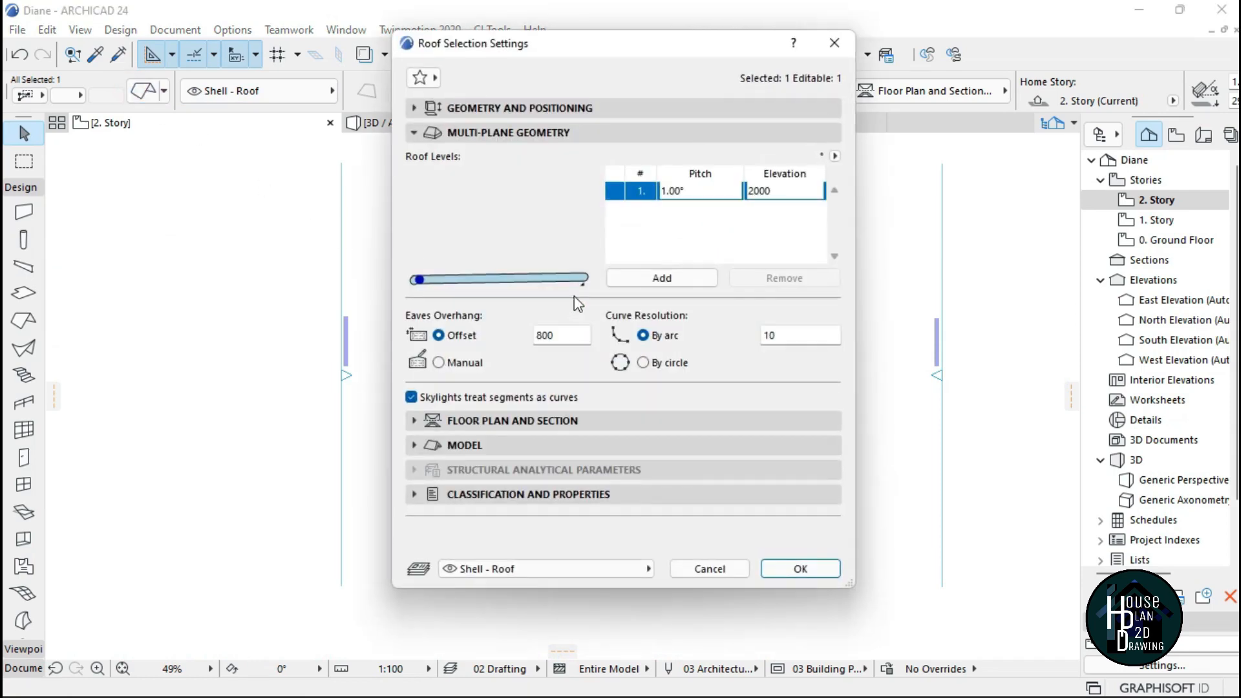
left_click(521, 133)
left_click(521, 132)
left_click(803, 570)
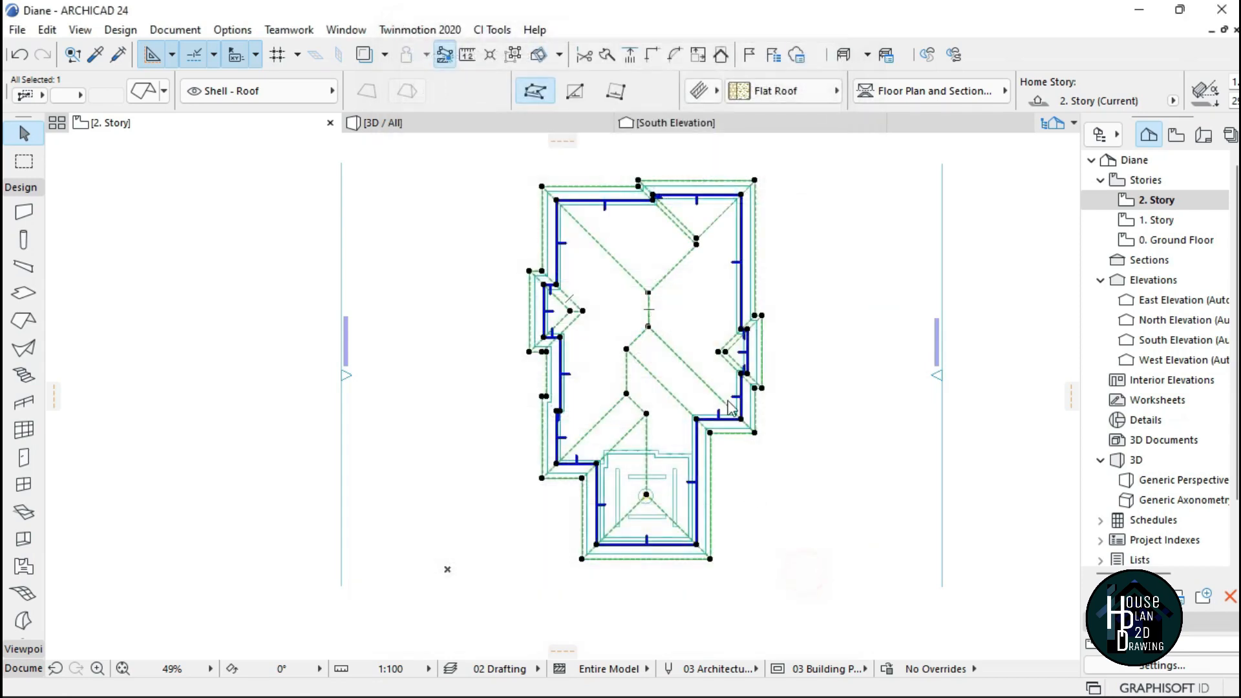
key("Escape")
scroll(737, 184, "up", 4)
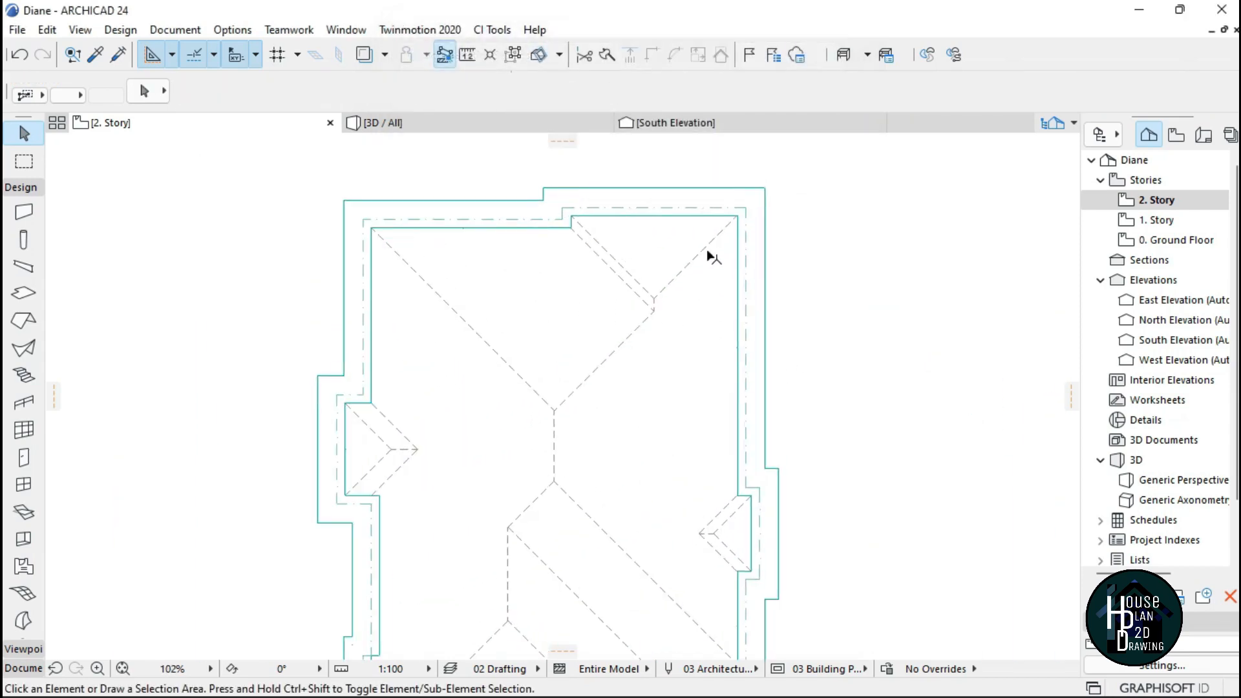
key("F3")
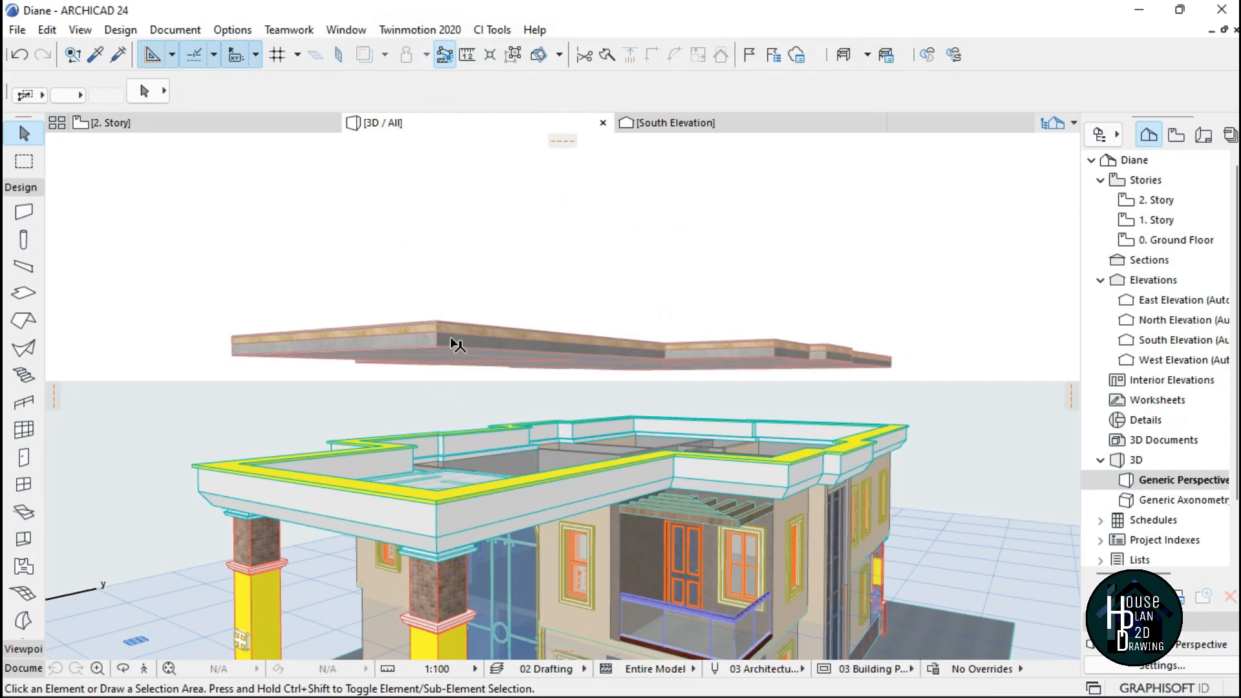
On the South Elevation, move the flat roof straight down by about 2027 to just above the parapet beam.
left_click(708, 124)
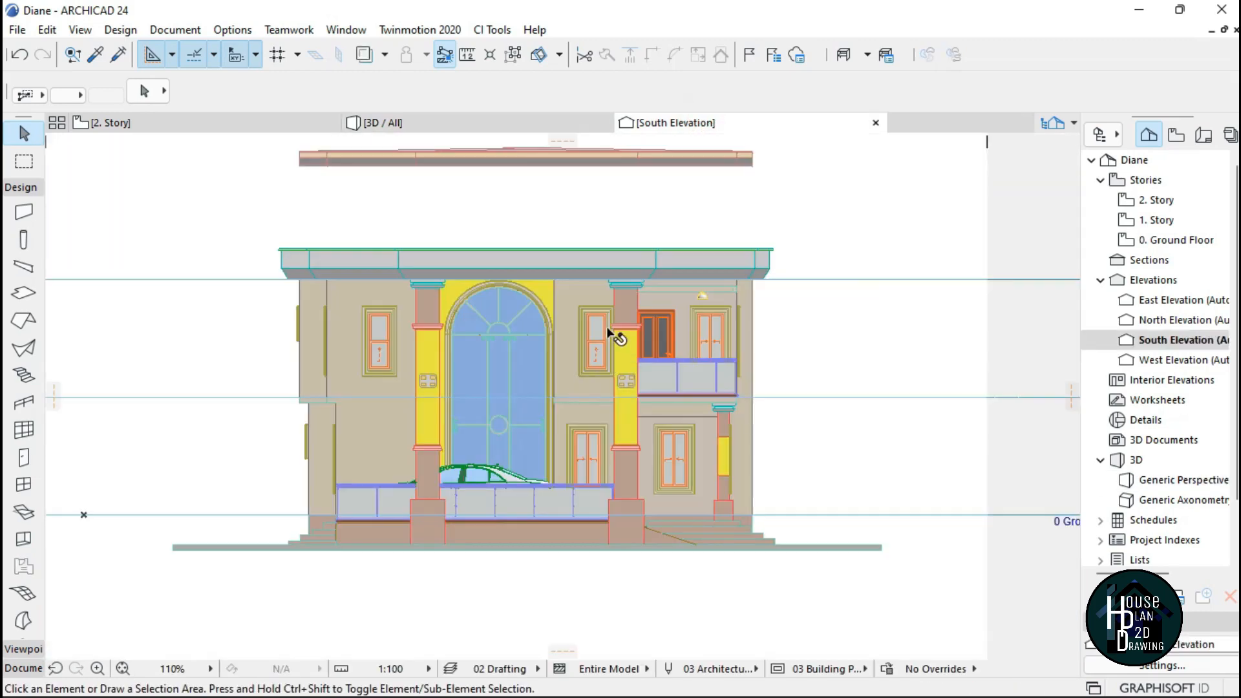
scroll(646, 278, "down", 4)
scroll(760, 178, "up", 7)
scroll(762, 178, "up", 2)
scroll(715, 233, "down", 2)
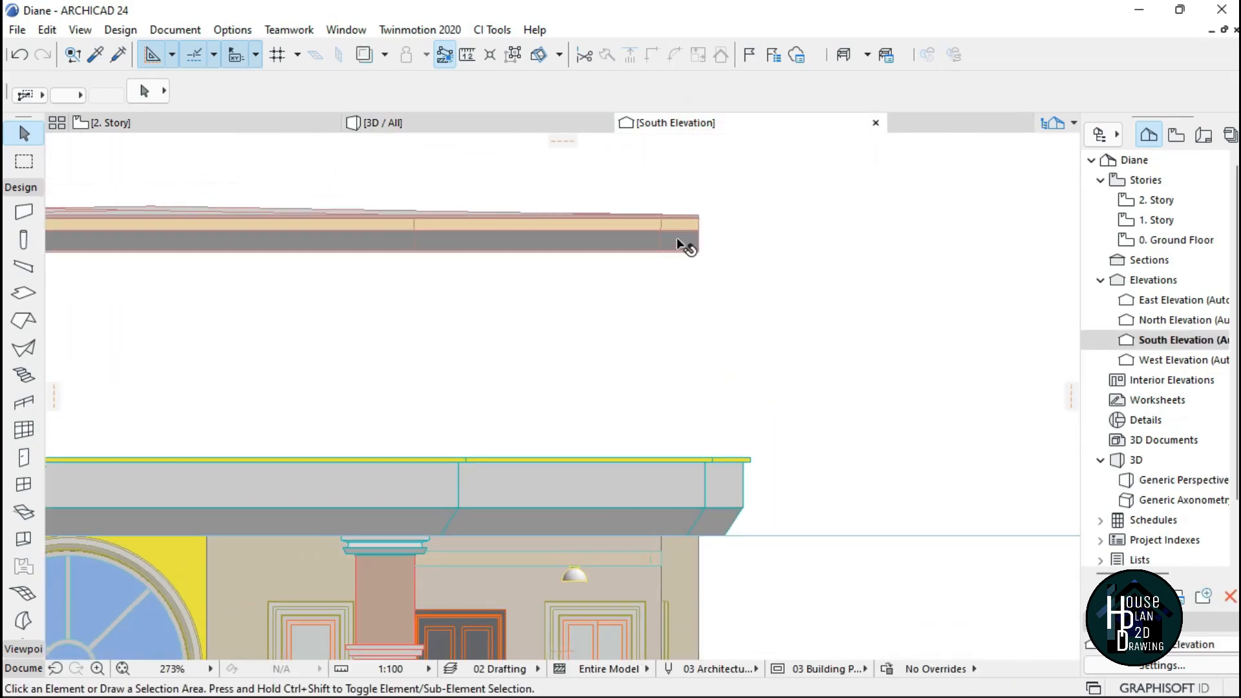
left_click(685, 245)
scroll(711, 280, "down", 2)
scroll(717, 284, "up", 5)
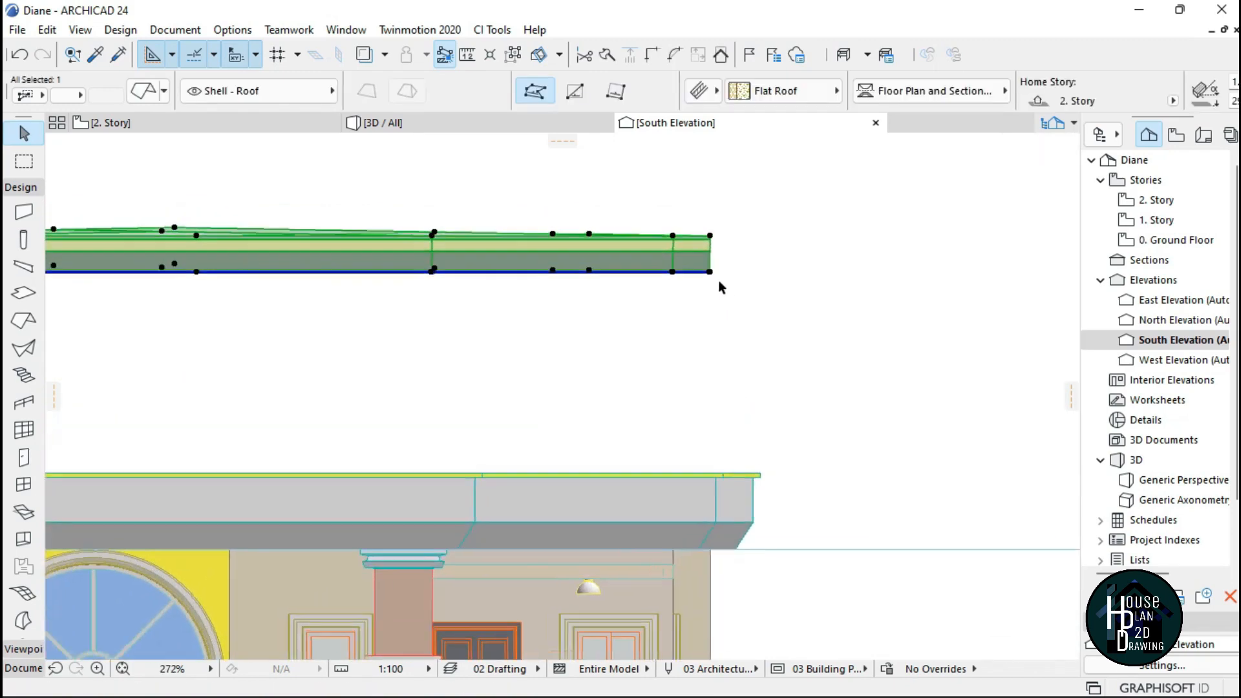
key("ctrl+d")
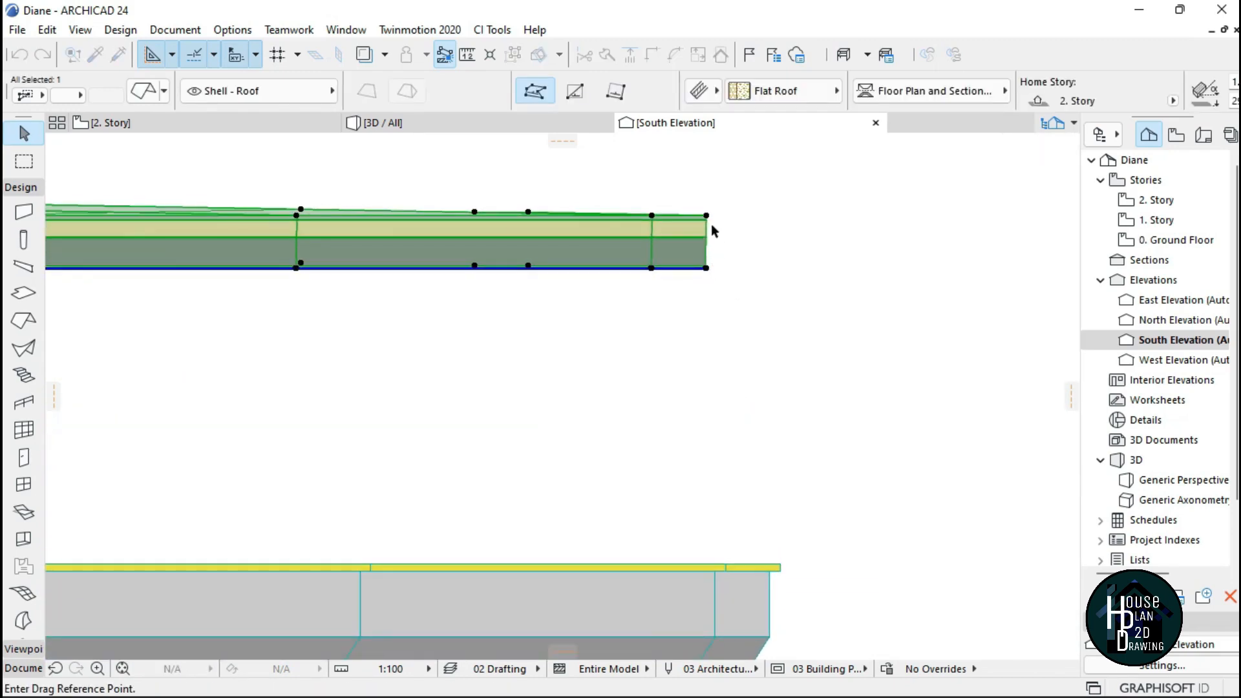
scroll(713, 271, "up", 3)
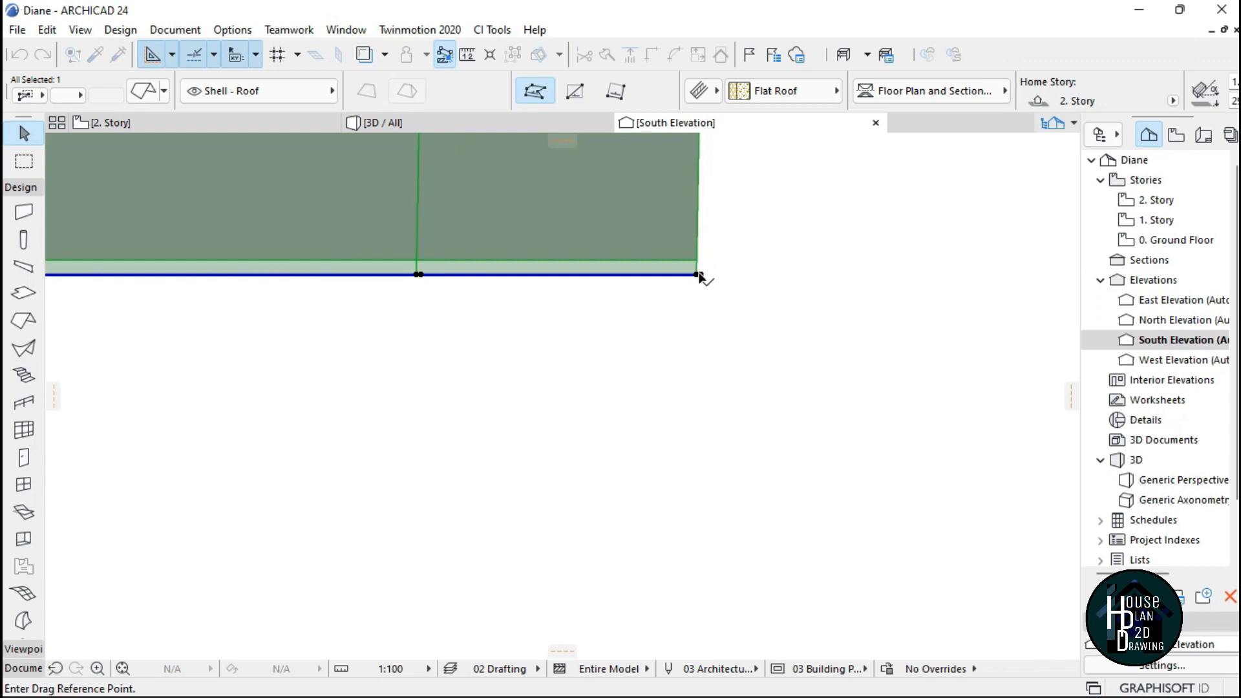
left_click(697, 275)
scroll(701, 251, "down", 5)
scroll(709, 532, "up", 3)
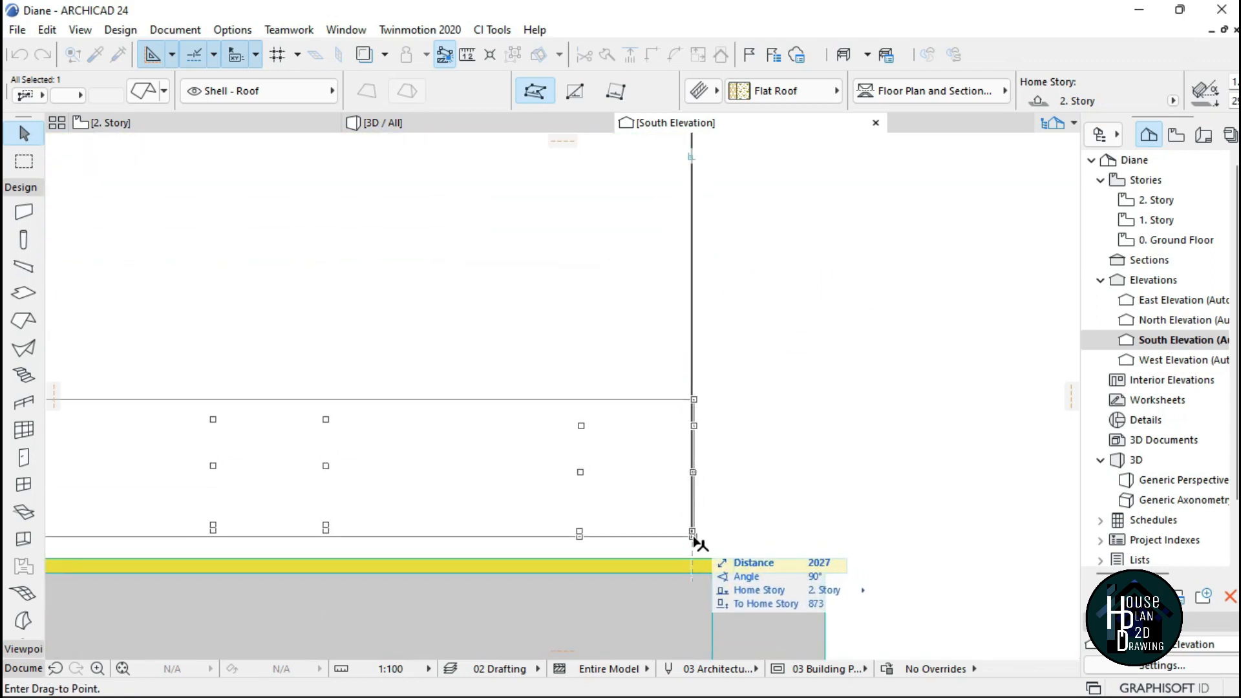
left_click(692, 535)
left_click(707, 371)
scroll(707, 373, "down", 10)
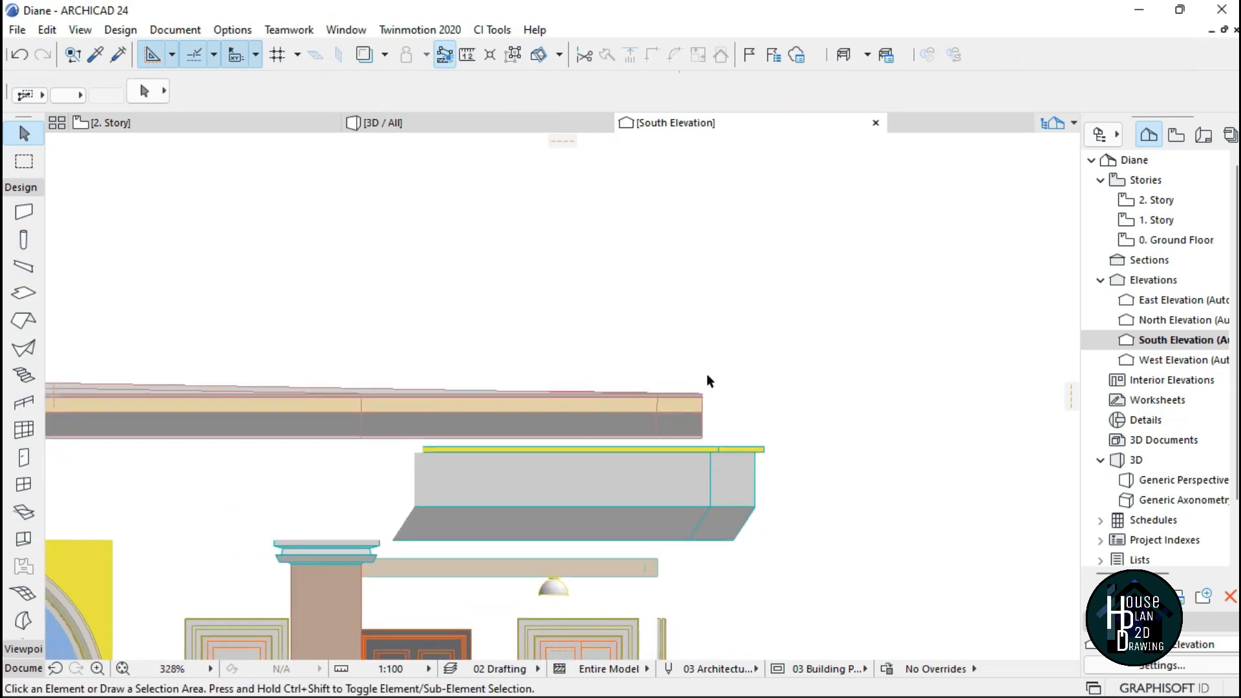
Set the flat roof's eaves overhang offset to 150 and clear the selection.
scroll(484, 378, "up", 10)
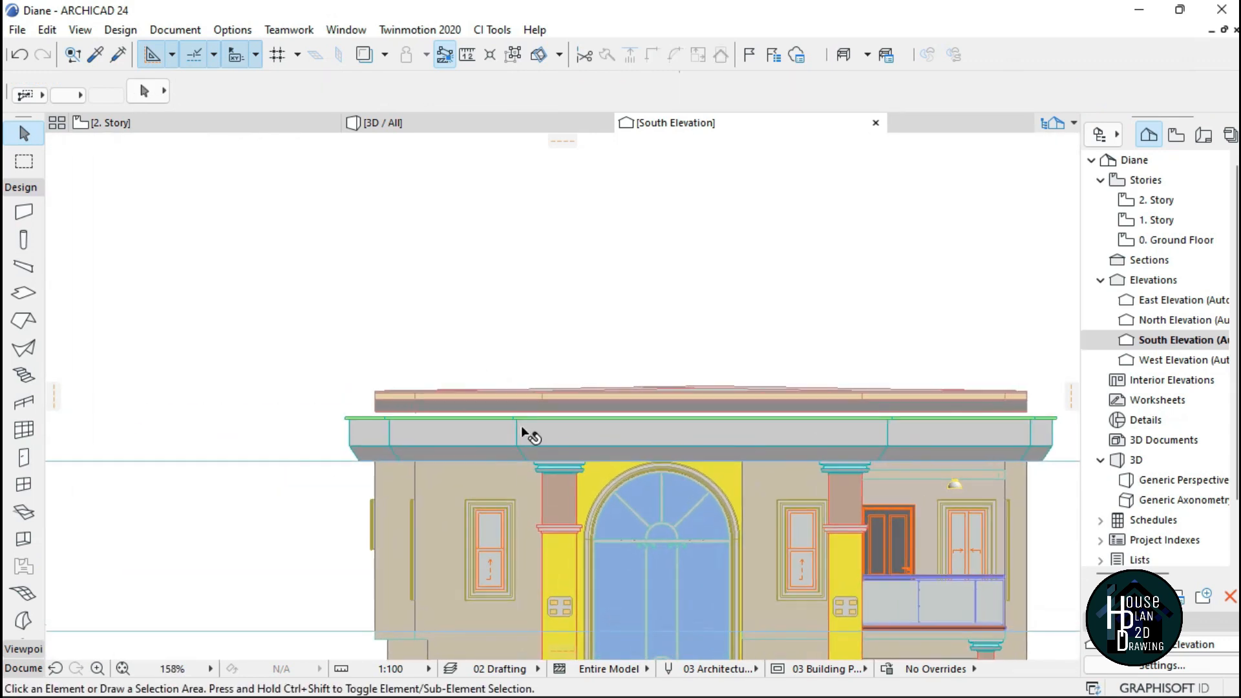
scroll(393, 483, "up", 1)
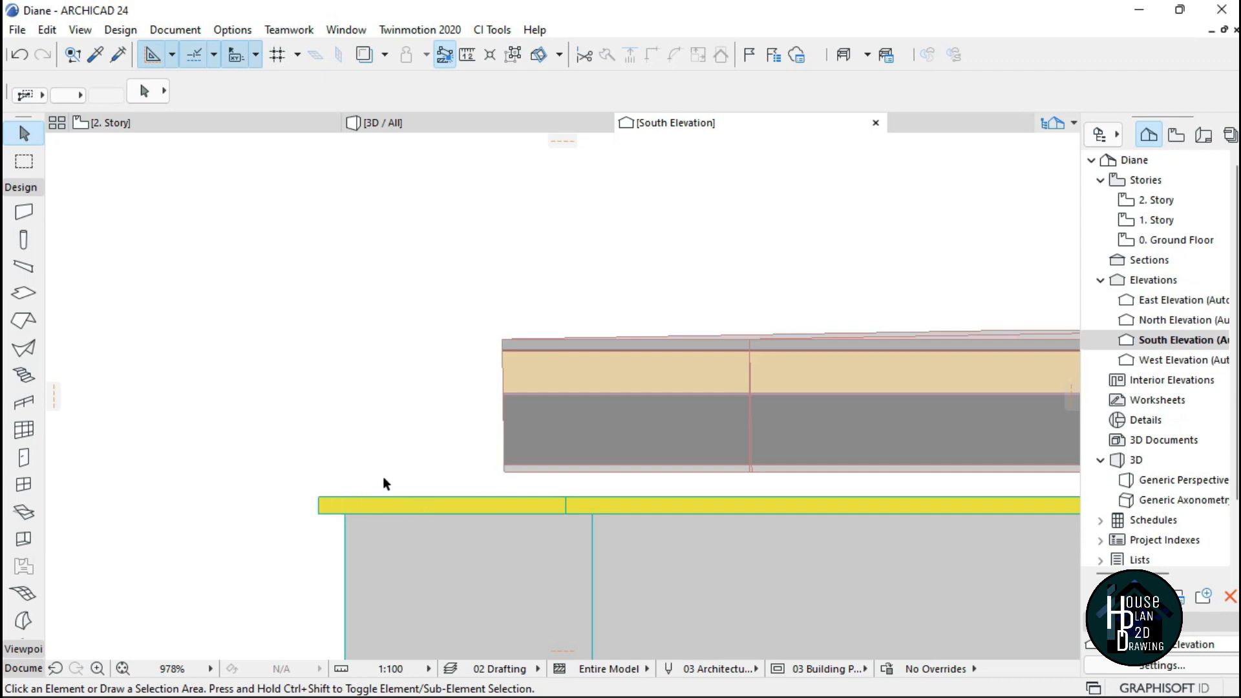
scroll(382, 476, "down", 7)
scroll(654, 389, "up", 1)
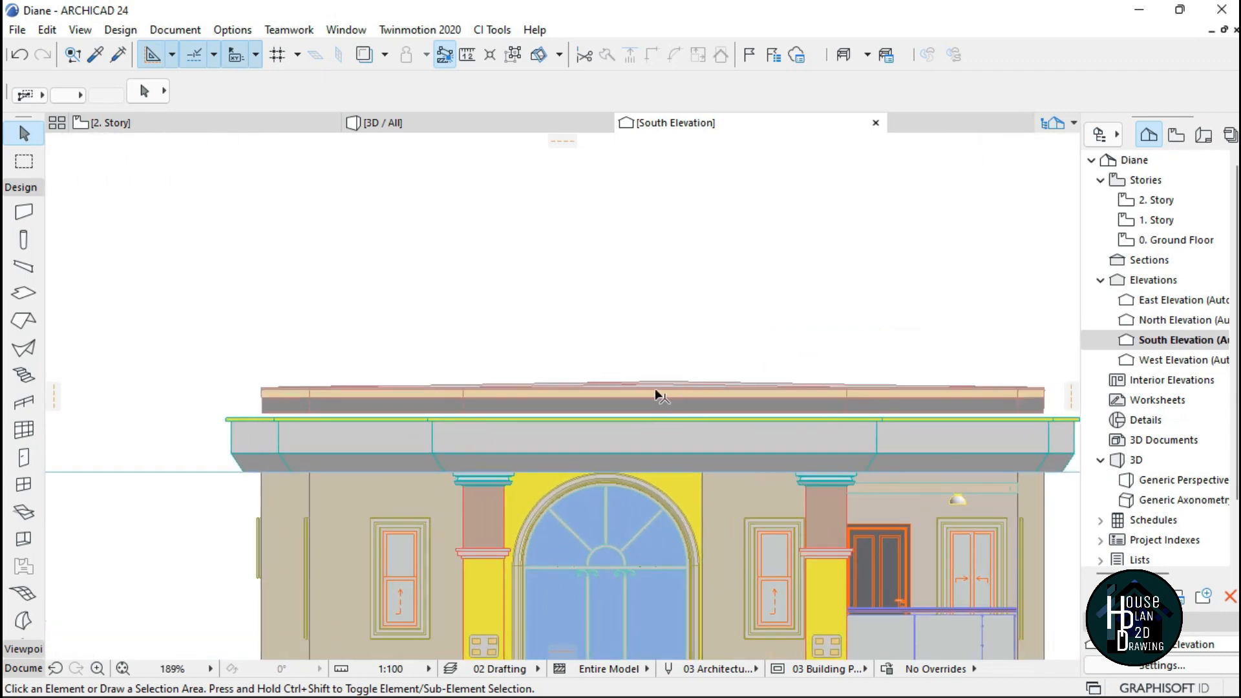
scroll(629, 374, "down", 2)
scroll(604, 392, "up", 2)
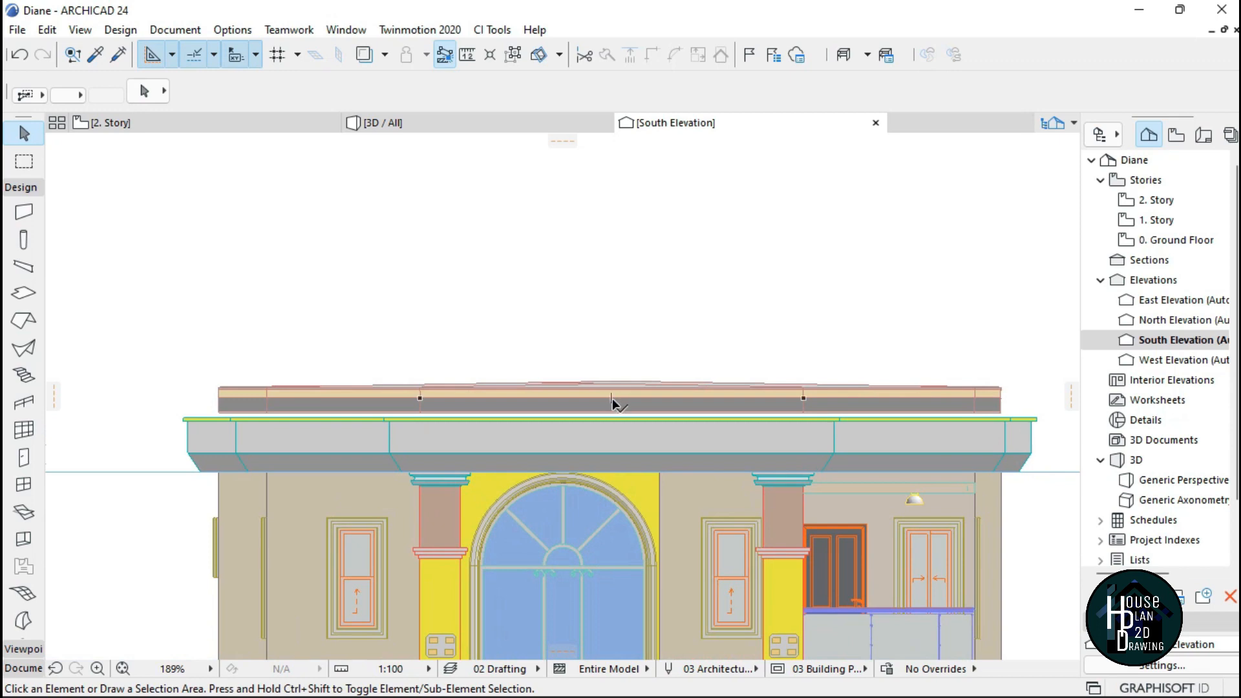
left_click(611, 400)
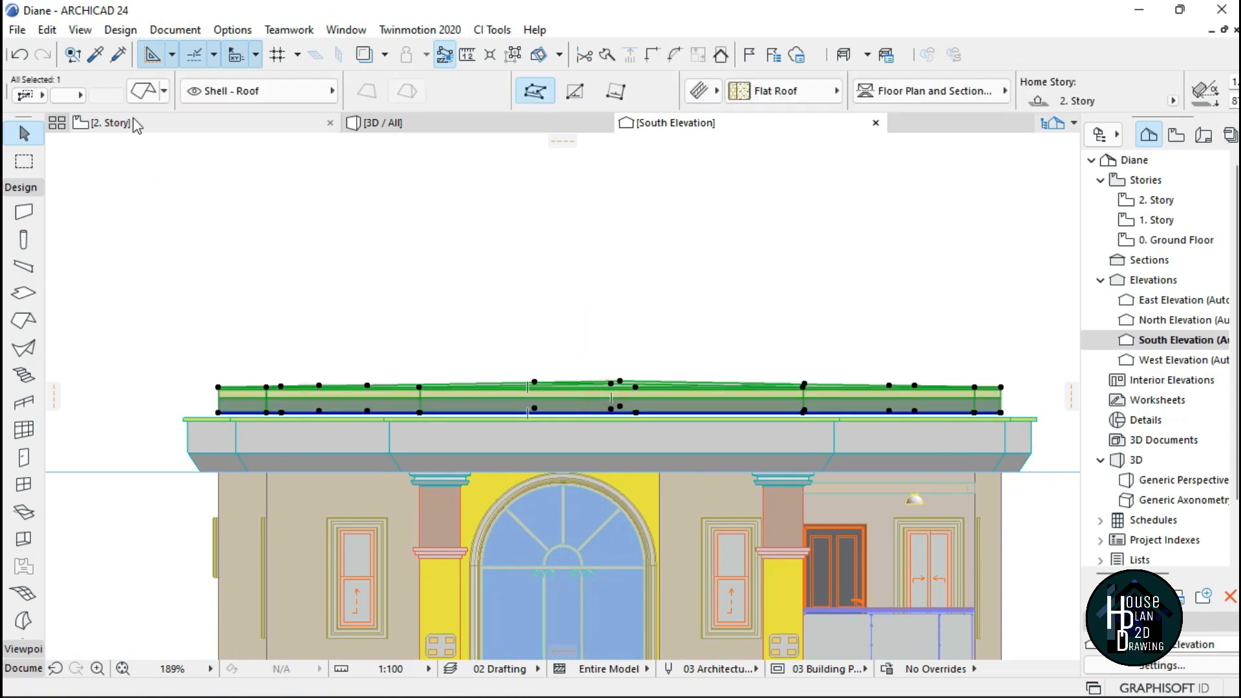
key("ctrl+t")
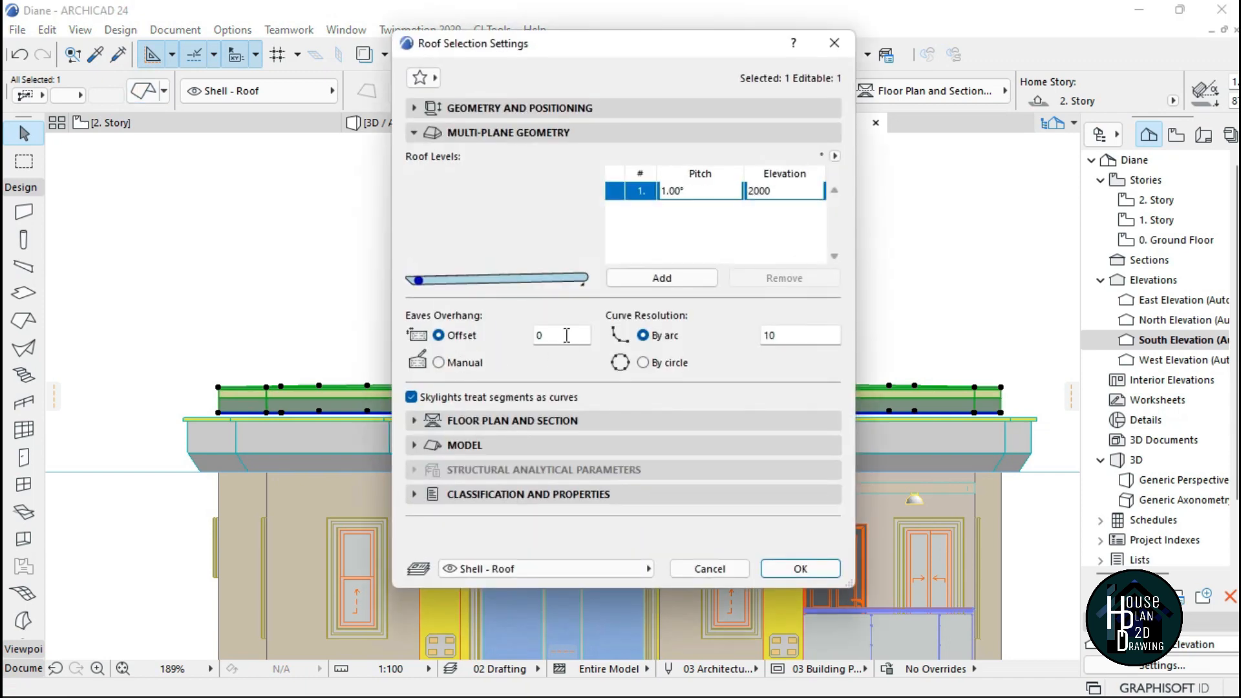
type("150")
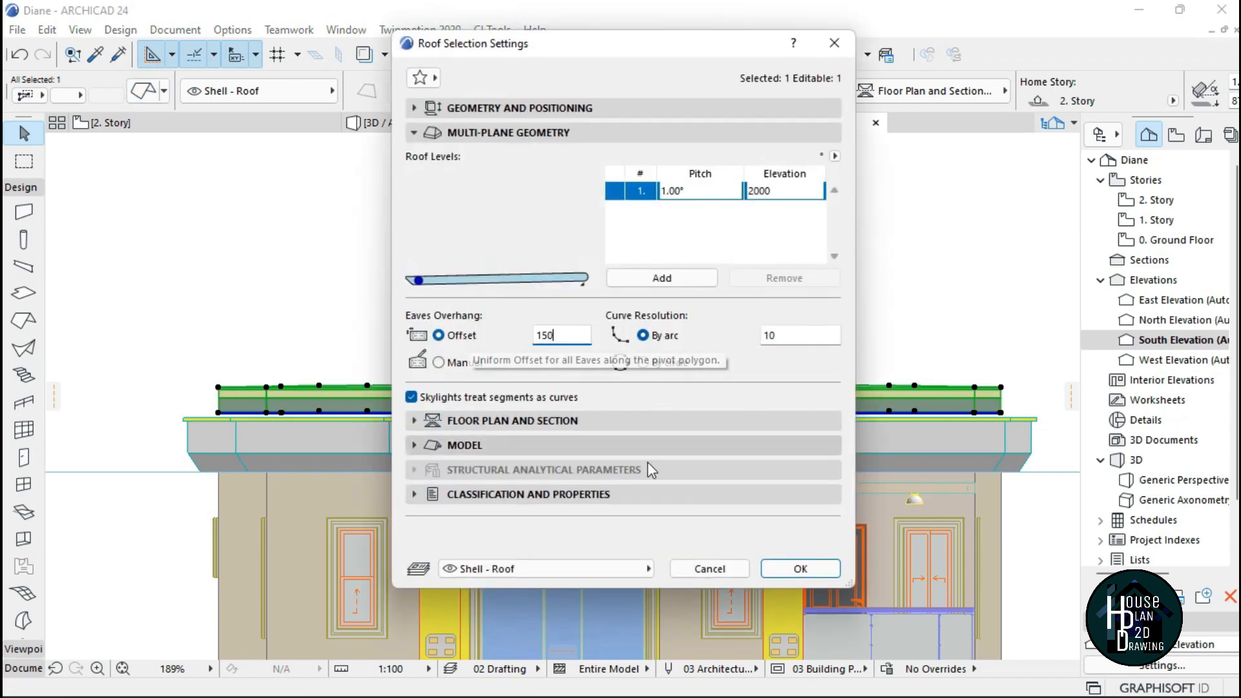
left_click(776, 569)
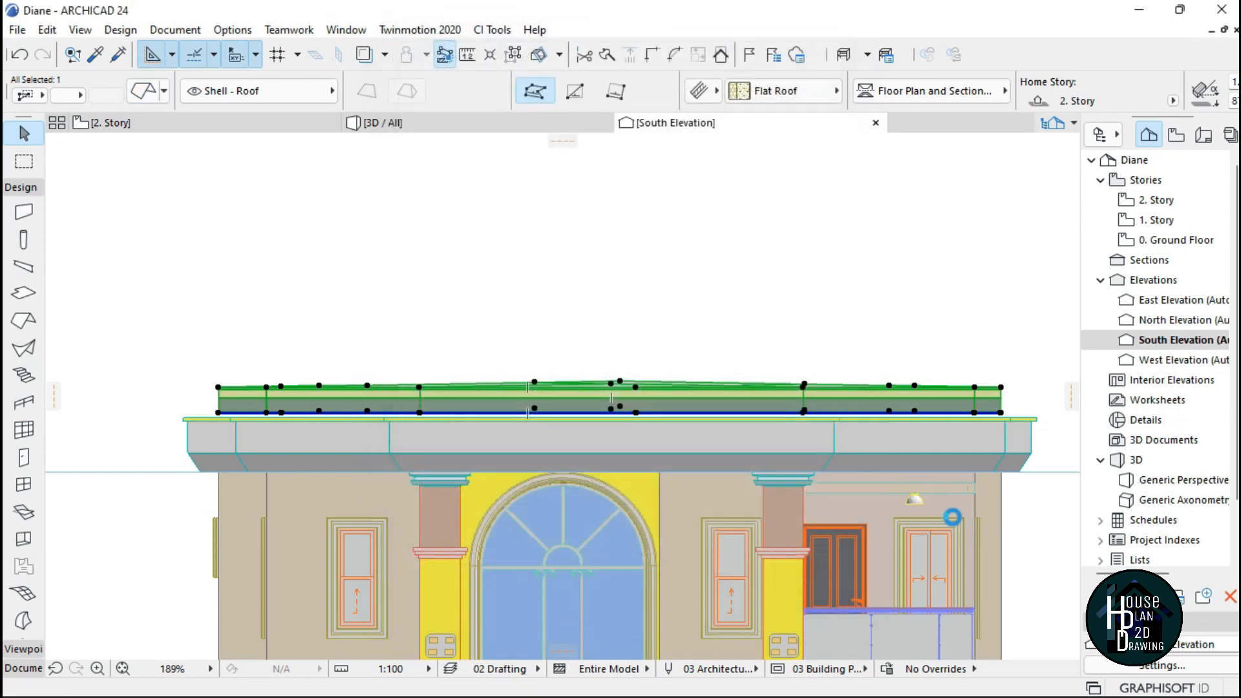
scroll(1041, 406, "up", 5)
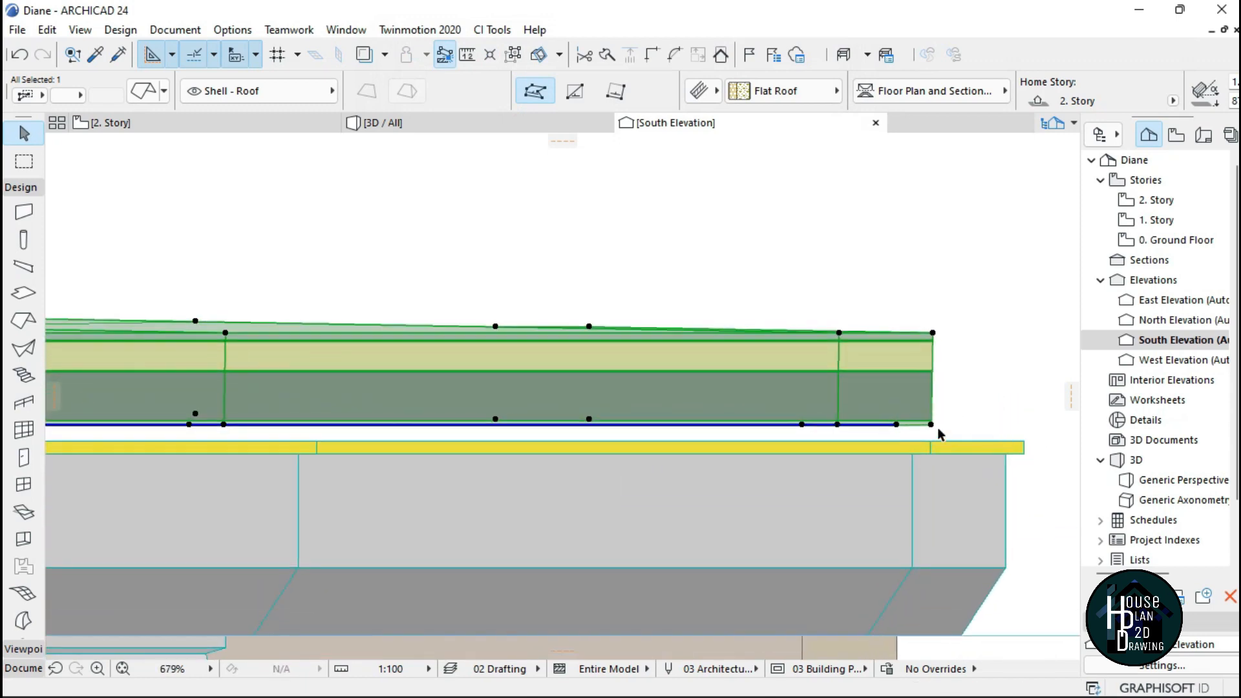
key("Escape")
Walk through the 3D model to examine the roof edge above the parapet and the inner parapet corner from below.
left_click(388, 126)
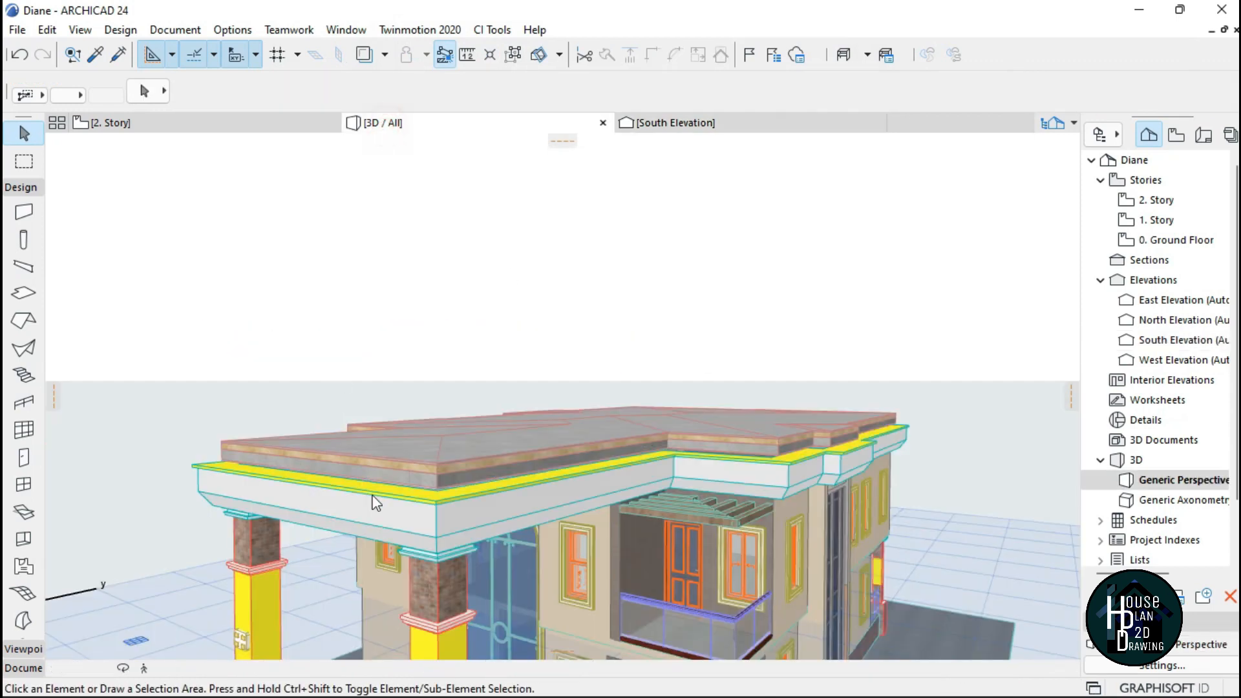
left_click(143, 671)
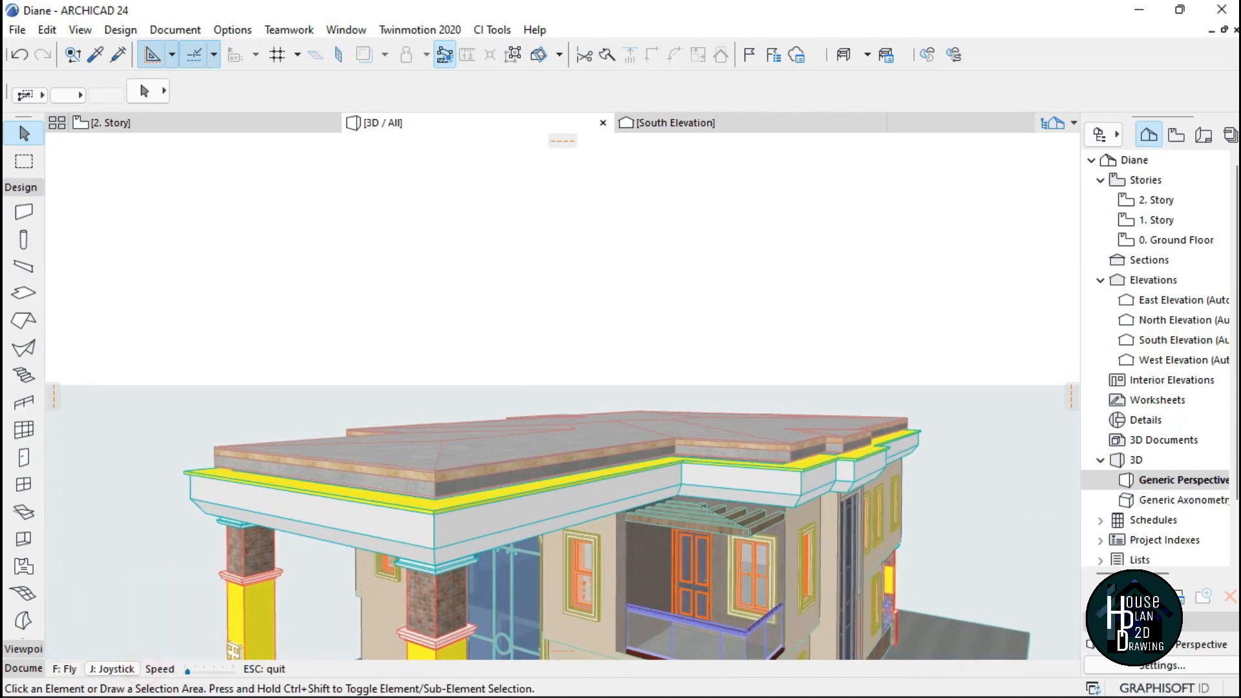
key("Up")
key("Right")
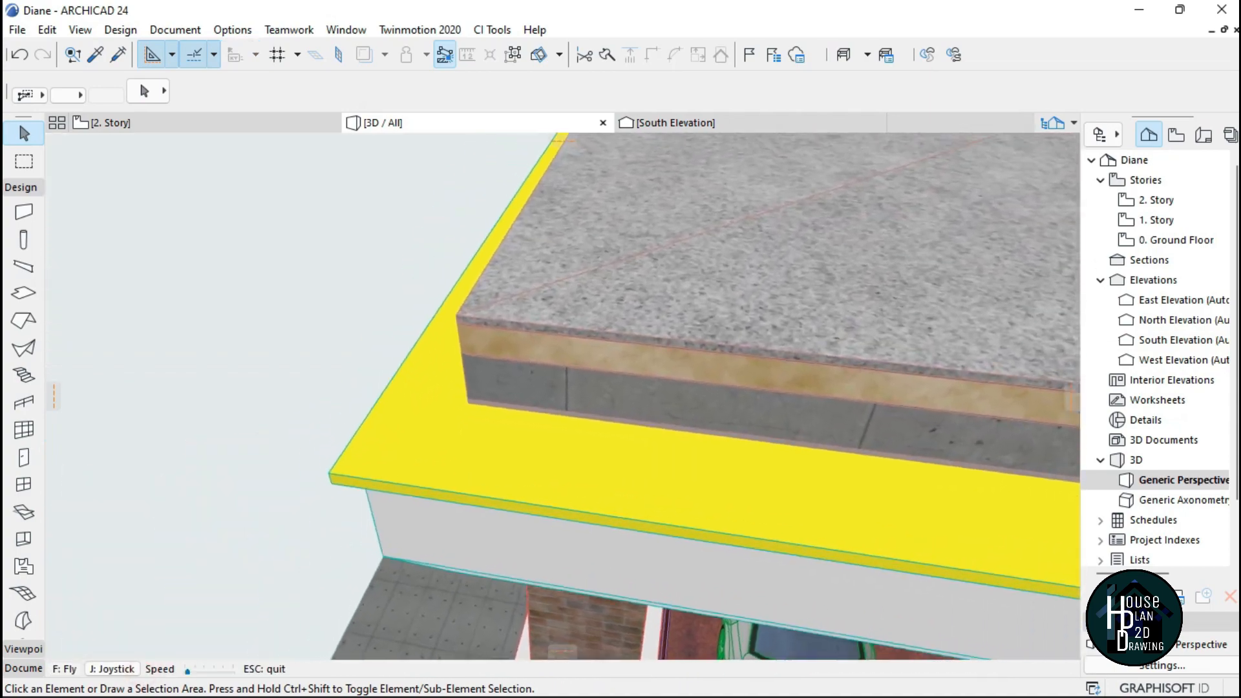
key("Up")
key("Up")
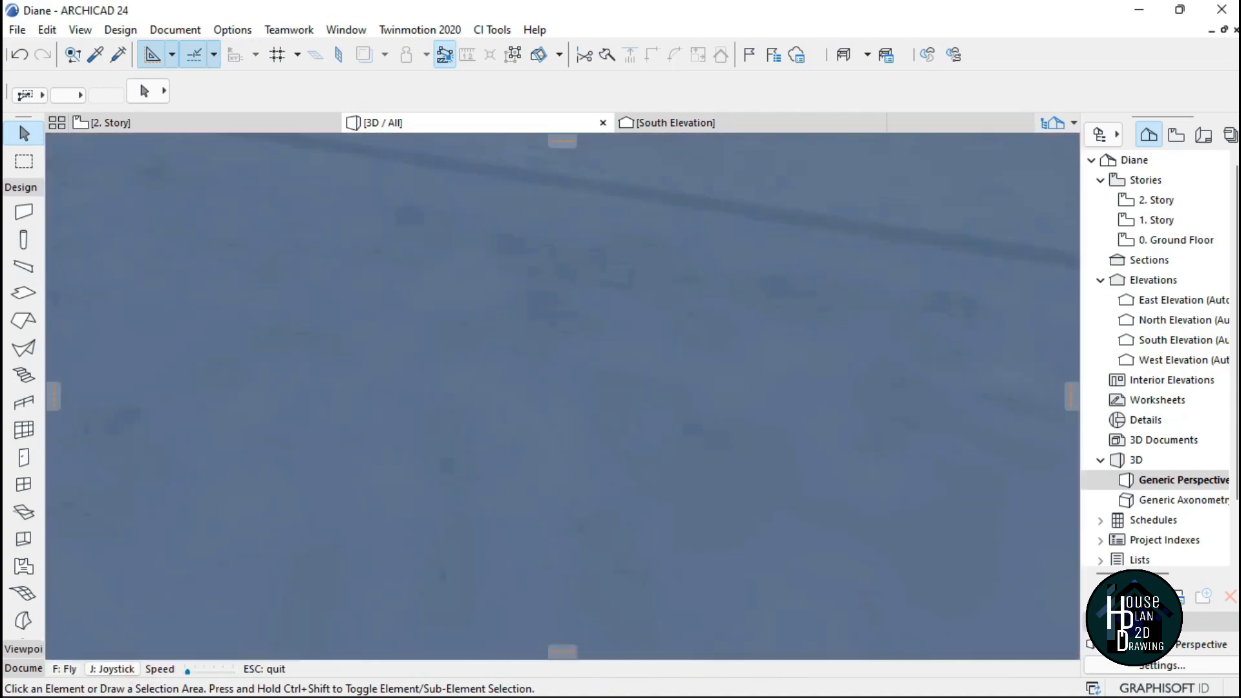
key("Up")
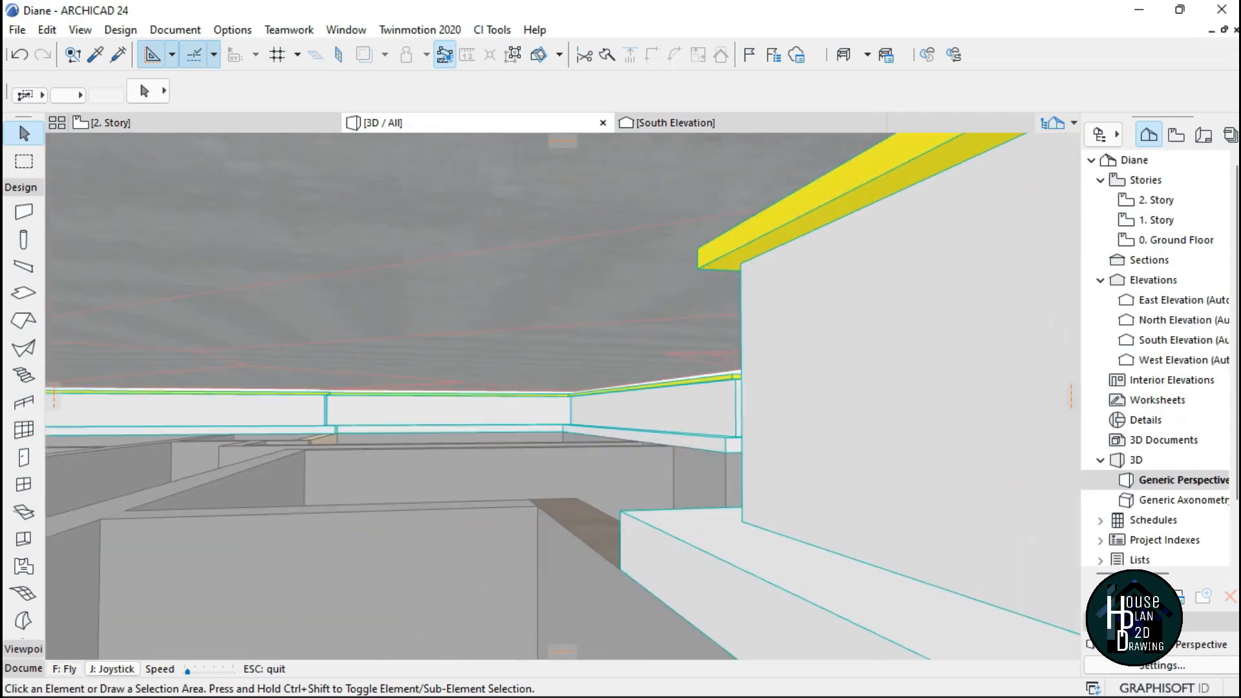
key("Up")
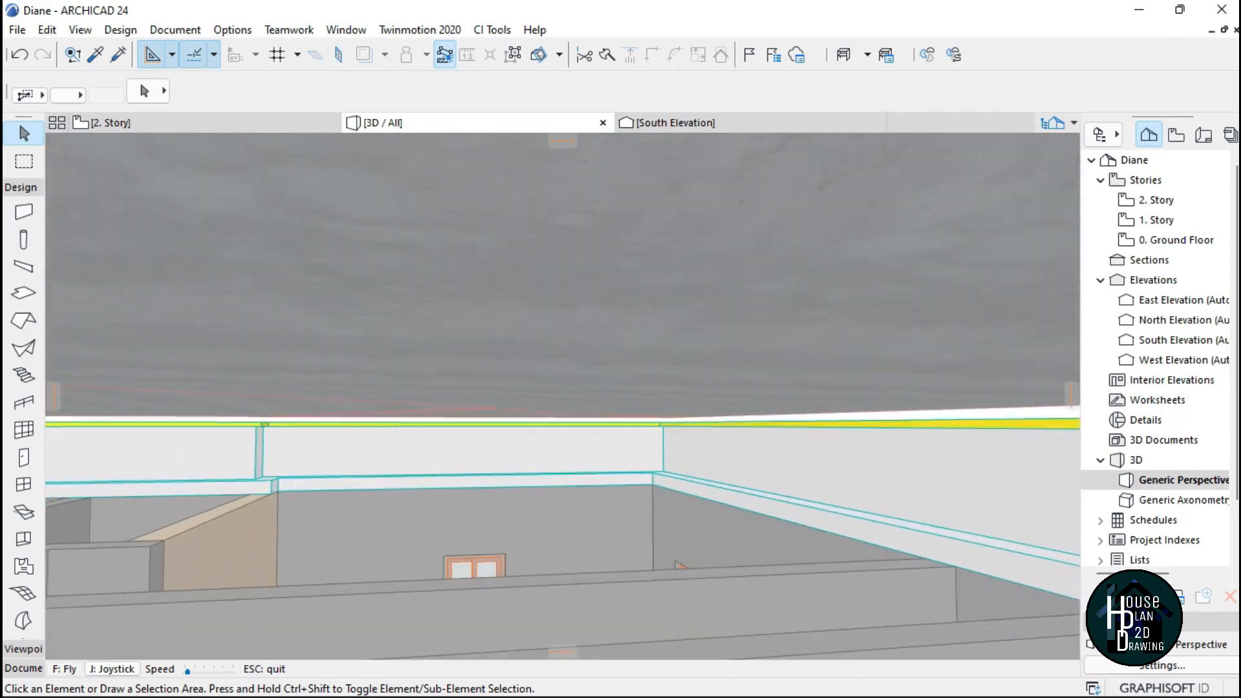
key("Up")
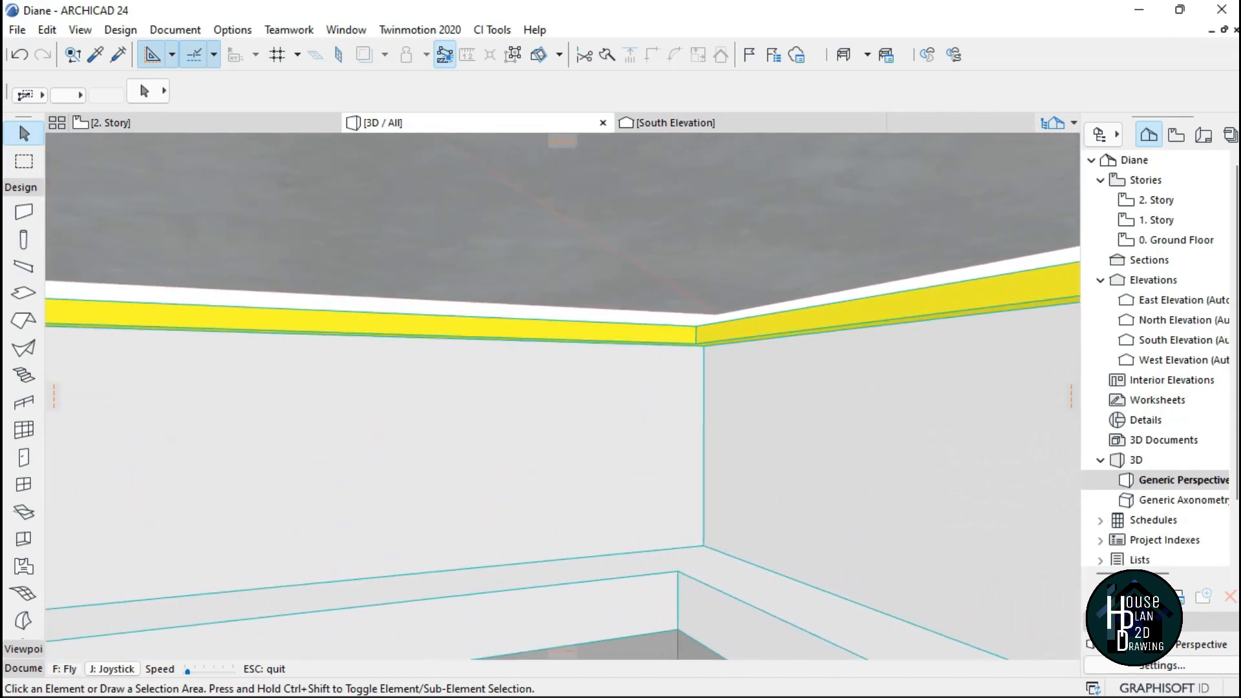
key("Up")
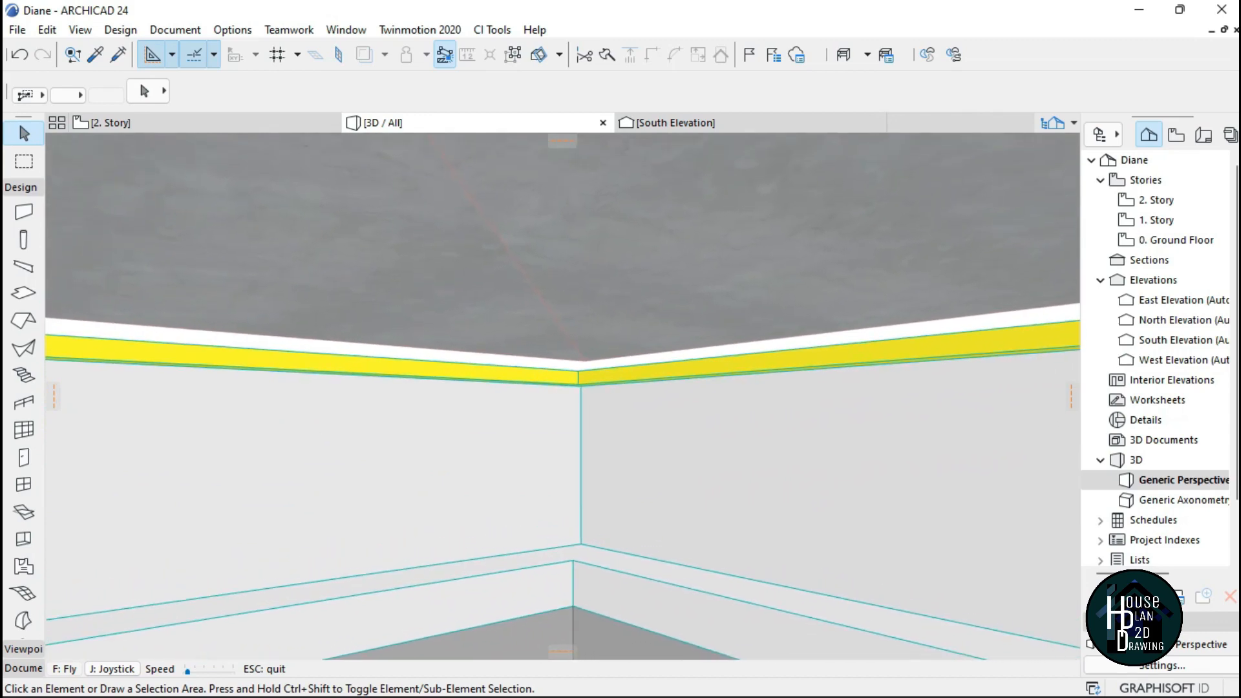
key("Escape")
Lower the flat roof vertically from its corner onto the inner ledge of the parapet beam in 3D.
left_click(578, 324)
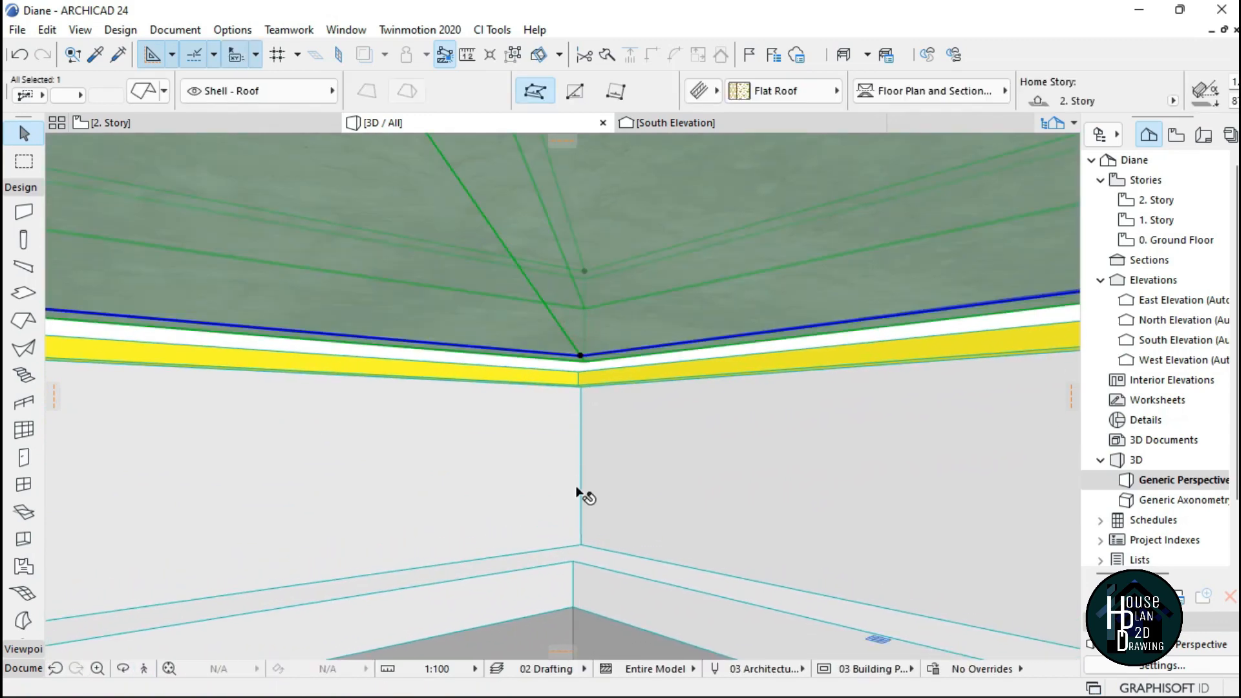
key("ctrl+d")
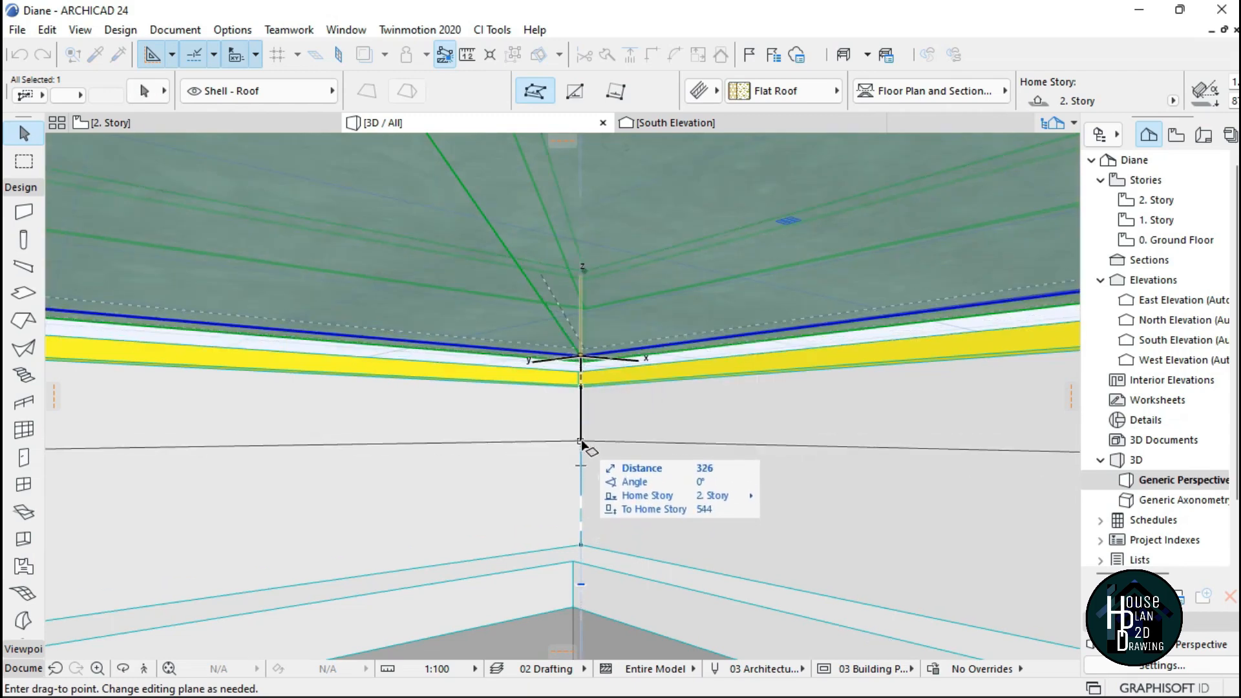
left_click(579, 545)
key("Escape")
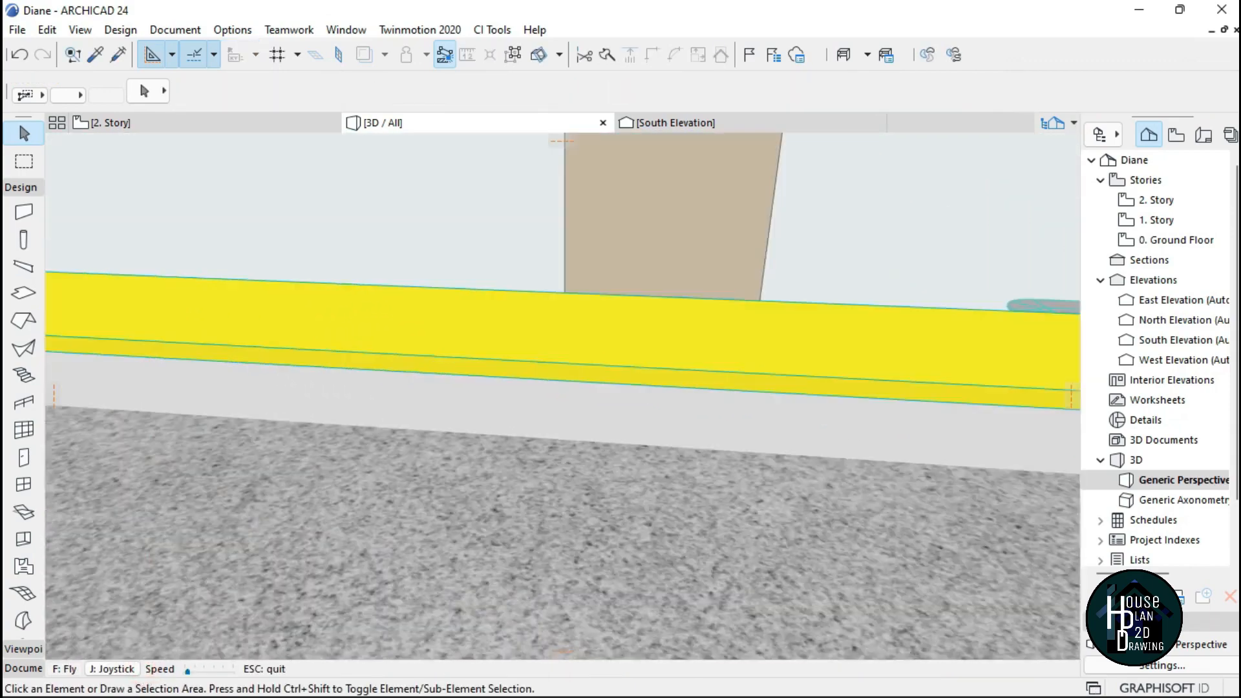
Fly around the building in 3D to examine how the lowered flat roof fits inside the parapet on all sides.
key("Down")
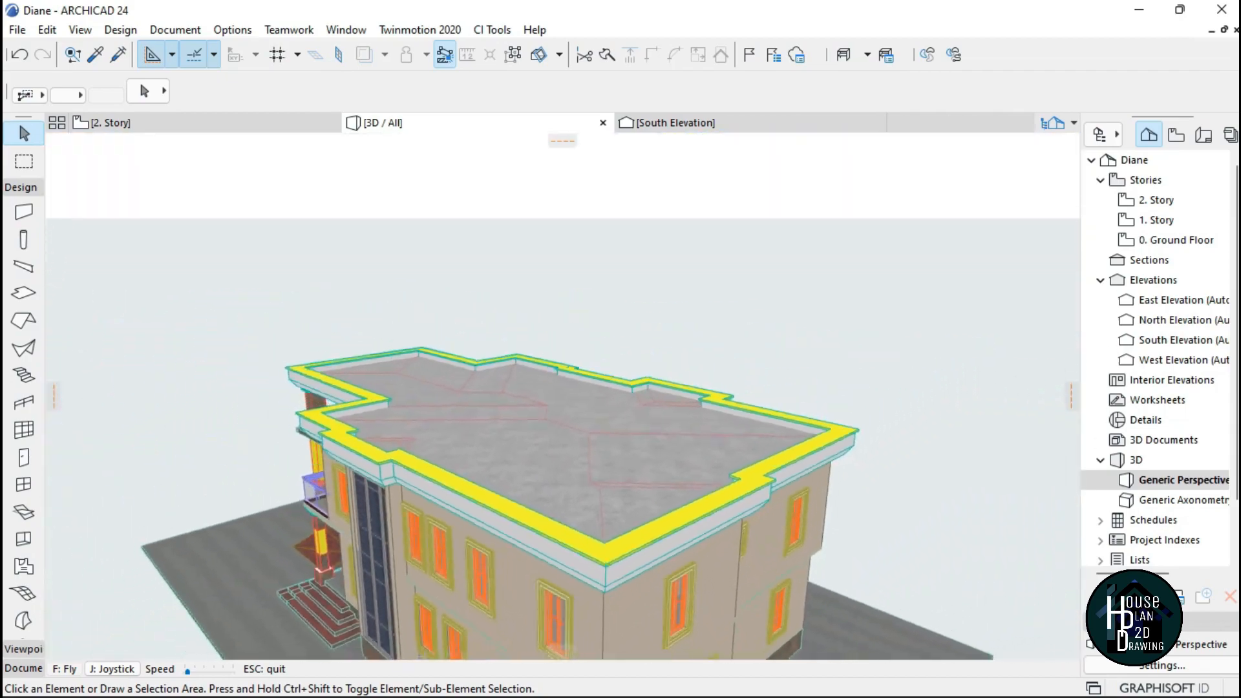
key("Left")
key("Left")
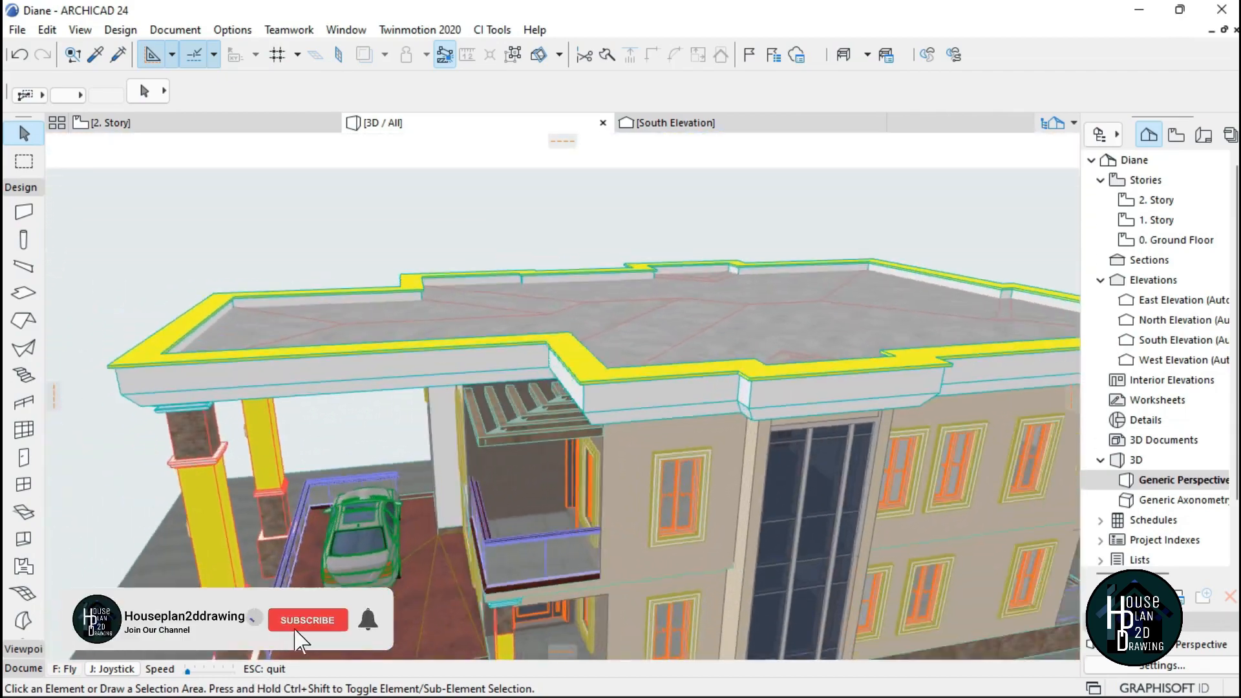
key("Up")
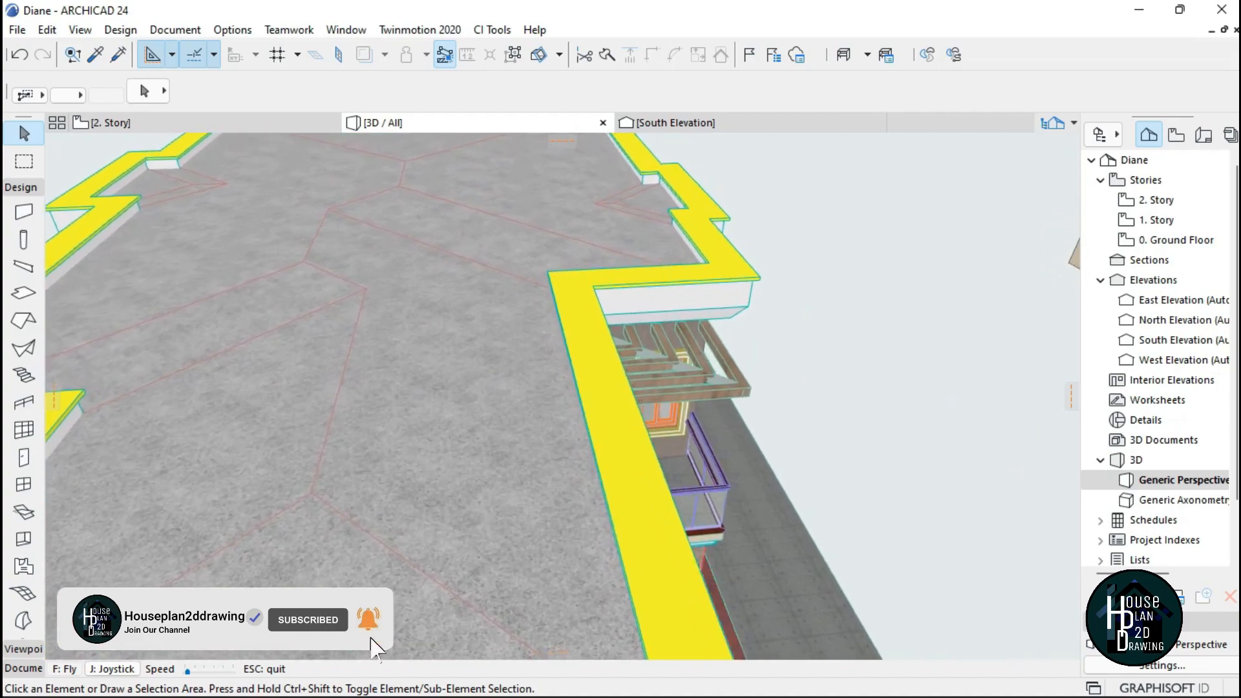
key("Left")
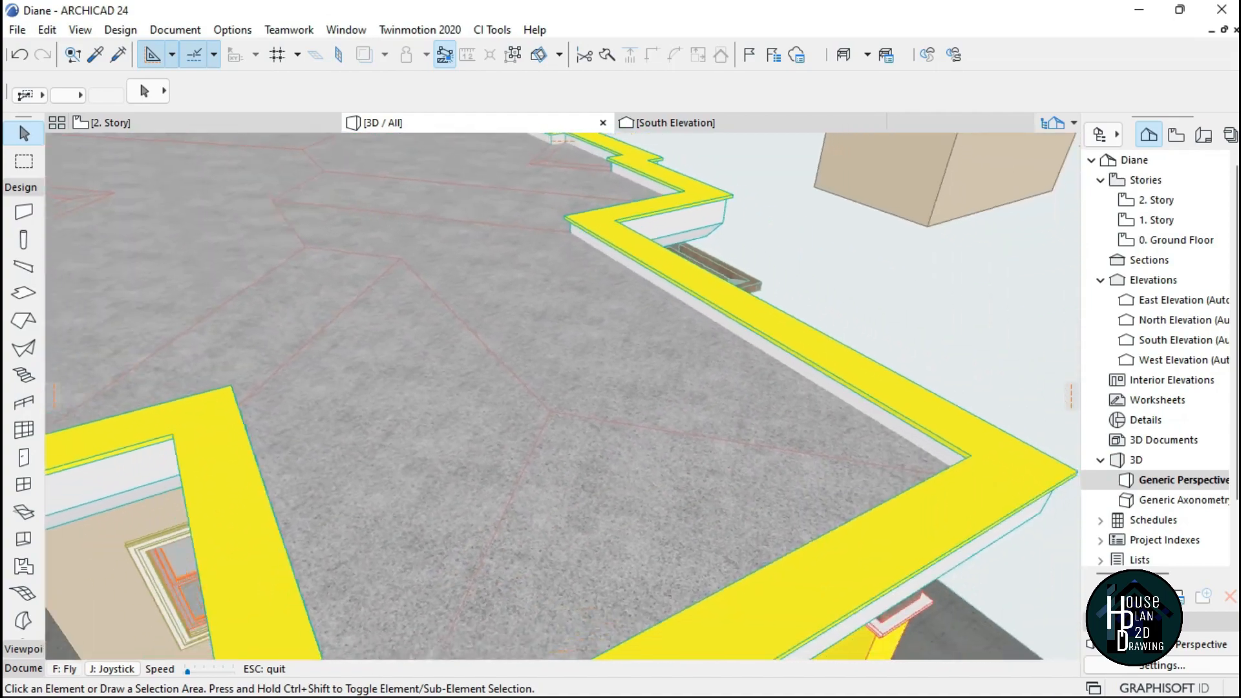
key("Up")
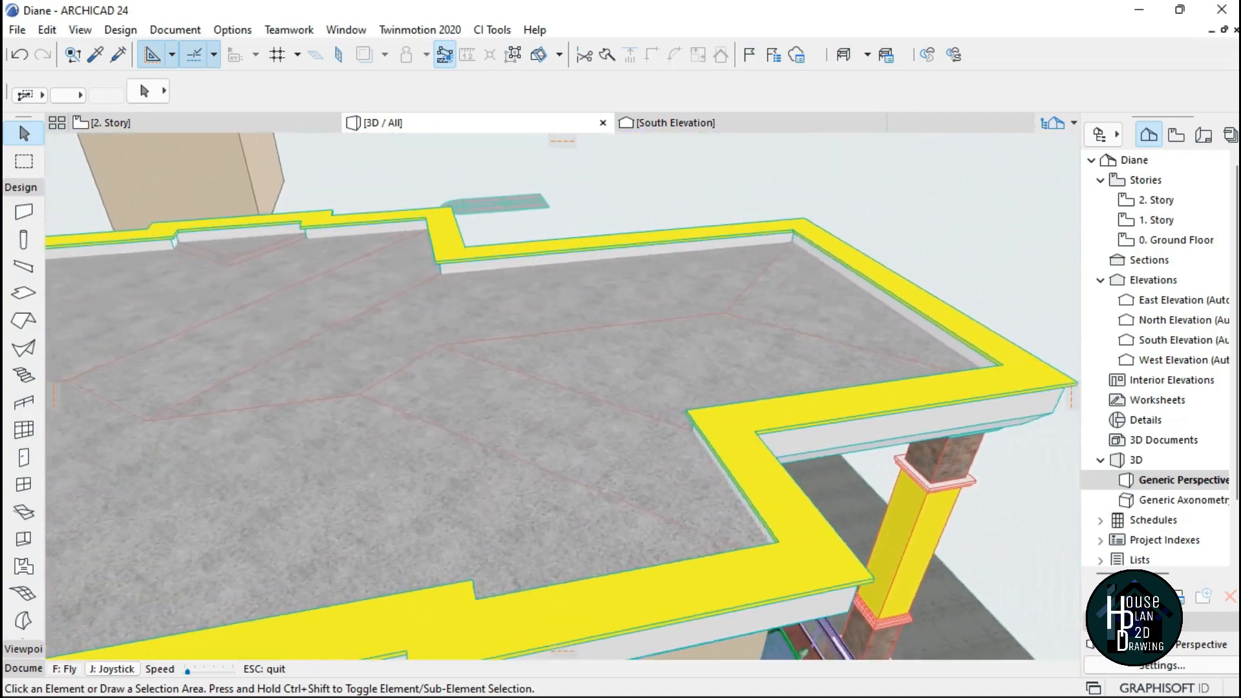
key("Left")
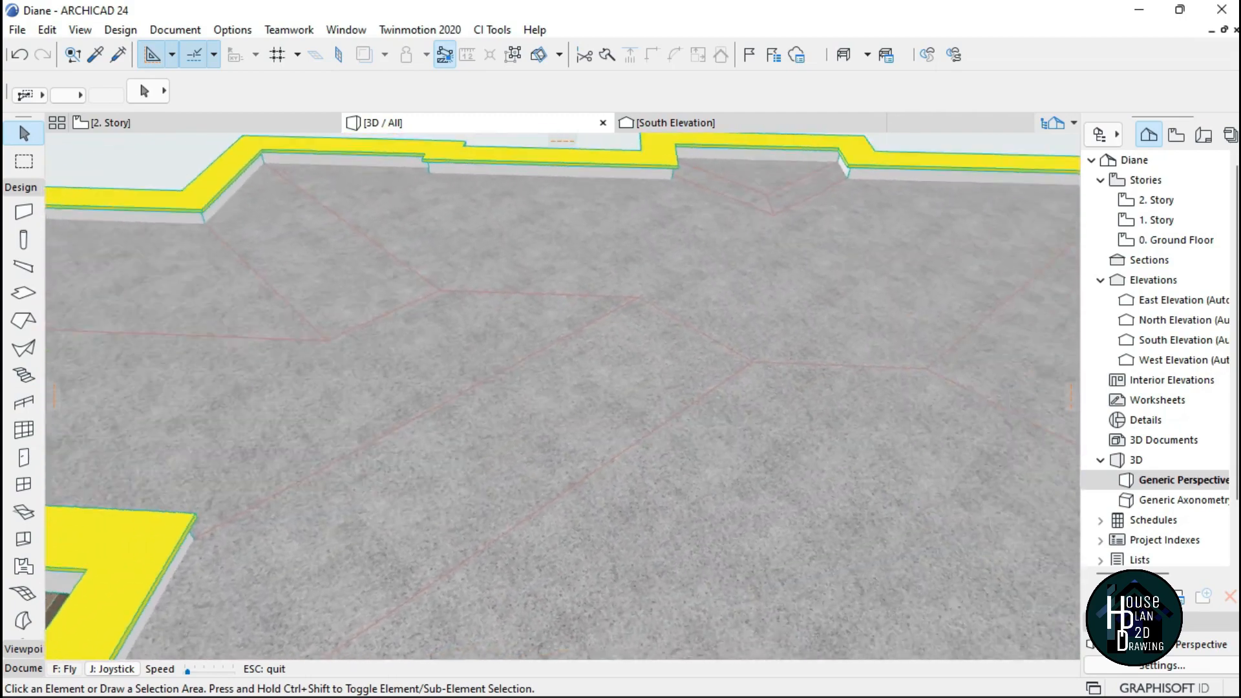
key("Down")
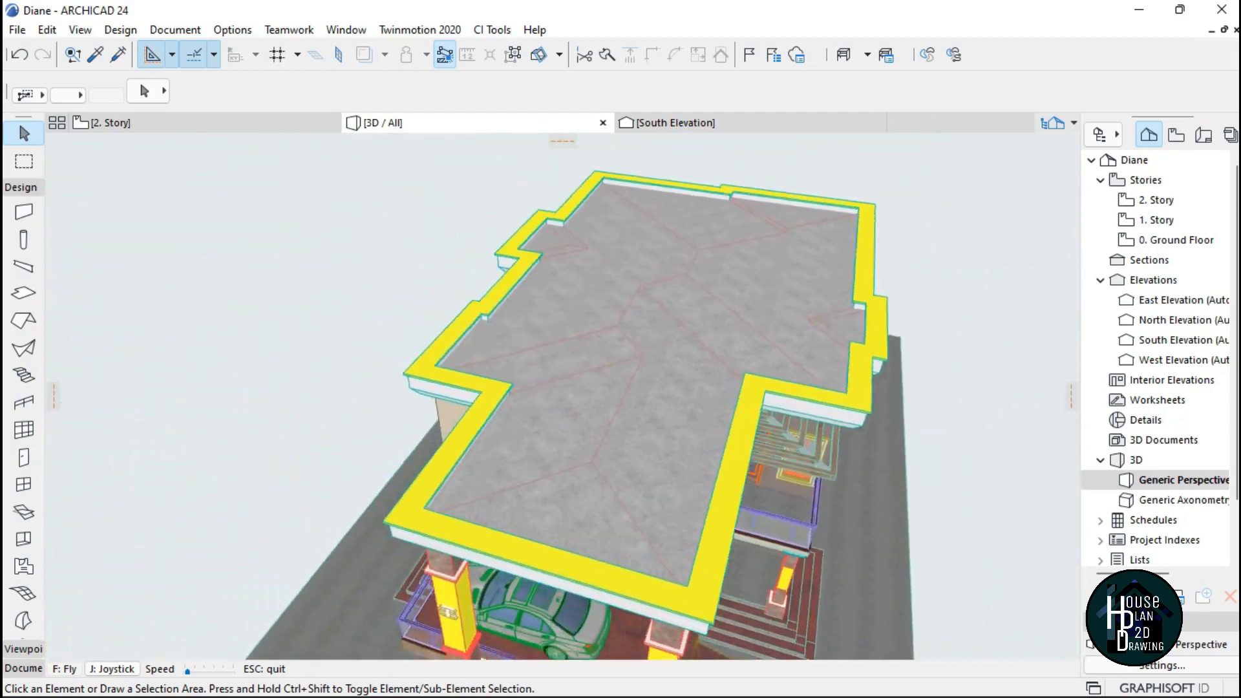
key("Left")
key("Up")
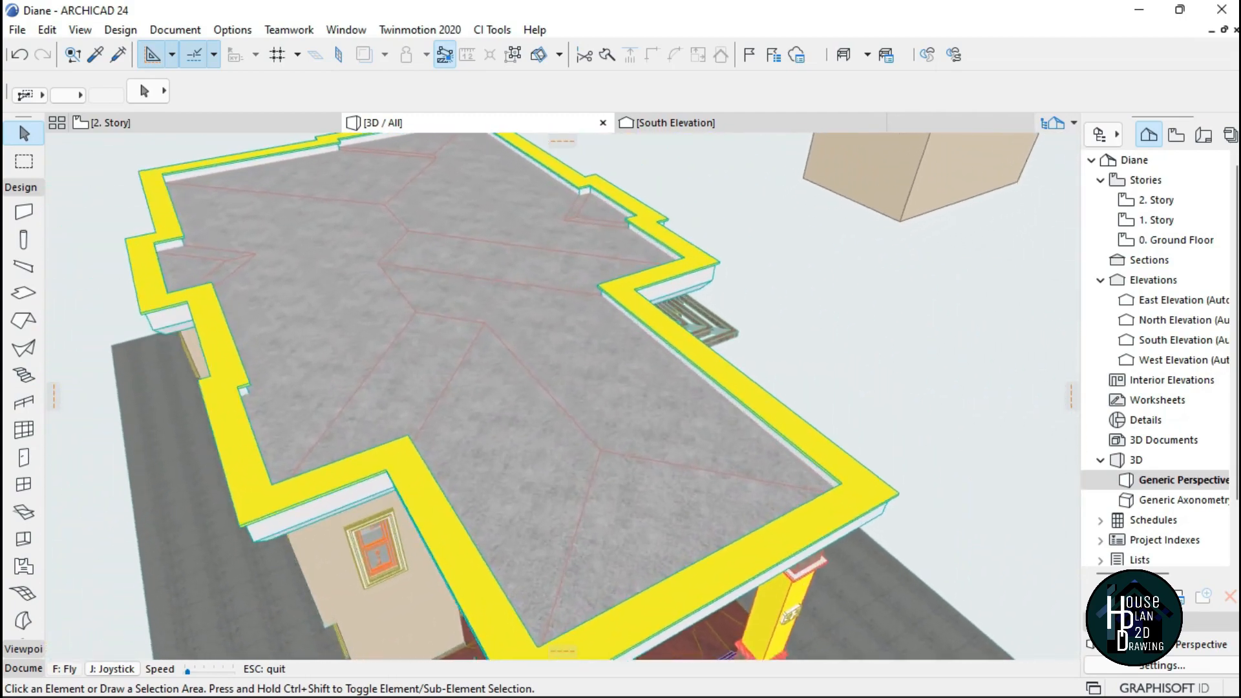
Fly around the house in 3D to examine the flat roof inside the parapet and the building's front and sides.
key("Right")
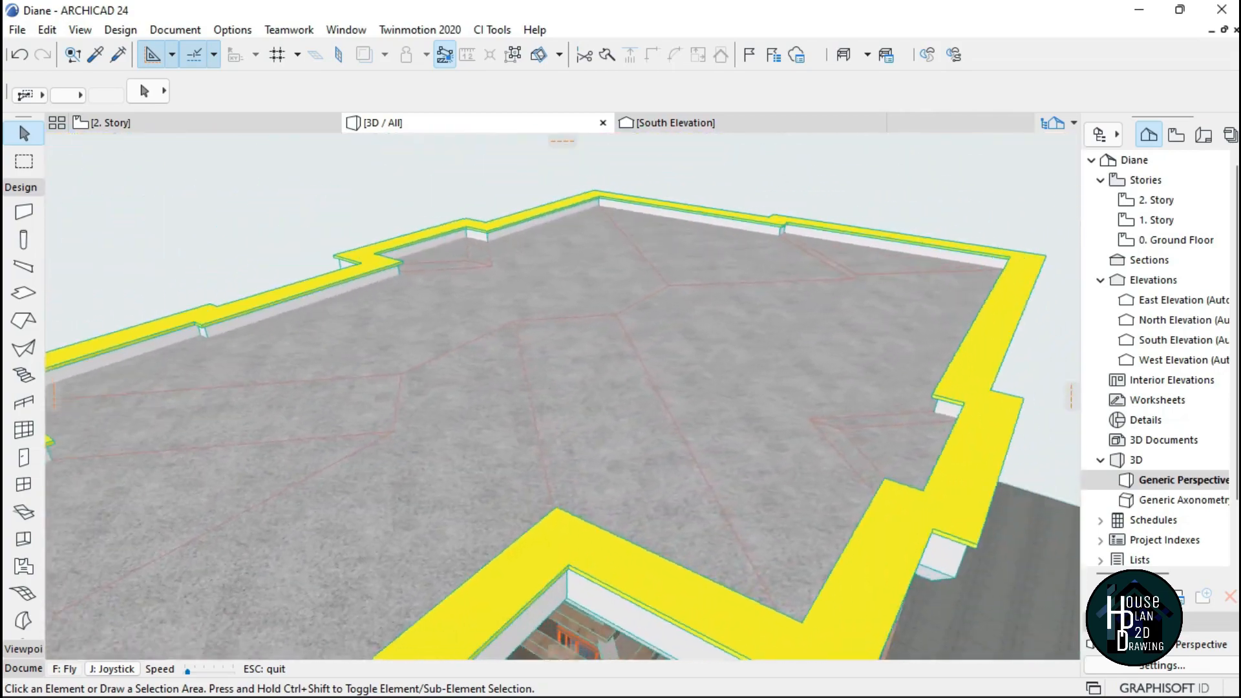
key("Right")
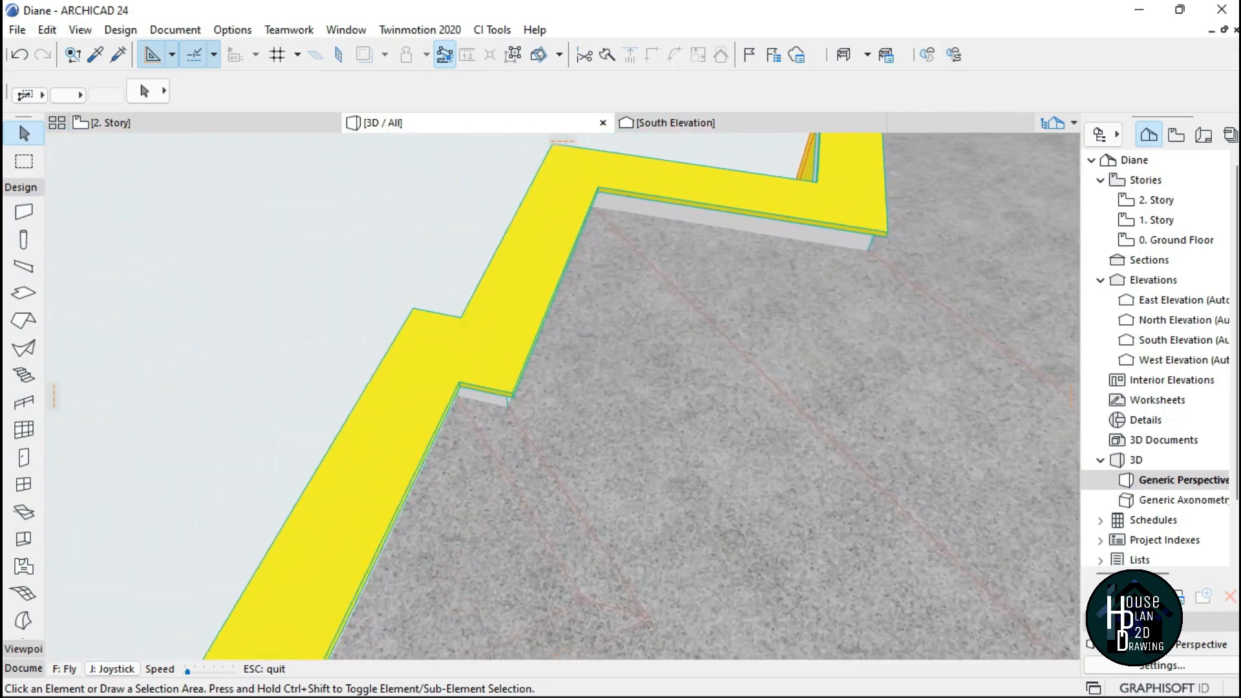
key("Up")
key("Down")
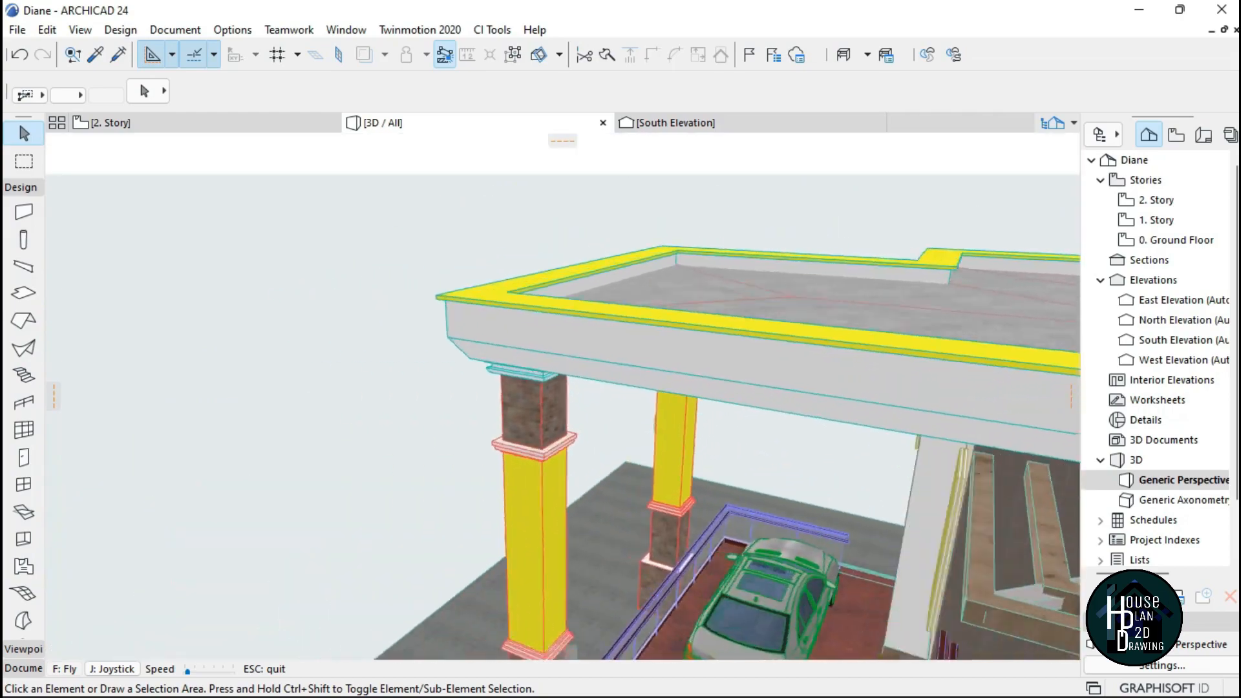
key("Right")
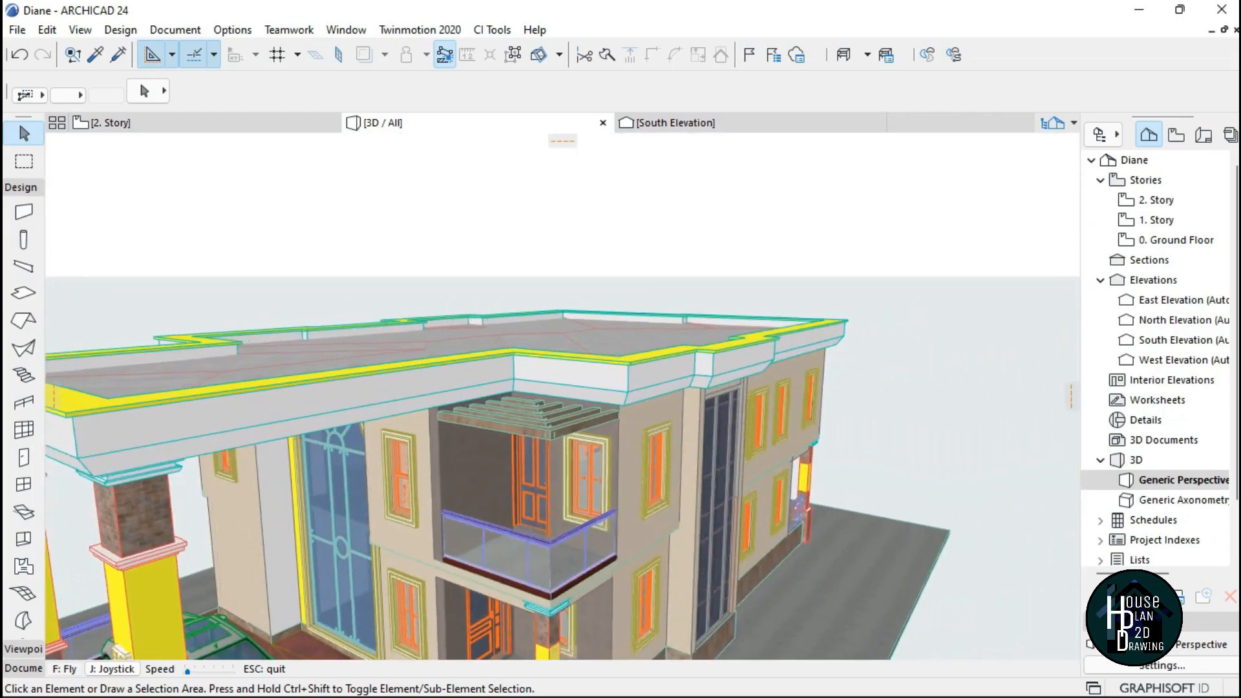
key("Page_Down")
key("Down")
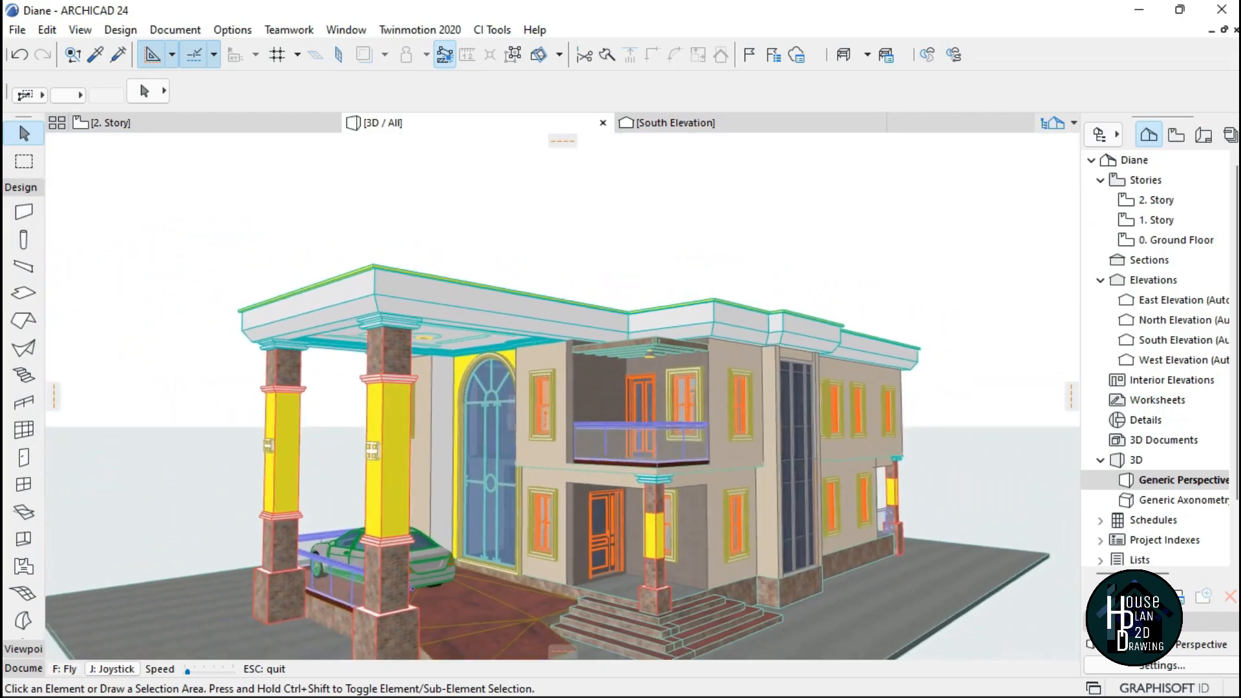
key("Left")
key("Up")
key("Page_Up")
key("Page_Up")
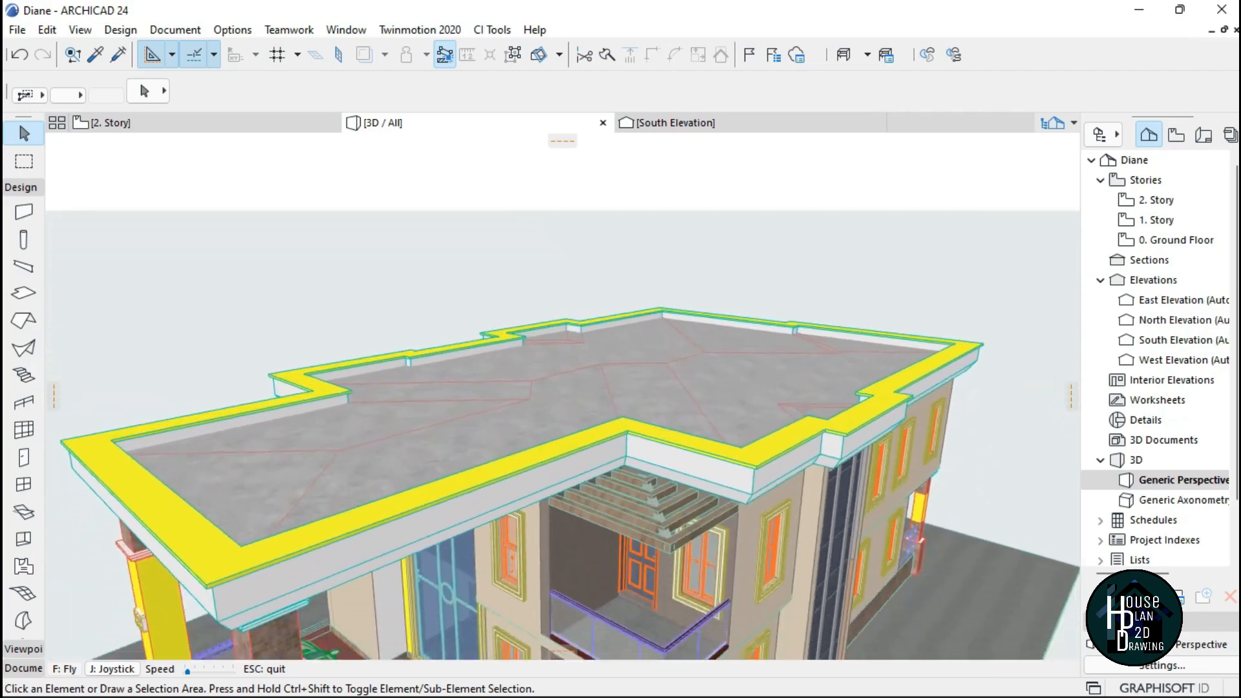
key("Down")
Fly between the detached block and the house in 3D to compare the block's slab roof with the house roof.
key("Up")
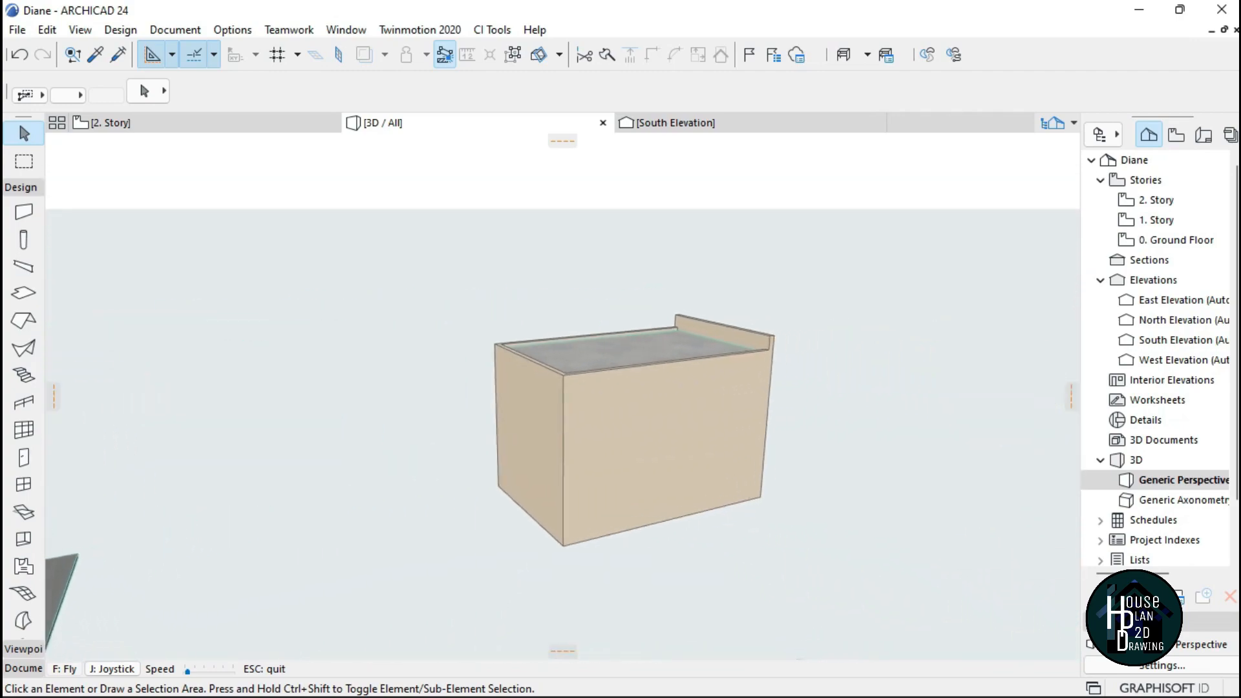
key("Page_Up")
key("Up")
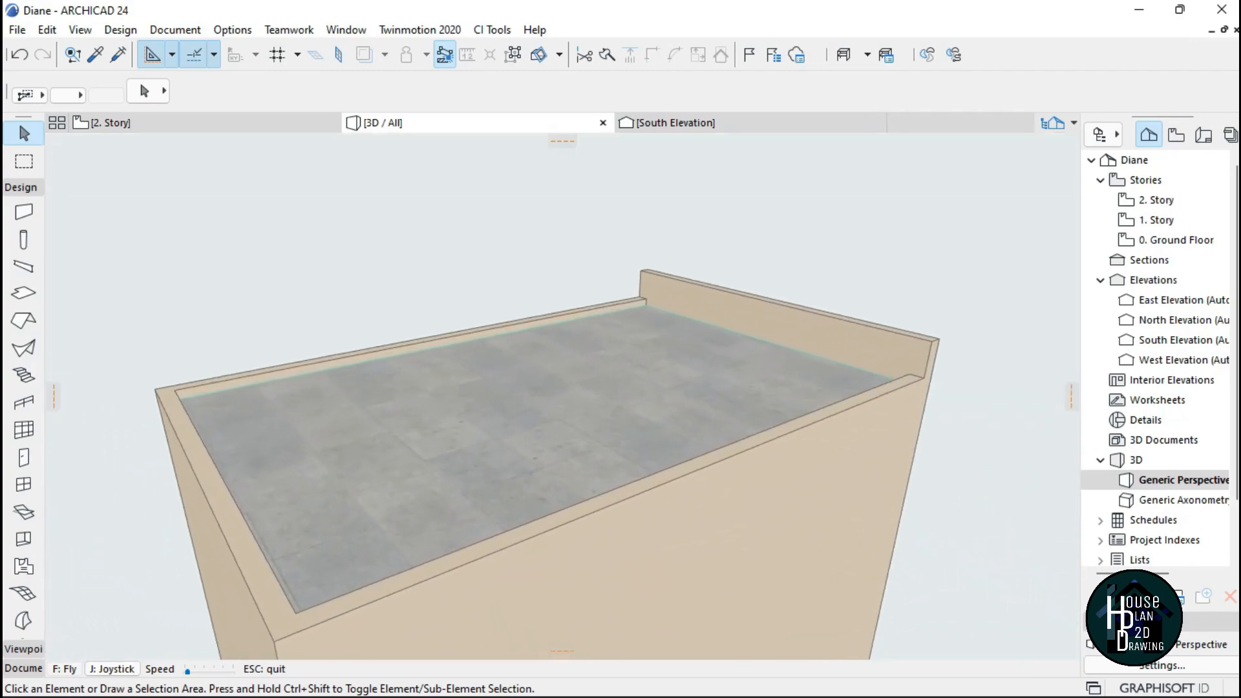
key("Down")
key("Left")
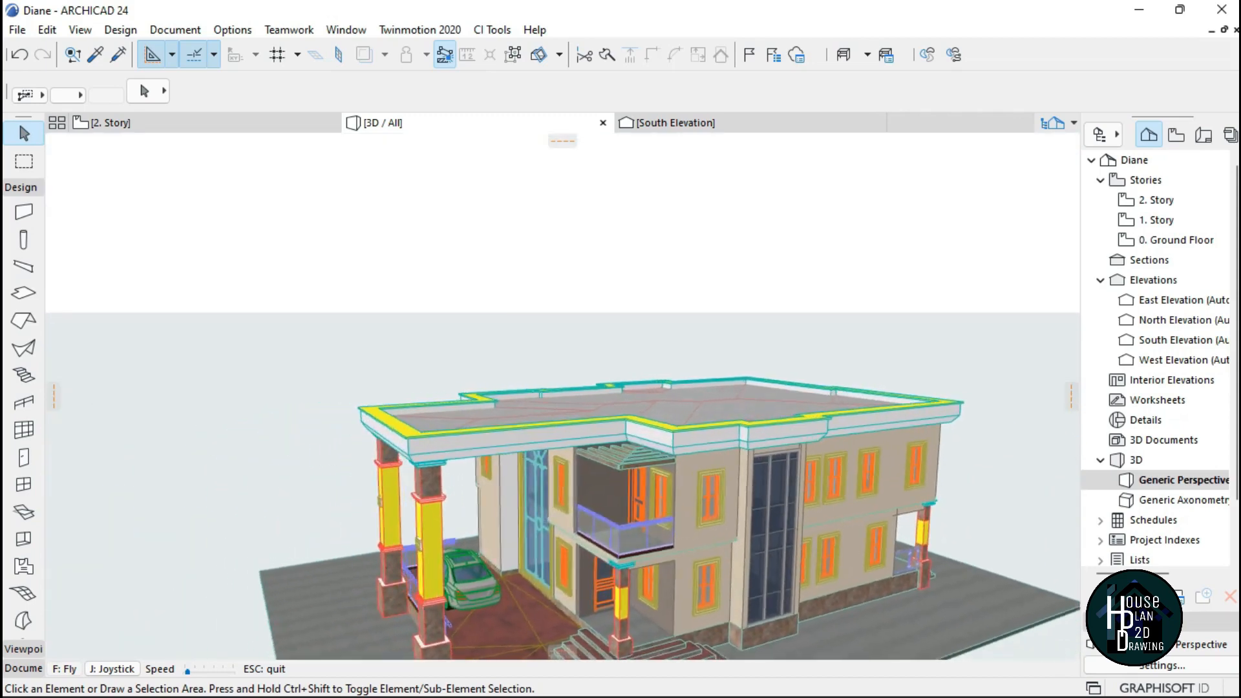
key("Up")
key("Page_Up")
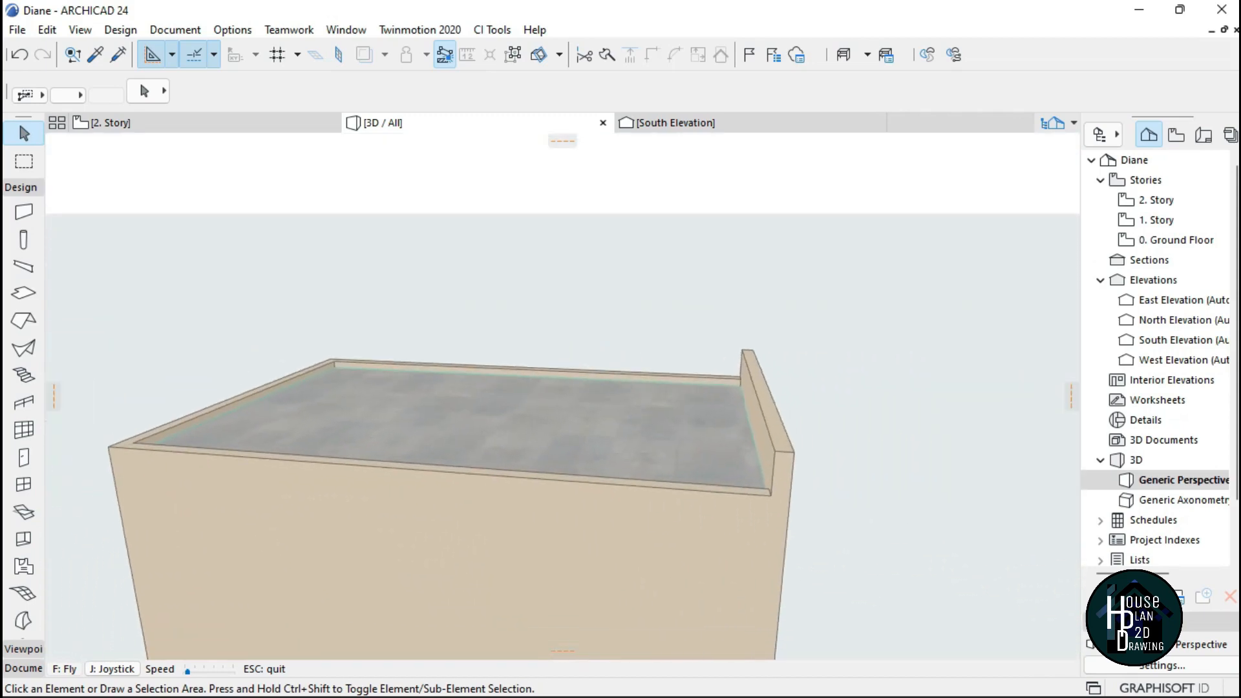
Override the top surface of the detached block's roof slab with Stone - Marble Black.
key("Escape")
left_click(559, 402)
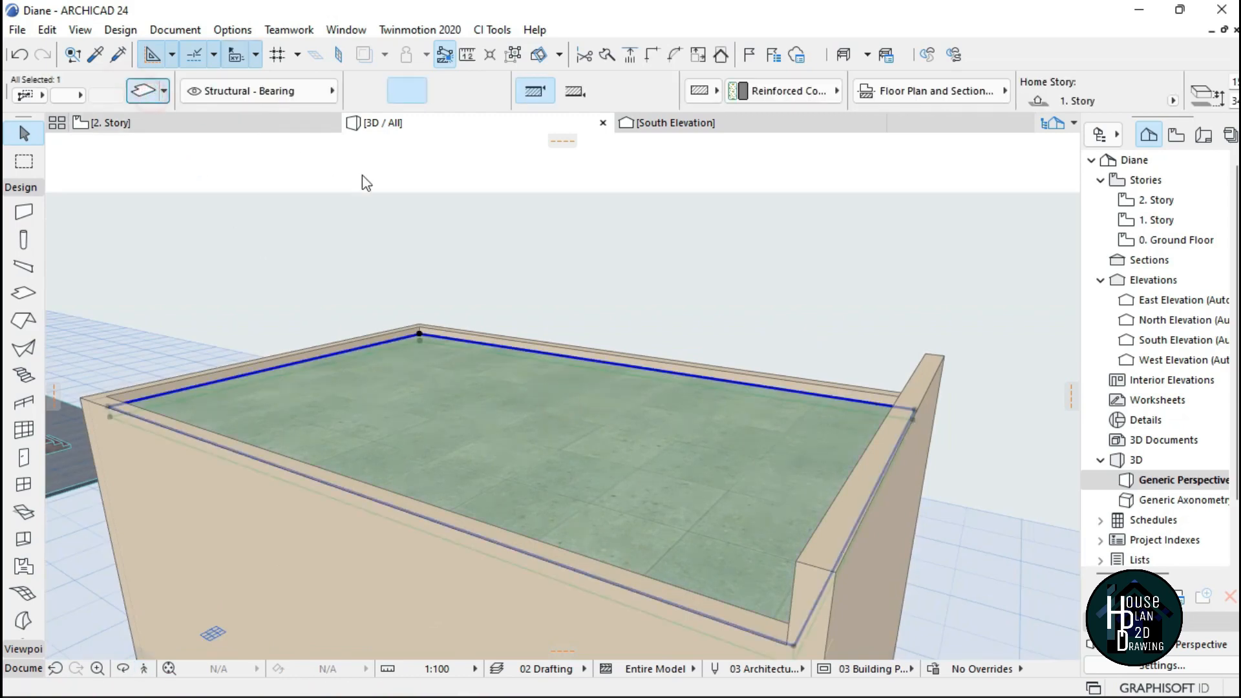
key("ctrl+t")
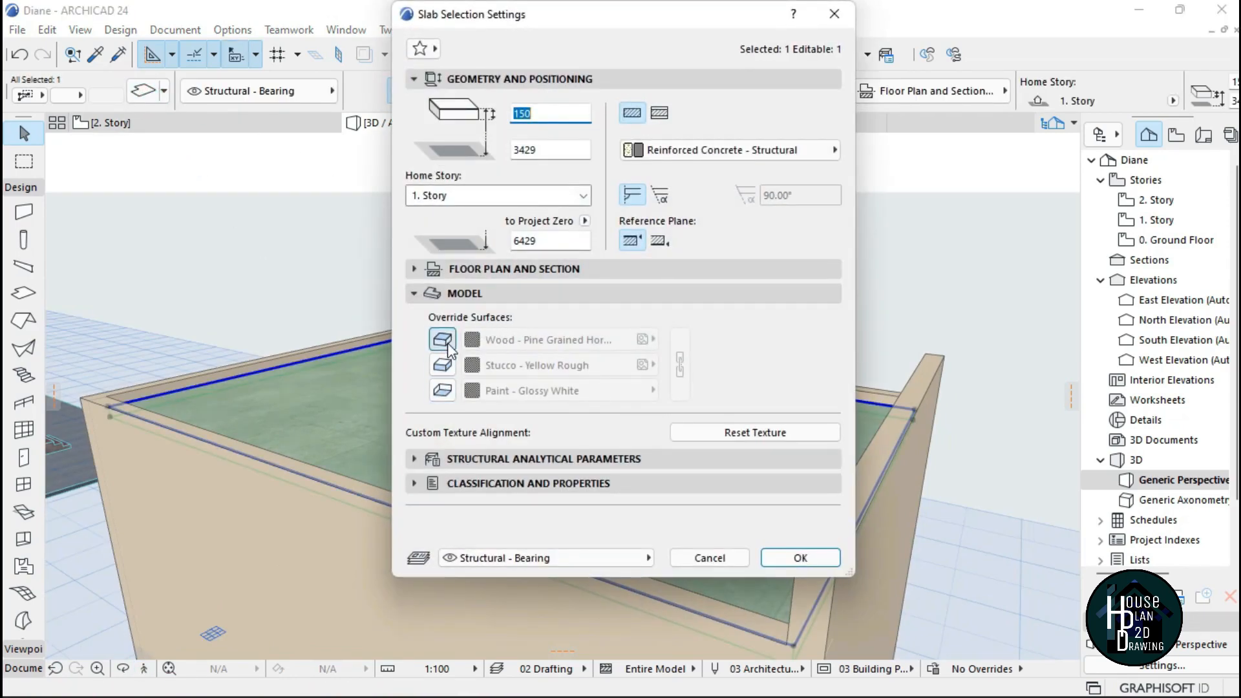
left_click(503, 344)
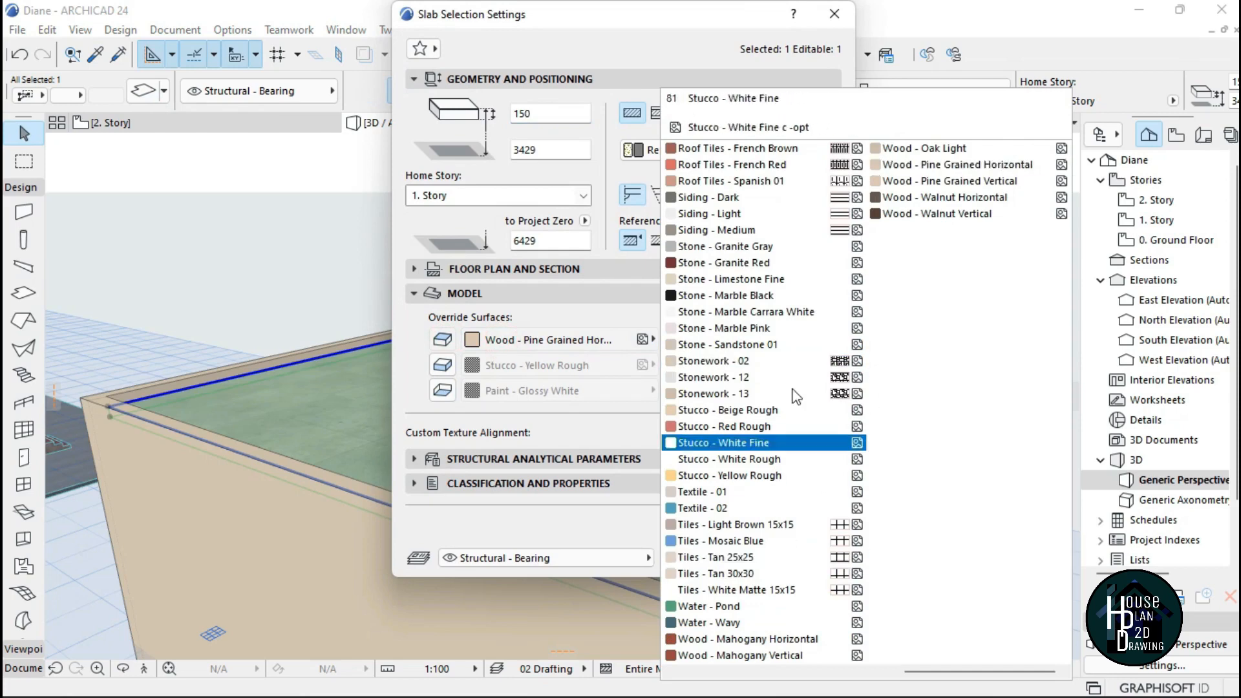
left_click(788, 304)
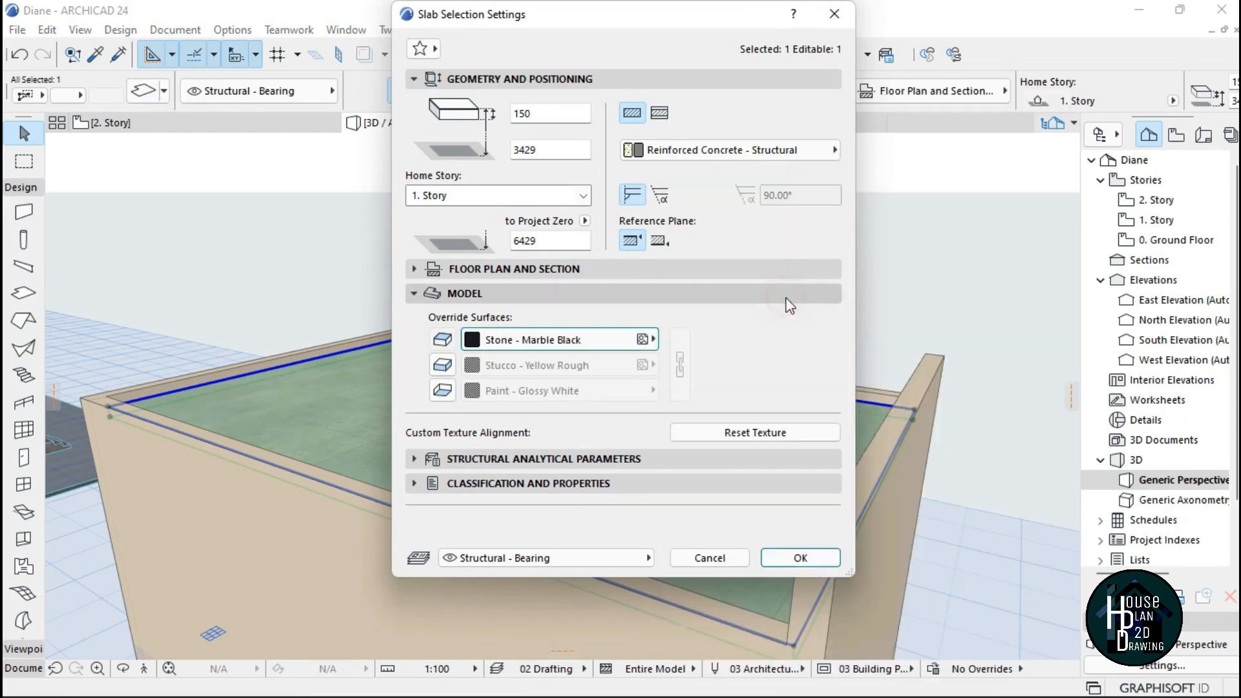
left_click(802, 559)
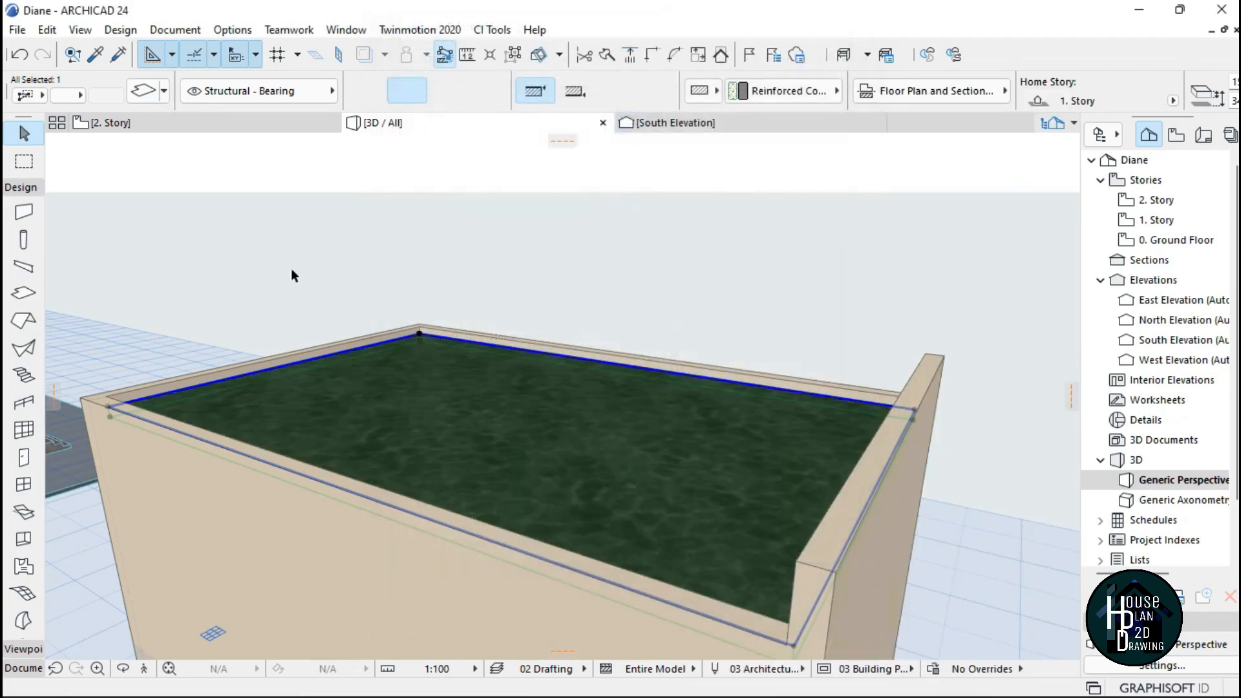
Override the top surface of the detached block's roof slab with Roof Tiles - French Red.
key("ctrl+t")
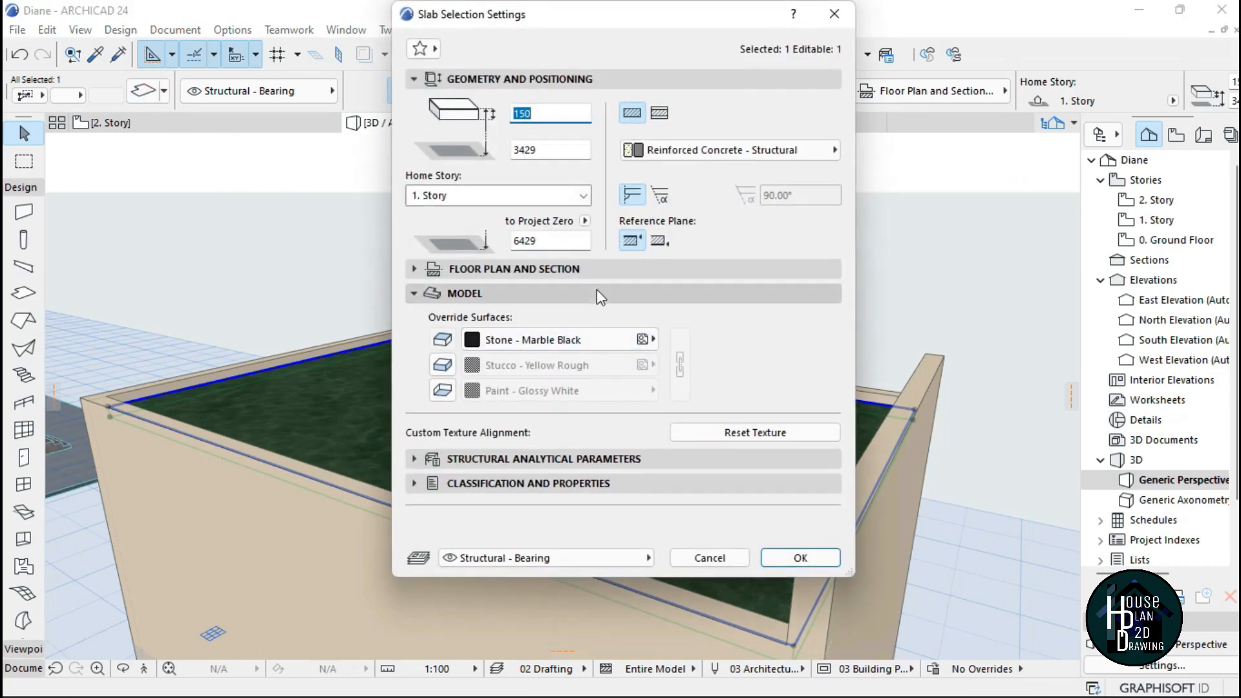
left_click(584, 336)
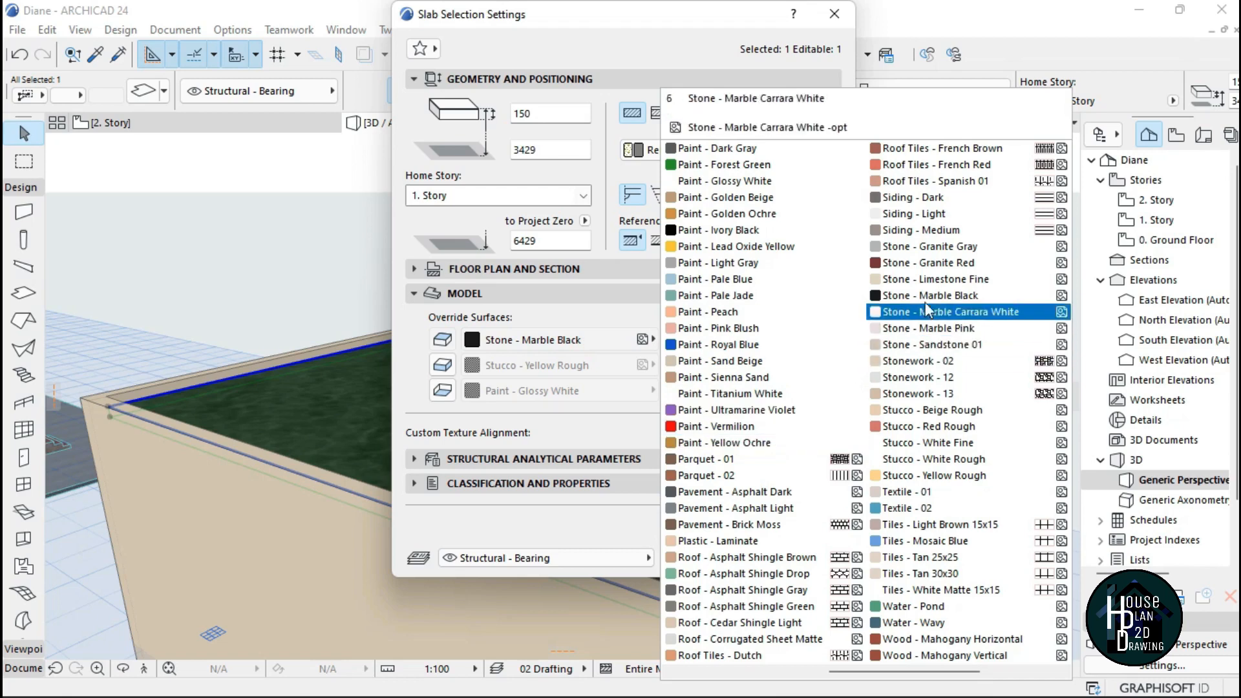
left_click(941, 167)
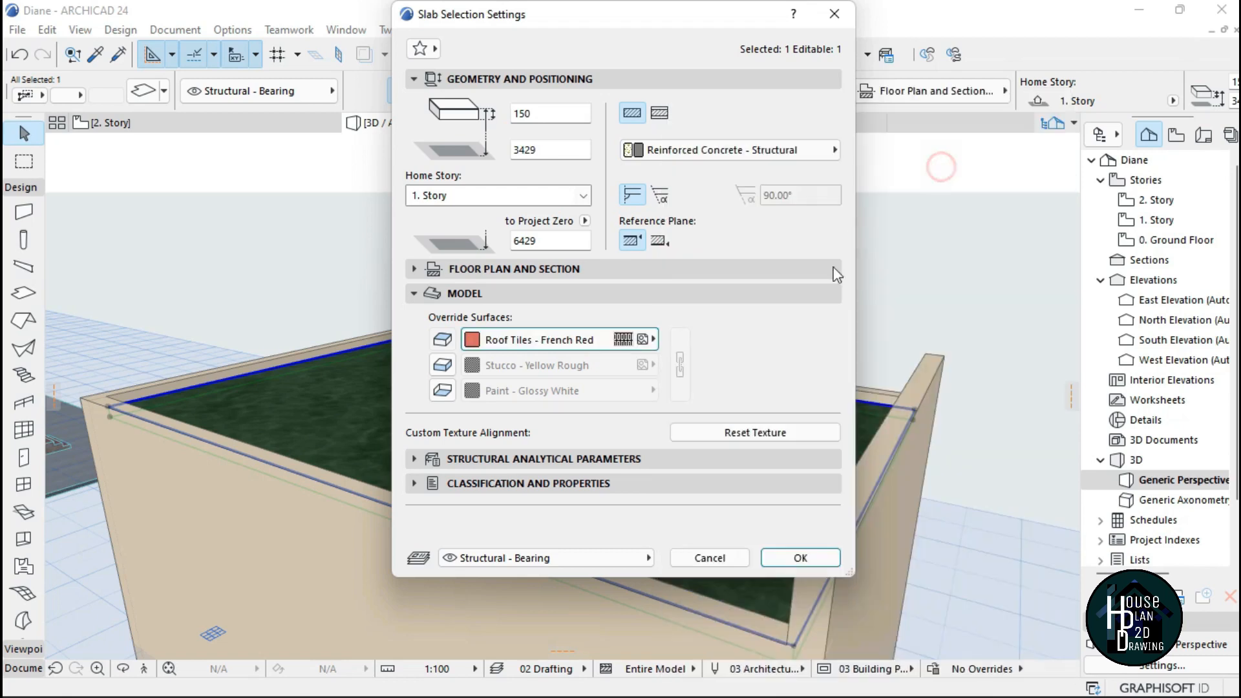
left_click(799, 556)
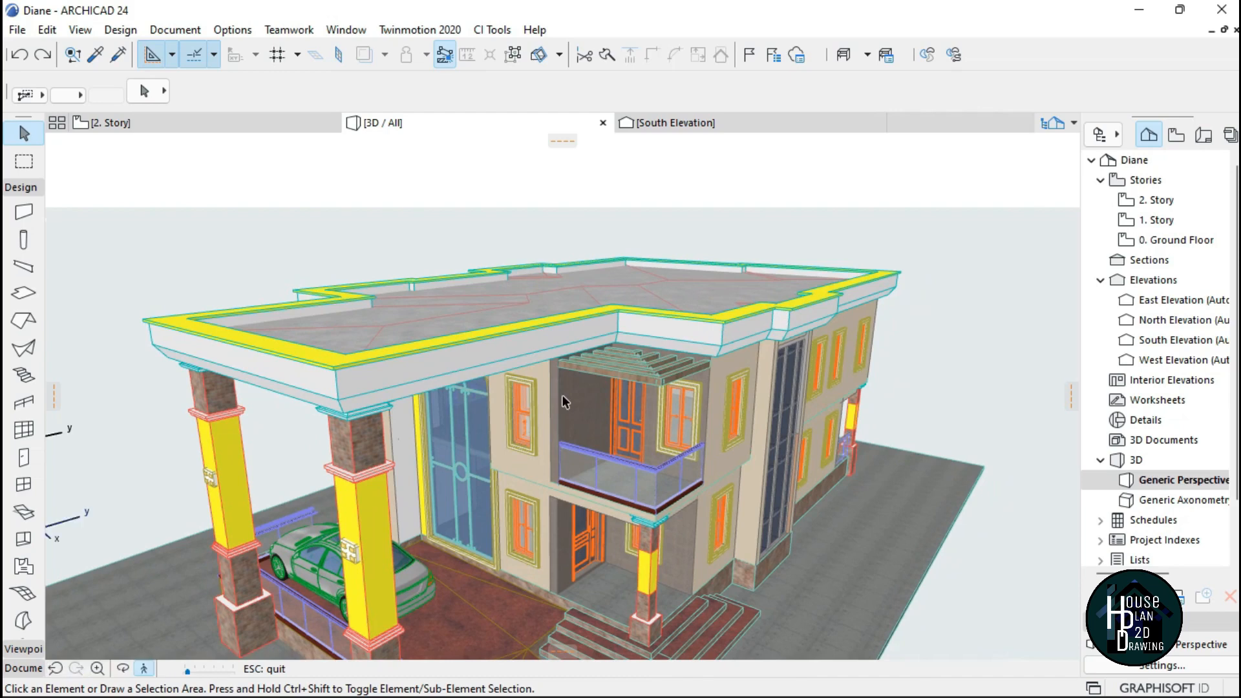
Move the South Elevation line up to the house's roof in the 2. Story floor plan.
key("Escape")
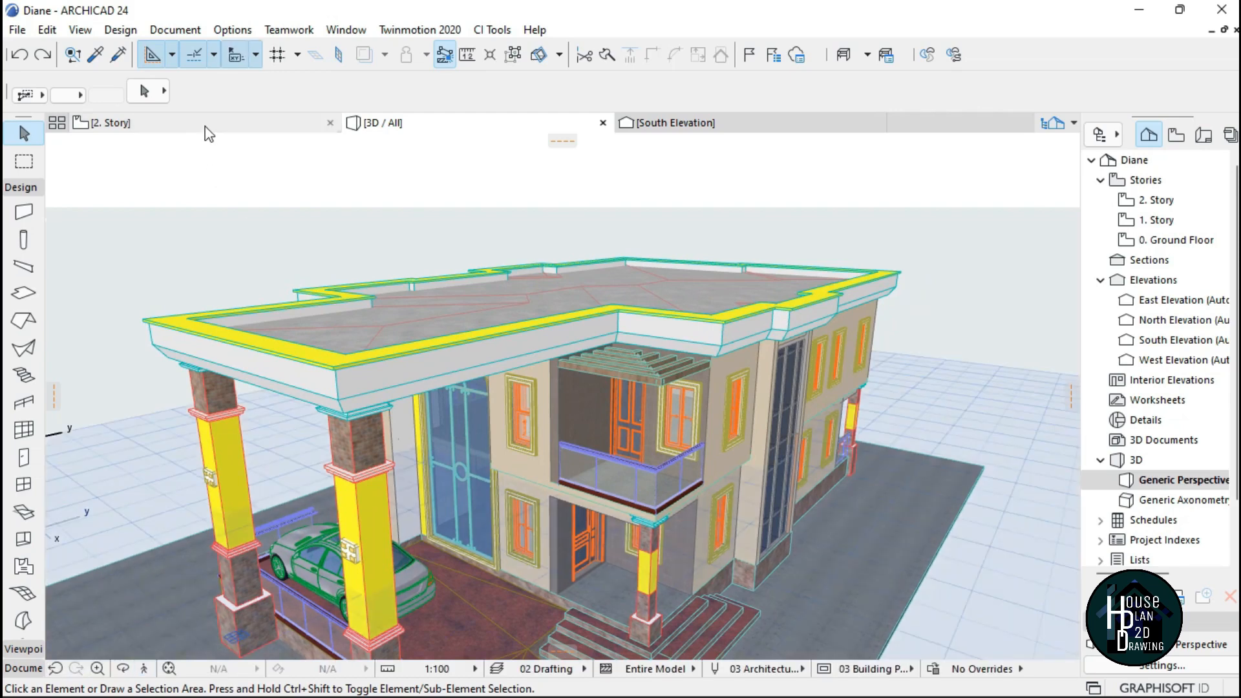
left_click(246, 124)
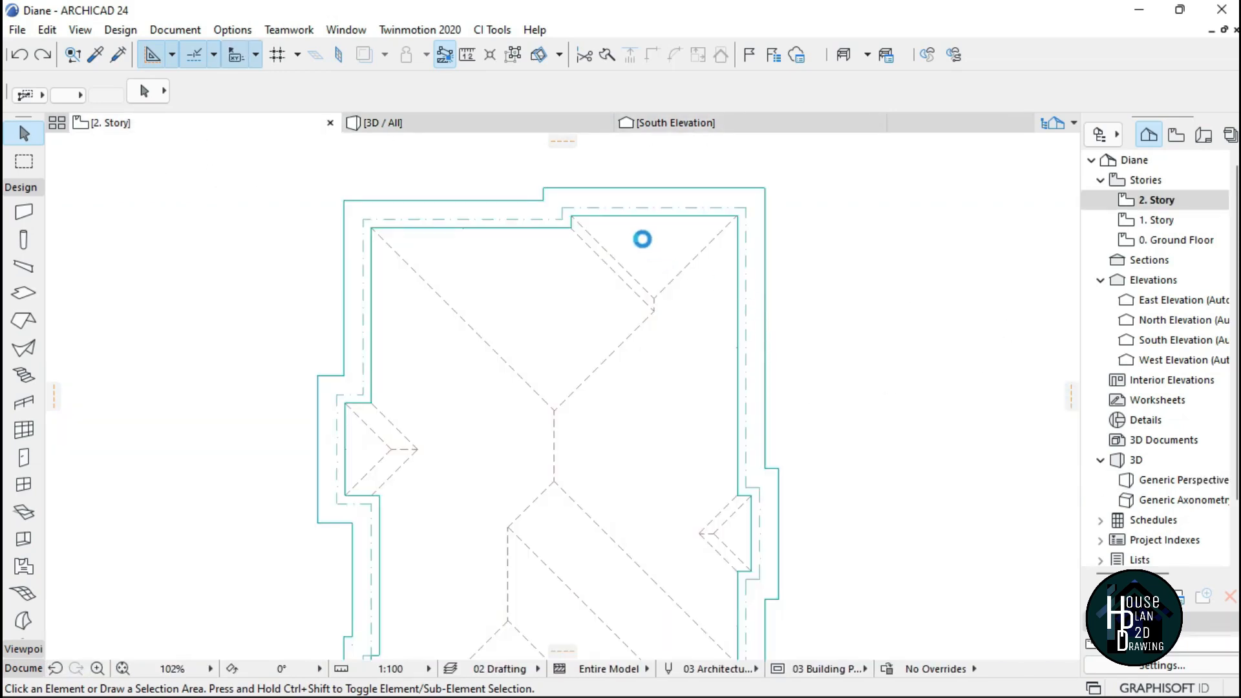
scroll(642, 239, "down", 5)
scroll(628, 359, "up", 2)
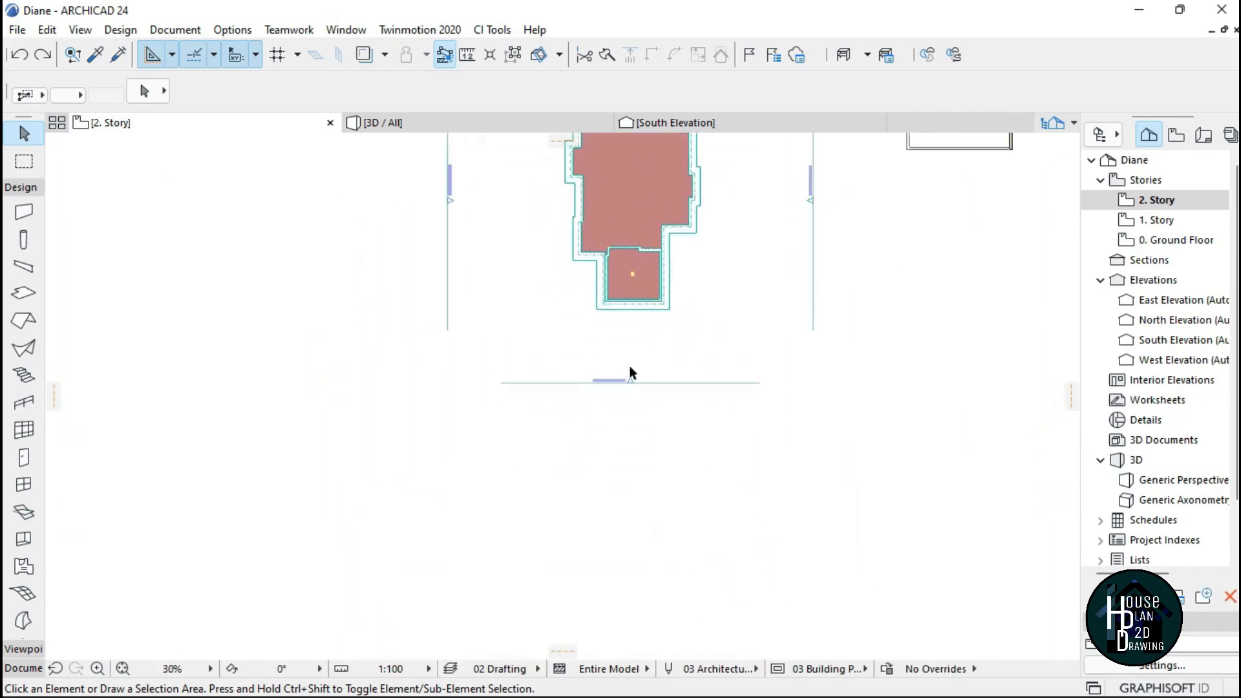
scroll(630, 368, "up", 5)
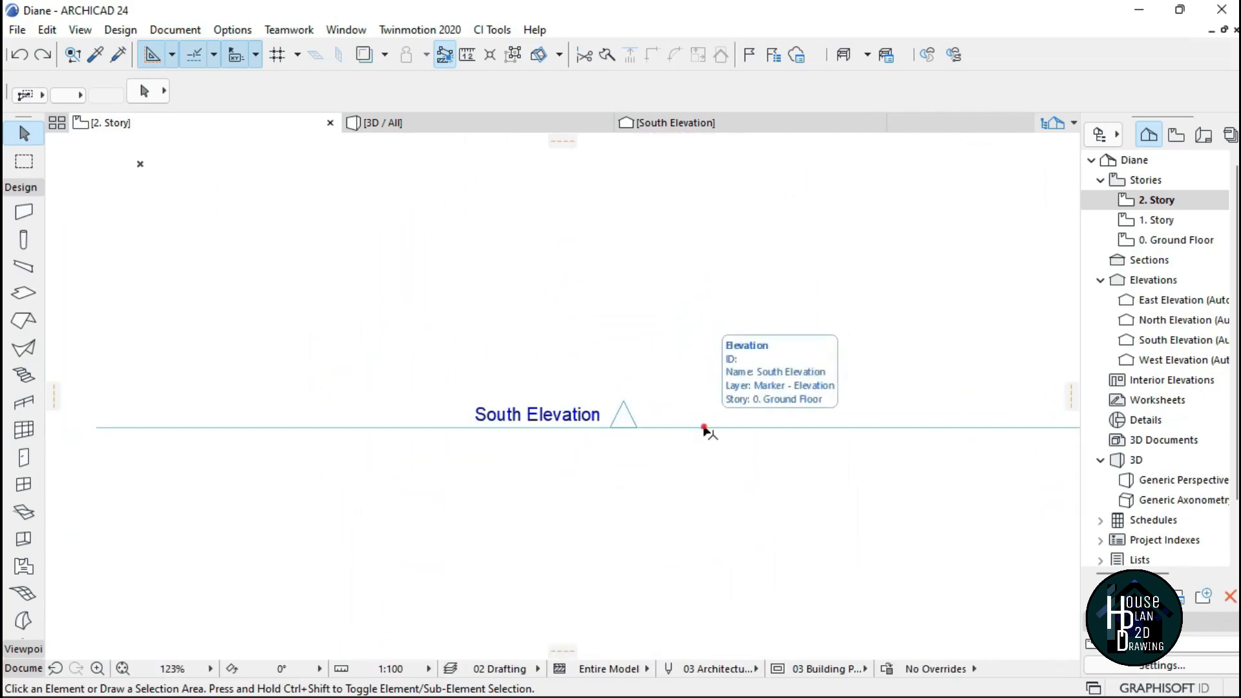
left_click(706, 429)
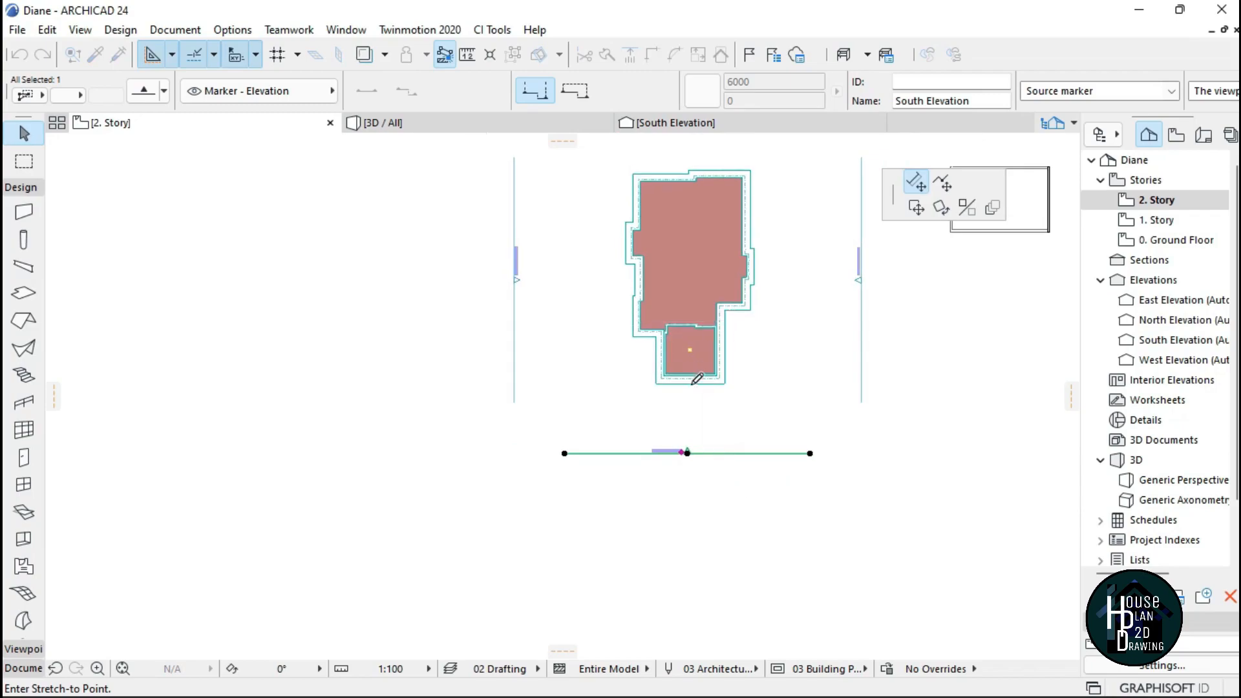
scroll(691, 382, "up", 3)
scroll(738, 195, "up", 2)
scroll(737, 195, "up", 2)
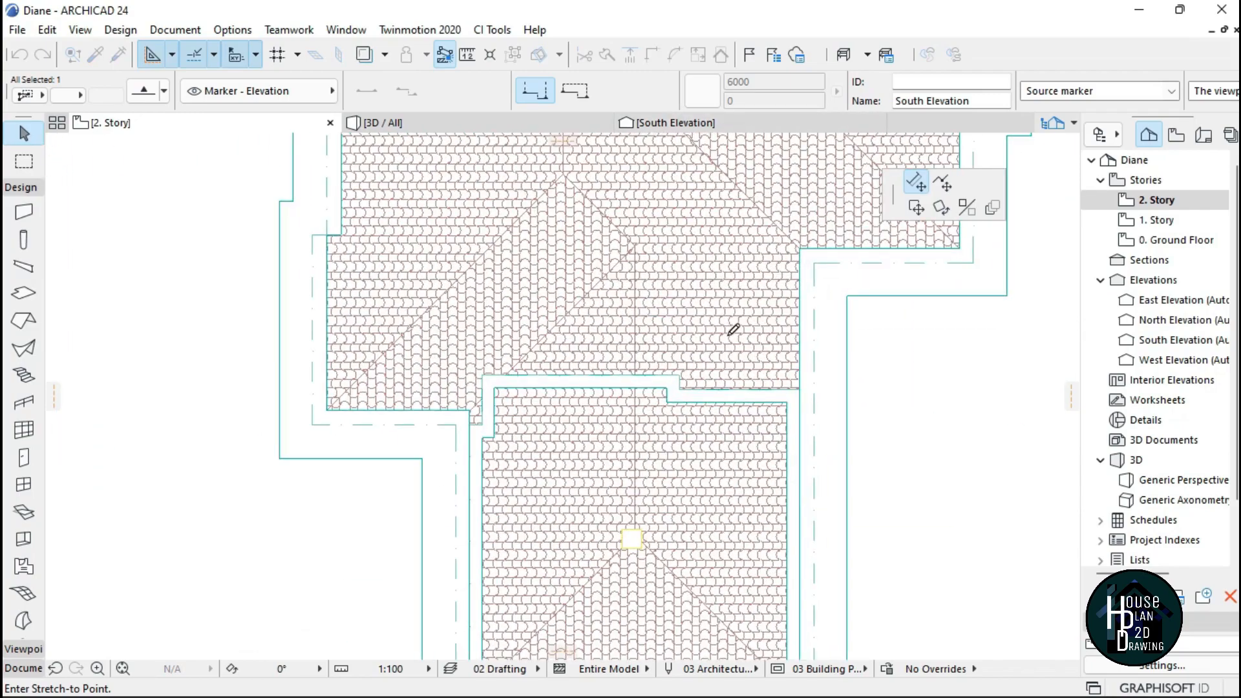
Move the South Elevation line up across the roof on the 2. Story plan and open the South Elevation view.
left_click(733, 320)
scroll(733, 365, "down", 5)
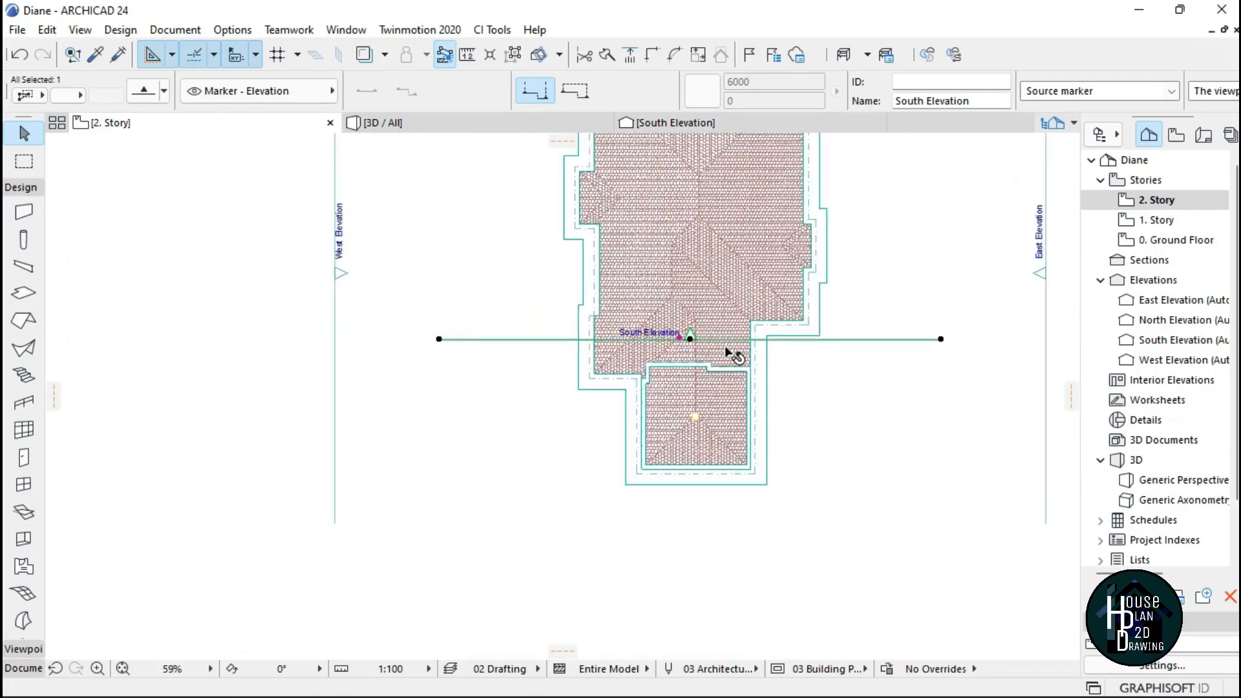
left_click(394, 120)
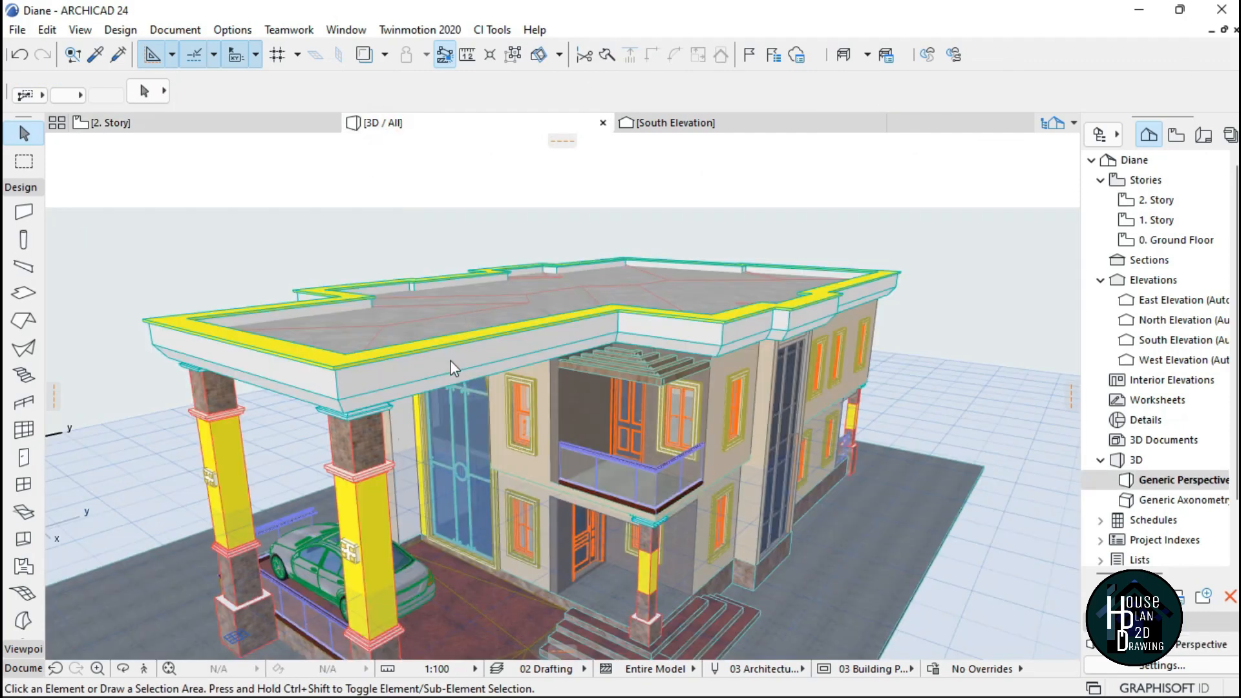
left_click(755, 123)
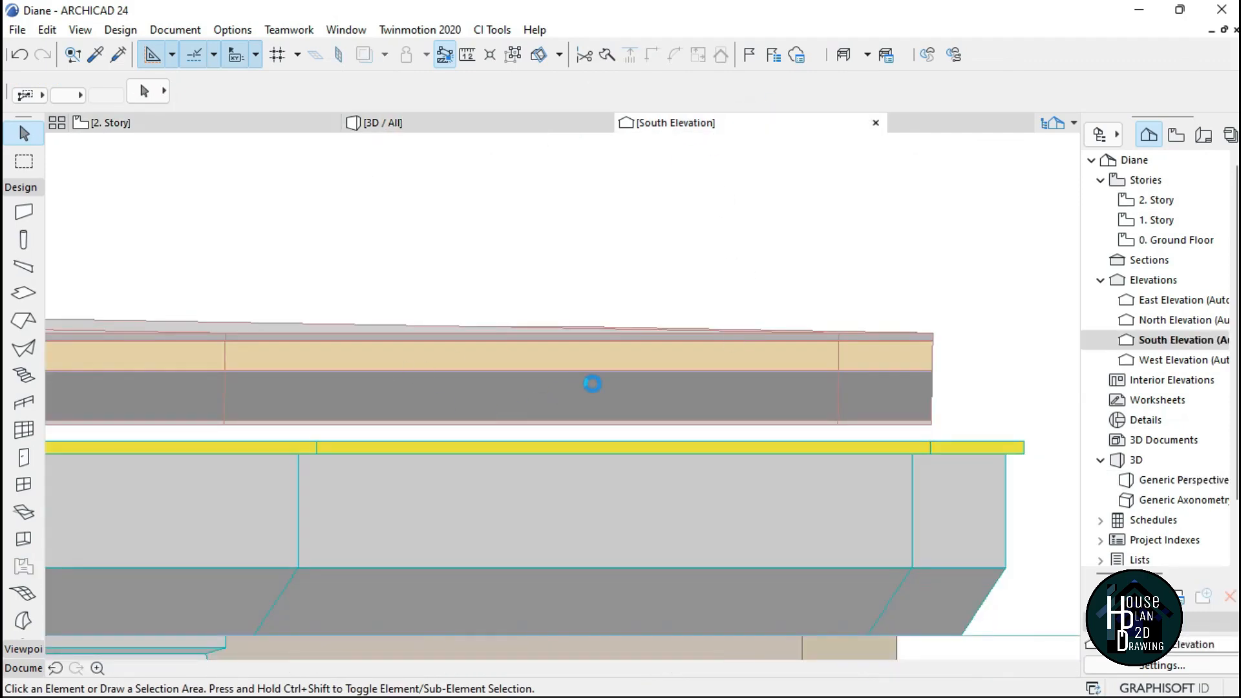
Examine the cut roof layers and the surrounding parapet in the South Elevation.
scroll(687, 388, "down", 3)
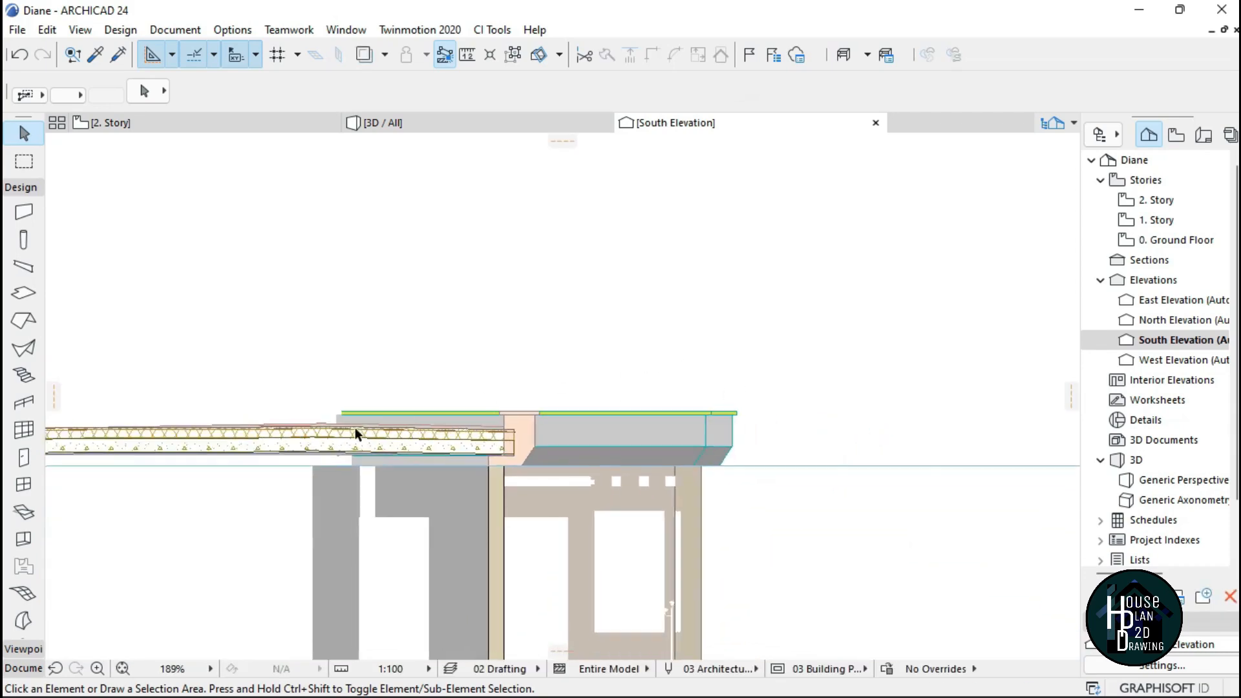
scroll(709, 361, "down", 2)
scroll(591, 380, "up", 8)
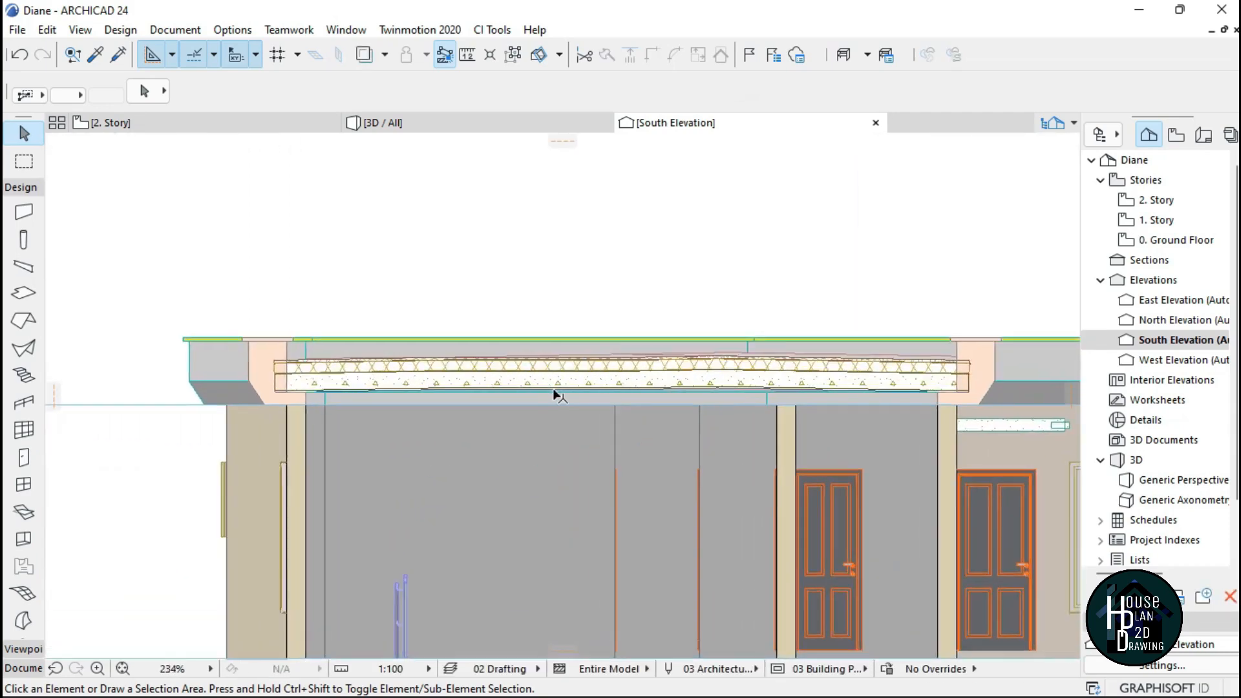
scroll(685, 380, "down", 2)
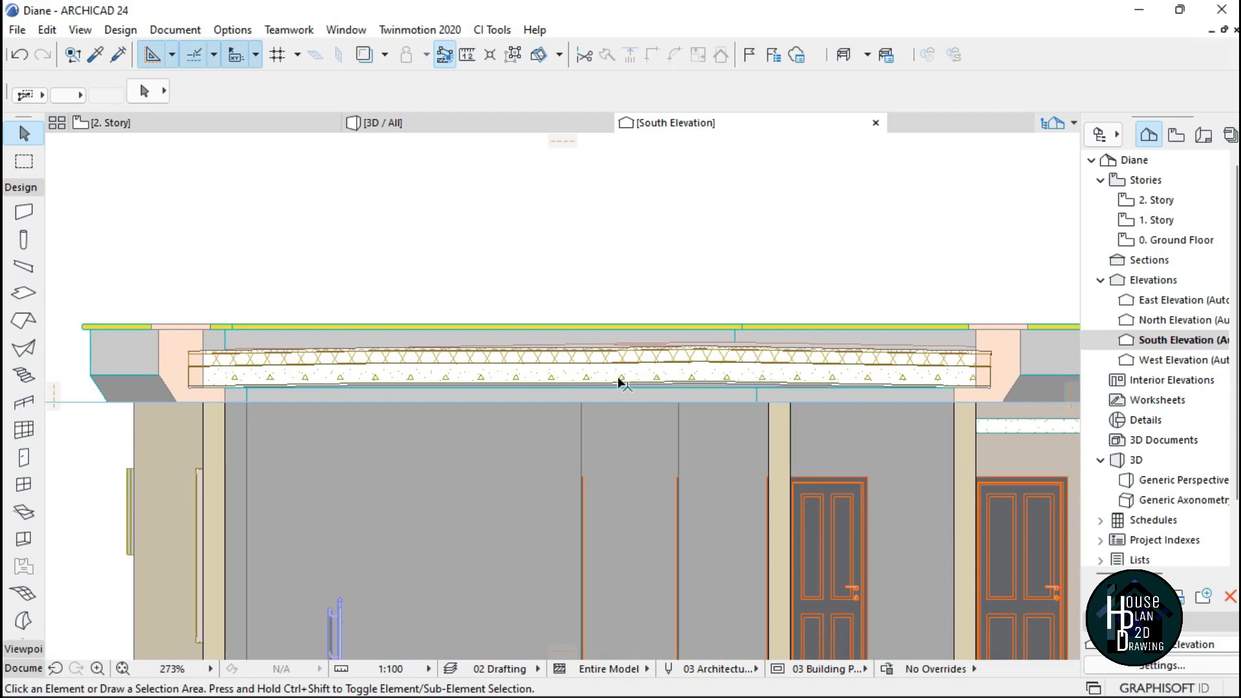
scroll(582, 372, "down", 1)
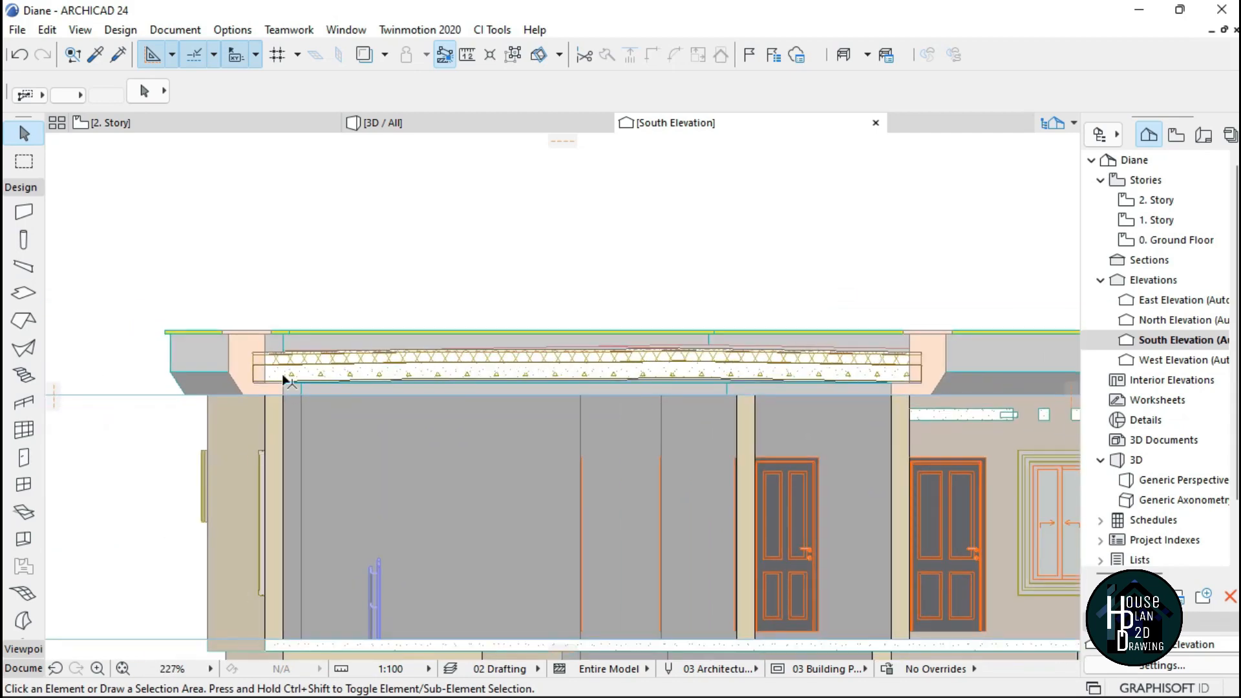
scroll(556, 373, "up", 2)
scroll(646, 378, "down", 2)
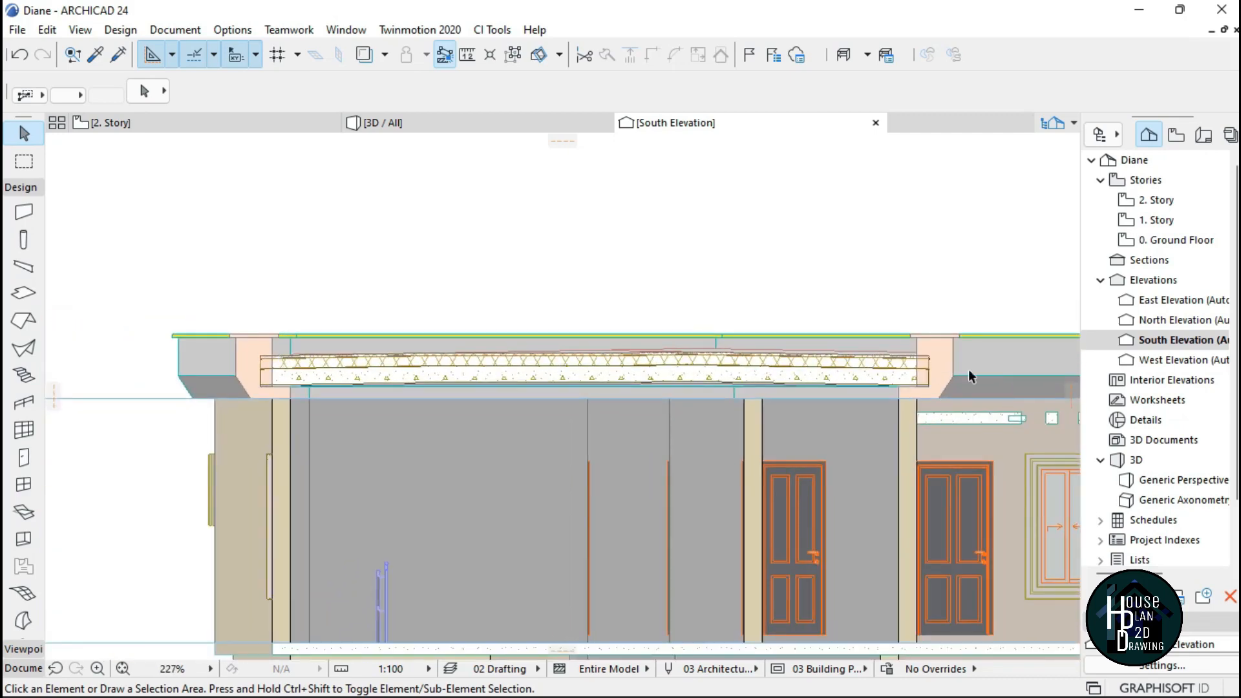
scroll(608, 367, "up", 4)
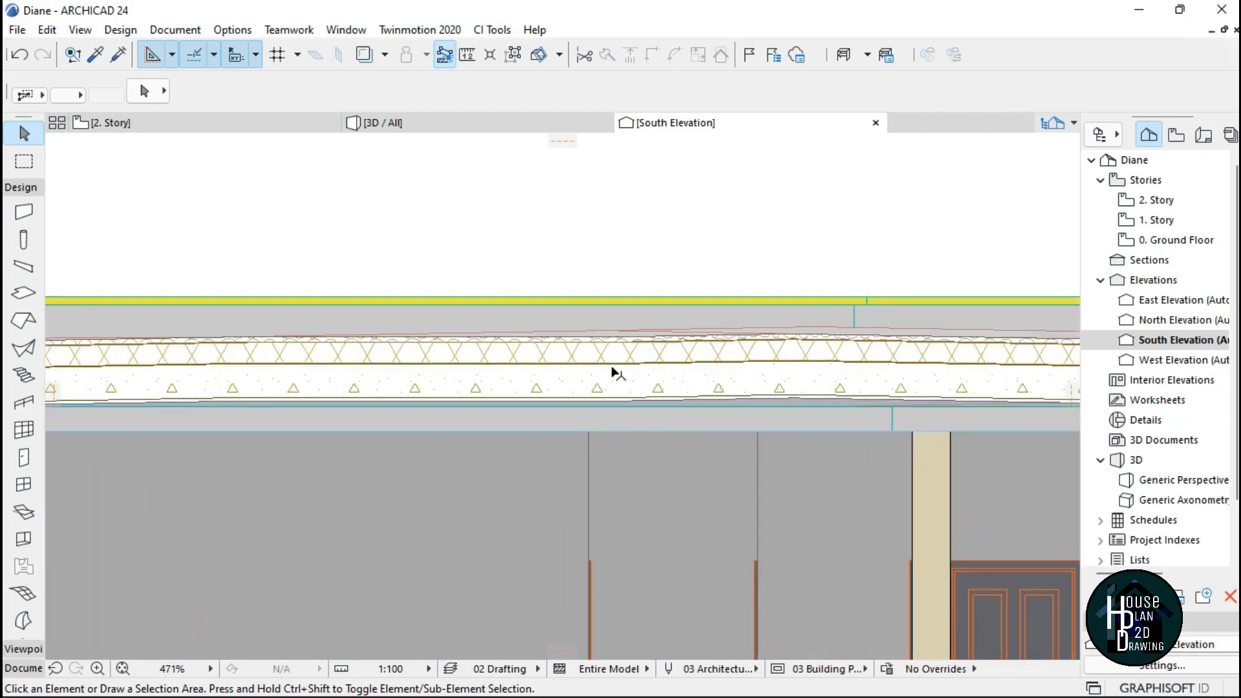
Try setting the flat roof's pitch to 5° in the roof selection settings.
left_click(615, 369)
scroll(615, 374, "down", 5)
scroll(614, 372, "up", 2)
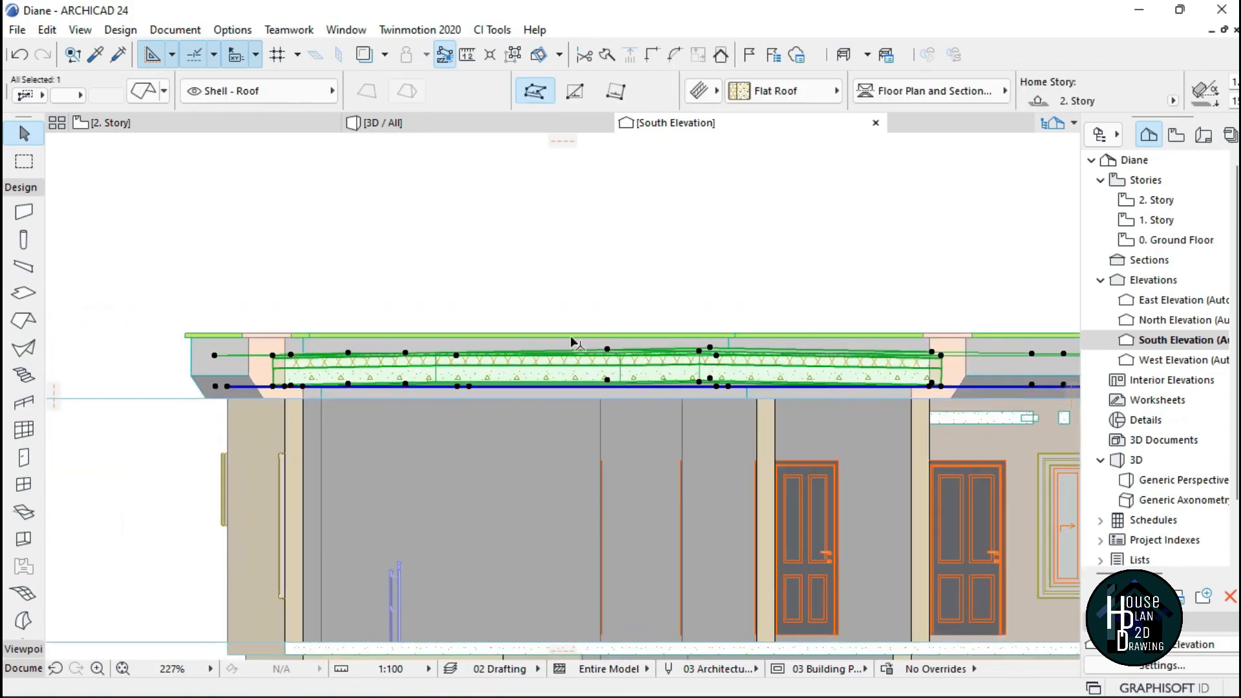
left_click(142, 94)
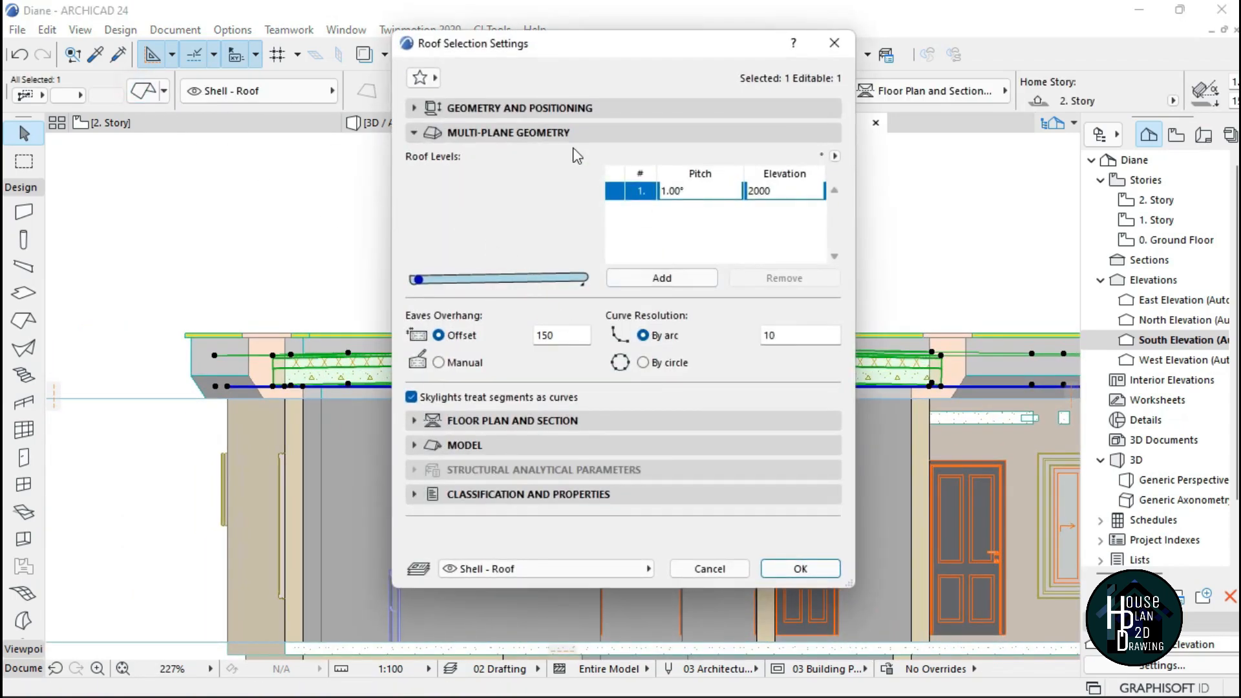
left_click(569, 132)
left_click(527, 107)
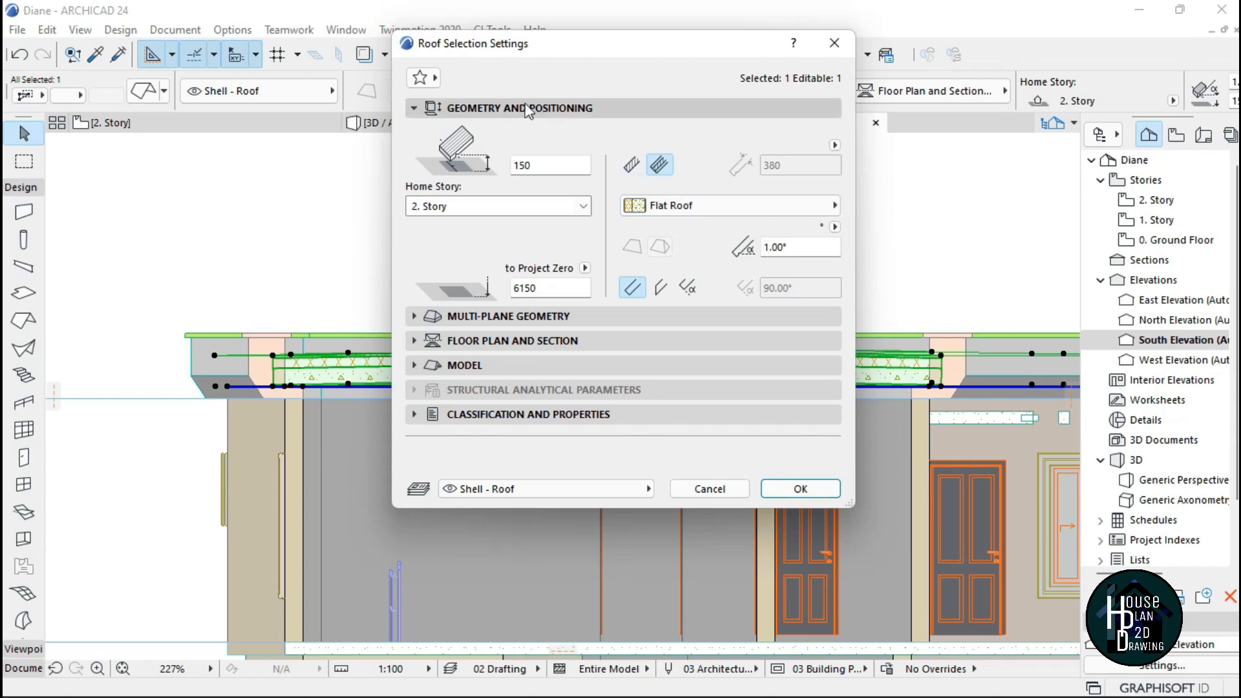
left_click(527, 108)
left_click(556, 133)
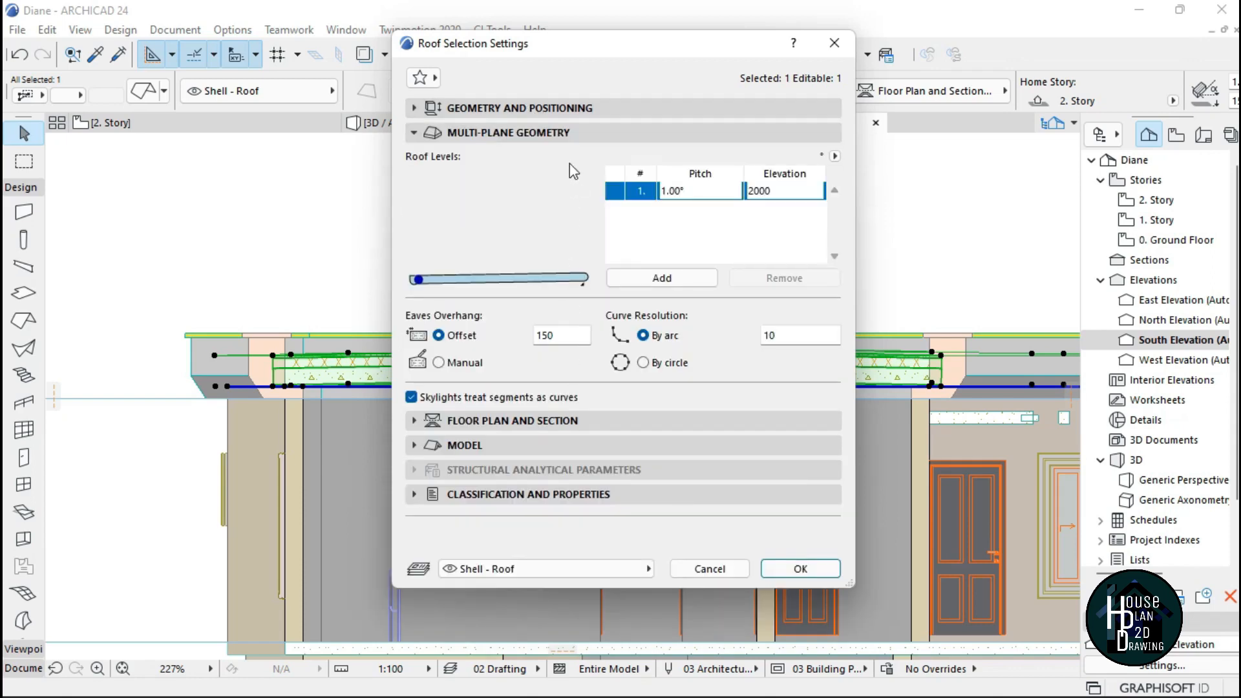
left_click(564, 108)
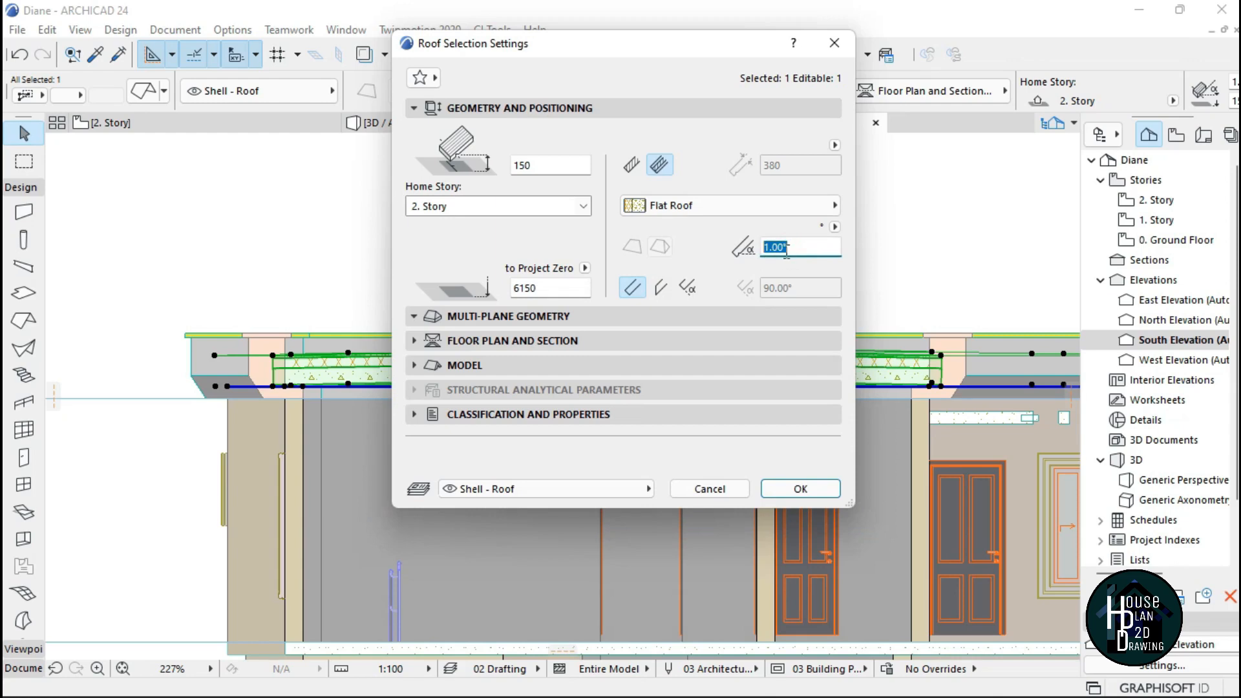
left_click(801, 489)
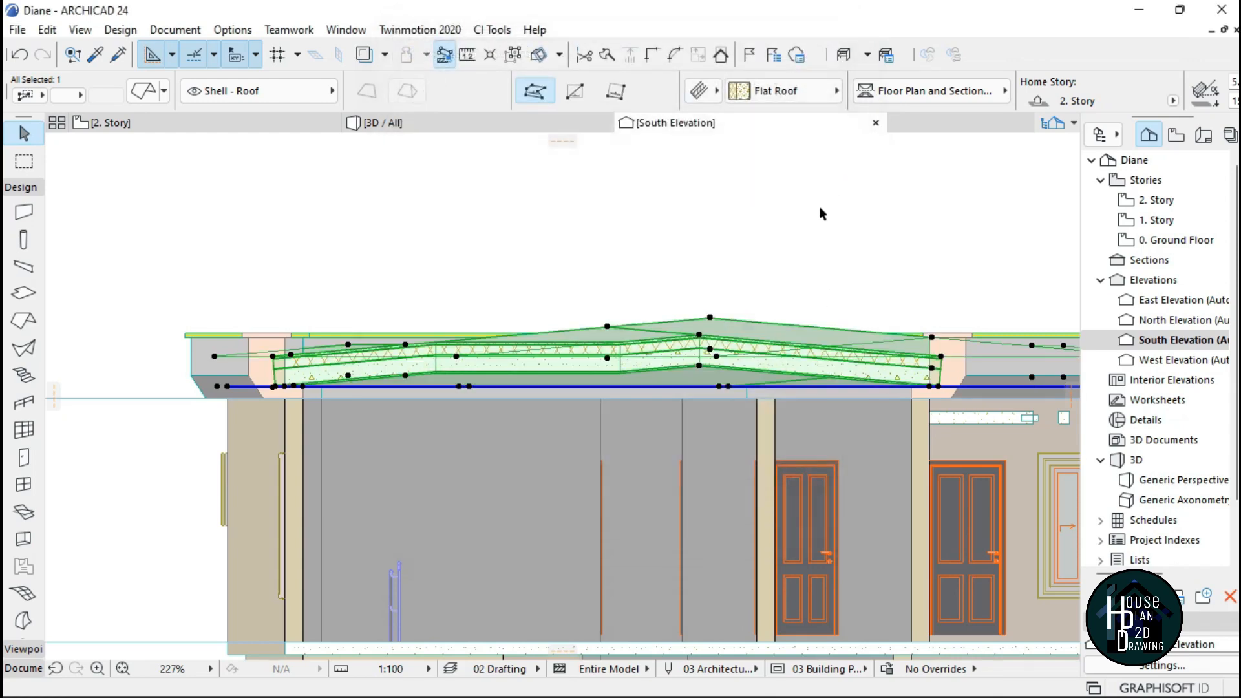
Inspect the roof's slope against the parapet in the South Elevation and by exploring the 3D model.
scroll(802, 376, "down", 4)
scroll(491, 341, "up", 3)
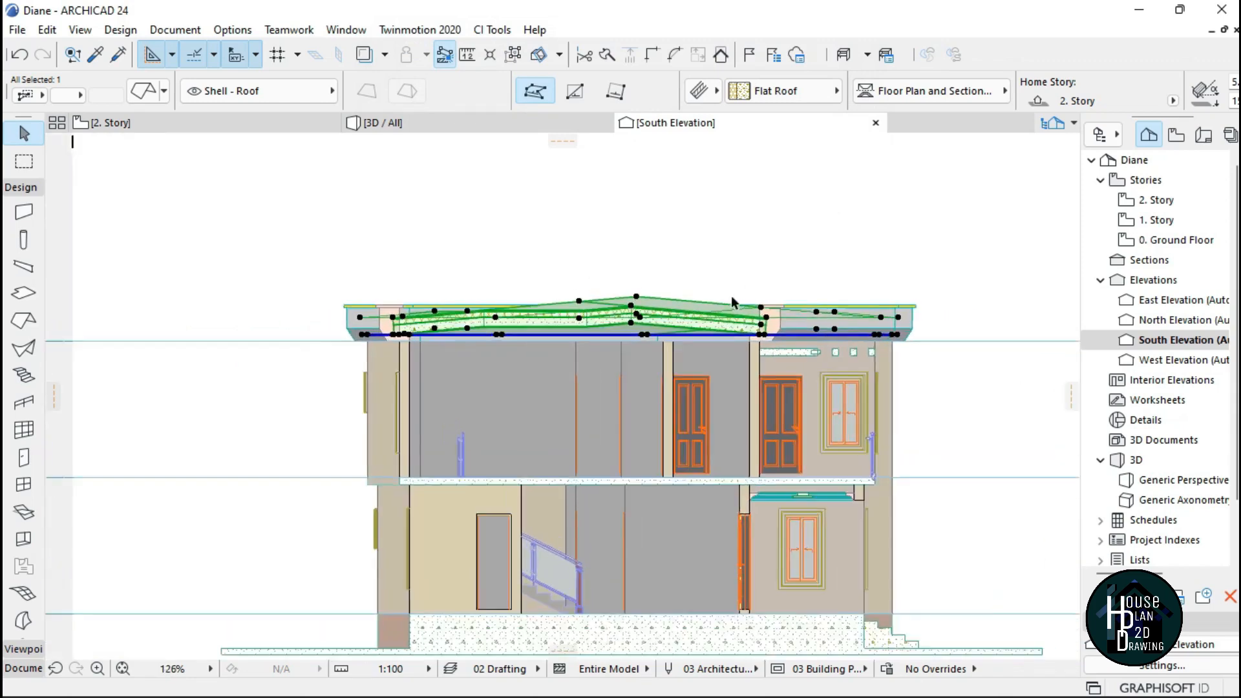
scroll(602, 318, "up", 3)
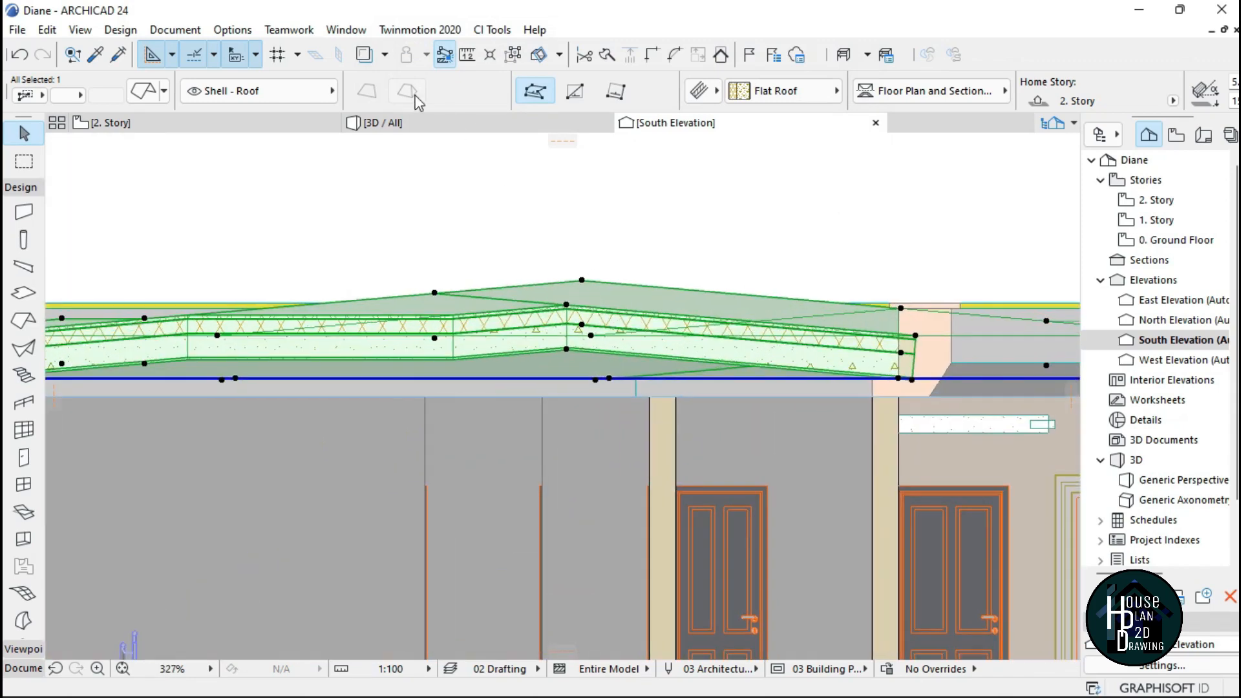
left_click(378, 123)
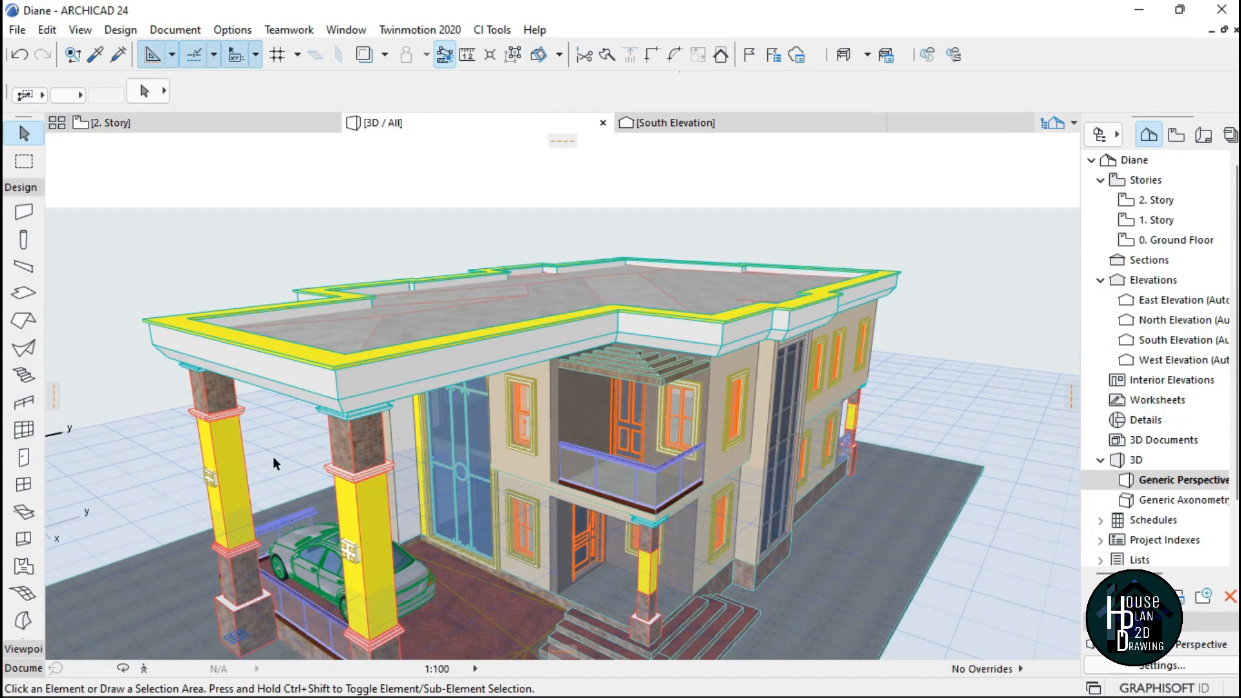
left_click(144, 669)
key("Left")
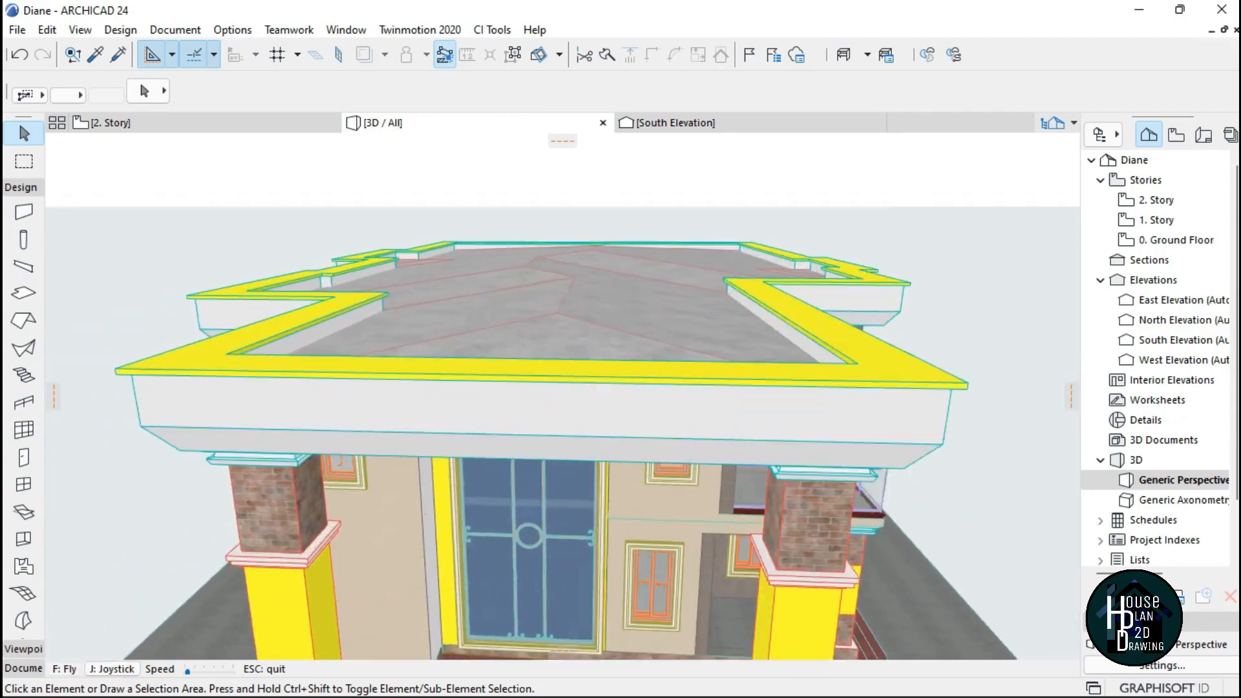
key("Left")
key("Right")
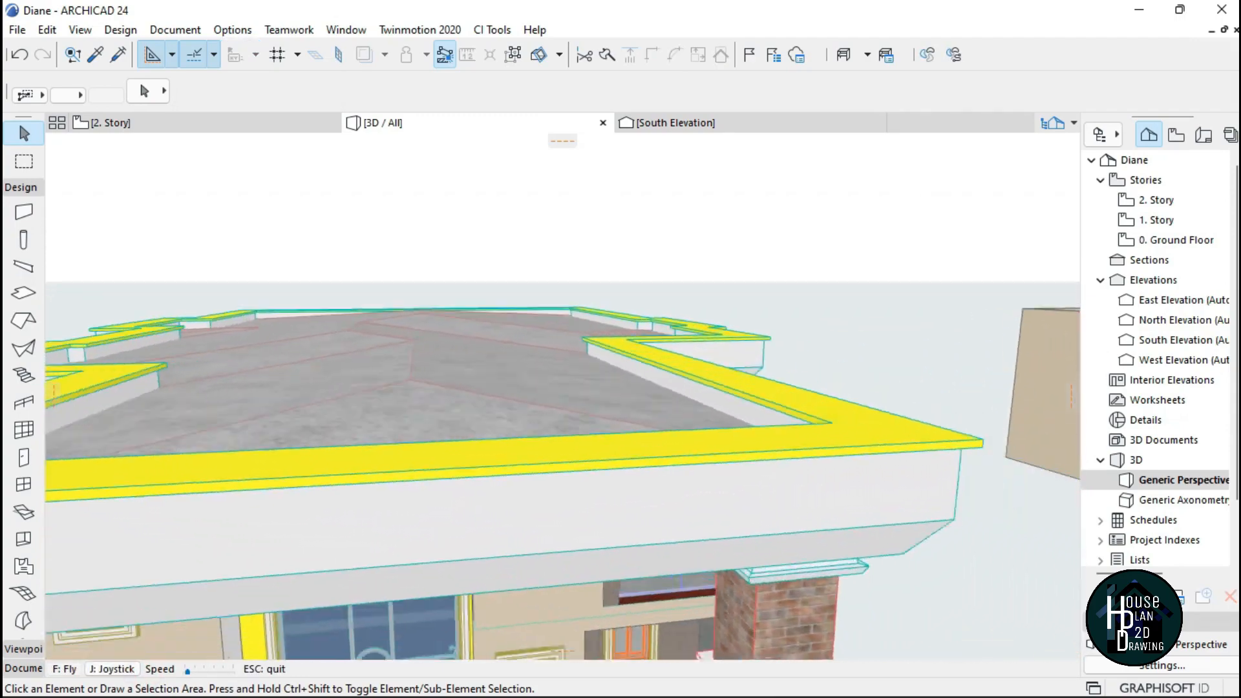
key("Right")
key("Down")
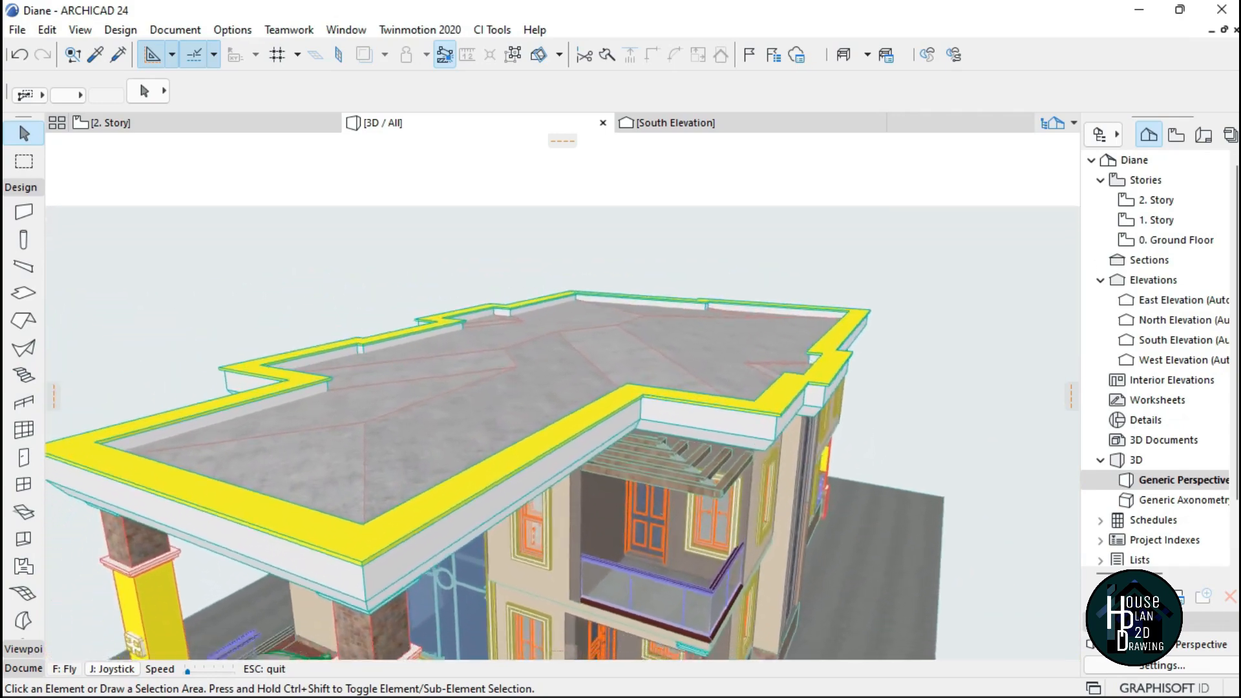
key("Up")
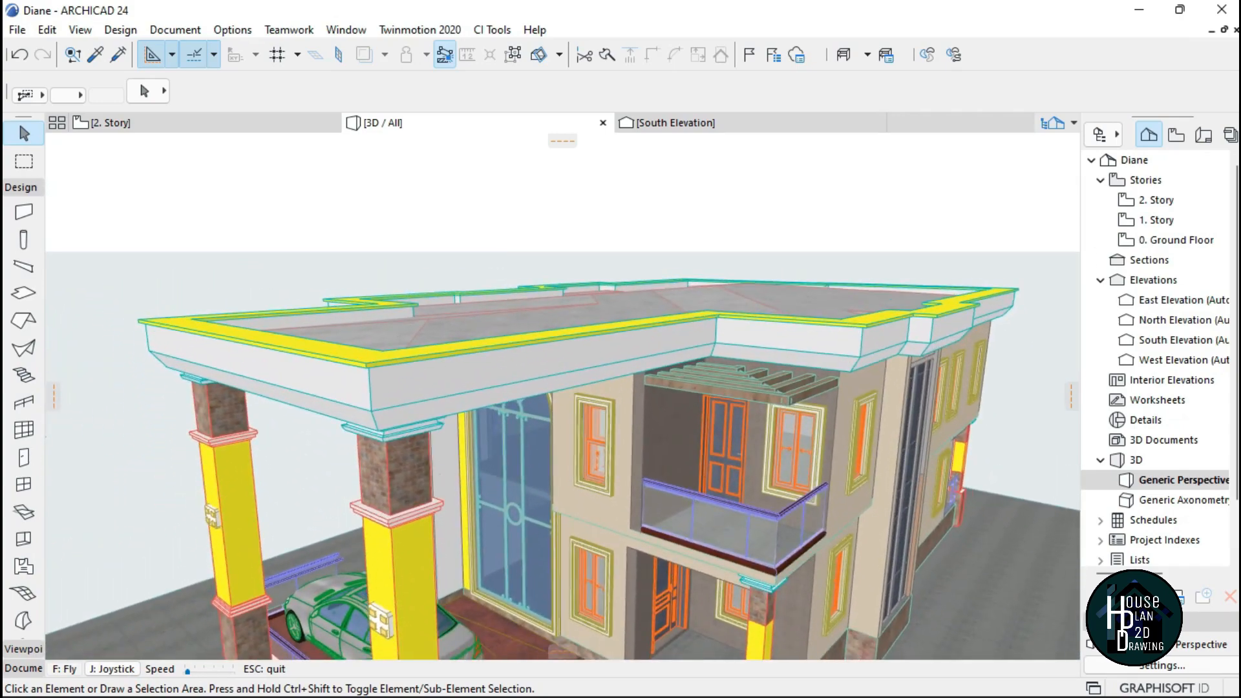
key("Down")
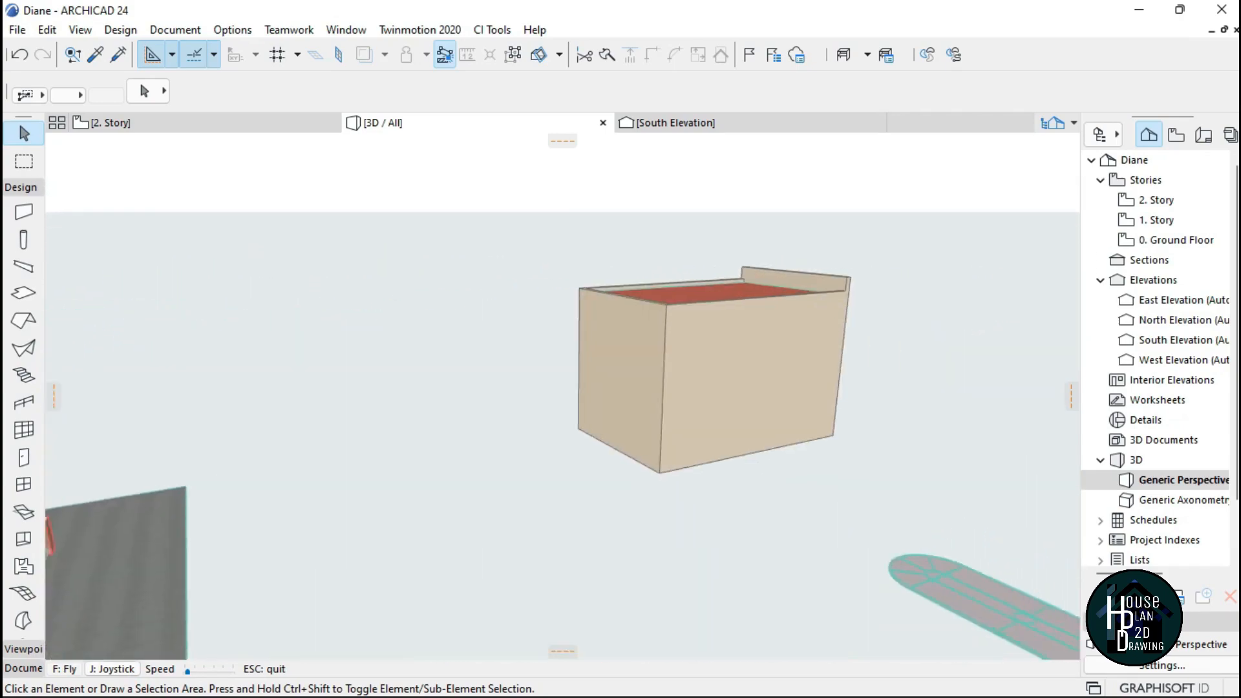
key("Escape")
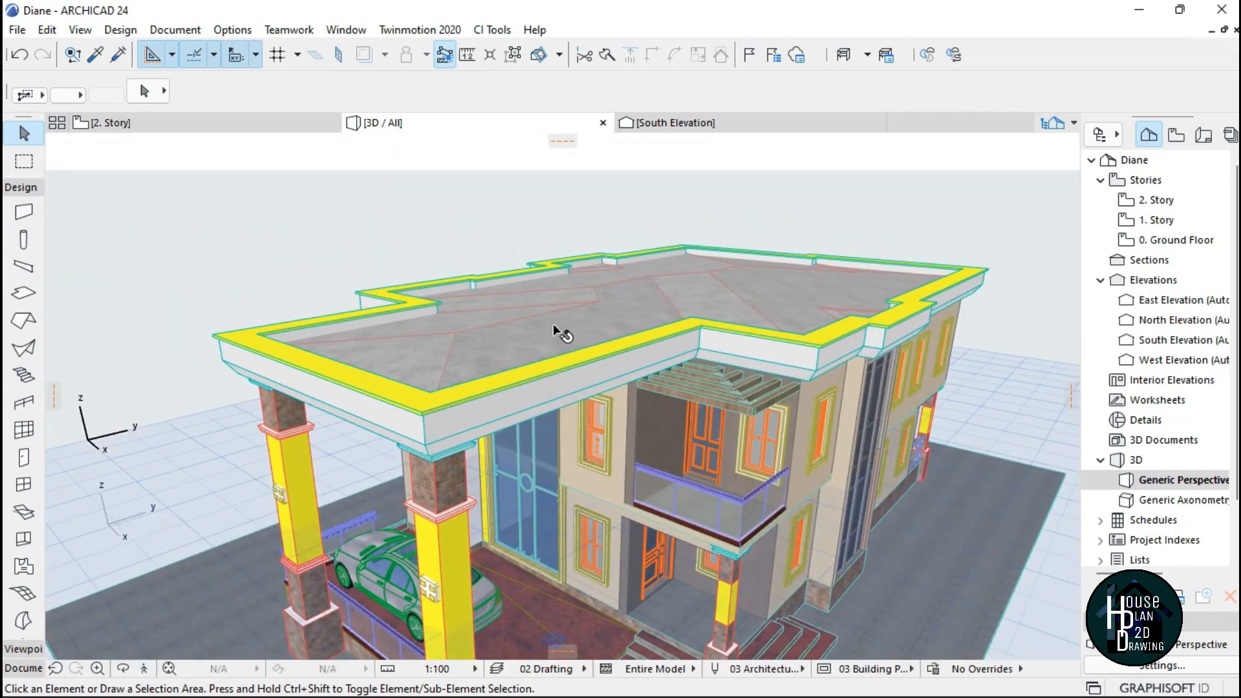
Undo the roof's pitch change and deselect the roof.
left_click(20, 54)
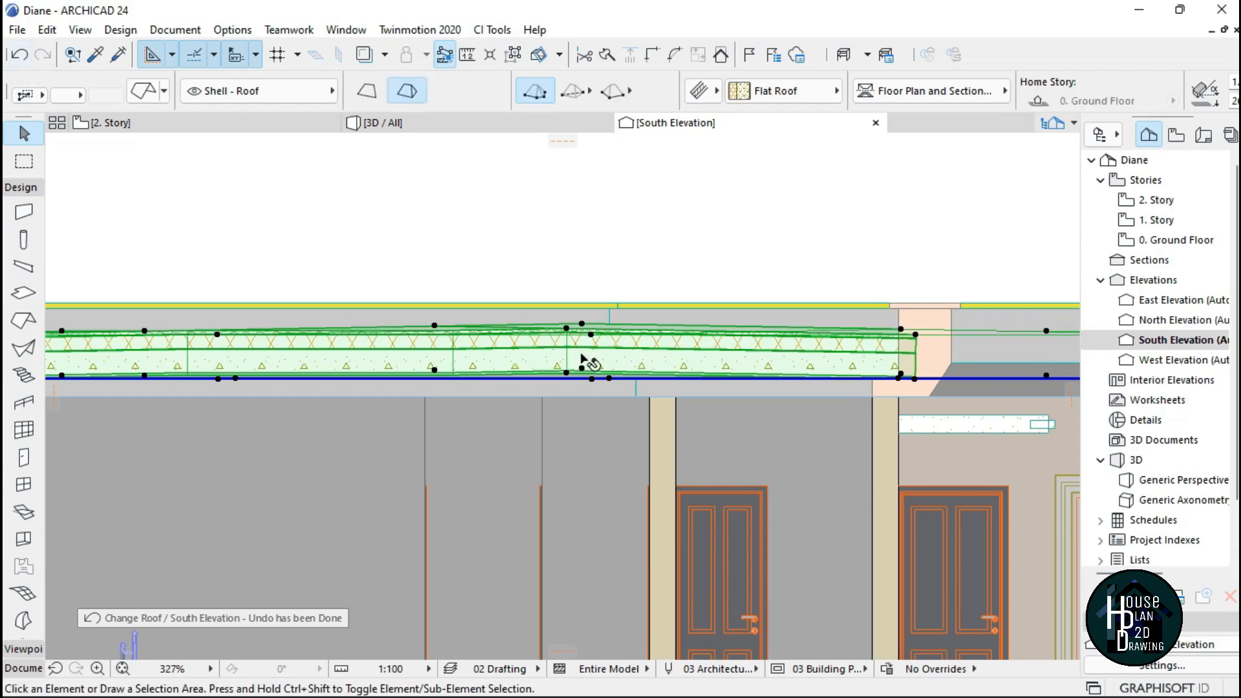
key("Escape")
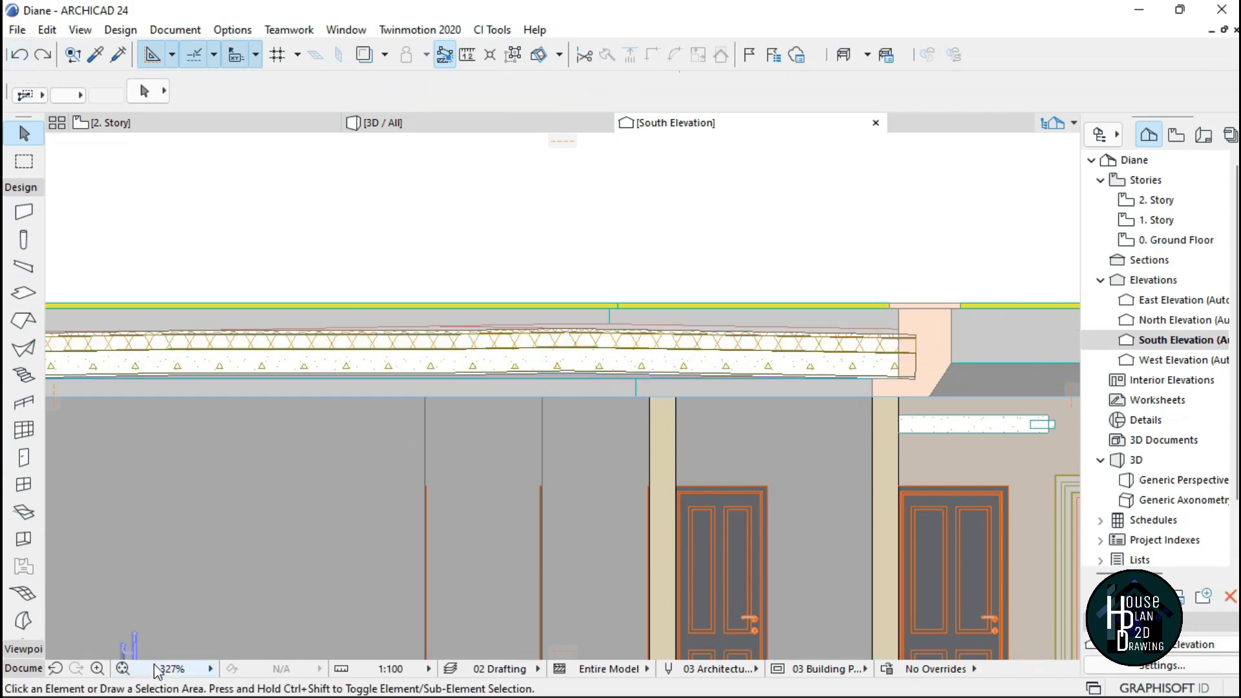
In the 3D view, override the flat roof's top surface with Roof Tiles - French Brown.
left_click(416, 122)
left_click(141, 670)
key("Up")
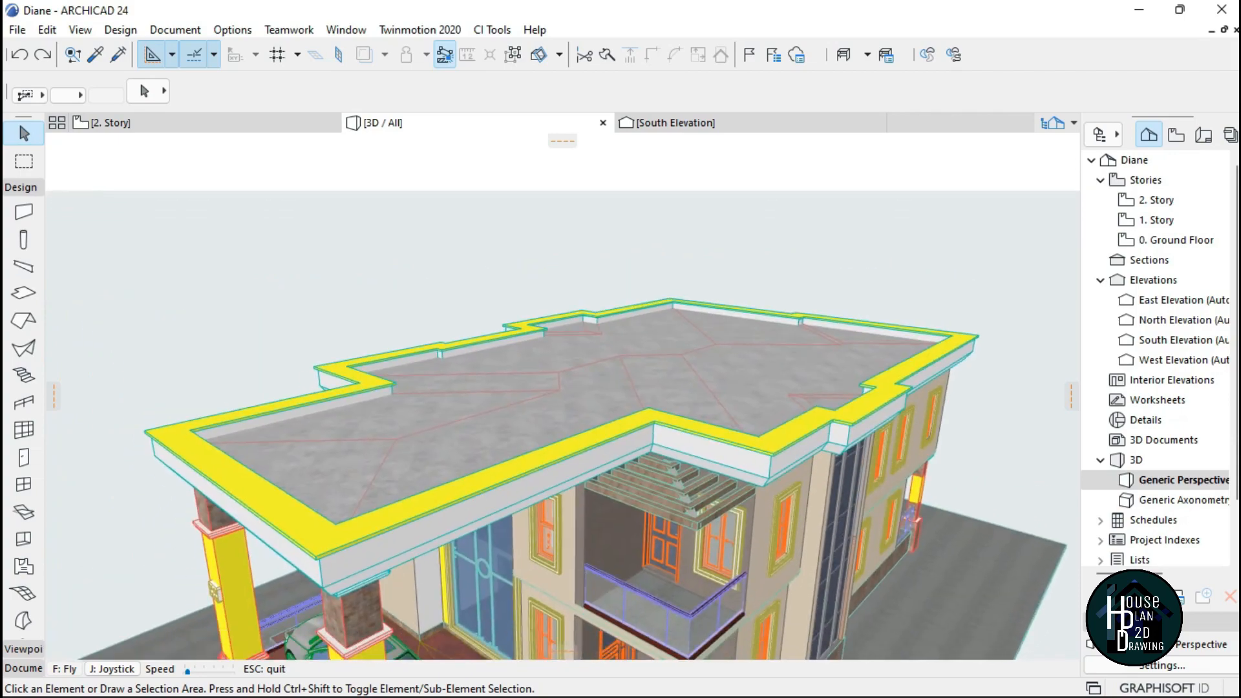
key("Escape")
left_click(568, 388)
left_click(139, 94)
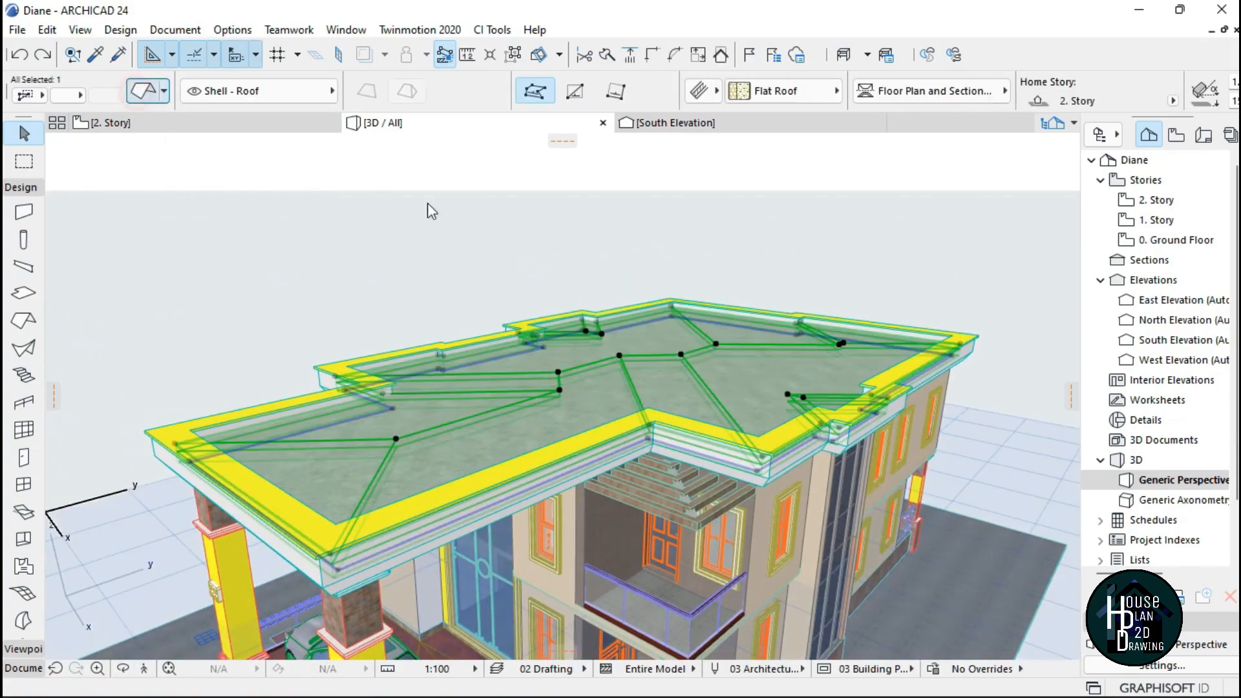
left_click(724, 204)
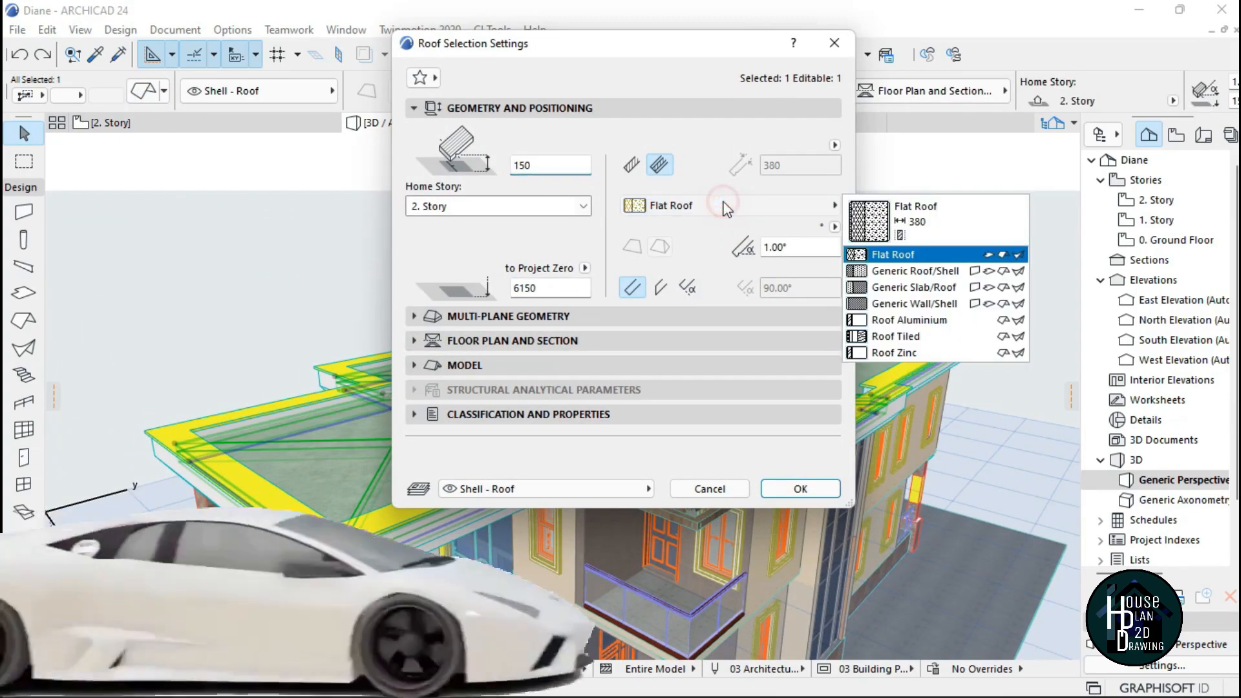
left_click(723, 204)
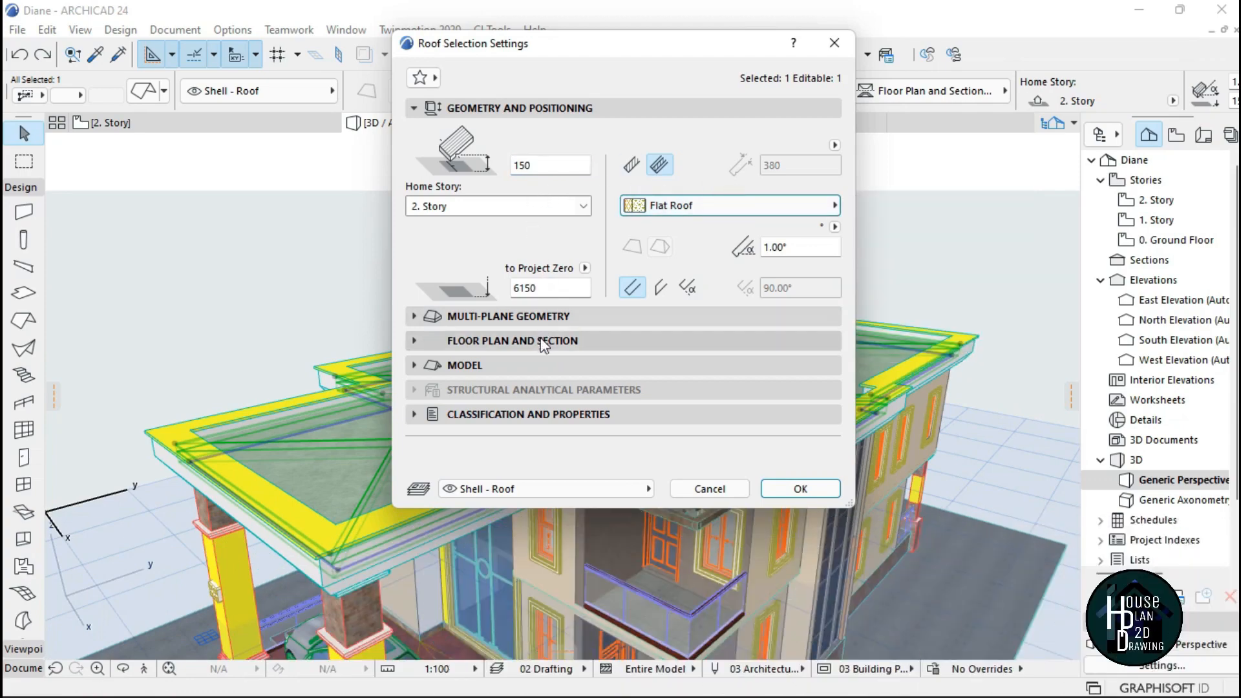
left_click(465, 365)
left_click(489, 417)
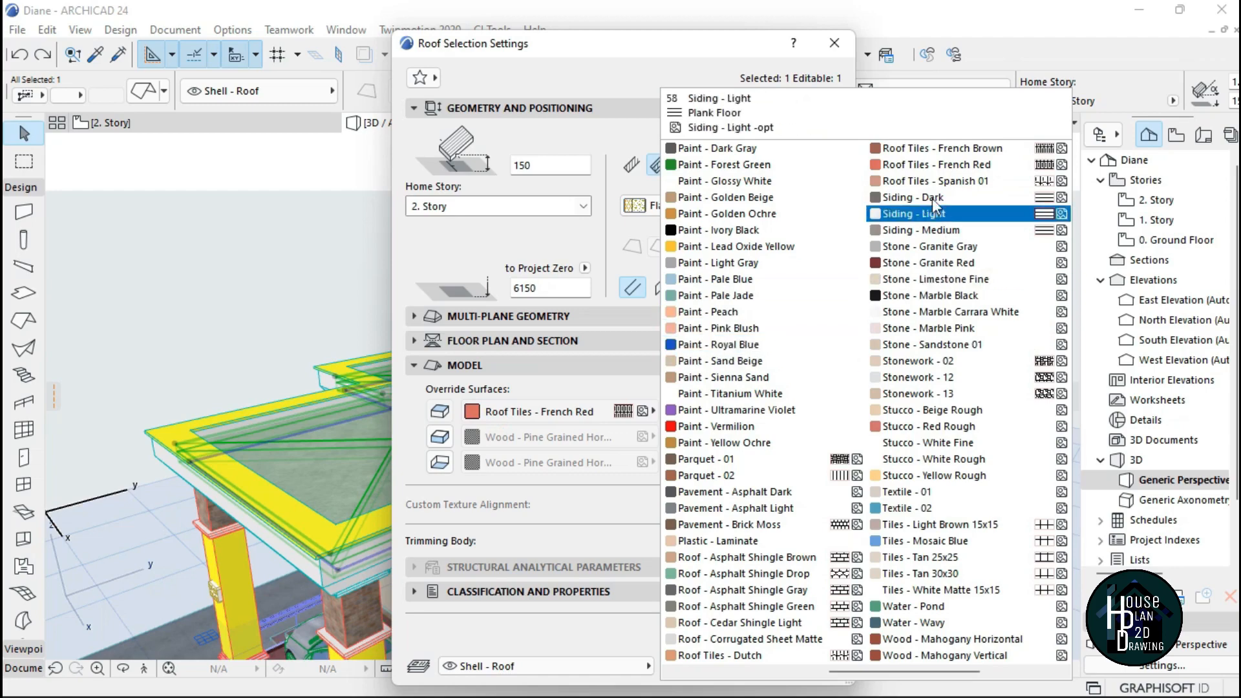
left_click(938, 148)
left_click(800, 665)
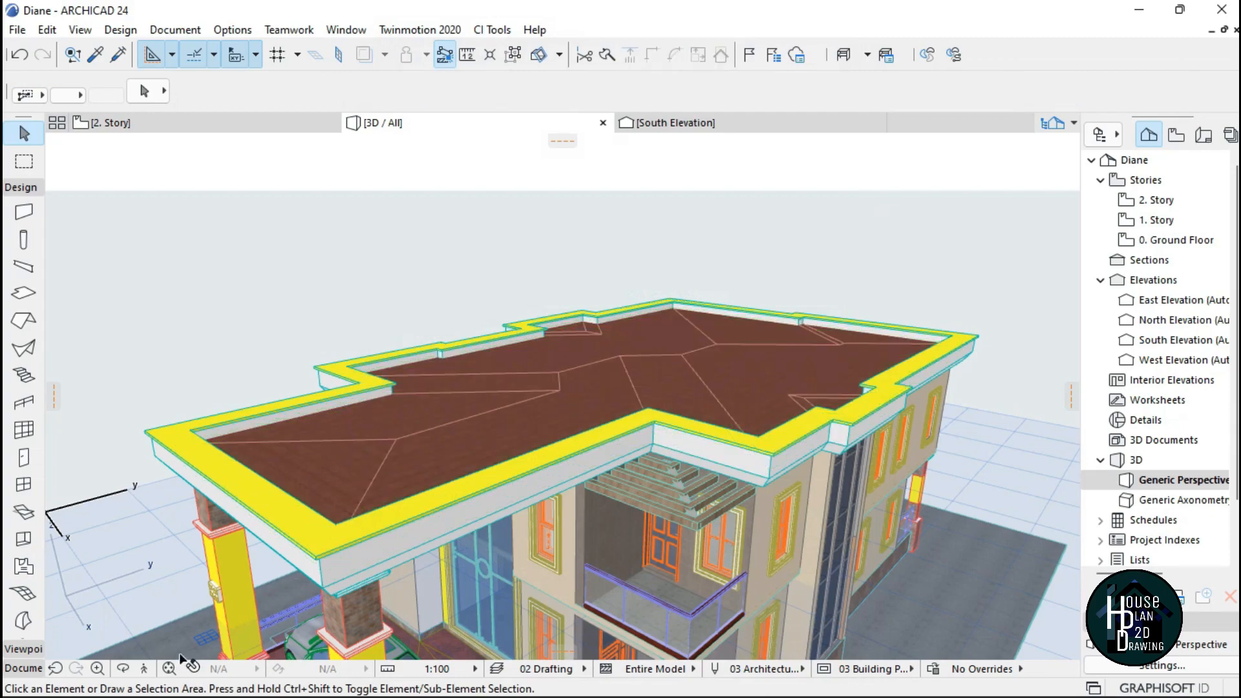
Walk around the house in the 3D view to examine the flat roof behind its parapet from the front and above.
left_click(143, 670)
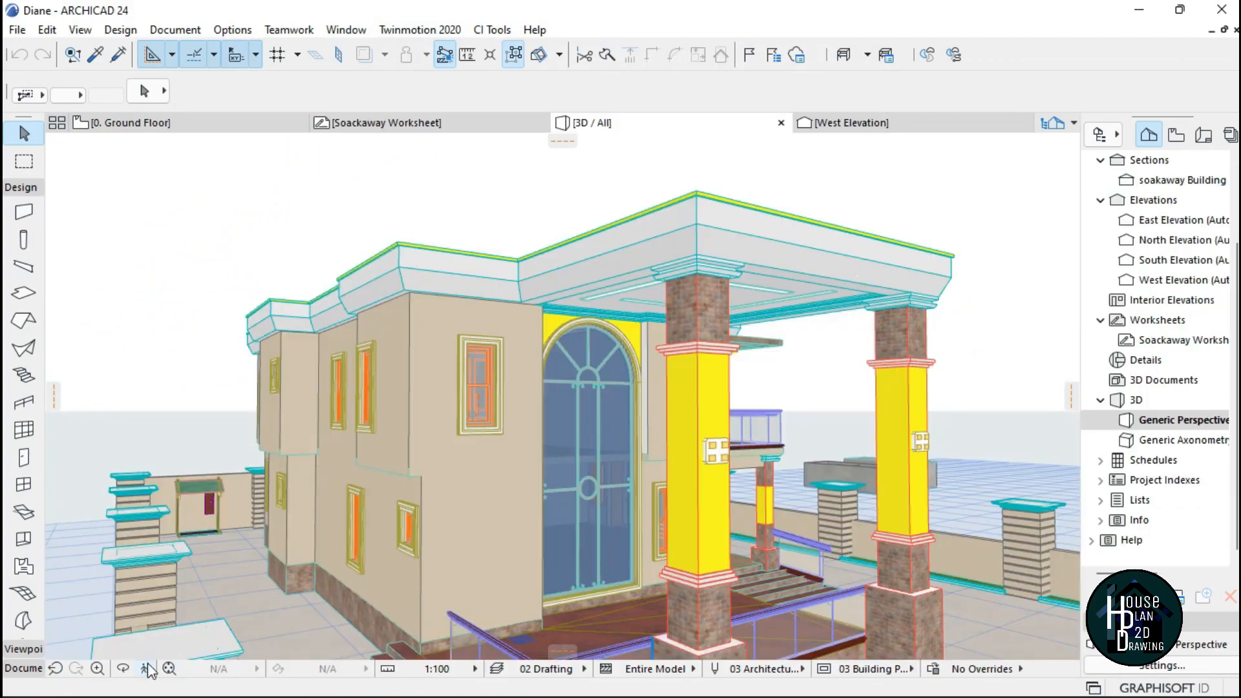
left_click(142, 669)
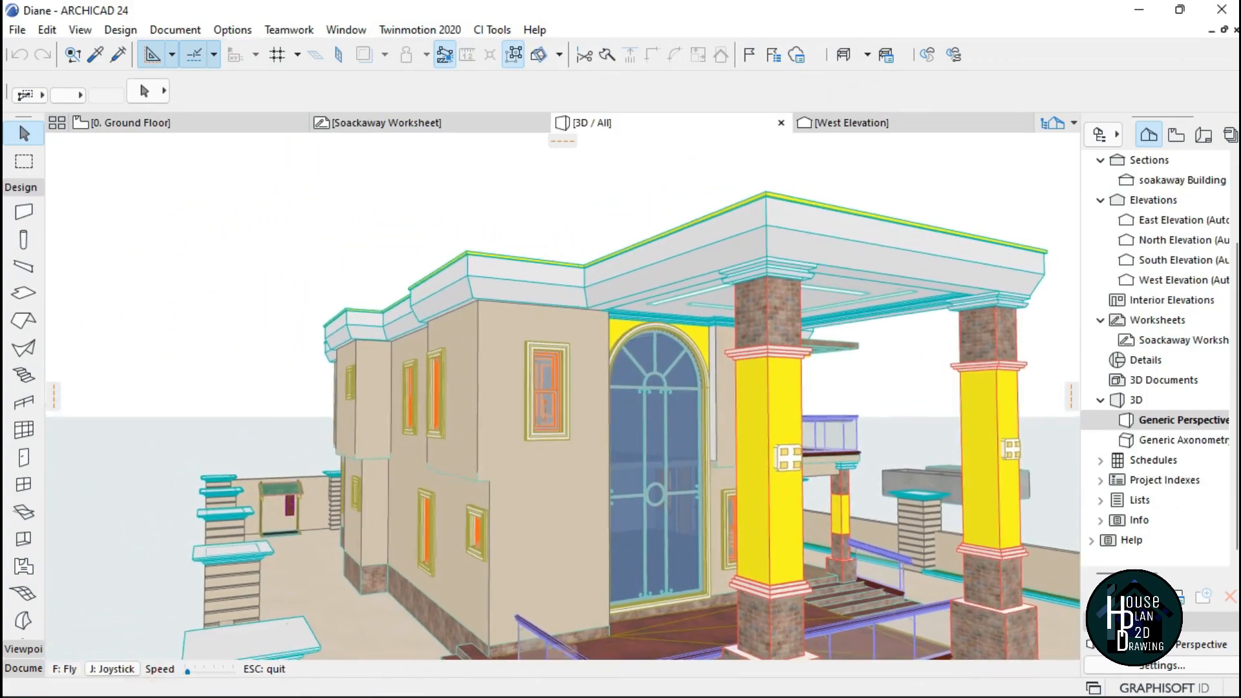
key("Right")
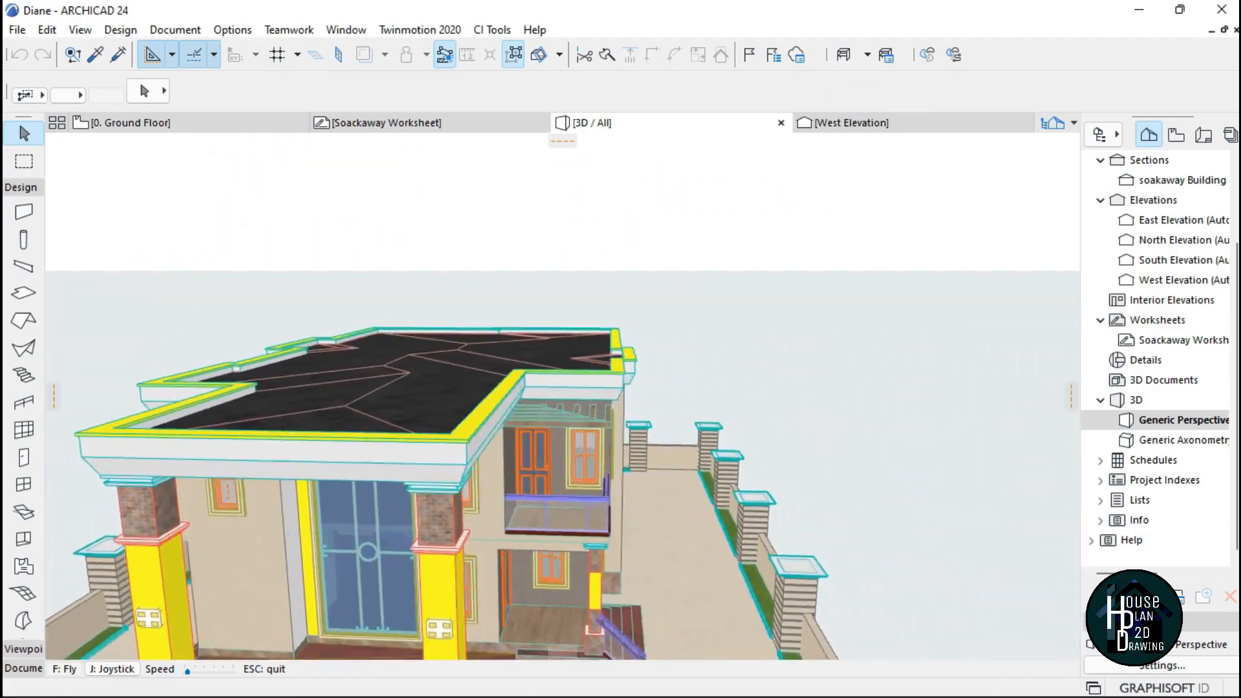
key("Down")
key("Up")
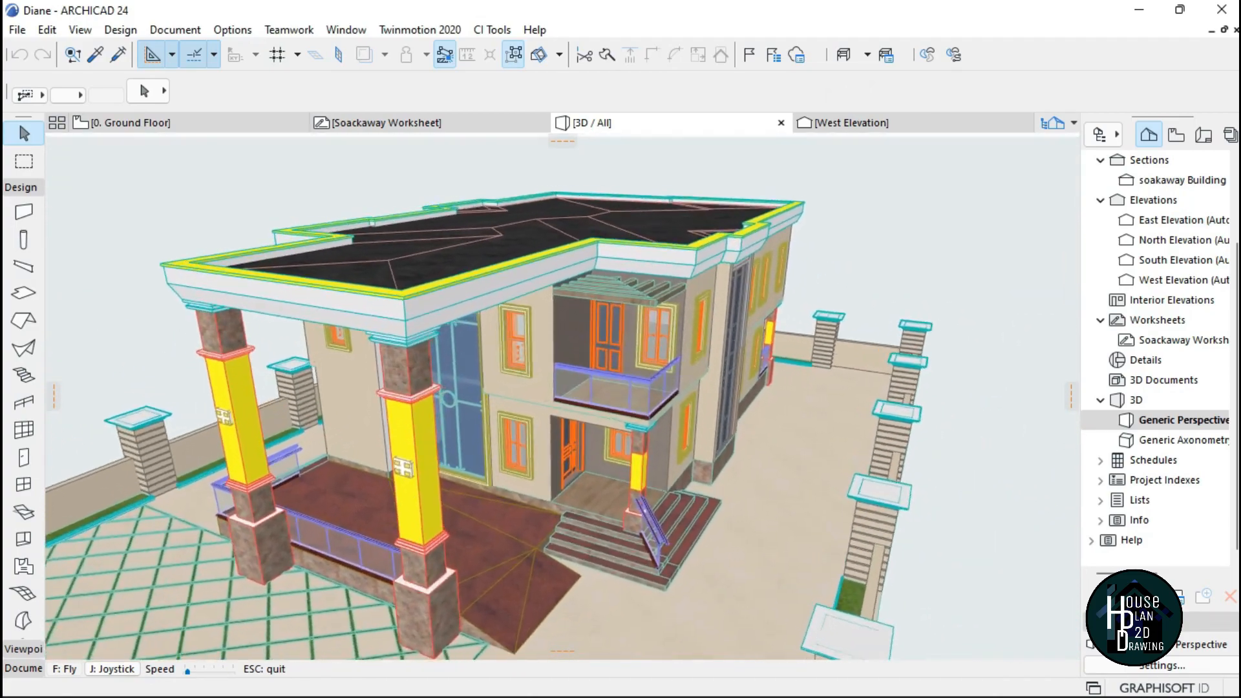
key("Page_Up")
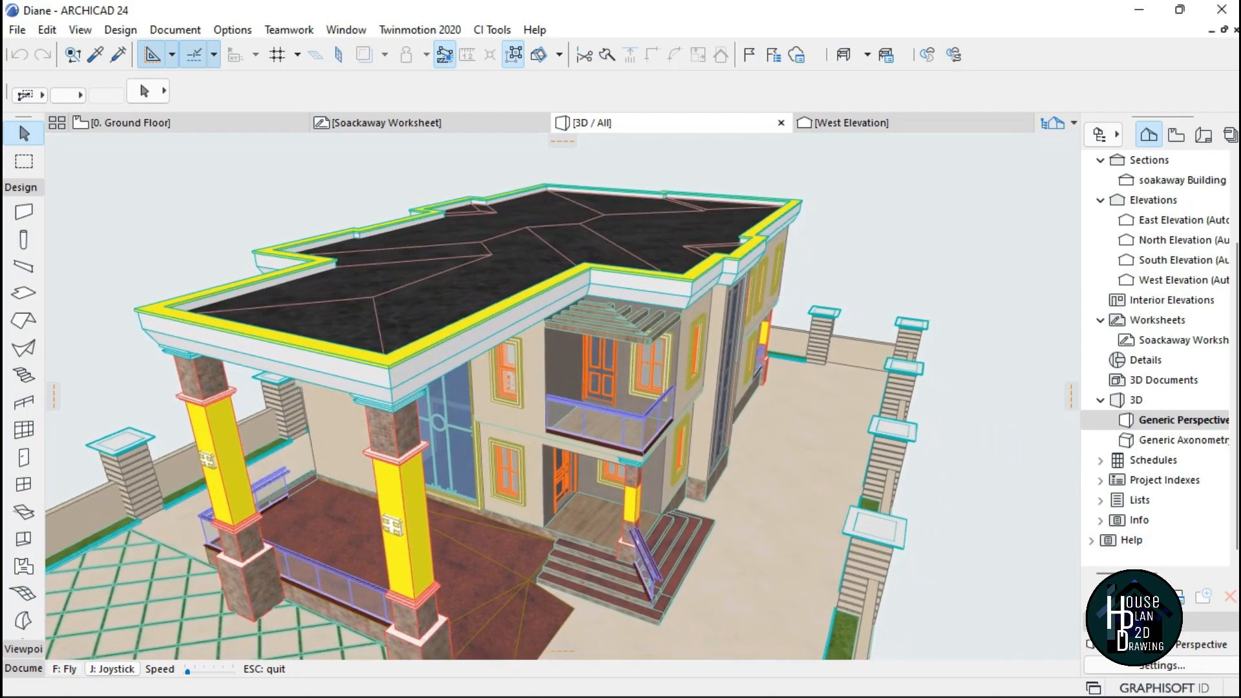
key("Down")
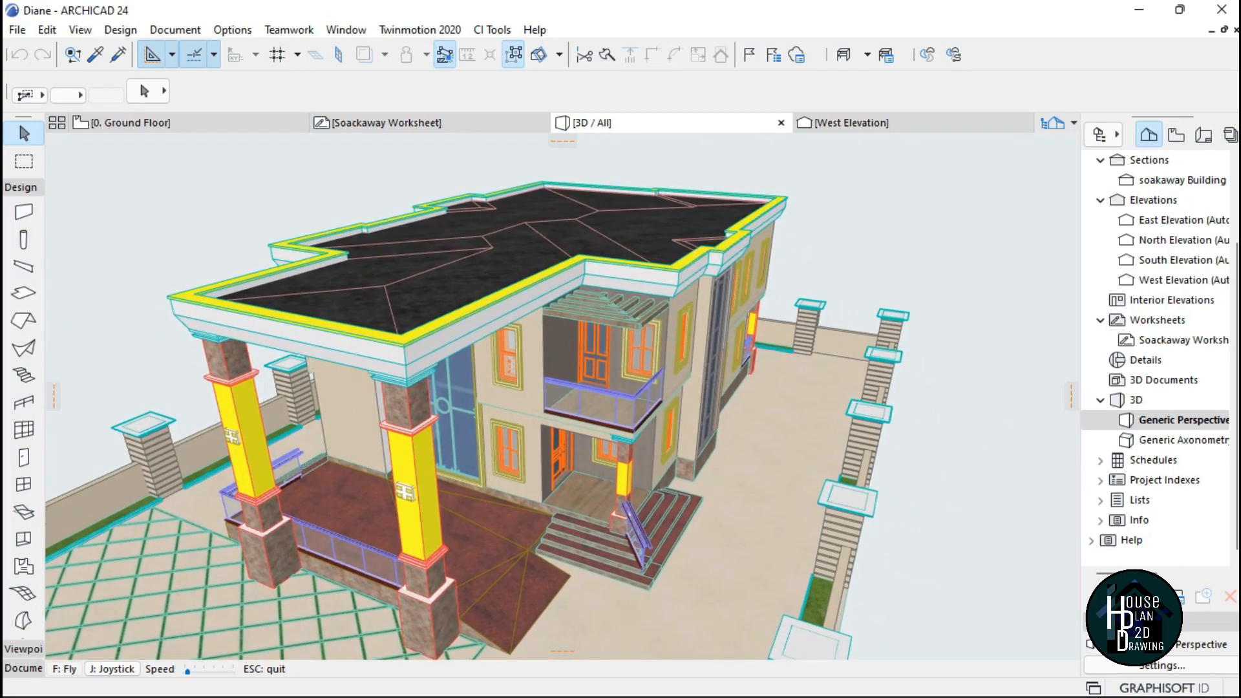
key("Escape")
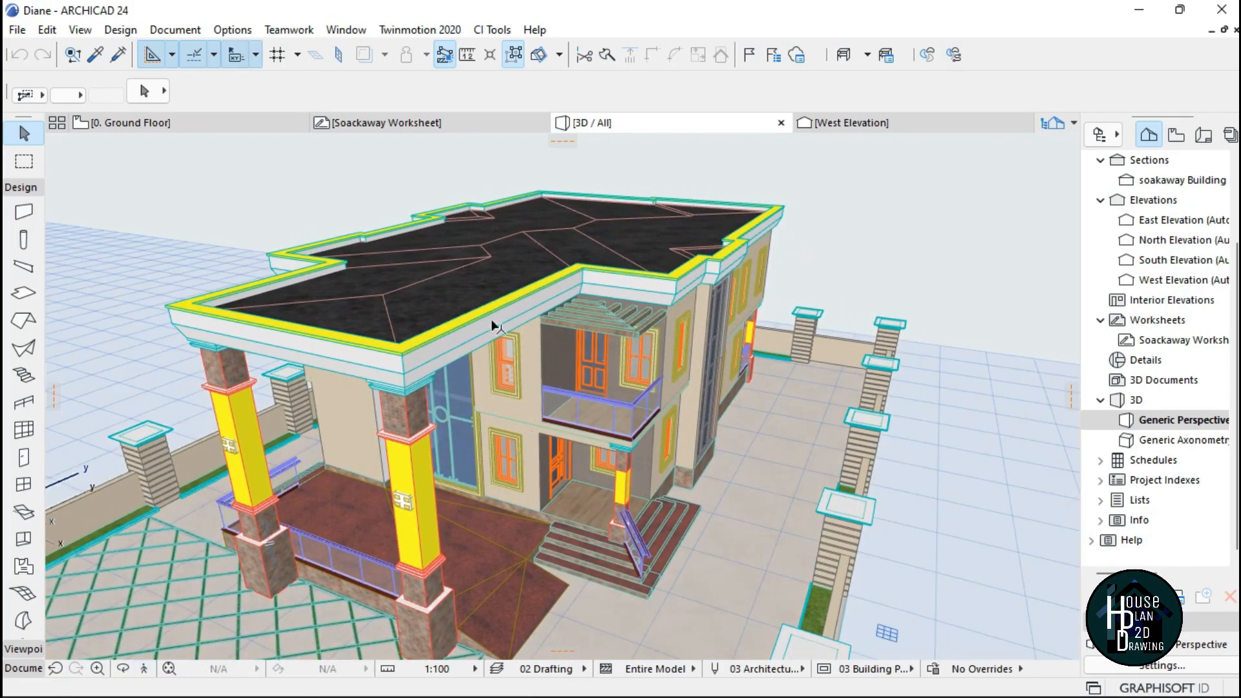
Delete the existing flat roof from the 3D model and open the 2. Story floor plan.
left_click(486, 252)
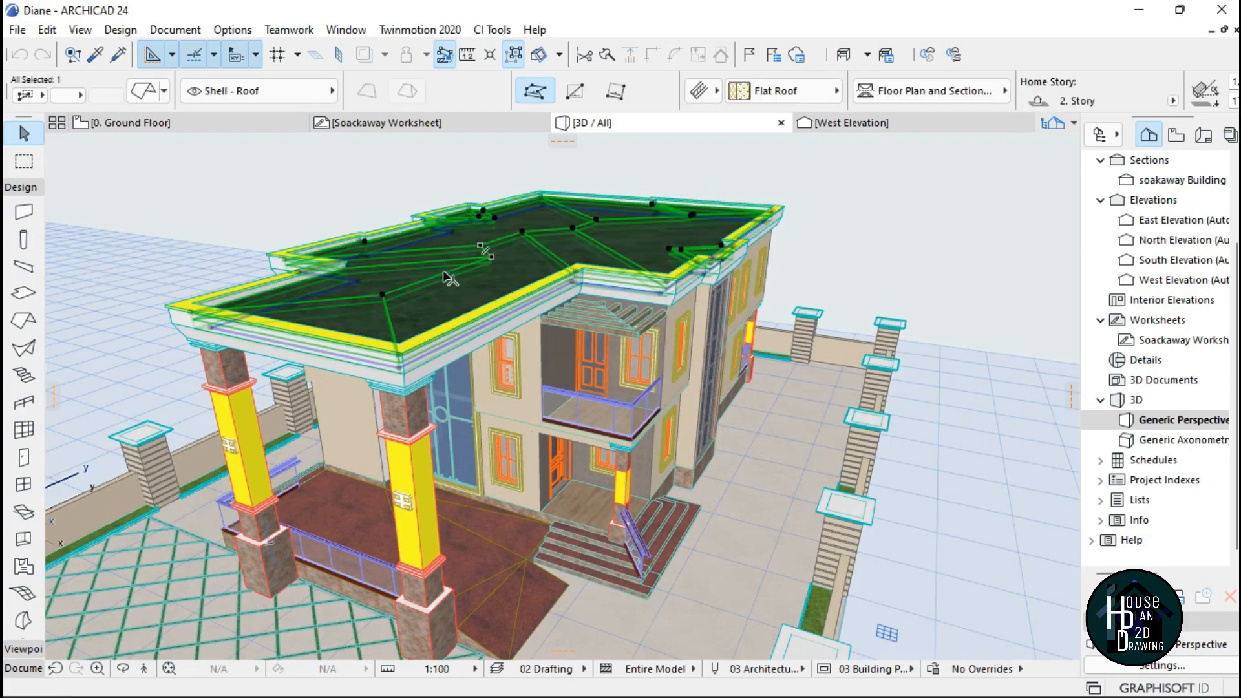
right_click(478, 261)
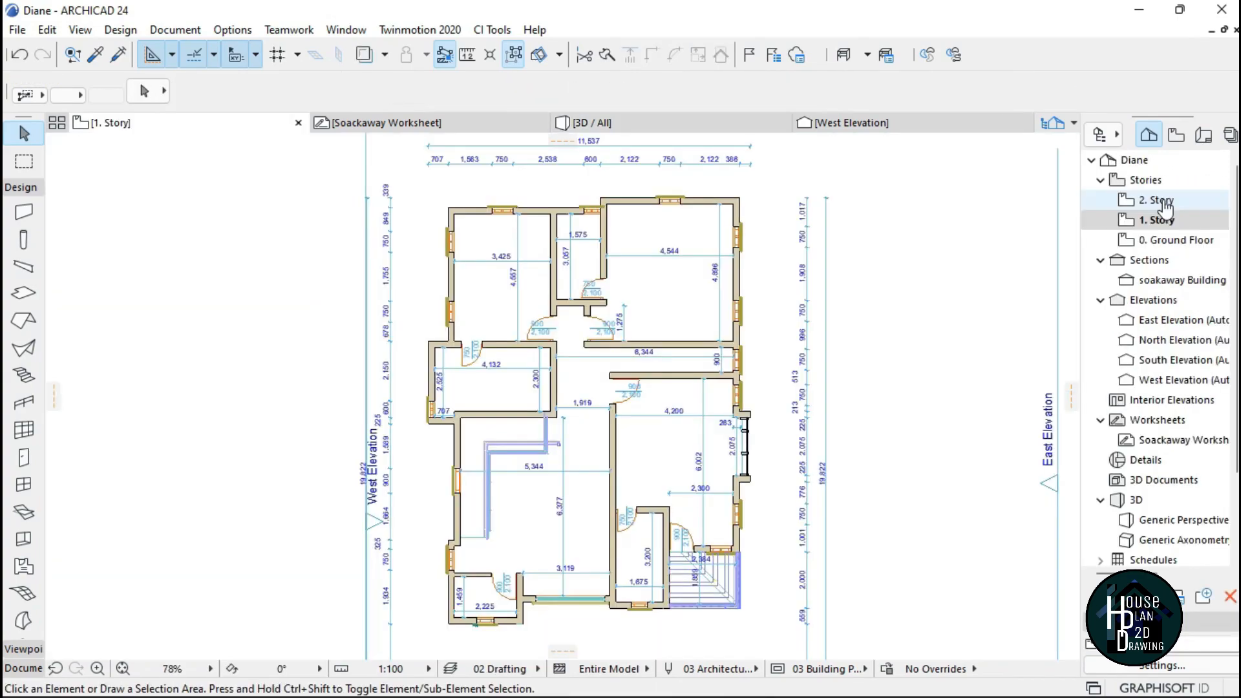
left_click(1160, 200)
scroll(542, 322, "down", 3)
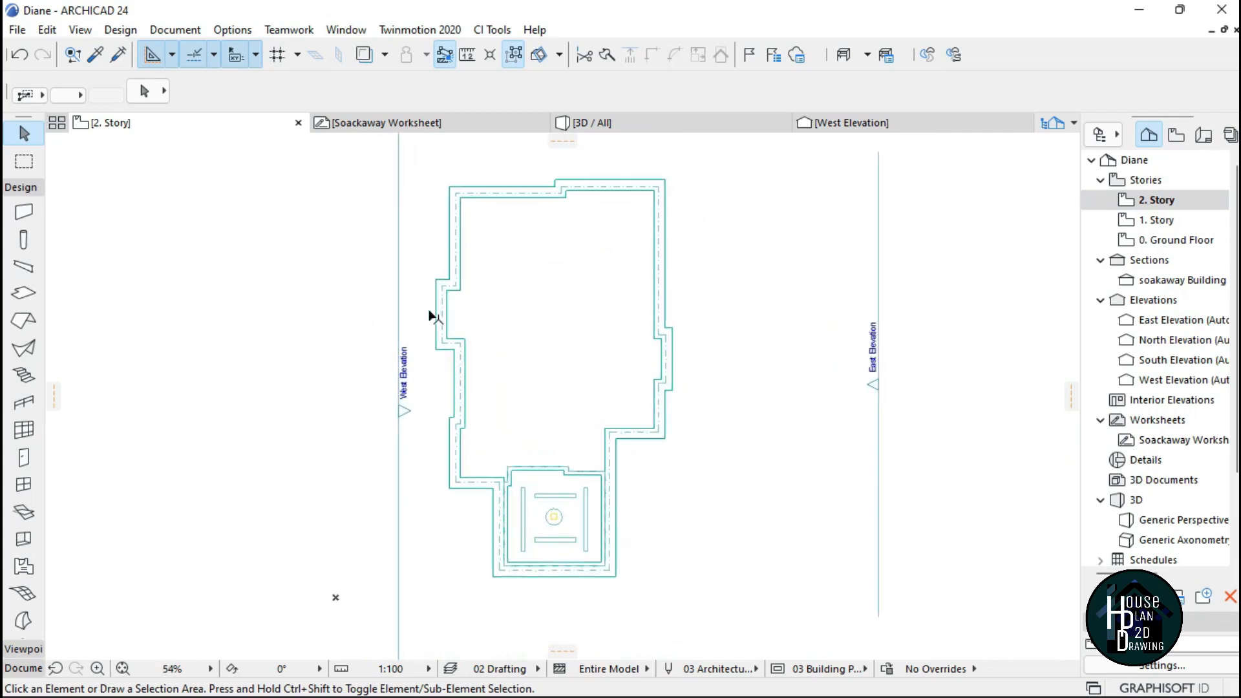
Set the Roof tool's defaults to a single-plane roof using the Pitch Roof - Tiles favorite.
left_click(23, 292)
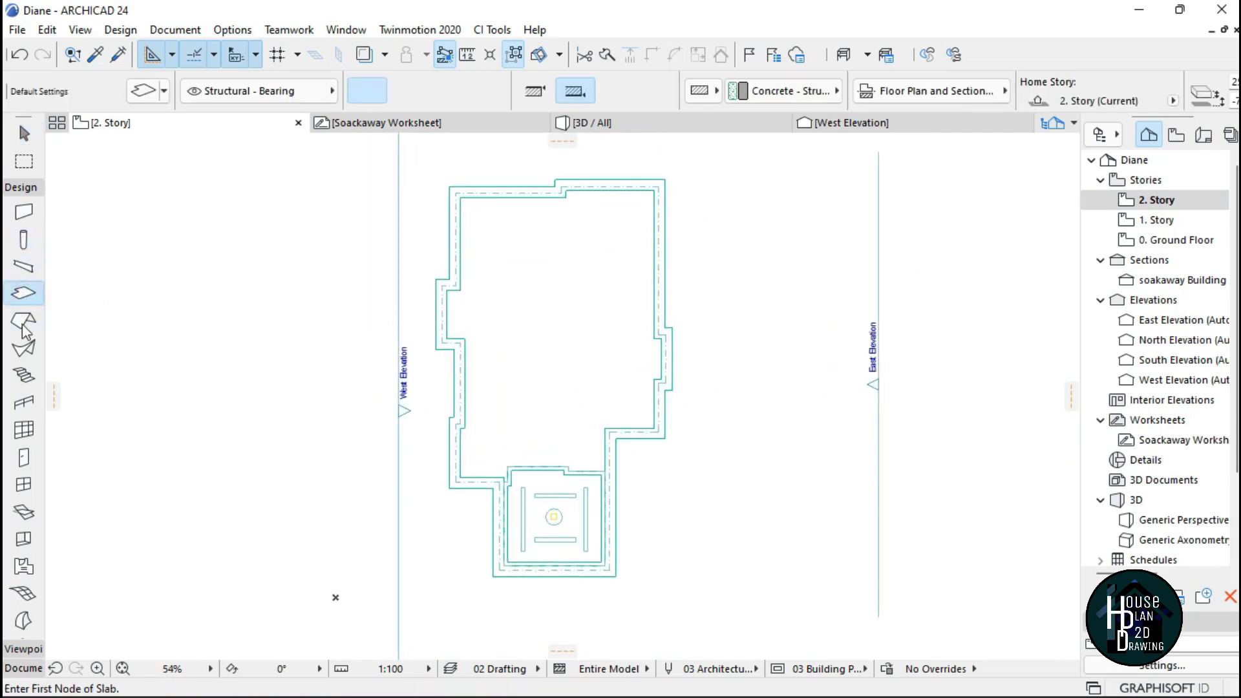
left_click(26, 321)
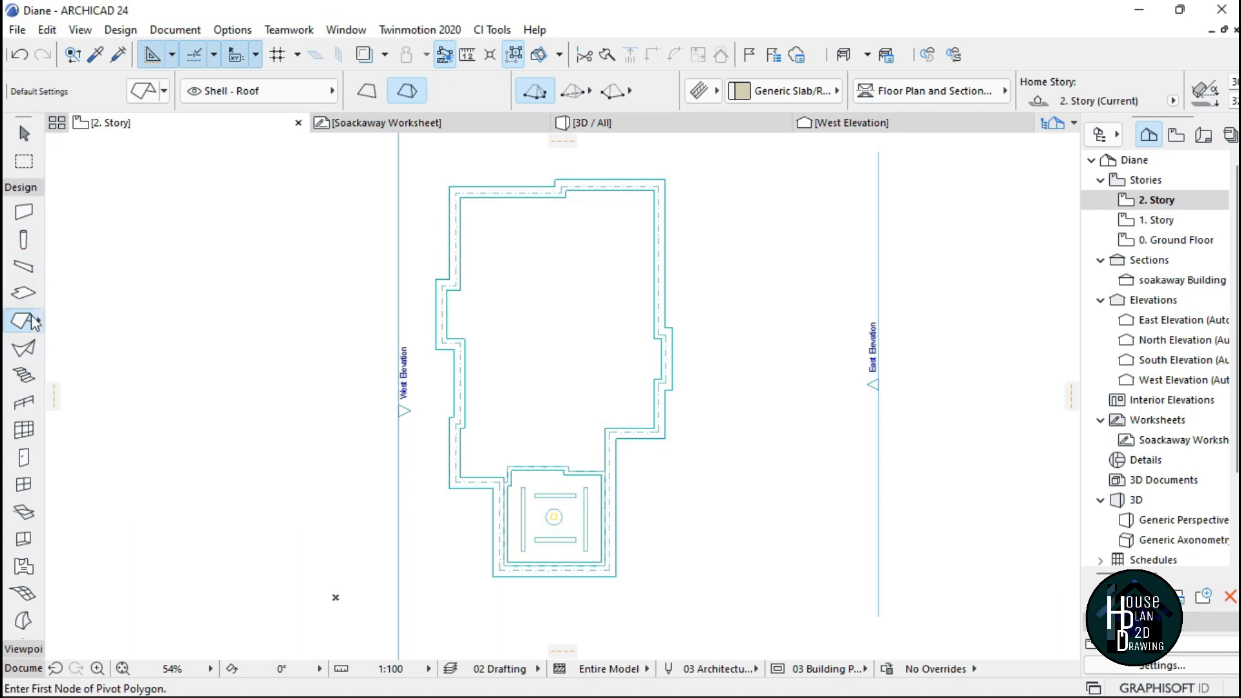
left_click(145, 91)
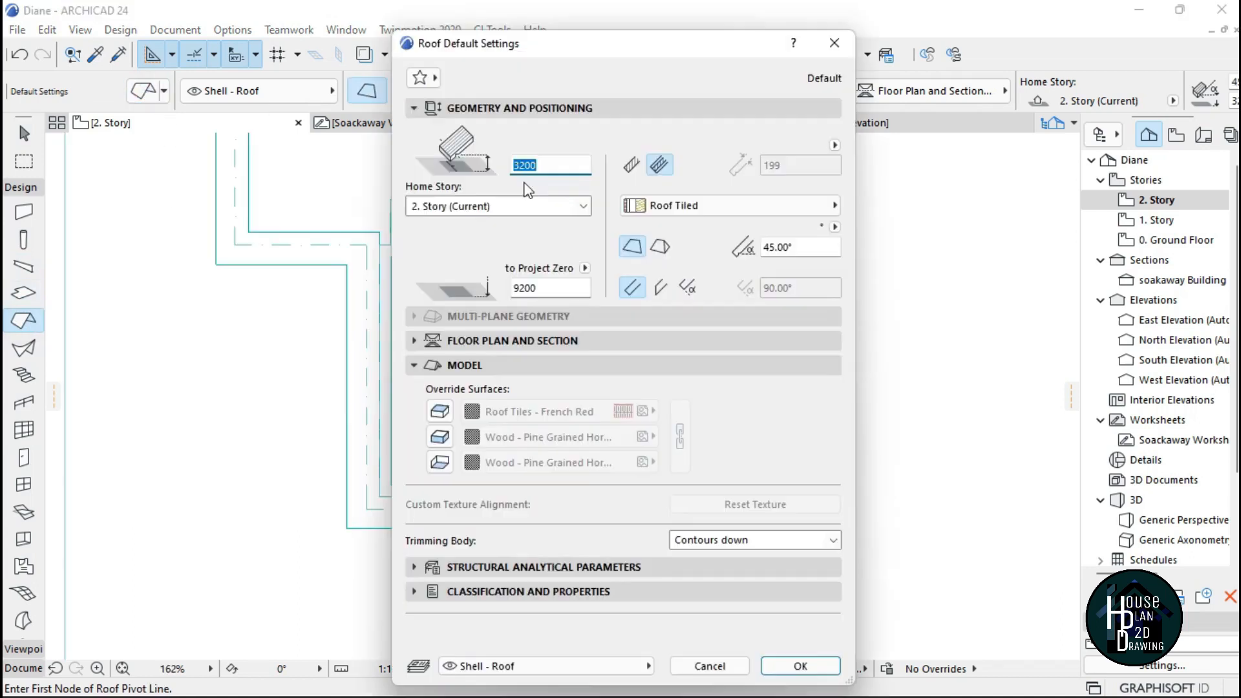
left_click(420, 78)
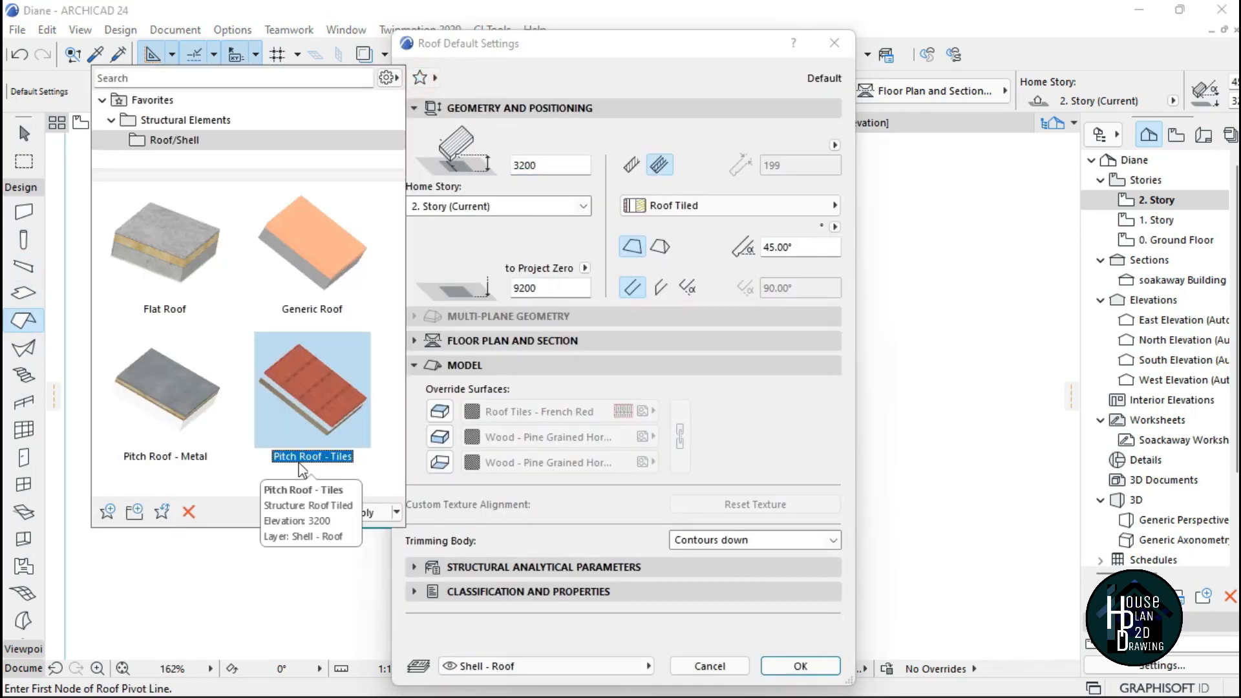
double_click(322, 385)
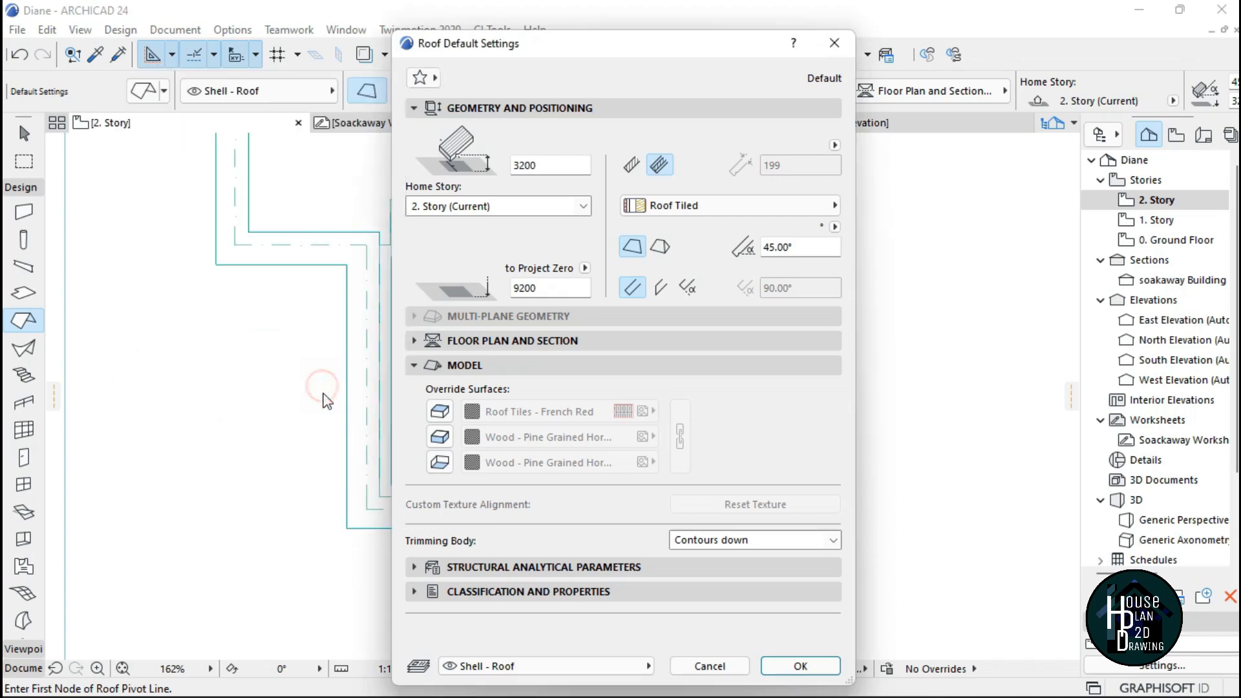
left_click(800, 667)
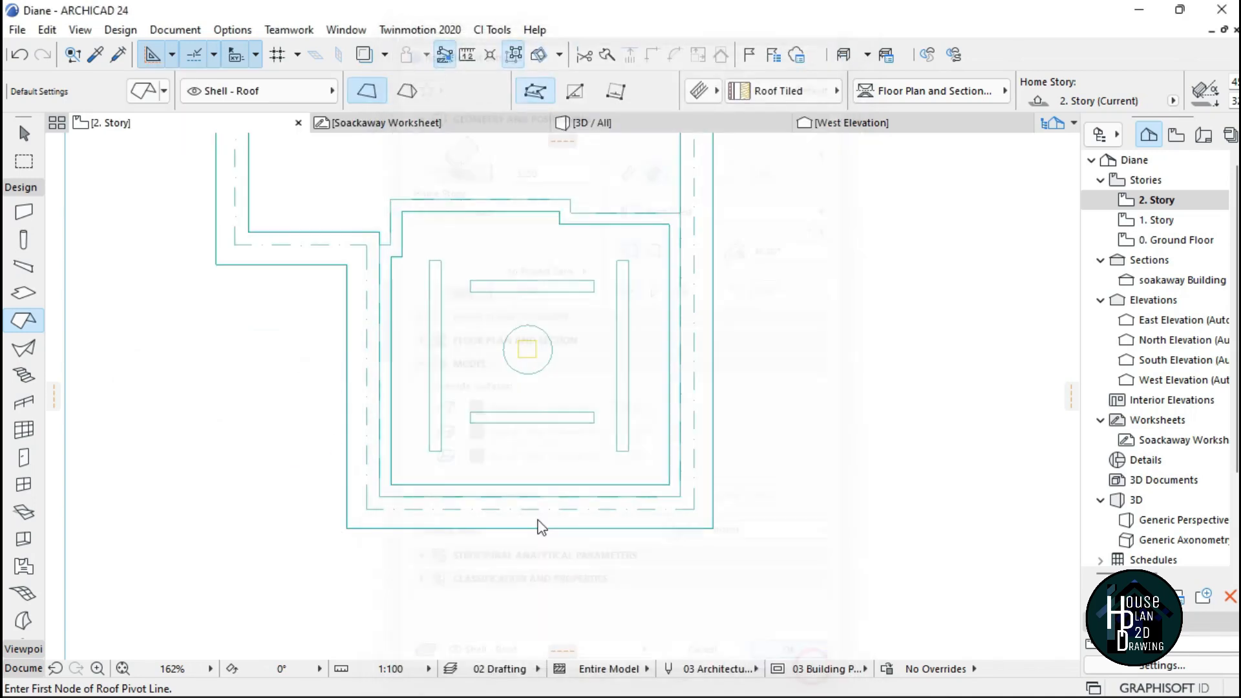
scroll(593, 530, "up", 2)
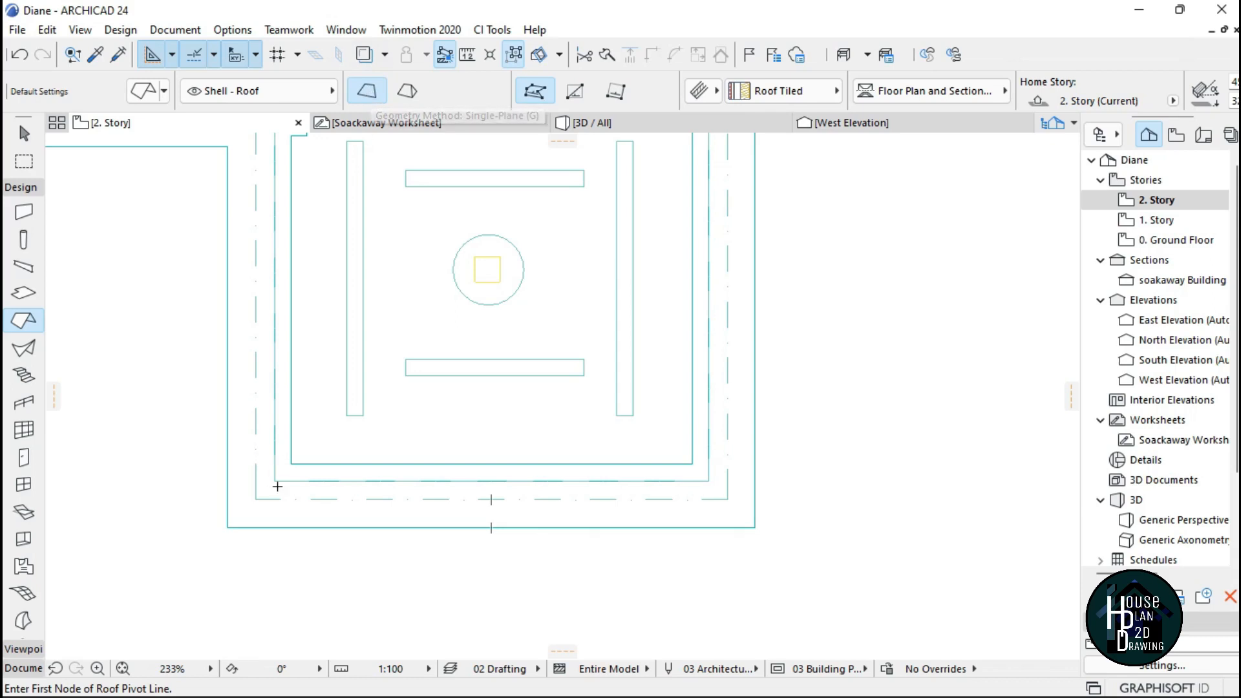
left_click(256, 499)
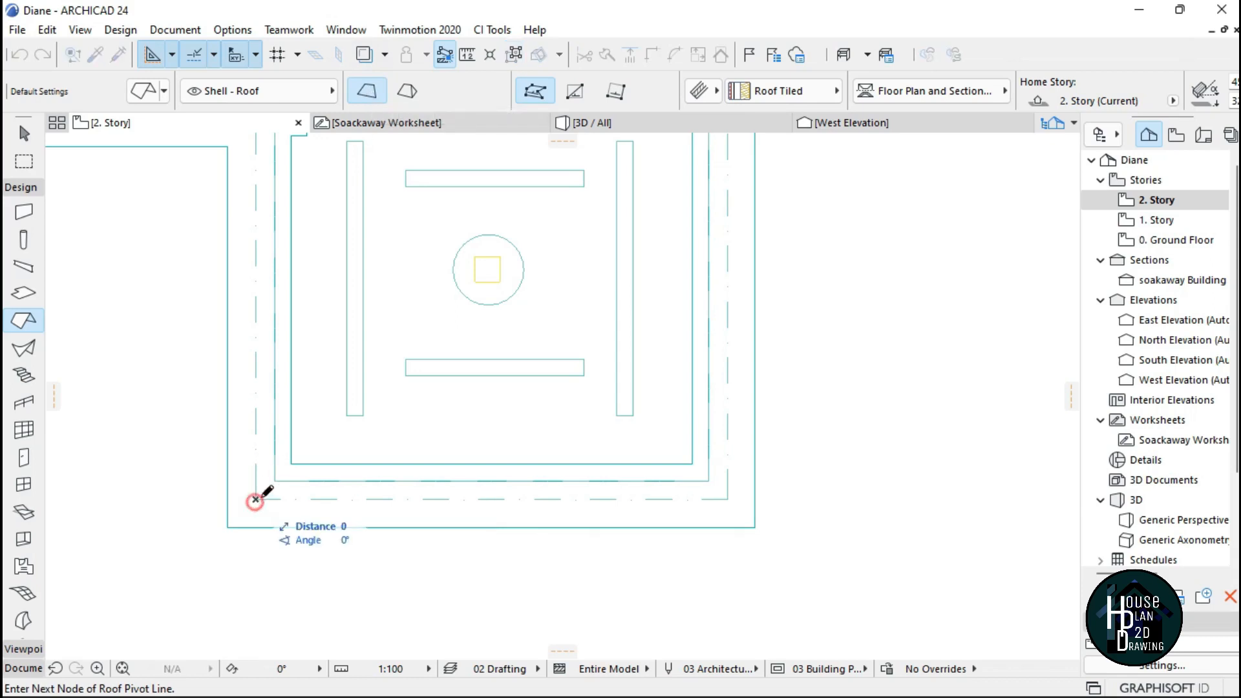
left_click(728, 499)
scroll(731, 502, "down", 3)
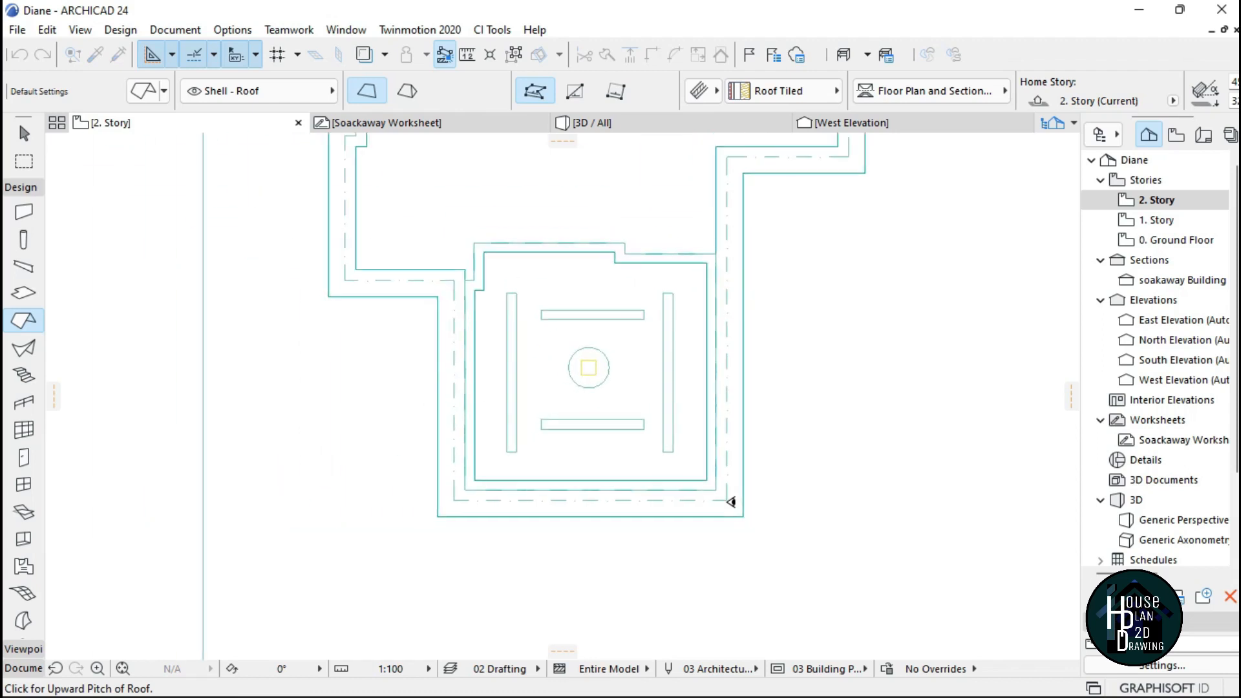
scroll(738, 503, "up", 2)
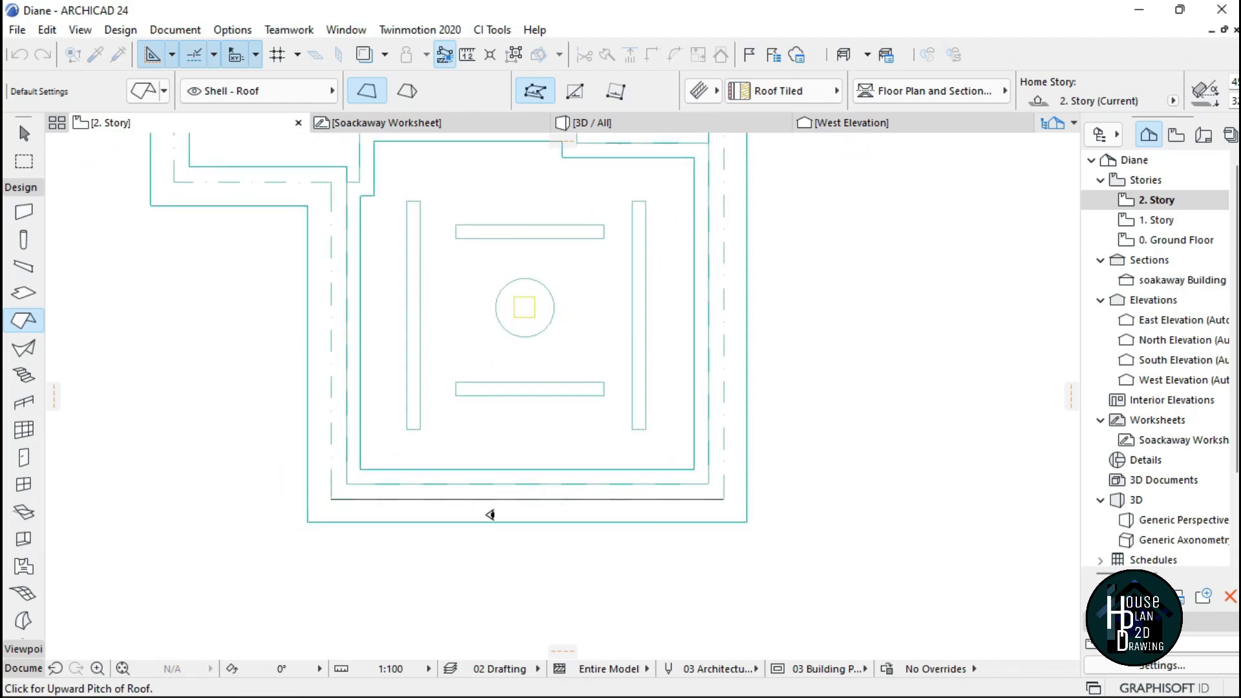
scroll(503, 519, "down", 5)
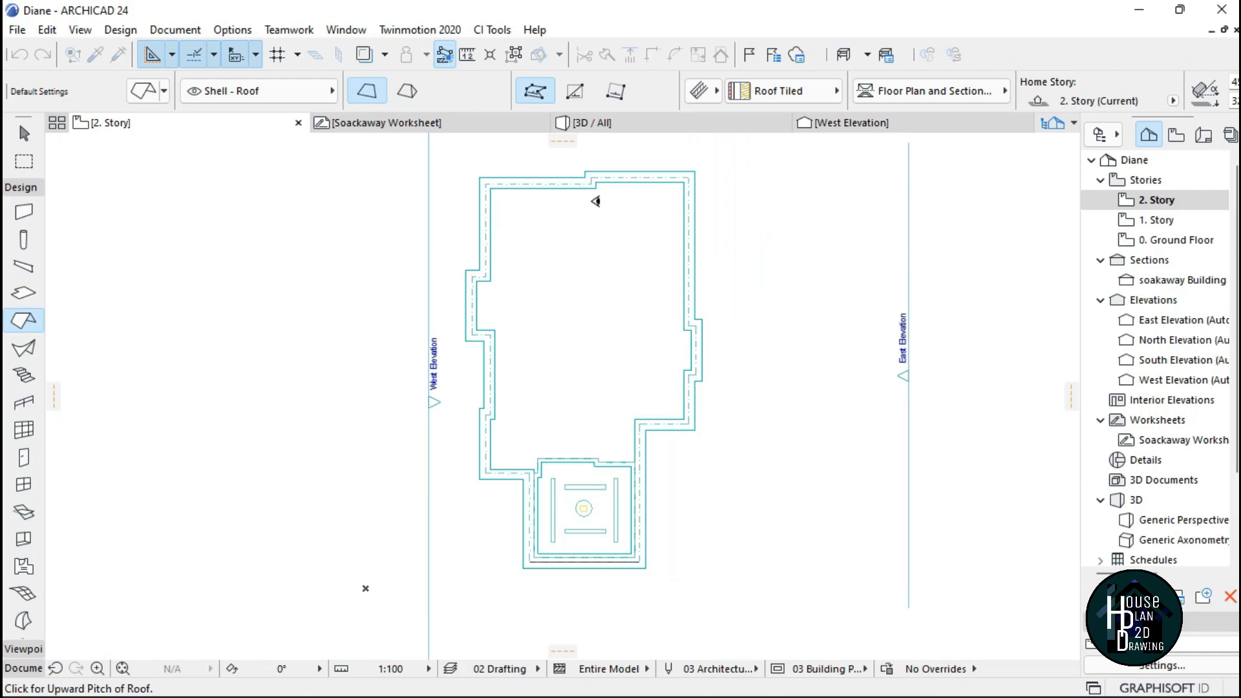
scroll(603, 463, "up", 5)
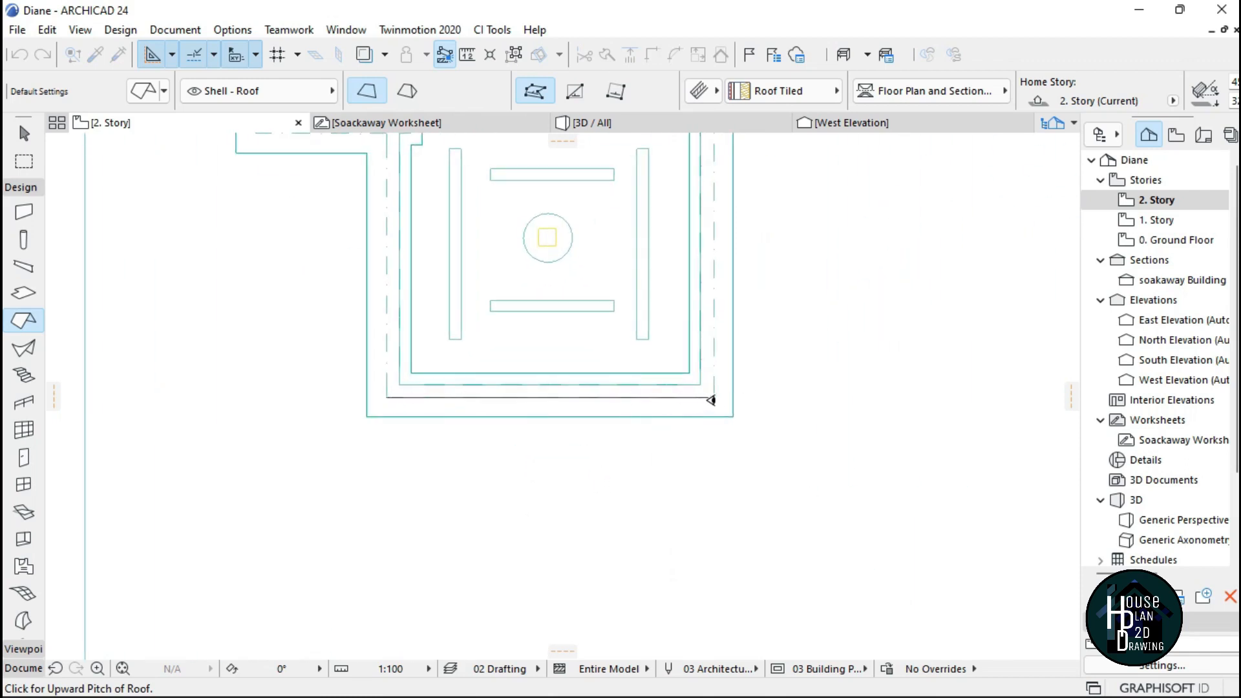
key("Escape")
Place the roof's pivot line between the porch parapet centreline's two outer corners and set the upward pitch side.
scroll(395, 391, "up", 3)
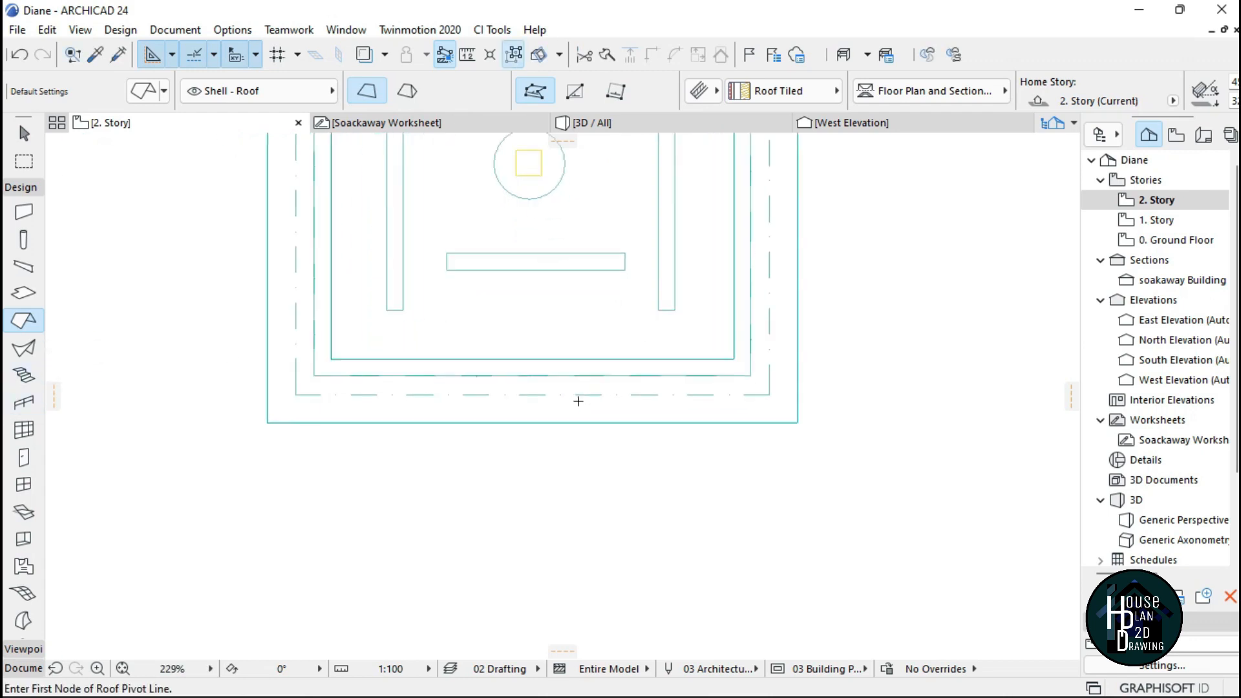
left_click(239, 392)
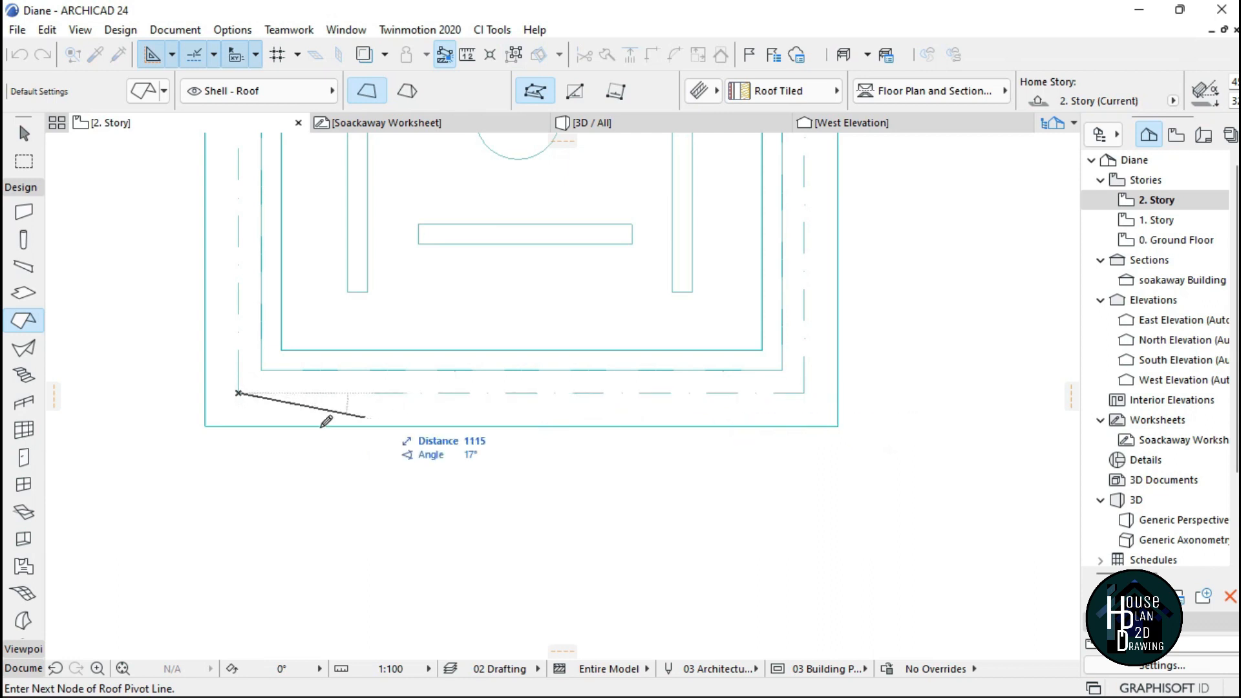
left_click(805, 392)
scroll(808, 393, "down", 3)
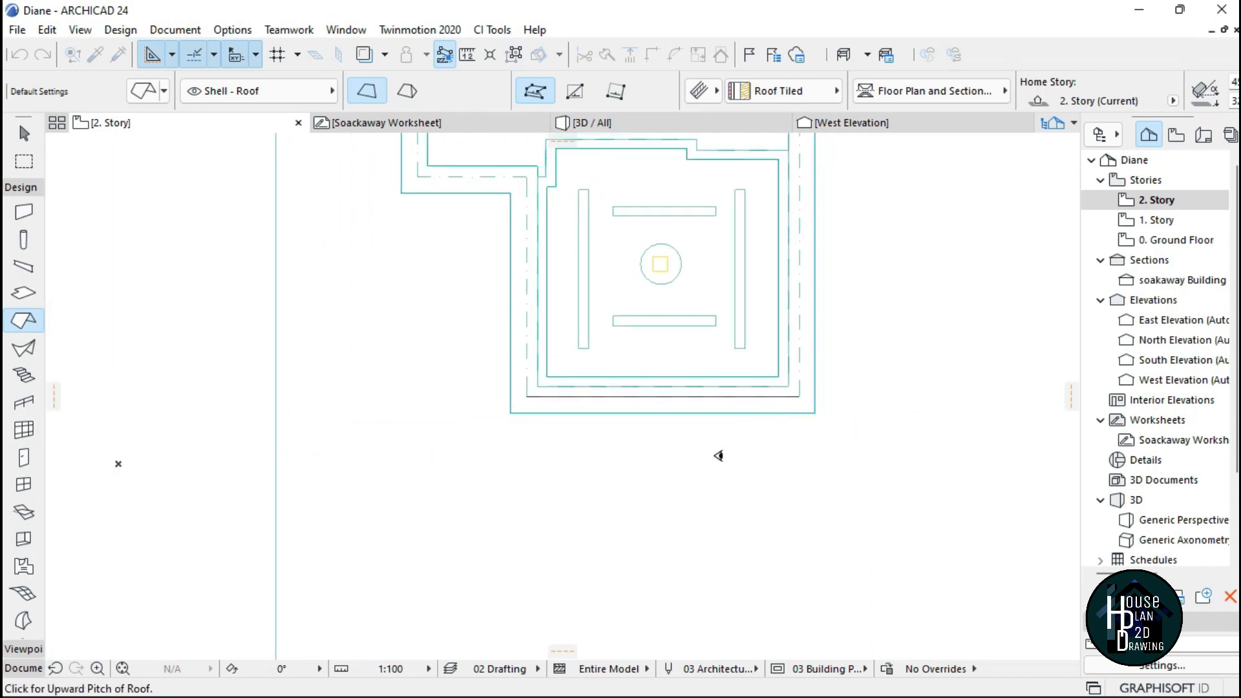
scroll(708, 485, "up", 2)
scroll(615, 433, "down", 3)
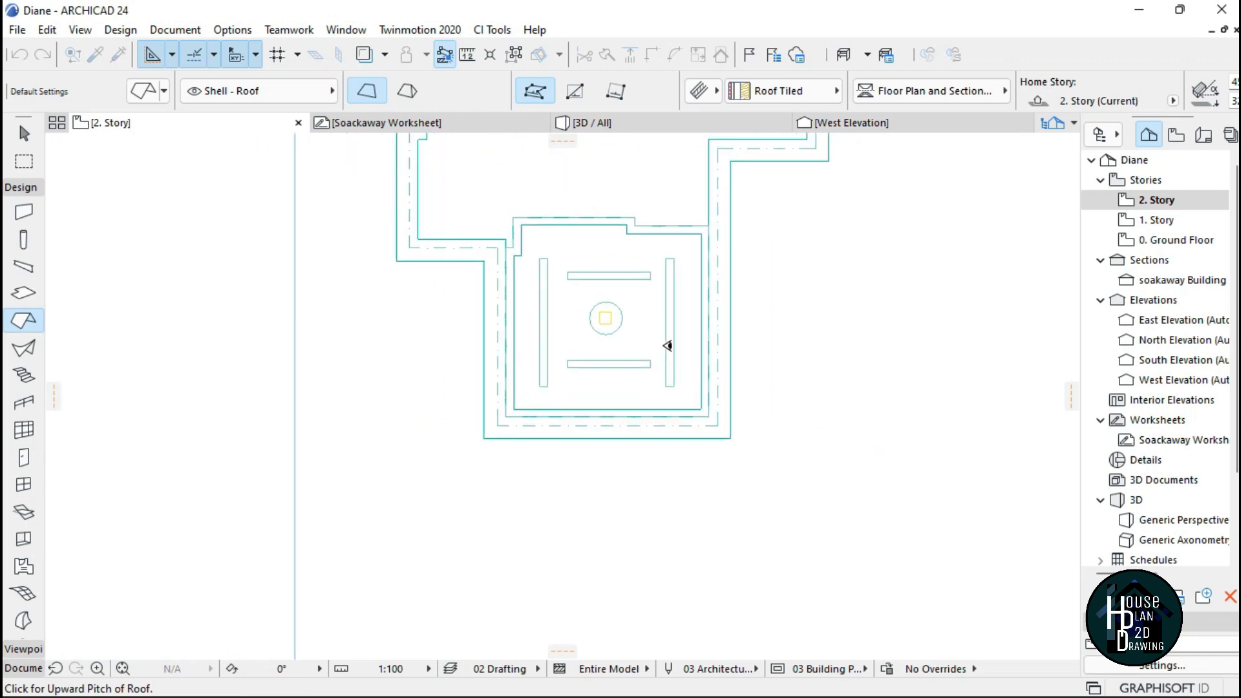
scroll(618, 426, "up", 2)
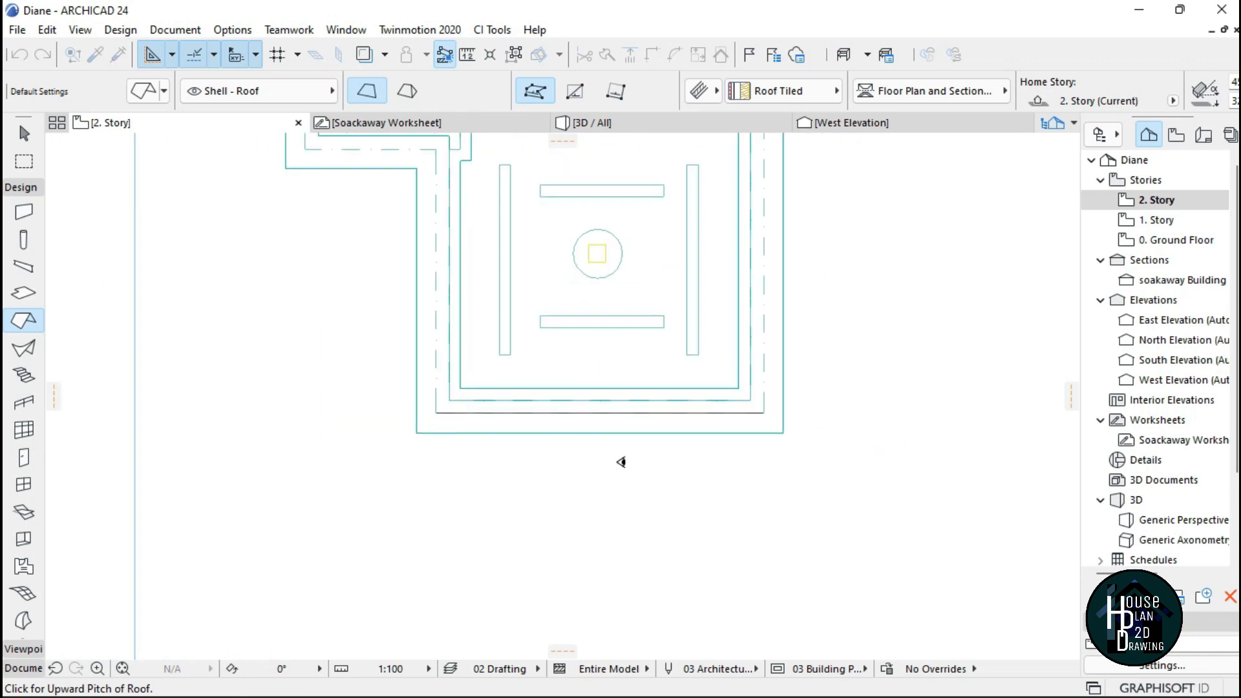
scroll(615, 460, "down", 2)
scroll(614, 478, "up", 2)
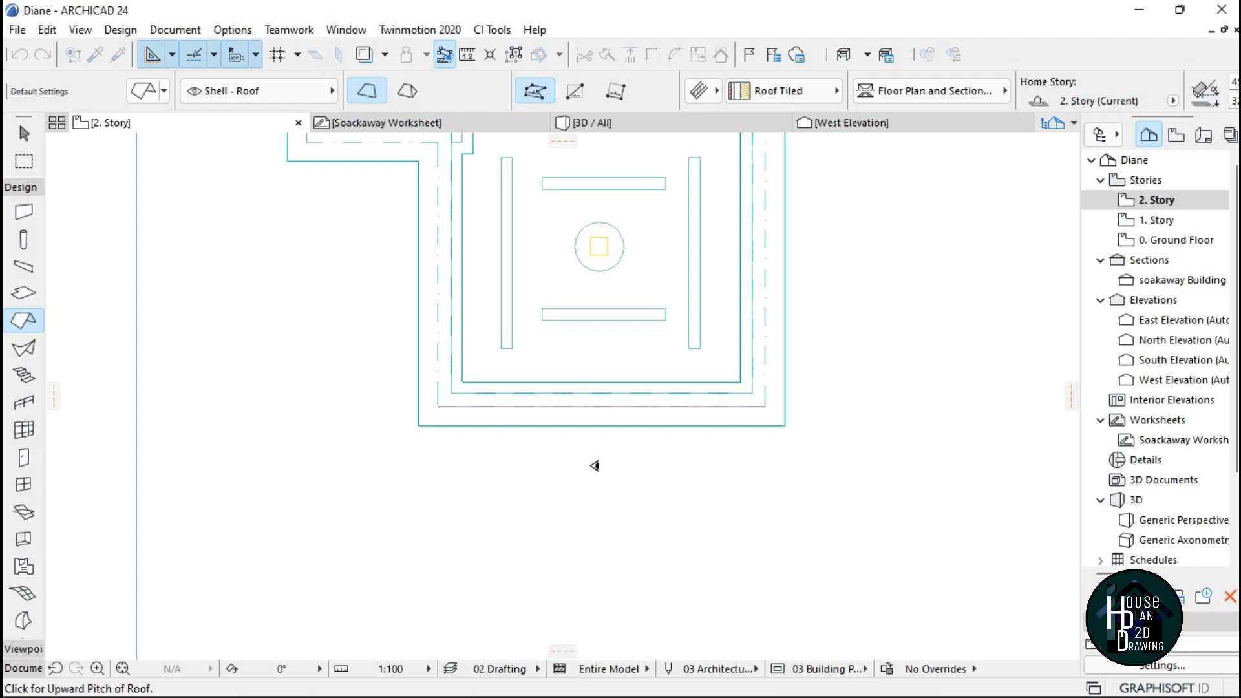
scroll(607, 517, "down", 1)
scroll(616, 479, "up", 2)
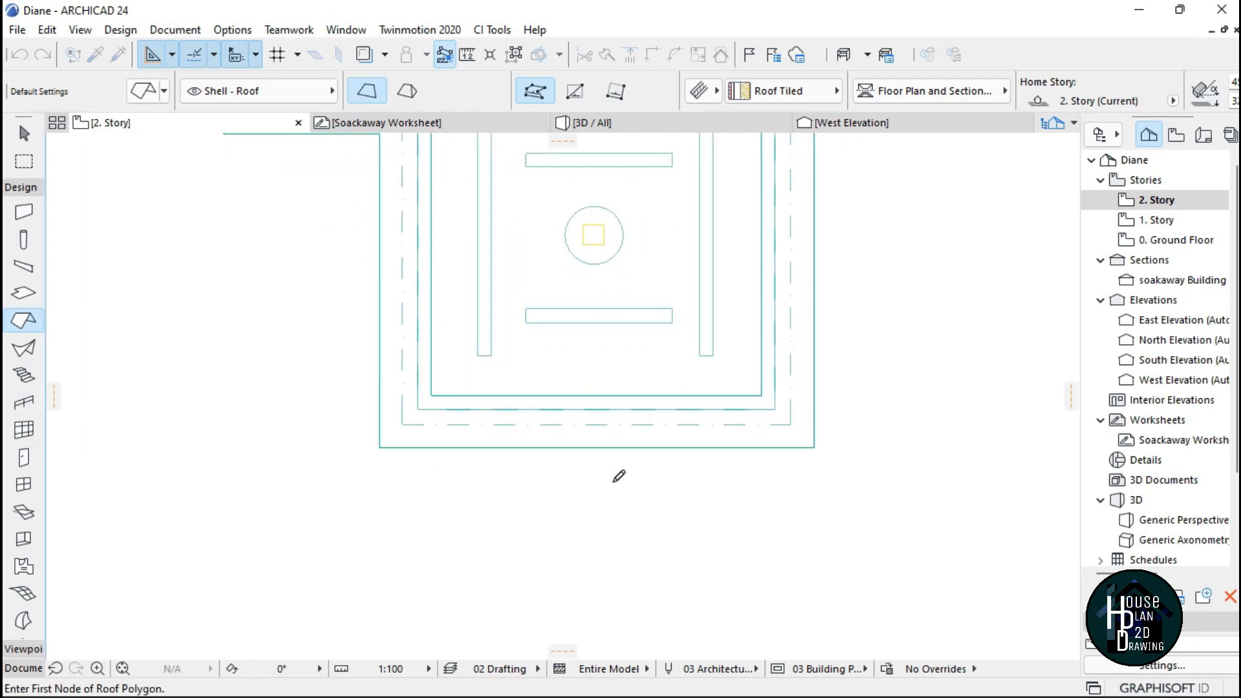
scroll(517, 530, "up", 3)
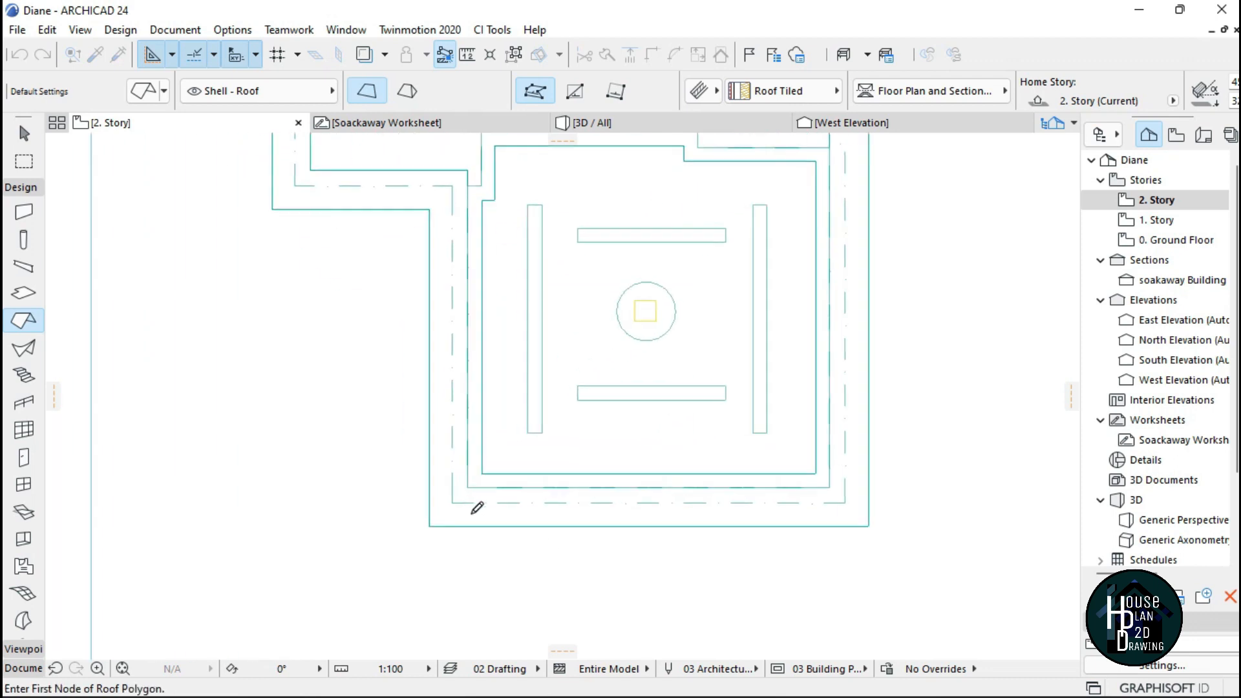
Start the roof outline along the parapet centreline from the porch's southwest corner, around its southeast corner and the stepped corners on the east side.
left_click(437, 492)
scroll(585, 503, "down", 3)
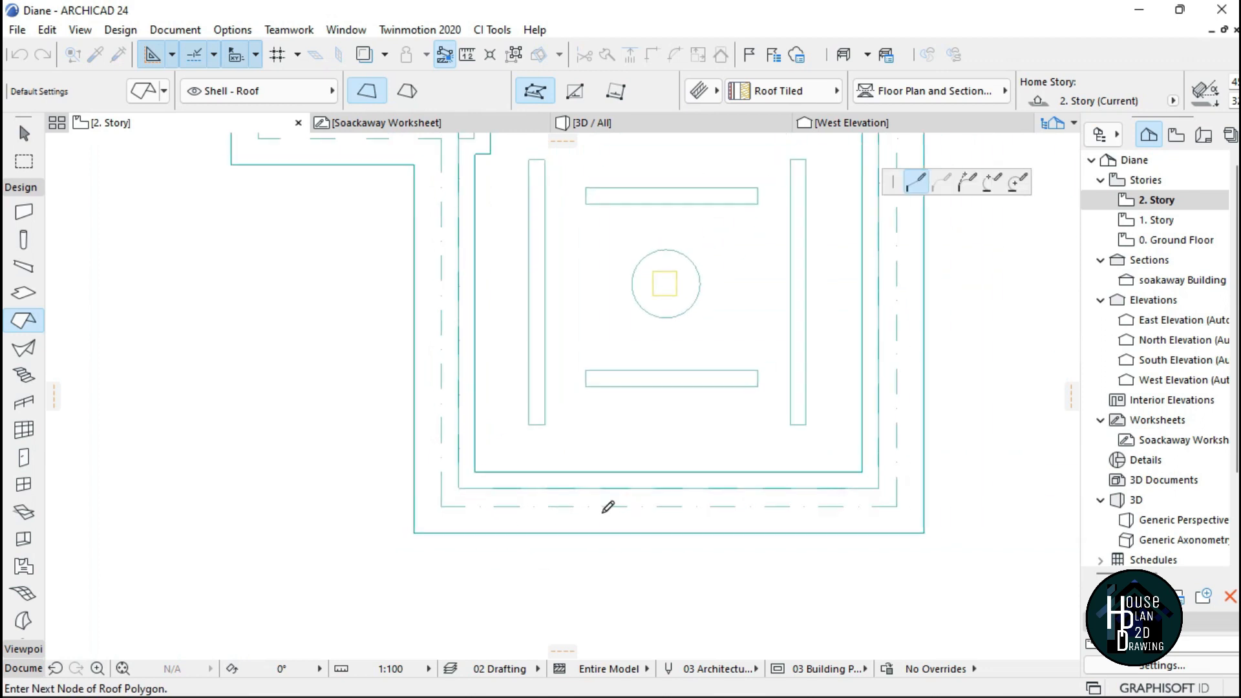
scroll(759, 504, "up", 4)
left_click(719, 514)
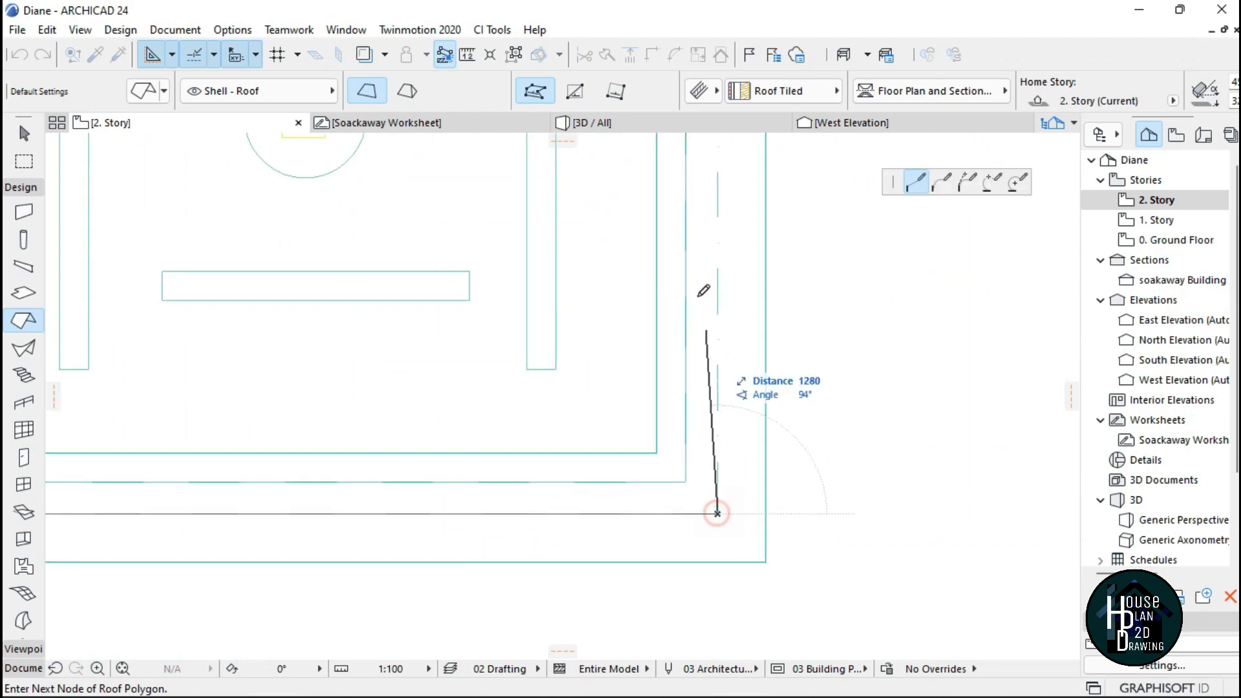
scroll(726, 551, "down", 3)
scroll(544, 495, "up", 4)
left_click(524, 489)
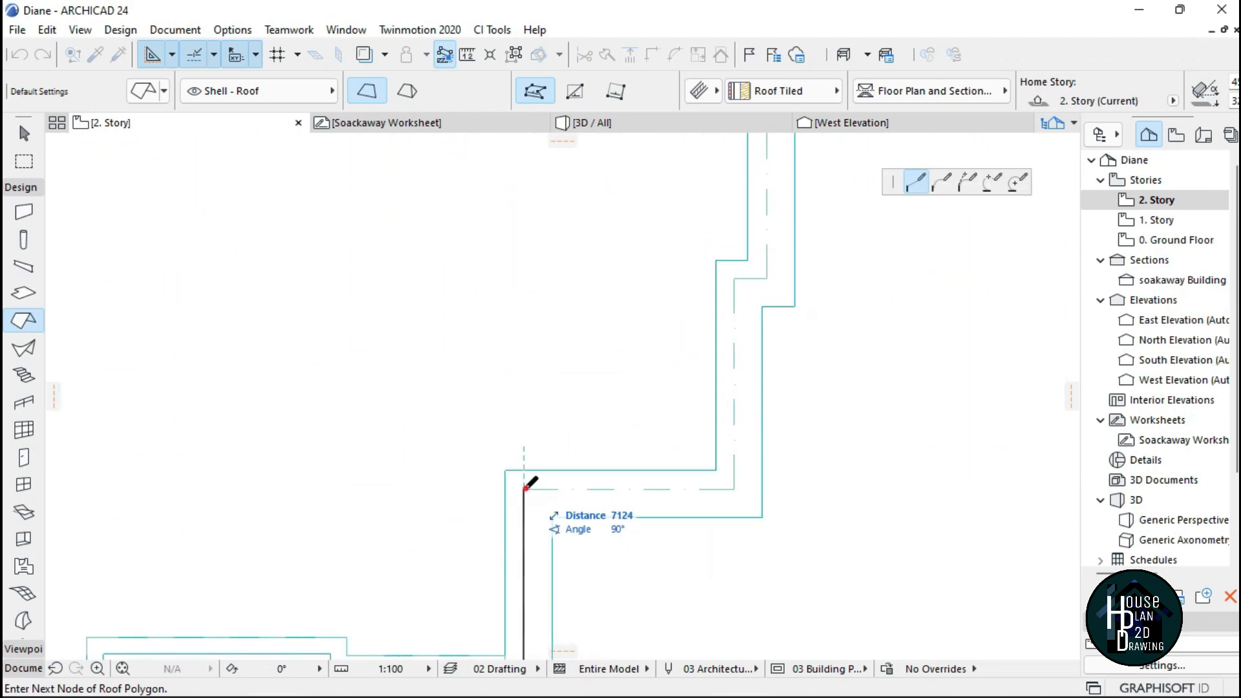
left_click(734, 490)
left_click(737, 280)
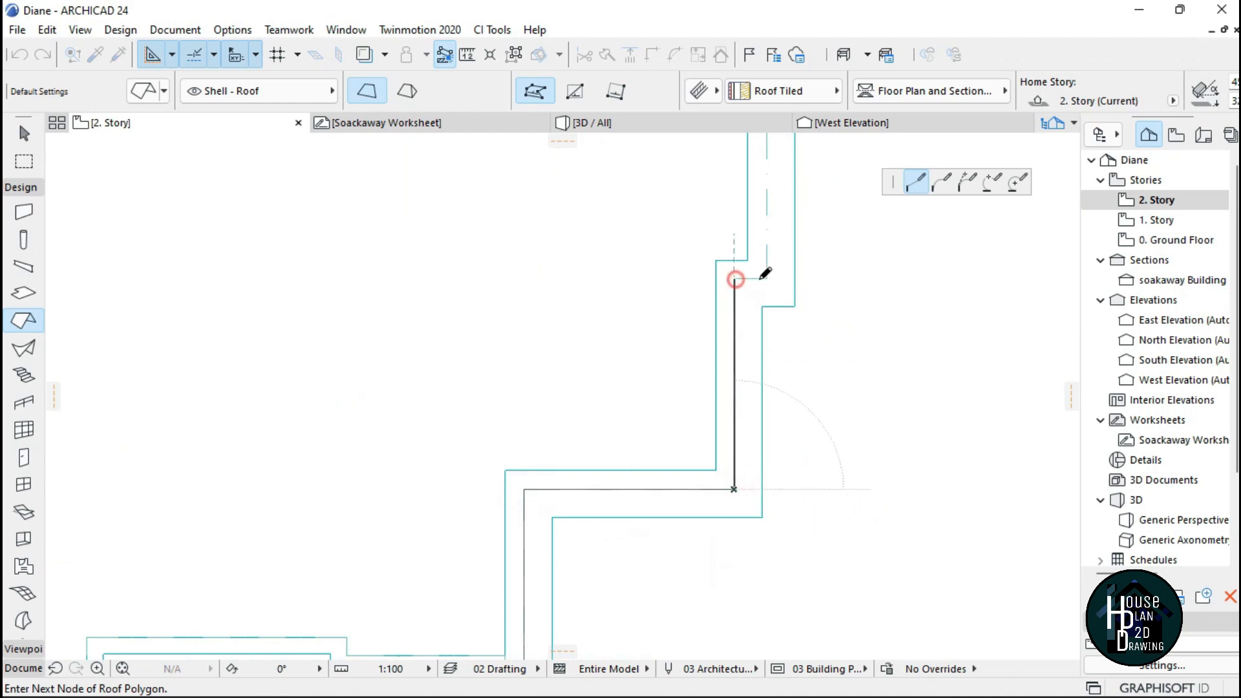
Continue the roof outline along the parapet centreline up the rest of the east side and across the north edge to the northwest corner.
scroll(740, 512, "down", 5)
scroll(750, 413, "up", 5)
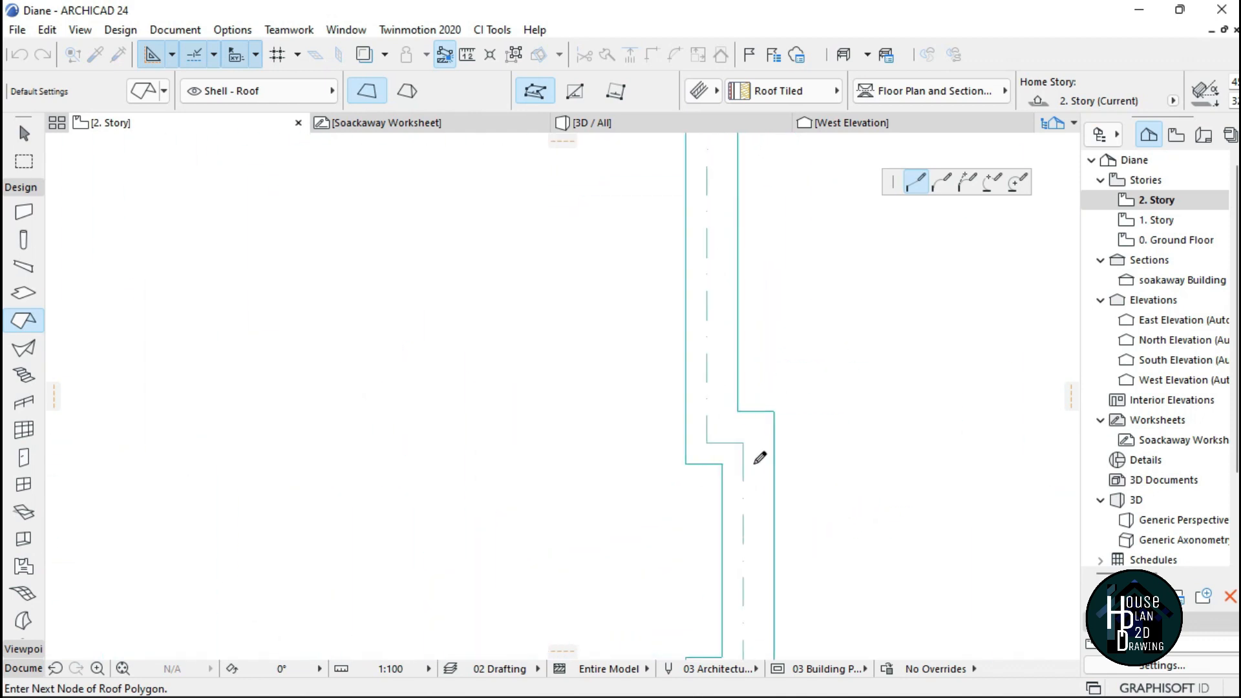
scroll(734, 460, "down", 5)
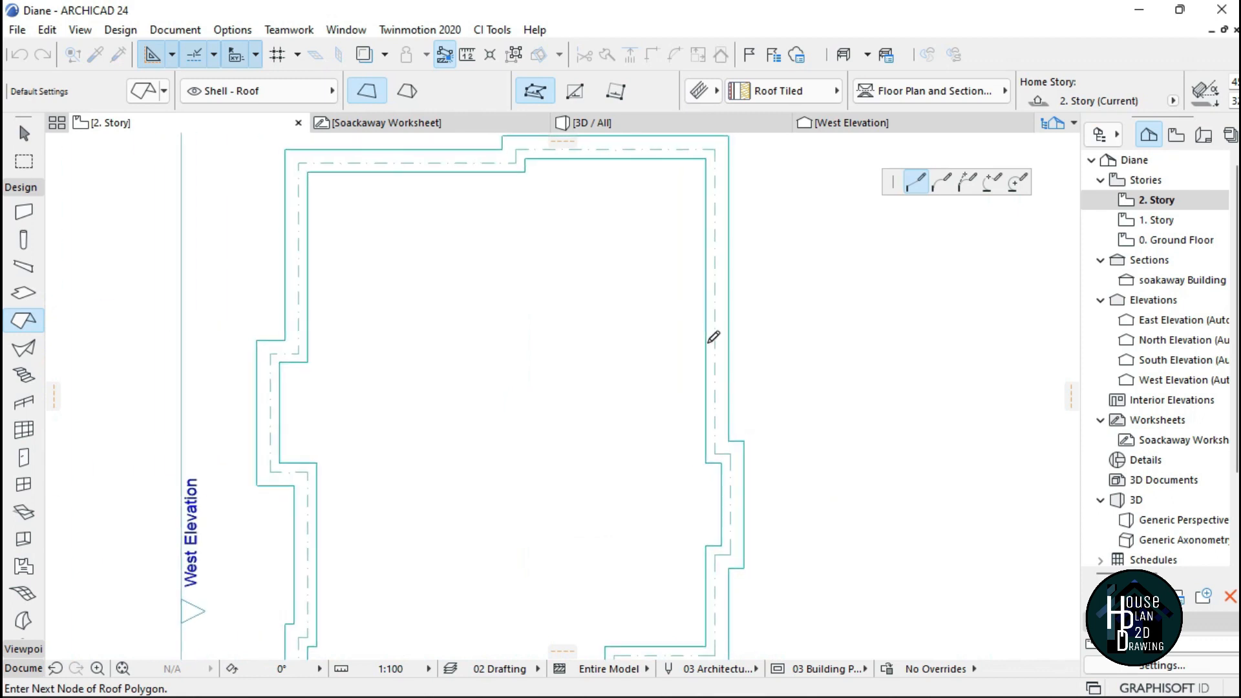
scroll(734, 283, "up", 6)
scroll(615, 230, "down", 5)
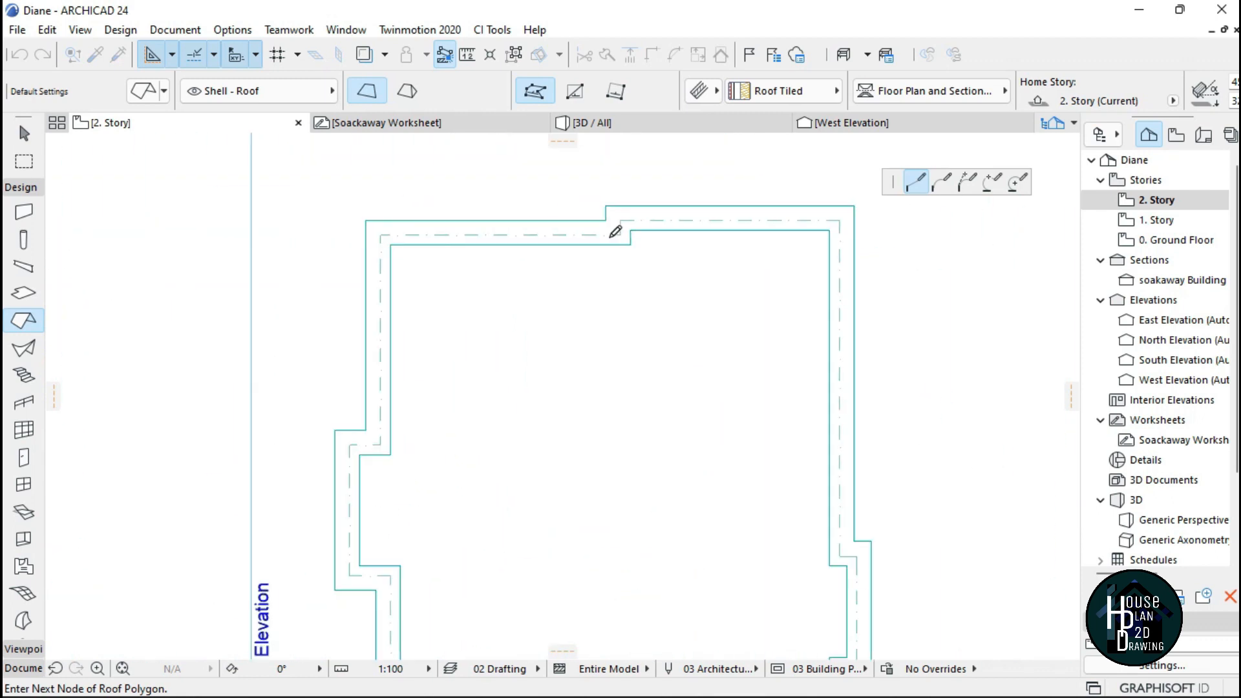
scroll(767, 236, "up", 5)
left_click(763, 263)
scroll(809, 259, "down", 5)
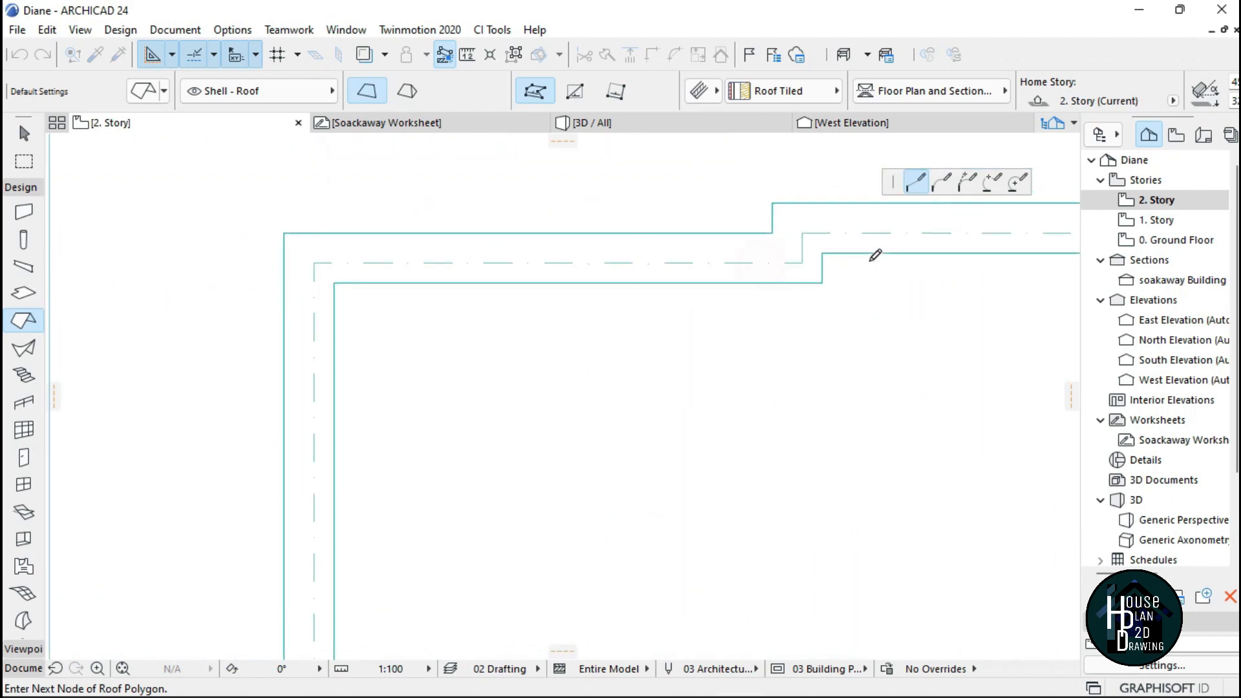
scroll(632, 194, "up", 5)
left_click(574, 244)
Trace the roof outline down the west side's parapet centreline, around the projecting bay and the small setback below it.
scroll(582, 236, "down", 3)
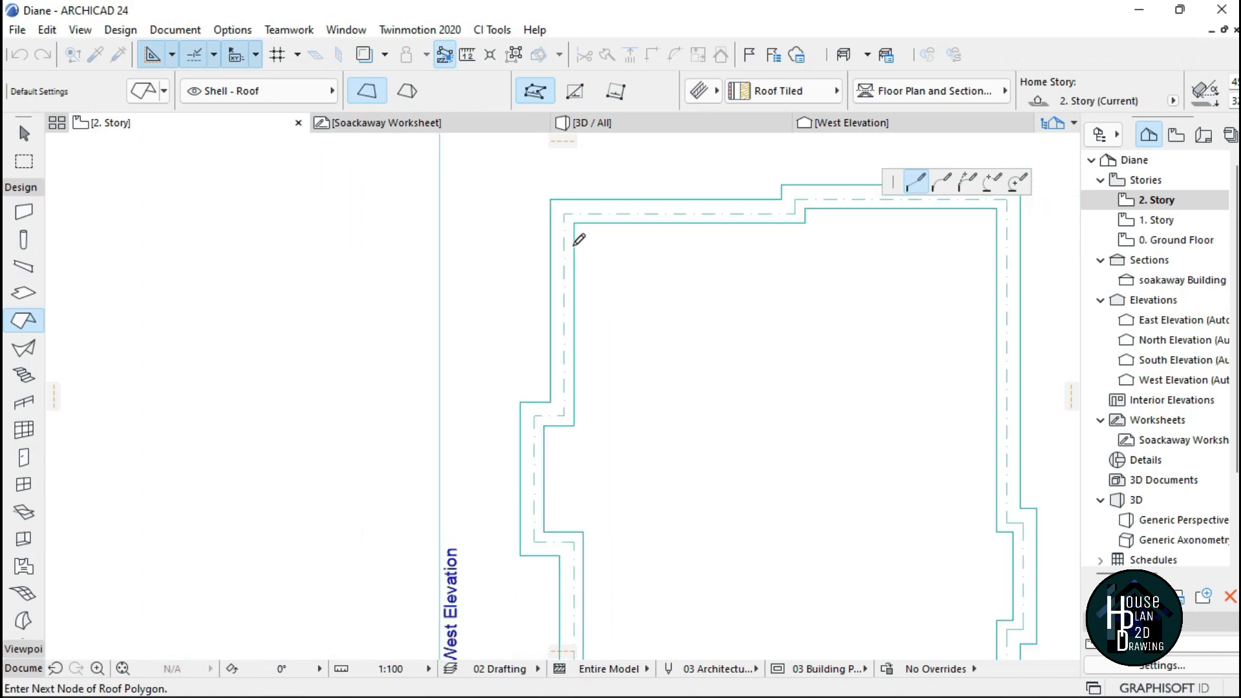
scroll(587, 291, "up", 5)
left_click(585, 280)
left_click(526, 280)
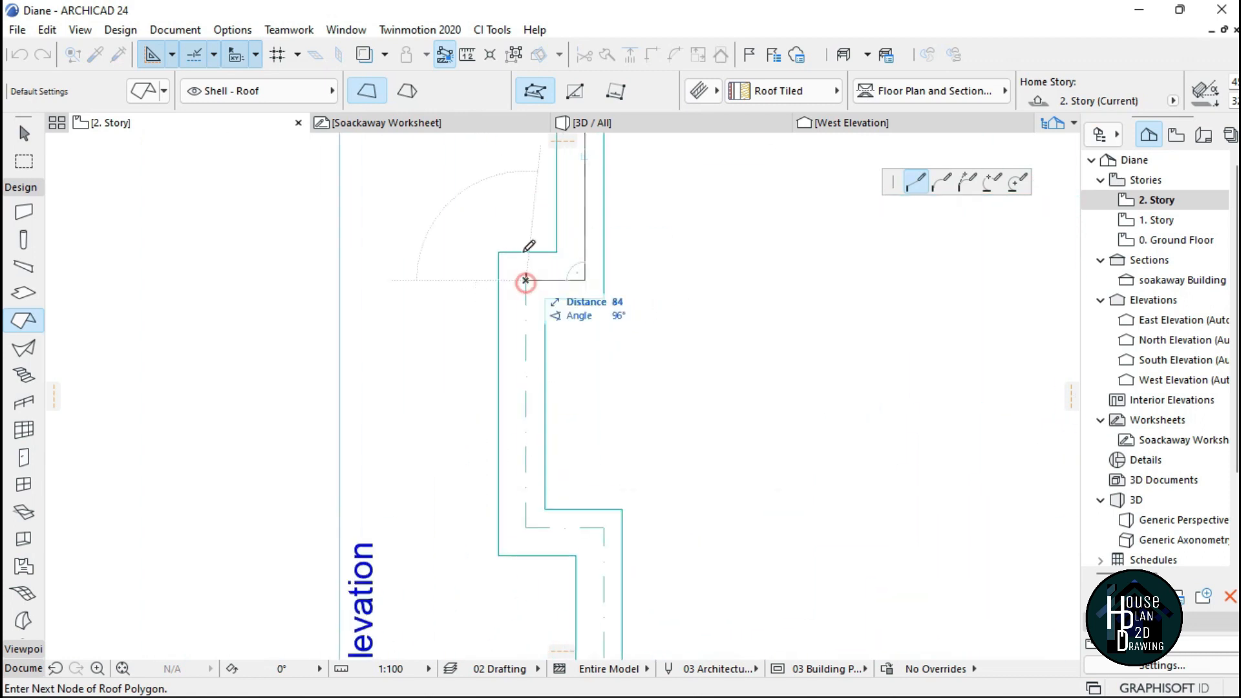
scroll(525, 252, "down", 4)
scroll(544, 369, "up", 5)
left_click(488, 319)
left_click(601, 319)
scroll(553, 262, "down", 4)
scroll(553, 262, "down", 2)
scroll(564, 356, "up", 5)
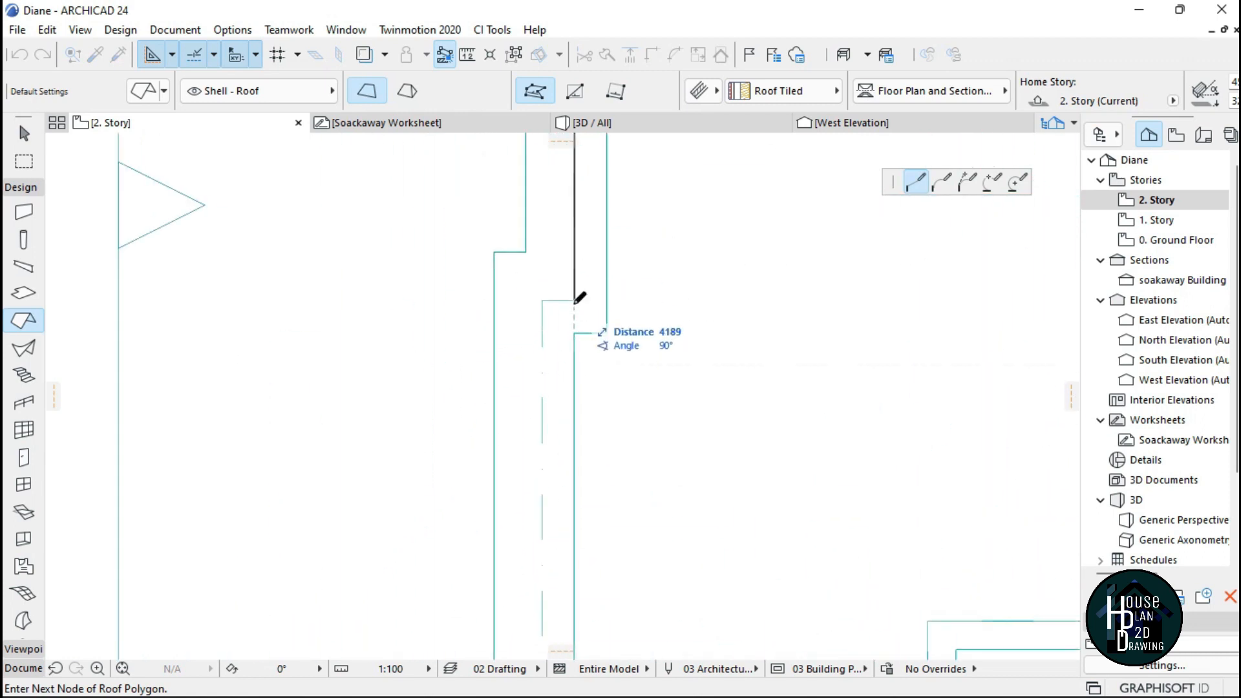
left_click(576, 300)
left_click(543, 301)
Trace the centreline around the southwest corner to the porch, close the roof polygon at its starting corner and leave the Roof tool.
scroll(543, 300, "down", 5)
scroll(545, 394, "up", 5)
left_click(531, 417)
left_click(855, 419)
scroll(563, 388, "down", 5)
scroll(592, 477, "up", 5)
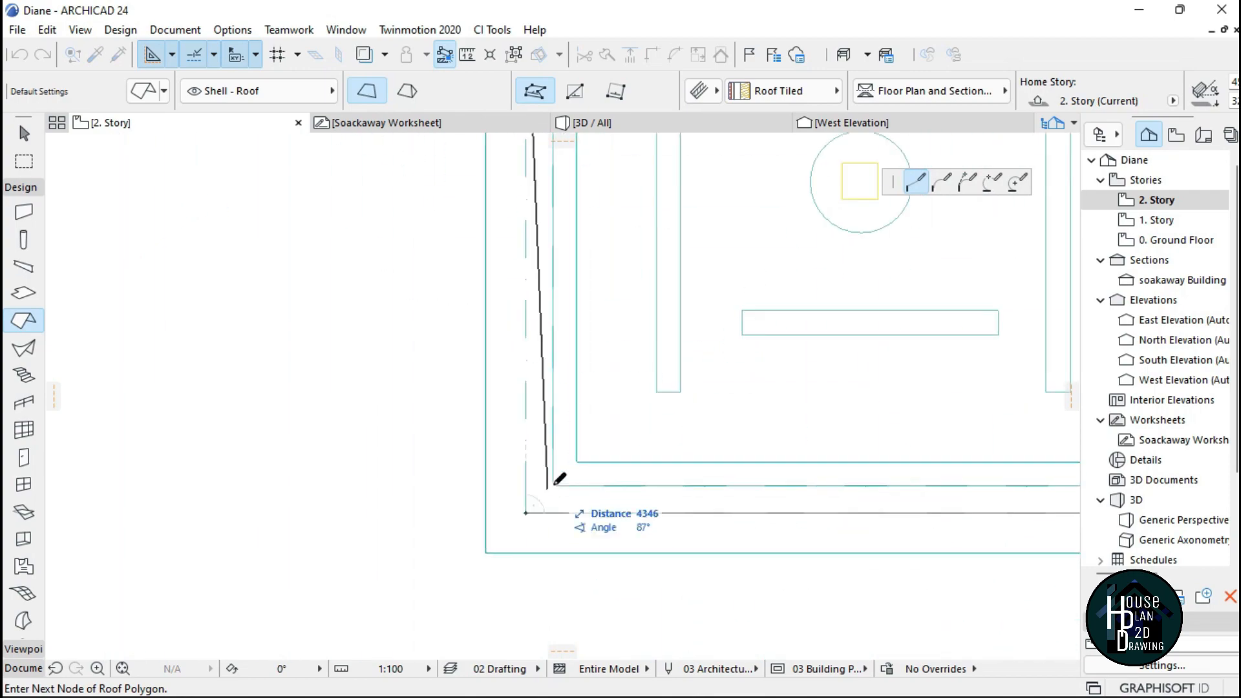
left_click(527, 510)
scroll(547, 492, "down", 5)
scroll(588, 378, "up", 2)
scroll(593, 362, "down", 4)
scroll(599, 269, "up", 4)
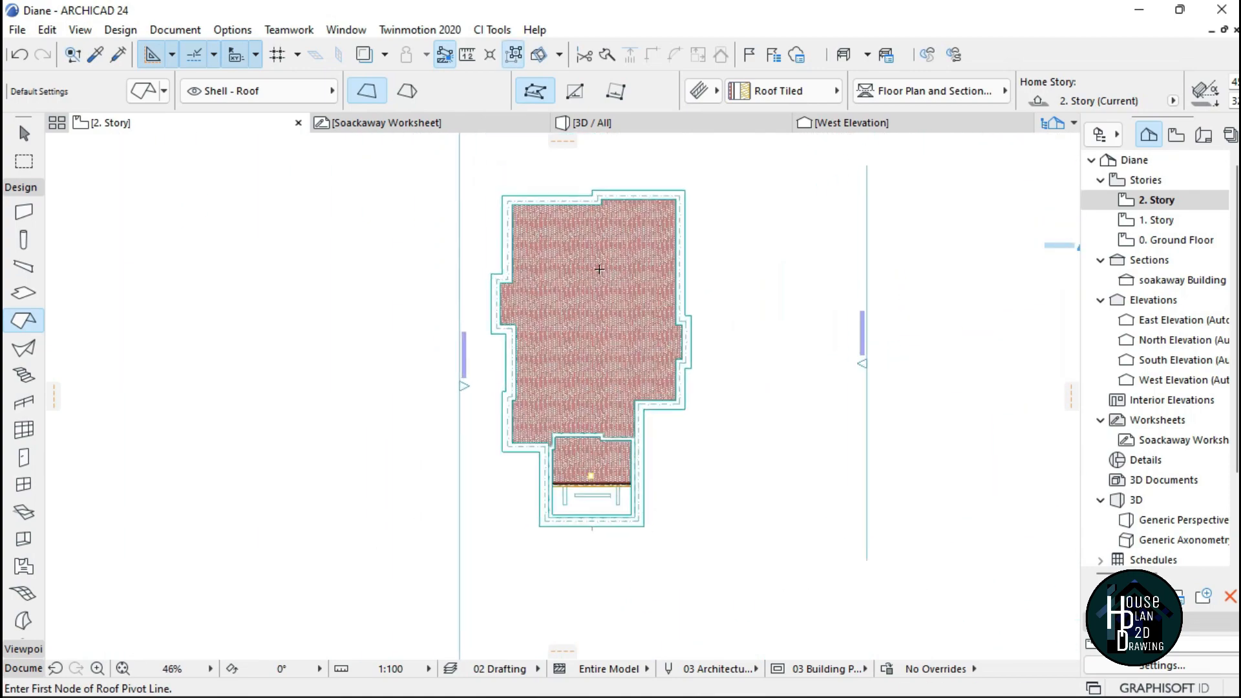
key("Escape")
Open the 3D view and look at the new roof's slope from the front and the side of the house.
left_click(613, 122)
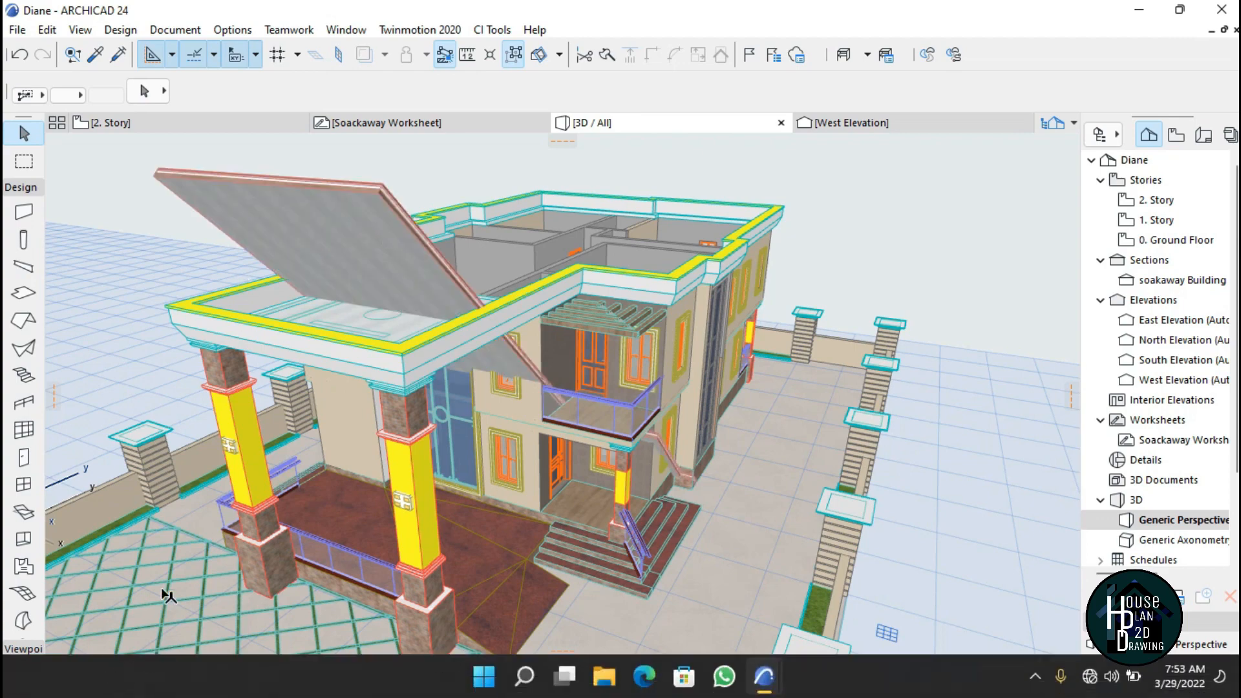
left_click_drag(453, 388, 698, 414)
middle_click_drag(562, 387, 776, 372, "shift")
key("Down")
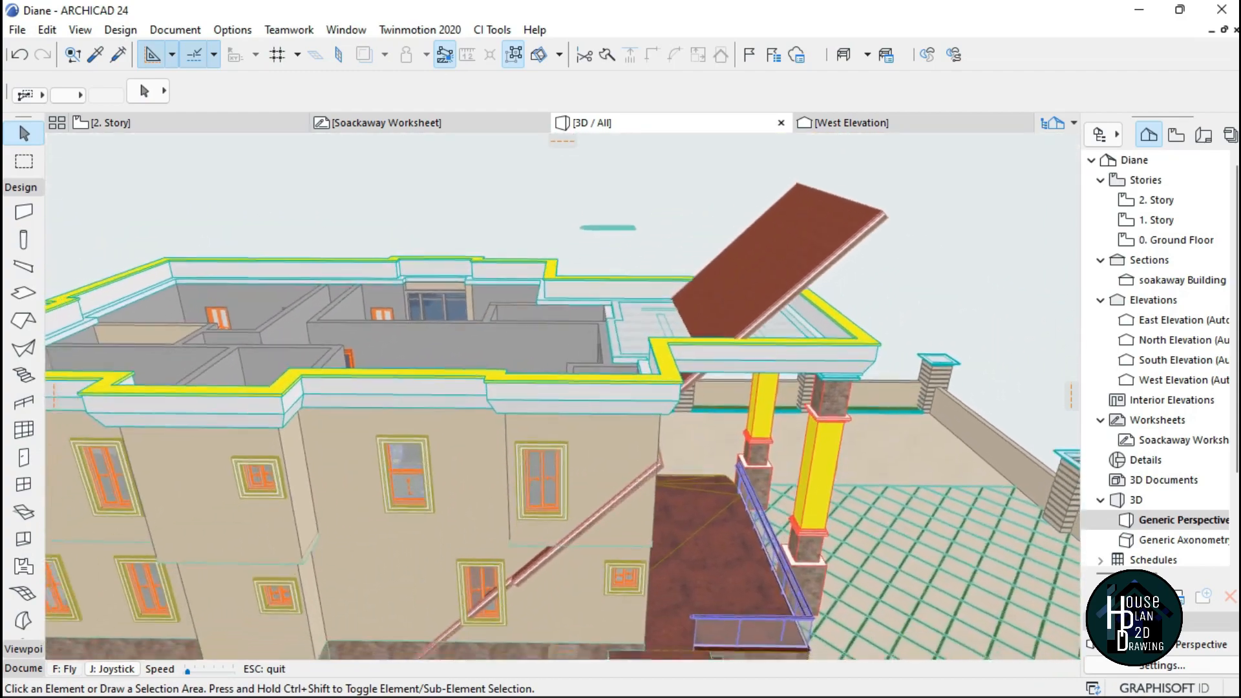
key("Escape")
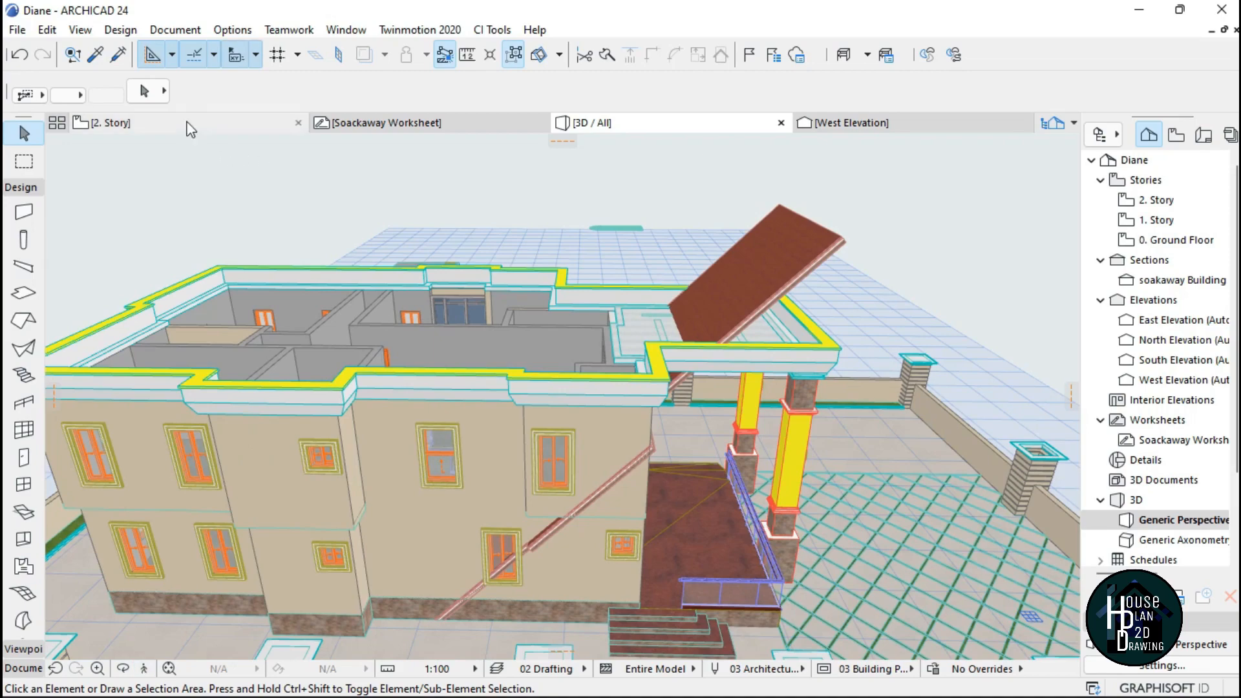
Check the whole roof outline on the 2. Story plan and open the West Elevation with the full house in view.
left_click(191, 130)
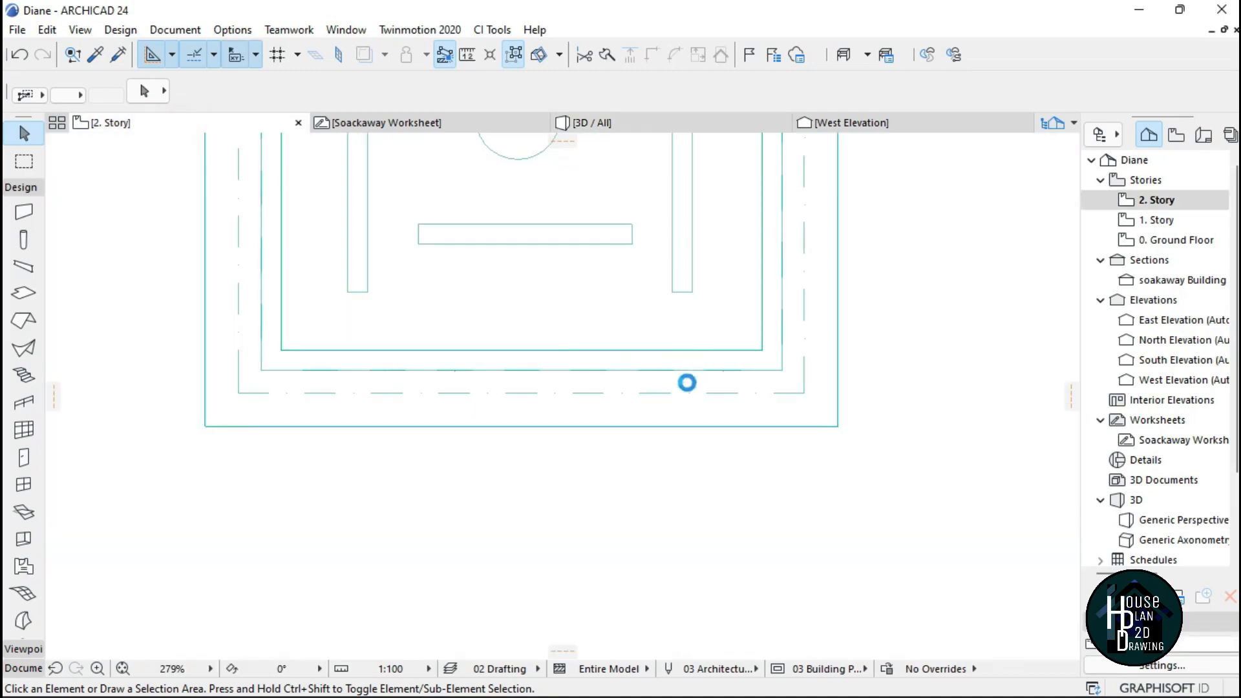
scroll(687, 383, "down", 7)
scroll(546, 418, "up", 4)
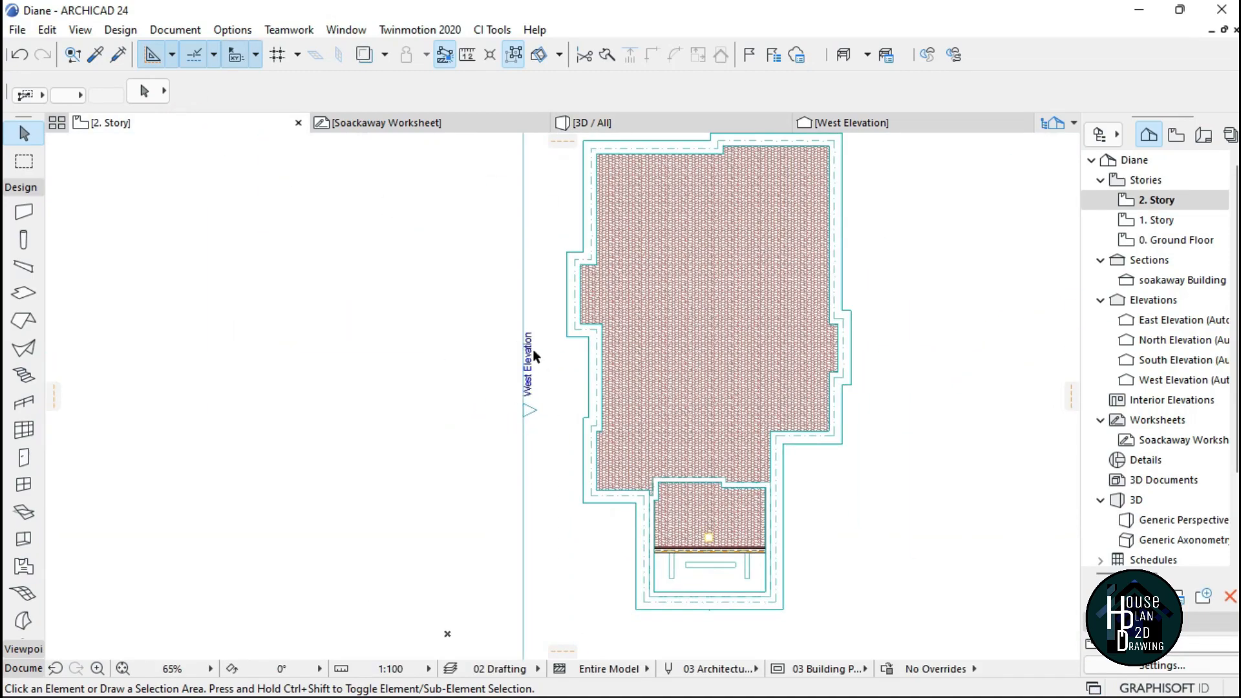
scroll(533, 354, "down", 2)
scroll(627, 364, "up", 2)
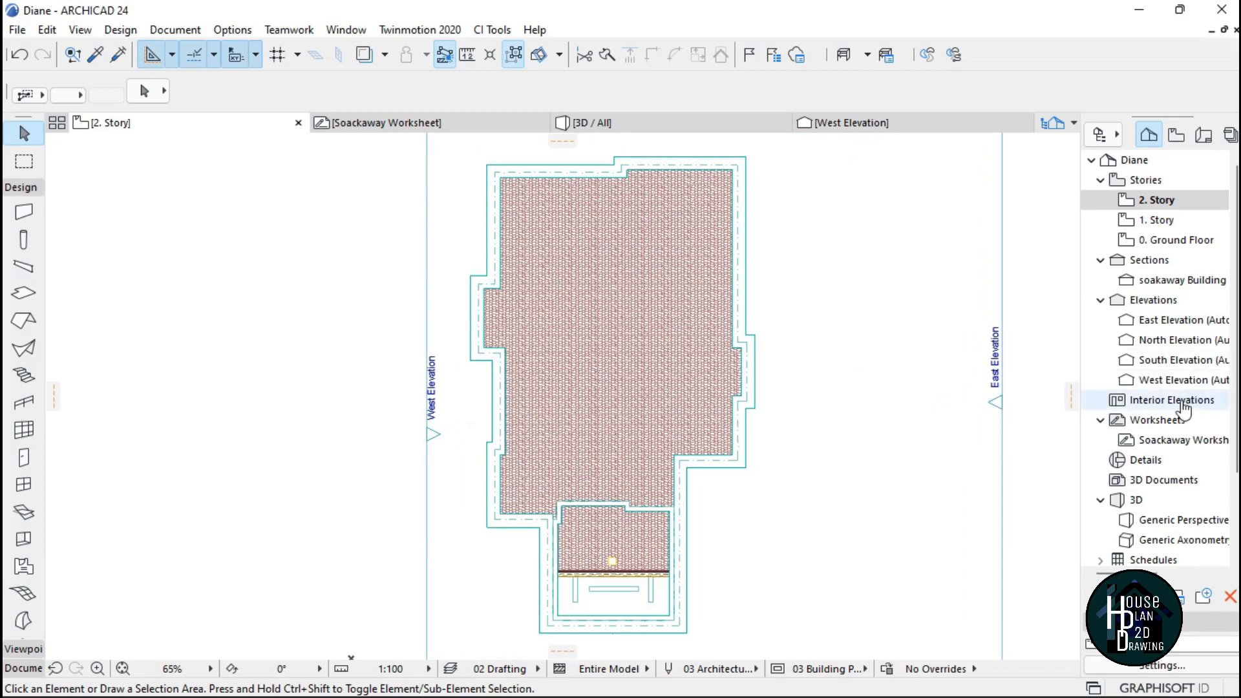
double_click(1177, 383)
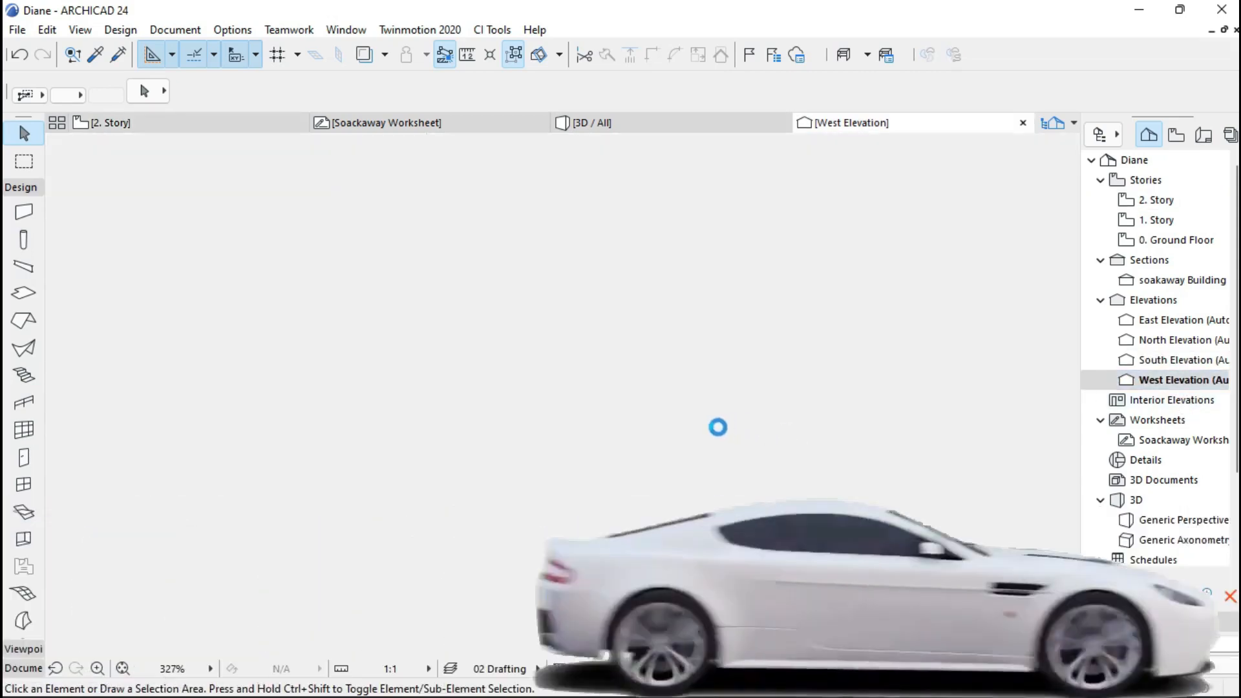
scroll(707, 403, "down", 4)
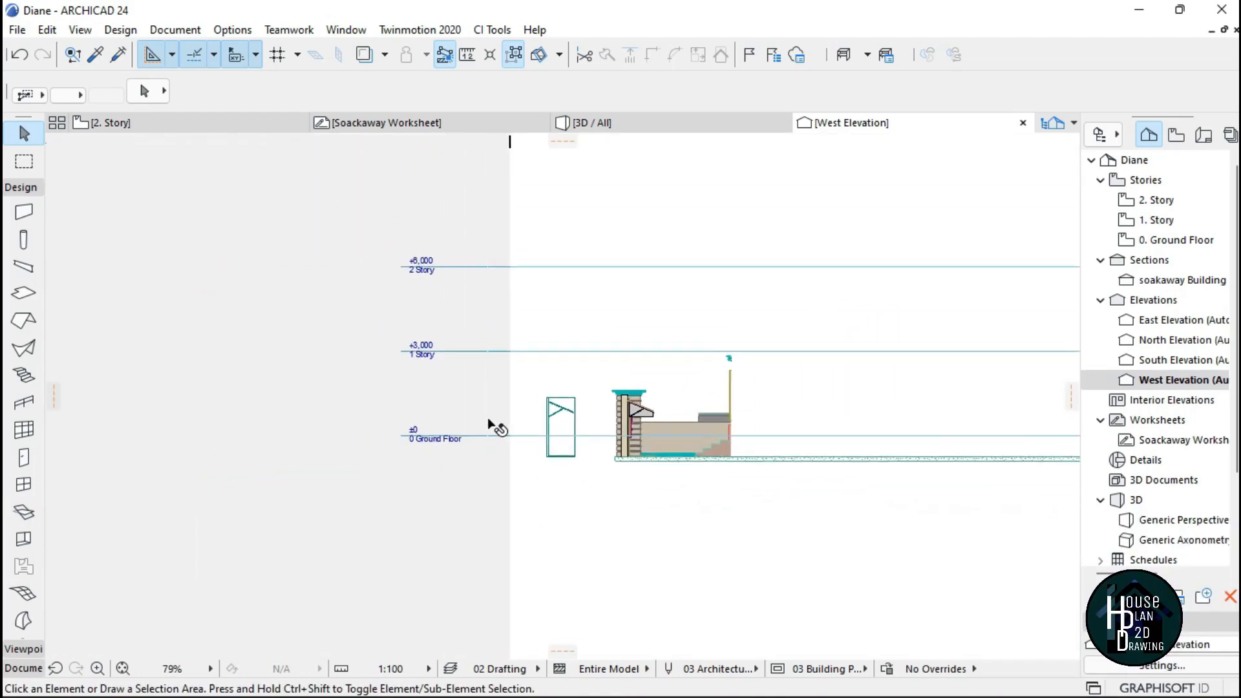
scroll(491, 424, "down", 2)
scroll(802, 416, "up", 1)
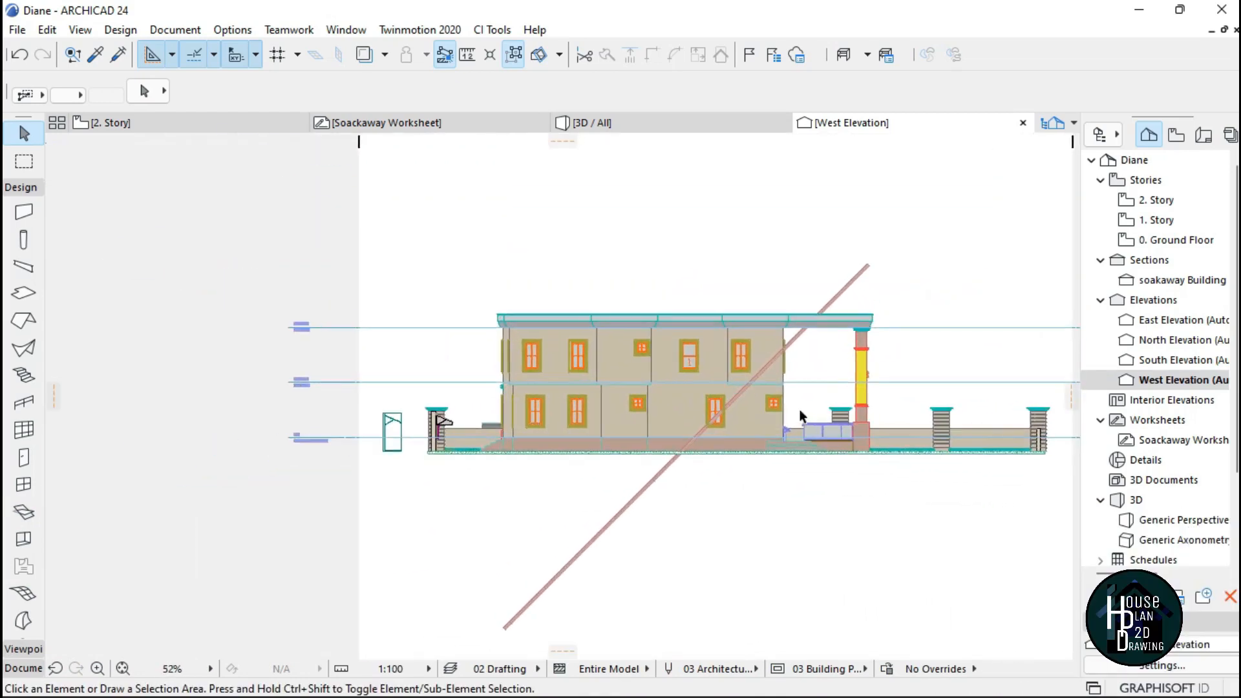
Reduce the roof's pitch to about 8° by raising its low rear end to the top of the parapet.
scroll(853, 275, "up", 5)
left_click(868, 298)
scroll(873, 258, "down", 4)
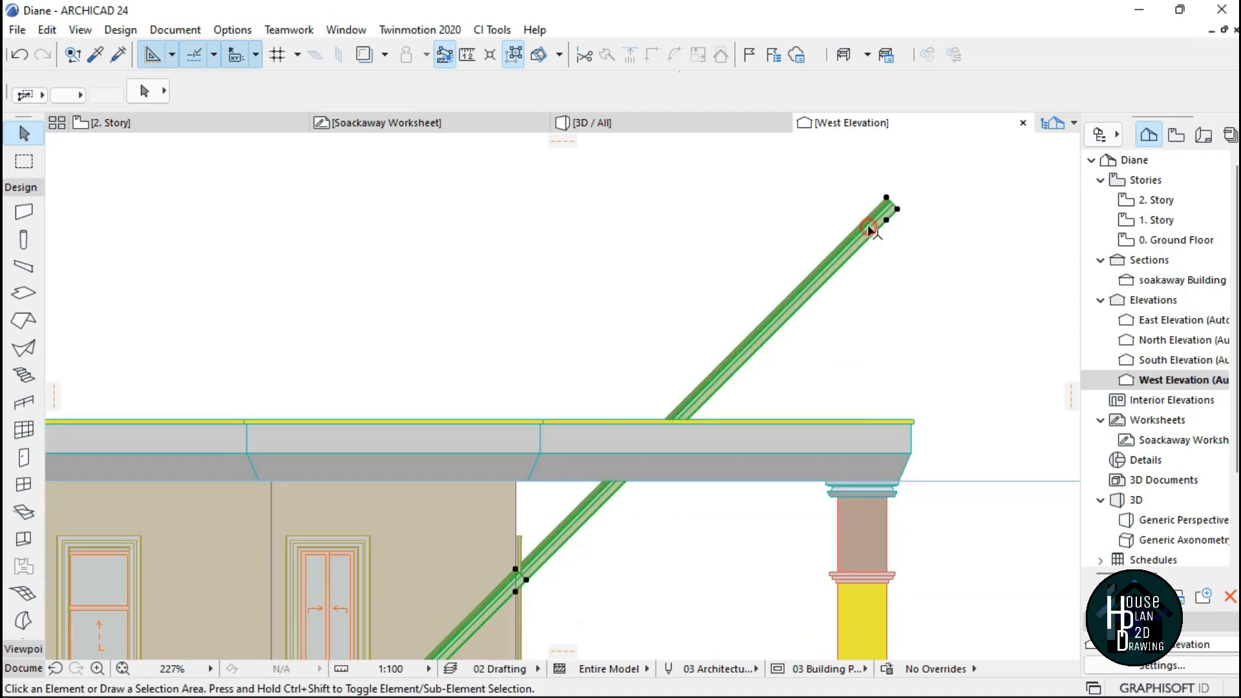
scroll(510, 571, "up", 4)
scroll(437, 550, "up", 1)
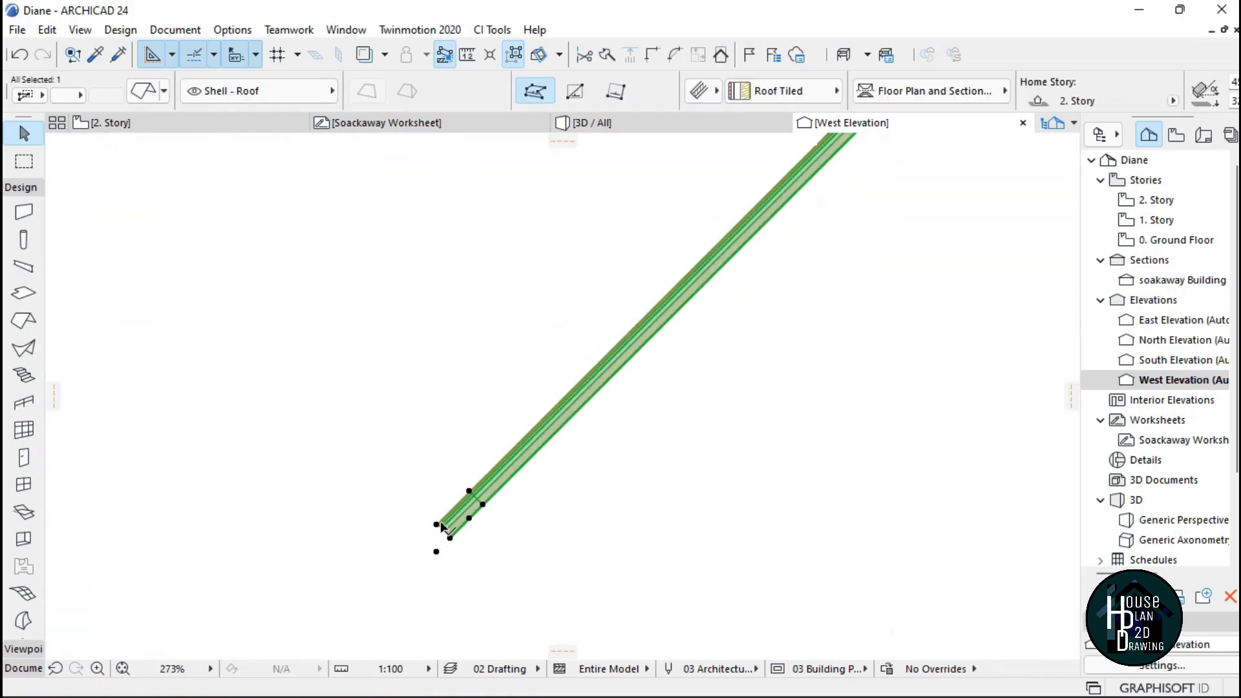
left_click(437, 526)
scroll(453, 540, "down", 5)
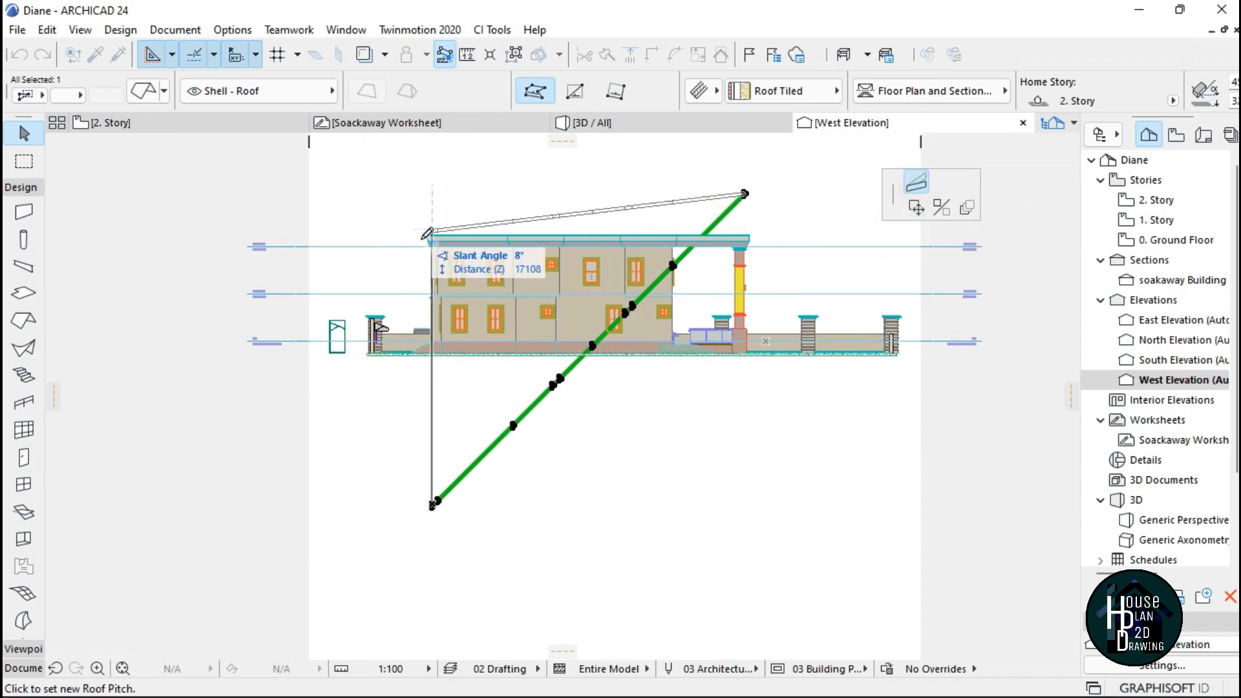
scroll(427, 234, "up", 5)
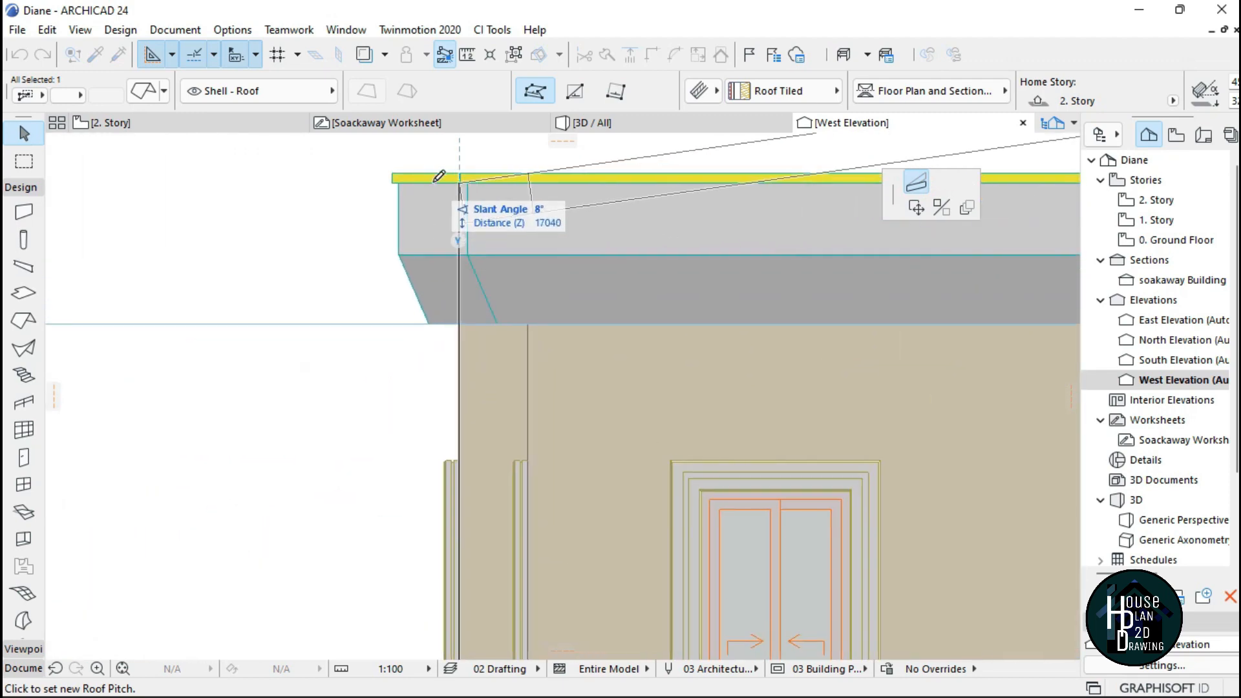
scroll(422, 414, "down", 4)
scroll(414, 344, "up", 3)
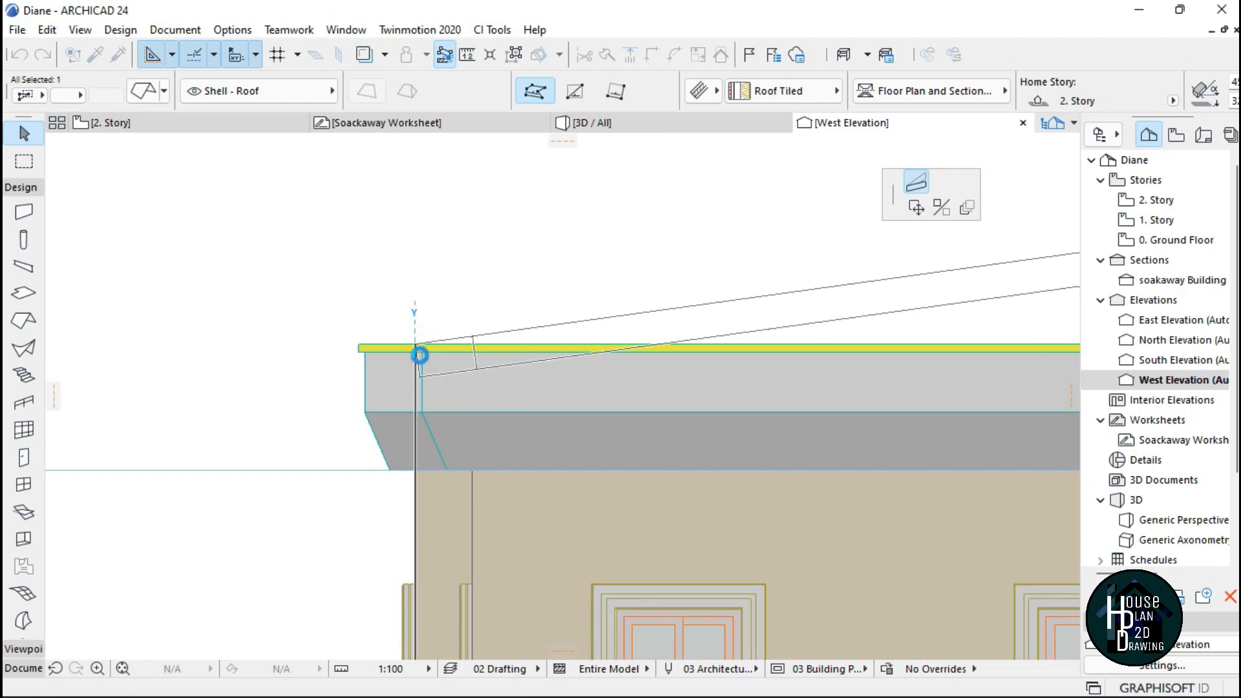
left_click(431, 363)
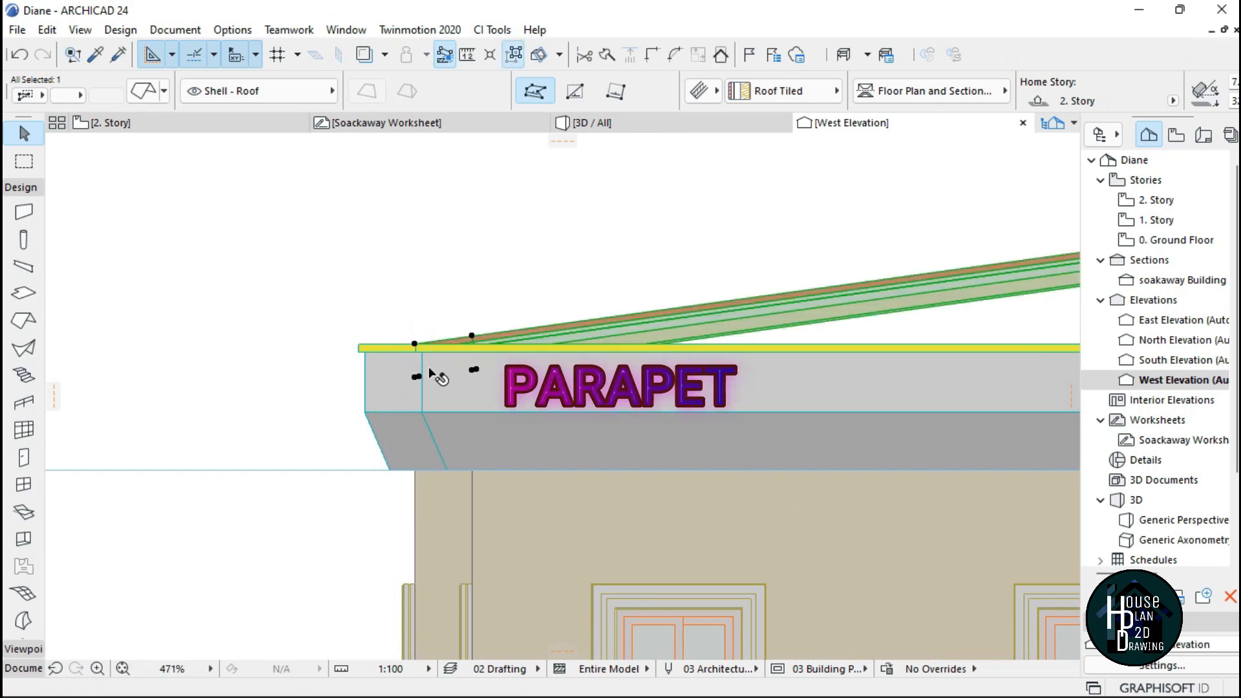
Move the roof straight down until its high porch-end edge sits inside the parapet, just below the cap.
scroll(427, 362, "down", 5)
key("Escape")
scroll(447, 366, "down", 5)
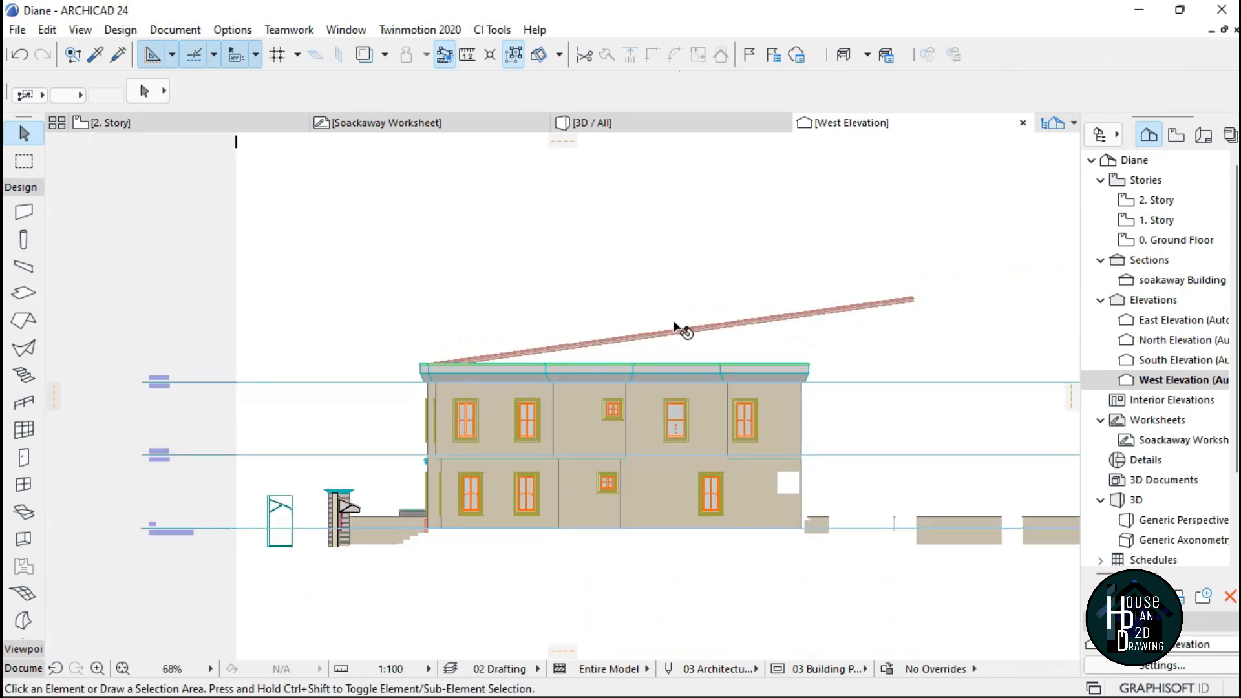
scroll(937, 324, "up", 6)
scroll(957, 265, "up", 5)
left_click(806, 272)
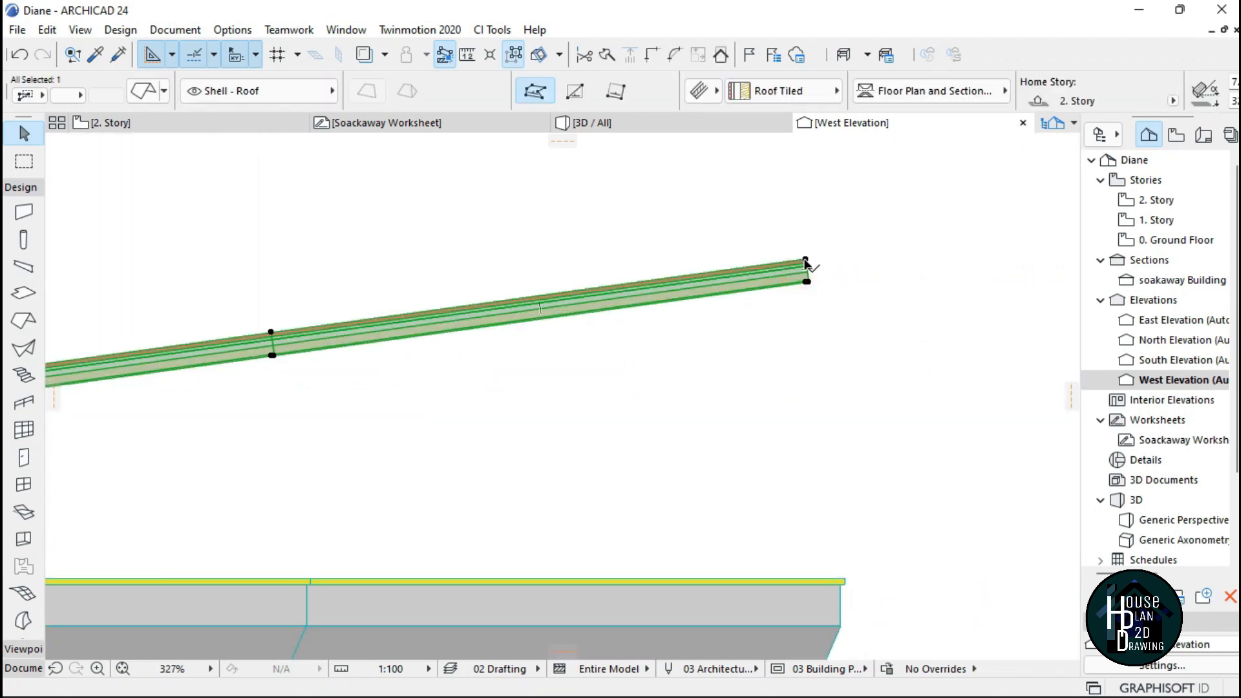
scroll(805, 259, "up", 3)
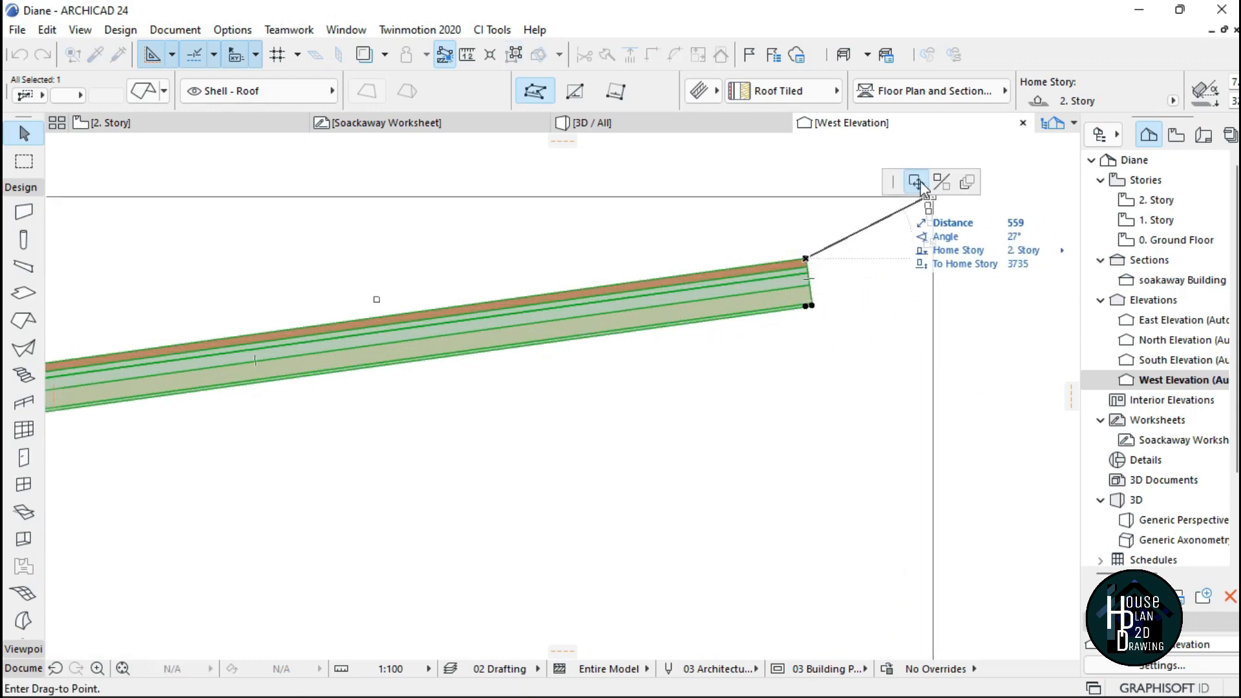
scroll(819, 287, "down", 3)
scroll(805, 386, "down", 3)
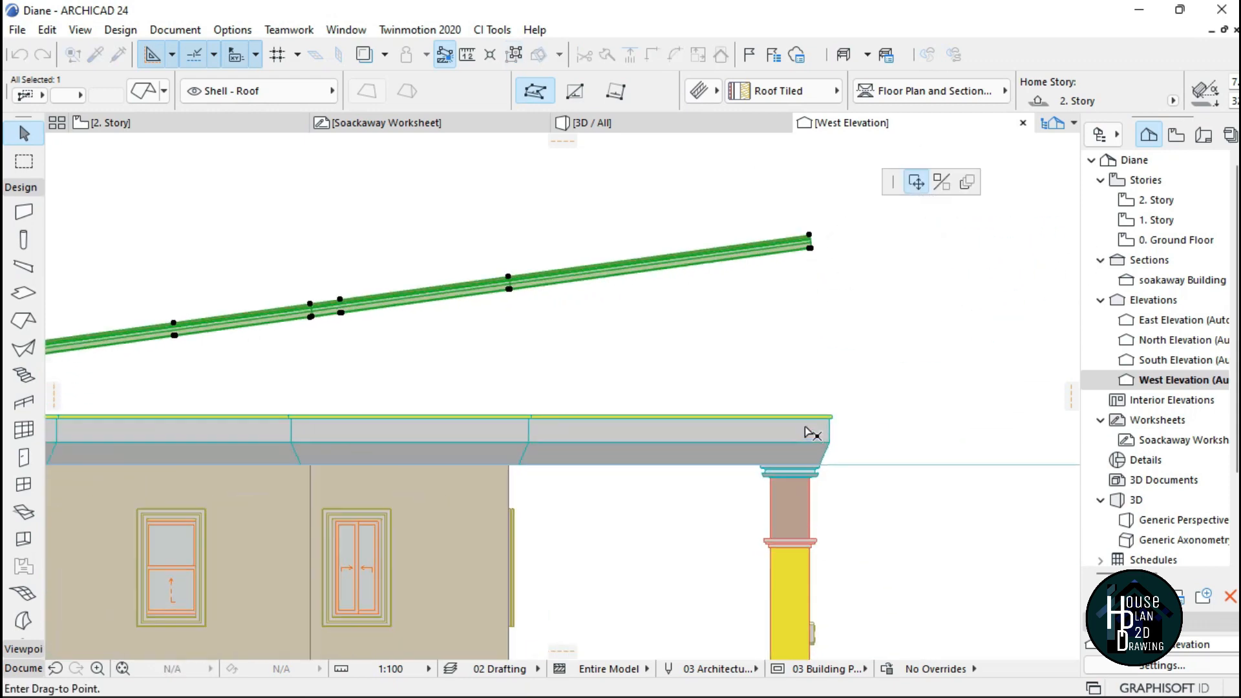
scroll(810, 432, "up", 5)
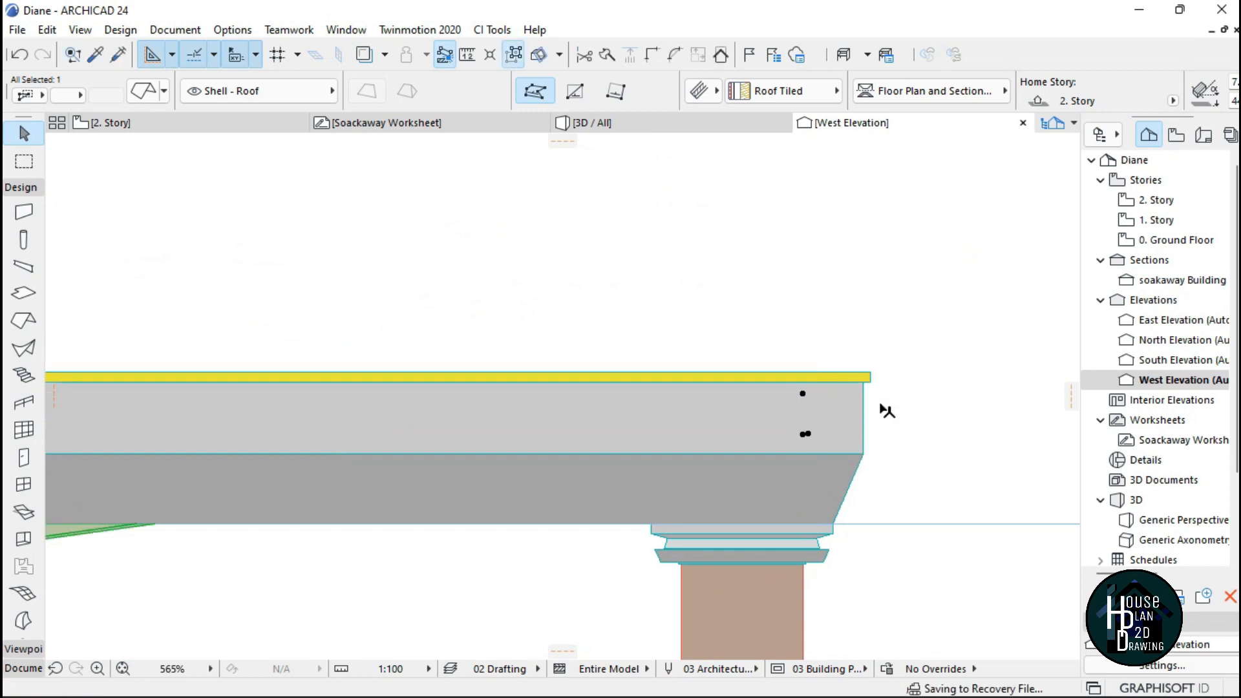
Flatten the roof's pitch to about 0.2° by raising its low rear end to just below the parapet cap, then deselect it.
scroll(887, 411, "down", 6)
scroll(525, 447, "up", 3)
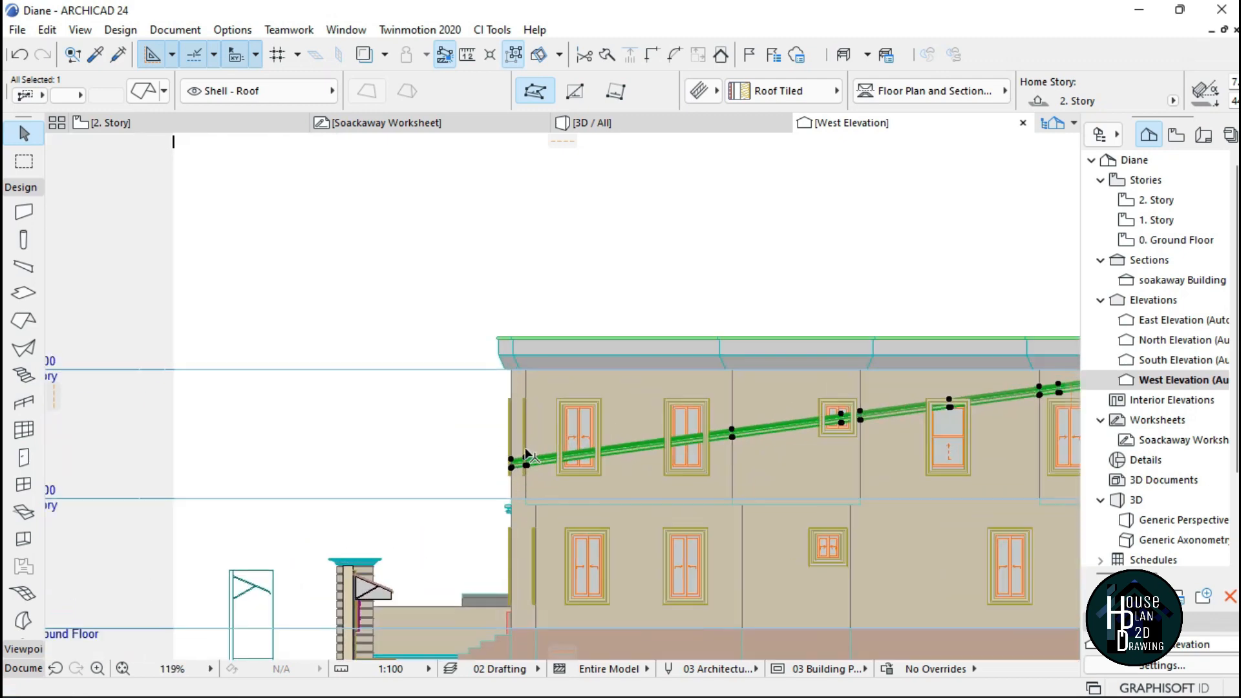
scroll(521, 455, "up", 5)
left_click(486, 458)
scroll(493, 468, "down", 5)
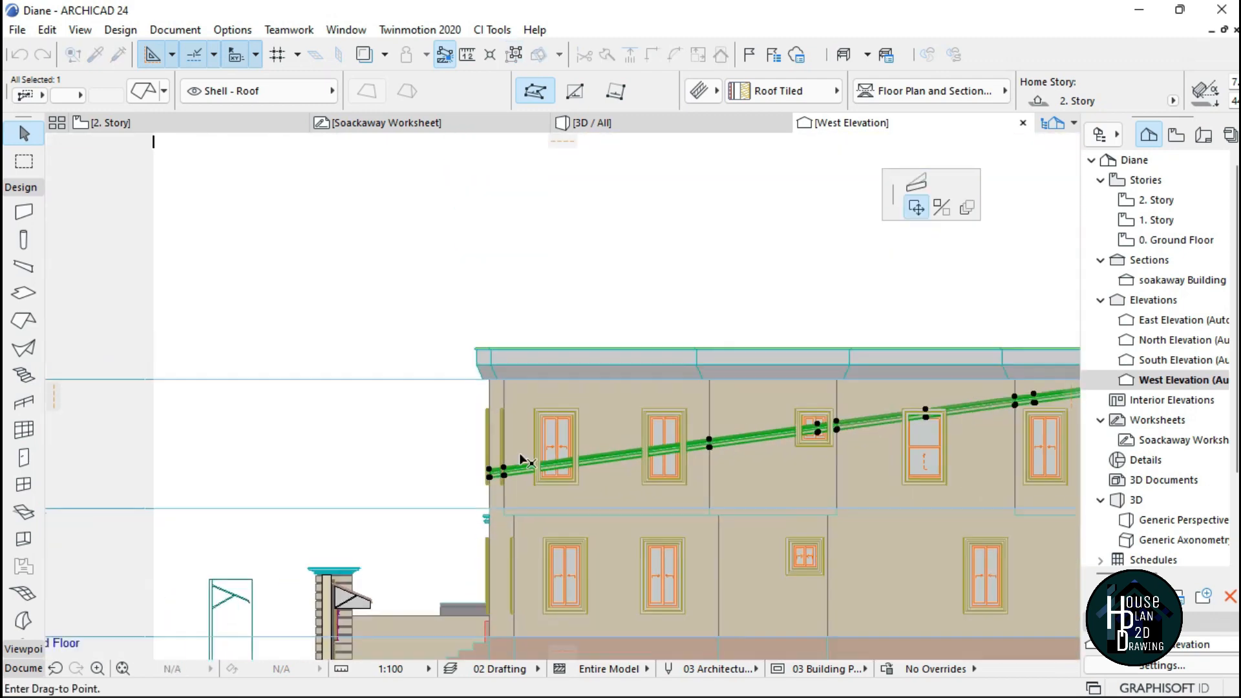
scroll(525, 462, "down", 1)
left_click(918, 188)
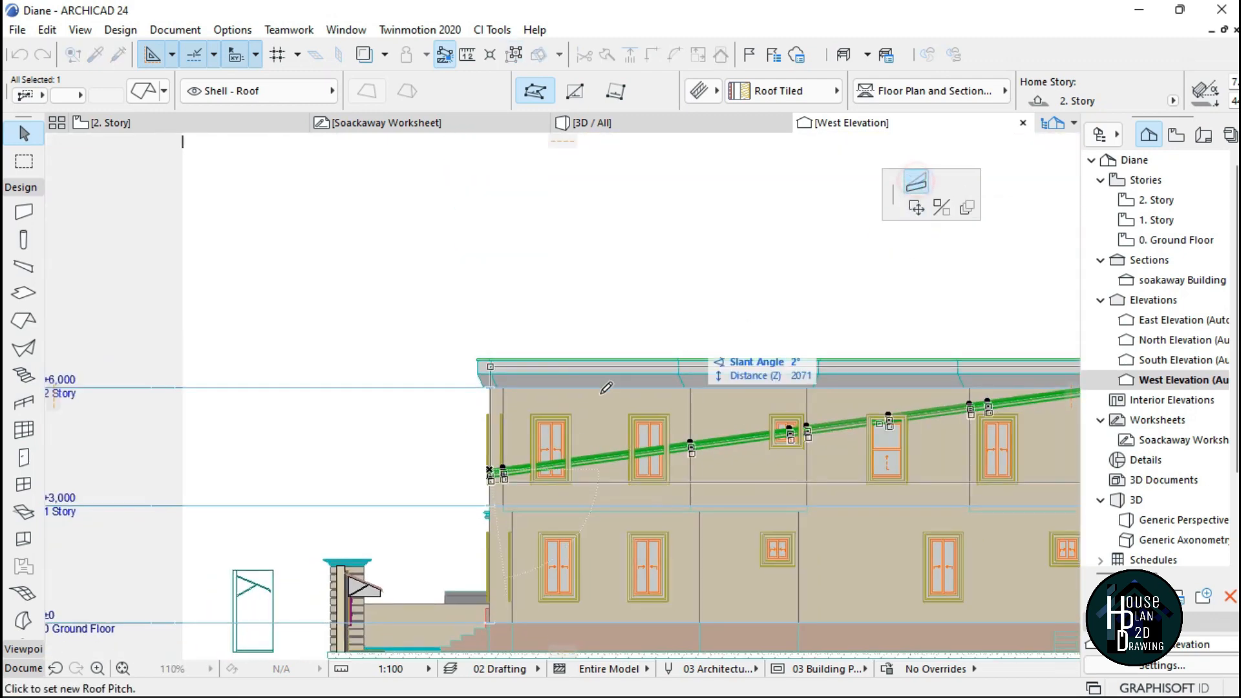
scroll(511, 360, "up", 5)
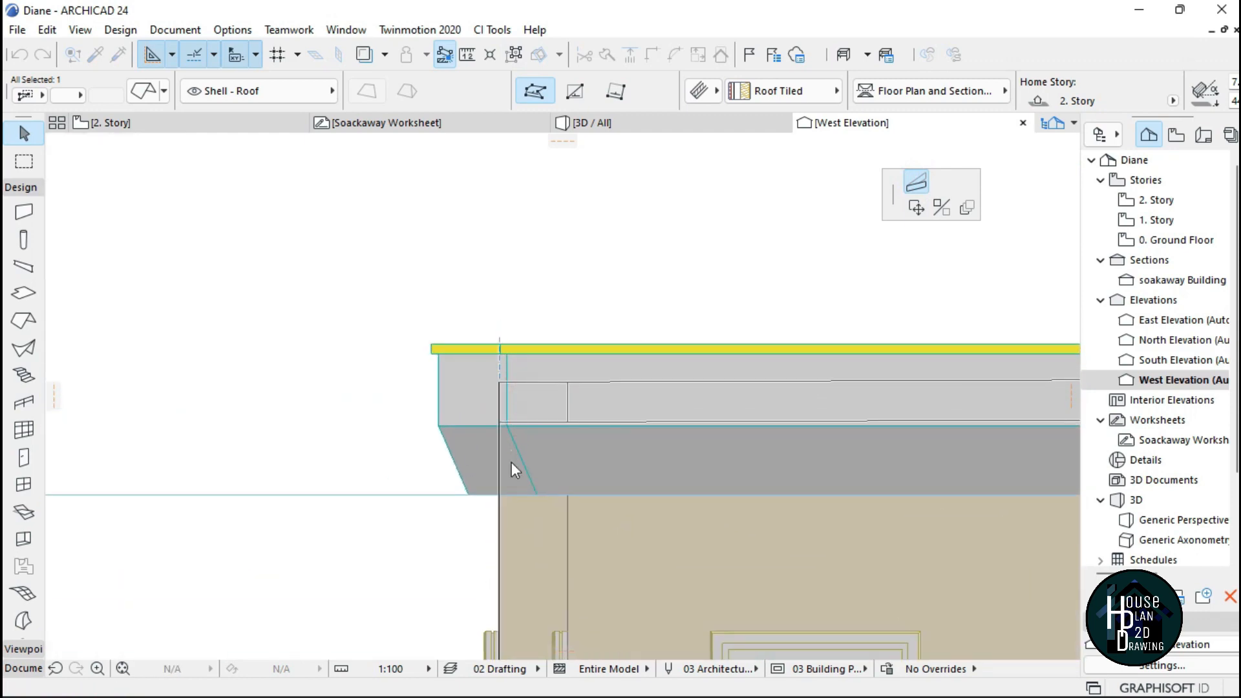
left_click(507, 426)
scroll(517, 423, "down", 8)
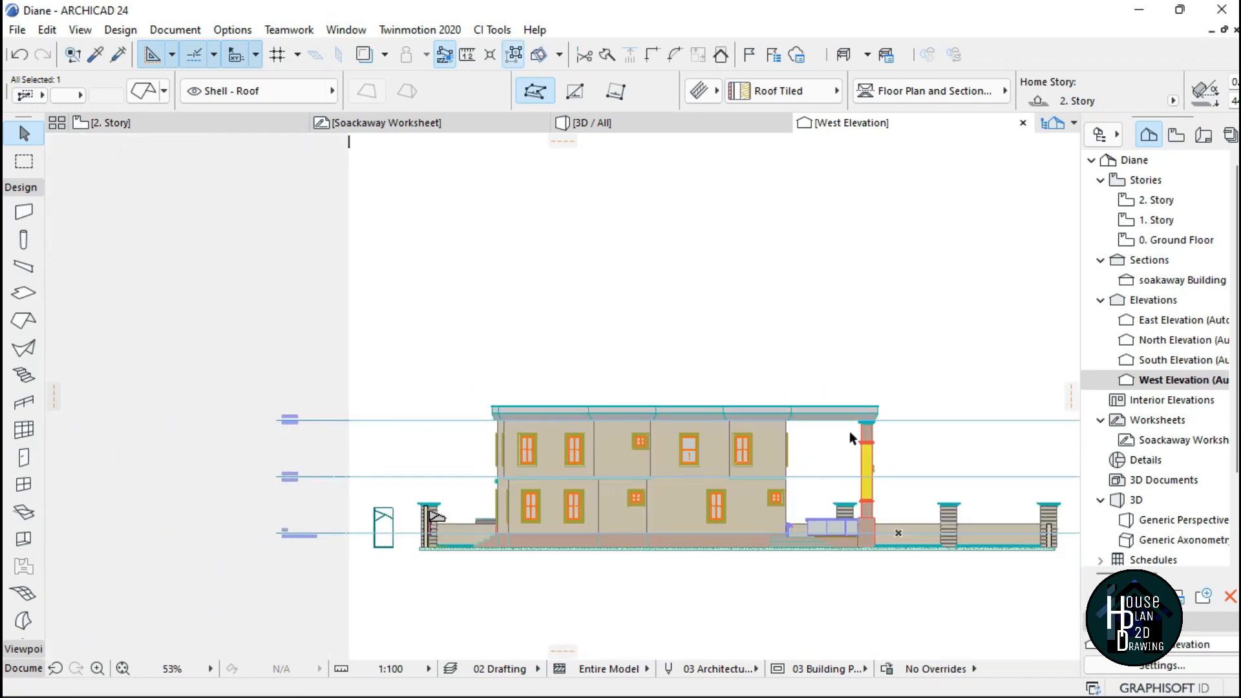
scroll(849, 432, "up", 4)
left_click(784, 434)
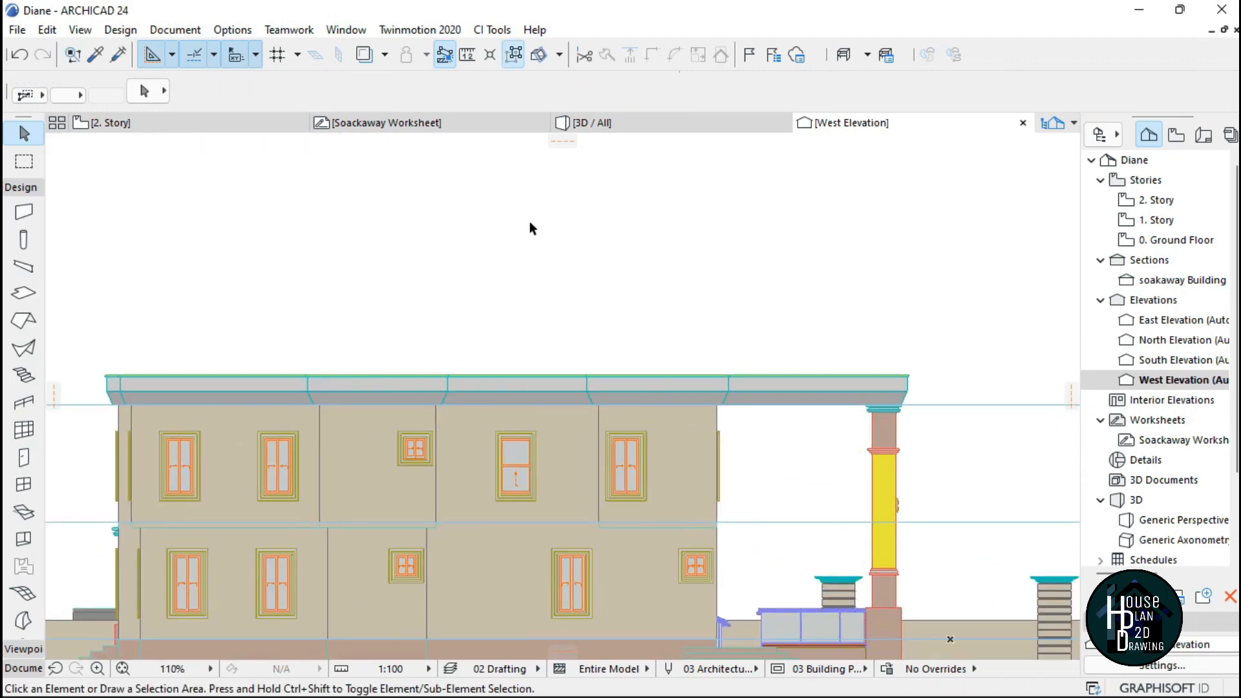
In the 3D view, override the roof's top surface with Roof Tiles - French Brown.
left_click(612, 124)
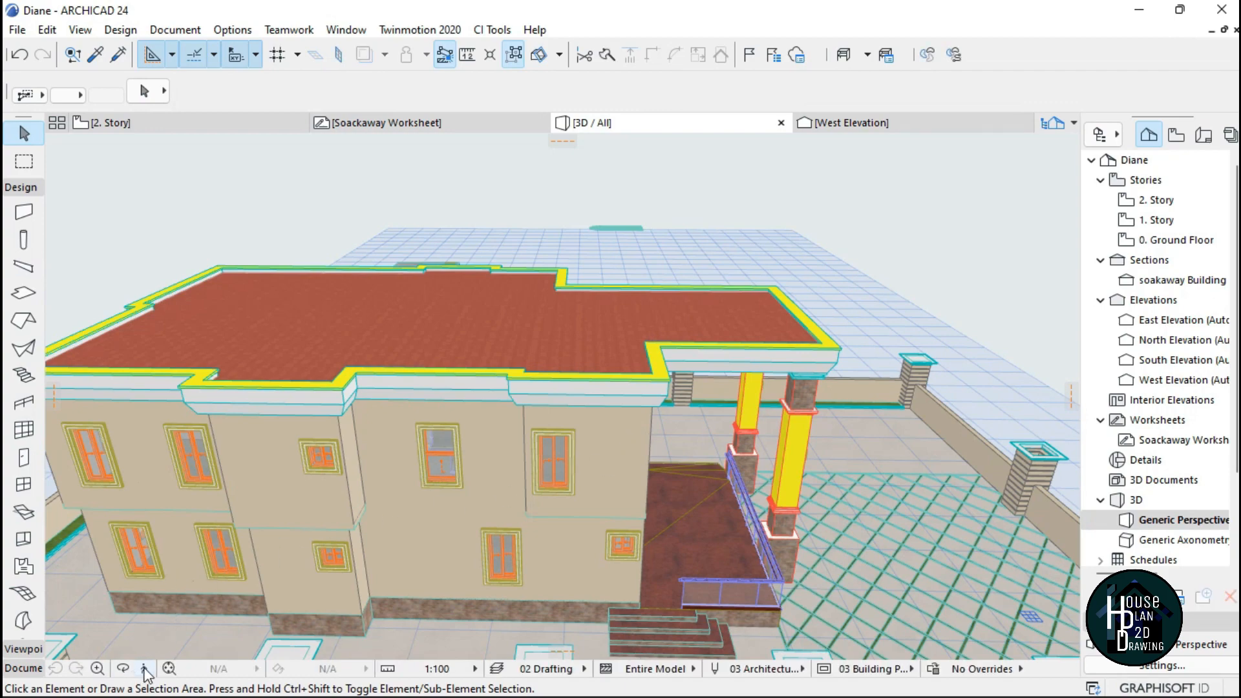
left_click(144, 672)
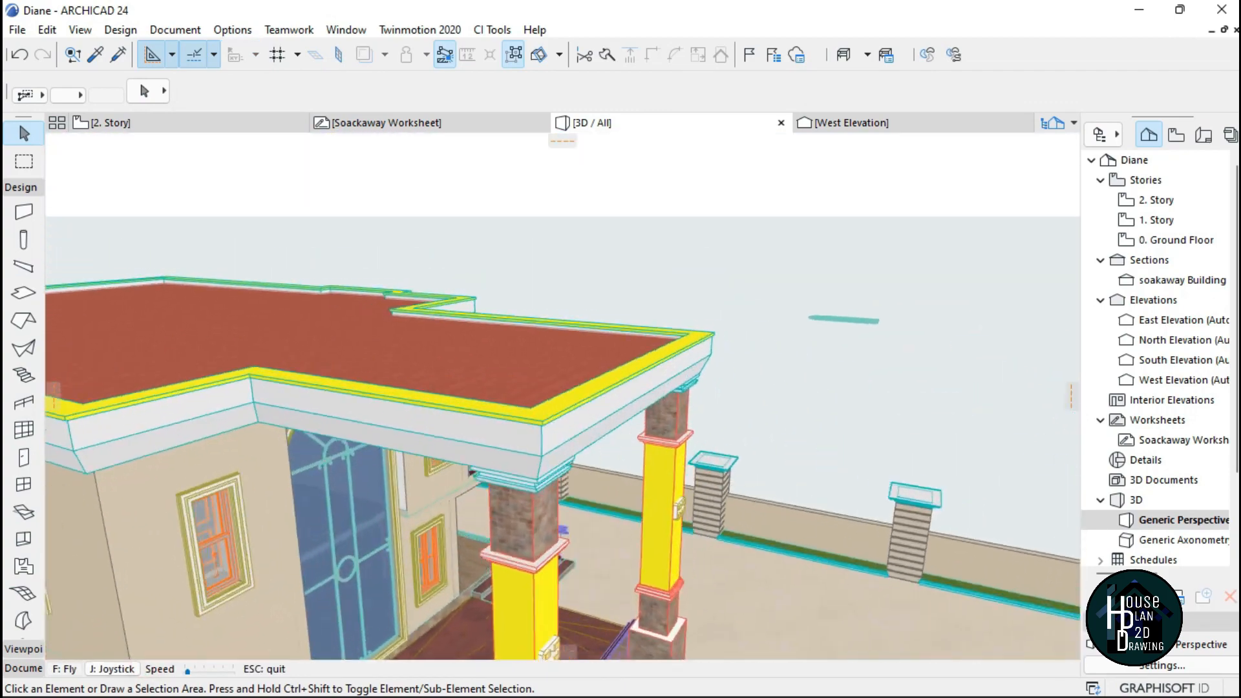
key("Escape")
left_click(589, 314)
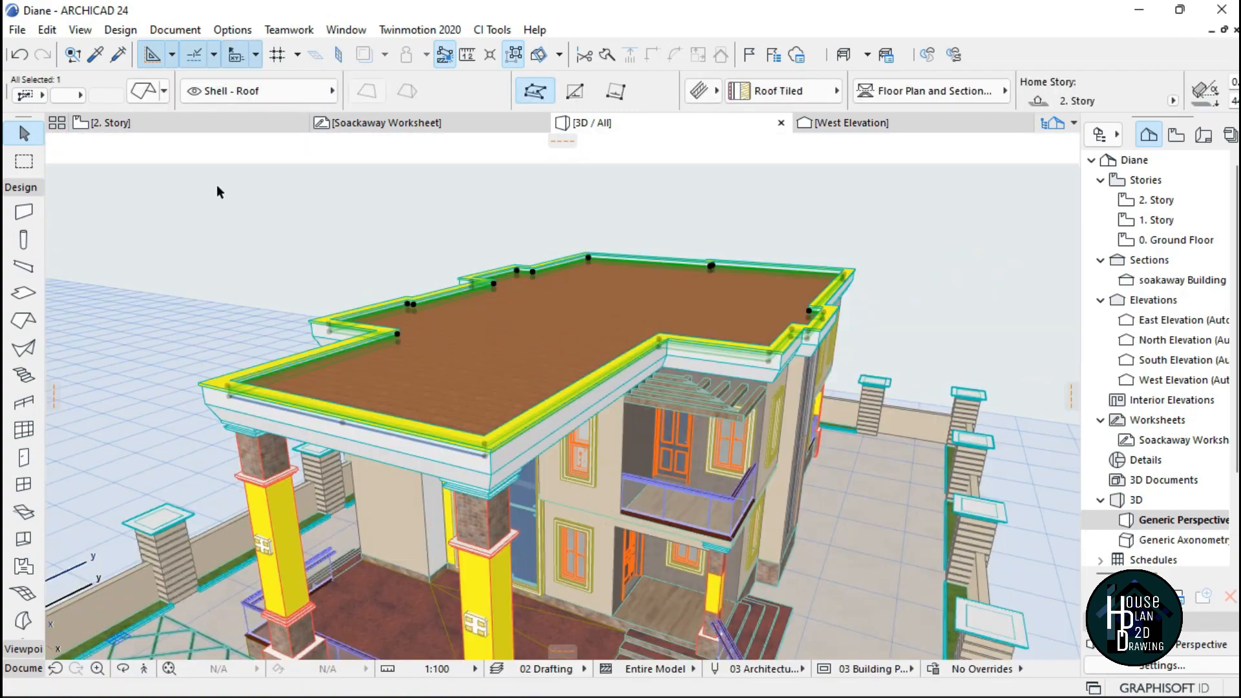
double_click(634, 295)
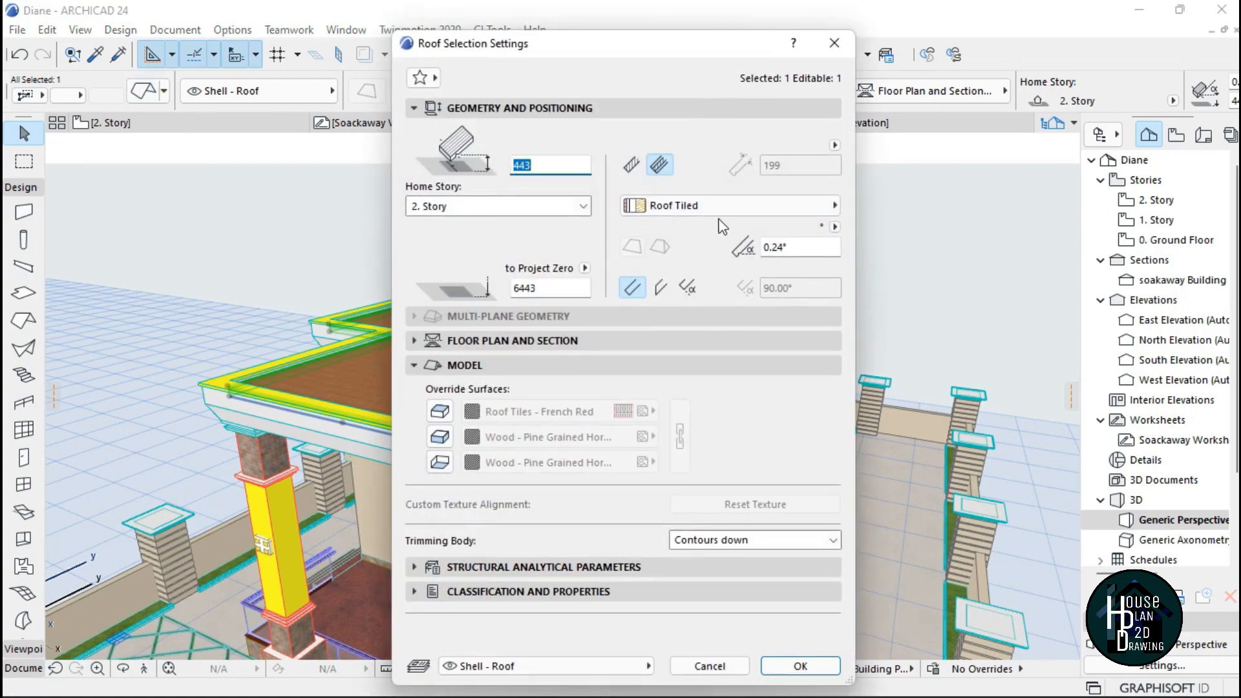
left_click(527, 417)
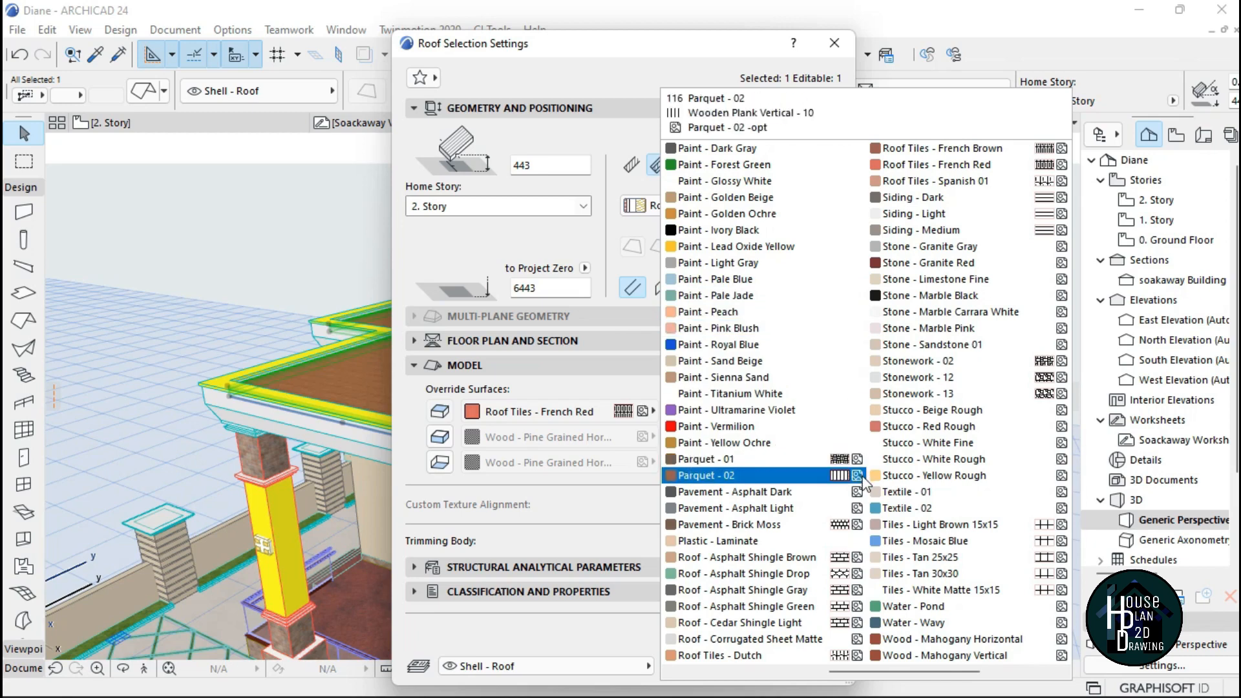
scroll(898, 249, "down", 1)
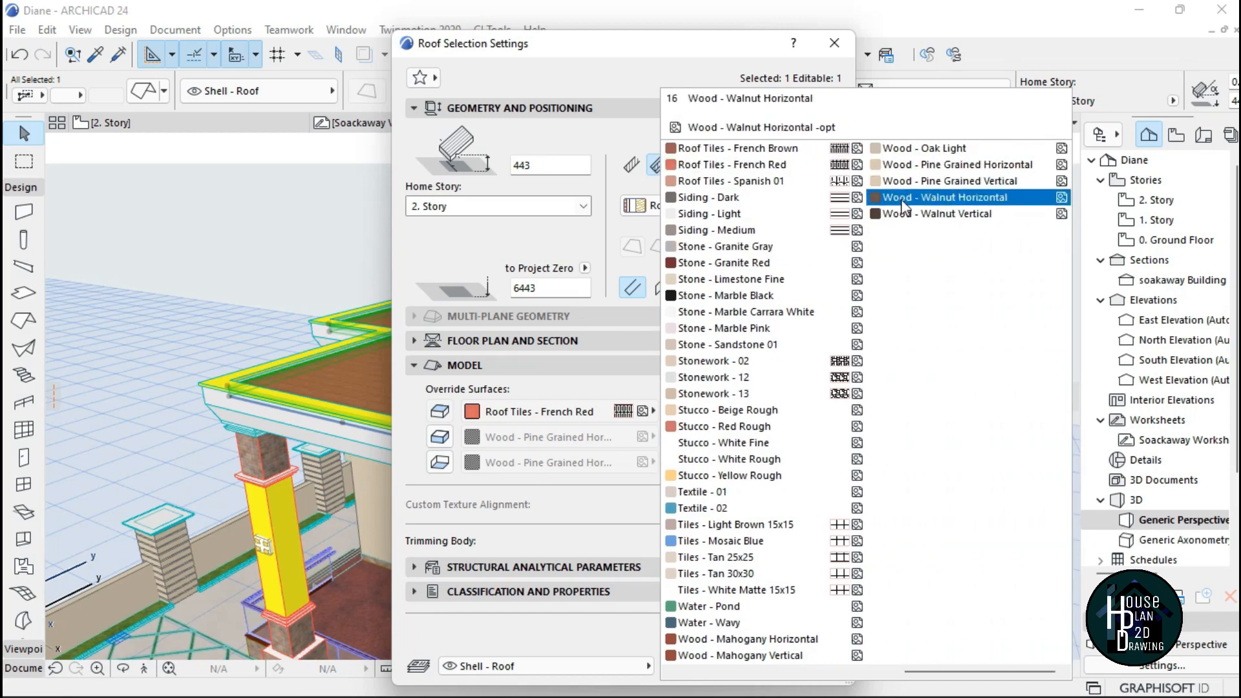
left_click(755, 150)
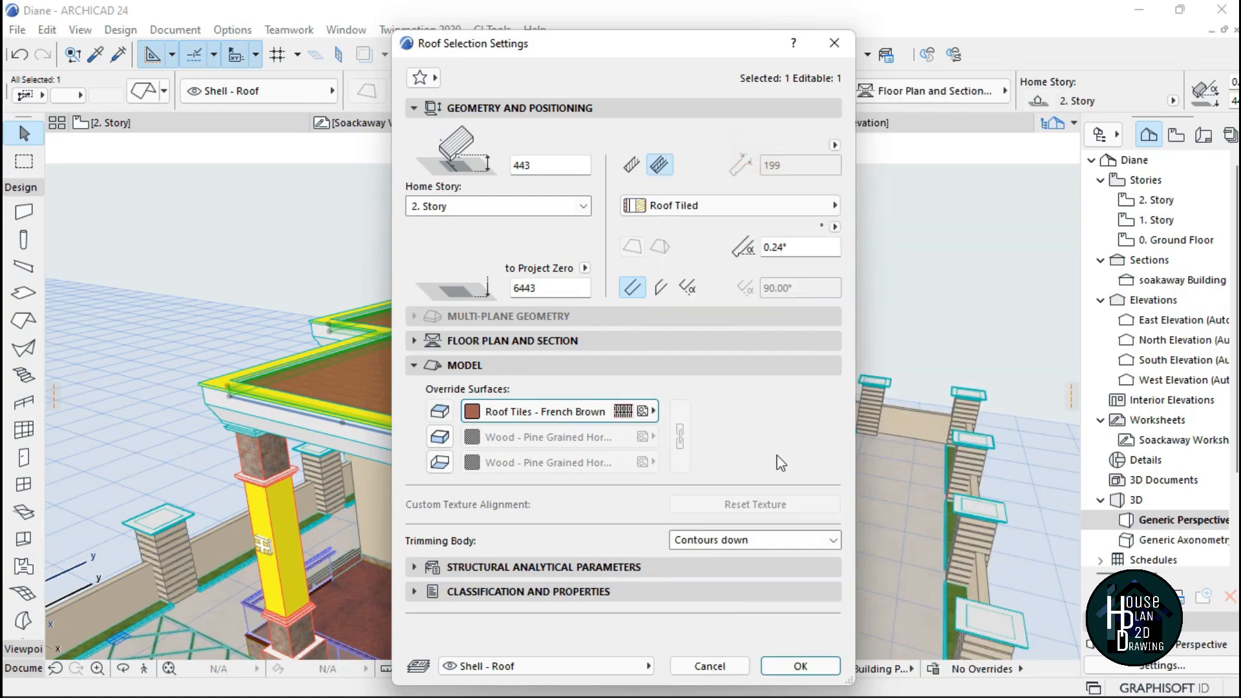
left_click(802, 668)
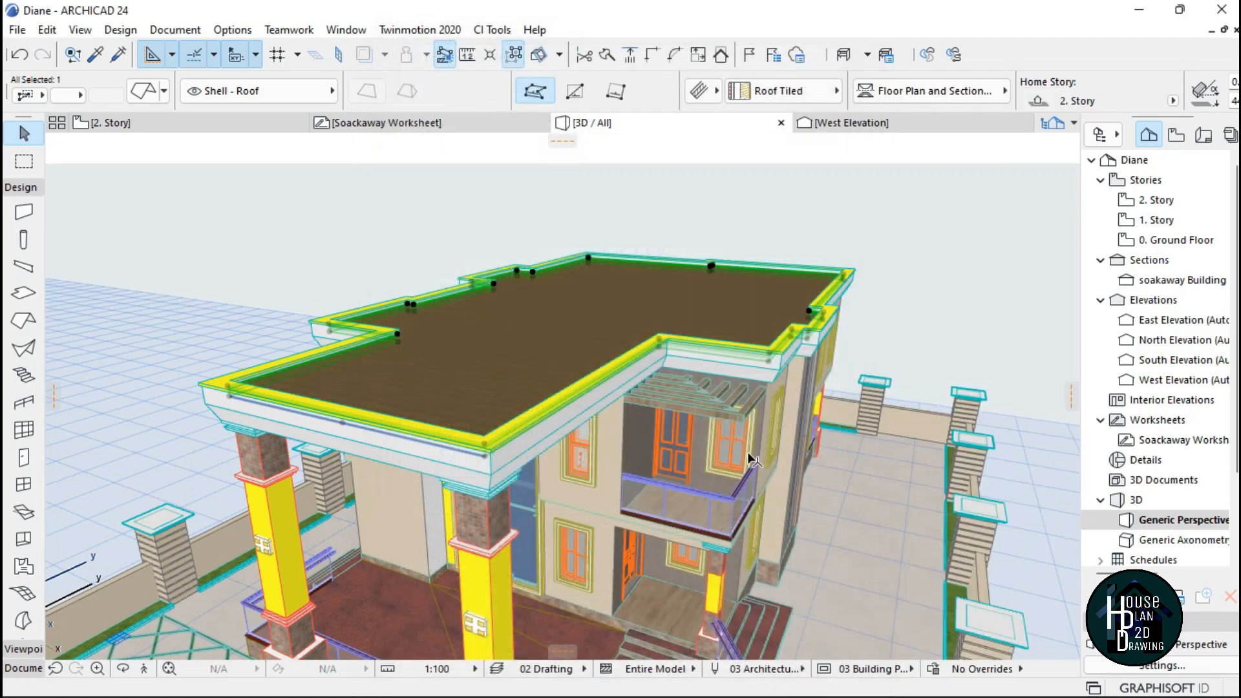
key("Escape")
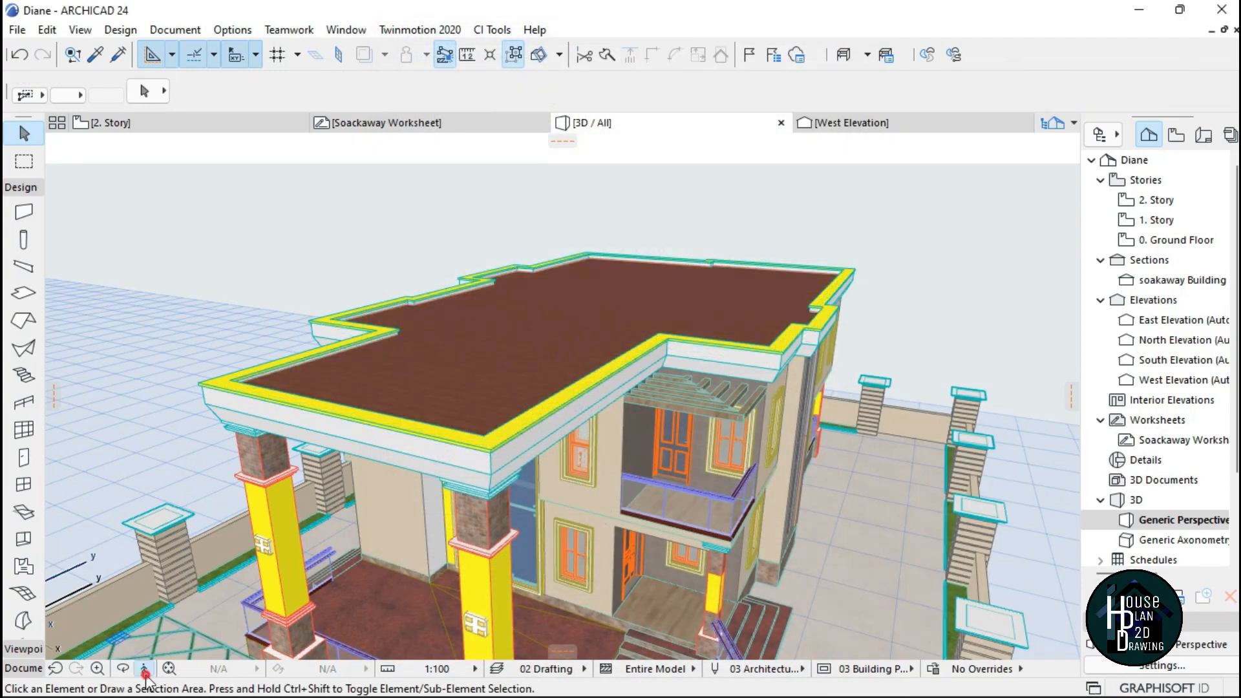
From beneath the roof, move it straight down so its lower corner meets the ledge on the parapet's inner face.
left_click(144, 669)
key("Up")
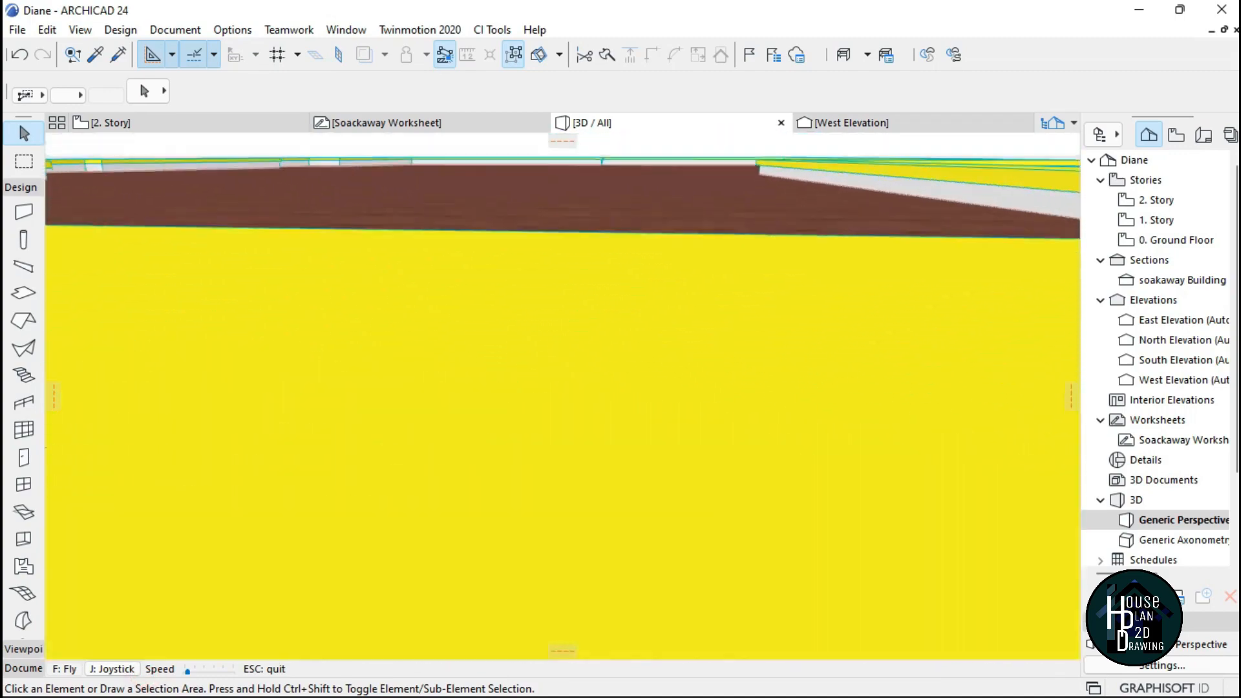
key("Up")
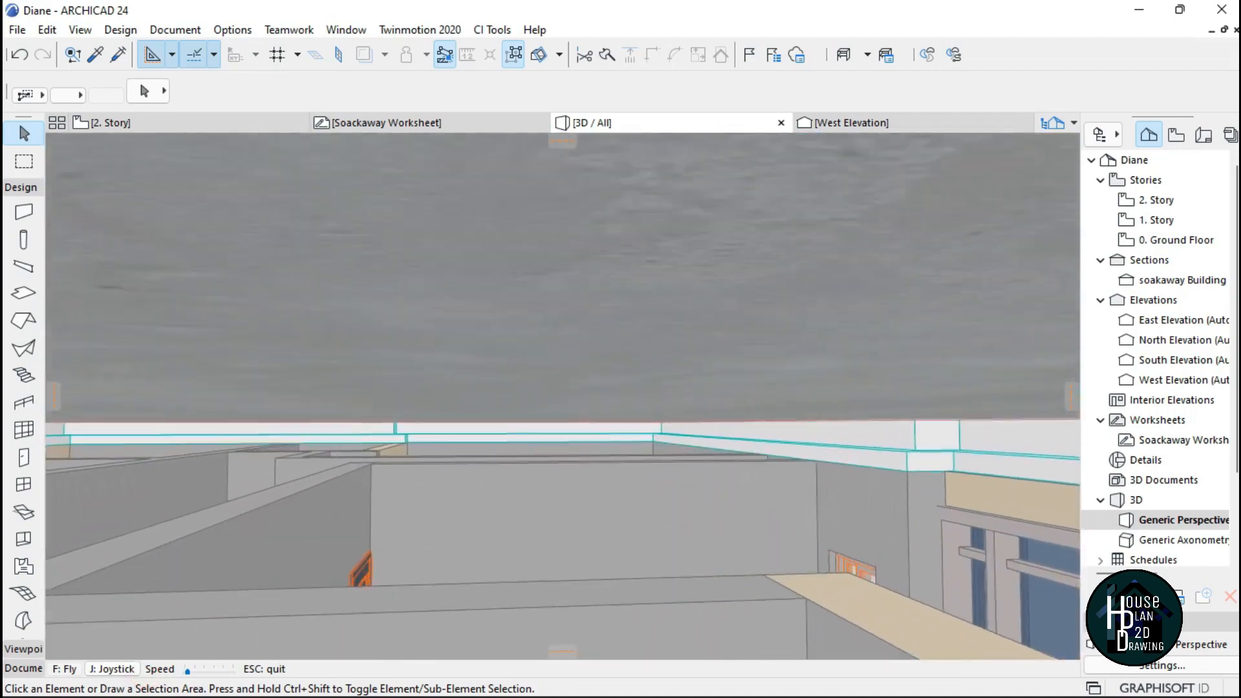
key("Up")
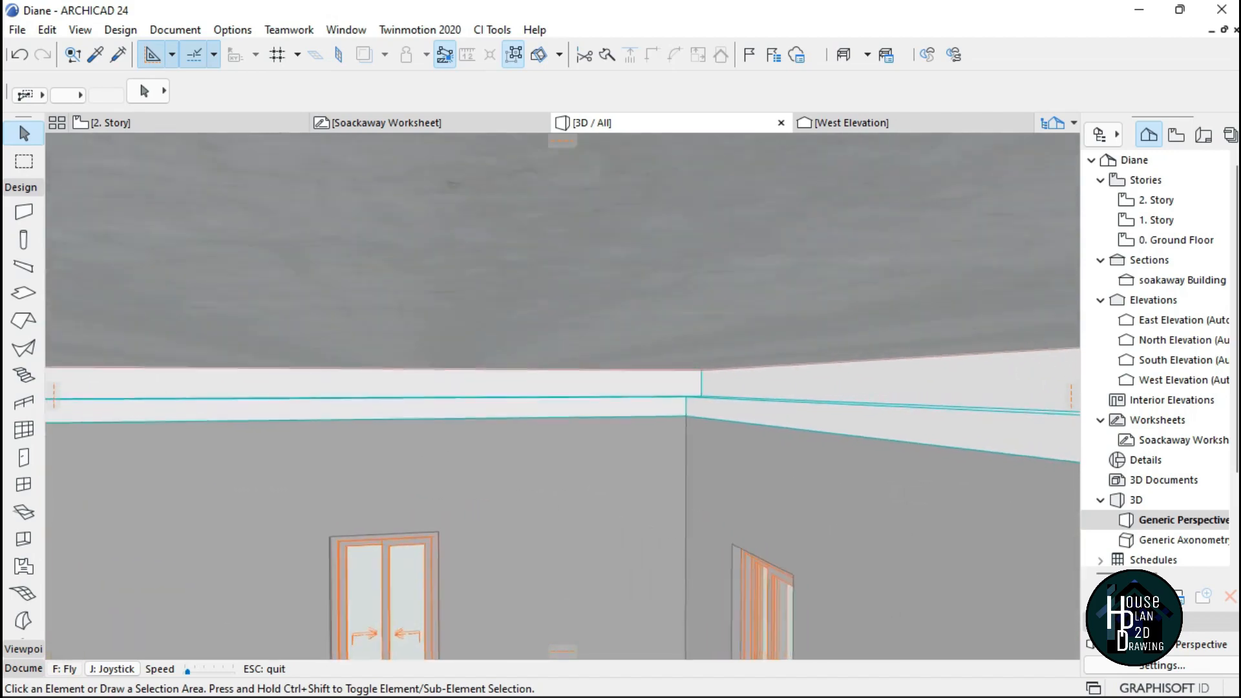
key("Up")
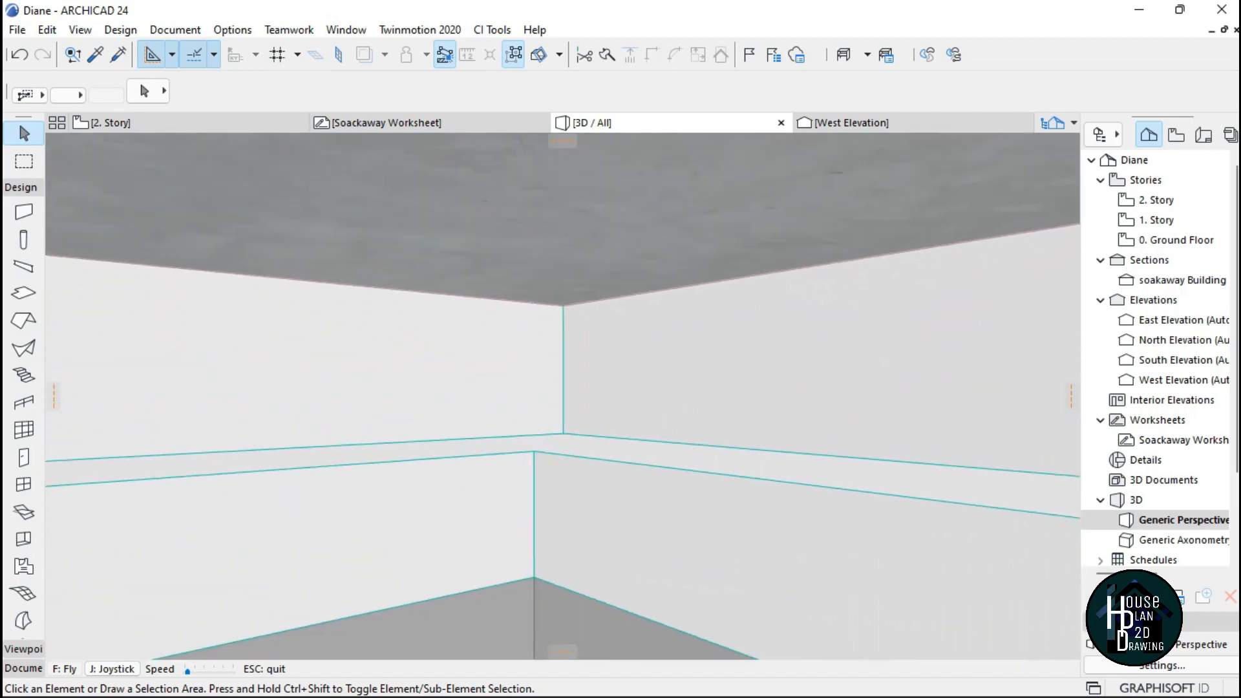
left_click(638, 219)
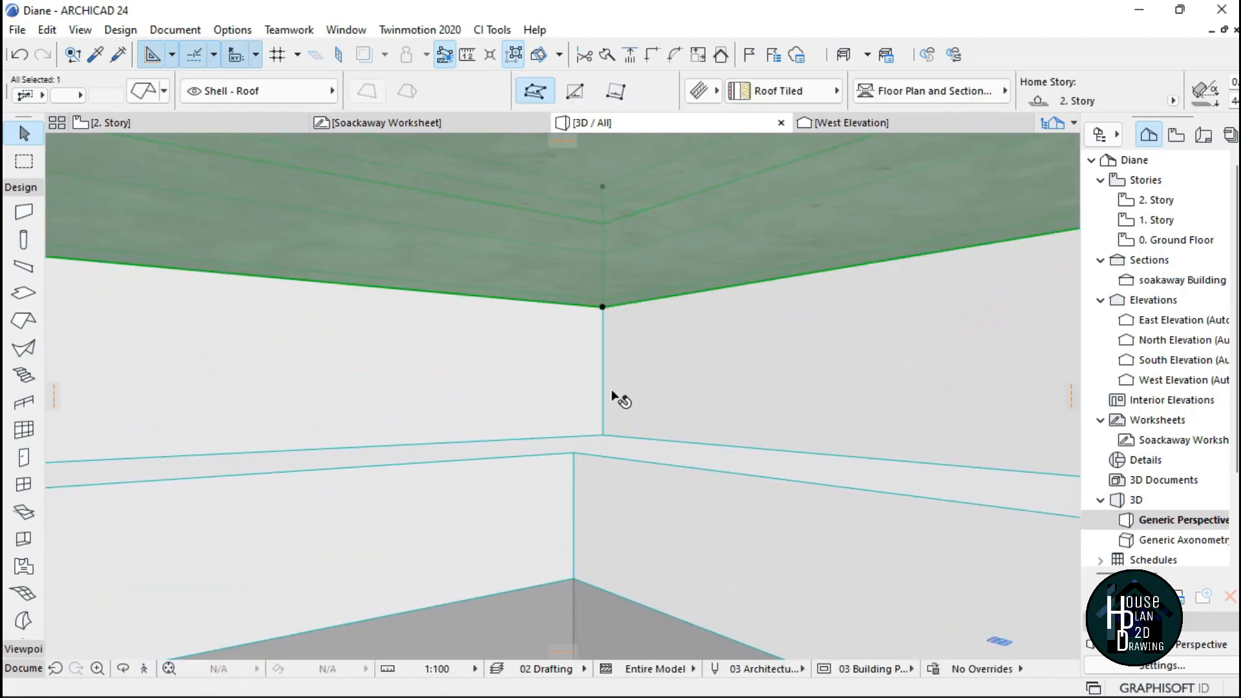
key("ctrl+d")
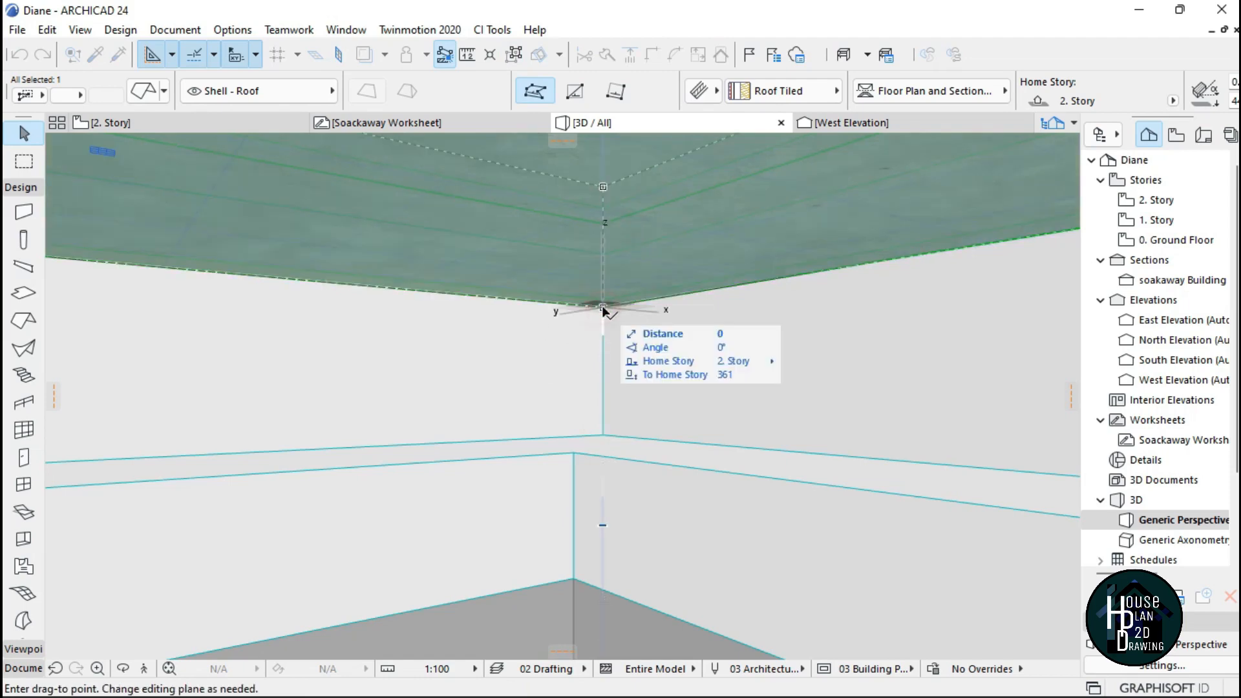
left_click(603, 435)
key("Escape")
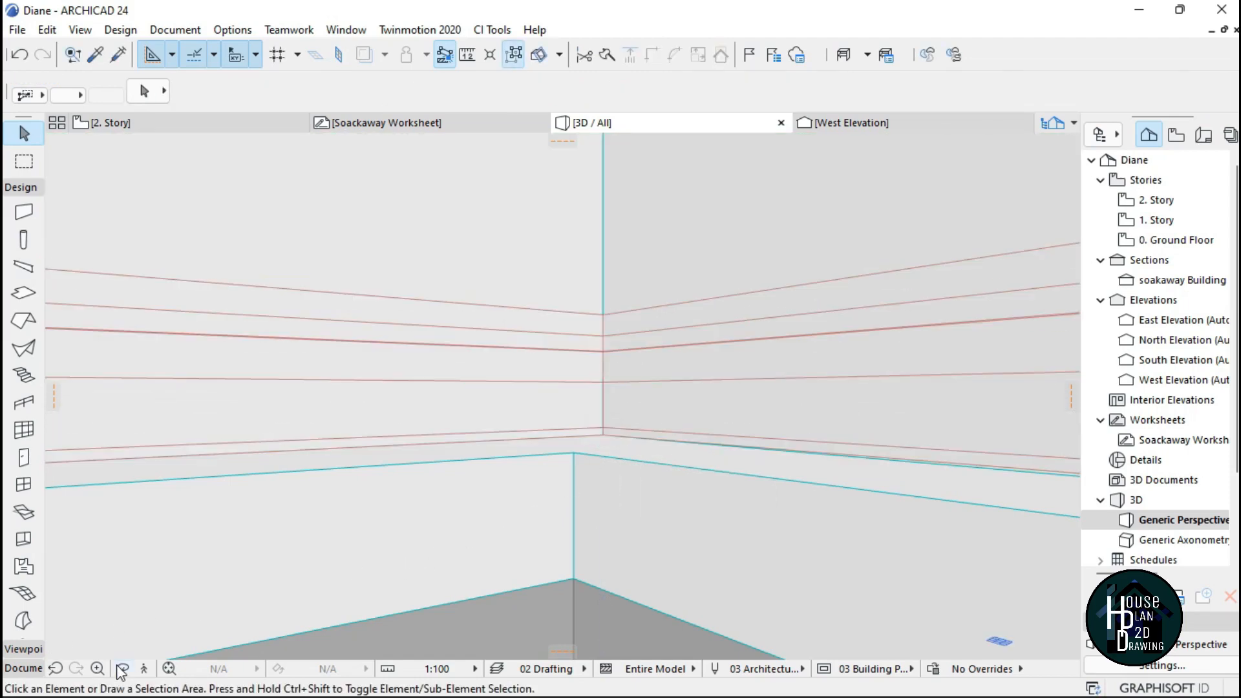
Look over the lowered roof from above and measure the height from its surface to the parapet cap at a porch-end corner.
left_click(144, 668)
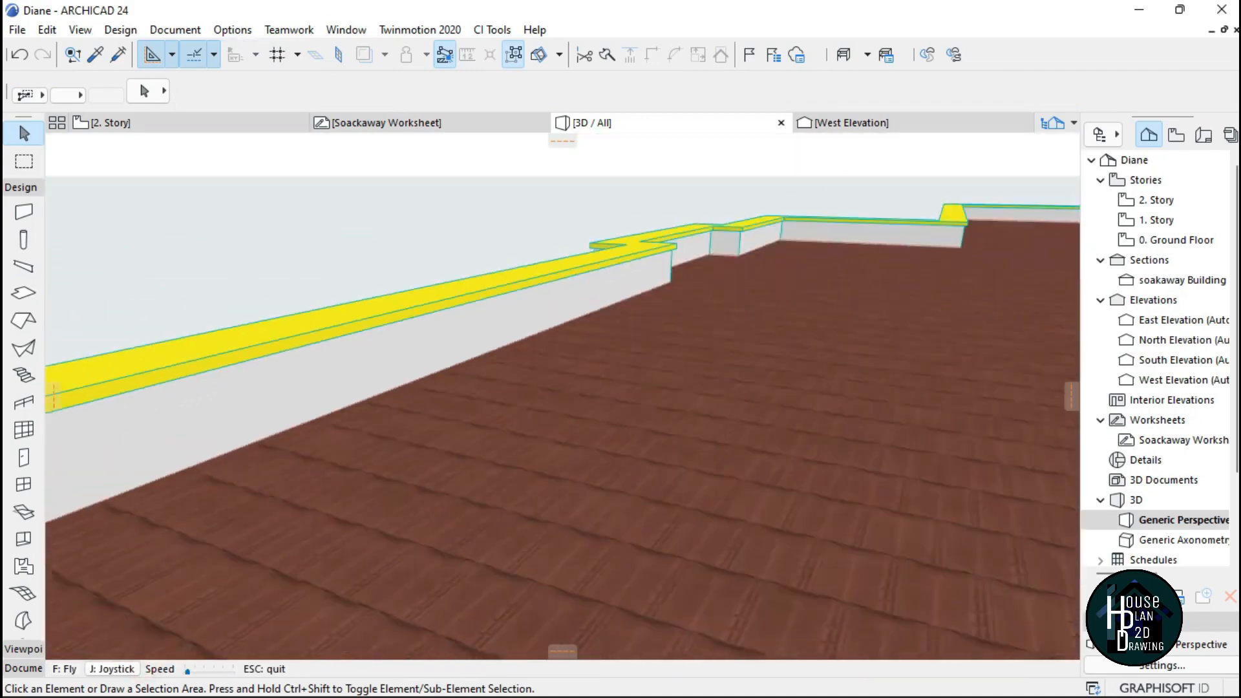
key("Down")
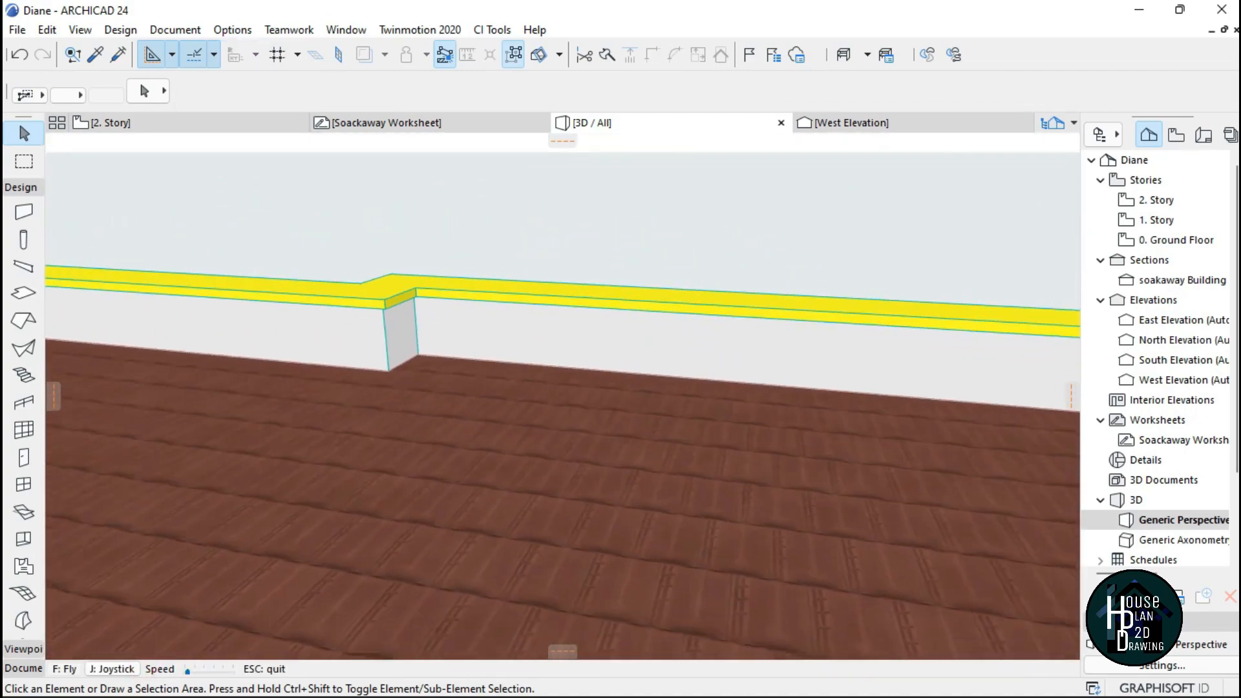
key("Down")
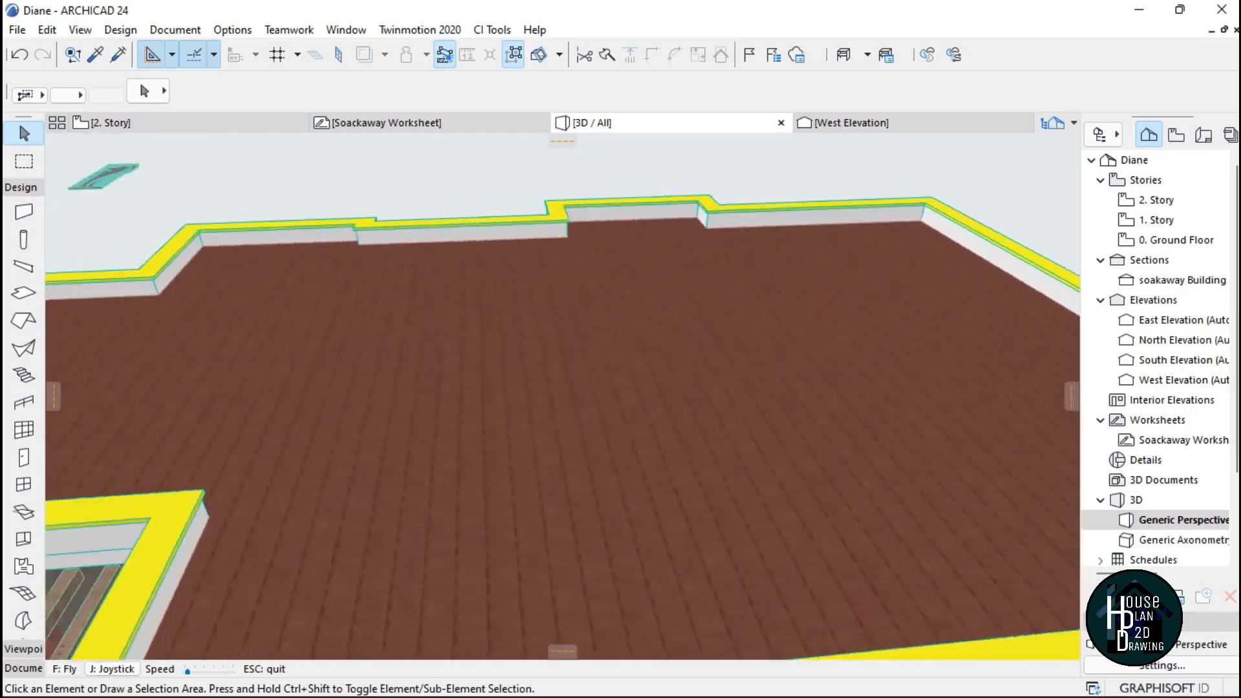
key("Down")
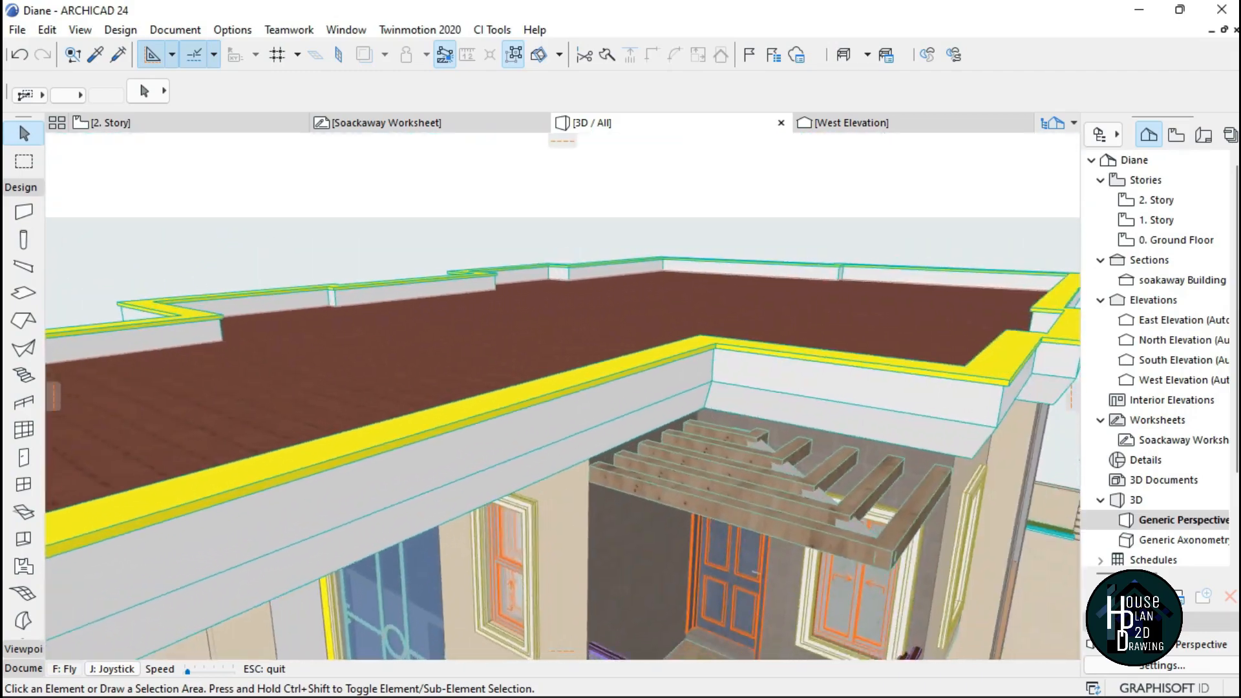
key("Right")
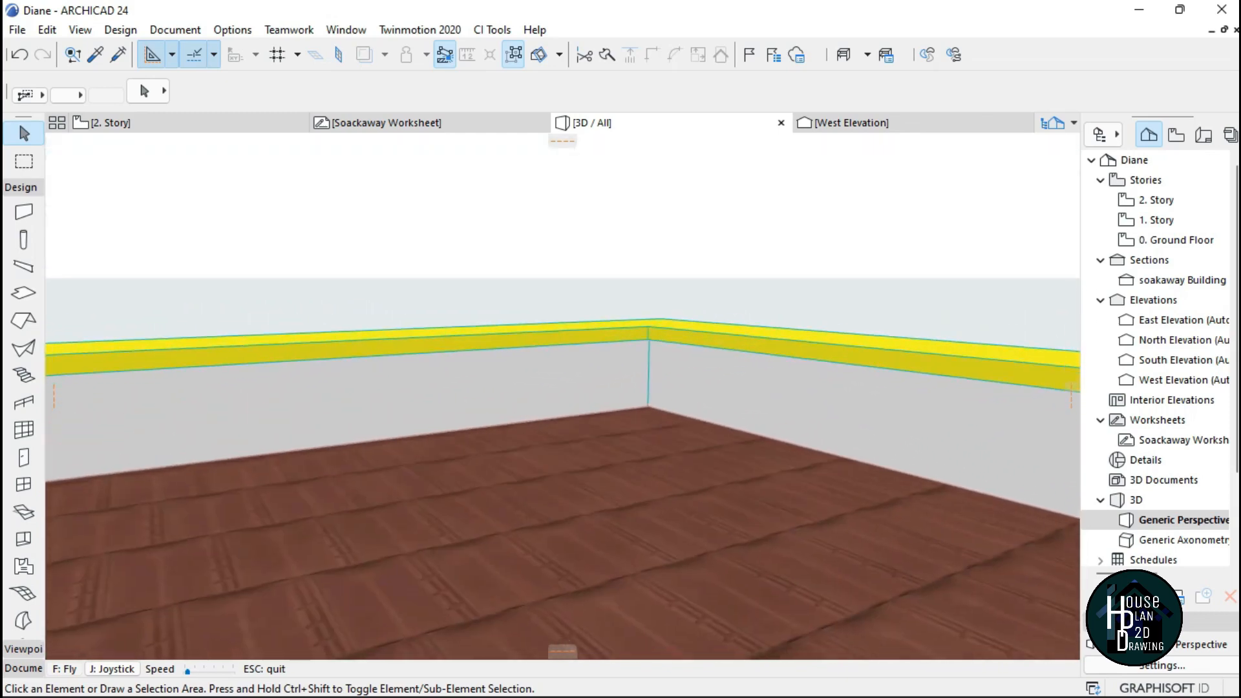
key("Escape")
key("m")
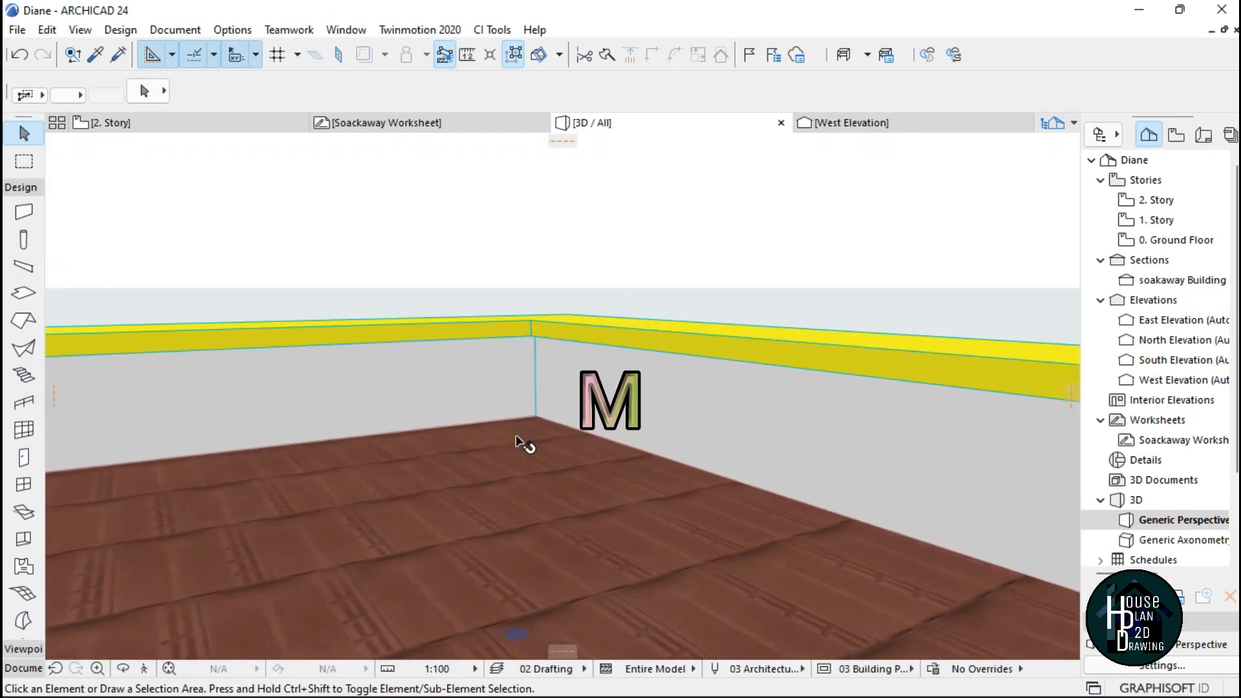
left_click(536, 414)
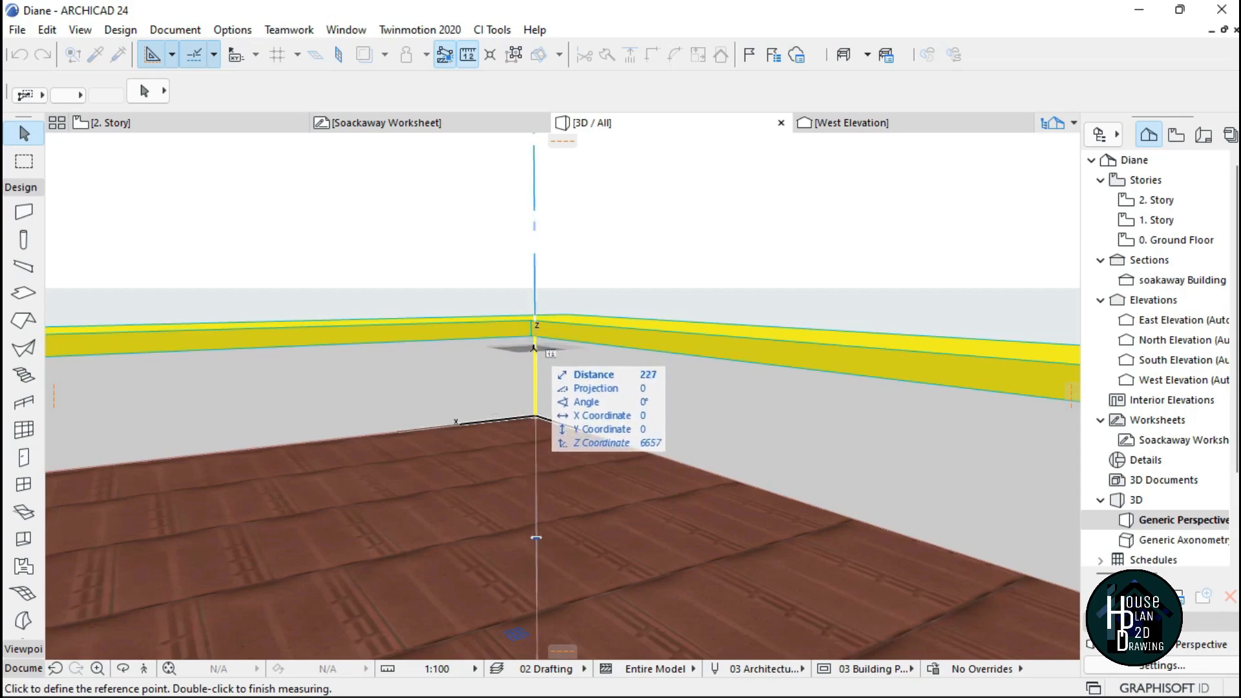
scroll(534, 349, "up", 2)
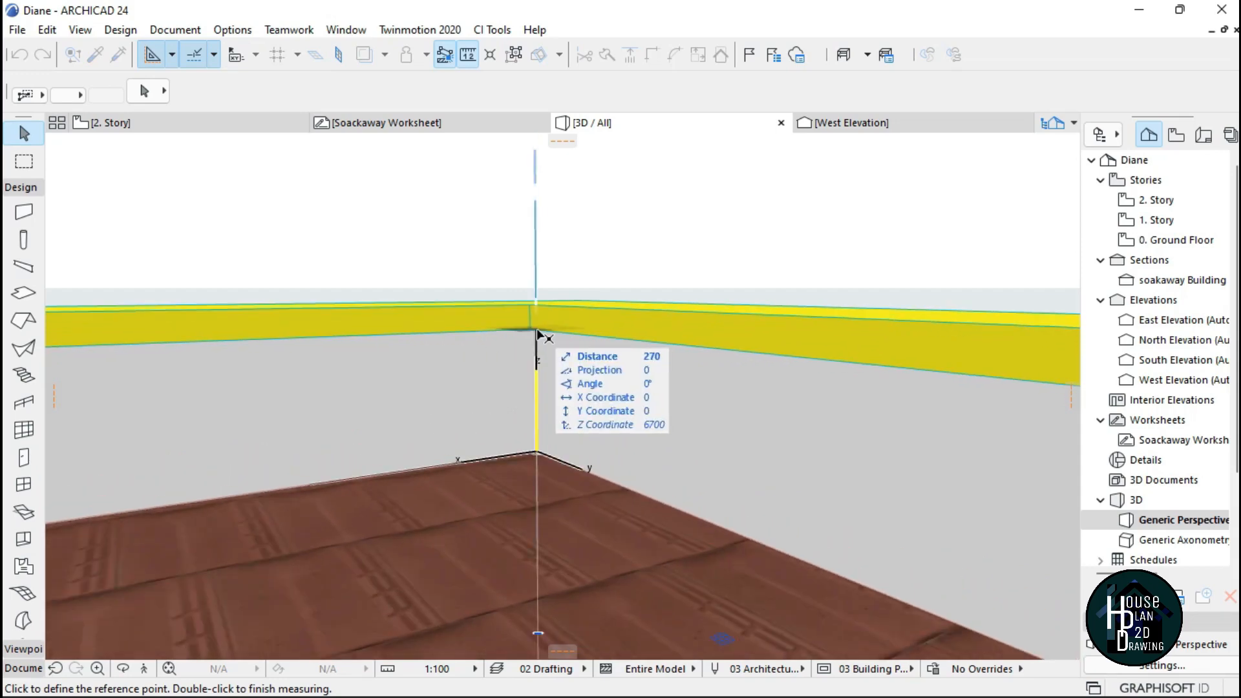
key("Escape")
Measure the height from the roof surface to the parapet cap at a rear corner and view the whole roof from above.
left_click(143, 669)
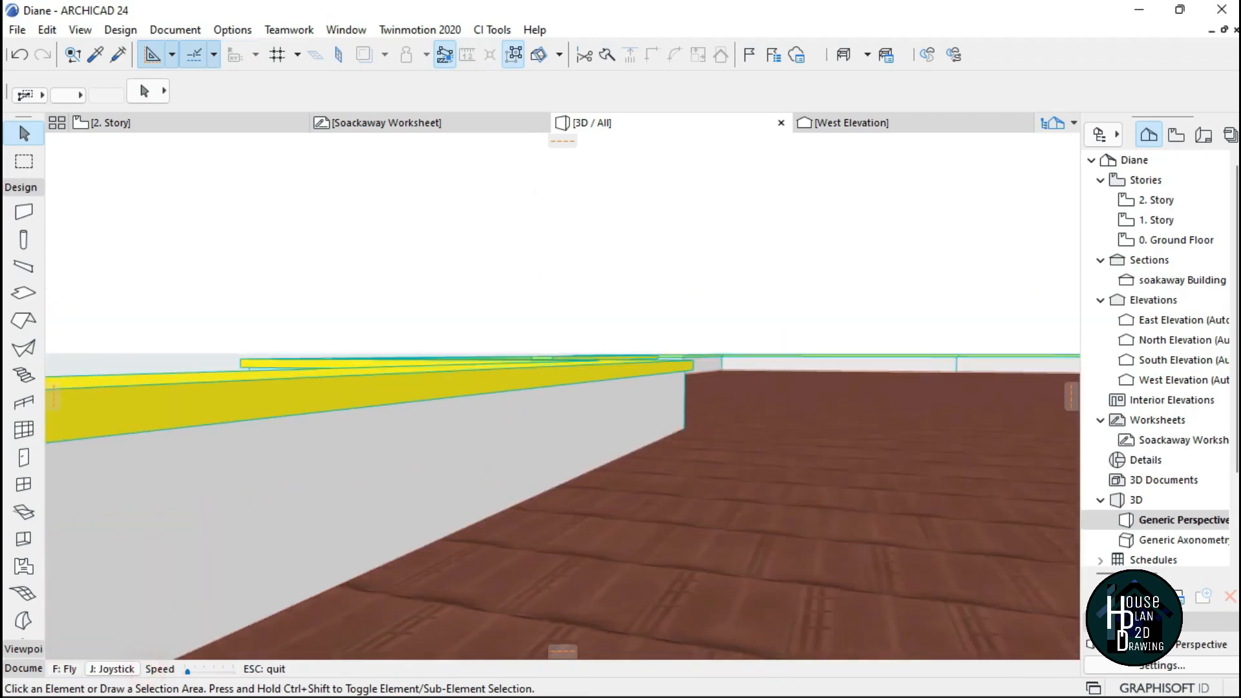
key("Up")
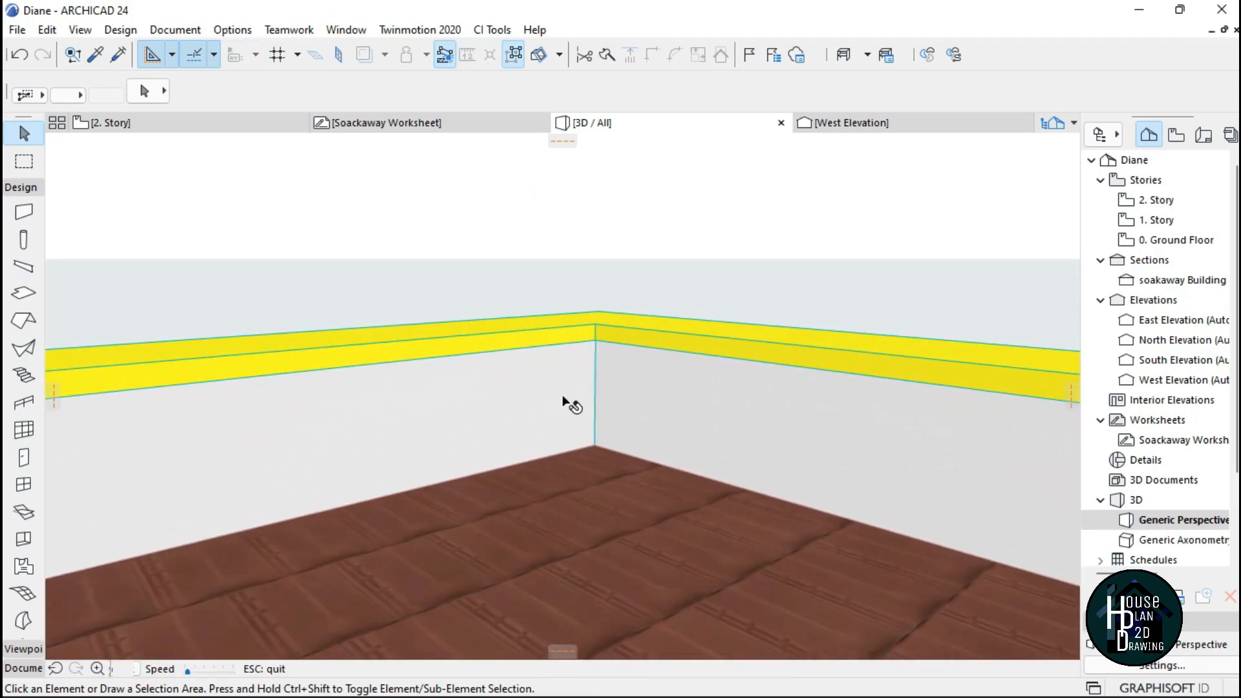
key("Escape")
key("m")
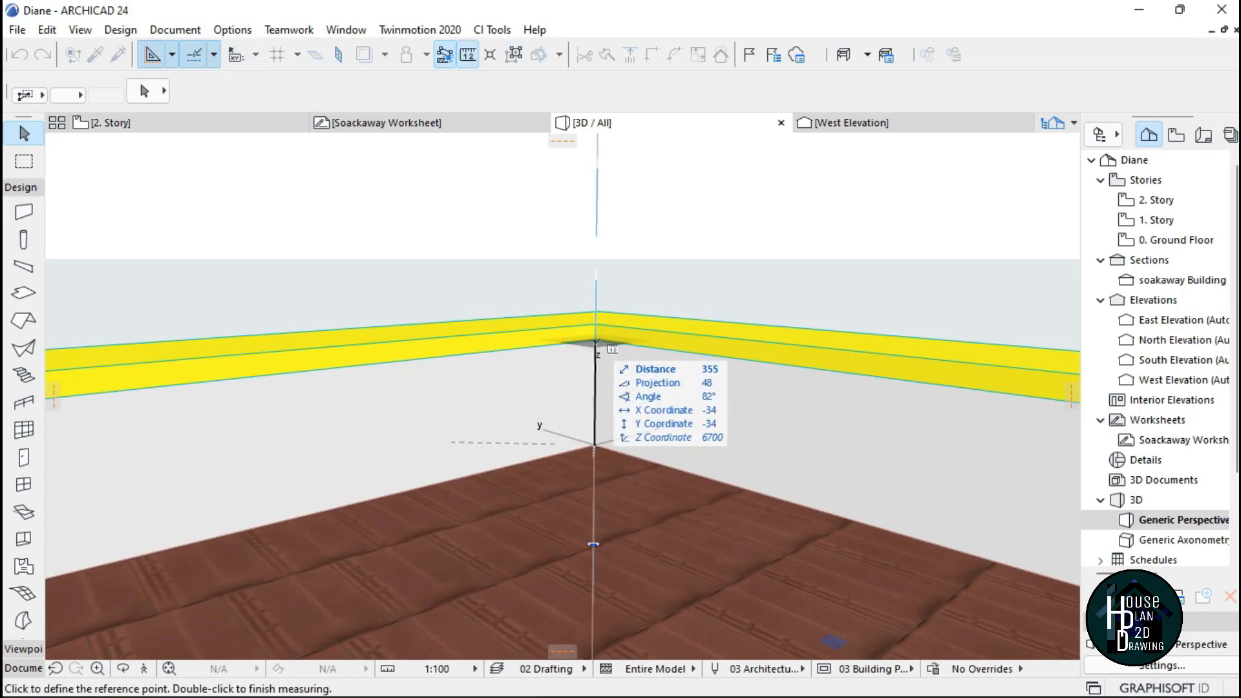
left_click(144, 668)
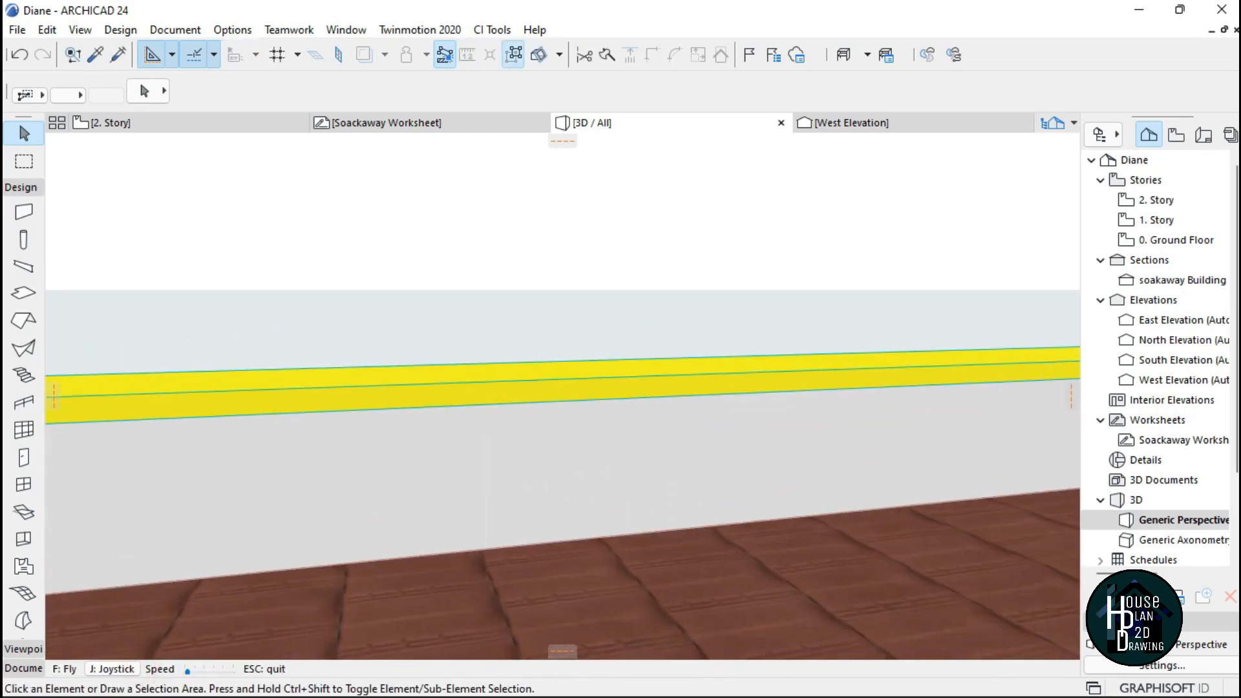
key("Page_Up")
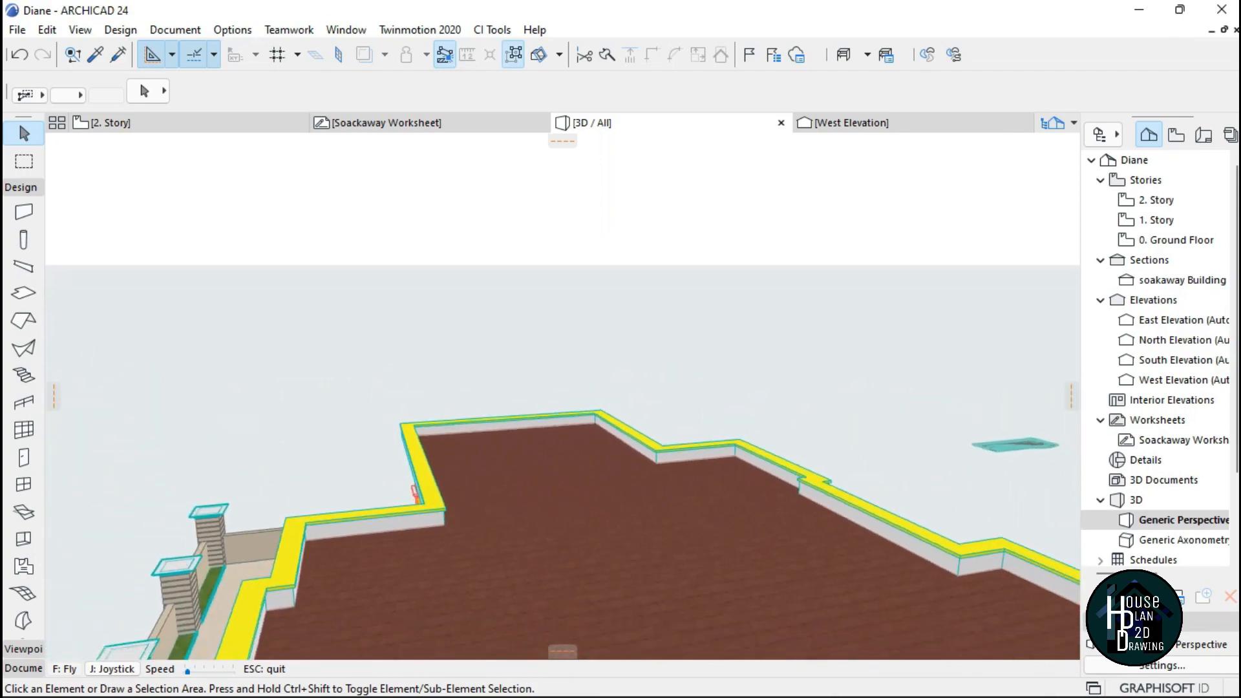
Look over the tiled roof inside the parapet from above and from the front corner of the house.
key("Left")
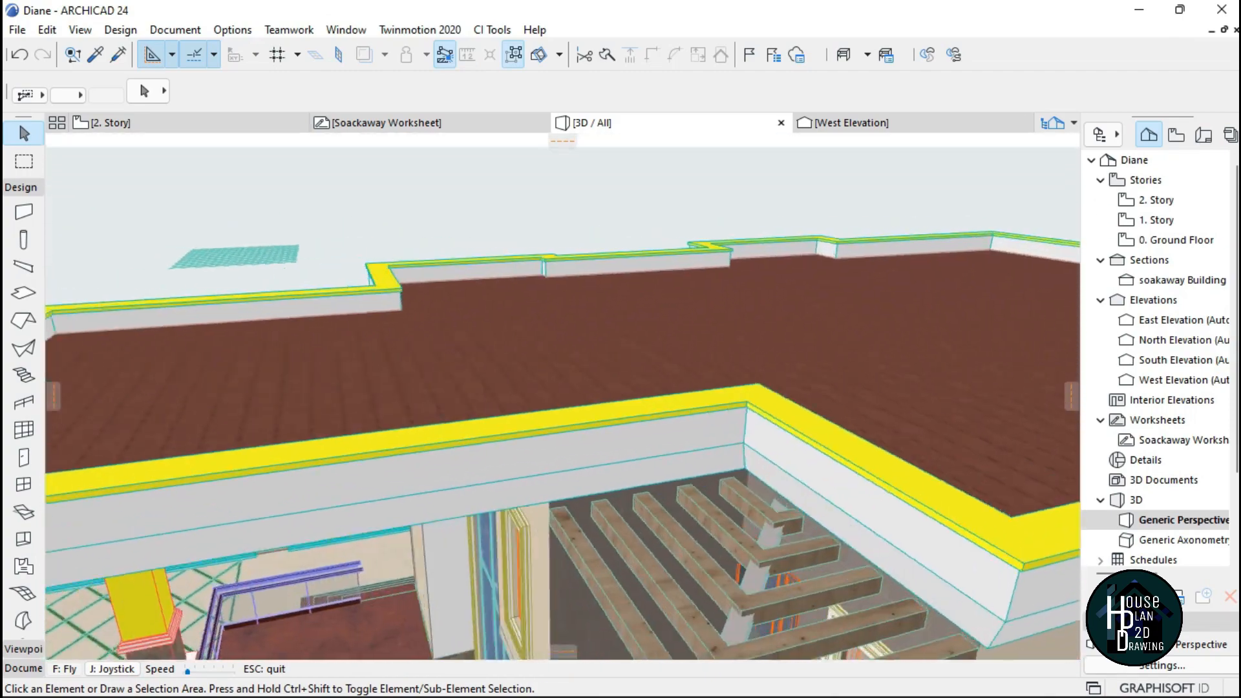
key("Page_Down")
key("Right")
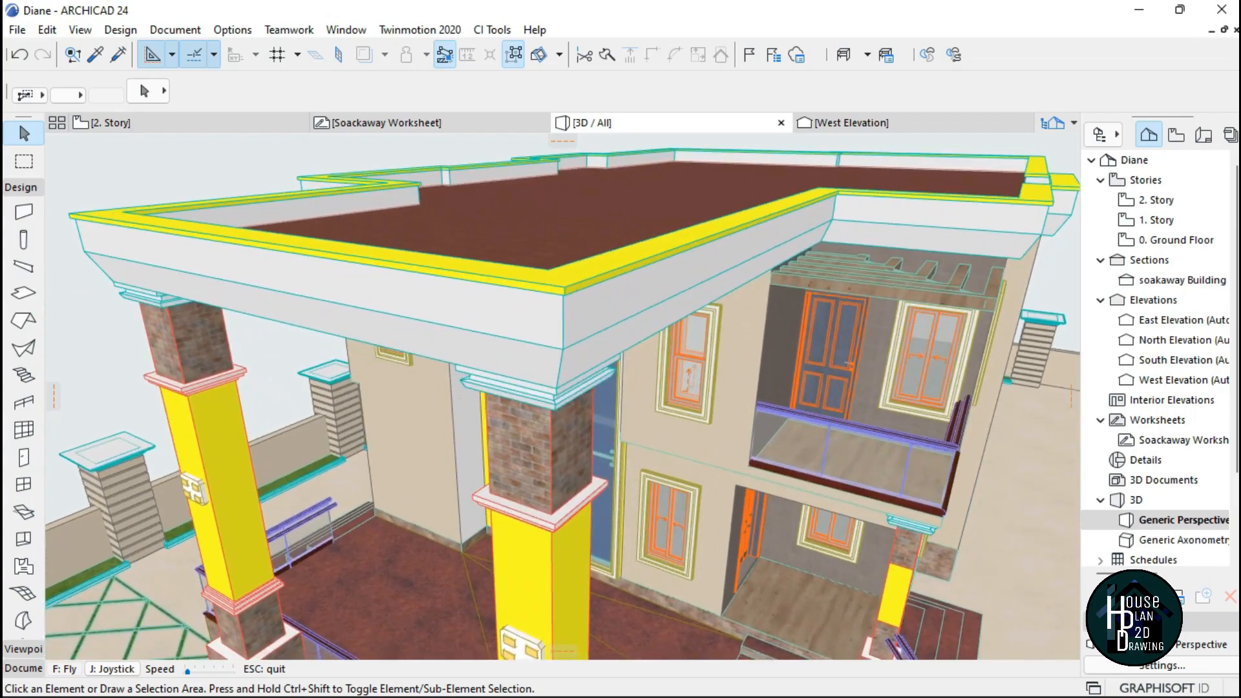
key("Down")
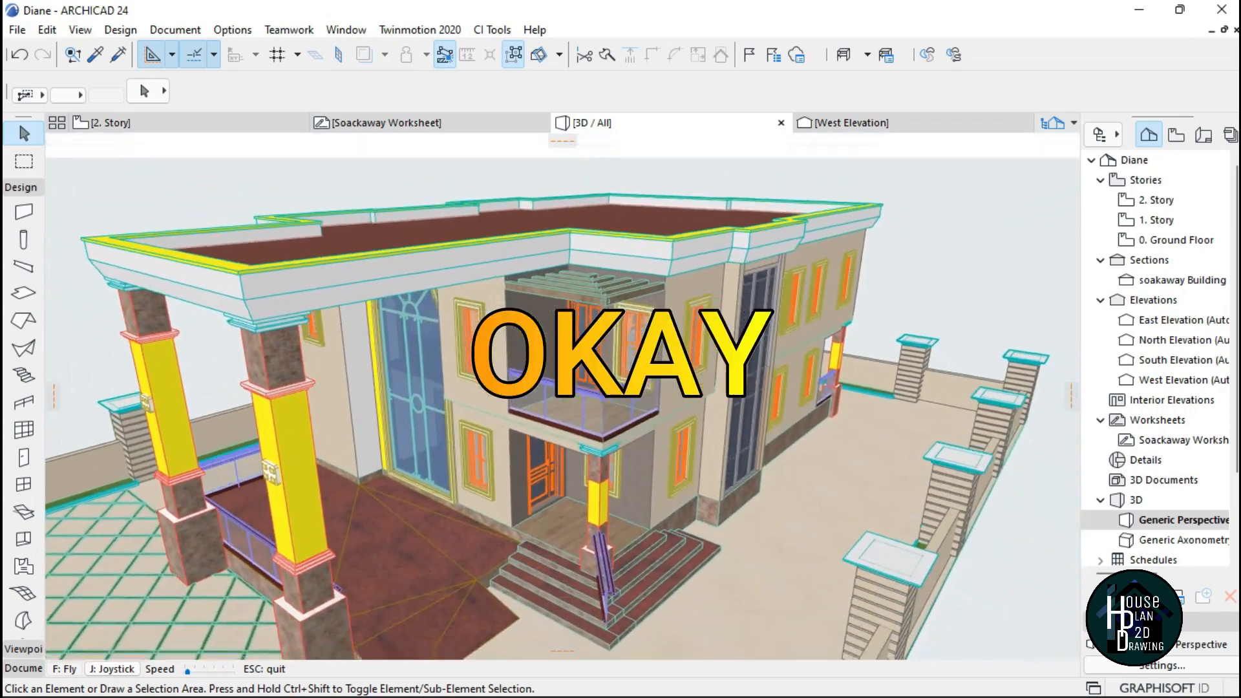
key("Up")
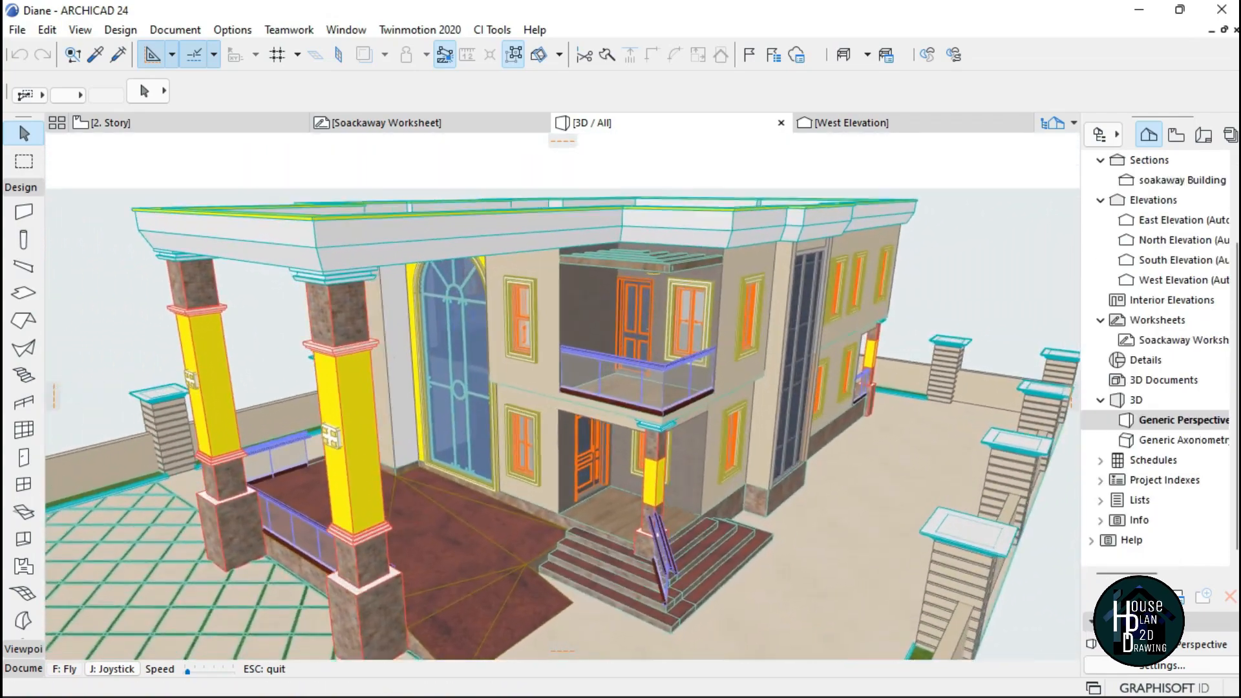
key("Escape")
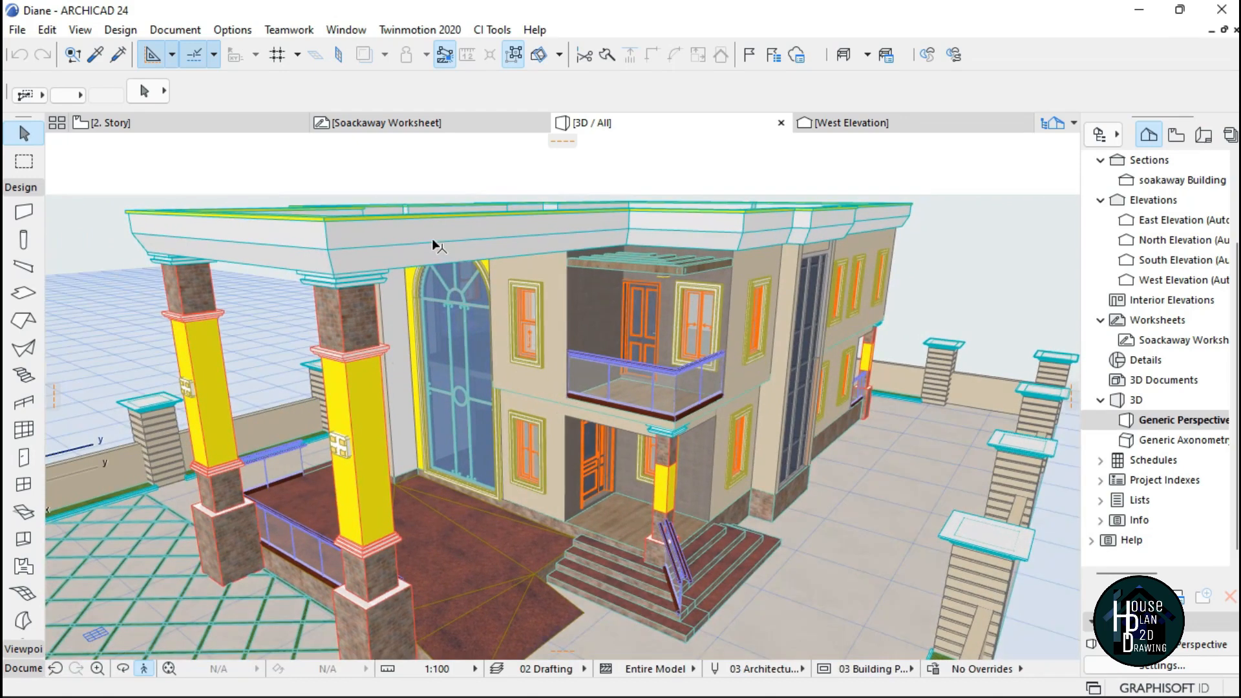
Delete the whole group of profiled parapet beams running around the roof edge.
left_click(467, 233)
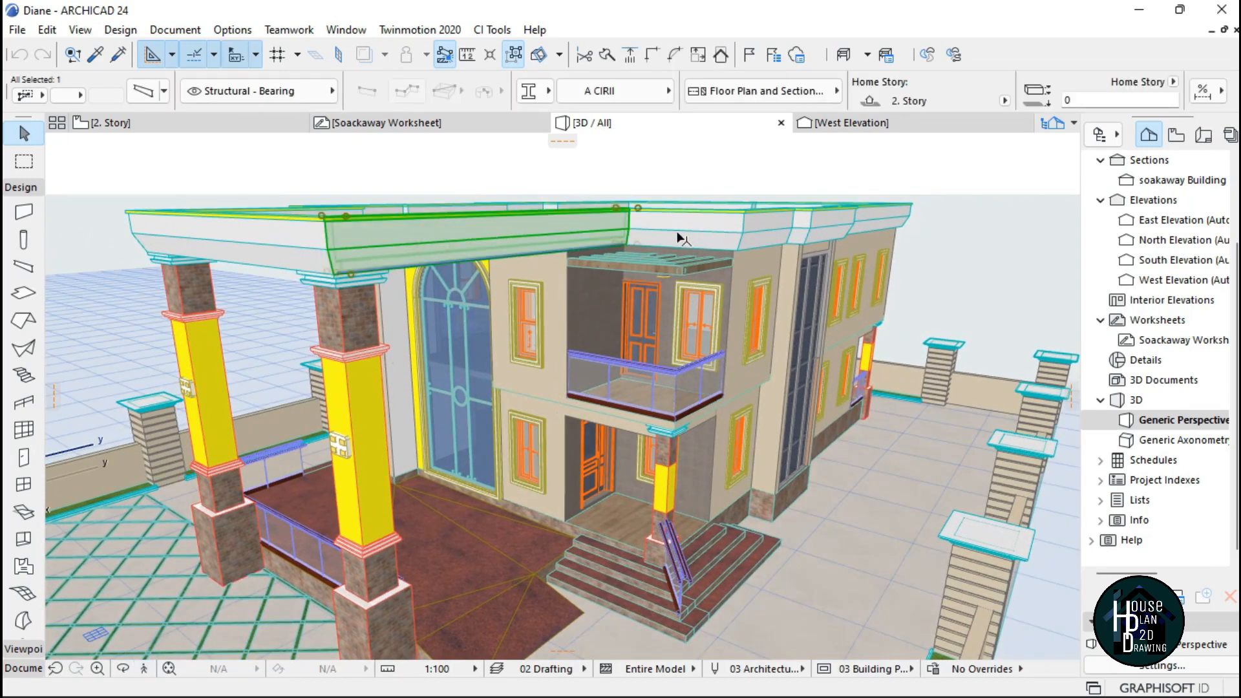
left_click(743, 300)
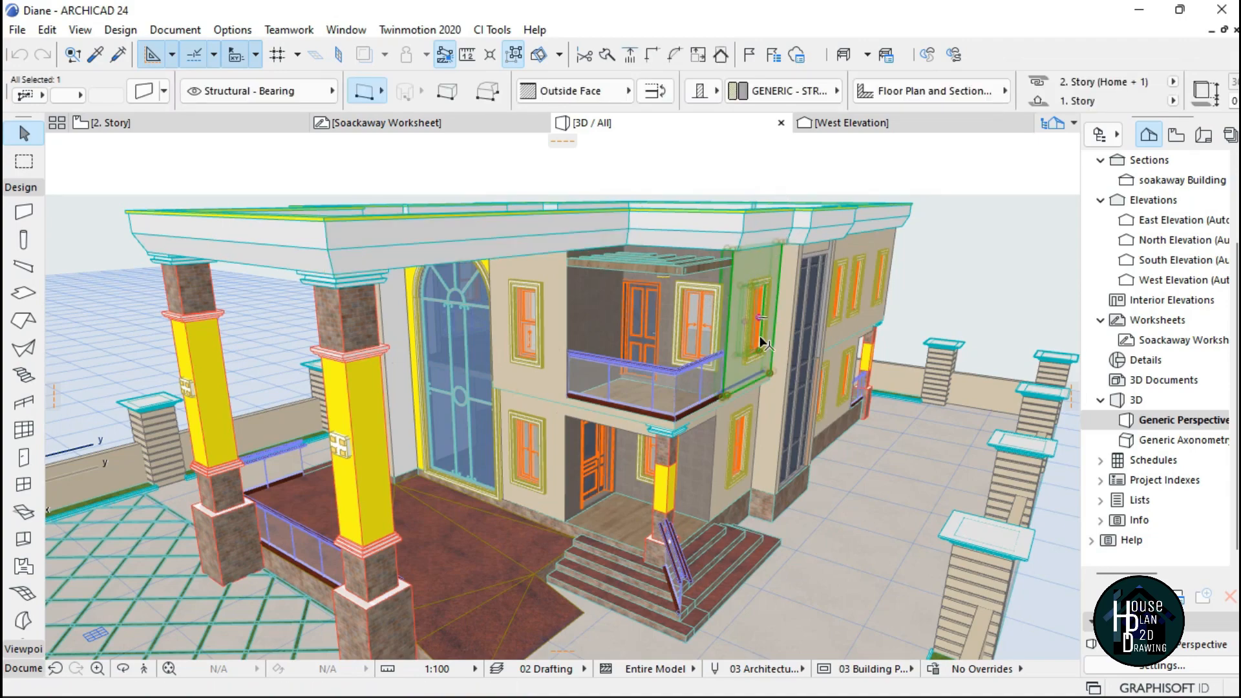
key("Escape")
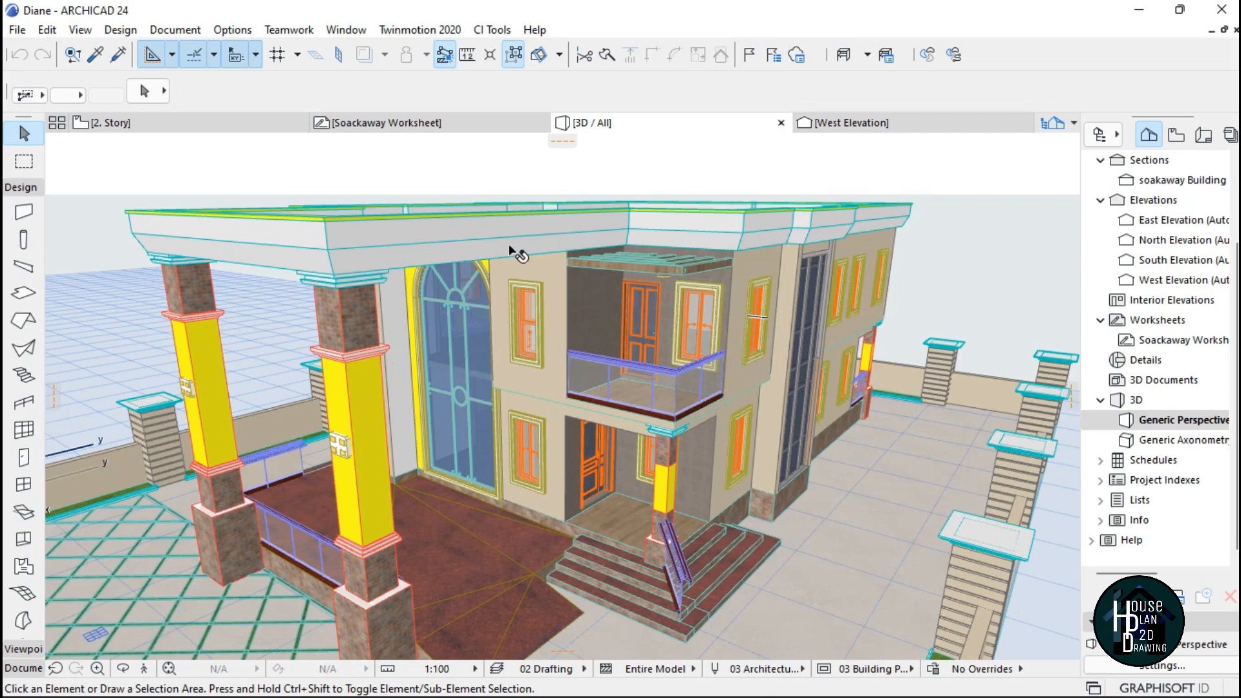
left_click_drag(757, 317, 815, 391)
key("Escape")
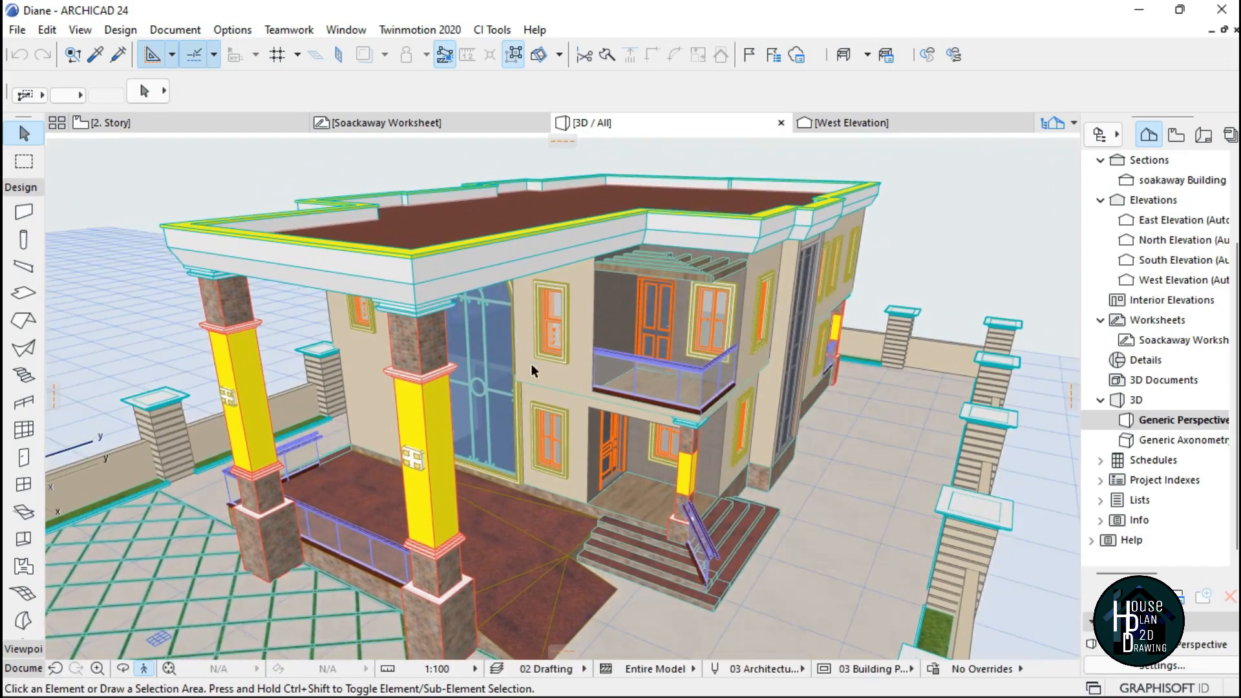
left_click(493, 258)
right_click(231, 168)
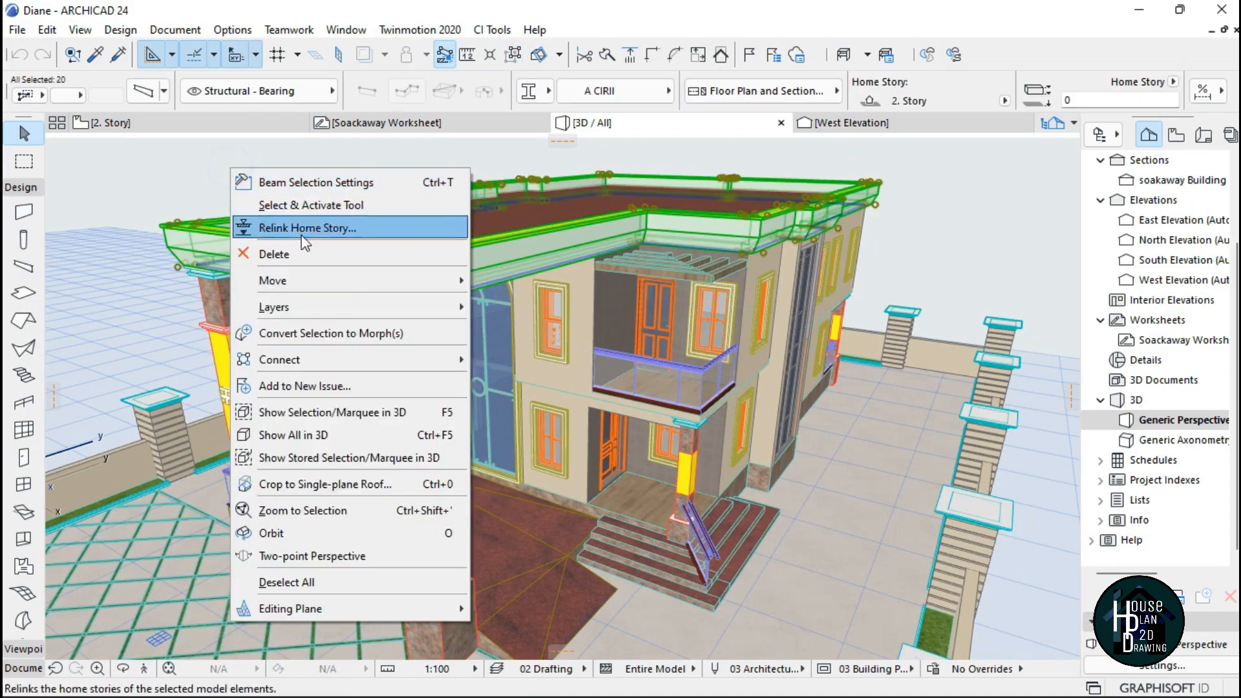
left_click(304, 254)
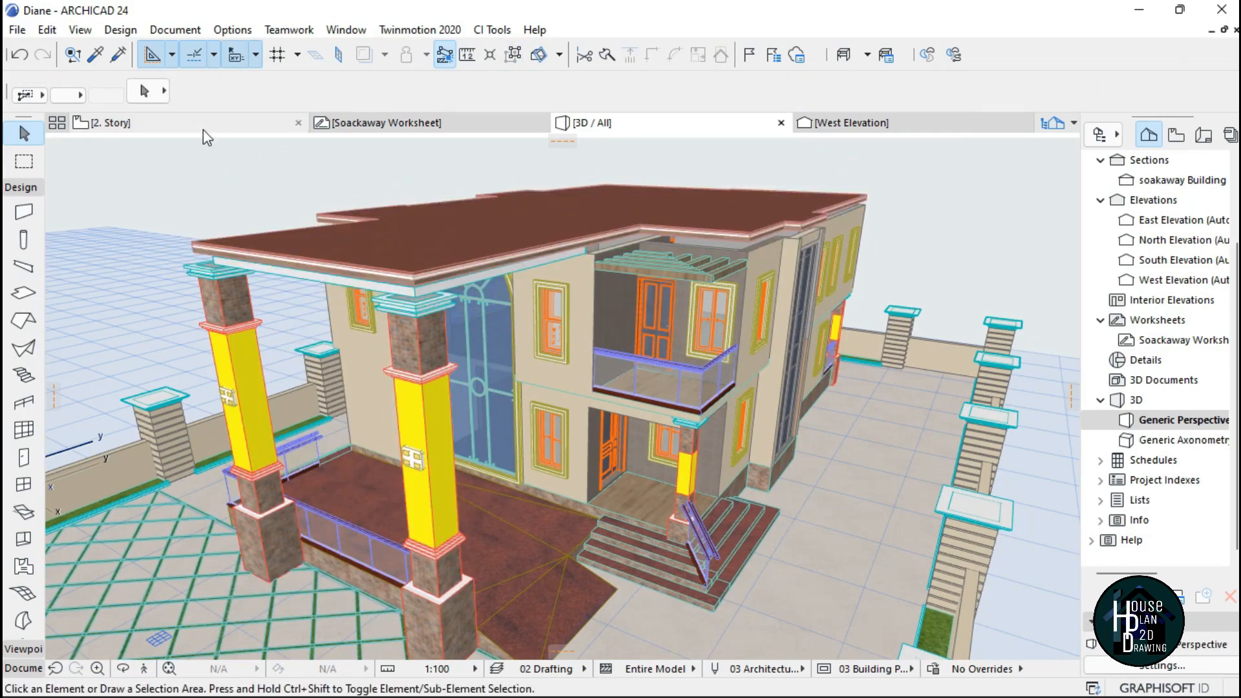
On the 1. Story plan, suspend grouping and split the 4,132 room's upper wall by inserting a node at the adjoining exterior wall's outer corner.
left_click(203, 129)
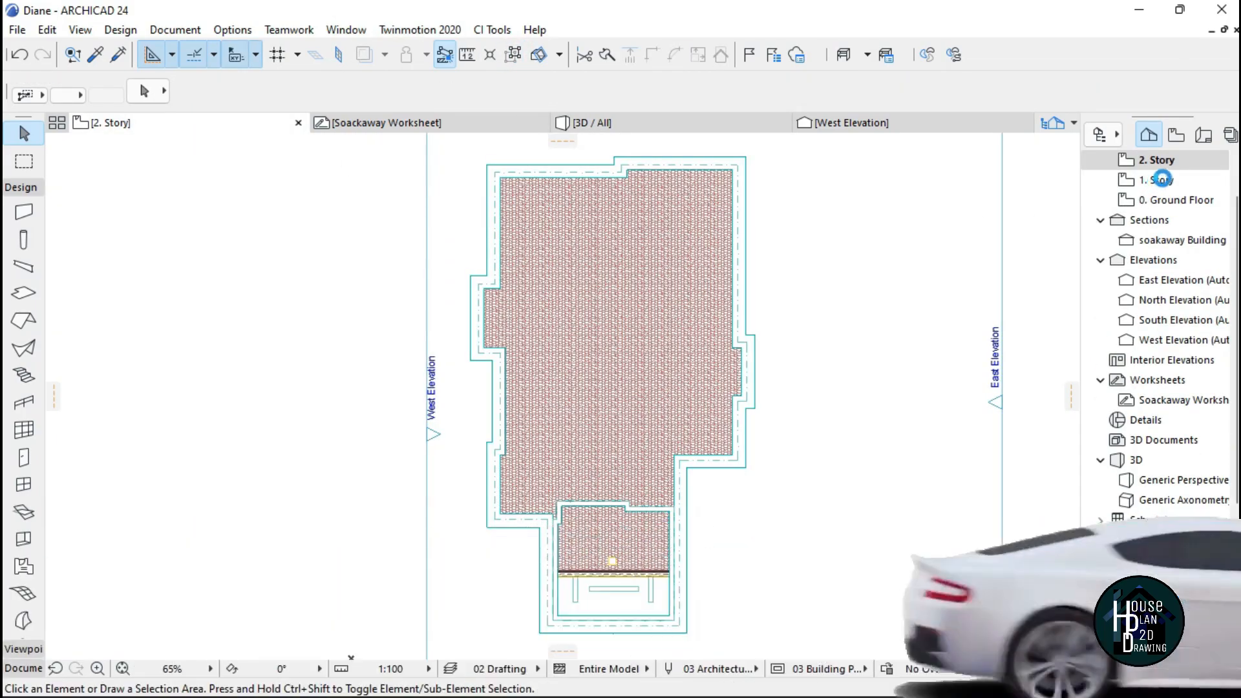
double_click(1162, 180)
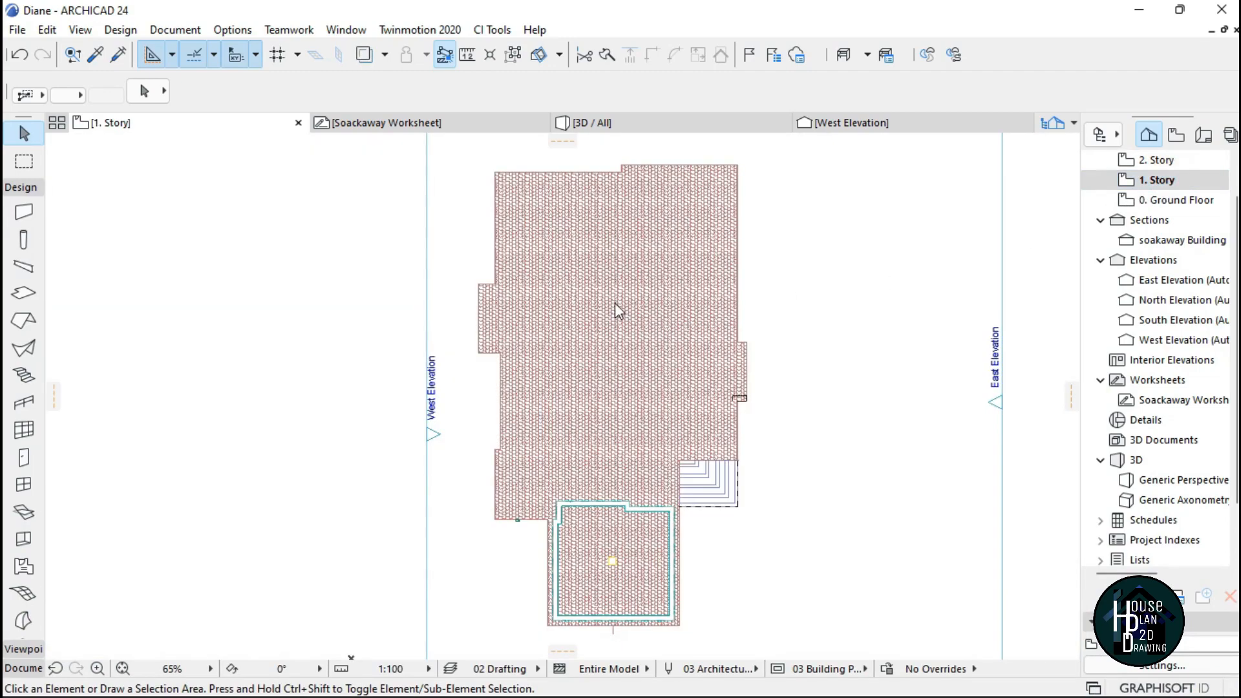
scroll(564, 234, "up", 8)
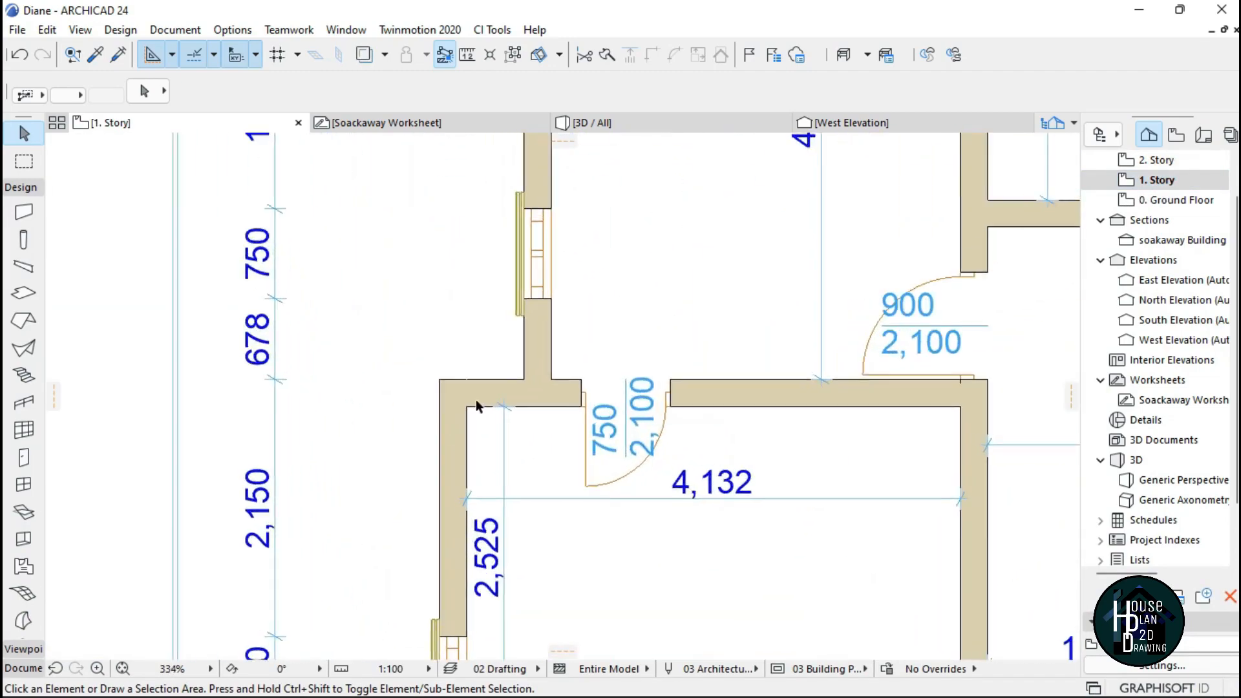
scroll(479, 397, "up", 3)
left_click(482, 396)
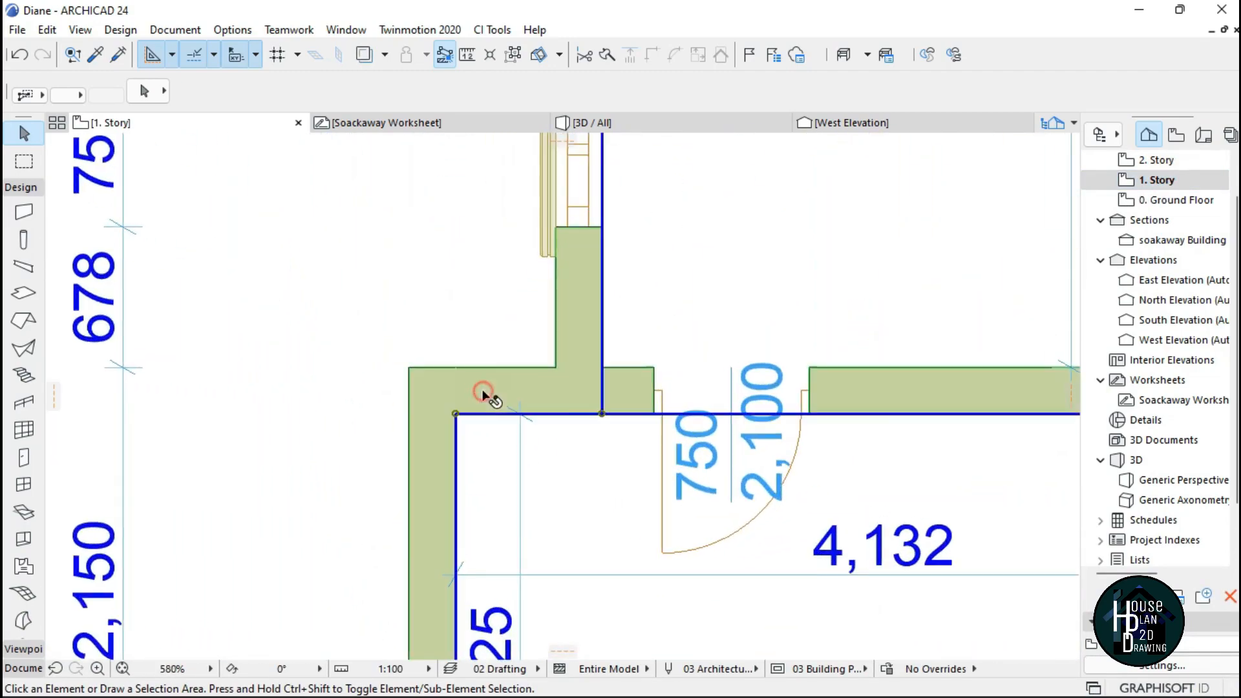
left_click(515, 415)
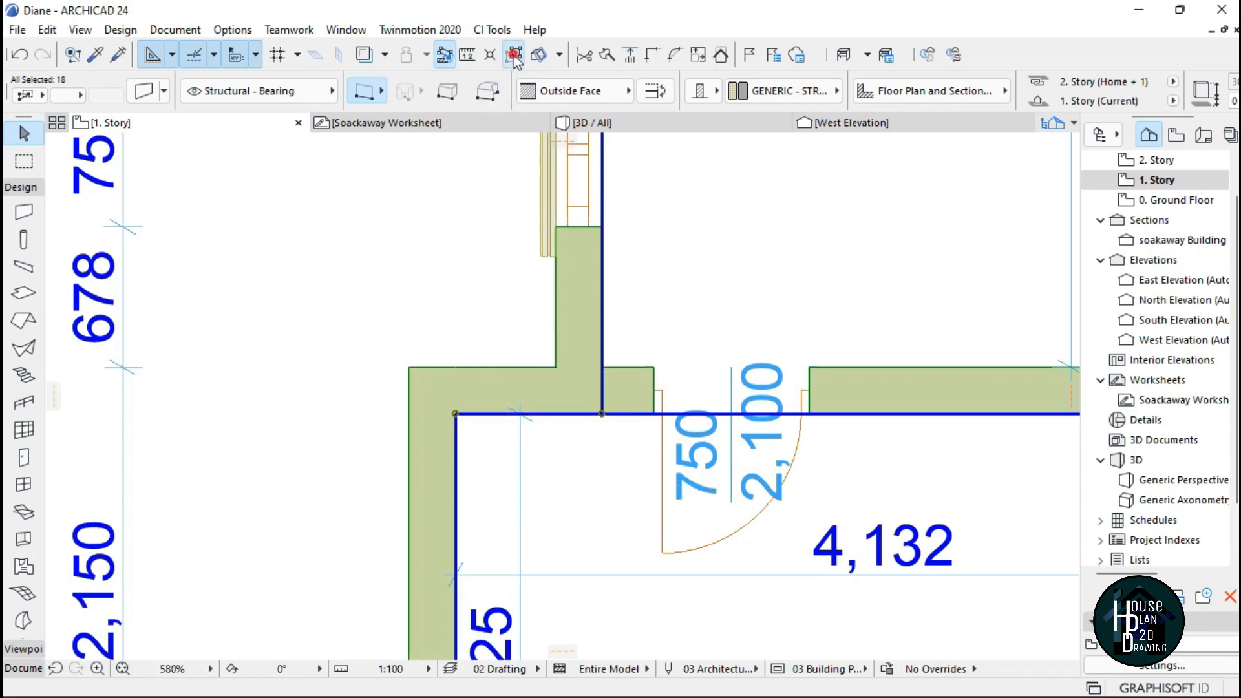
key("Escape")
left_click(490, 389)
left_click(496, 414)
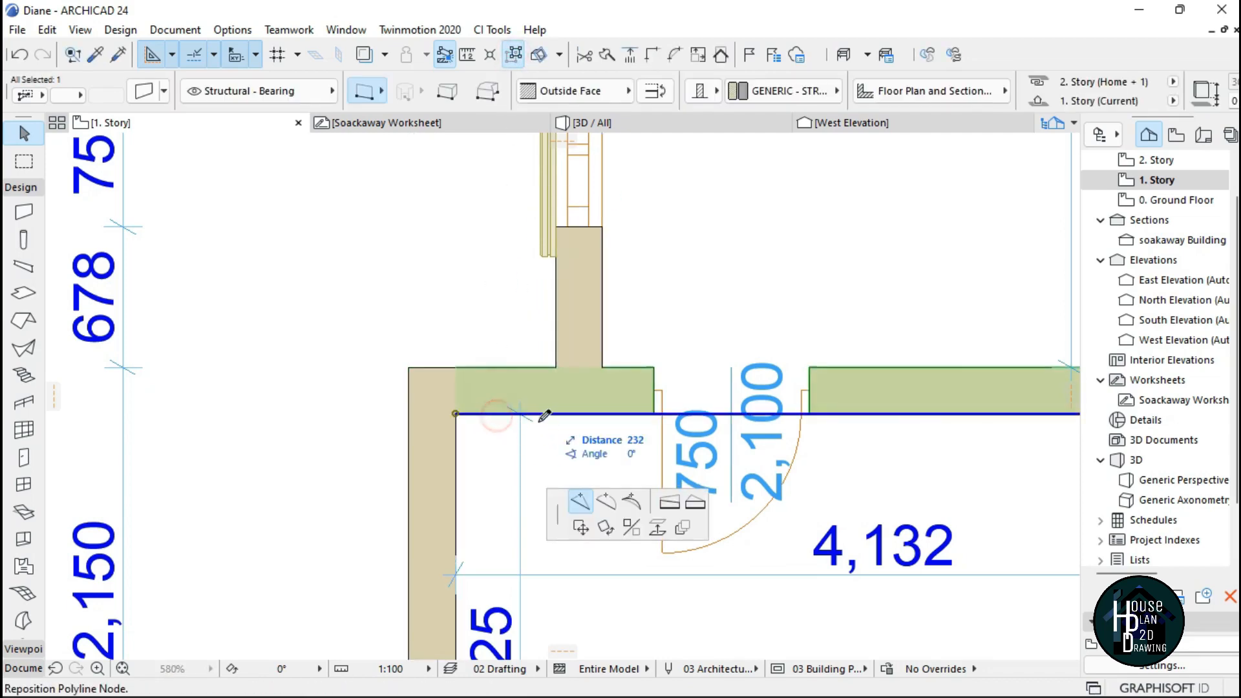
left_click(557, 367)
Examine the other exterior wall corners of the 1. Story plan, starting with the short 707 wall on the west side.
scroll(546, 437, "down", 5)
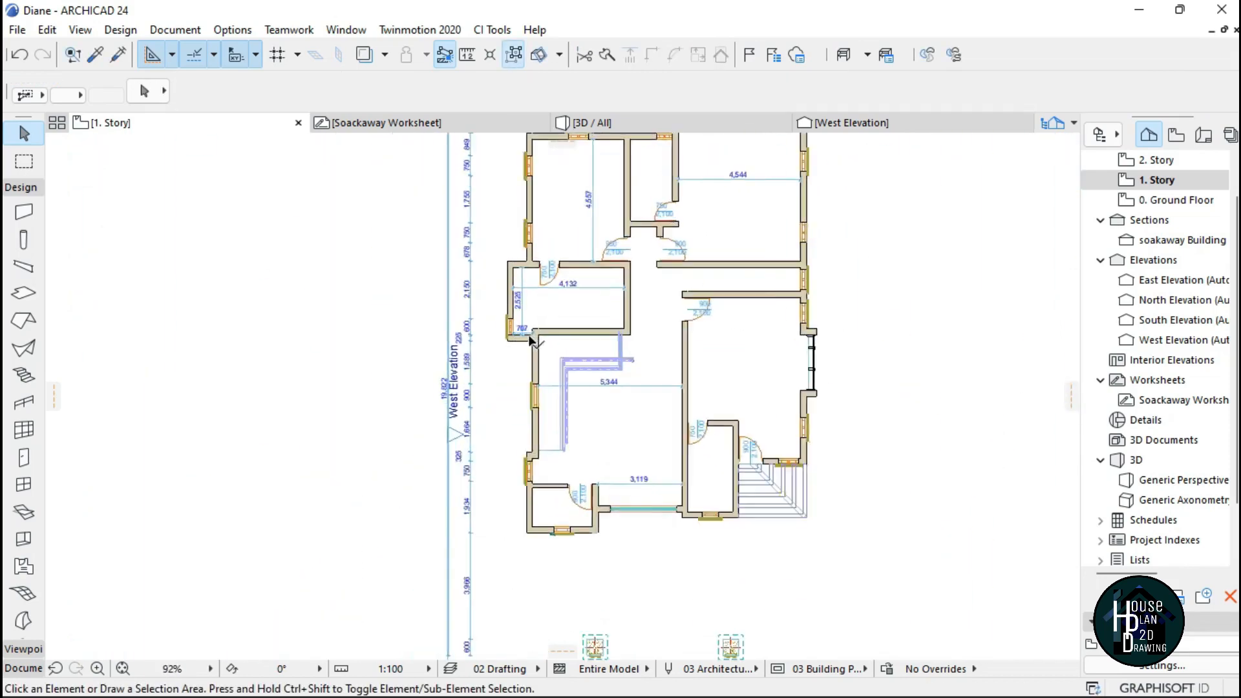
scroll(511, 369, "up", 6)
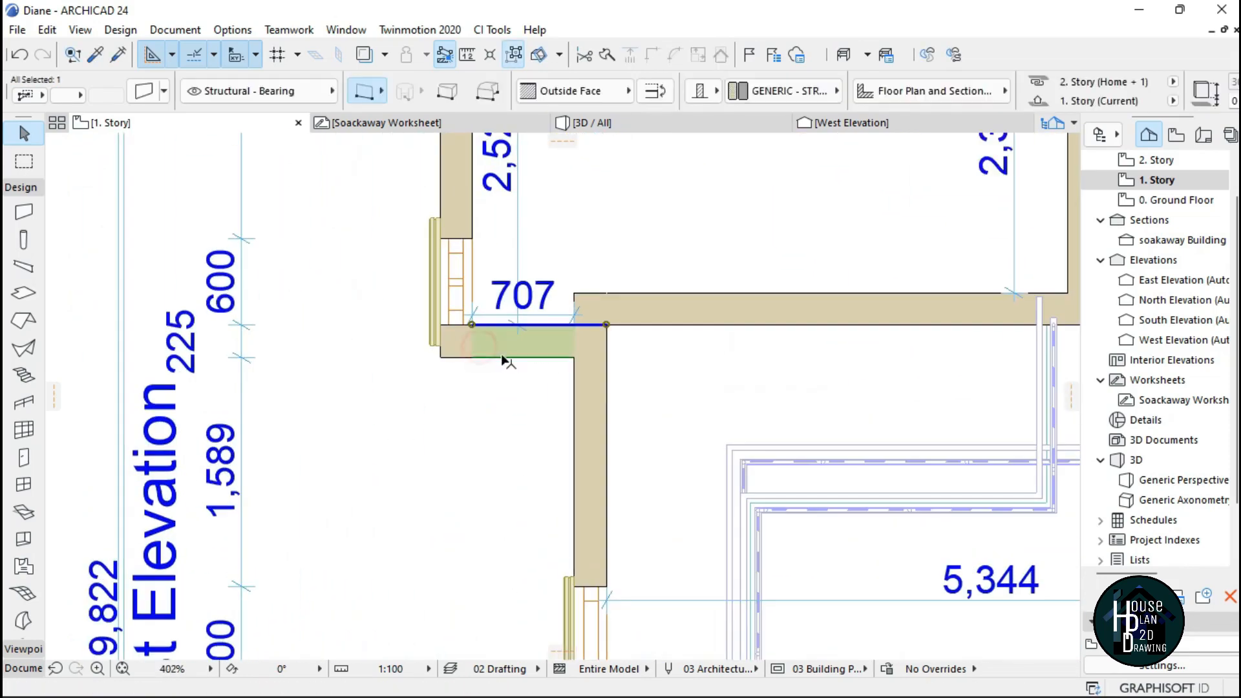
scroll(503, 349, "down", 3)
scroll(519, 292, "down", 4)
scroll(539, 413, "up", 5)
scroll(539, 412, "down", 6)
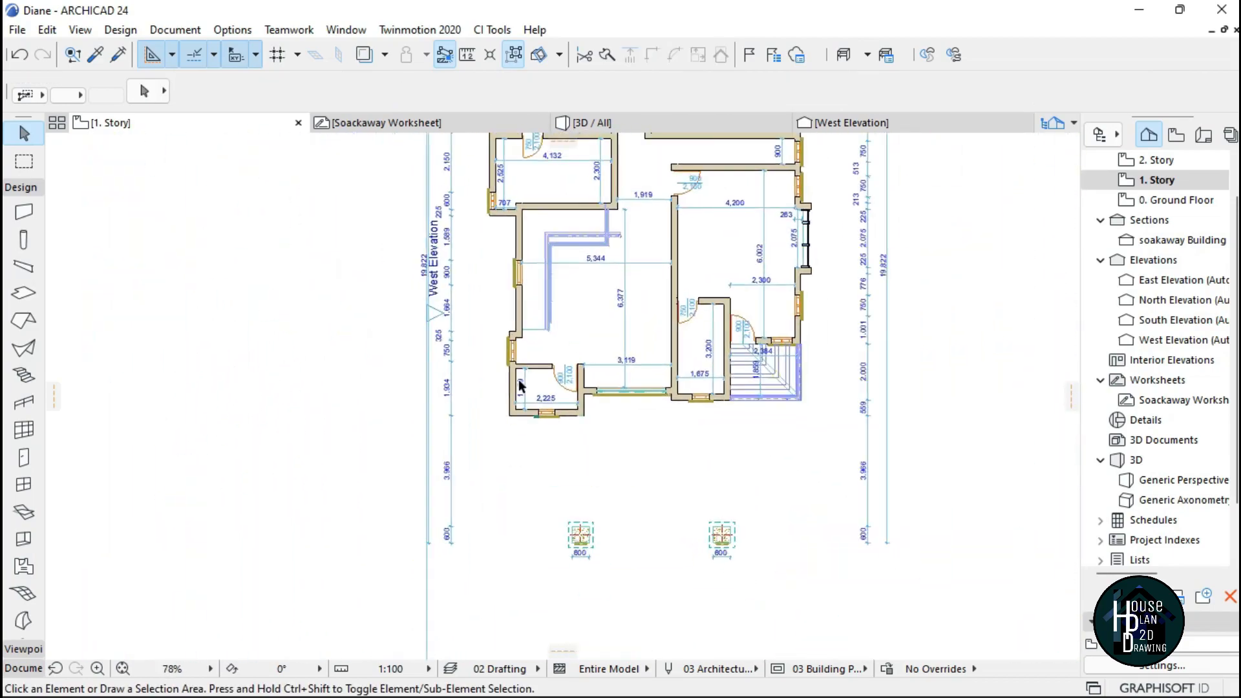
scroll(731, 390, "up", 4)
scroll(734, 394, "down", 4)
scroll(752, 452, "up", 2)
scroll(774, 248, "down", 3)
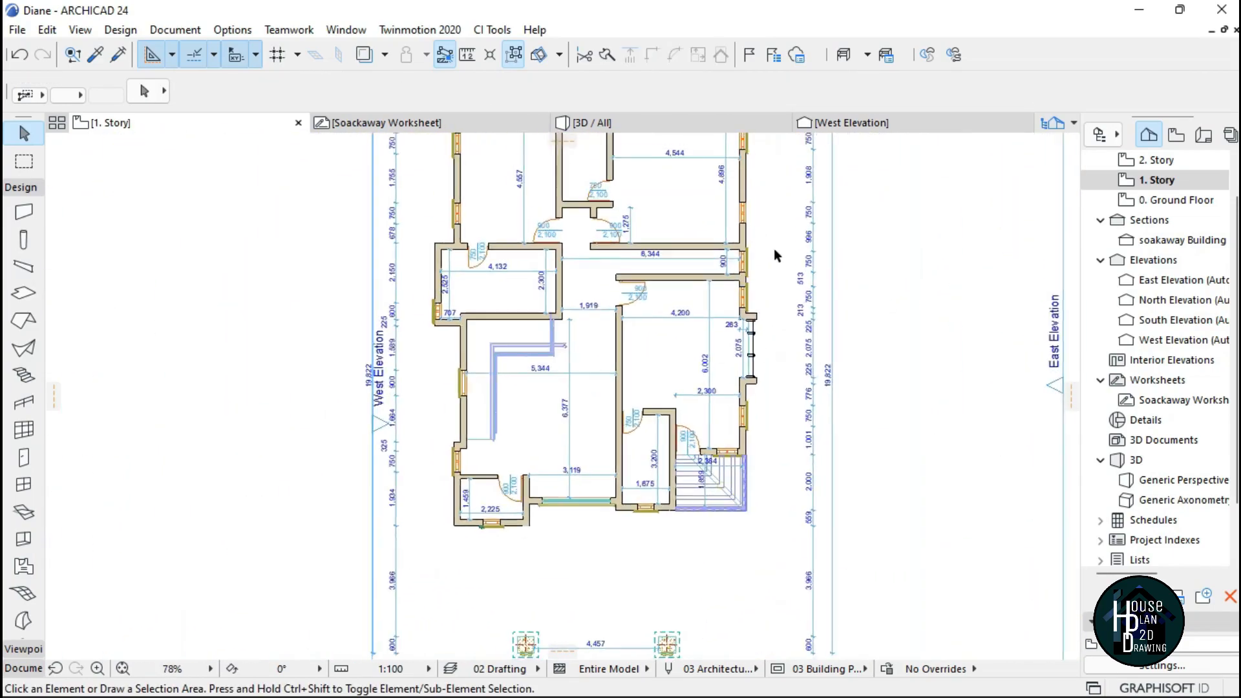
Split the wall between the 1,575 and 4,544 rooms by inserting a node level with the adjoining rear wall's outer face.
scroll(713, 373, "up", 4)
scroll(714, 373, "down", 2)
scroll(557, 228, "up", 3)
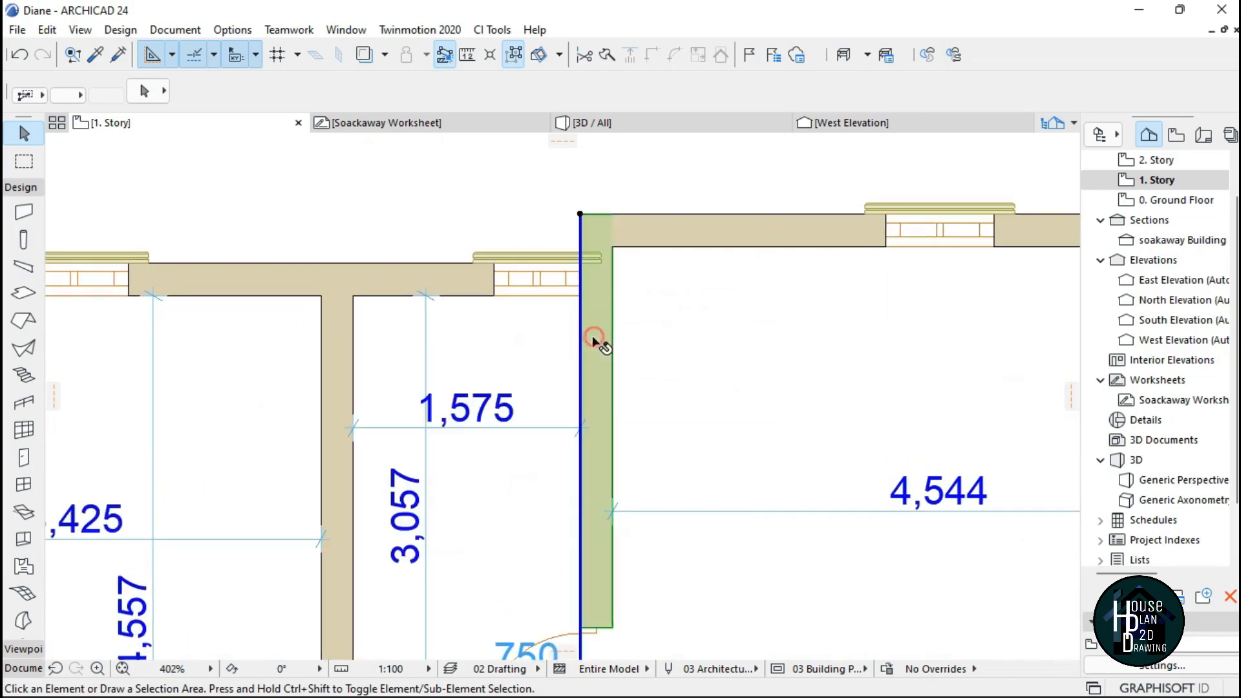
left_click(585, 336)
left_click(584, 327)
scroll(587, 246, "up", 3)
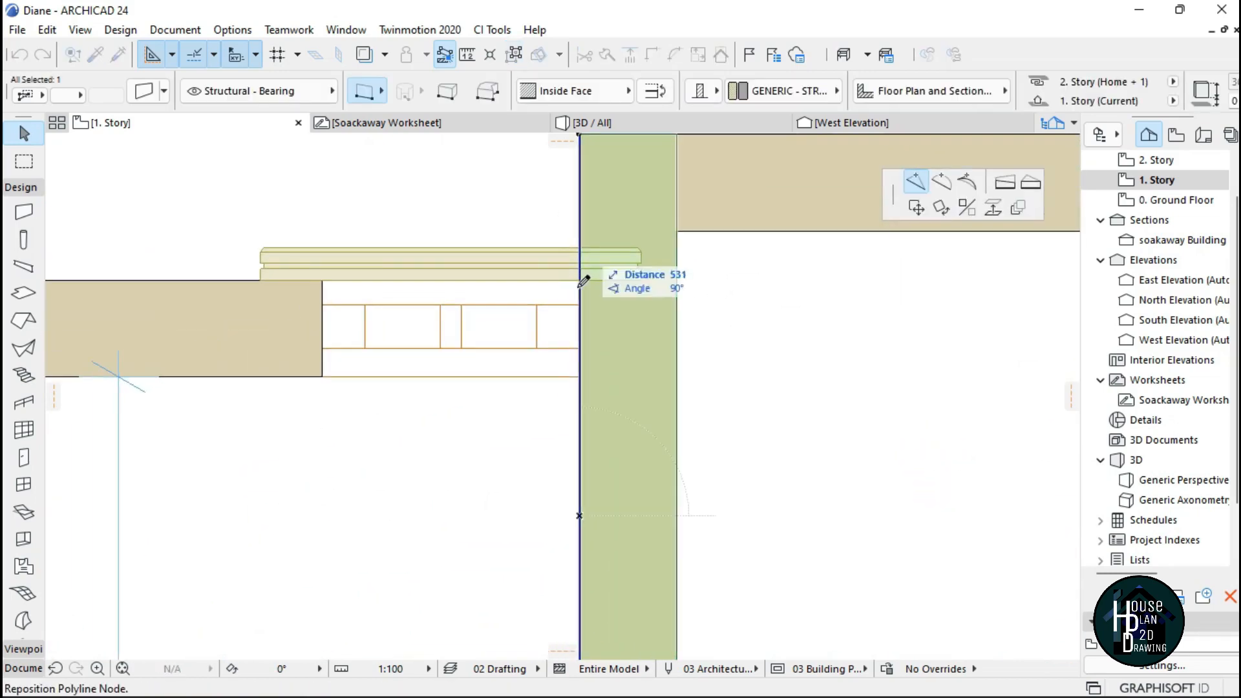
key("Escape")
key("Escape")
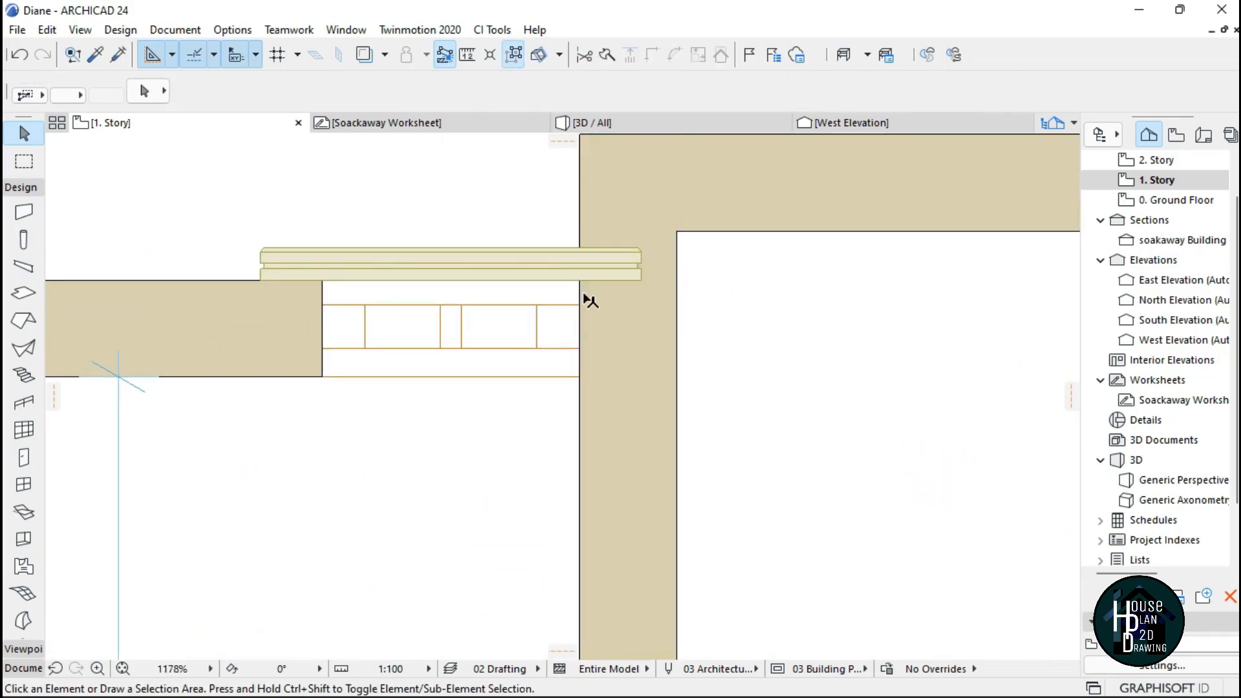
Check the whole 1. Story plan for exterior walls that run on into the interior.
scroll(754, 269, "down", 5)
scroll(596, 331, "down", 5)
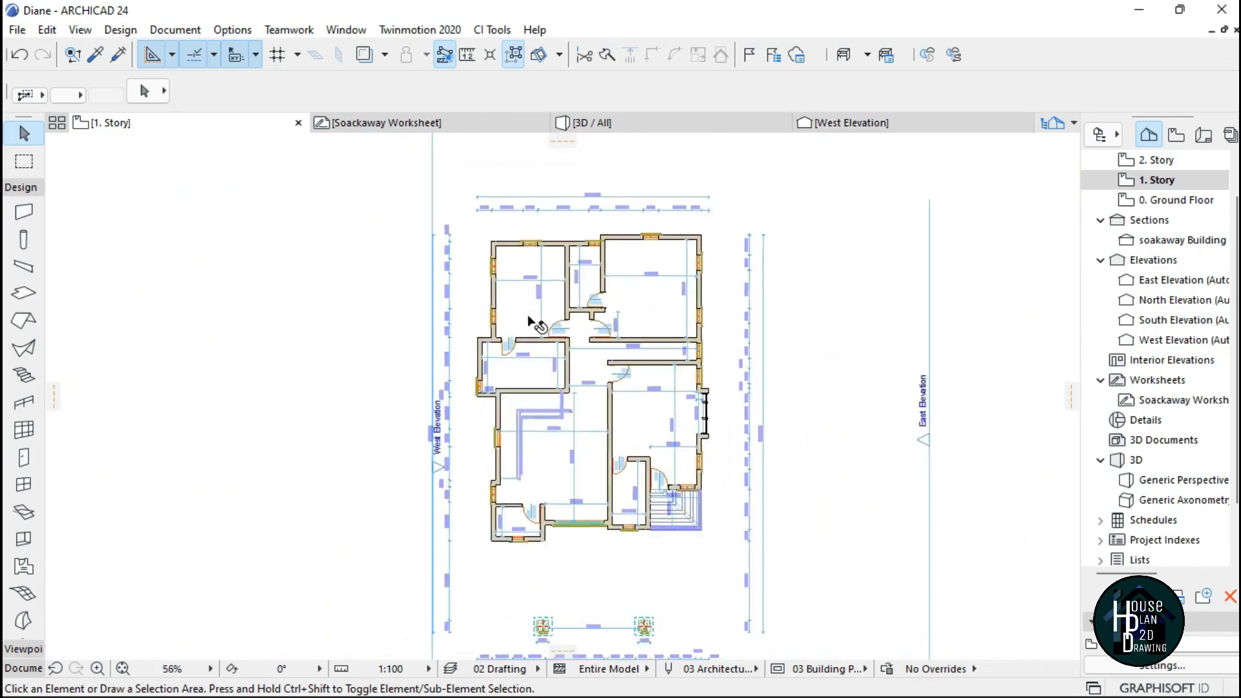
scroll(479, 339, "up", 6)
scroll(478, 339, "down", 7)
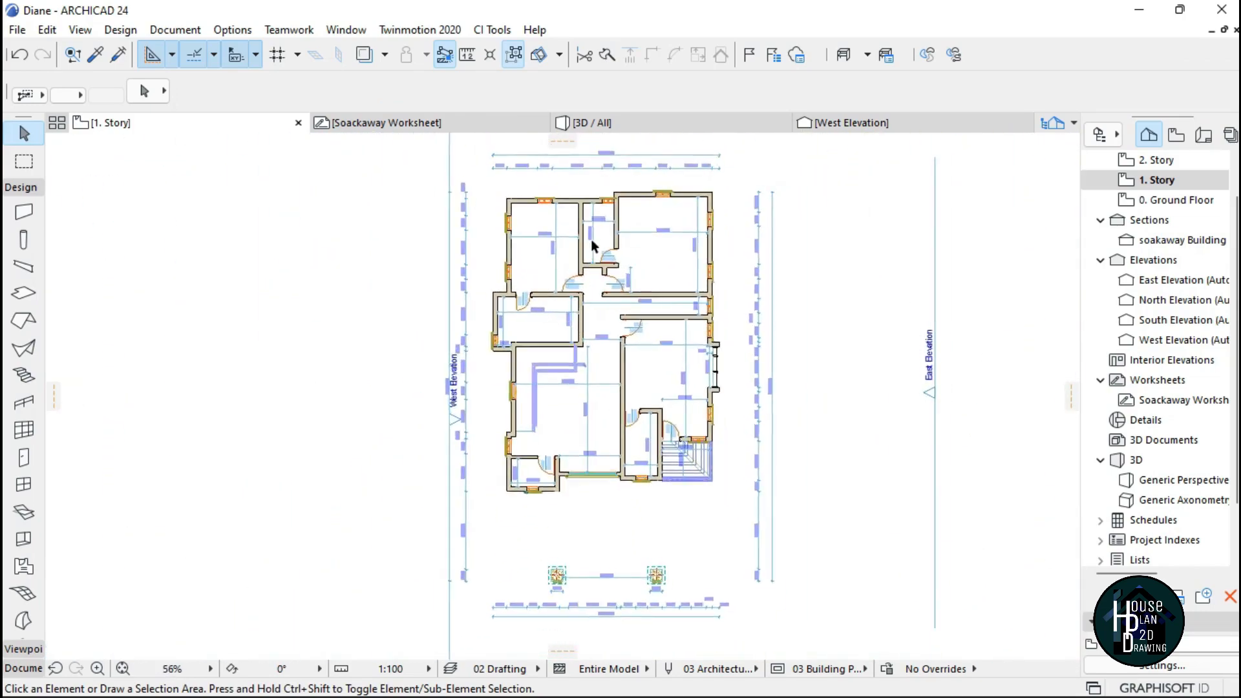
scroll(591, 239, "up", 2)
scroll(574, 331, "down", 2)
scroll(584, 271, "up", 2)
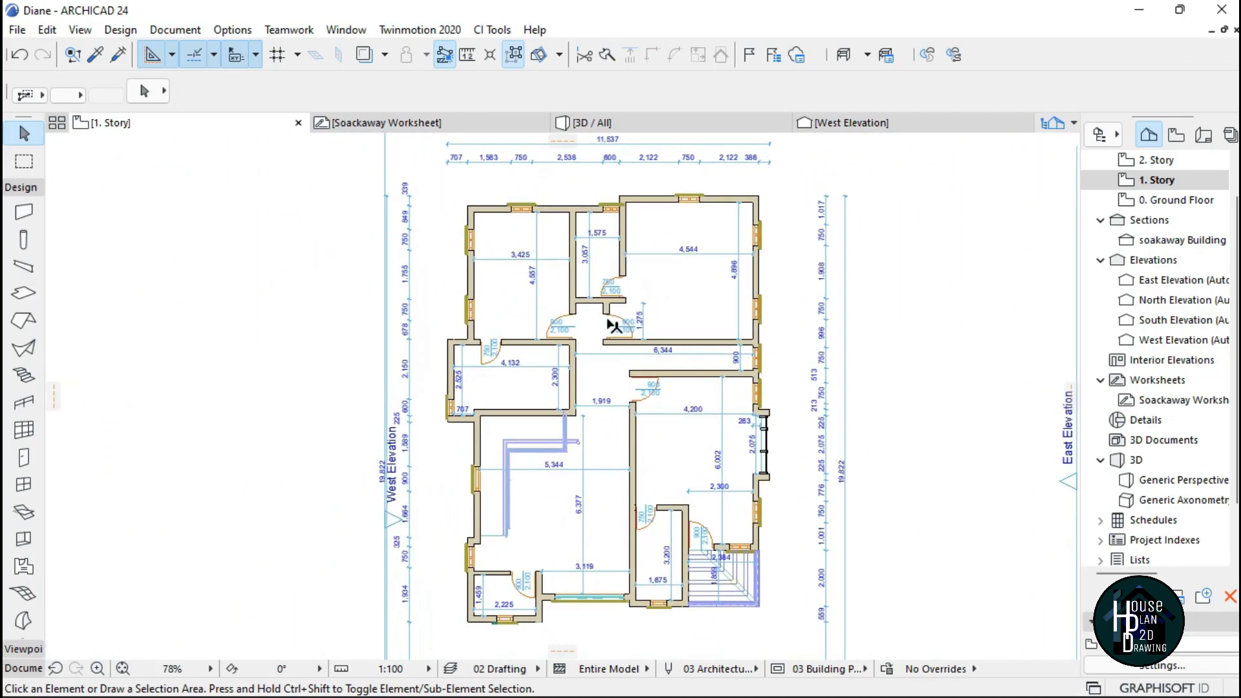
Select the two rear exterior walls together with the short return between them and the long upper east wall.
scroll(494, 223, "up", 4)
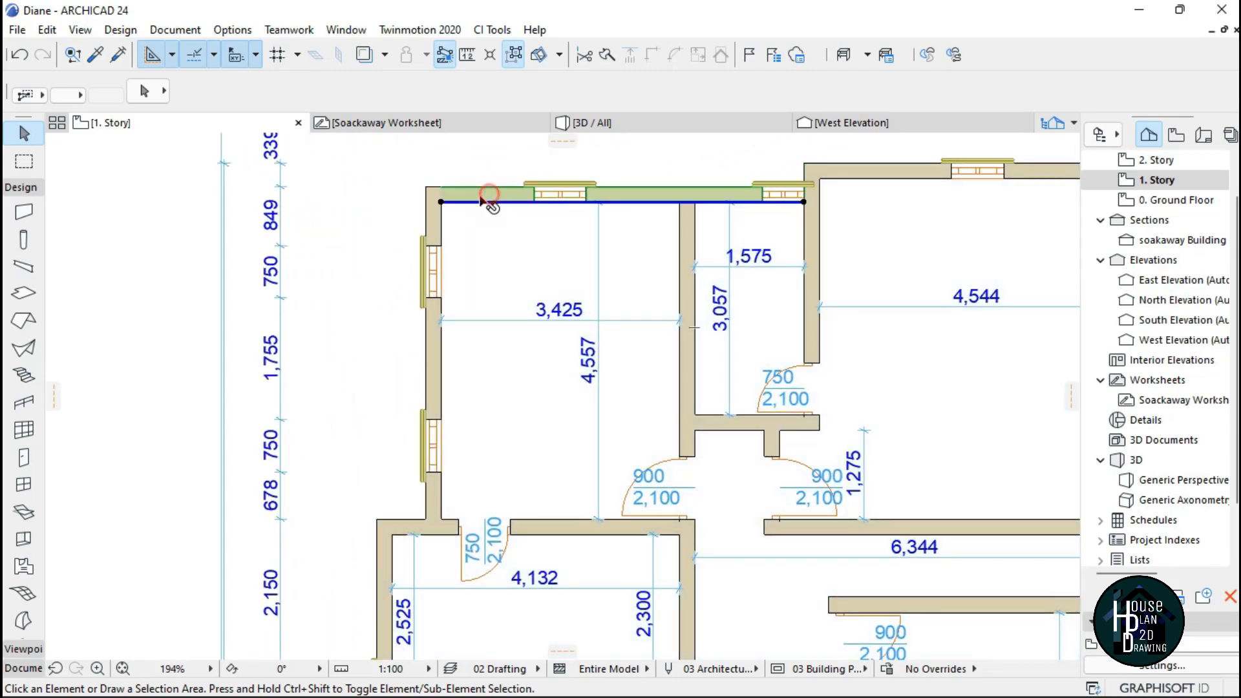
left_click(482, 201)
scroll(482, 202, "down", 3)
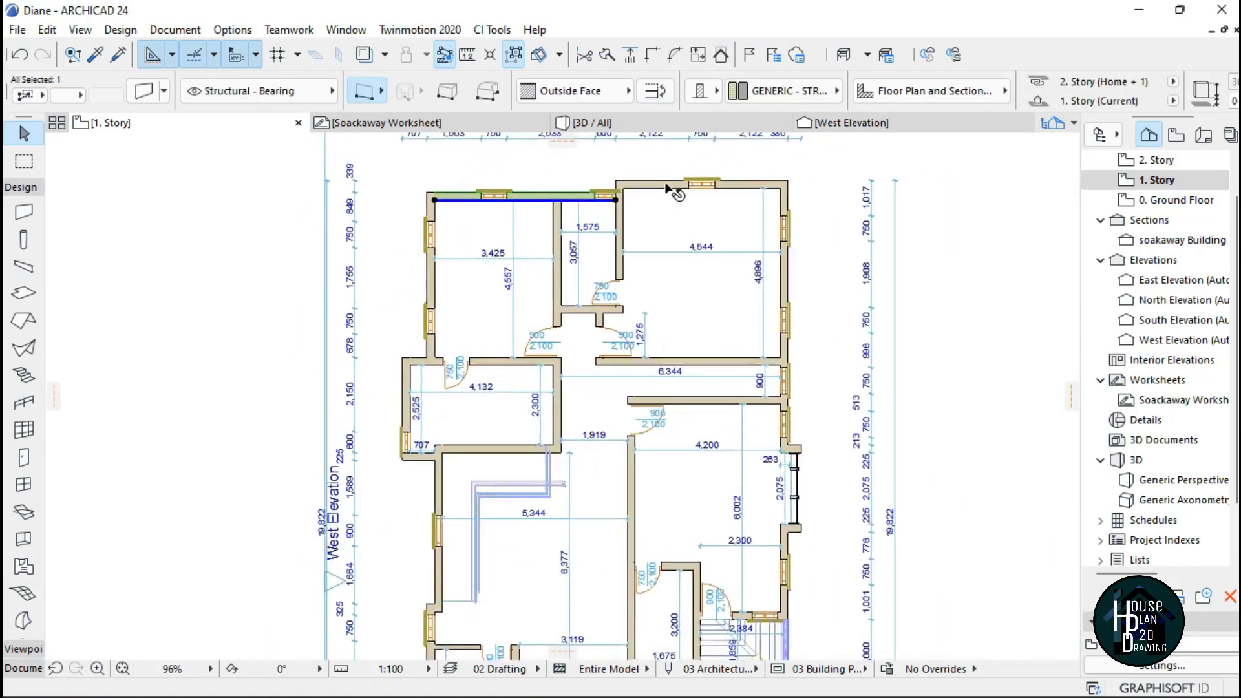
scroll(585, 181, "up", 6)
left_click(624, 200, "shift")
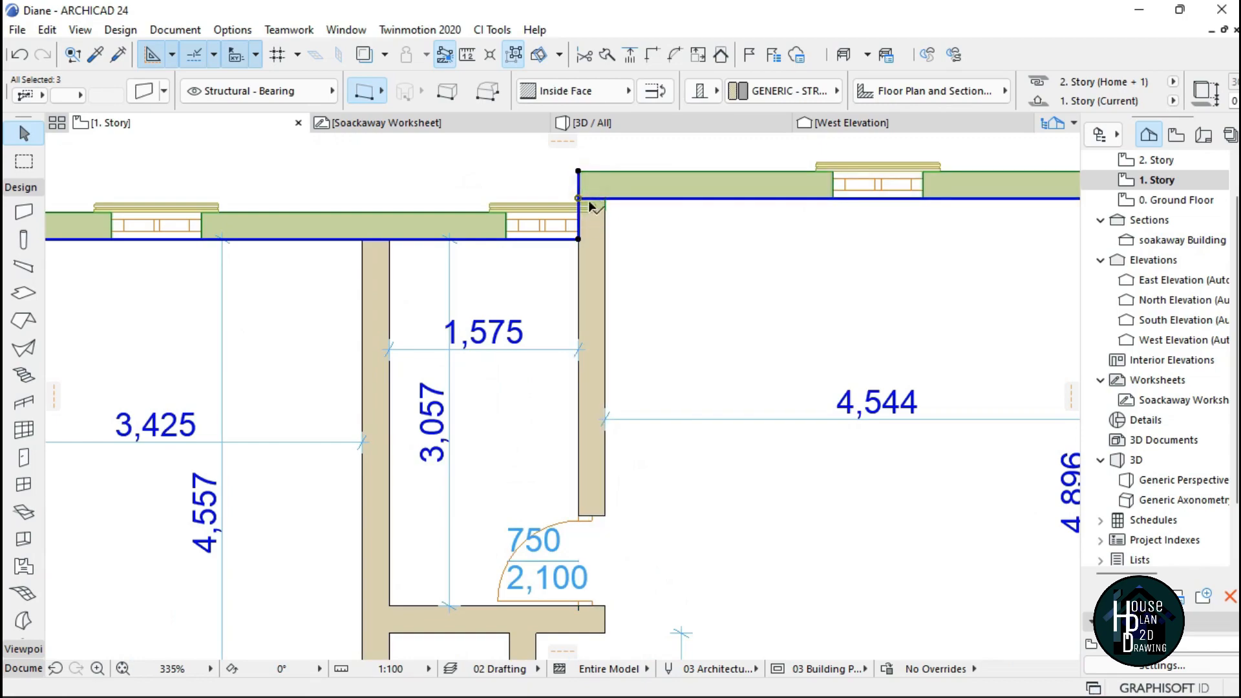
scroll(589, 207, "down", 3)
scroll(517, 200, "up", 7)
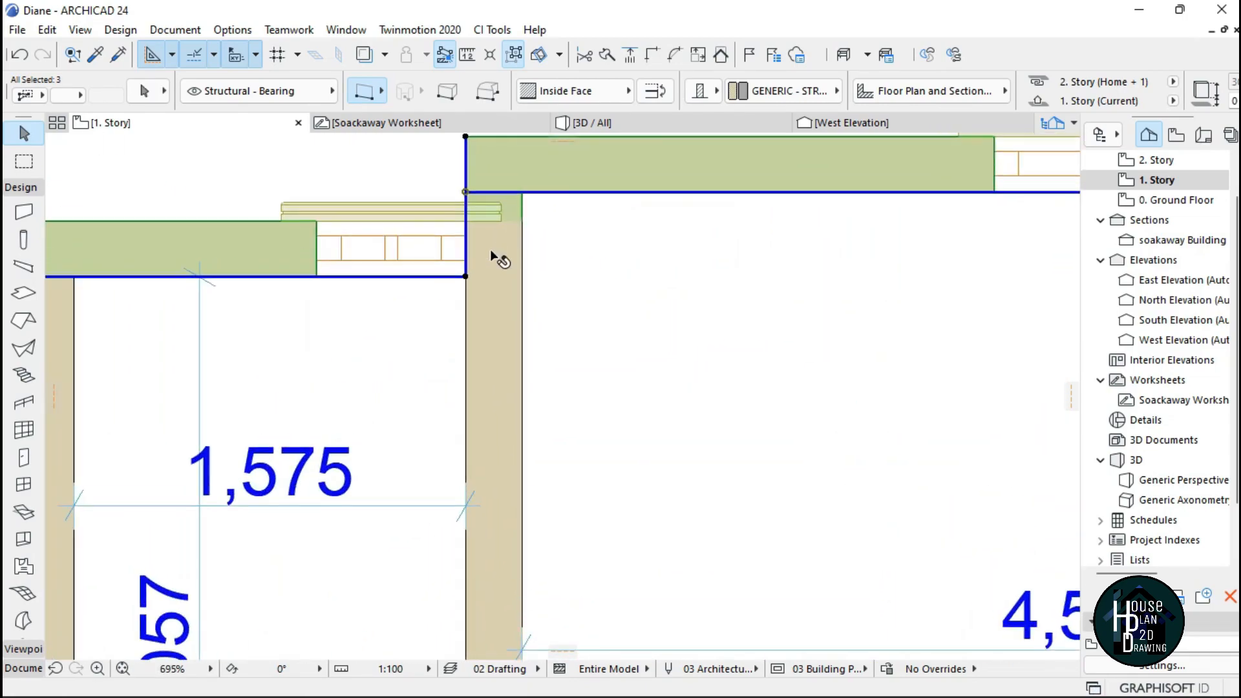
left_click(493, 255, "shift")
scroll(654, 233, "down", 5)
scroll(632, 194, "up", 2)
scroll(678, 339, "down", 5)
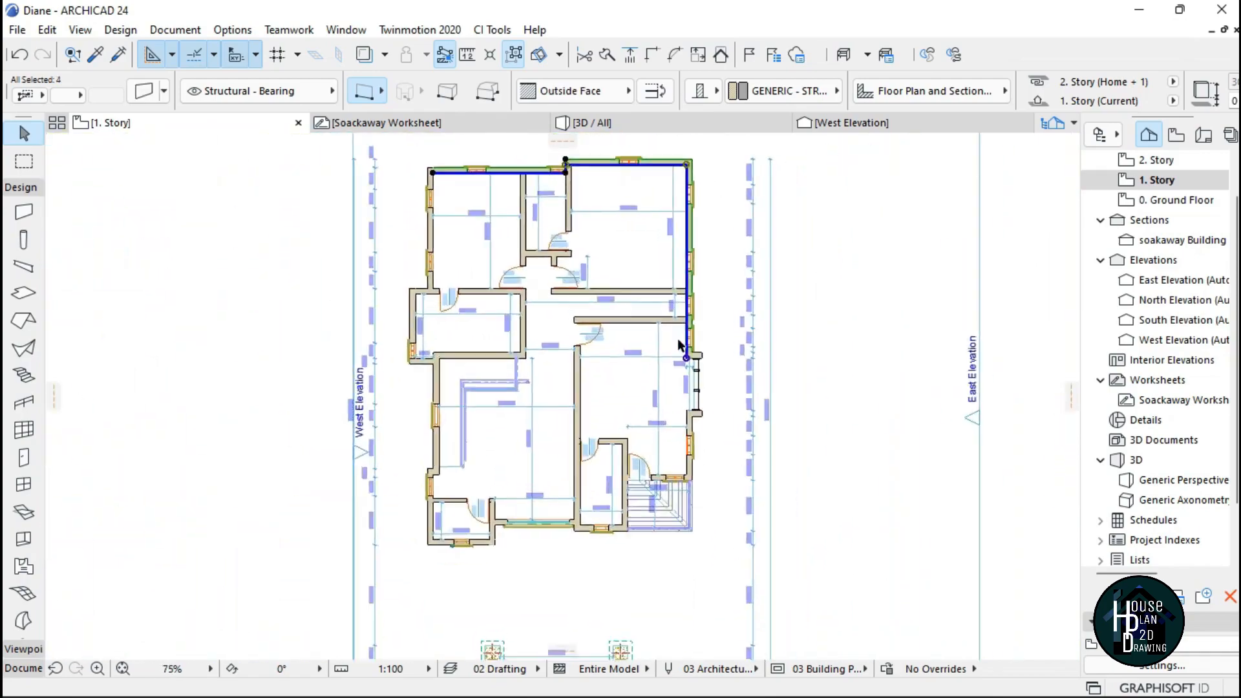
Extend the selection with the east bay's short walls and the lower east wall, continuing around the perimeter to the upper west wall.
scroll(677, 339, "up", 6)
left_click(587, 573, "shift")
scroll(587, 573, "down", 6)
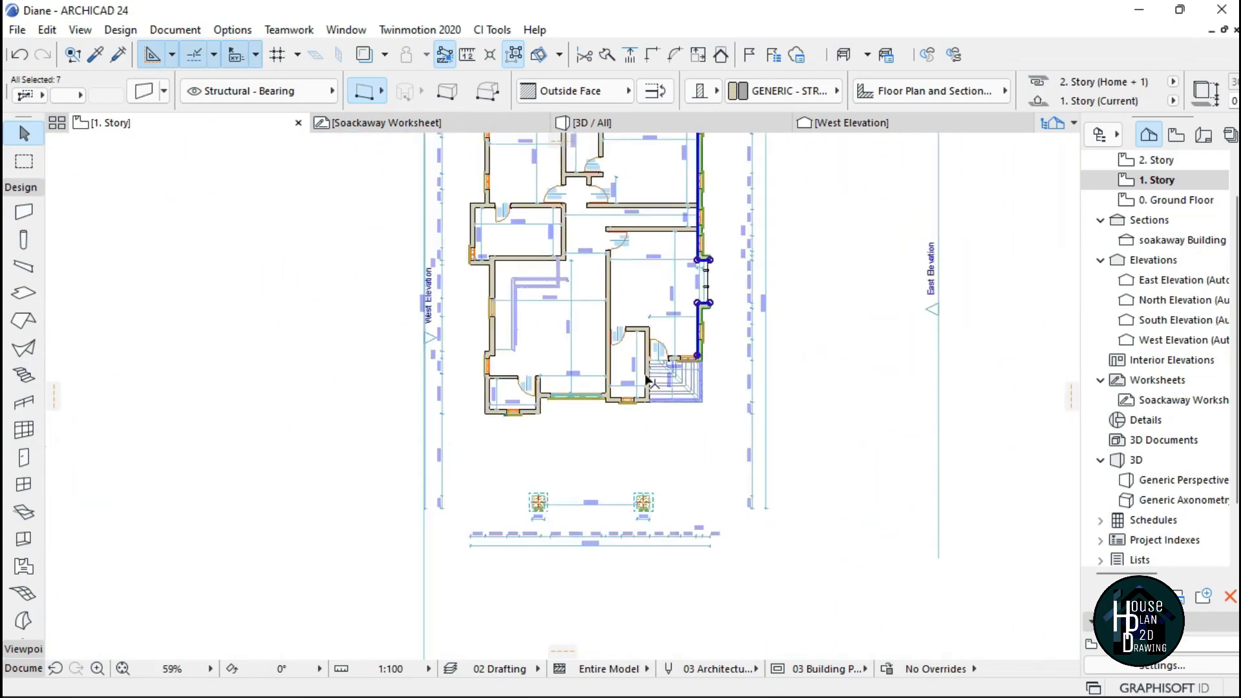
scroll(659, 375, "up", 7)
left_click(719, 272, "shift")
scroll(590, 362, "down", 7)
scroll(543, 207, "up", 5)
left_click(579, 186, "shift")
left_click(542, 207, "shift")
Add the west bay's two short return walls, its outer wall and the lower west exterior wall to the selection.
scroll(538, 205, "down", 5)
scroll(543, 352, "up", 7)
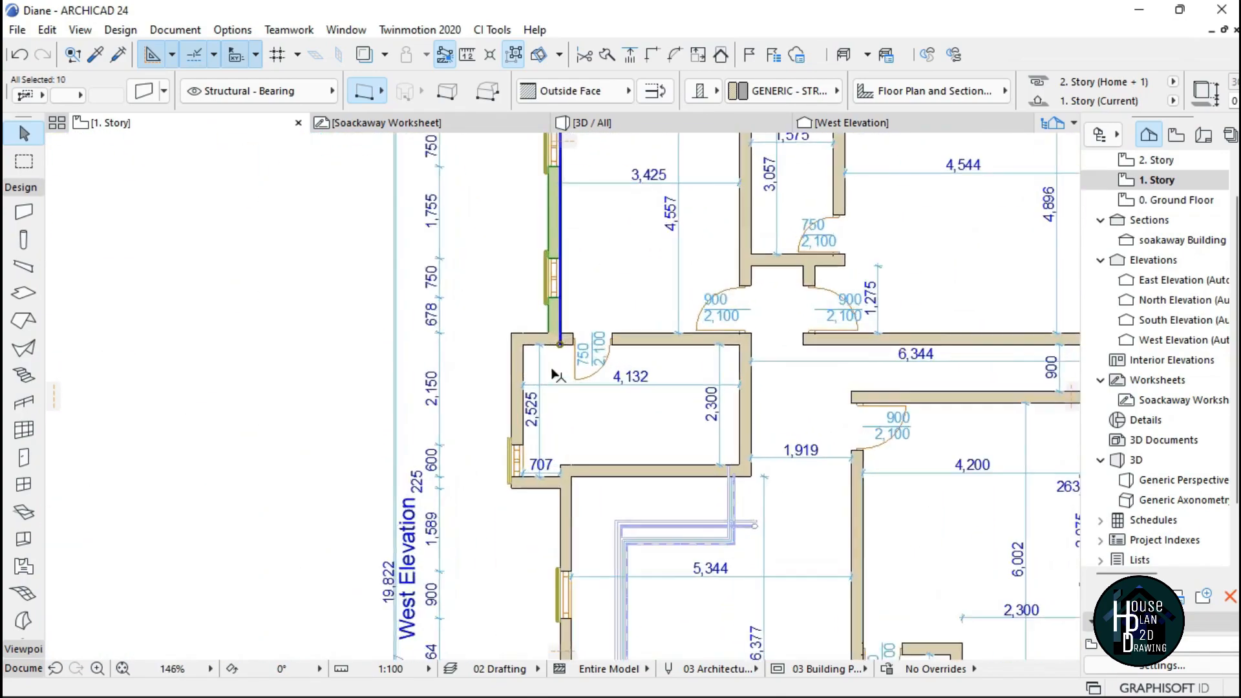
left_click(524, 290, "shift")
left_click(457, 381, "shift")
scroll(469, 323, "down", 7)
scroll(496, 324, "up", 7)
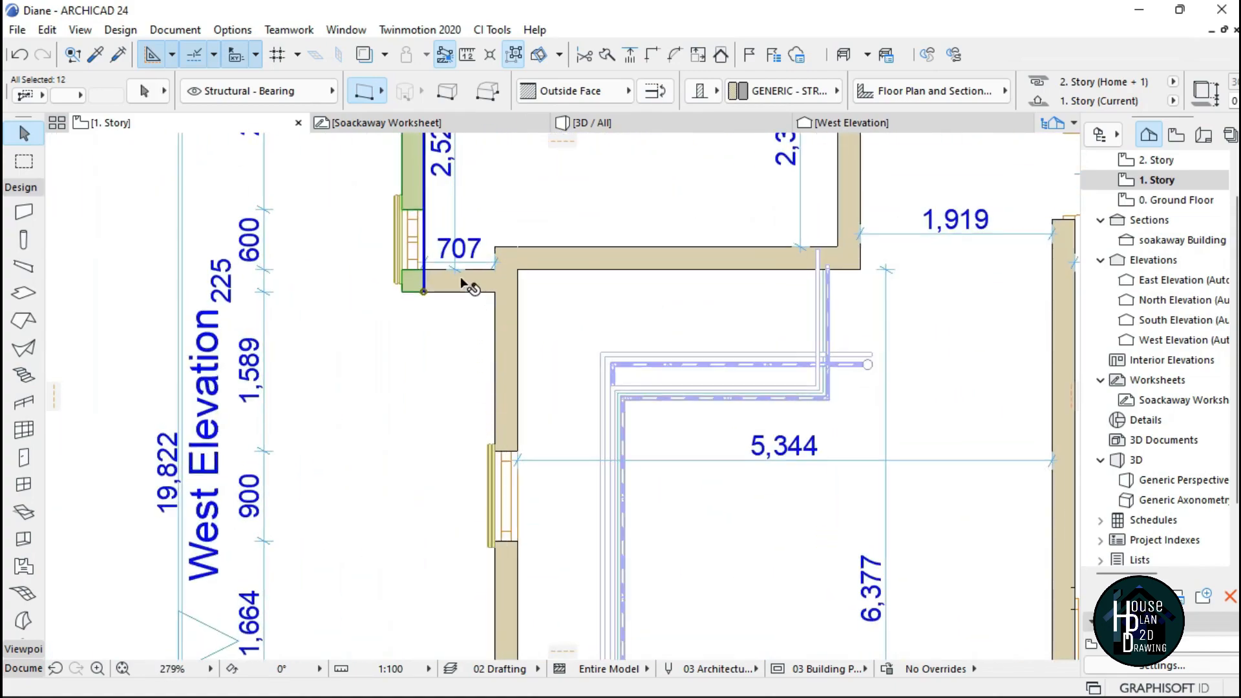
left_click(462, 279, "shift")
scroll(479, 275, "down", 4)
scroll(521, 409, "up", 4)
left_click(481, 262, "shift")
Extend the selection with the short return and west wall of the front-left room and its 2,225 front wall.
scroll(483, 265, "down", 7)
scroll(496, 362, "up", 5)
scroll(502, 321, "up", 5)
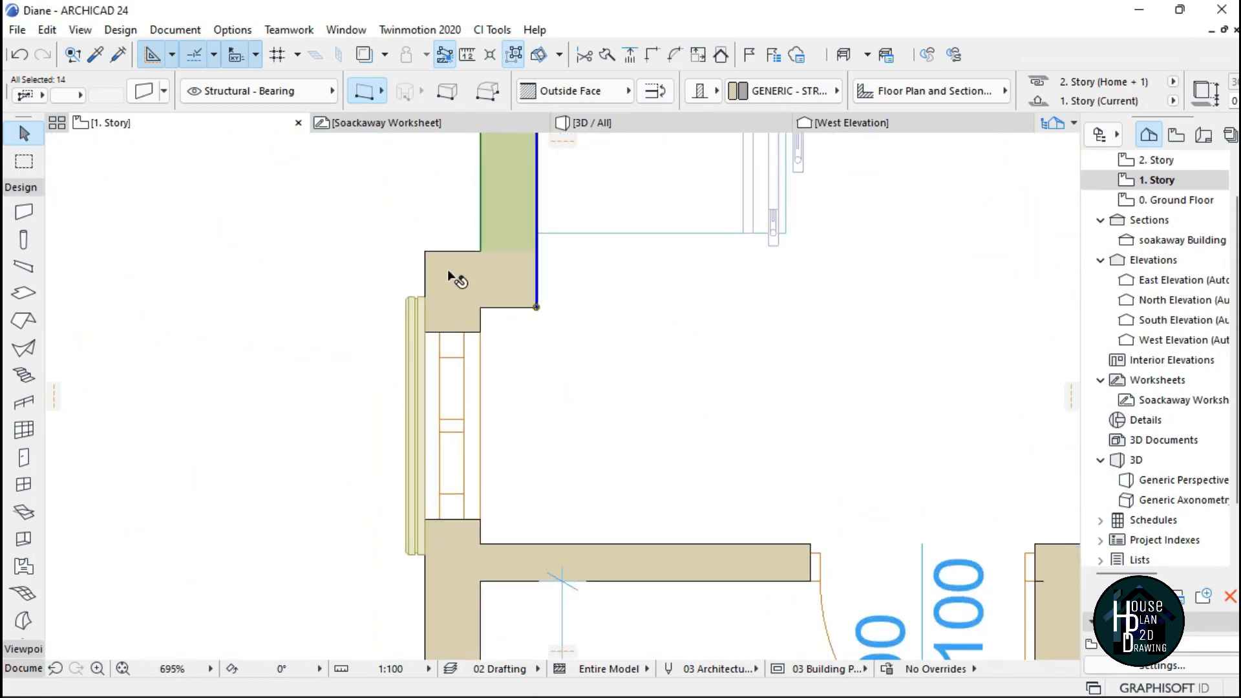
scroll(449, 277, "down", 5)
scroll(474, 259, "up", 8)
left_click(470, 247, "shift")
scroll(469, 245, "down", 8)
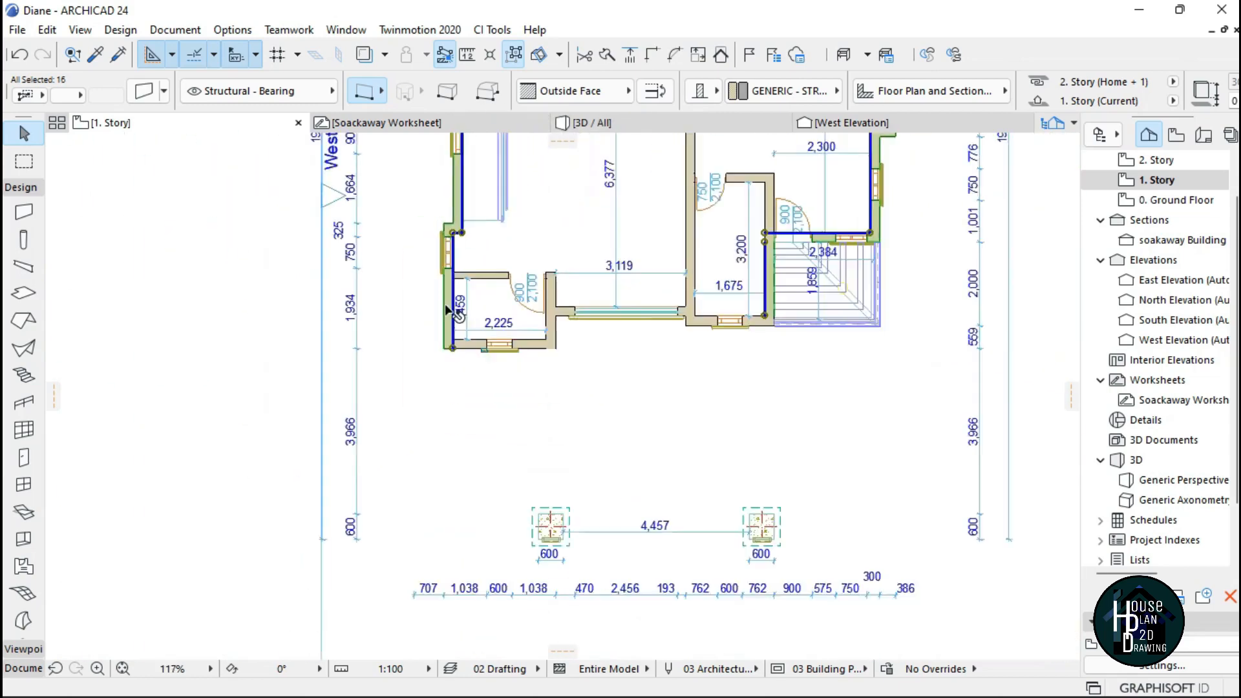
scroll(527, 362, "up", 5)
left_click(581, 299, "shift")
scroll(506, 285, "down", 8)
scroll(517, 592, "up", 3)
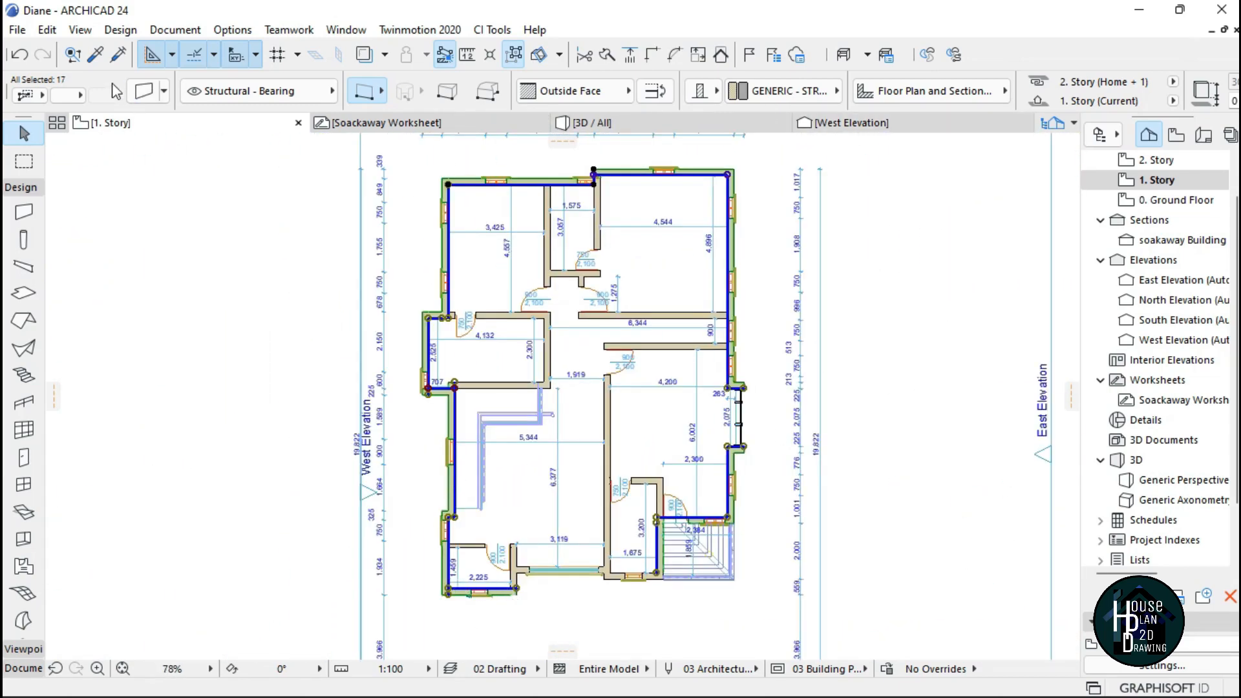
Set the selected exterior walls' top offset to 800 above 2. Story and clear the selection.
key("ctrl+t")
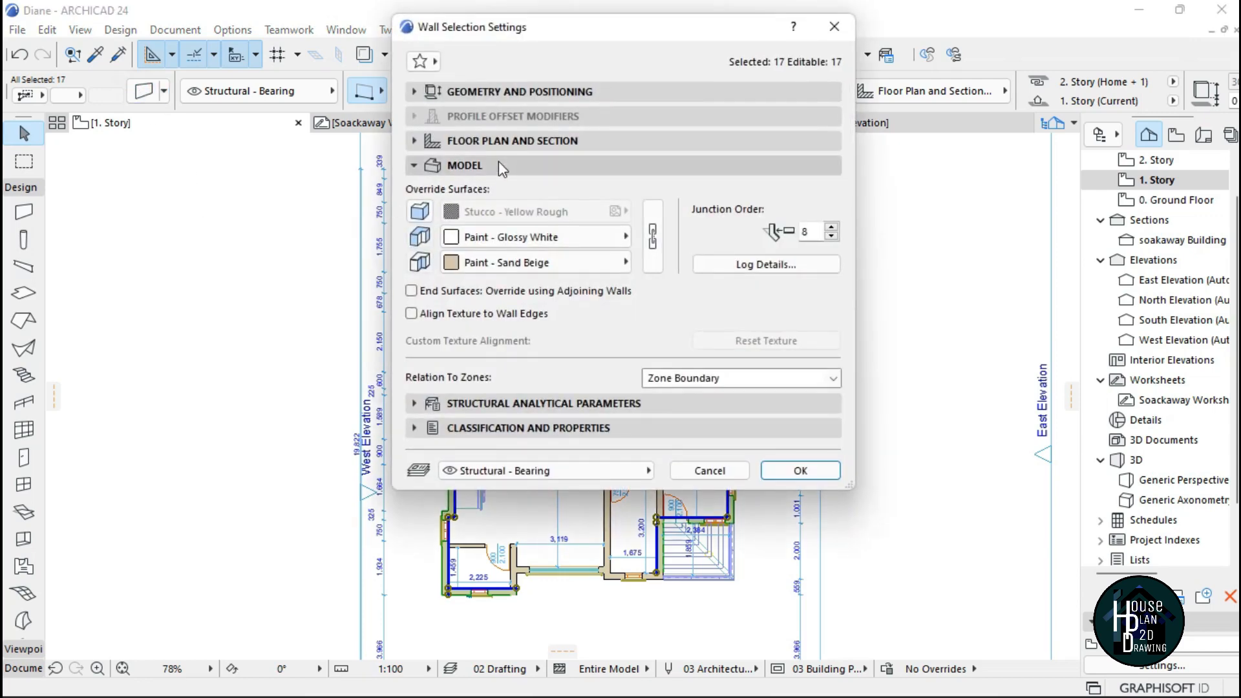
left_click(500, 92)
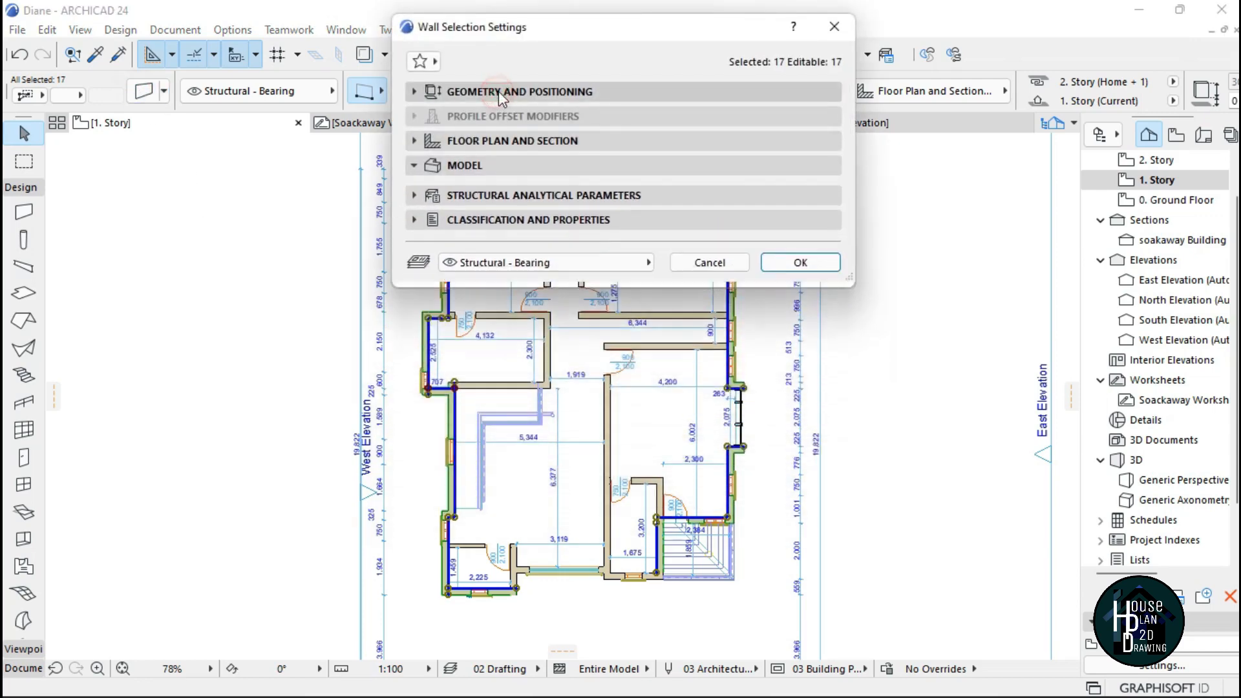
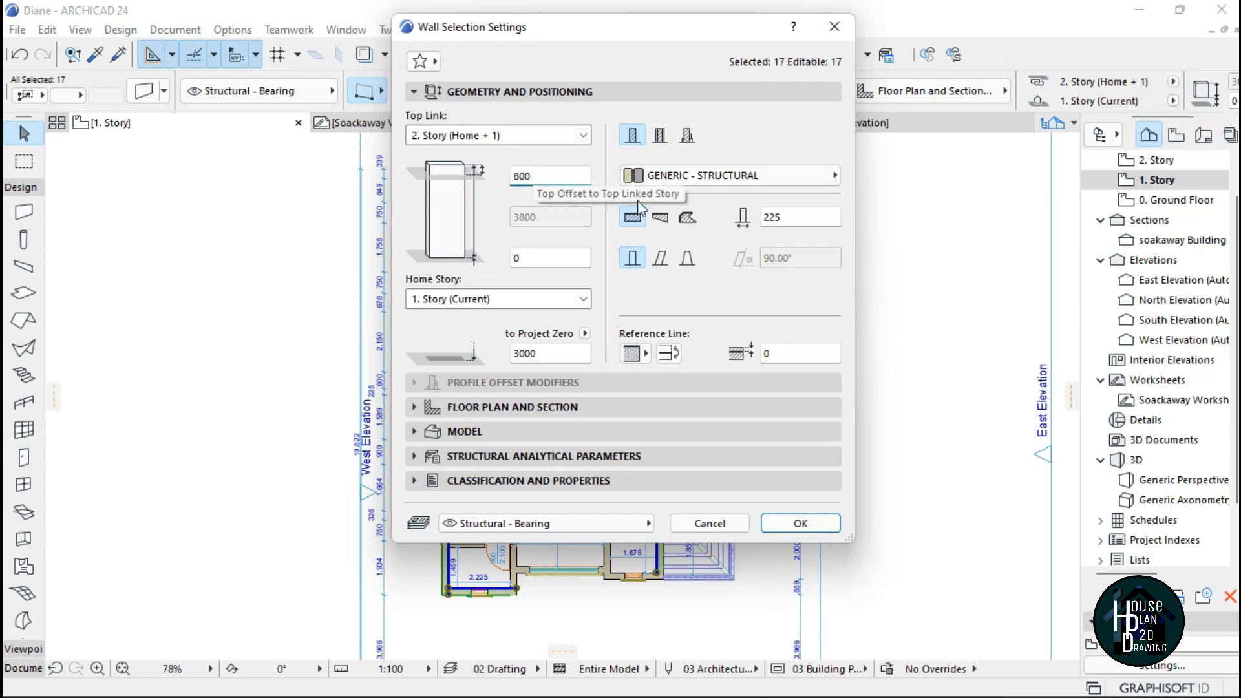
left_click(796, 527)
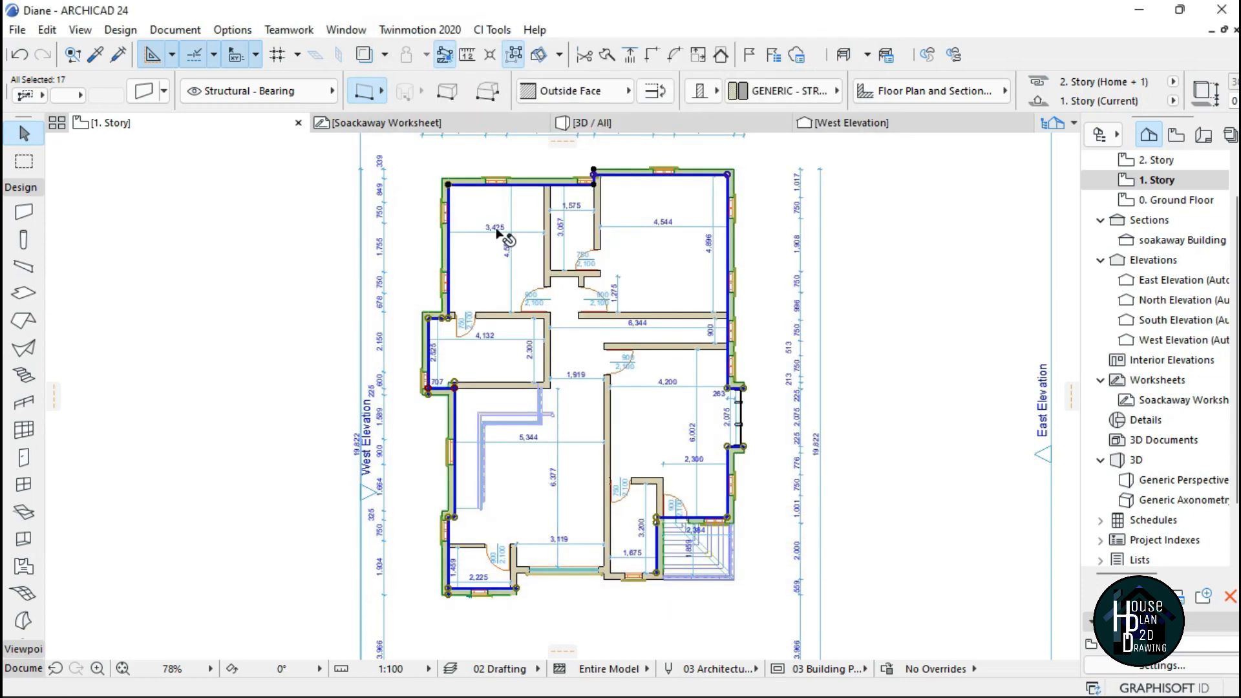
key("Escape")
In the 3D view, offset the tiled roof's outline inward by about 226 mm to the inner face of the parapet walls.
left_click(640, 122)
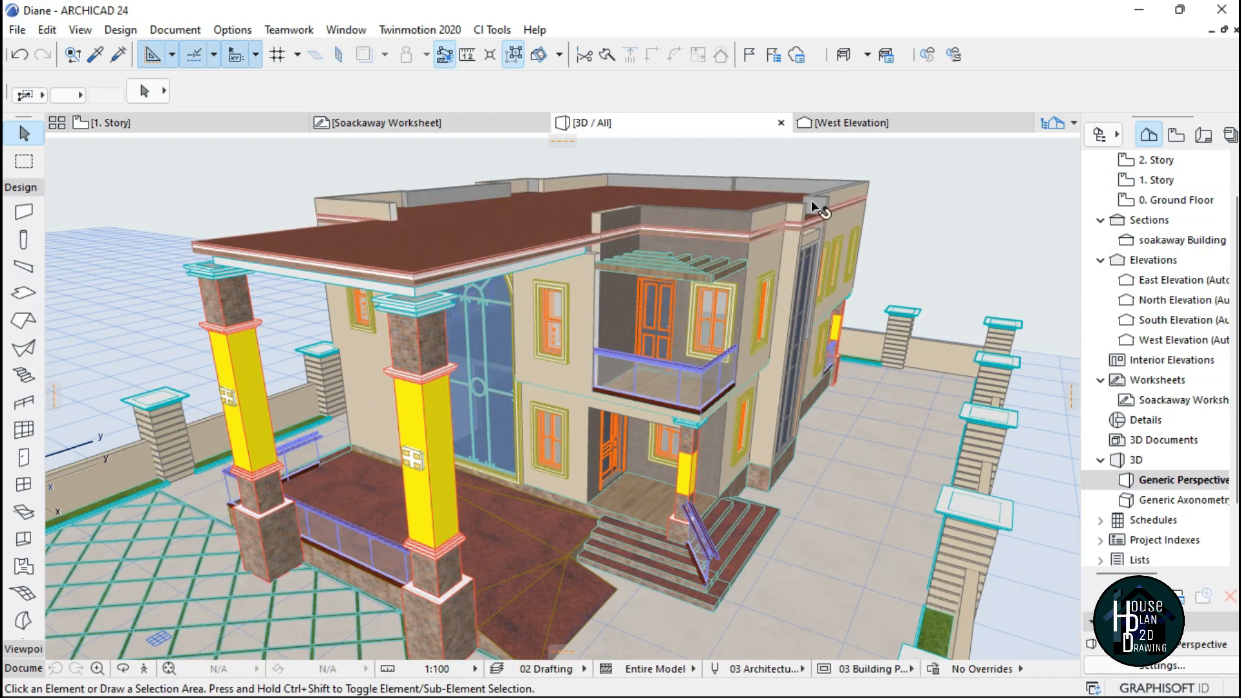
left_click(144, 669)
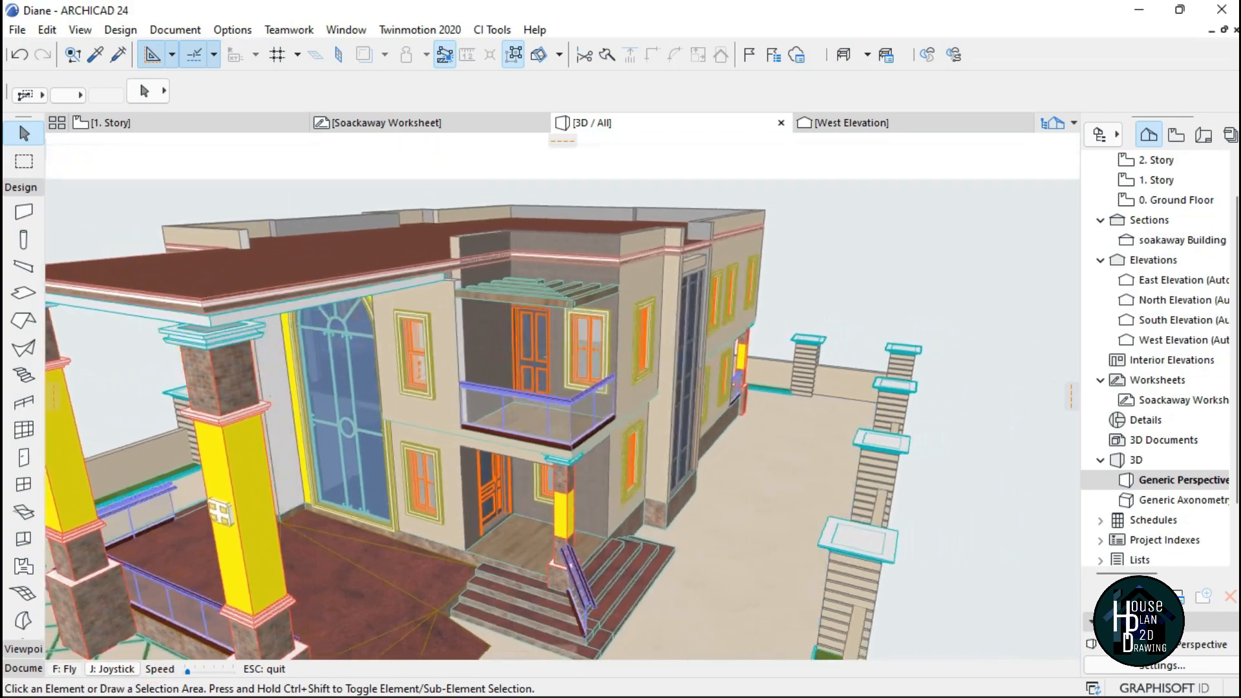
key("Right")
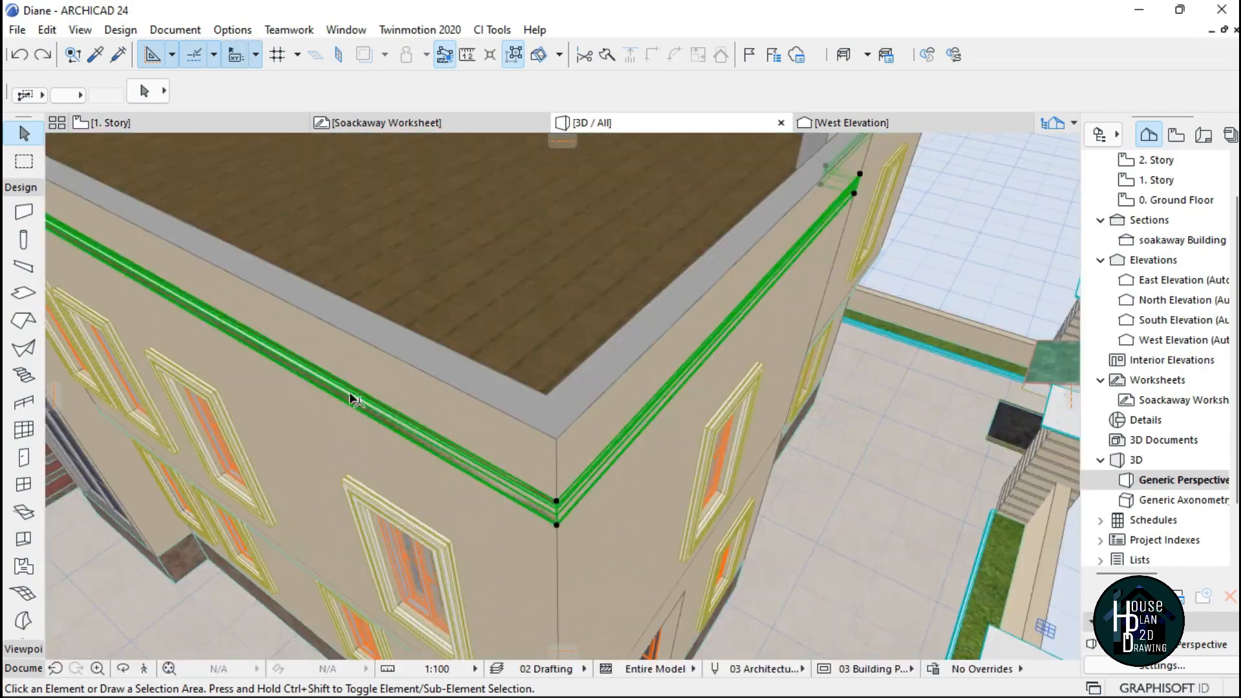
key("Escape")
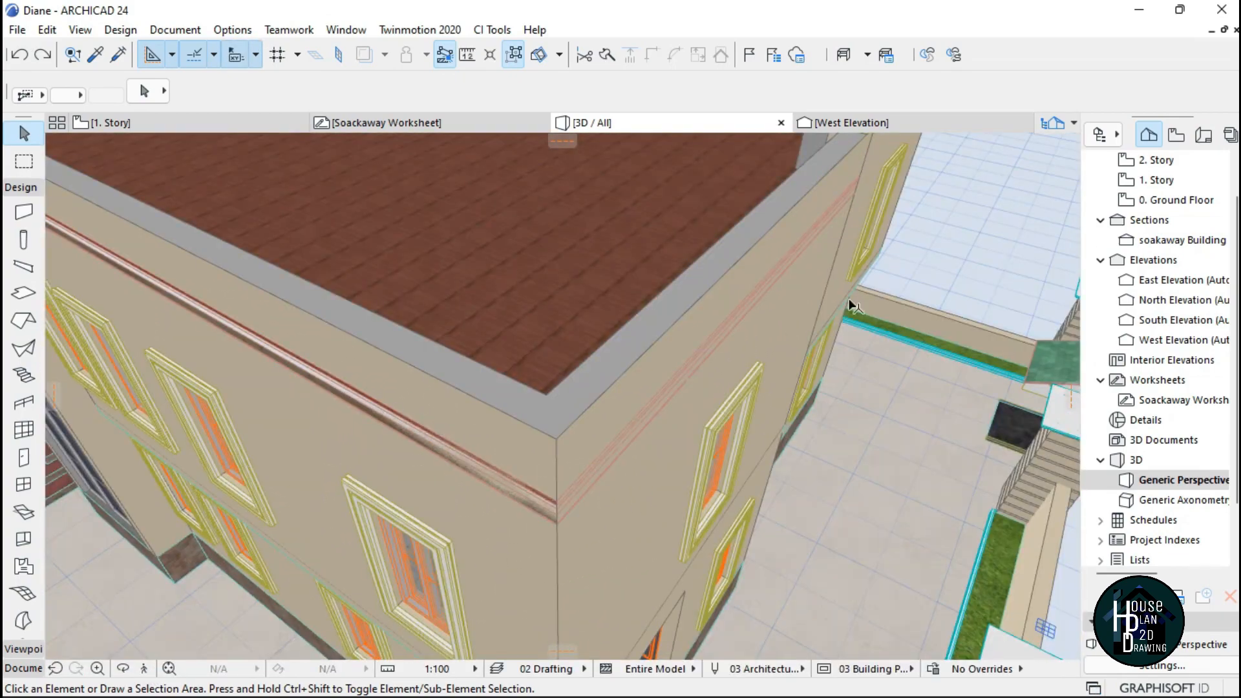
left_click(461, 263)
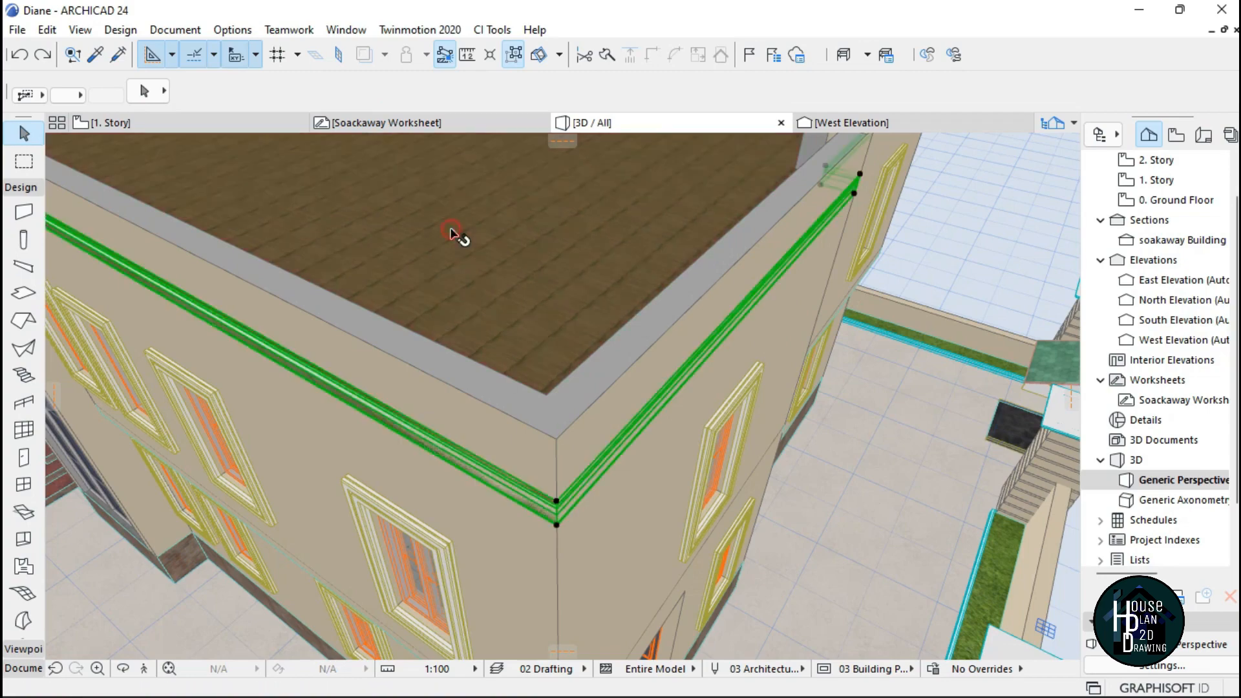
left_click(592, 485)
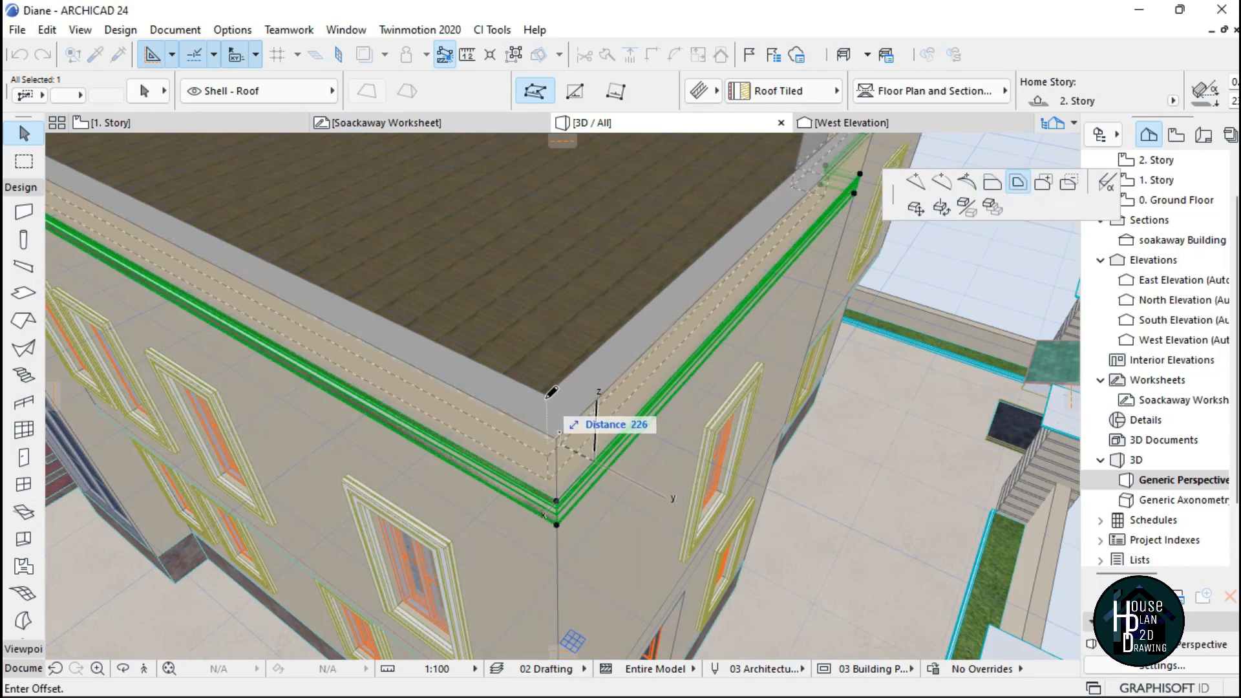
left_click(553, 389)
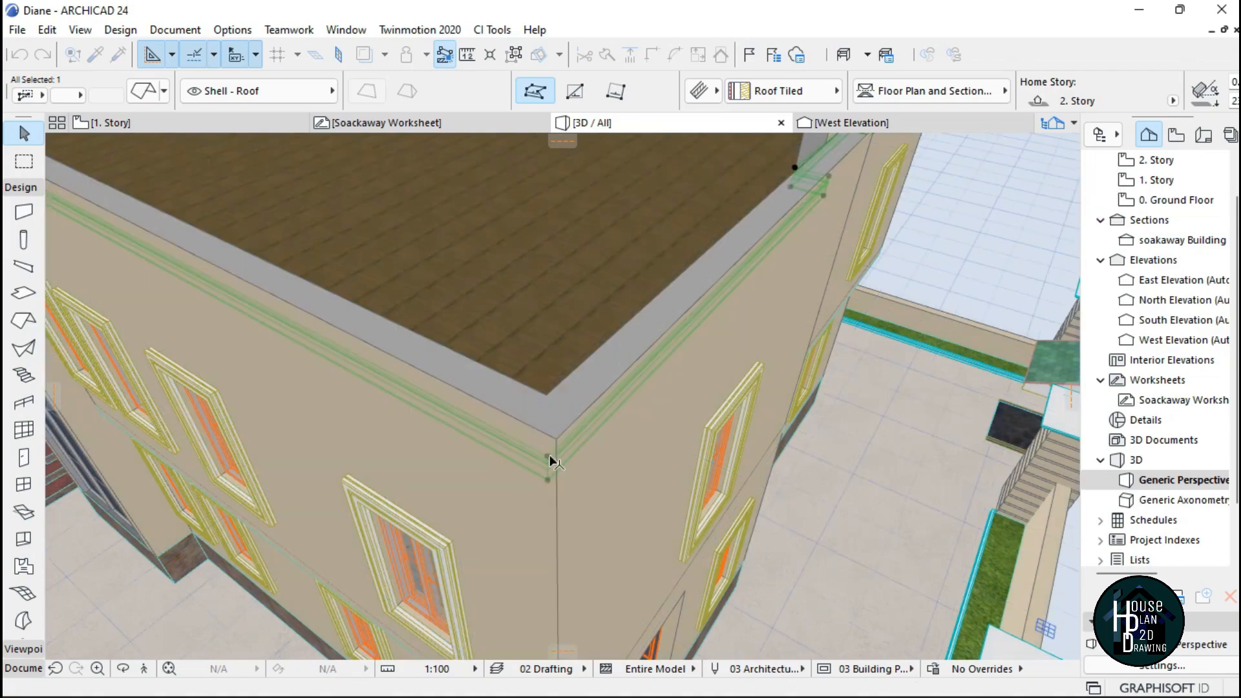
key("Escape")
Raise the short wall above the tall east window bay to the top of the adjoining parapet walls.
left_click(144, 670)
key("Down")
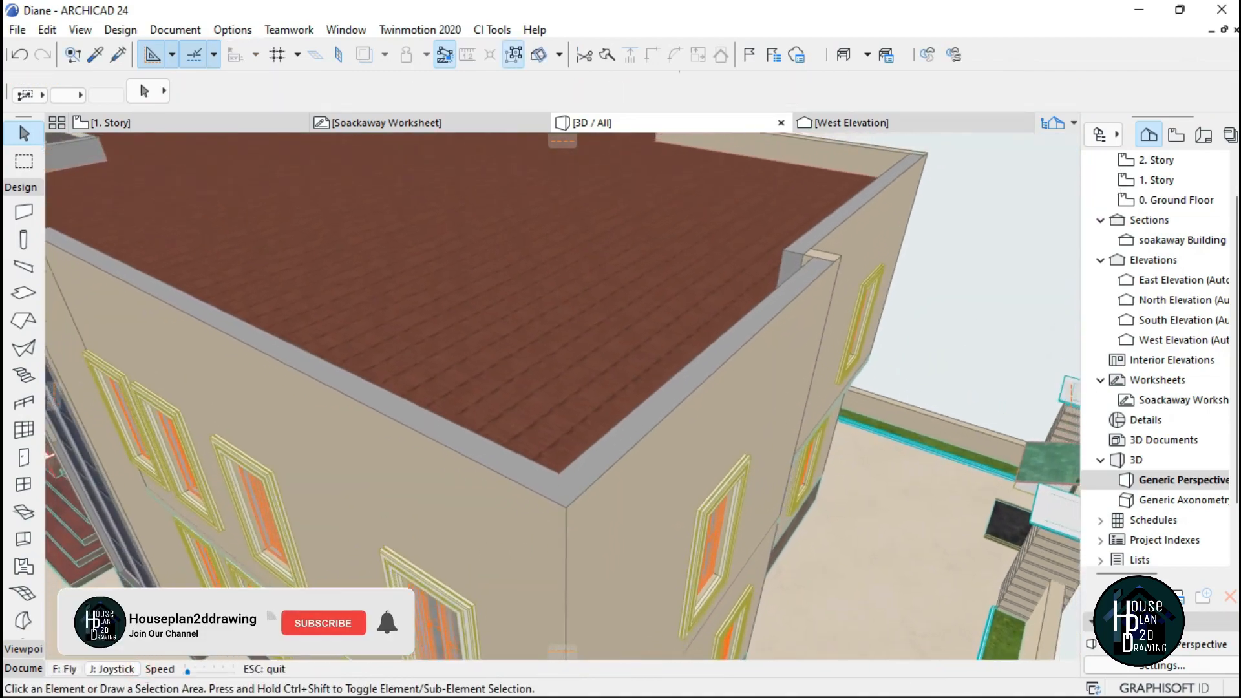
key("Right")
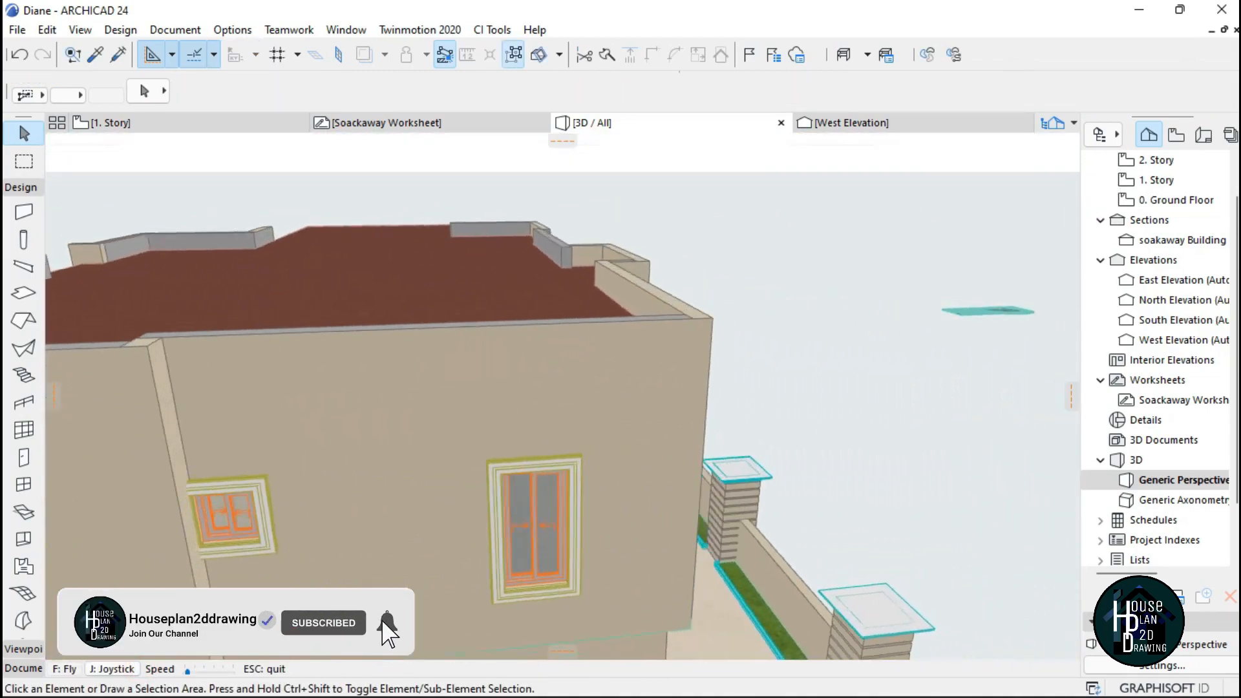
key("Right")
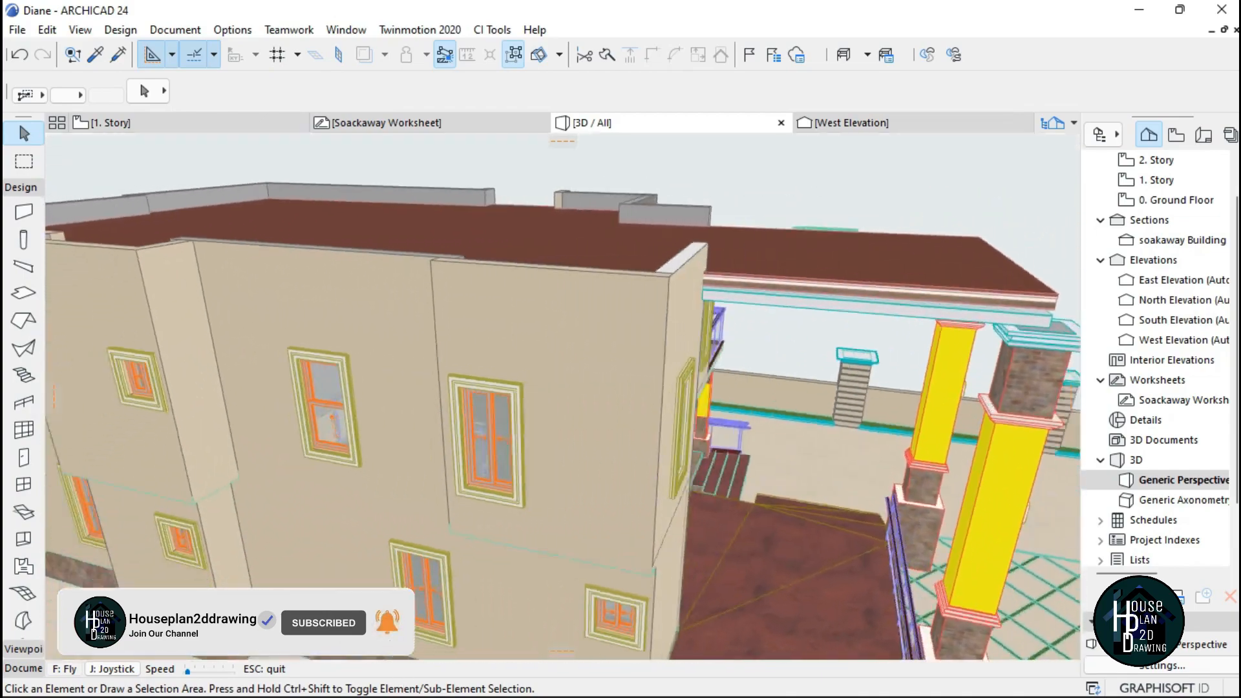
key("Right")
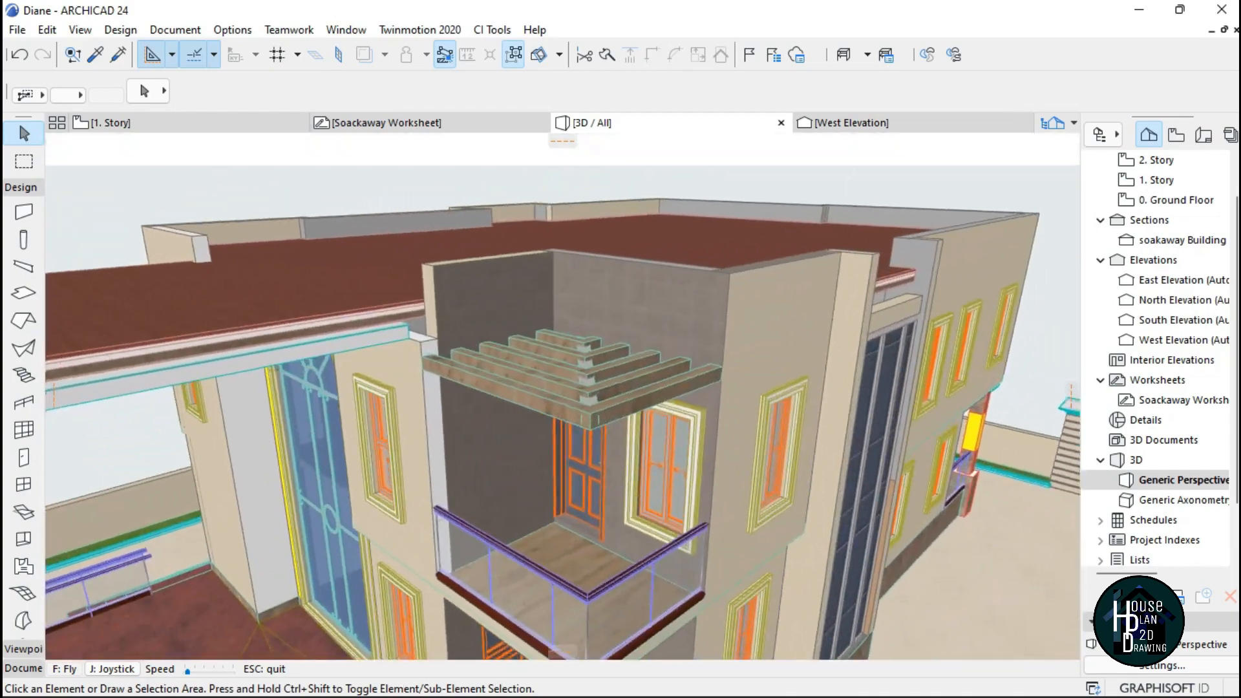
key("Right")
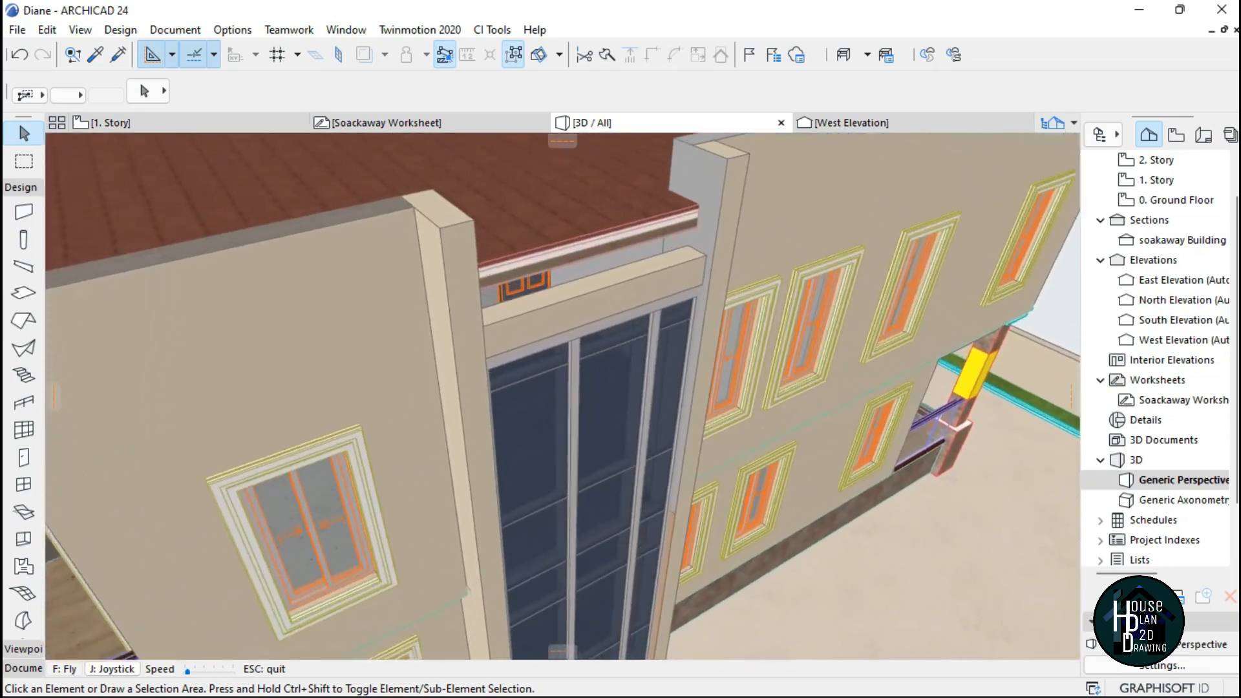
key("Escape")
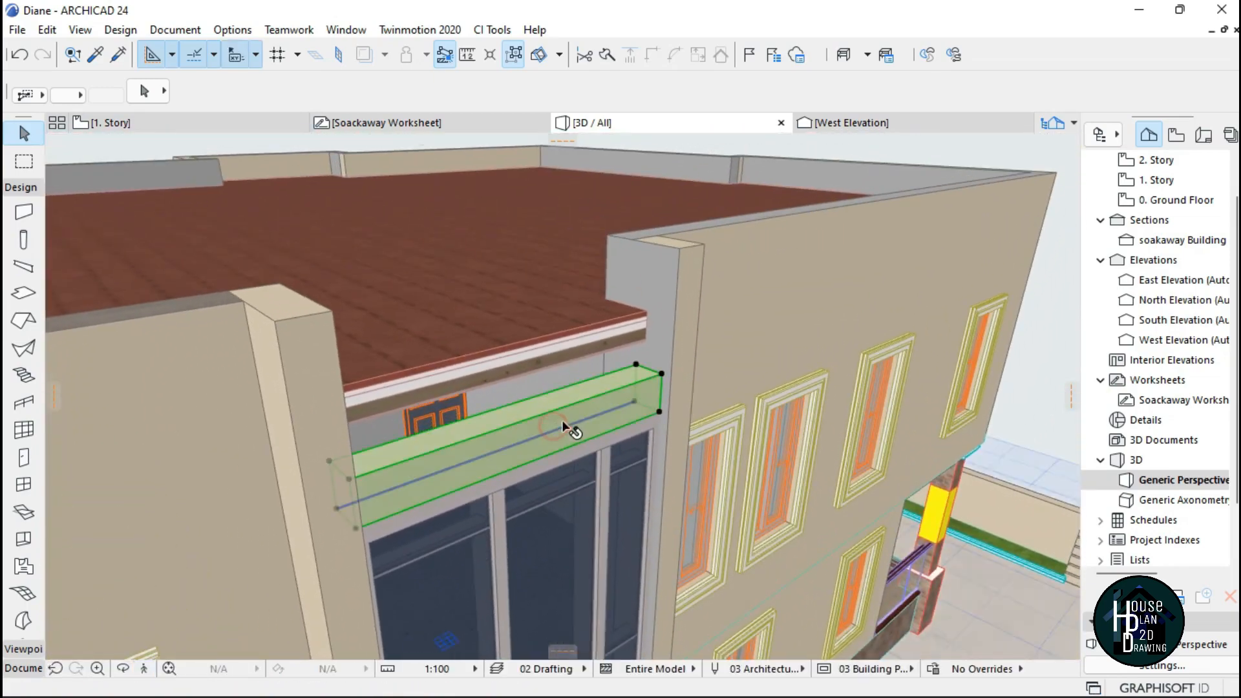
left_click(568, 423)
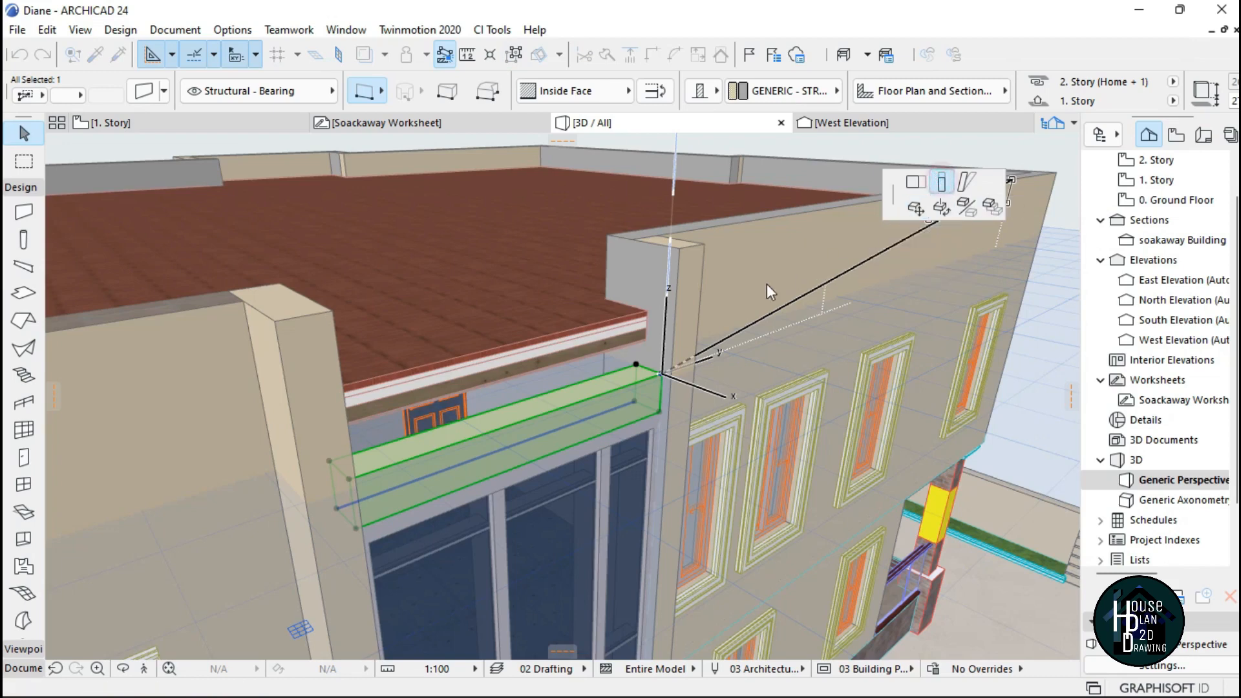
left_click(684, 241)
key("Escape")
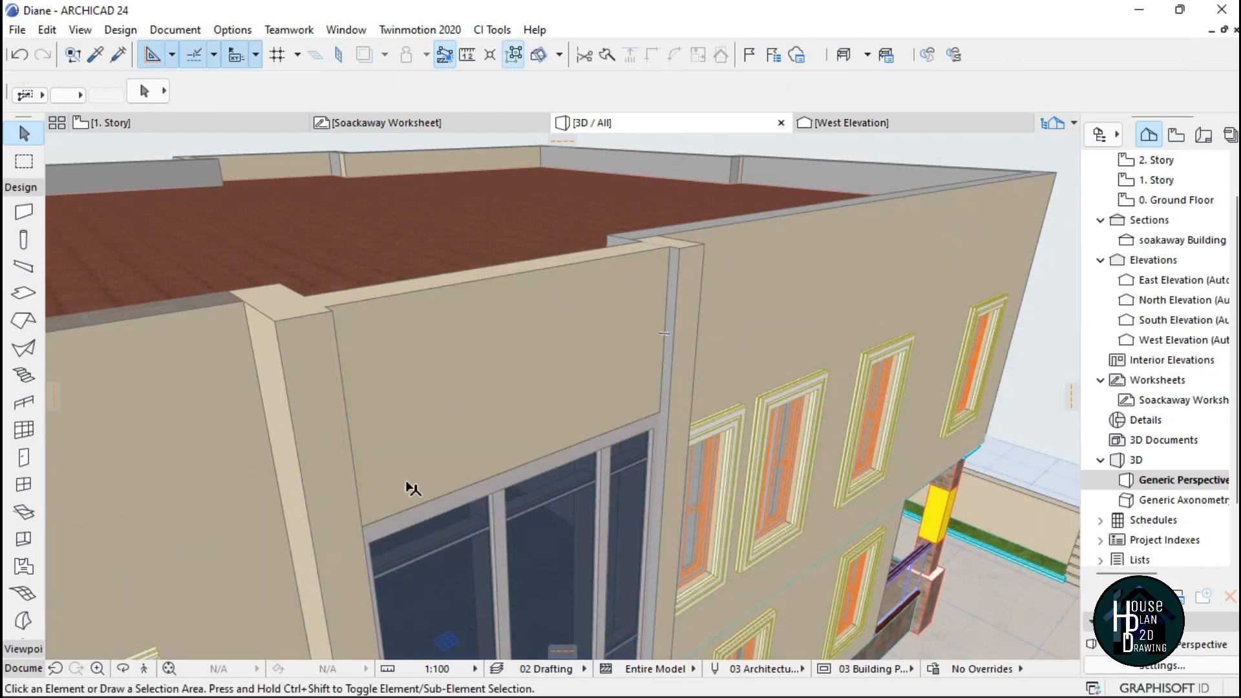
Pick up the raised bay wall's settings and start a polywall with an Outside Face reference line at the porch beam's house end.
left_click(143, 669)
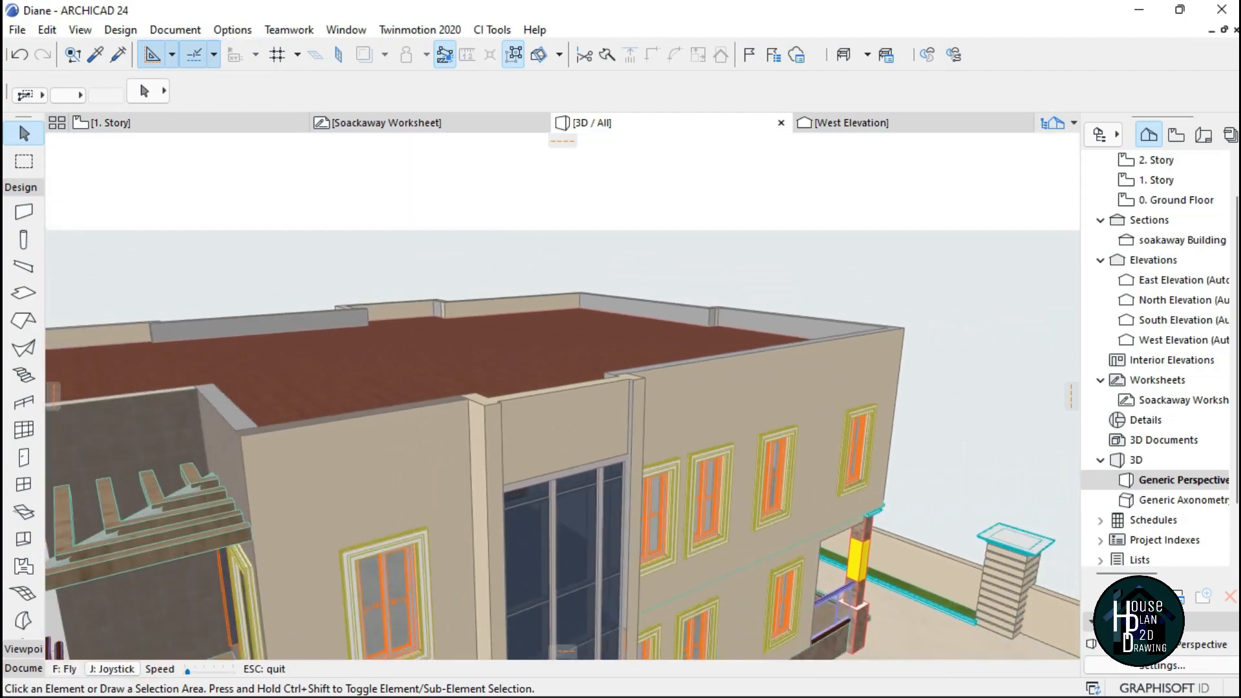
key("Up")
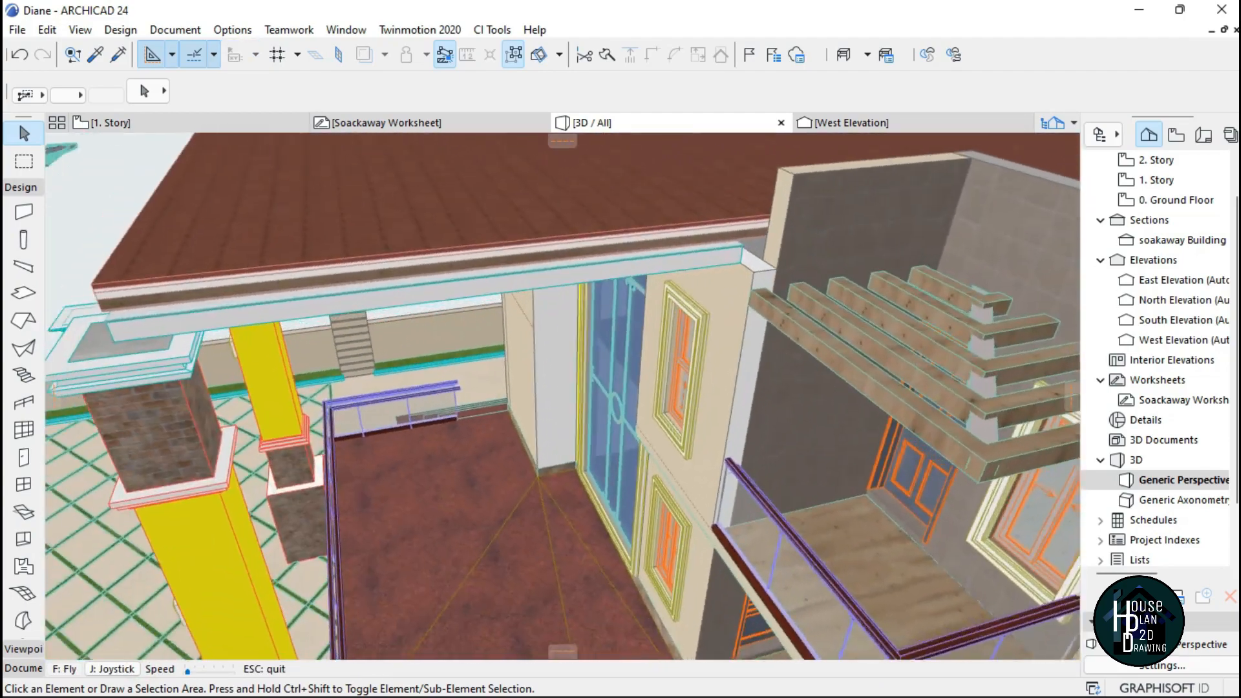
key("Left")
key("Escape")
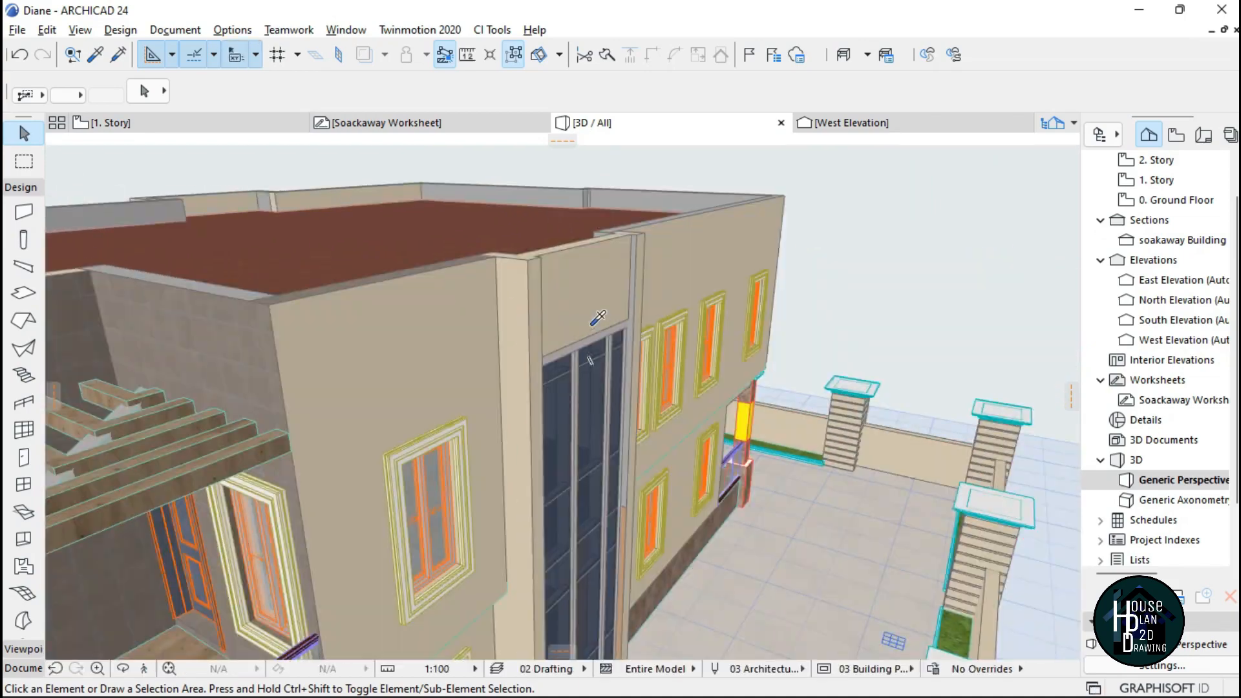
left_click(593, 274, "alt")
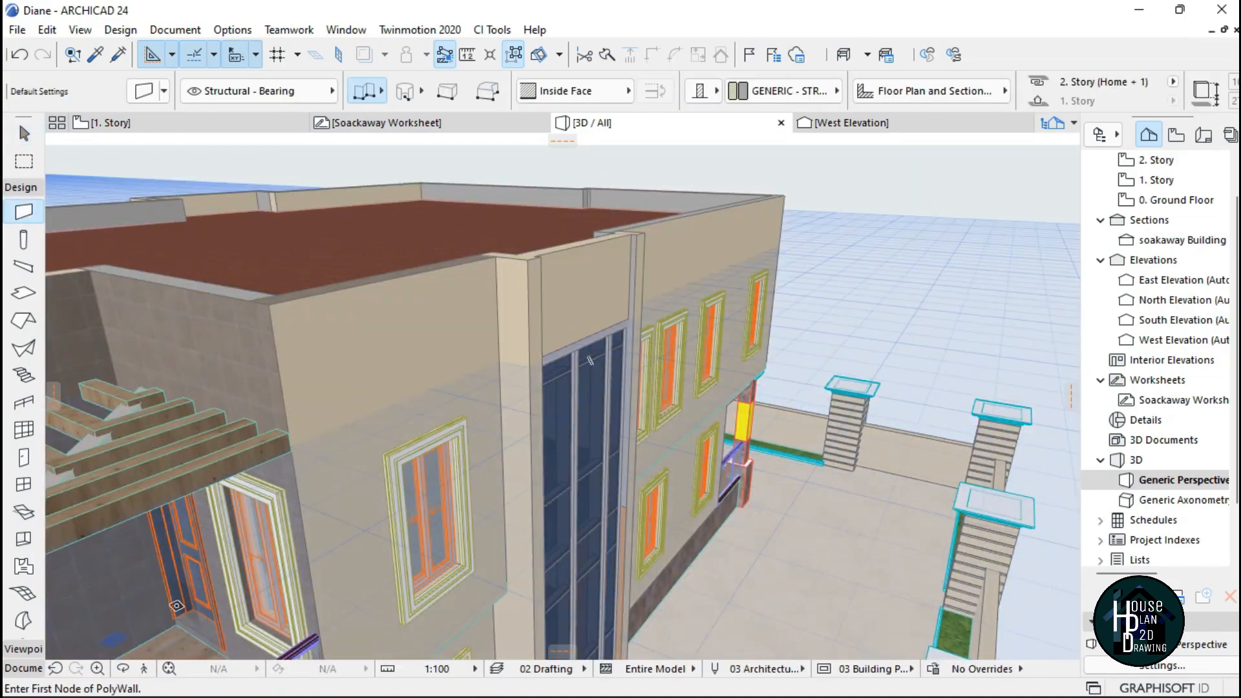
left_click(144, 670)
key("Up")
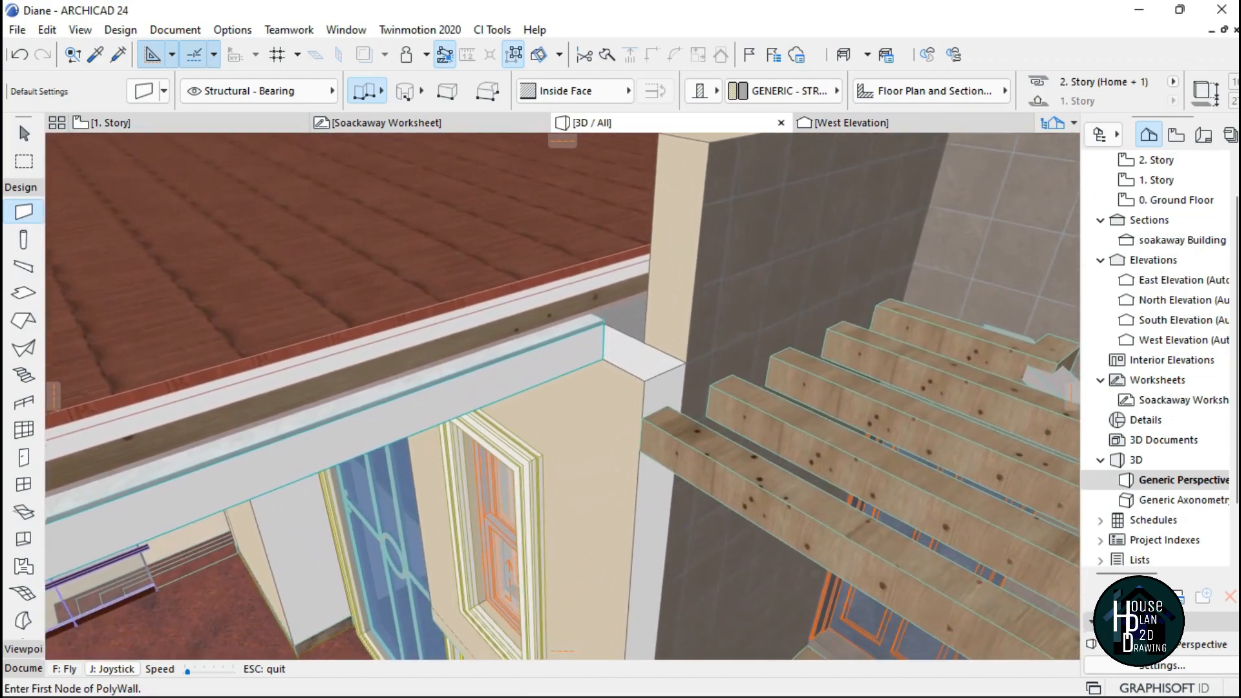
key("Escape")
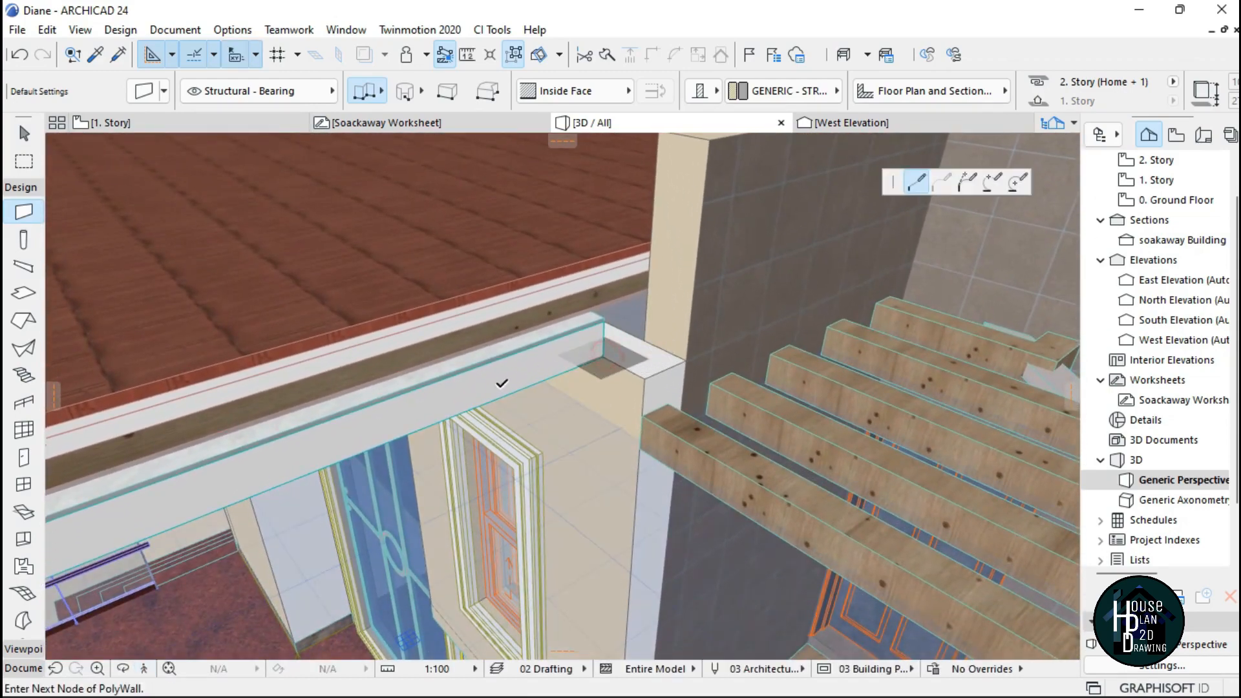
left_click(603, 95)
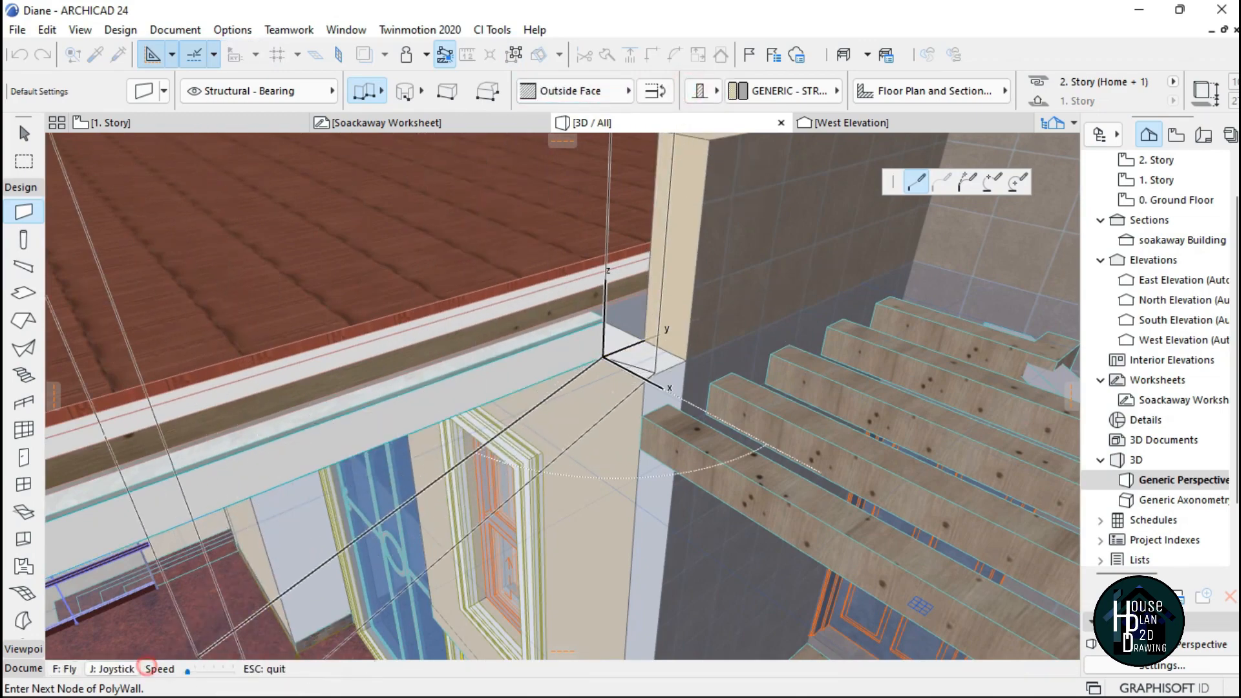
Trace the polywall along the porch beam's outer corners, finishing at its opposite house end.
key("Down")
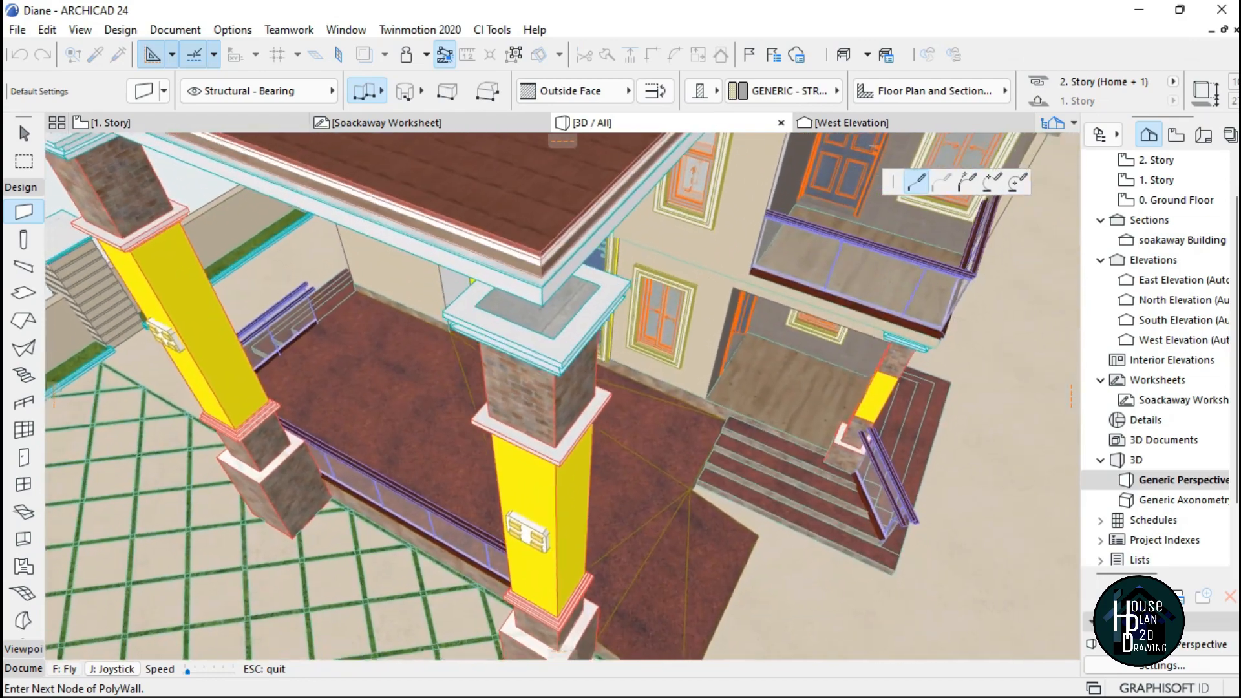
key("Escape")
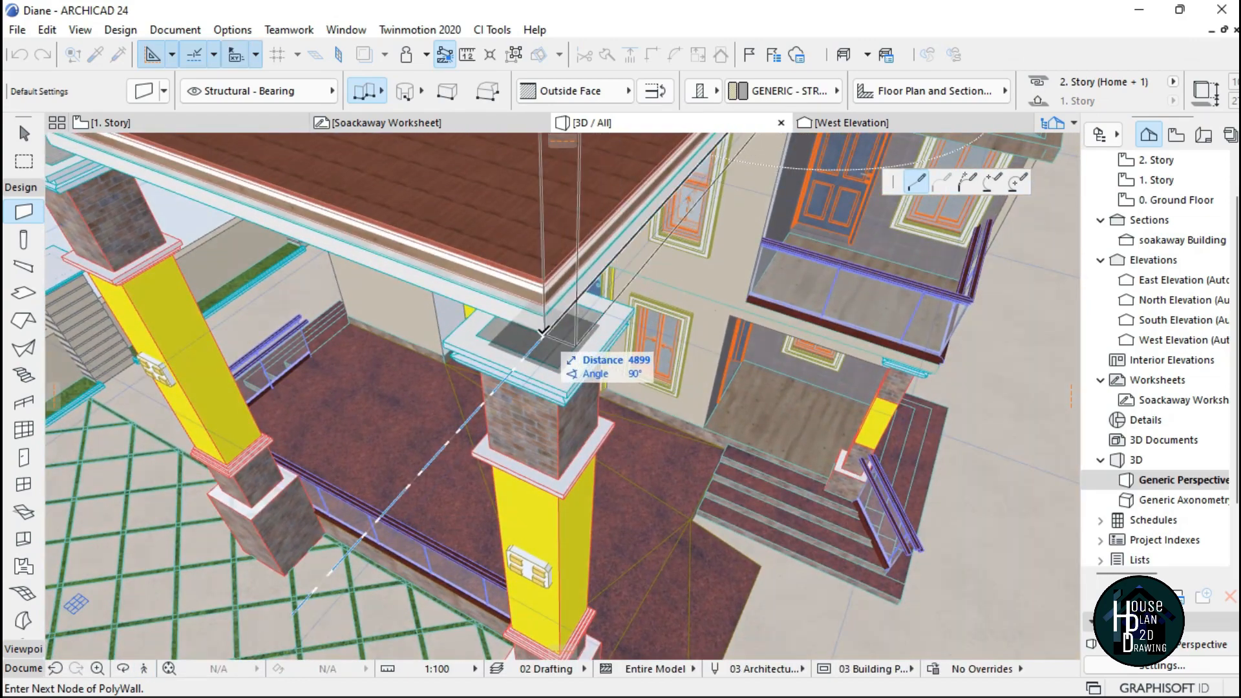
key("shift+F3")
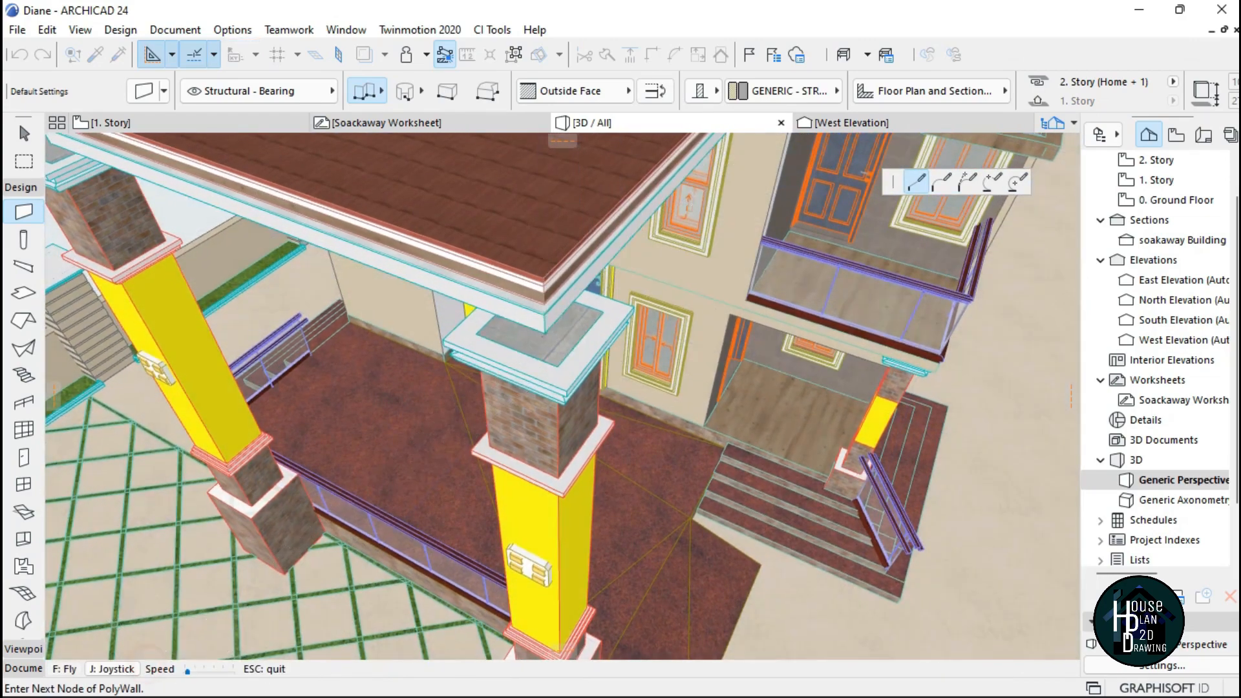
key("Up")
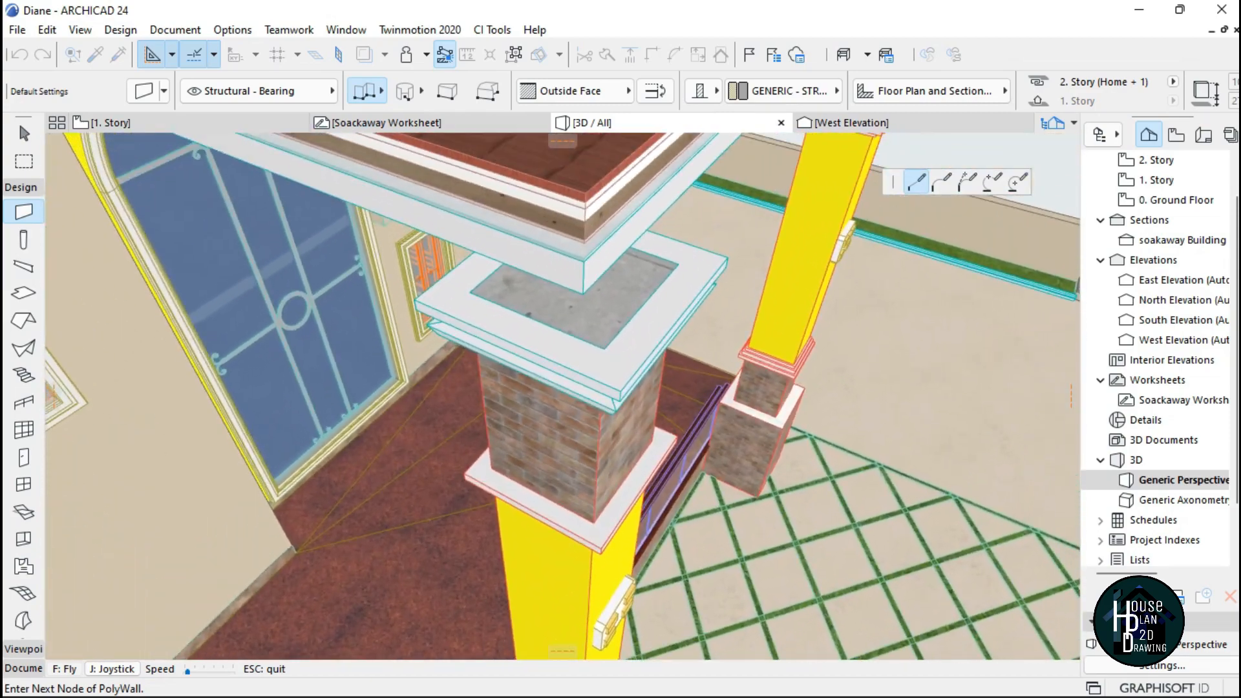
key("Escape")
left_click(582, 296)
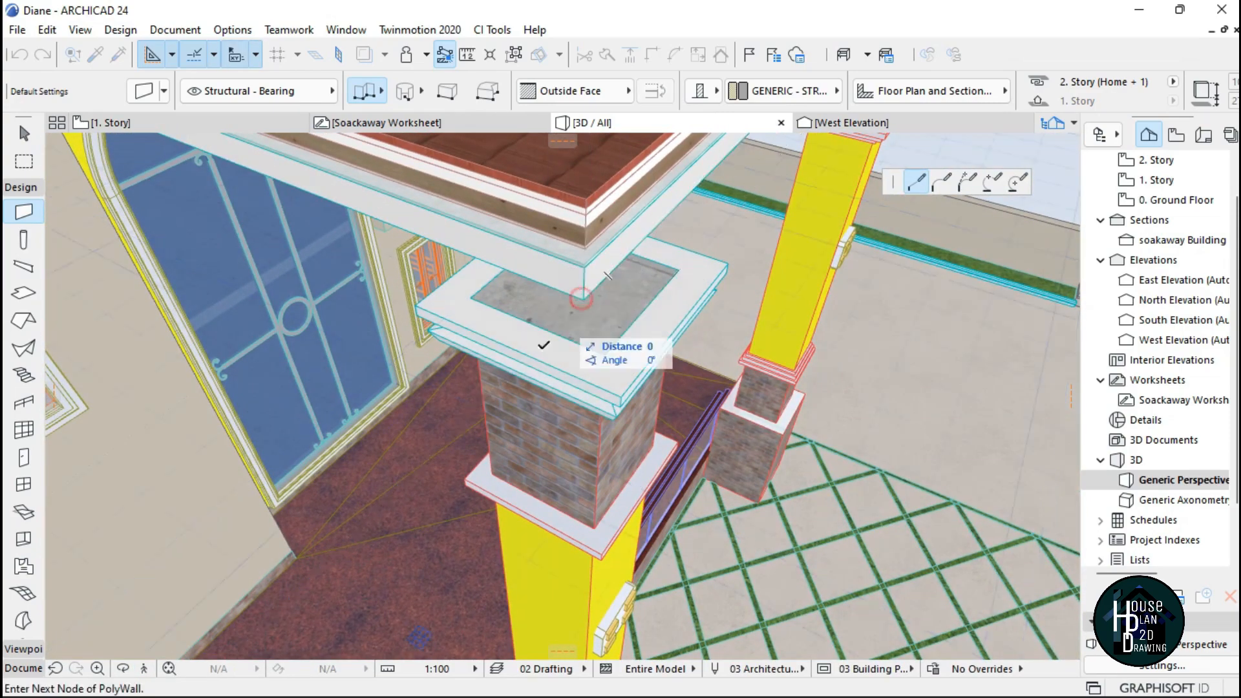
left_click(146, 669)
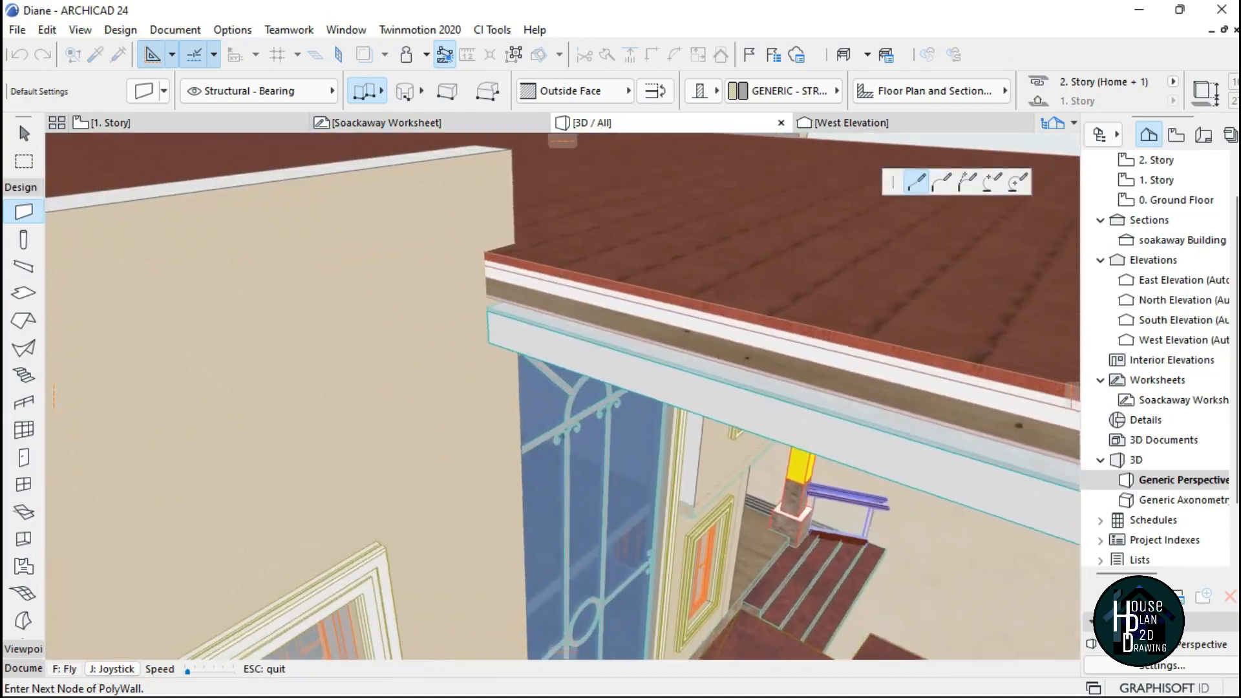
key("Escape")
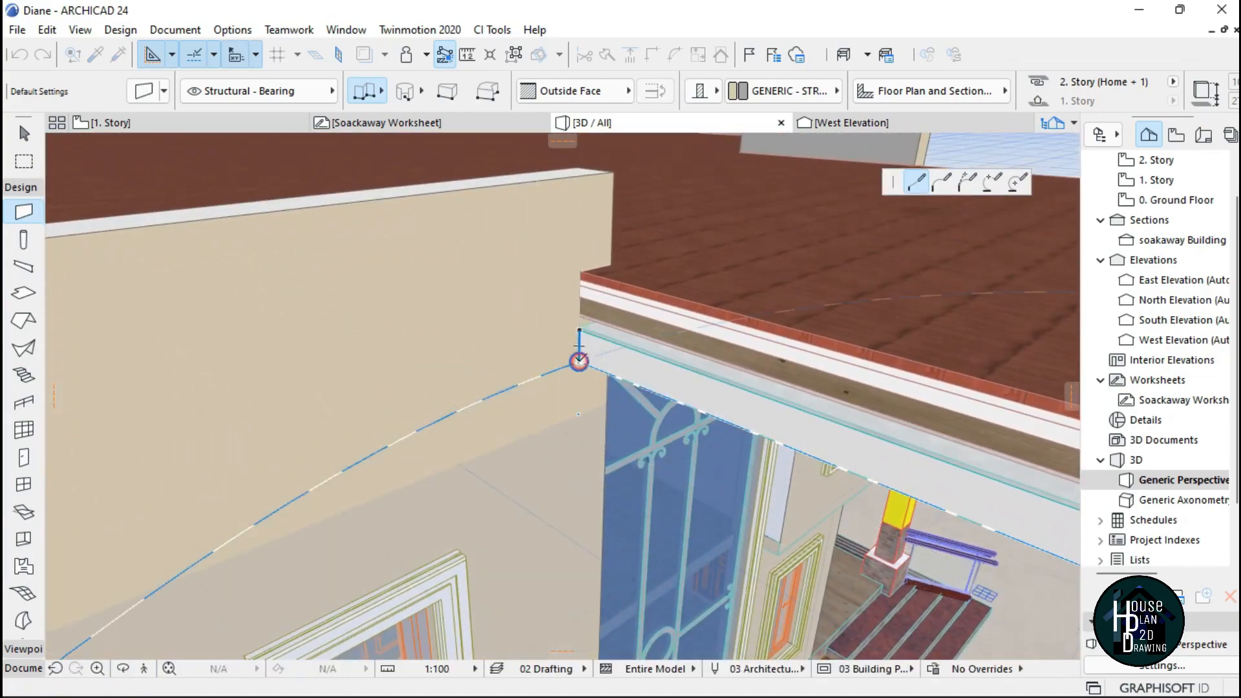
double_click(582, 356)
key("Escape")
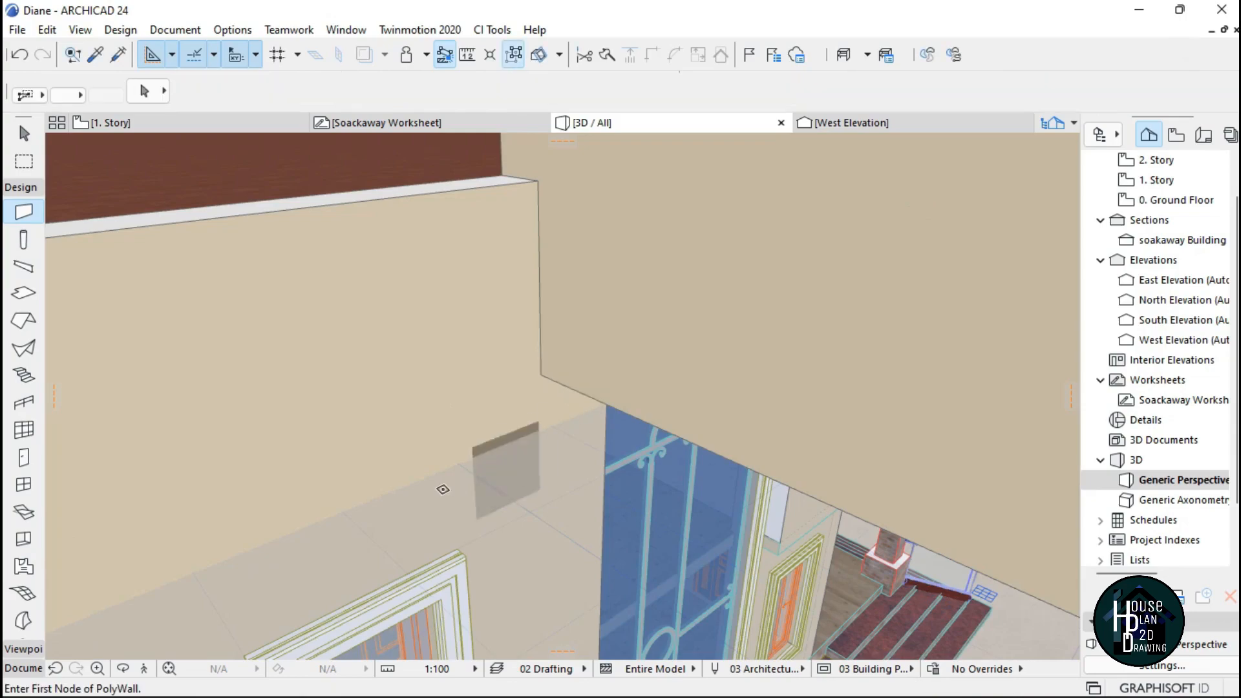
Lower the tops of the three new porch walls to match the adjoining parapet and clear the selection.
left_click(143, 670)
key("Down")
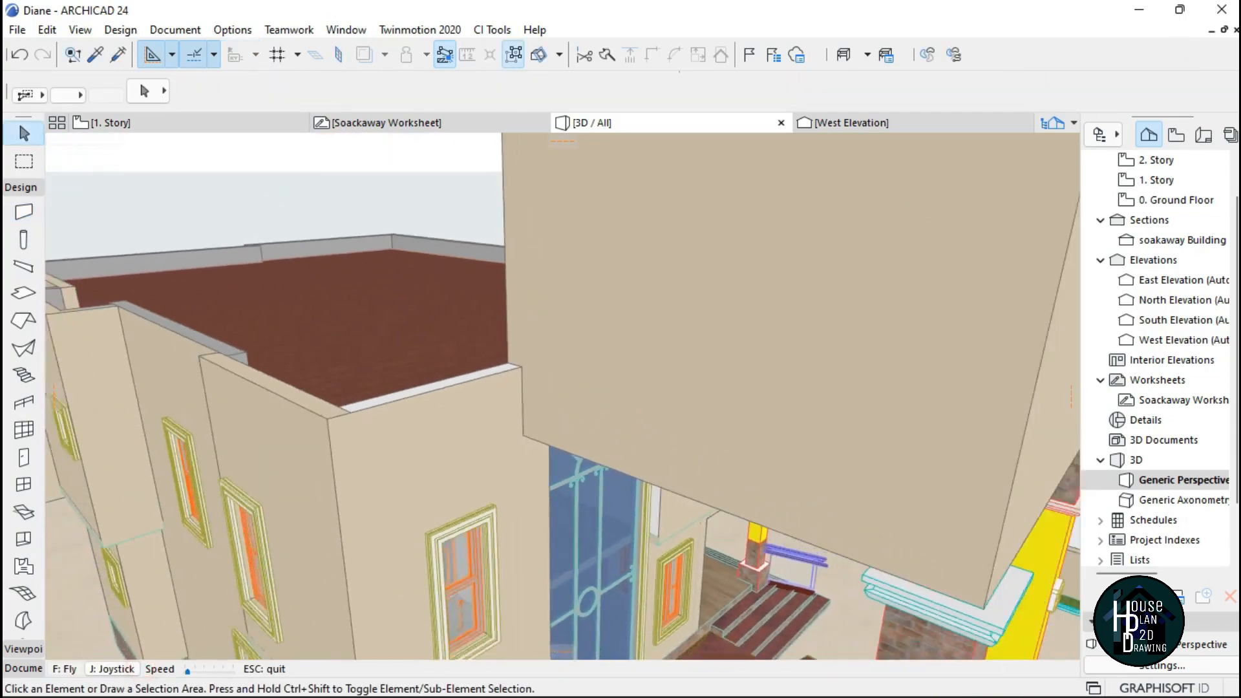
key("Up")
key("Right")
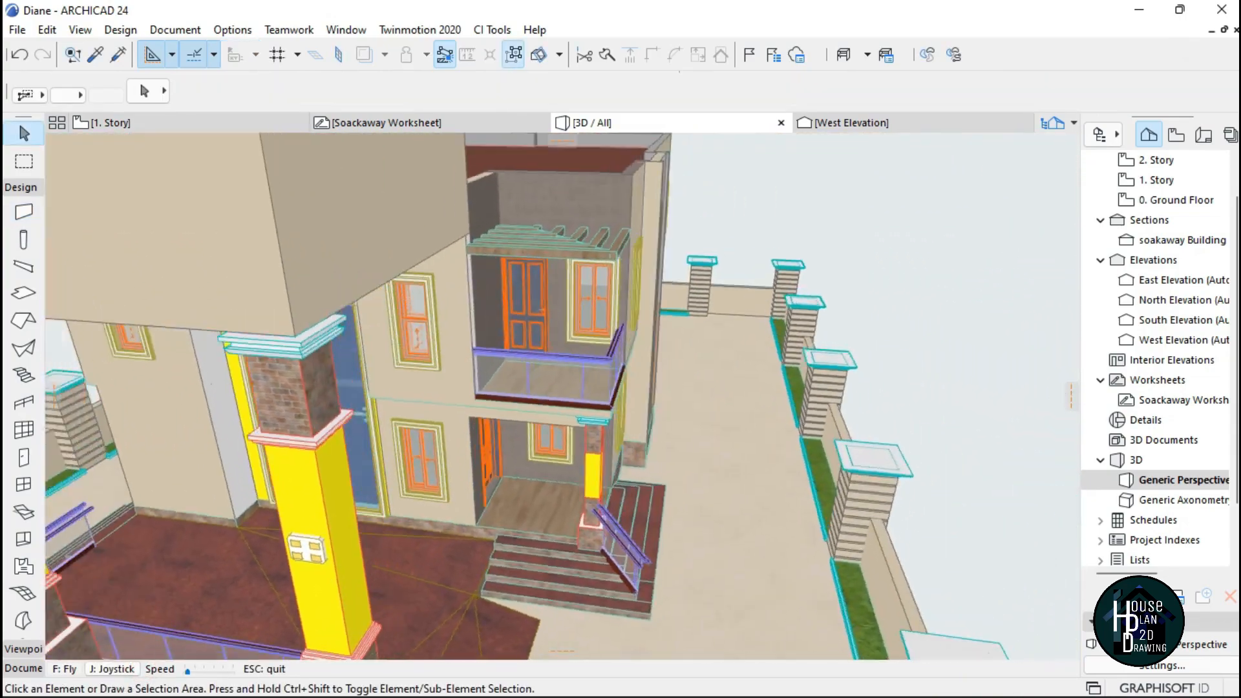
key("Down")
key("Page_Up")
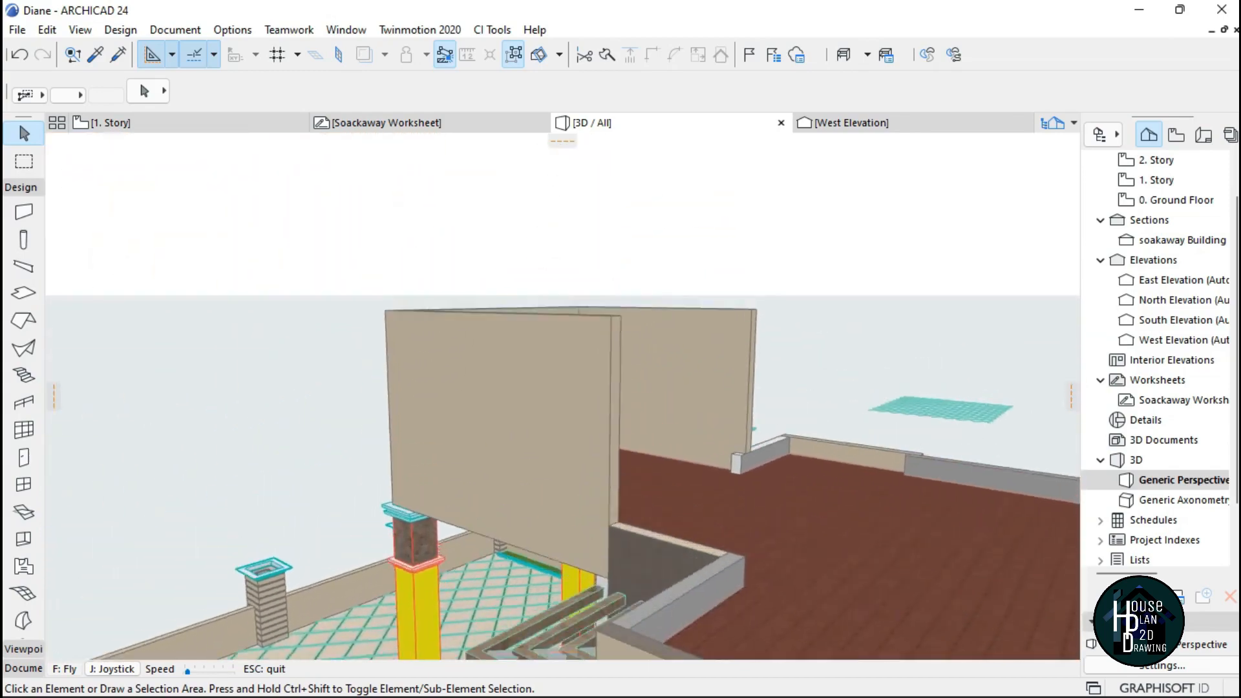
key("Escape")
left_click(512, 314)
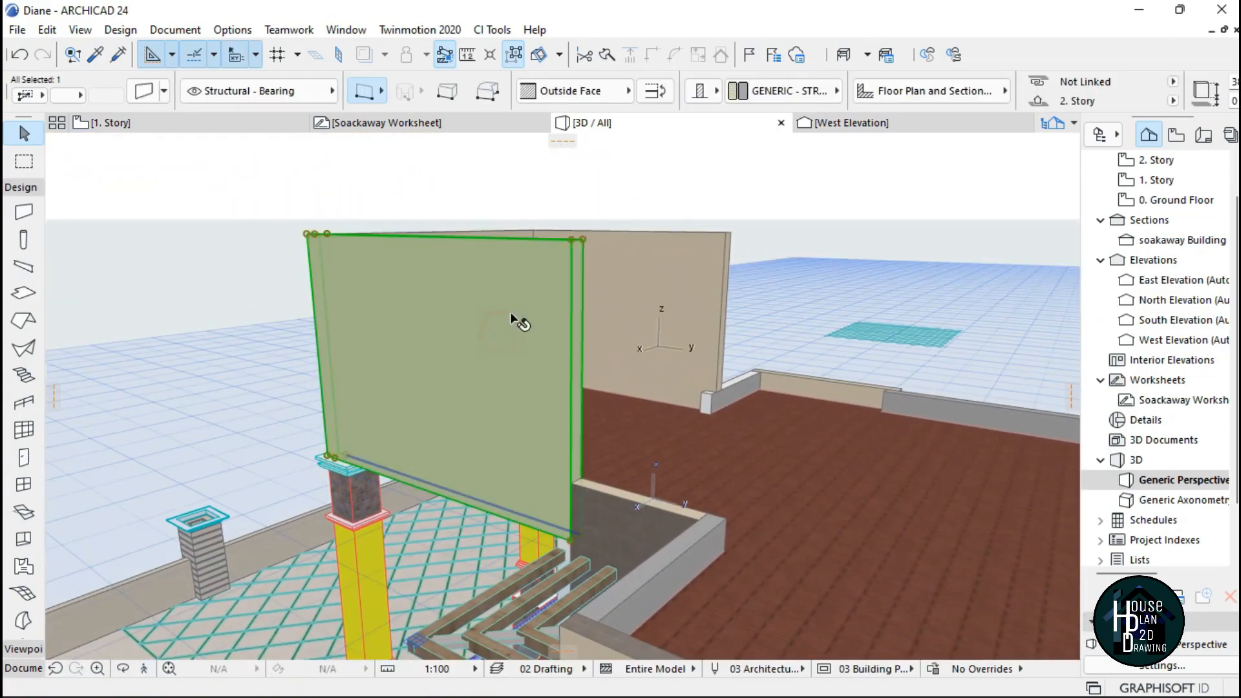
left_click(638, 262, "shift")
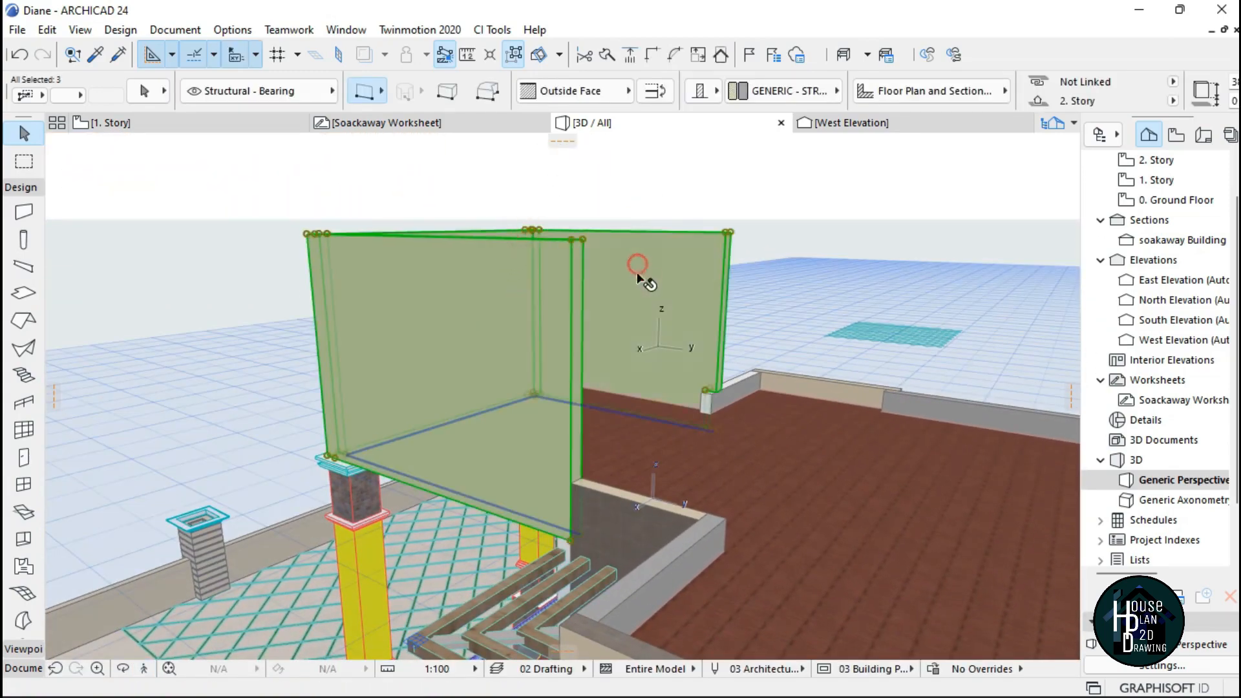
left_click(570, 246)
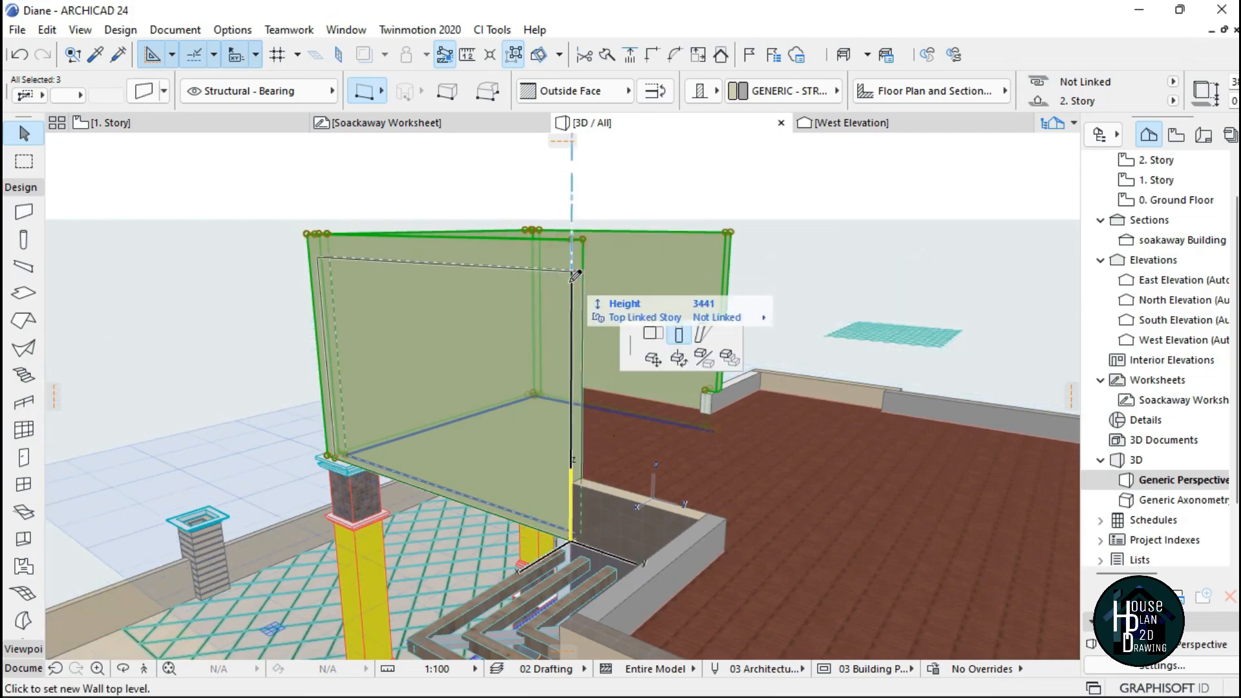
left_click(942, 182)
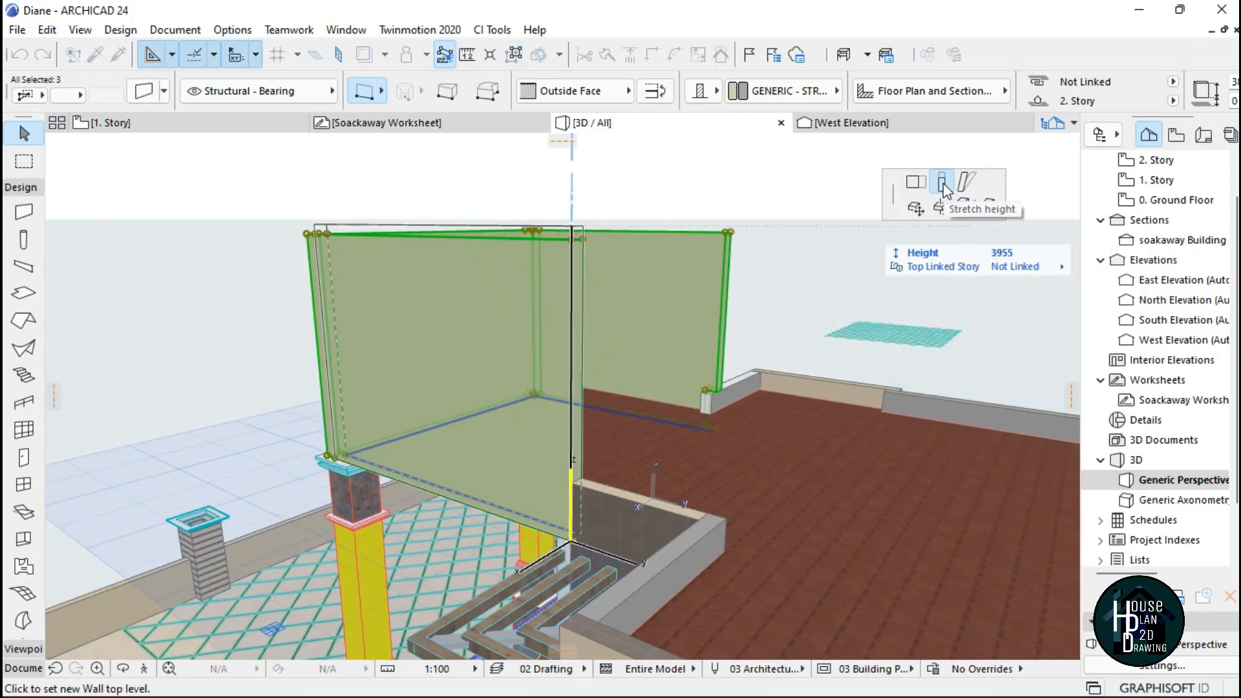
left_click(691, 520)
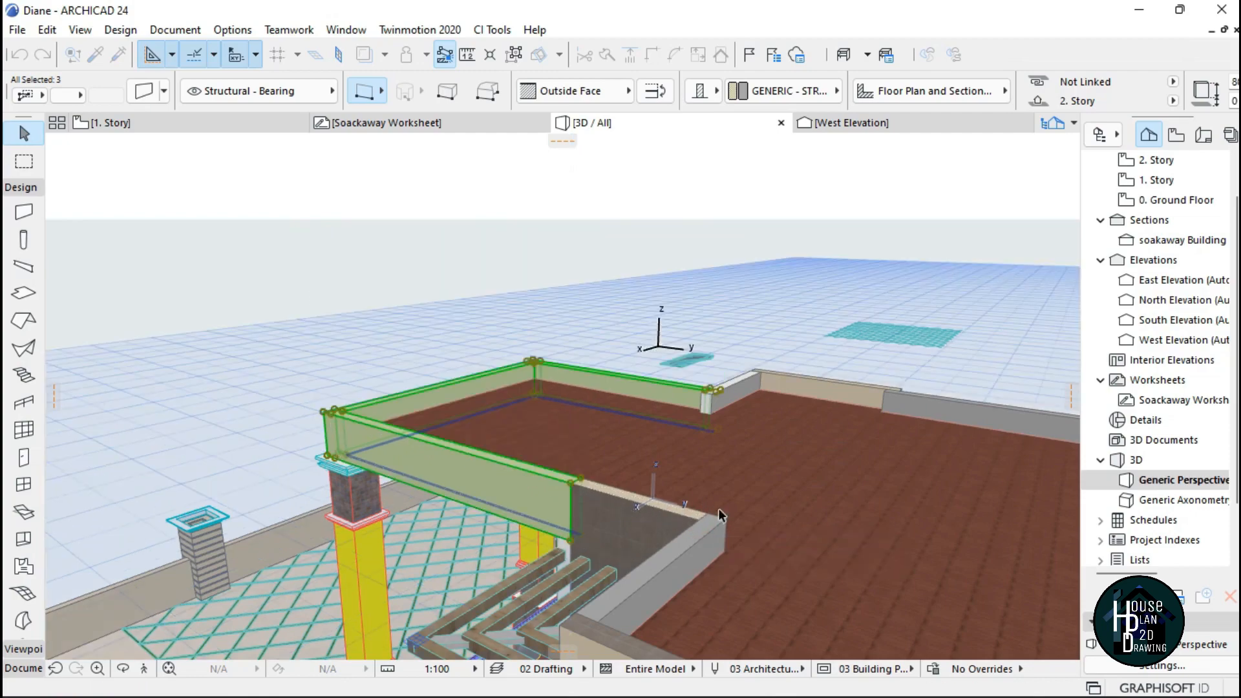
left_click(270, 492)
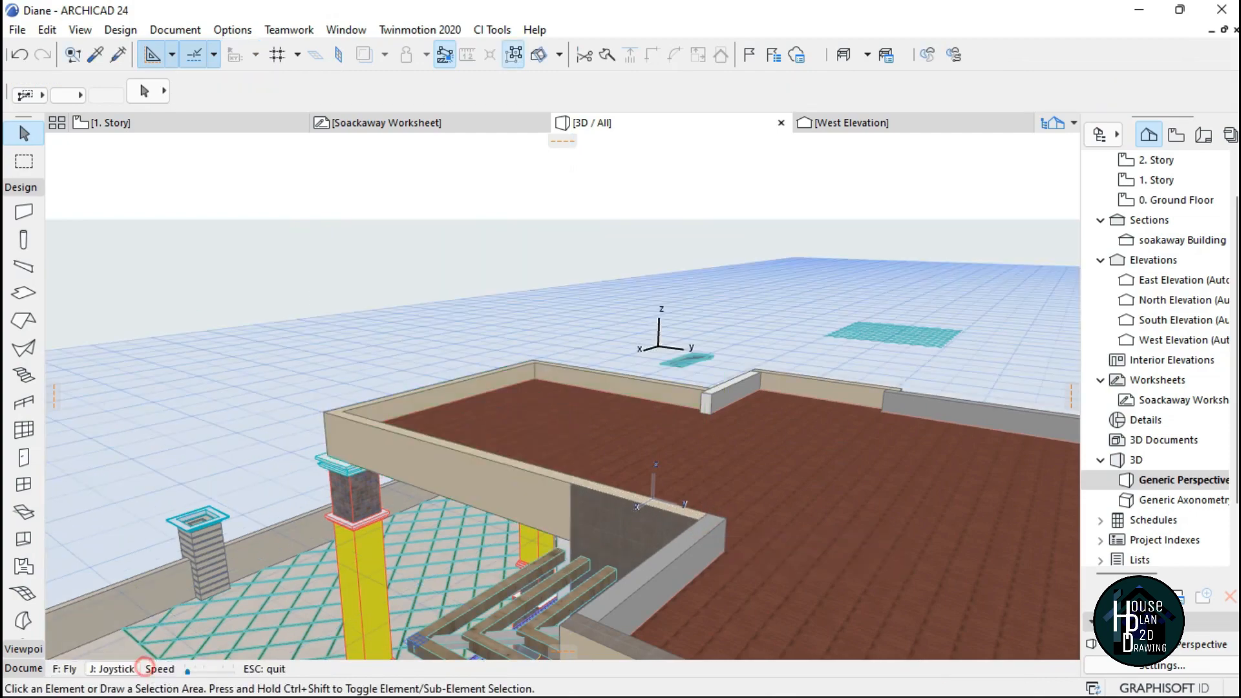
Raise the balcony's timber pergola beams together with the ceiling lamp vertically along the adjoining wall corner.
key("Left")
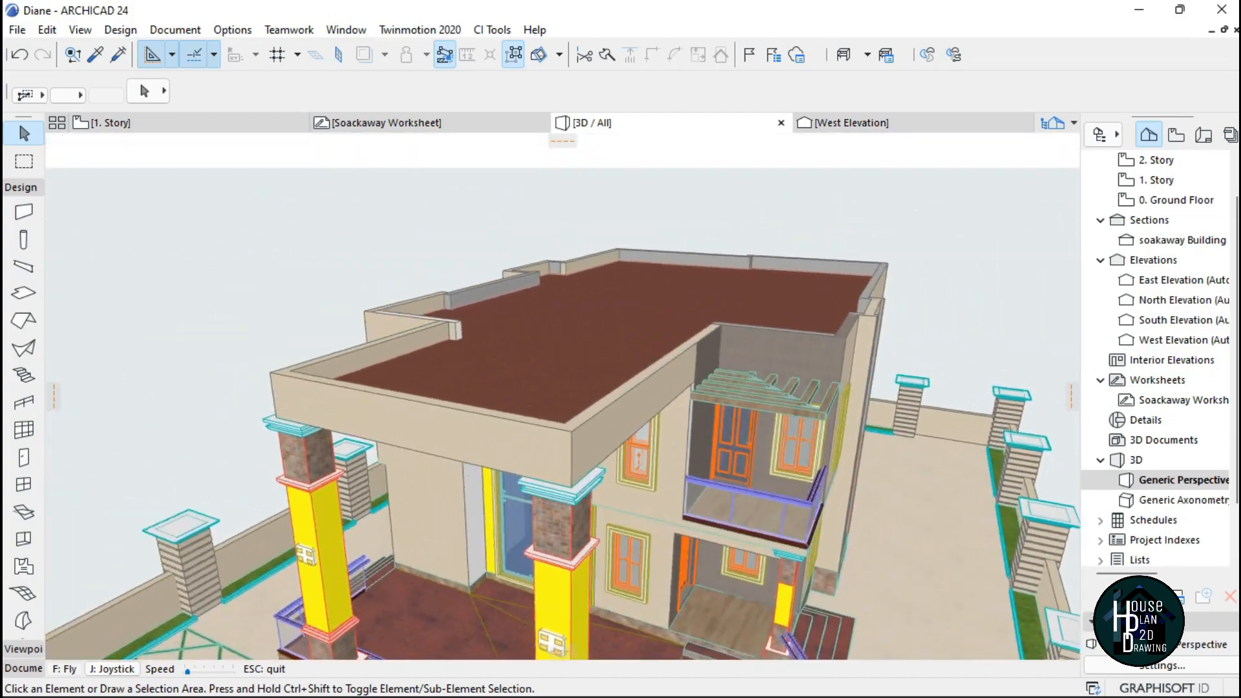
key("Left")
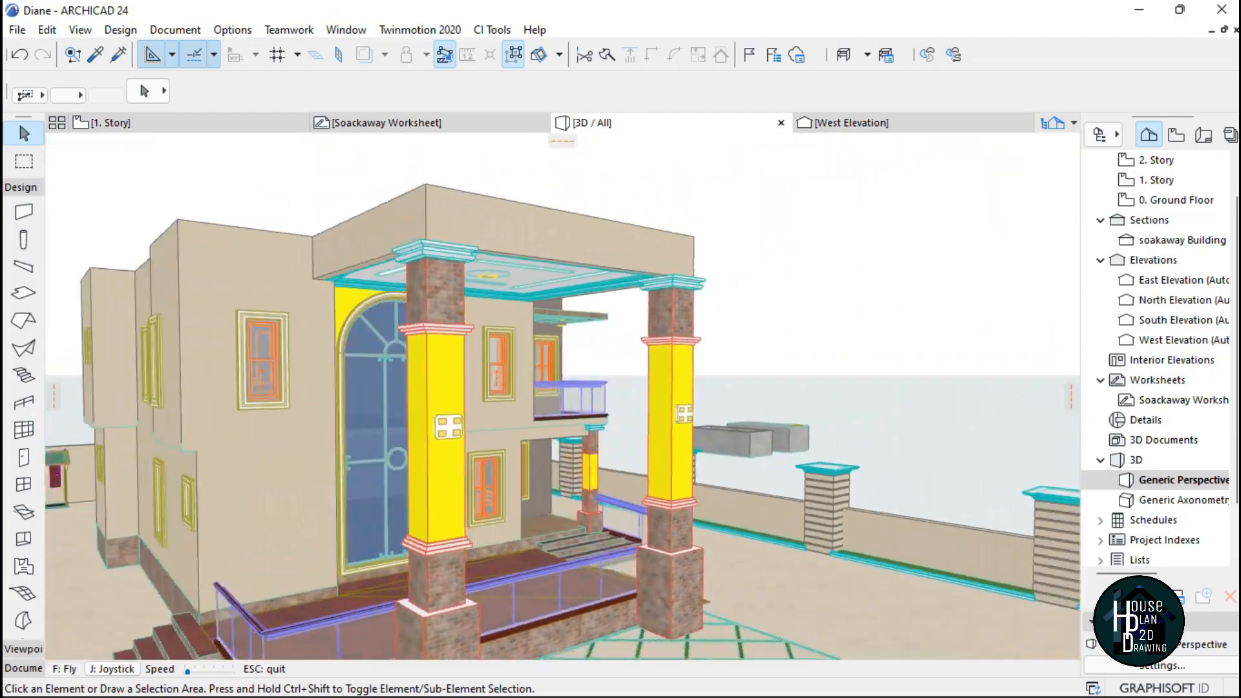
key("Left")
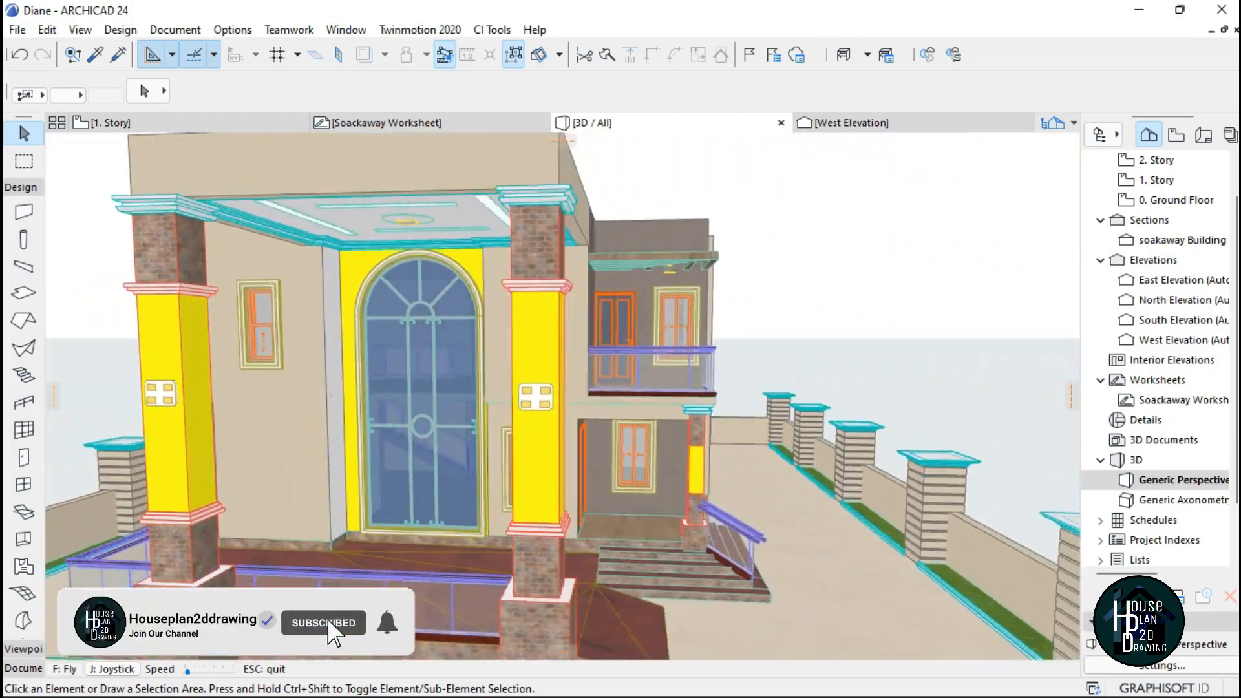
key("Right")
key("Up")
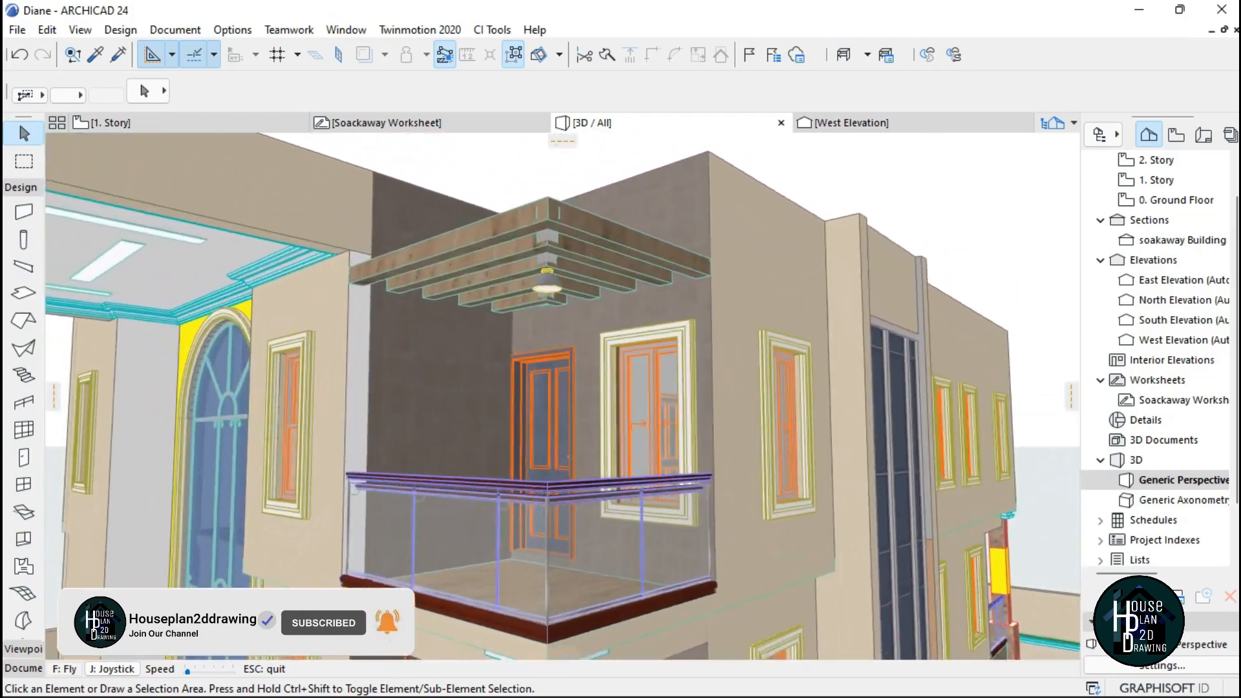
key("Up")
key("Escape")
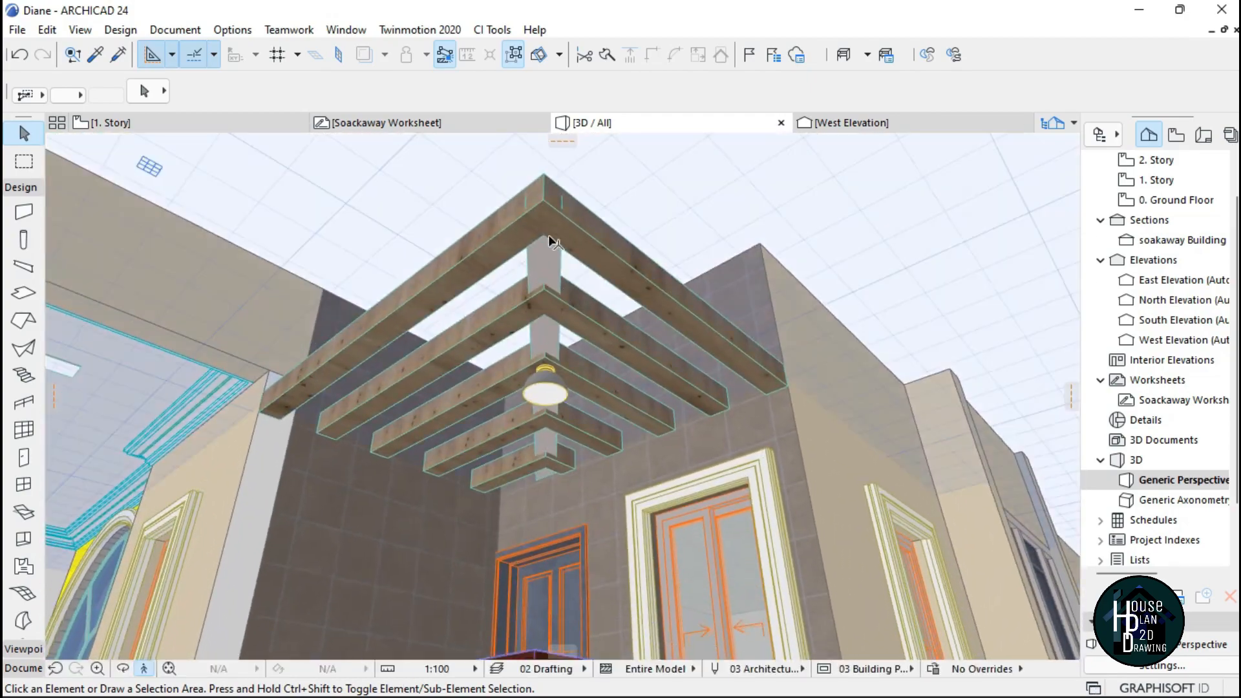
left_click(549, 237)
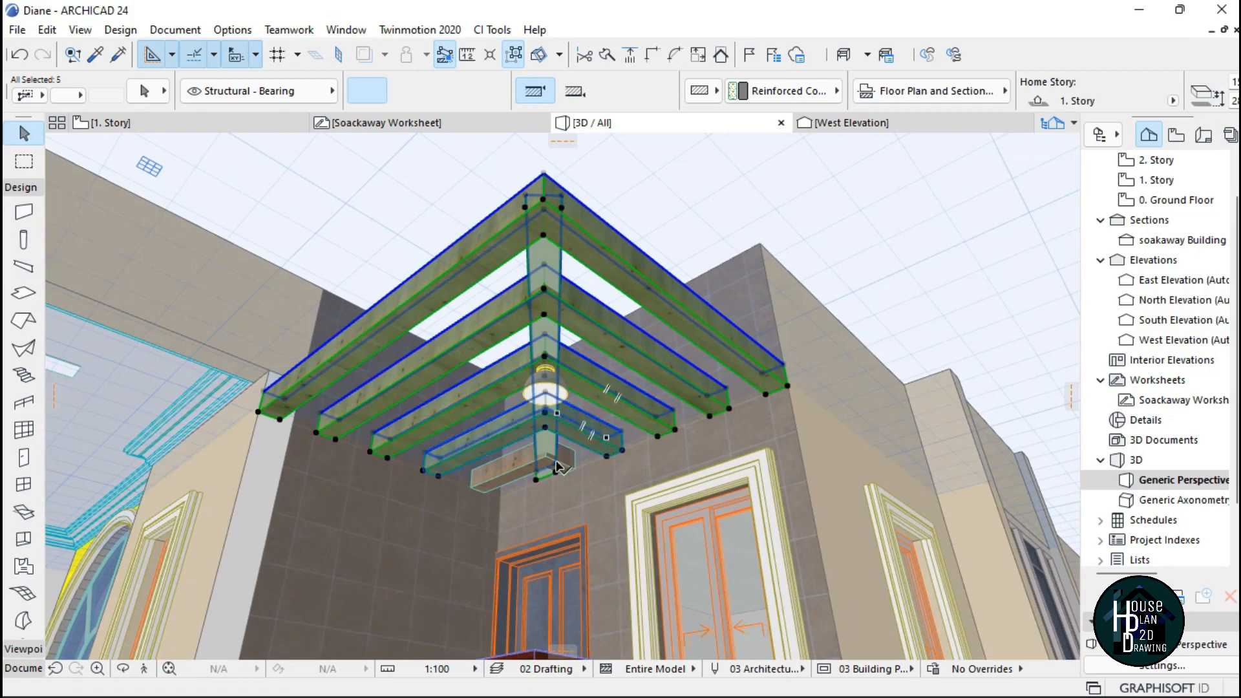
left_click(547, 381, "shift")
left_click(787, 387)
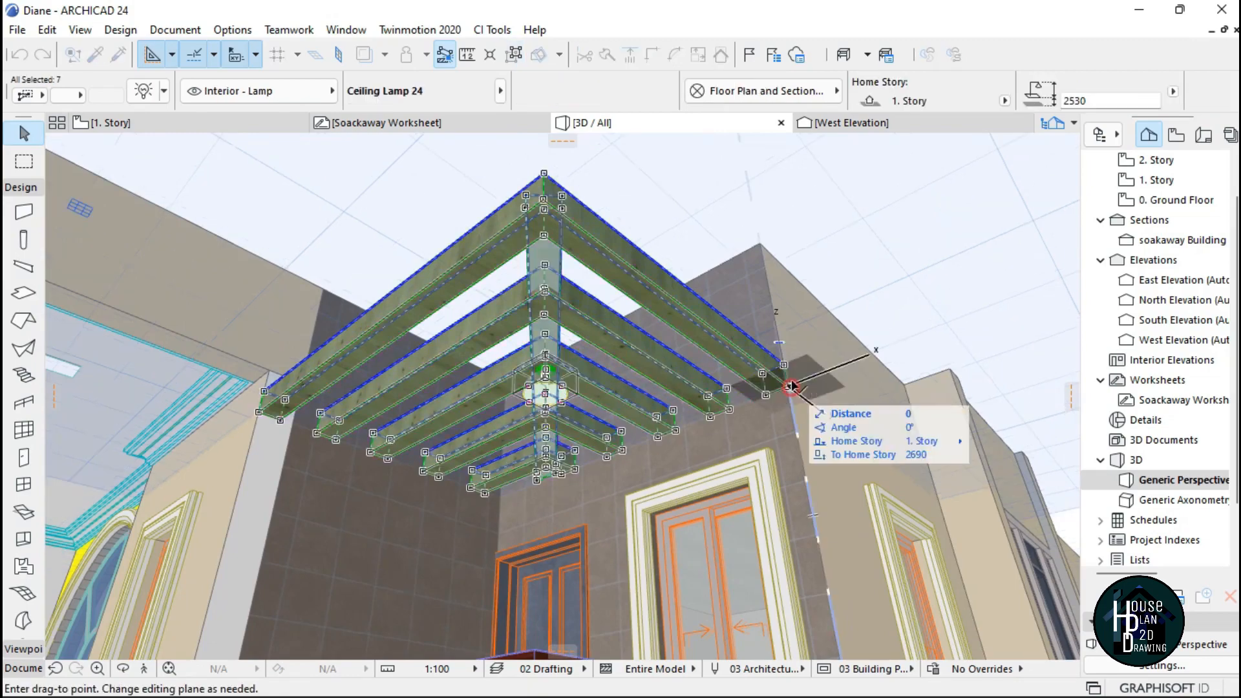
left_click(775, 322)
key("Escape")
Examine the raised pergola, porch parapet and tiled roof from around the front of the house.
left_click(144, 669)
key("Down")
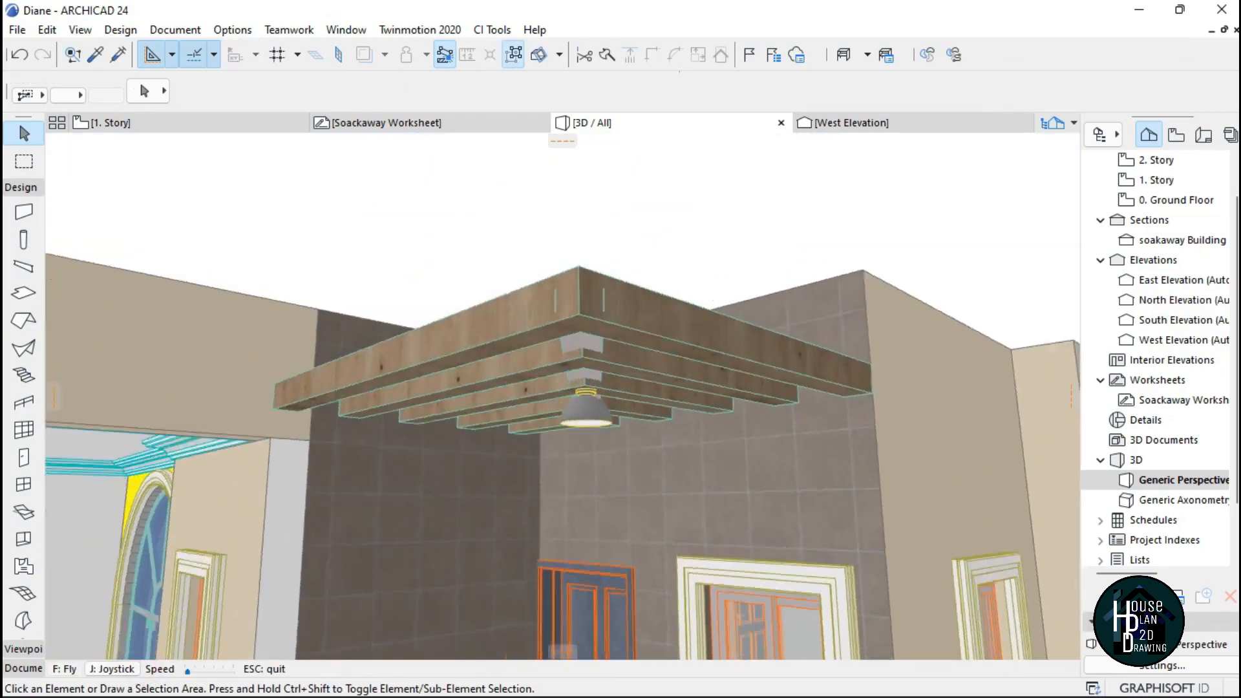
key("Right")
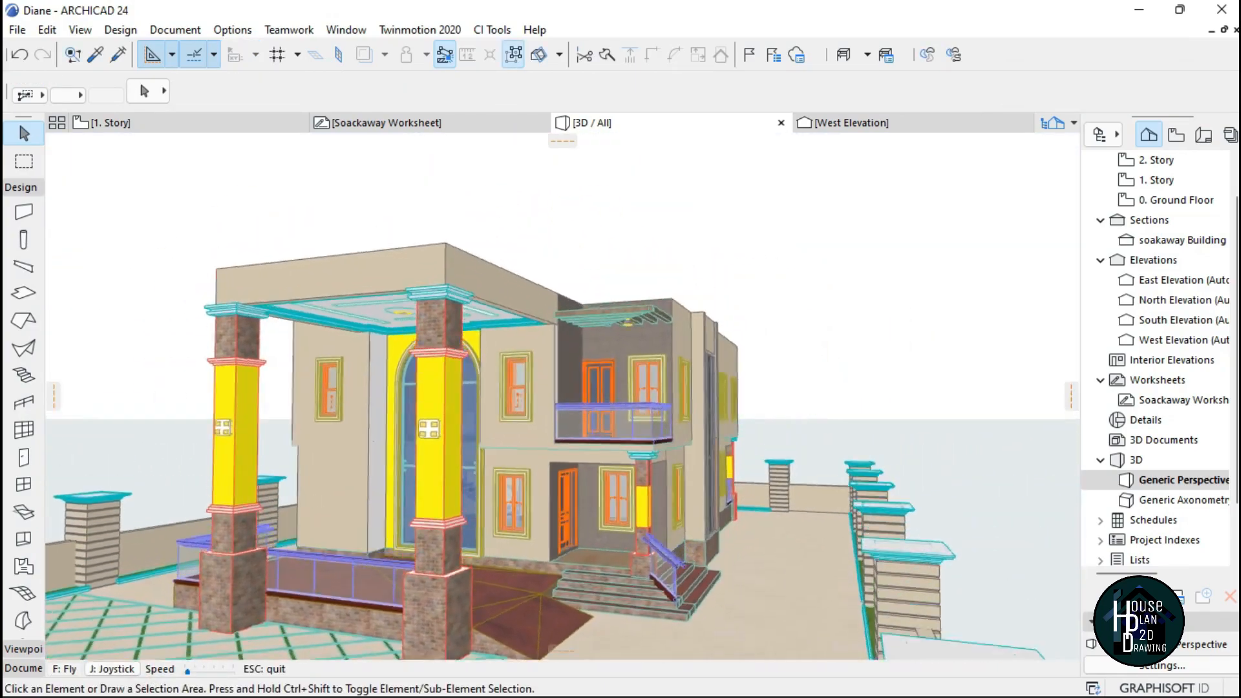
key("Page_Up")
key("Left")
key("Page_Up")
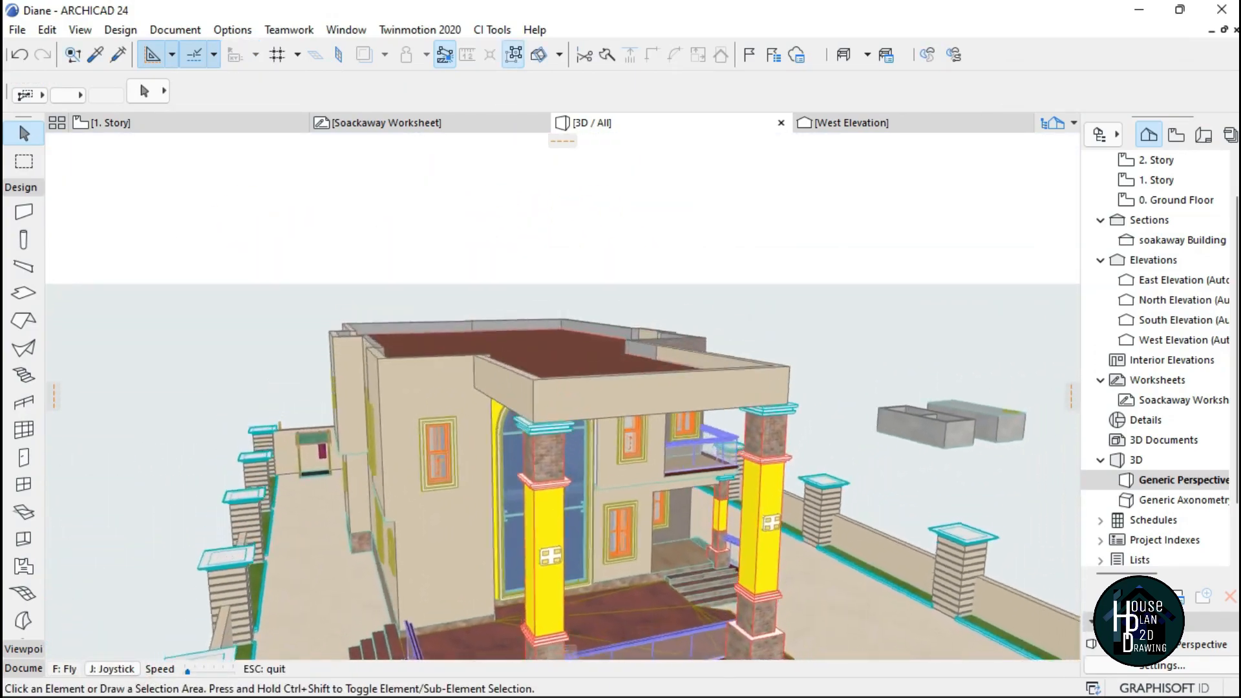
key("Right")
key("Left")
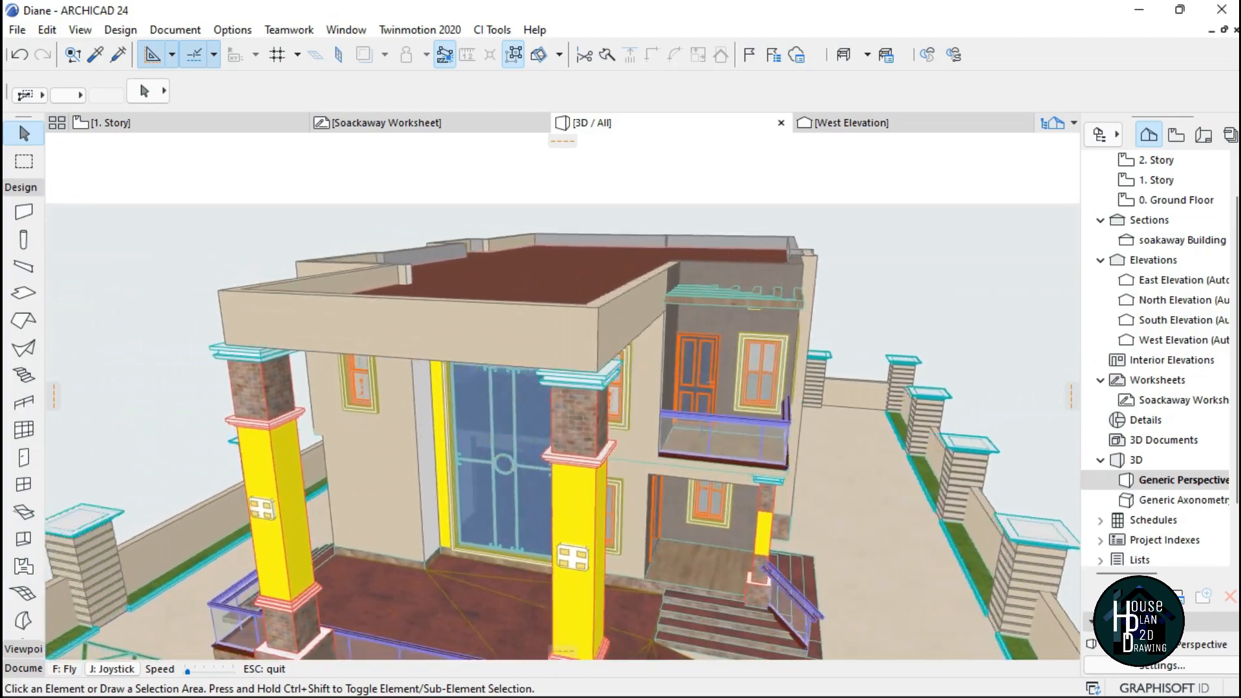
key("Page_Down")
key("Right")
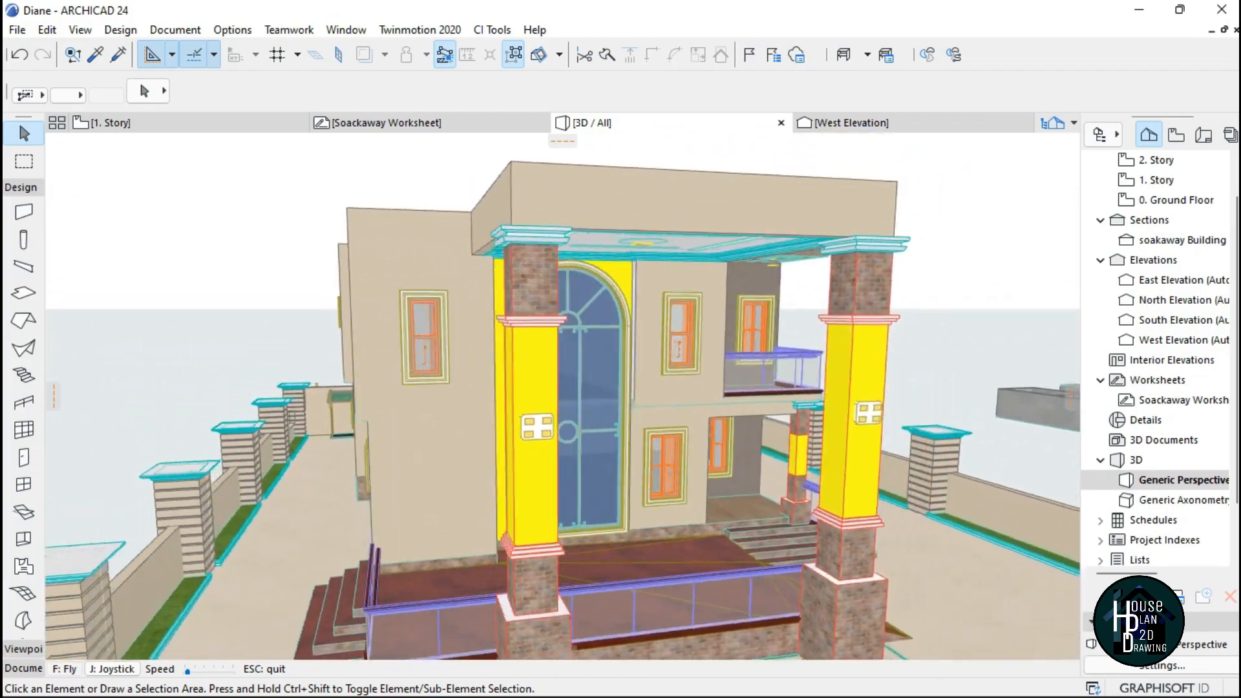
key("Page_Up")
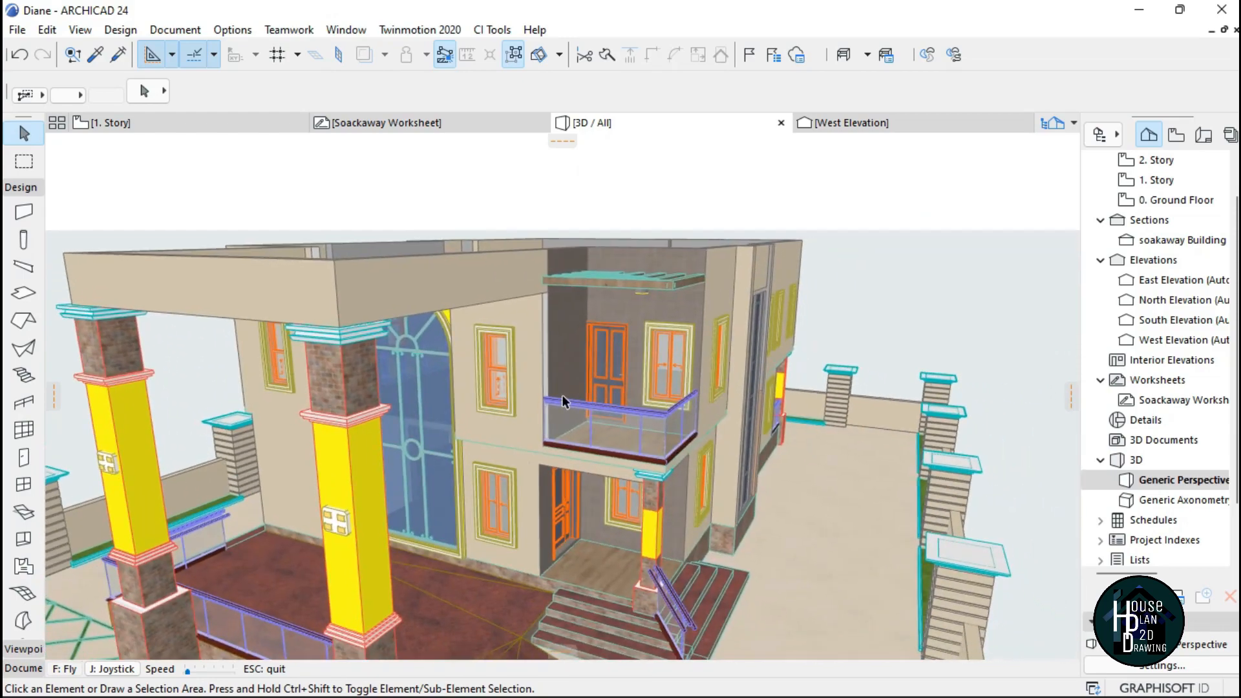
key("Escape")
Create a new complex profile named A Cap in the Profile Manager.
left_click(232, 30)
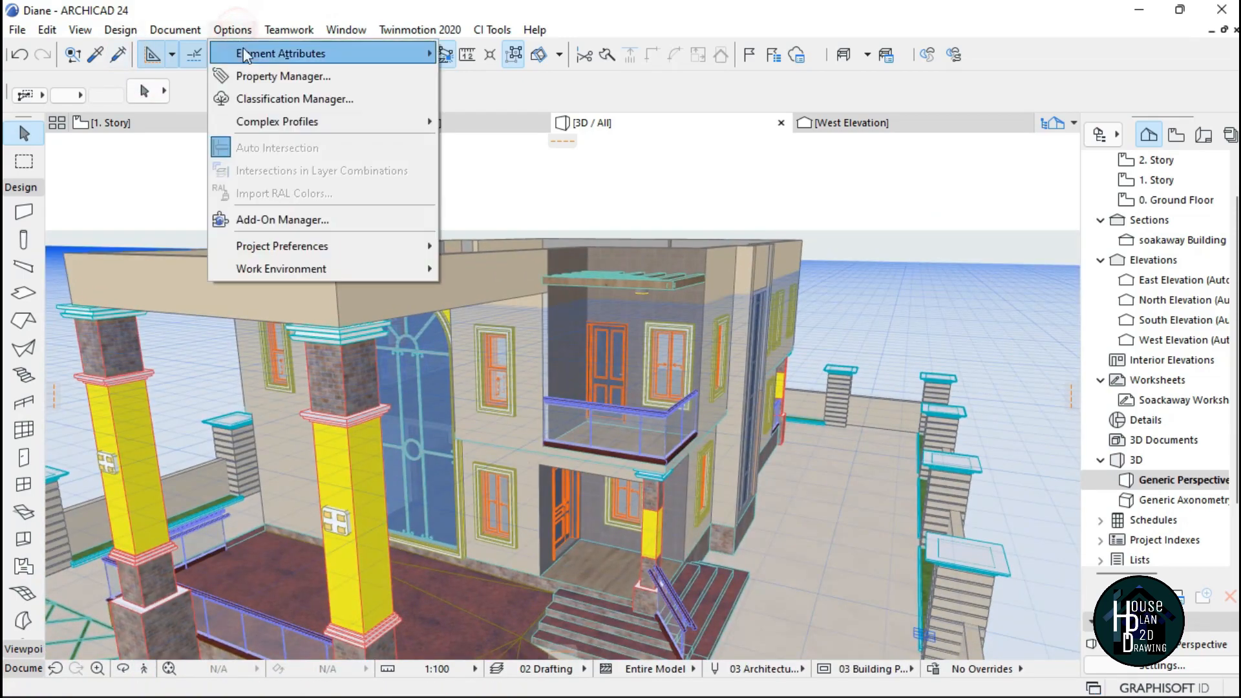
mouse_move(313, 129)
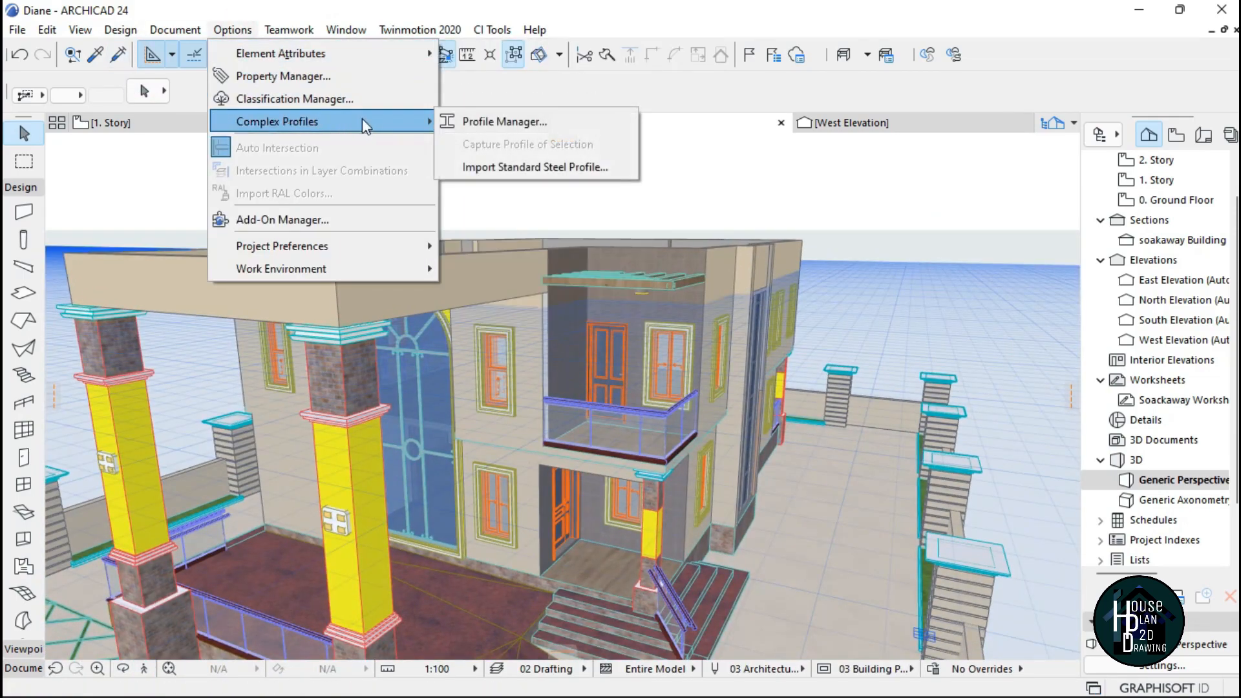
left_click(517, 121)
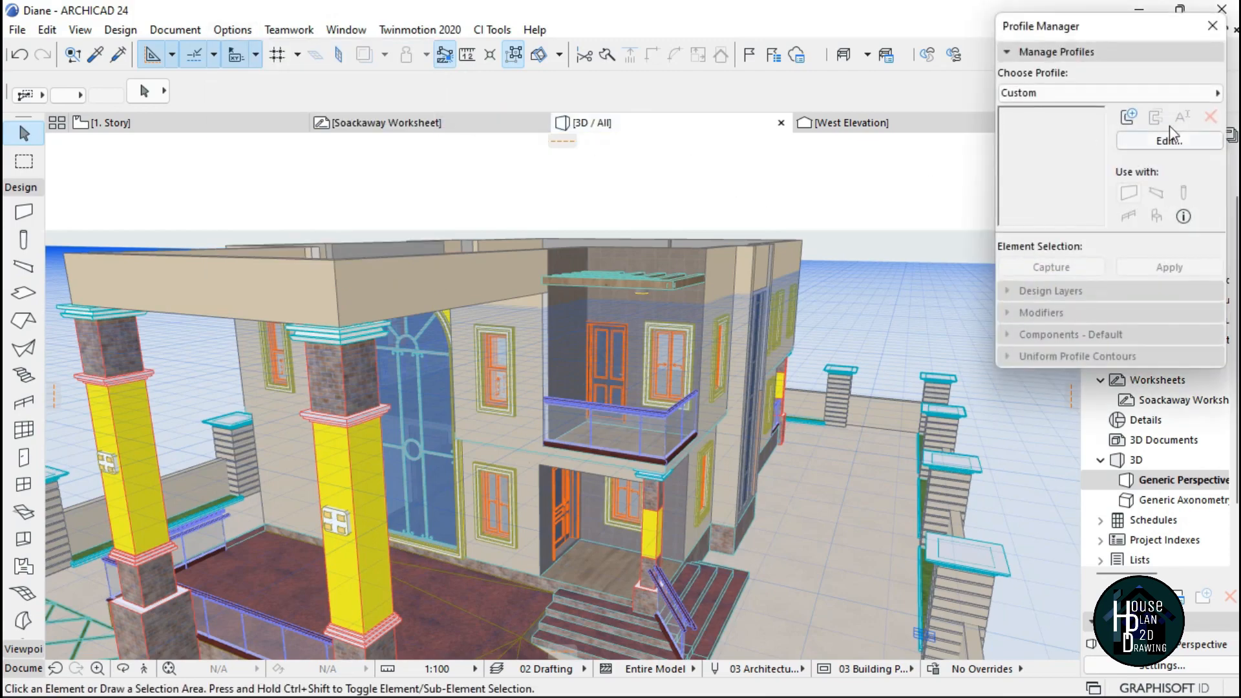
left_click(1128, 120)
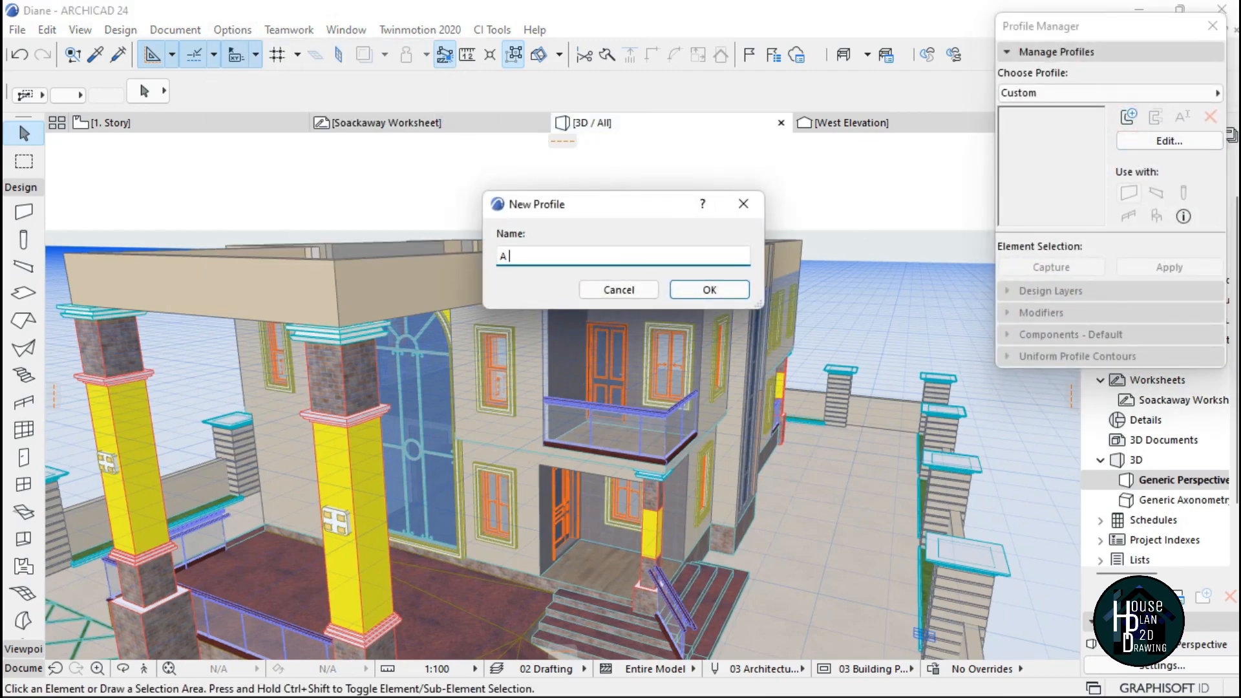
type("p")
left_click(708, 290)
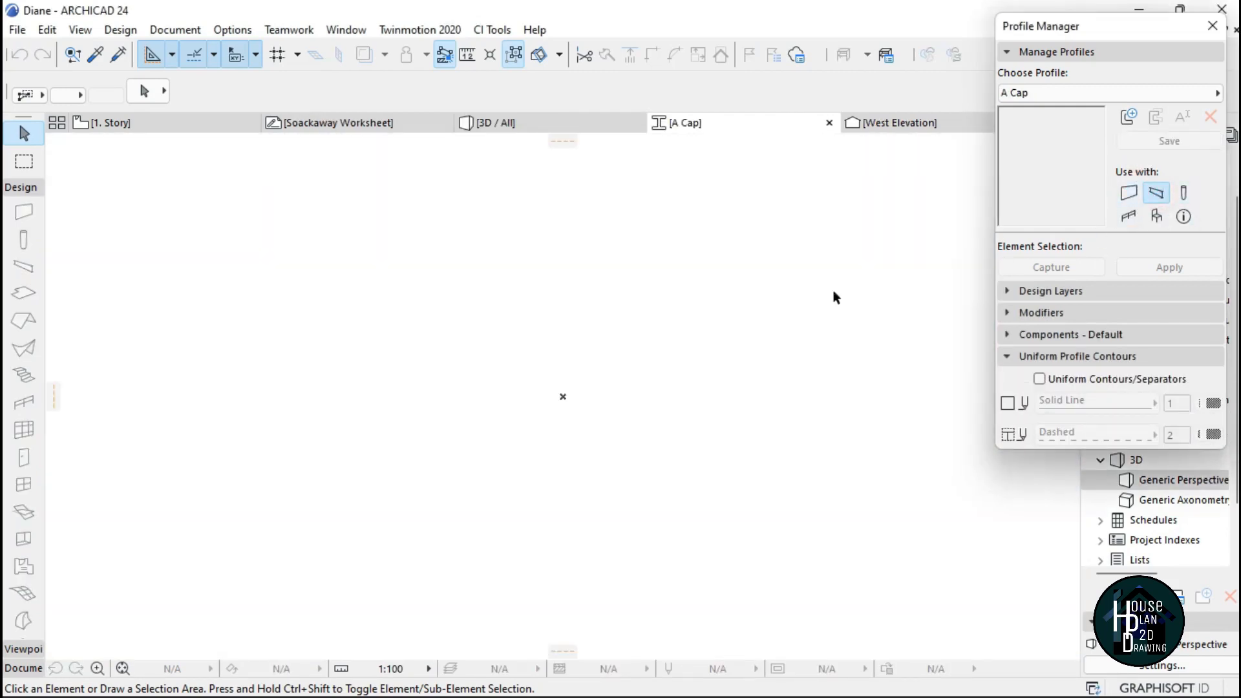
Draw a horizontal line 225 long in the A Cap profile as the base of the cap outline.
left_click(10, 668)
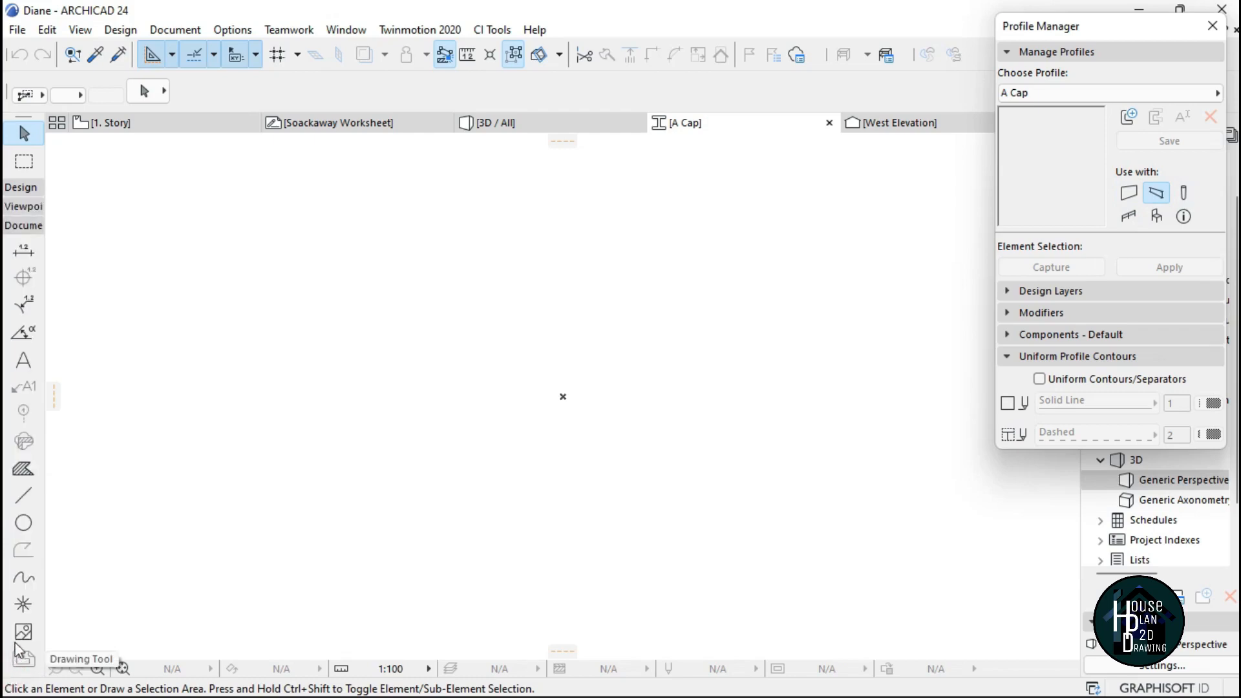
left_click(23, 495)
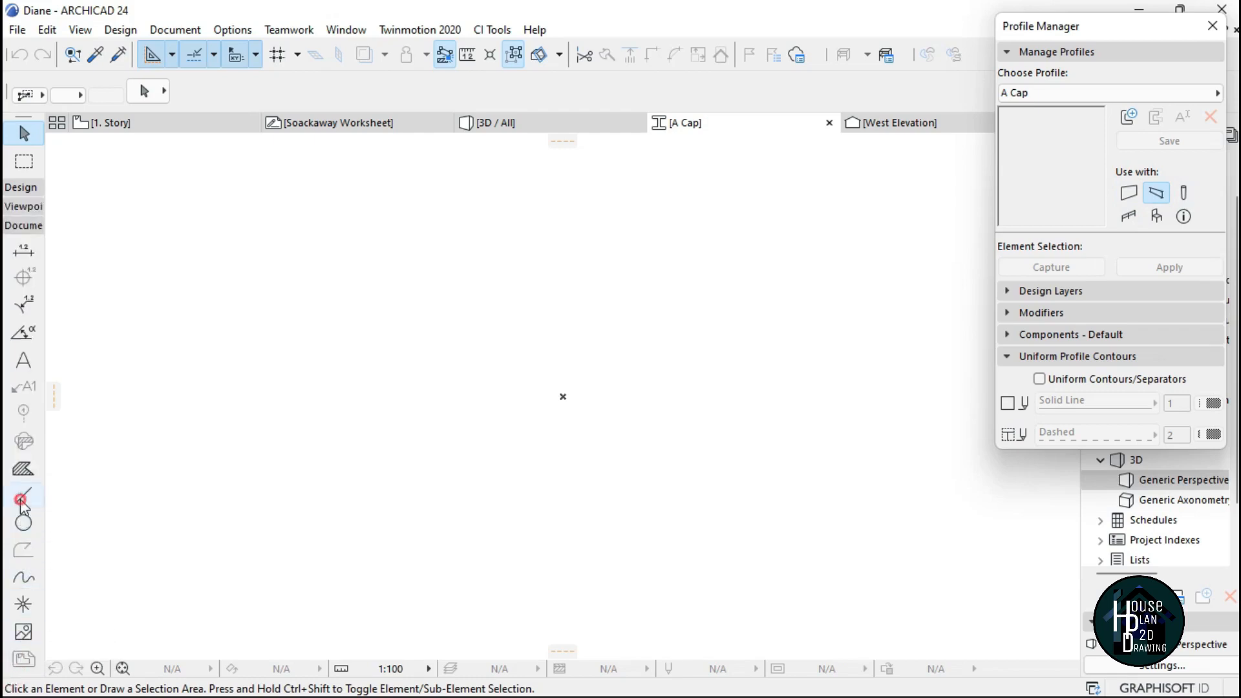
left_click(601, 372)
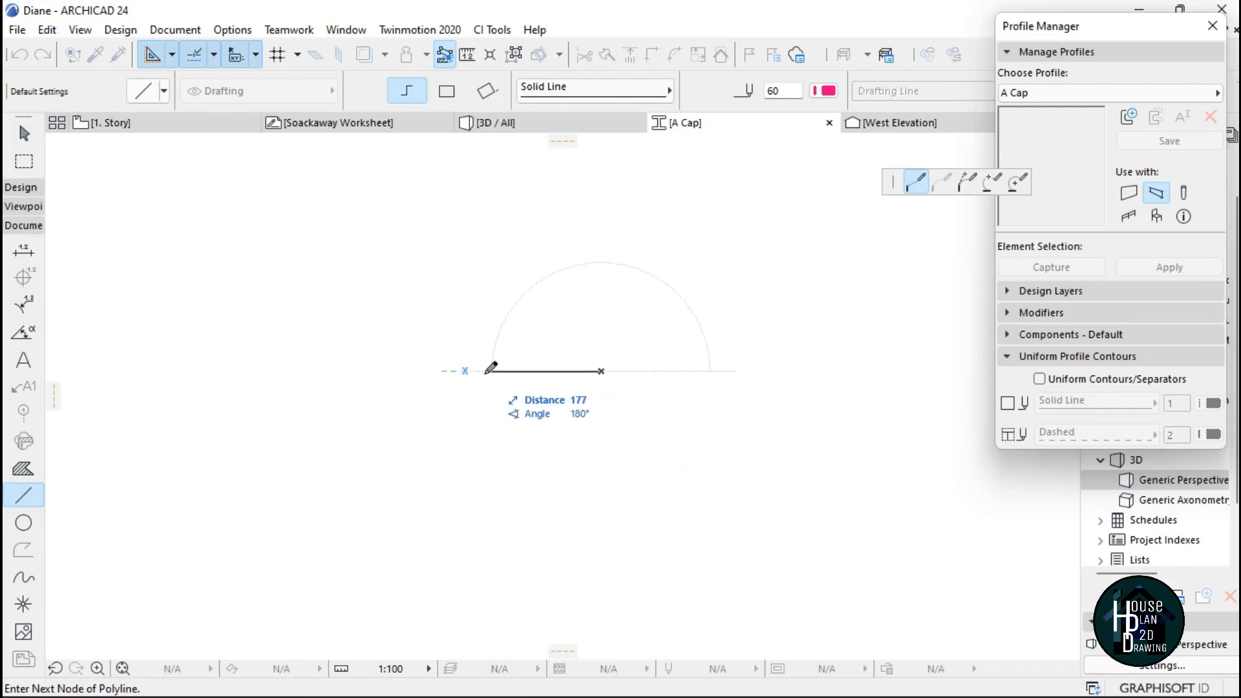
type("225")
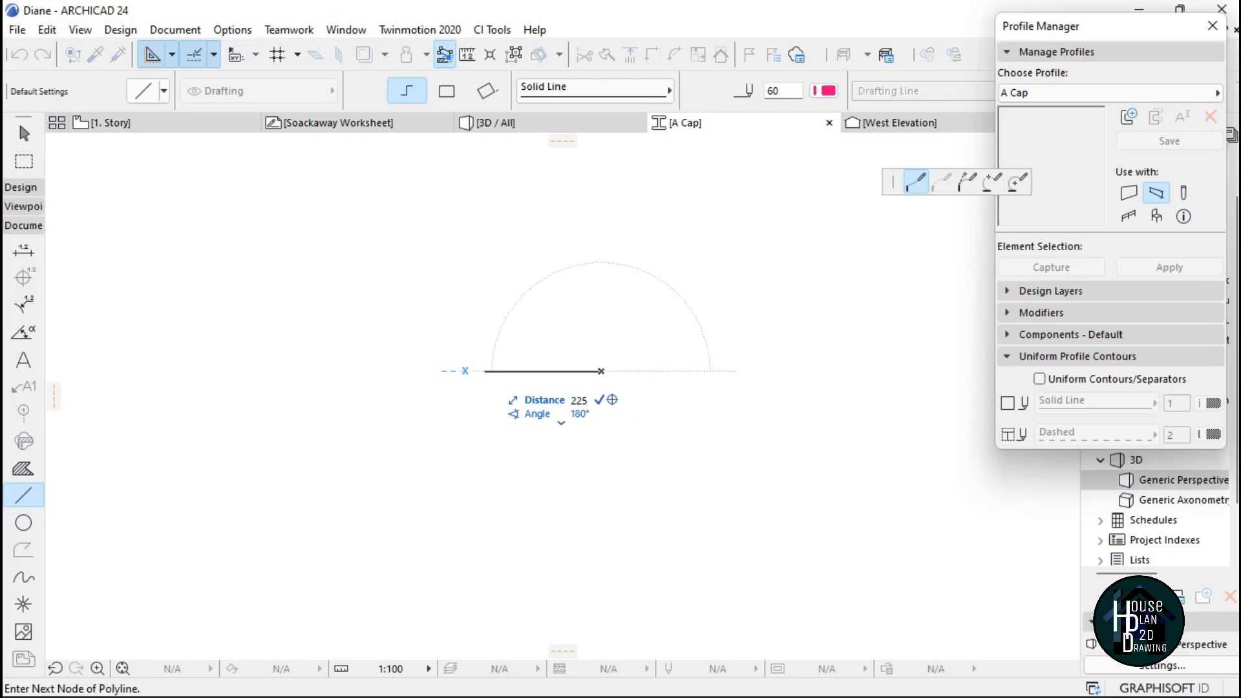
key("Return")
left_click(461, 373)
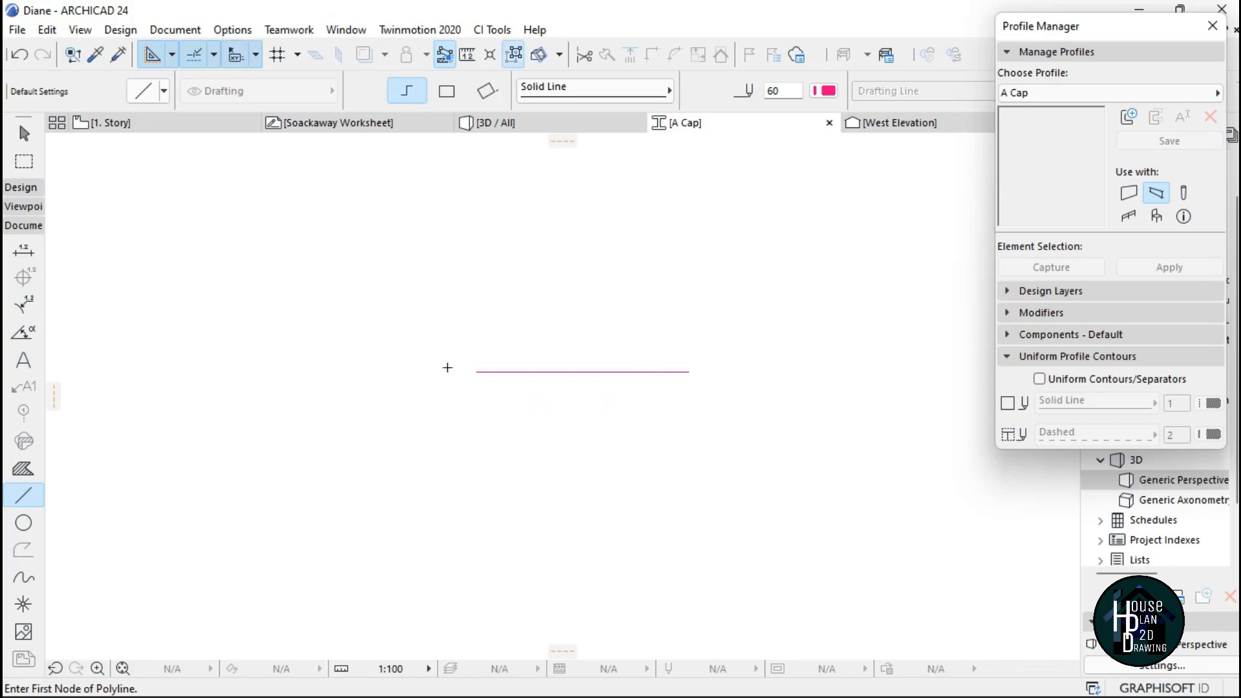
Complete the rectangle above the base line with a polyline, 50 high, ending at the base line's other endpoint.
left_click(476, 373)
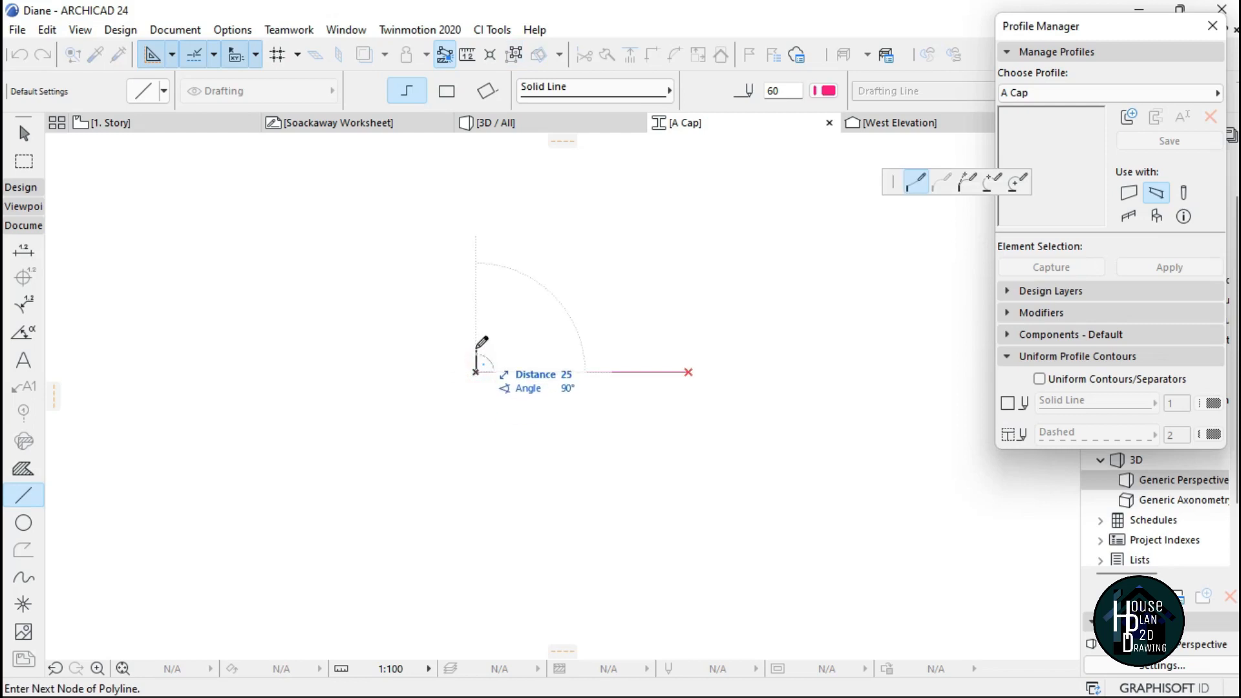
type("50")
key("Return")
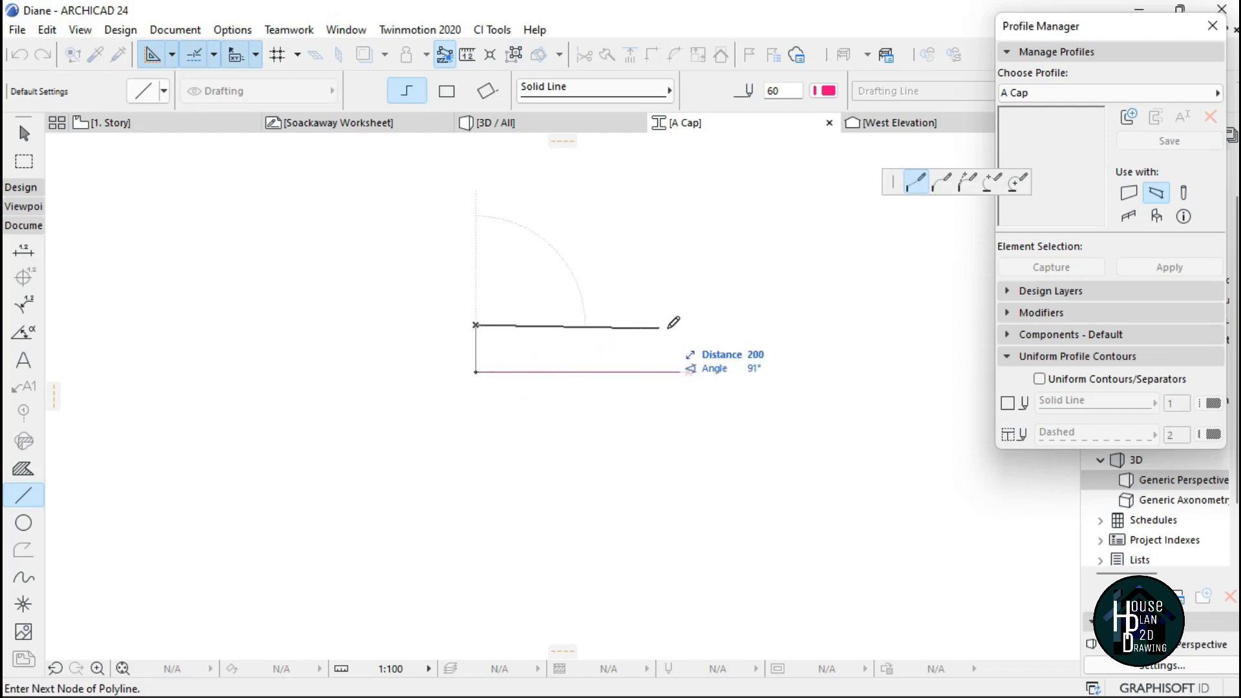
left_click(689, 324)
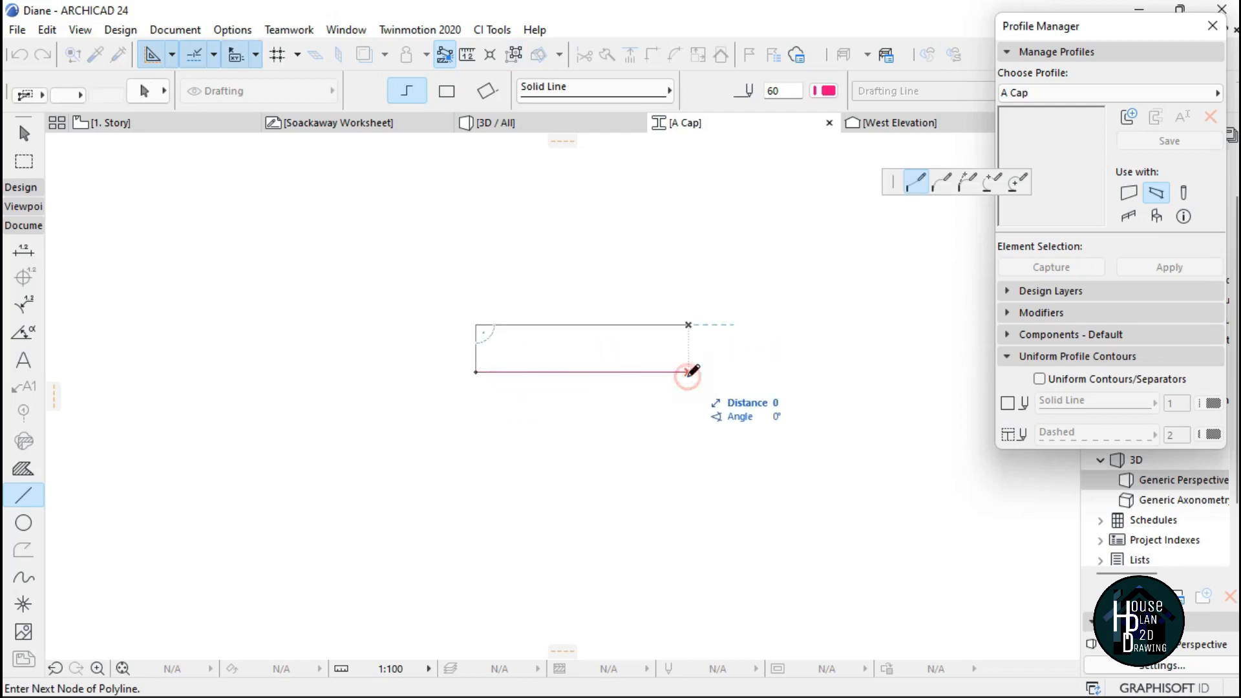
double_click(689, 372)
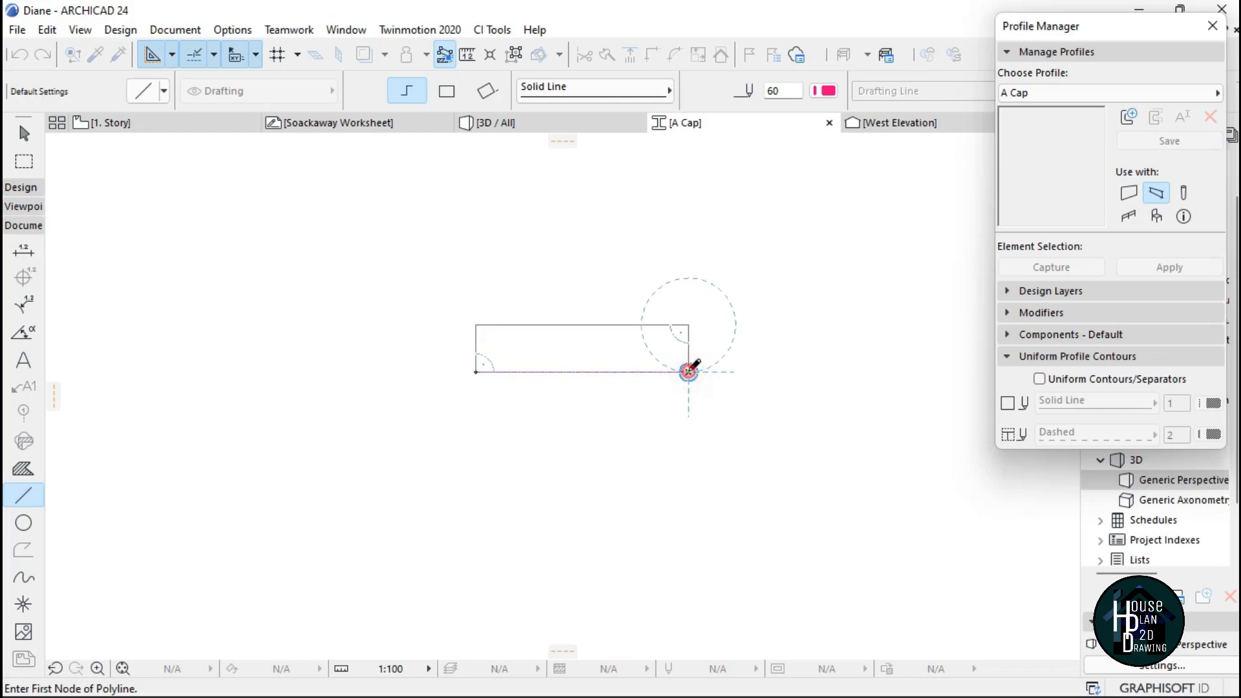
scroll(573, 330, "down", 2)
scroll(573, 330, "up", 3)
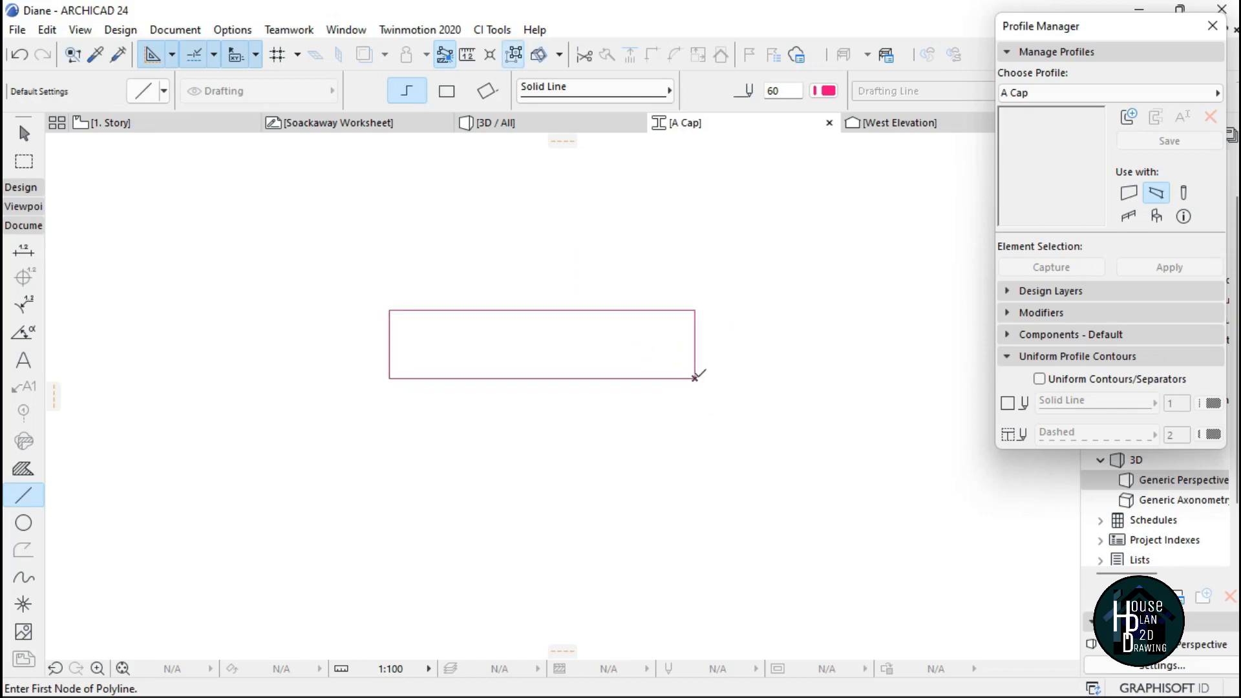
Add a chamfered end to the rectangle, extending about 50 outward, rising to mid-height and sloping up to the upper corner.
left_click(695, 378)
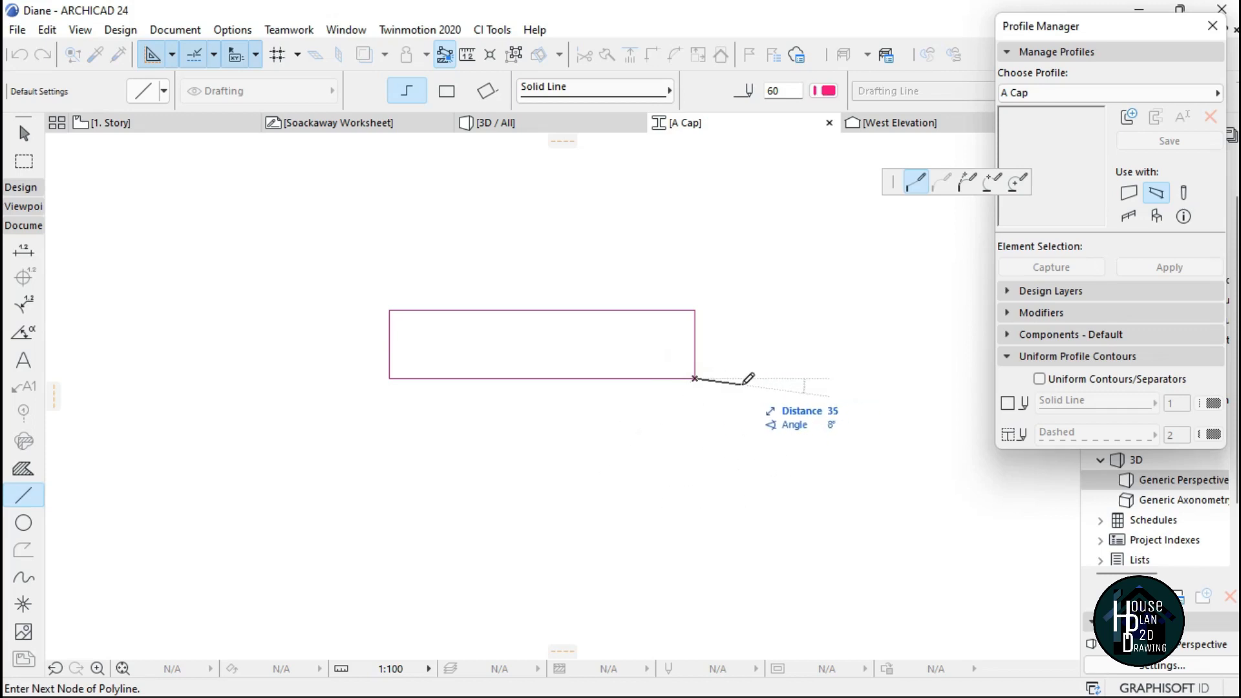
type("5")
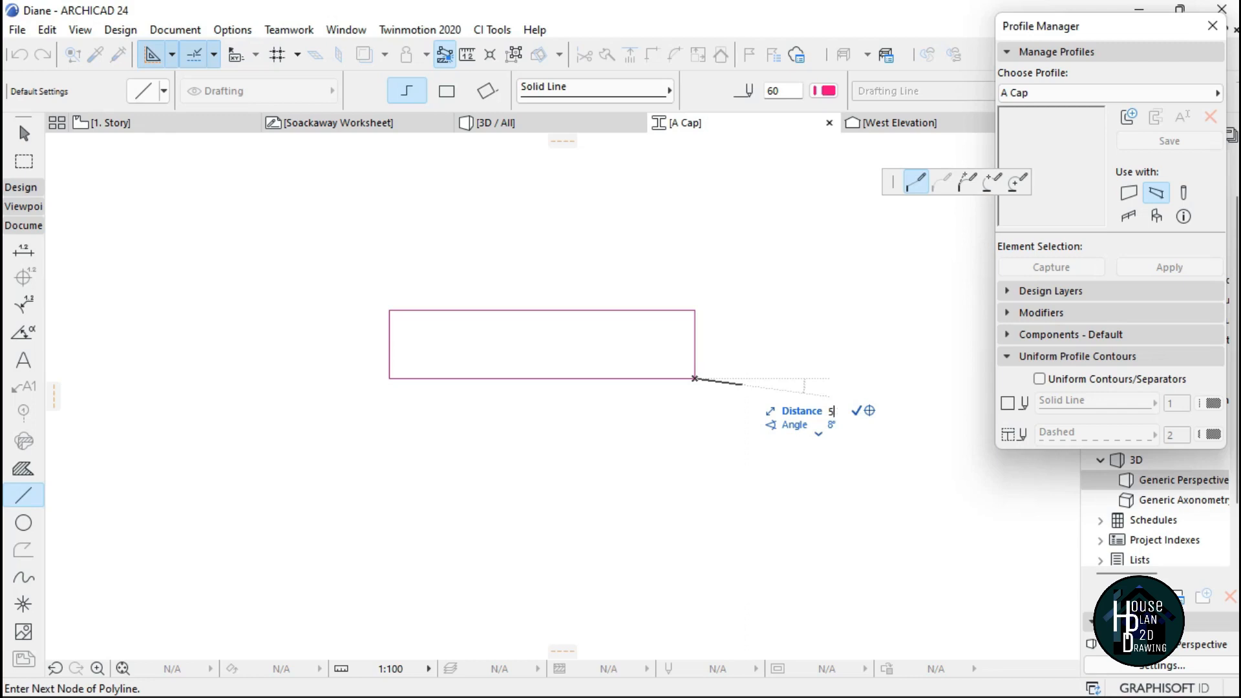
key("Escape")
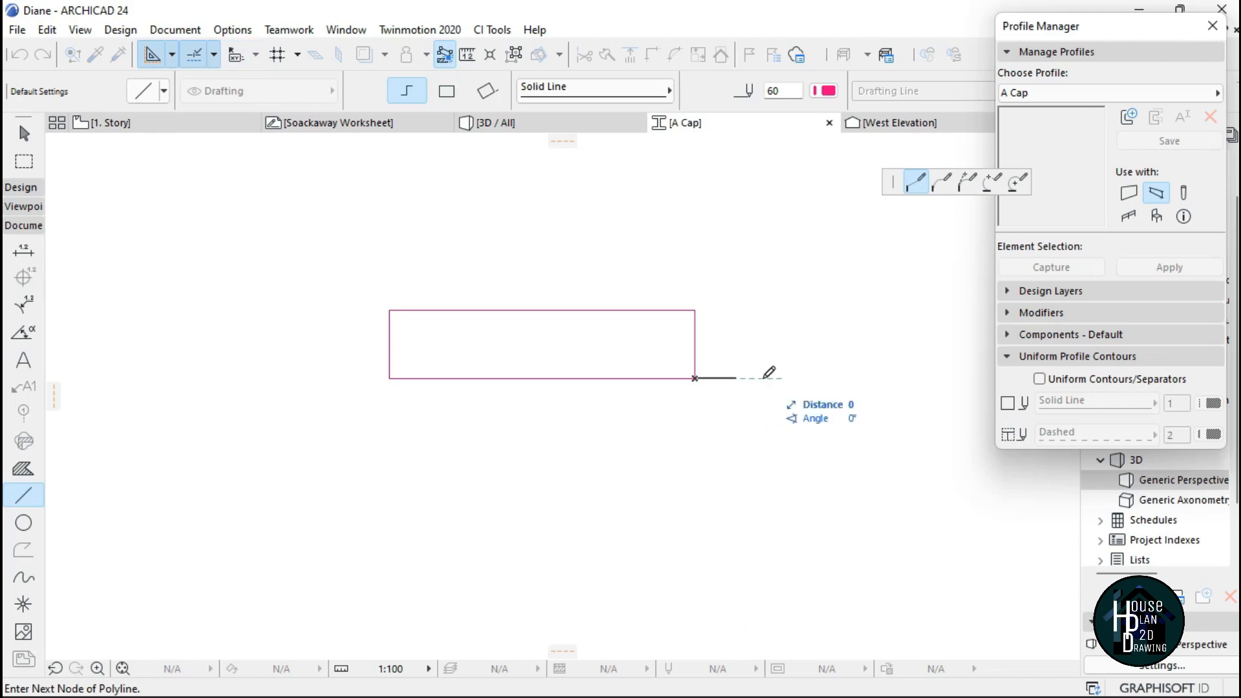
left_click(763, 379)
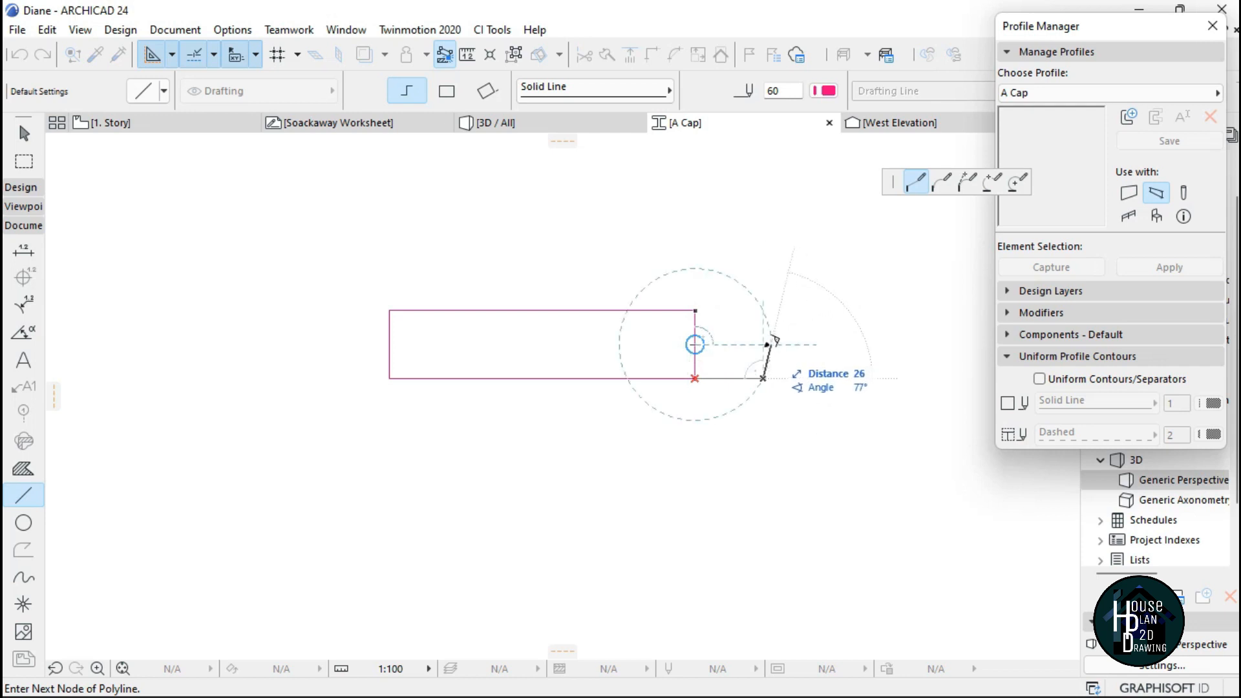
left_click(764, 343)
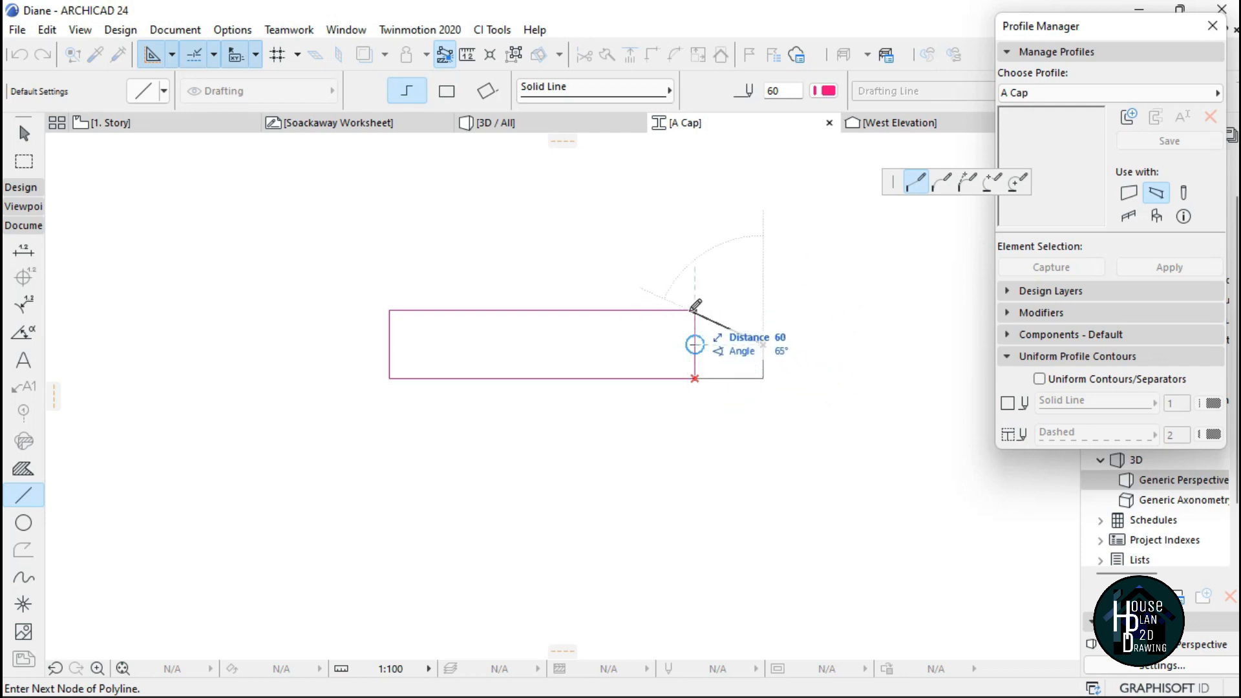
double_click(695, 310)
scroll(767, 341, "down", 4)
key("Escape")
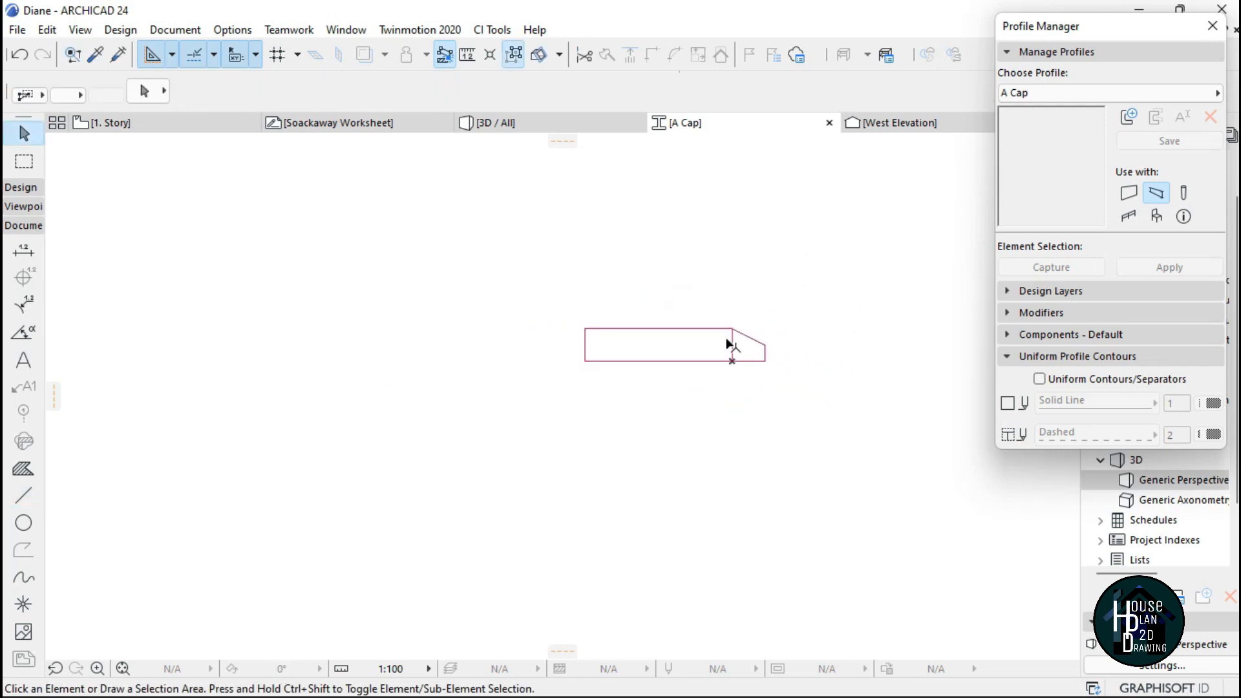
Mirror a copy of the three chamfered-end lines about the rectangle's vertical centre line.
scroll(694, 333, "up", 5)
scroll(597, 361, "down", 3)
scroll(560, 341, "up", 2)
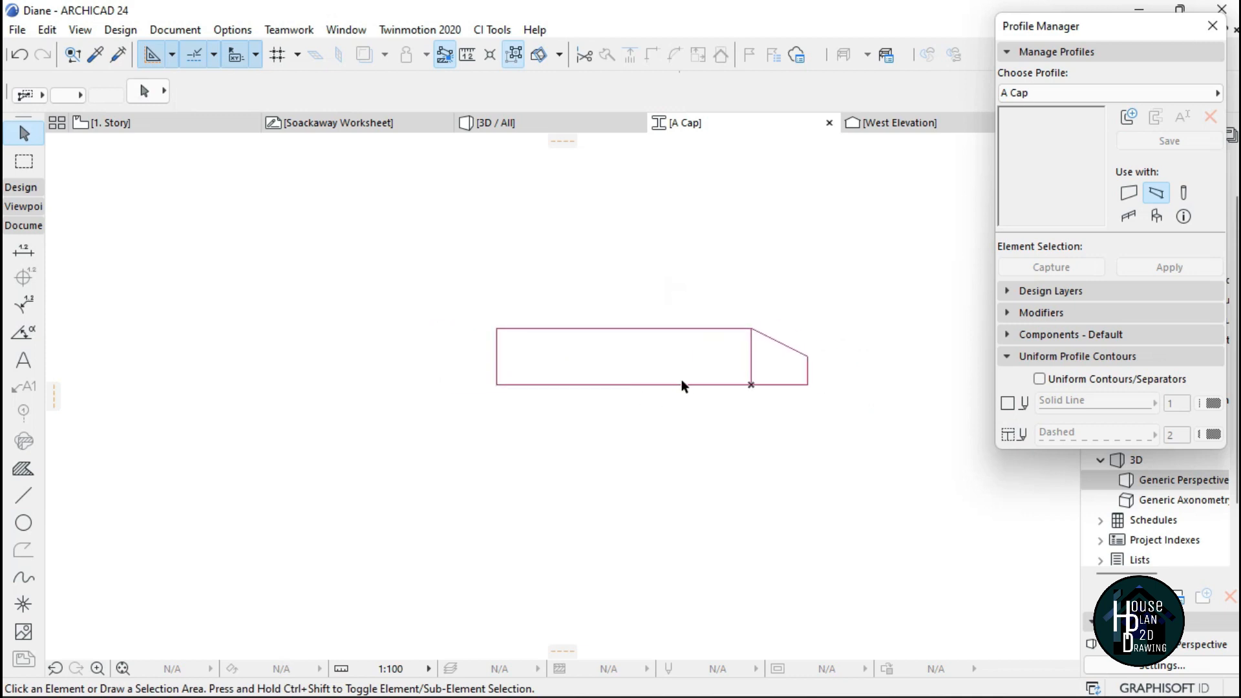
left_click(638, 385)
left_click(794, 386)
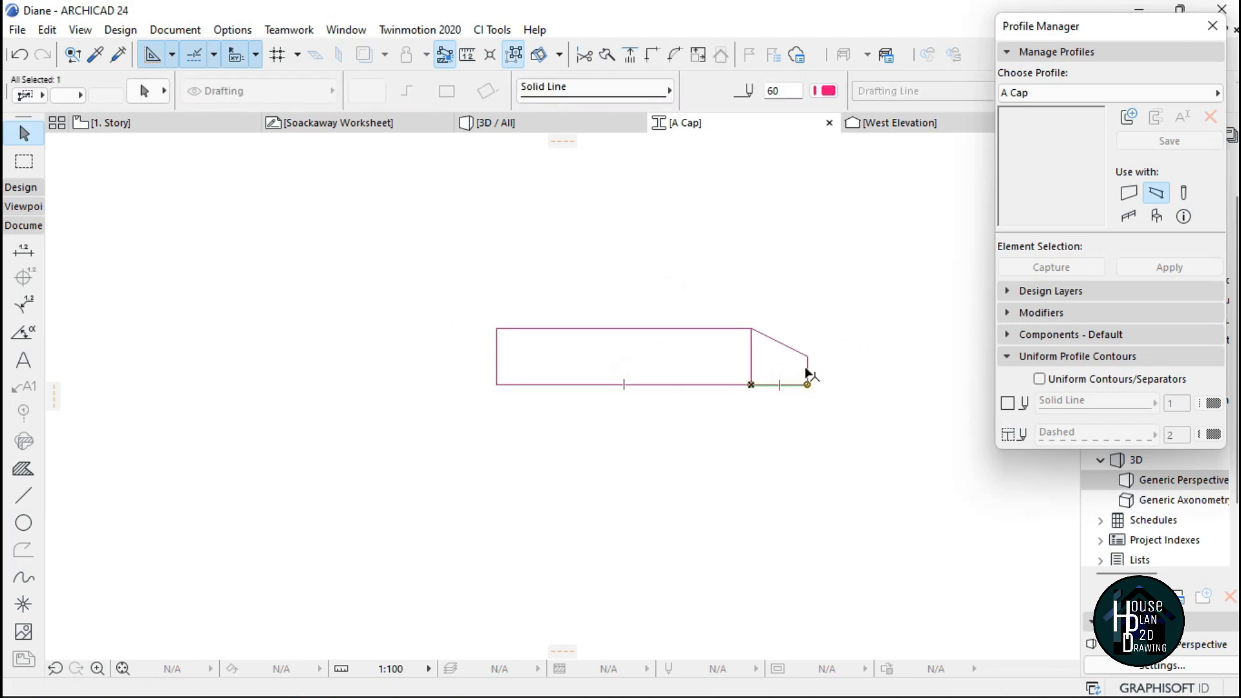
key("ctrl+shift+m")
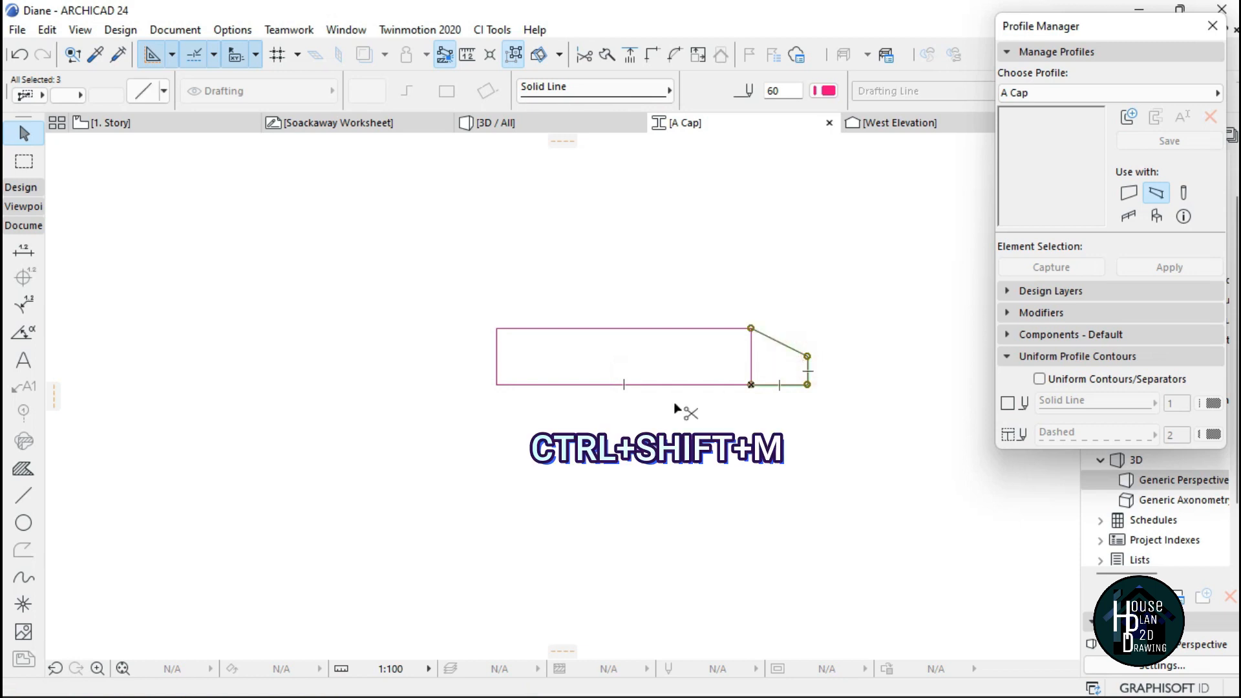
left_click(625, 384)
left_click(625, 494)
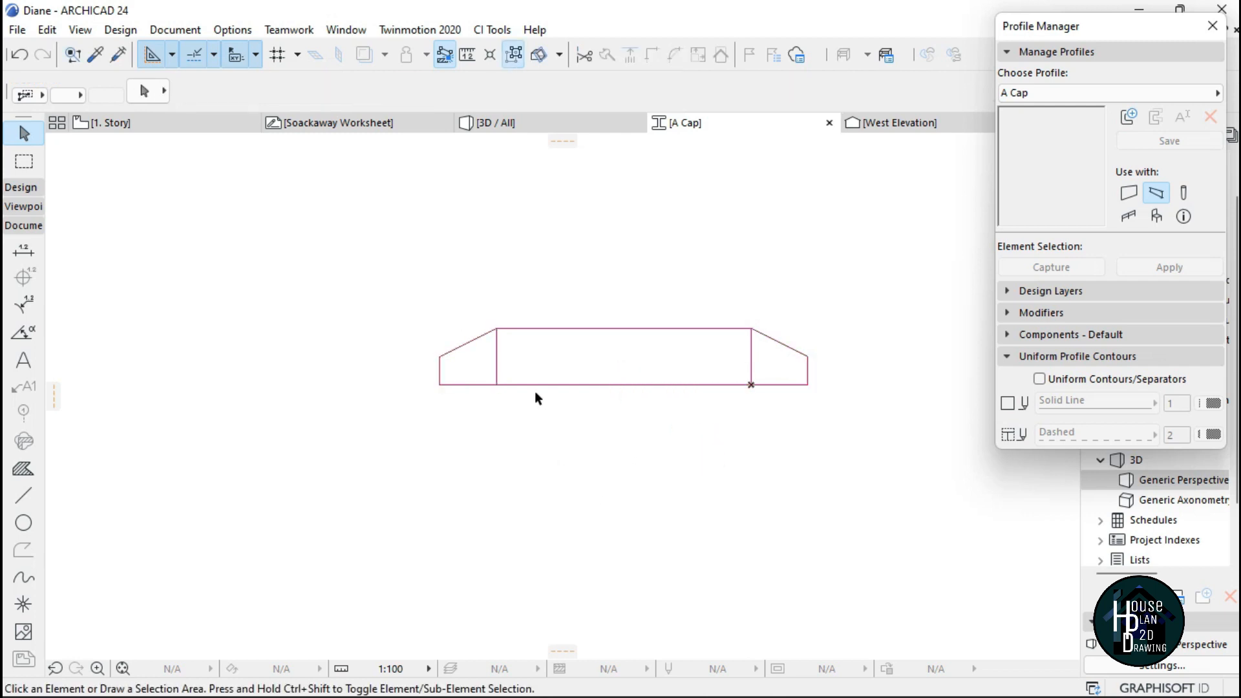
Delete the two inner vertical lines separating the chamfered ends from the central rectangle.
left_click(496, 362)
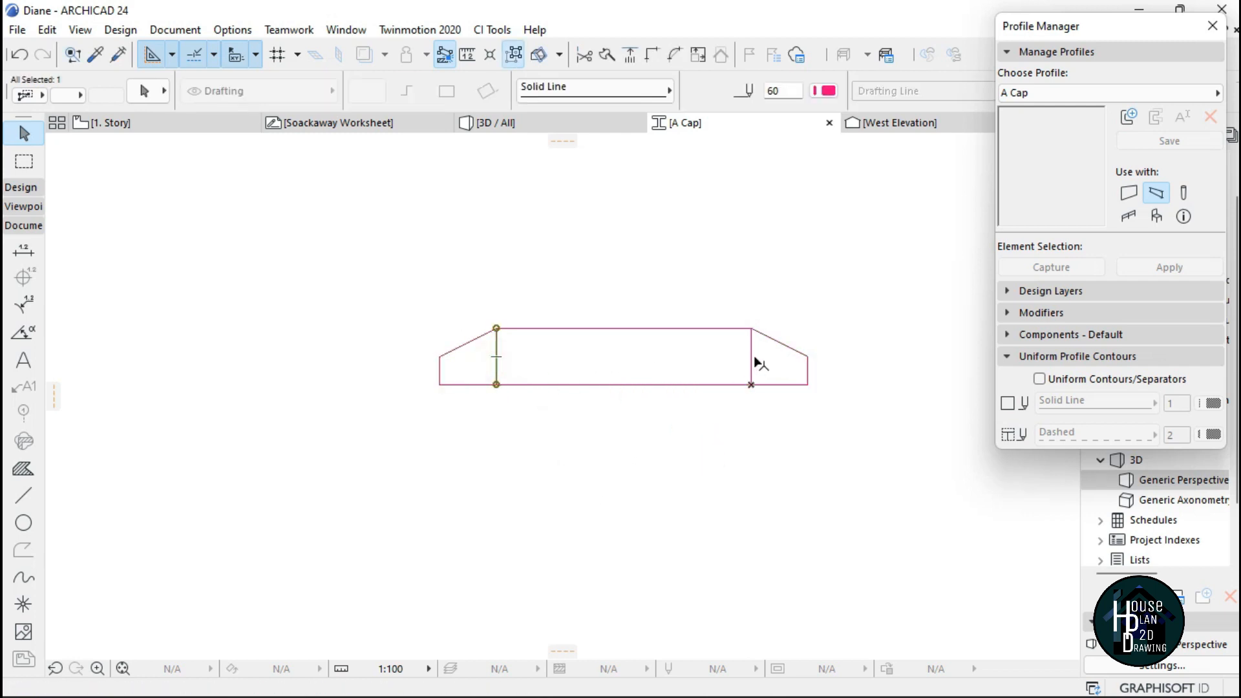
right_click(590, 238)
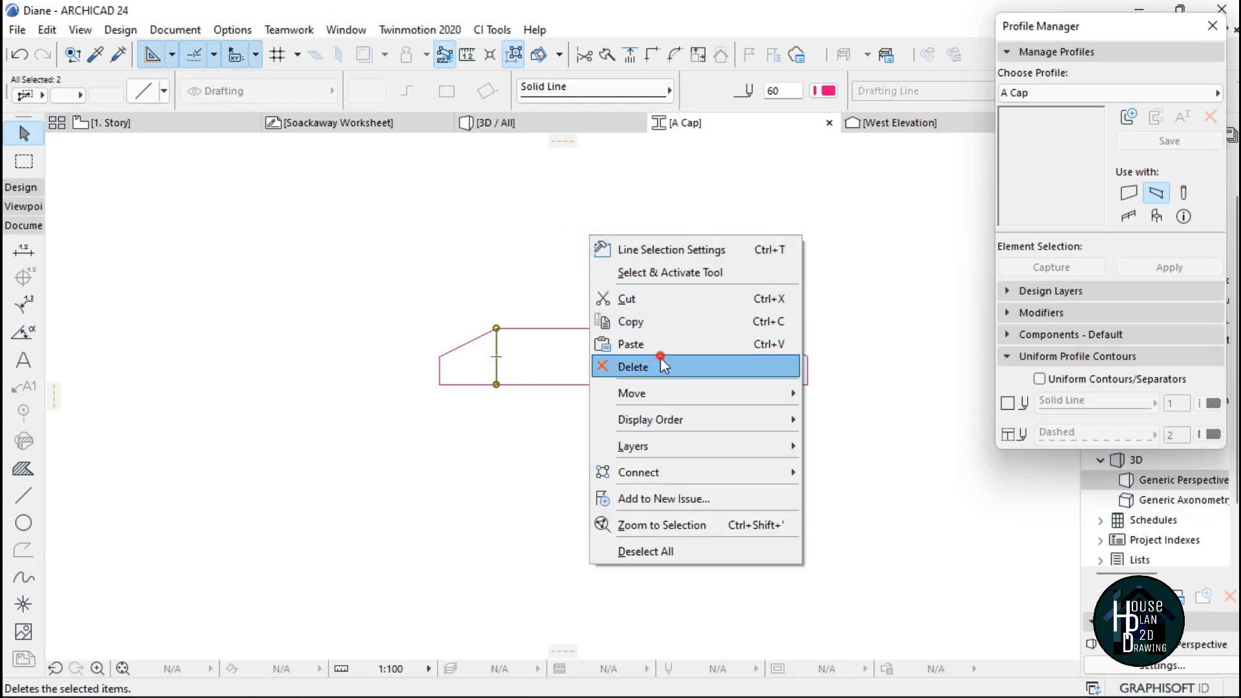
left_click(661, 362)
scroll(565, 346, "down", 1)
scroll(606, 360, "up", 1)
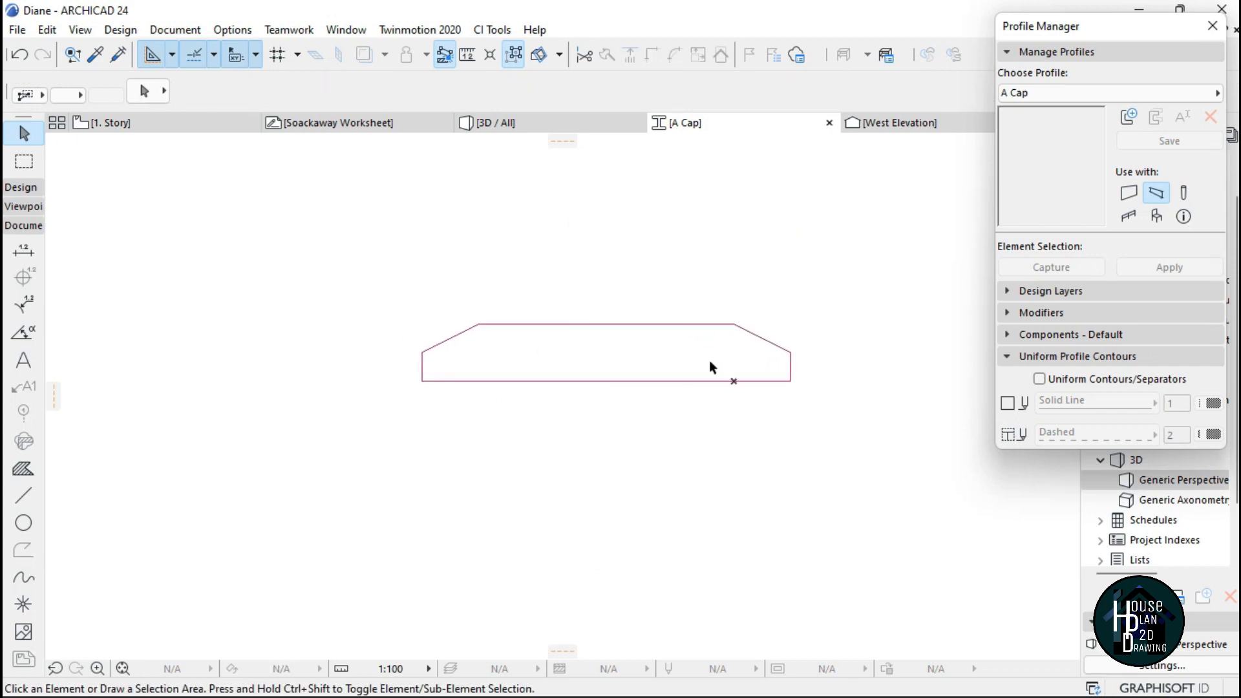
Fill the closed cap outline and set its building material to ST-00 GENERIC - STRUCTURAL.
left_click(21, 470)
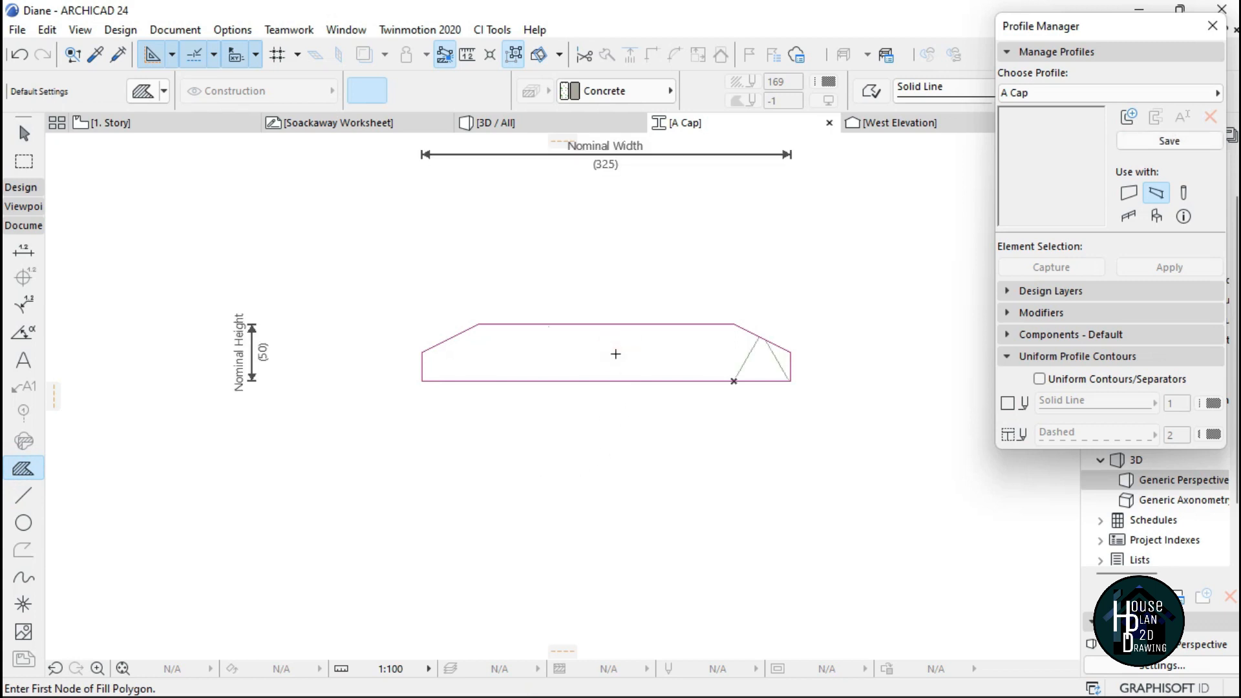
left_click(645, 355)
left_click(606, 93)
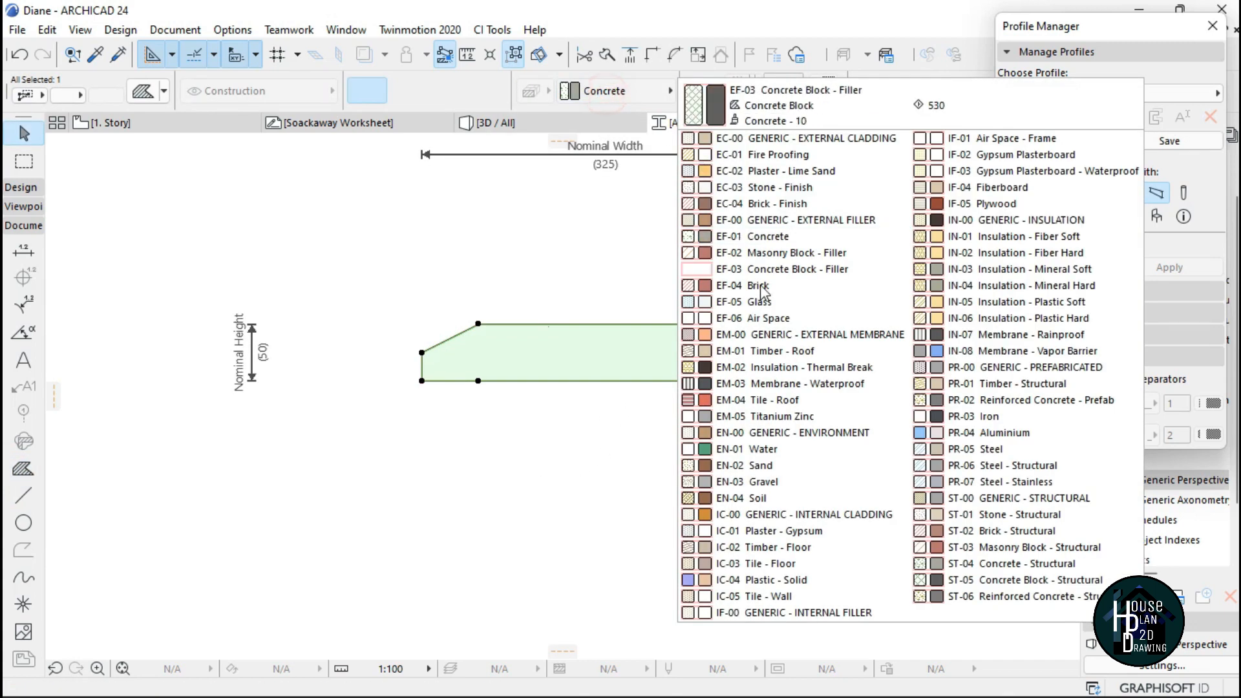
left_click(1018, 503)
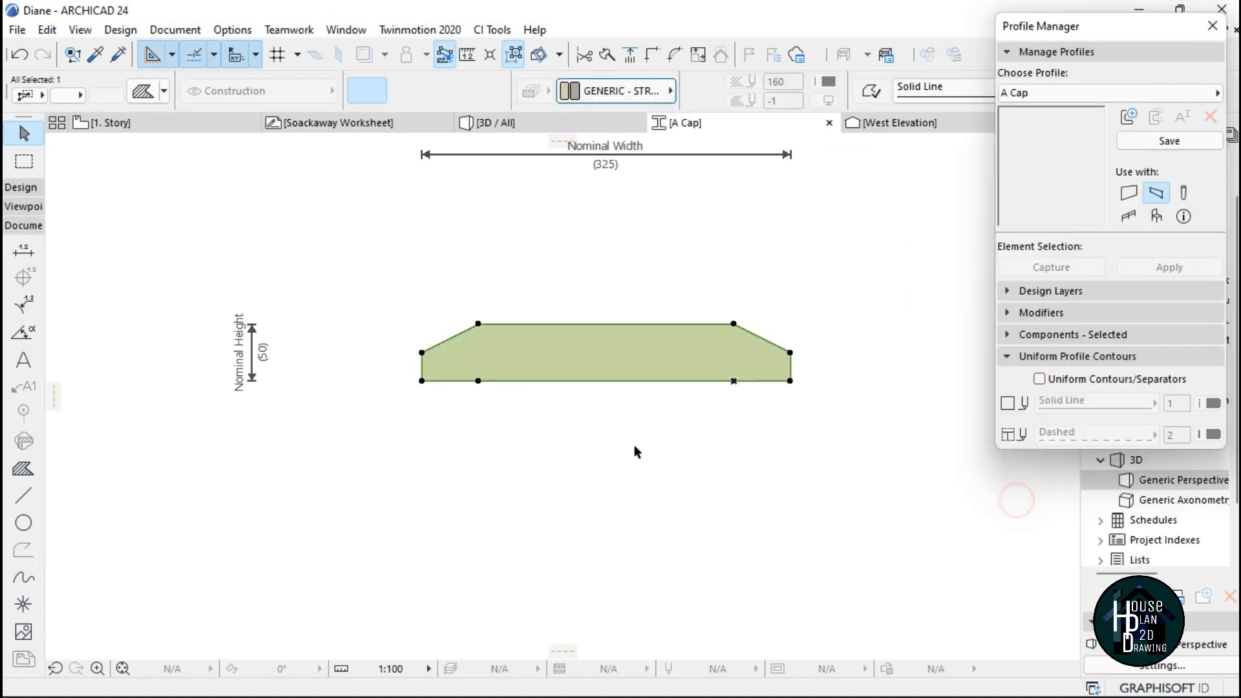
scroll(561, 343, "down", 3)
scroll(542, 396, "up", 3)
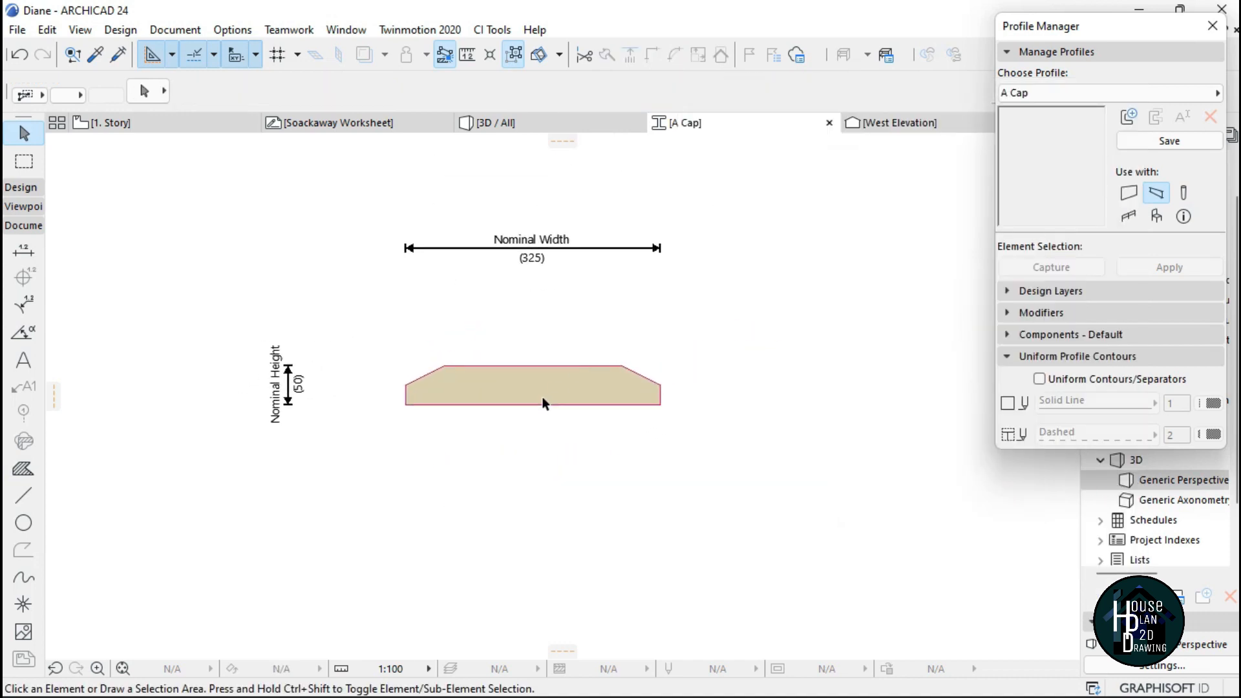
Enable the Width Stretch and Height Stretch modifiers for the cap profile.
left_click(537, 380)
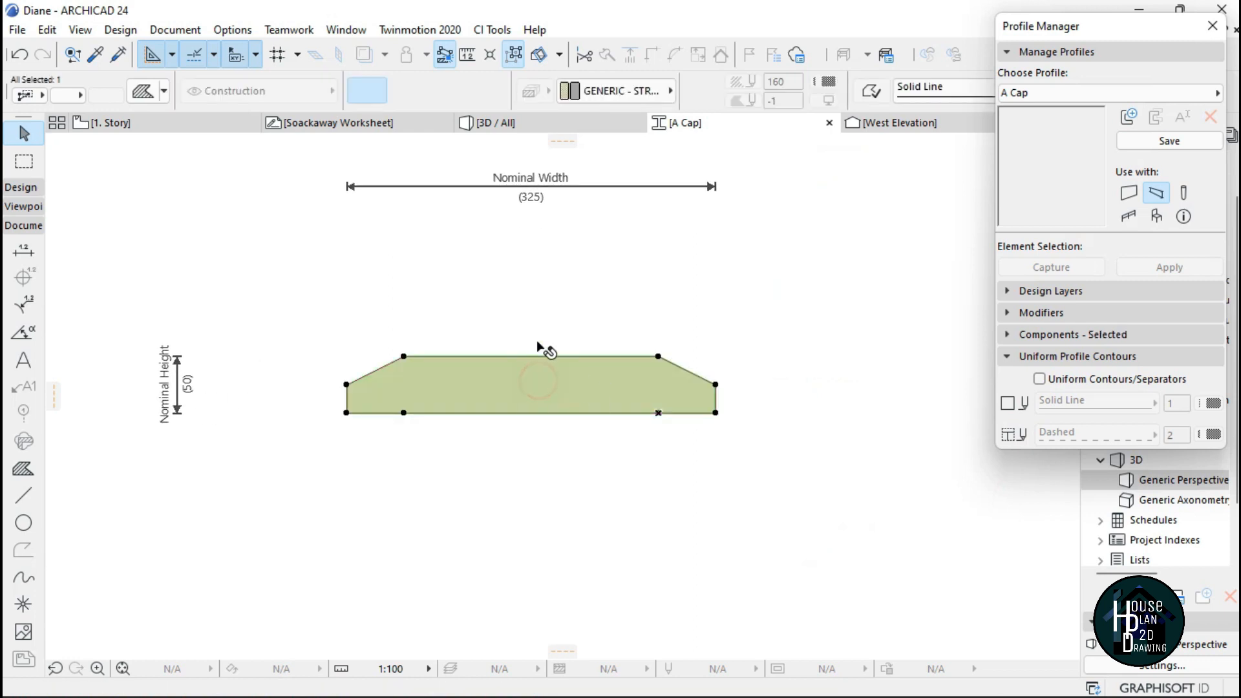
key("Escape")
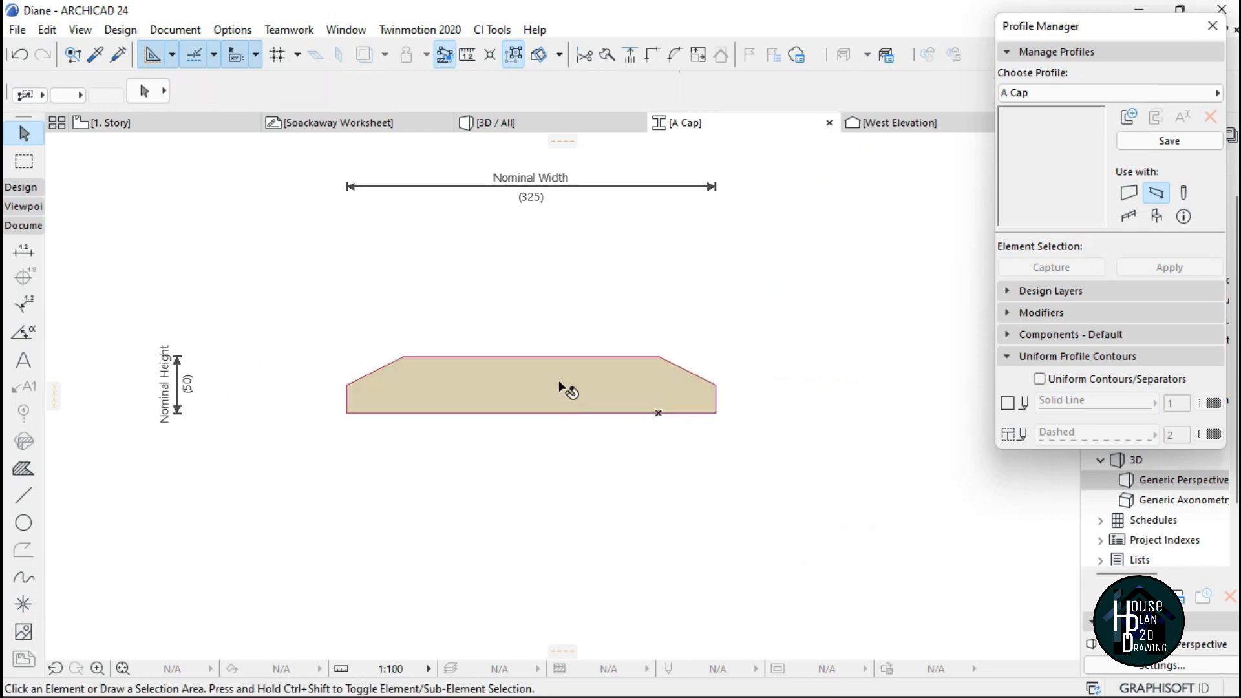
left_click(559, 382)
left_click(1042, 313)
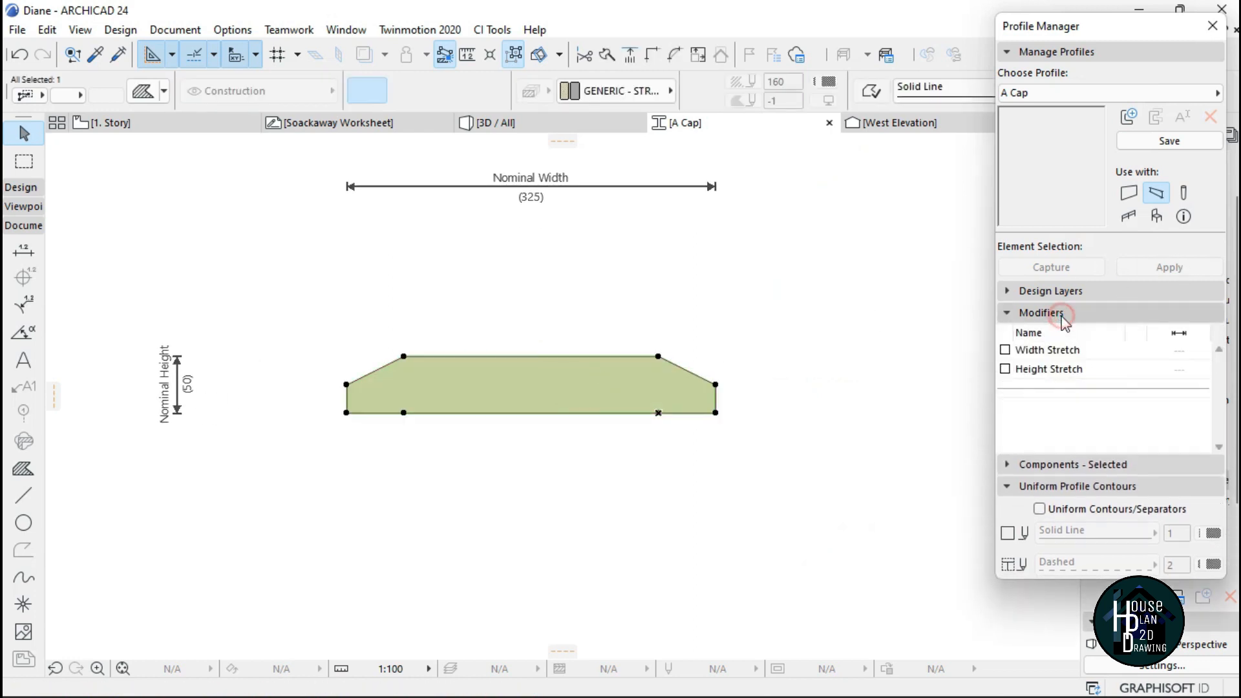
left_click(1006, 350)
left_click(1005, 368)
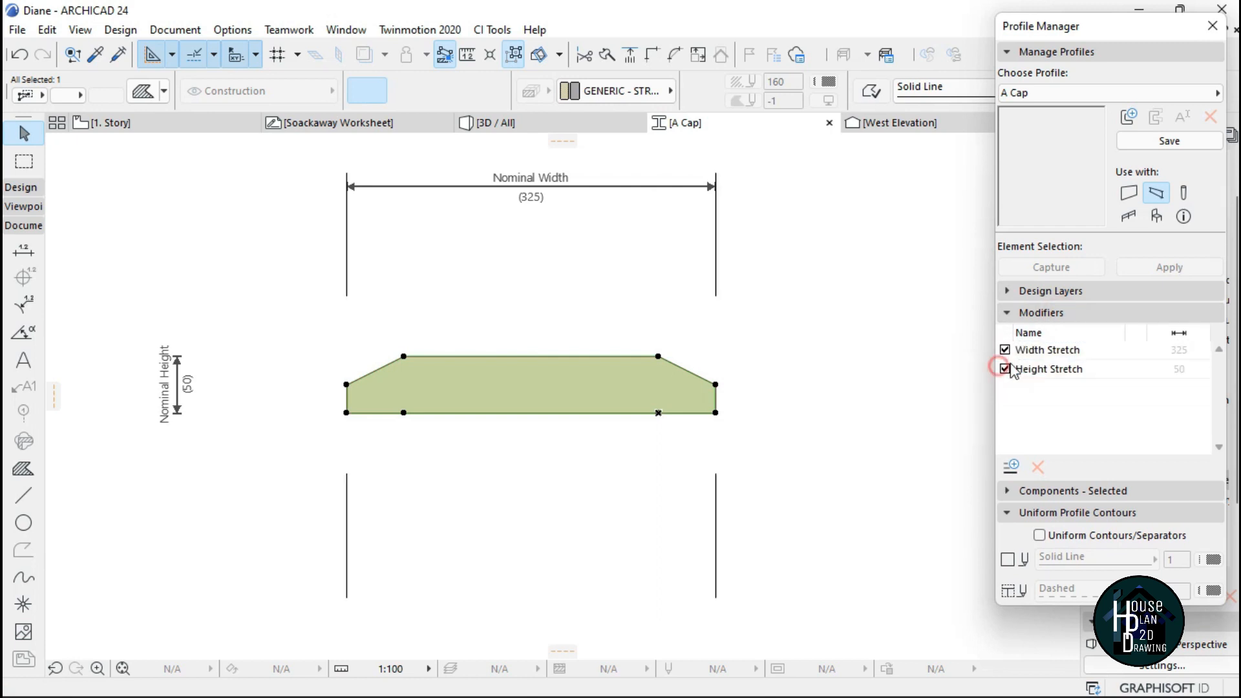
left_click(1042, 312)
Set the cap fill's component type to Finish and override its surfaces uniformly with Paint - Glossy White.
left_click(1048, 335)
left_click(1063, 357)
left_click(1063, 389)
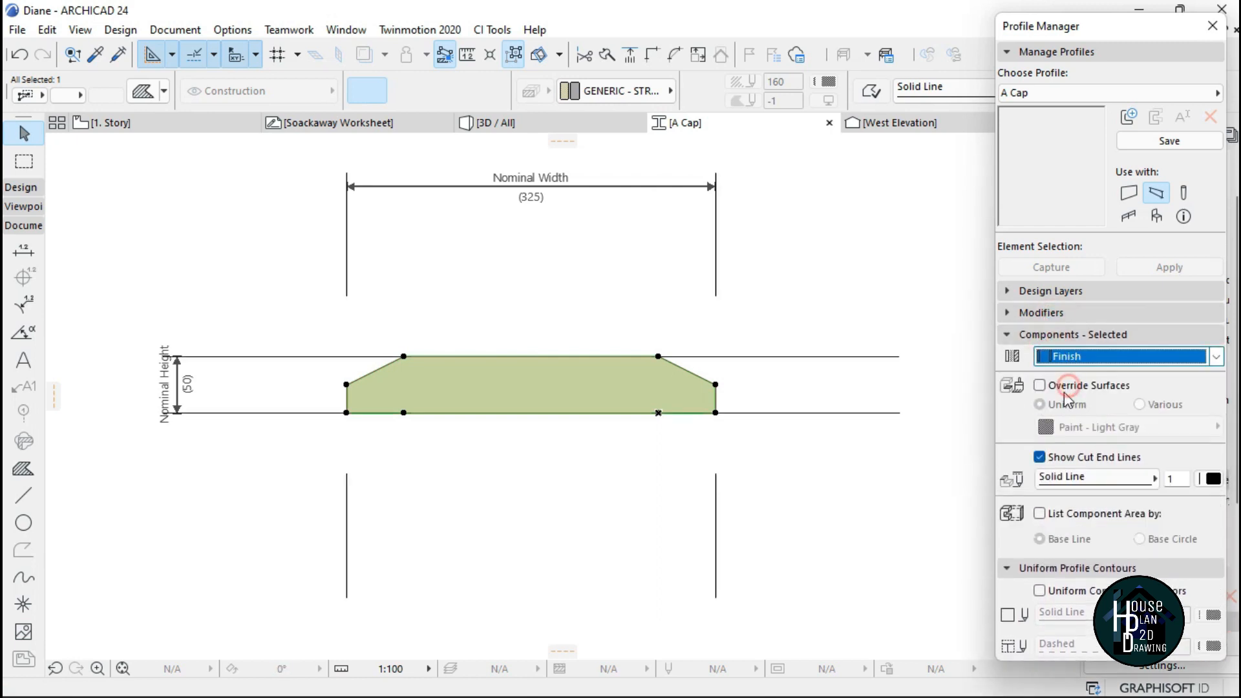
left_click(1066, 334)
left_click(1066, 334)
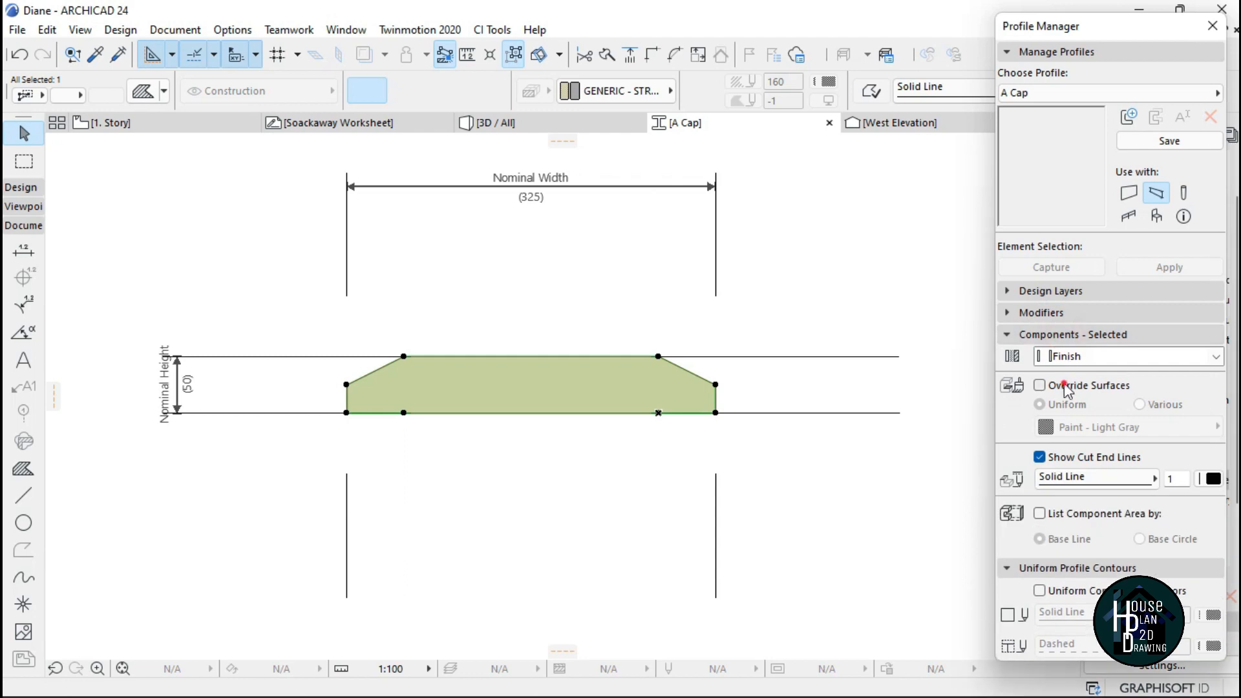
left_click(1064, 386)
left_click(1092, 427)
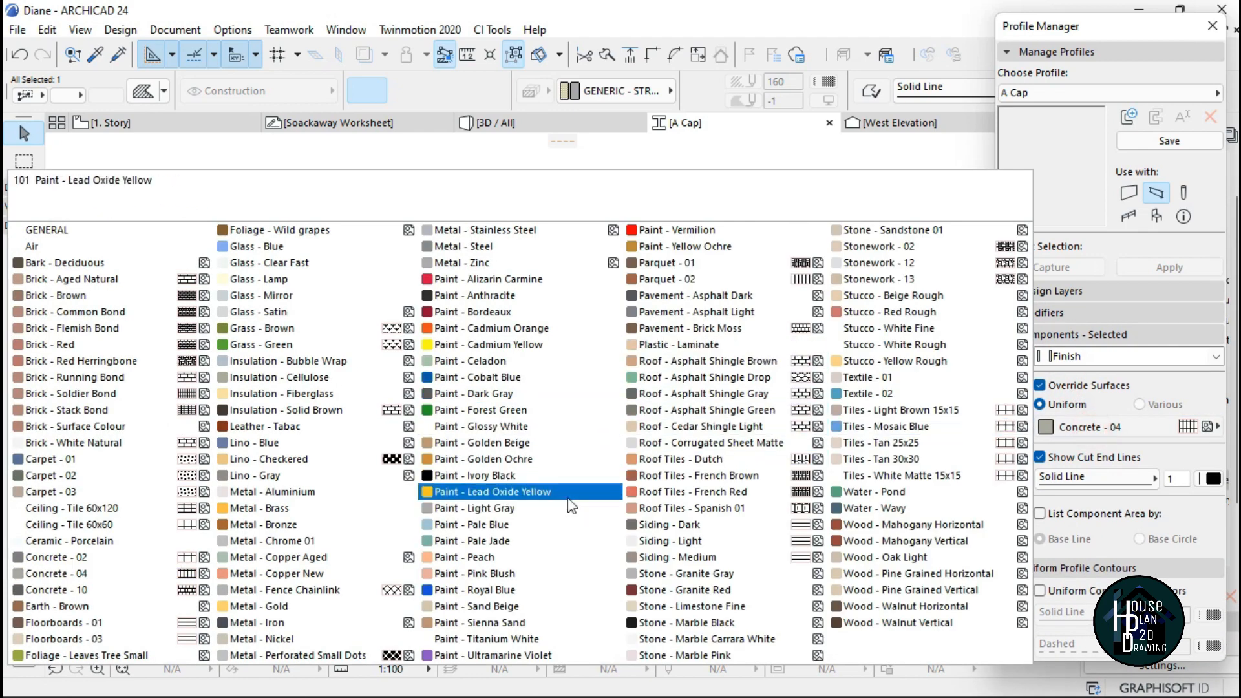
left_click(515, 425)
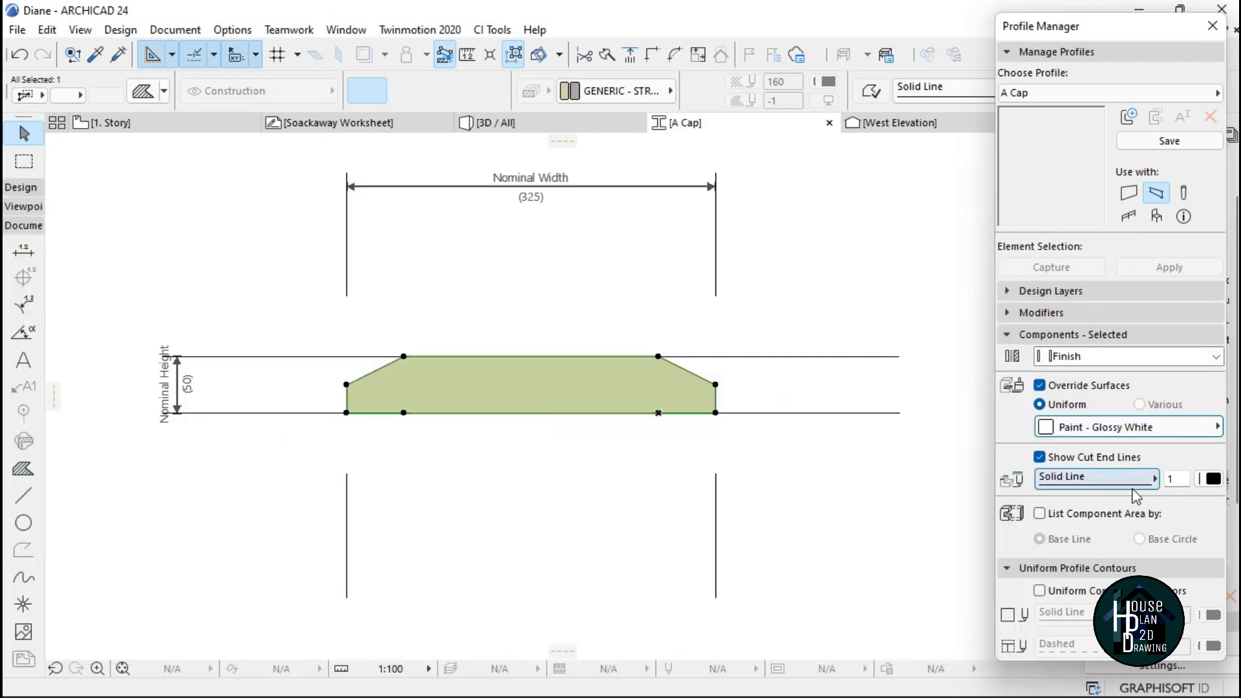
Save the A Cap profile and close the Profile Manager.
left_click(1164, 145)
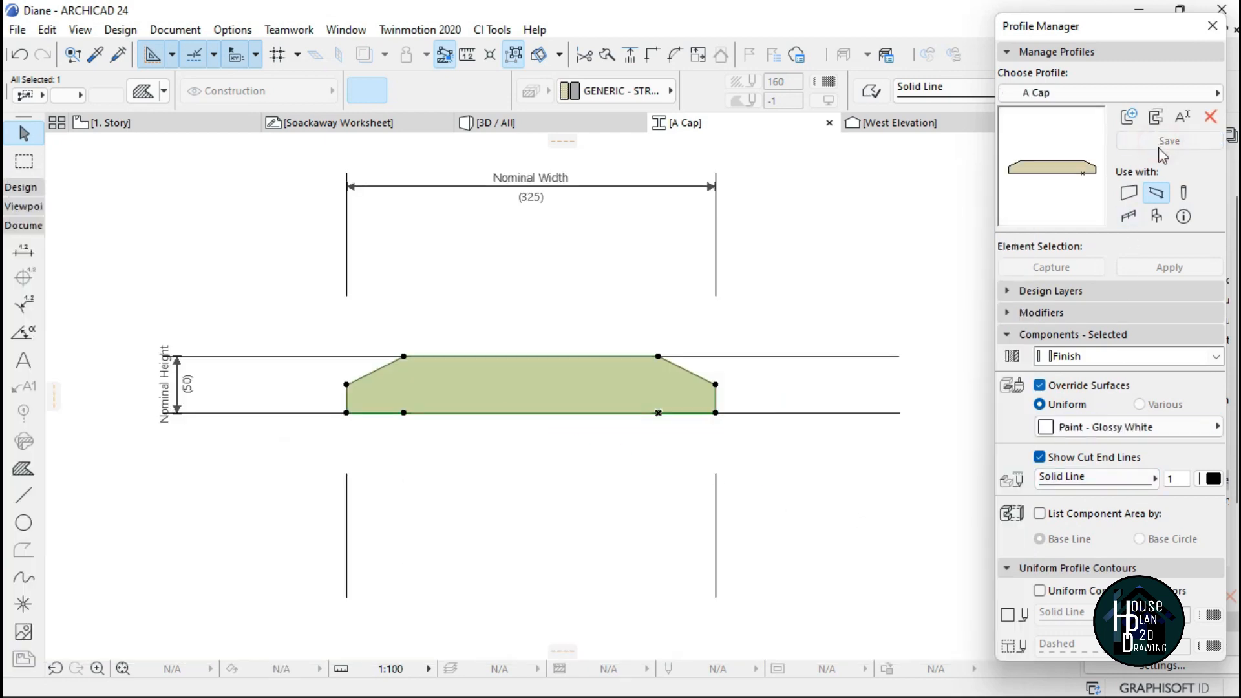
left_click(1212, 26)
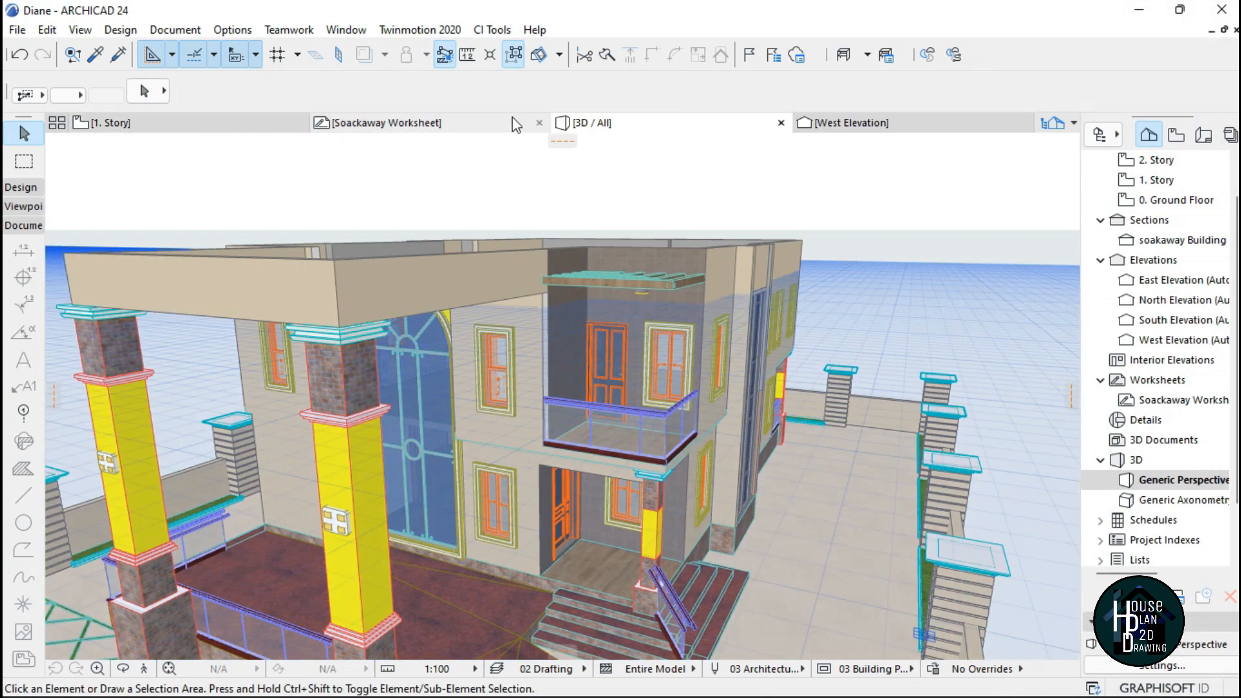
On the 1. Story floor plan, choose the A Cap profile for a new polyline beam.
left_click(216, 123)
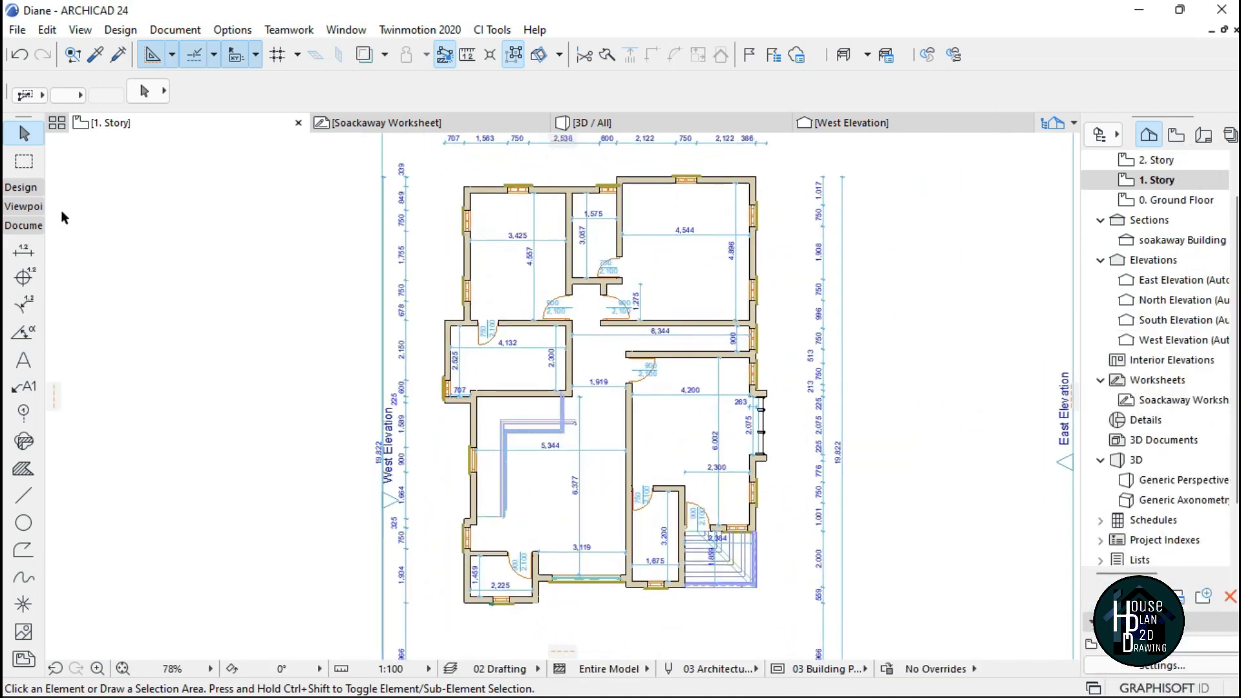
left_click(21, 187)
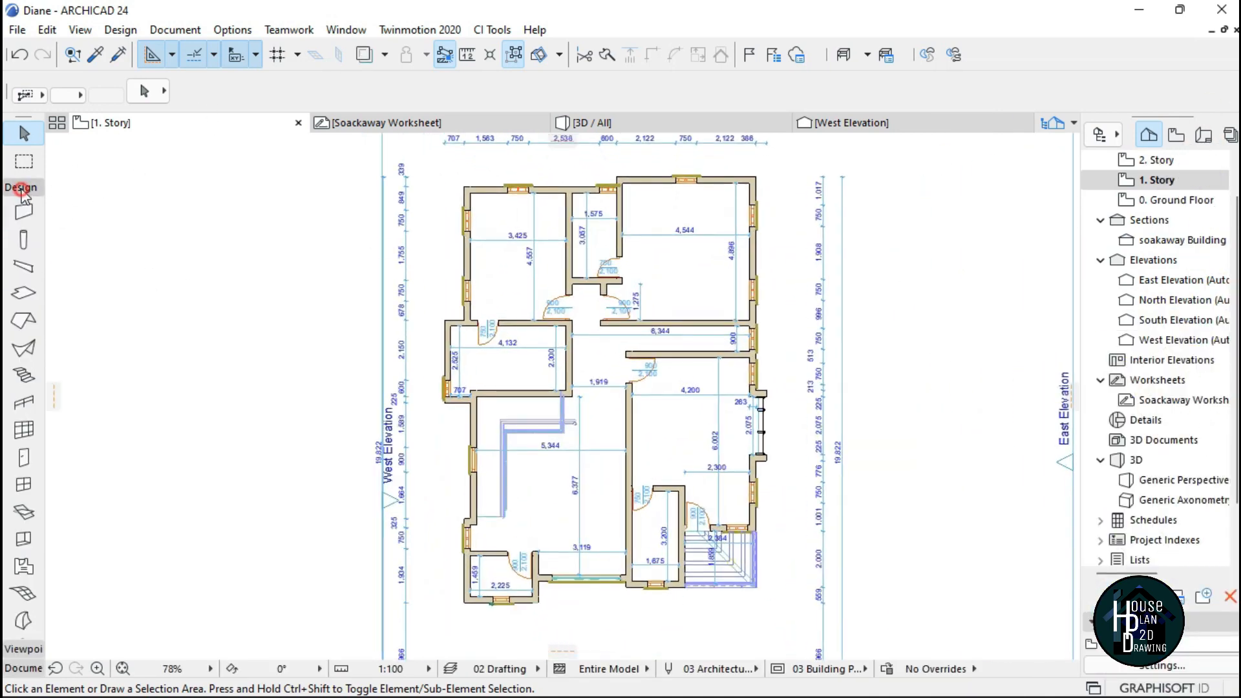
left_click(24, 267)
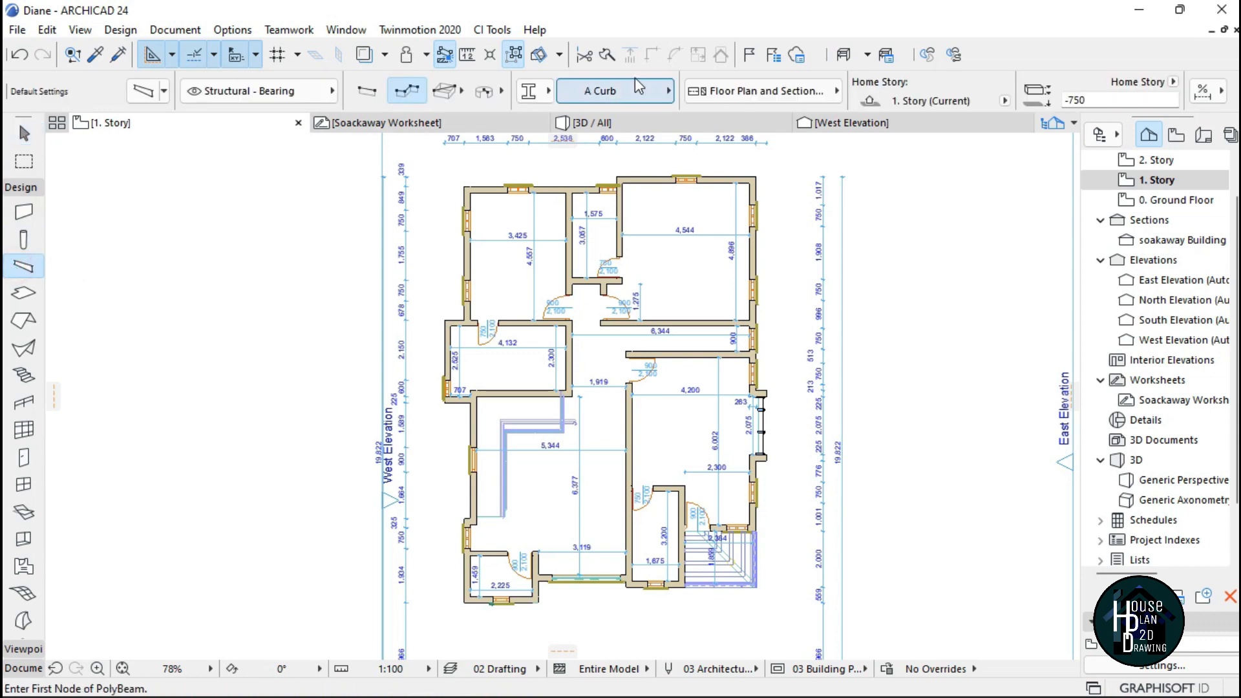
left_click(632, 99)
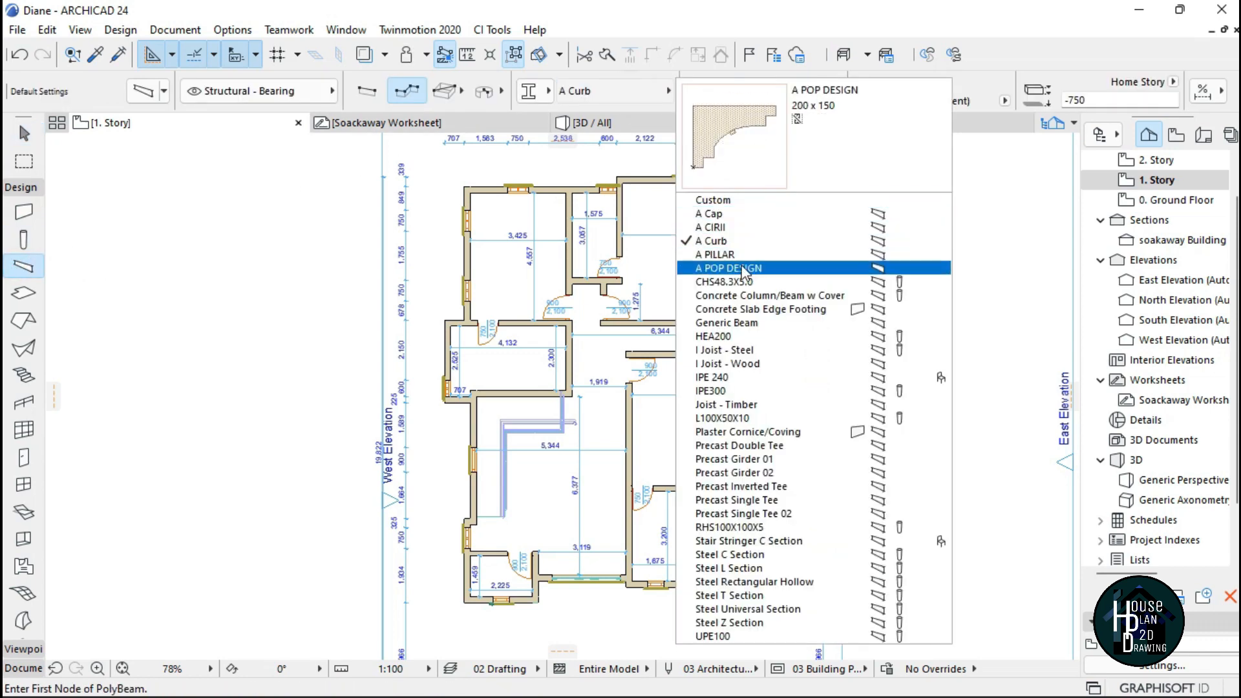
left_click(740, 219)
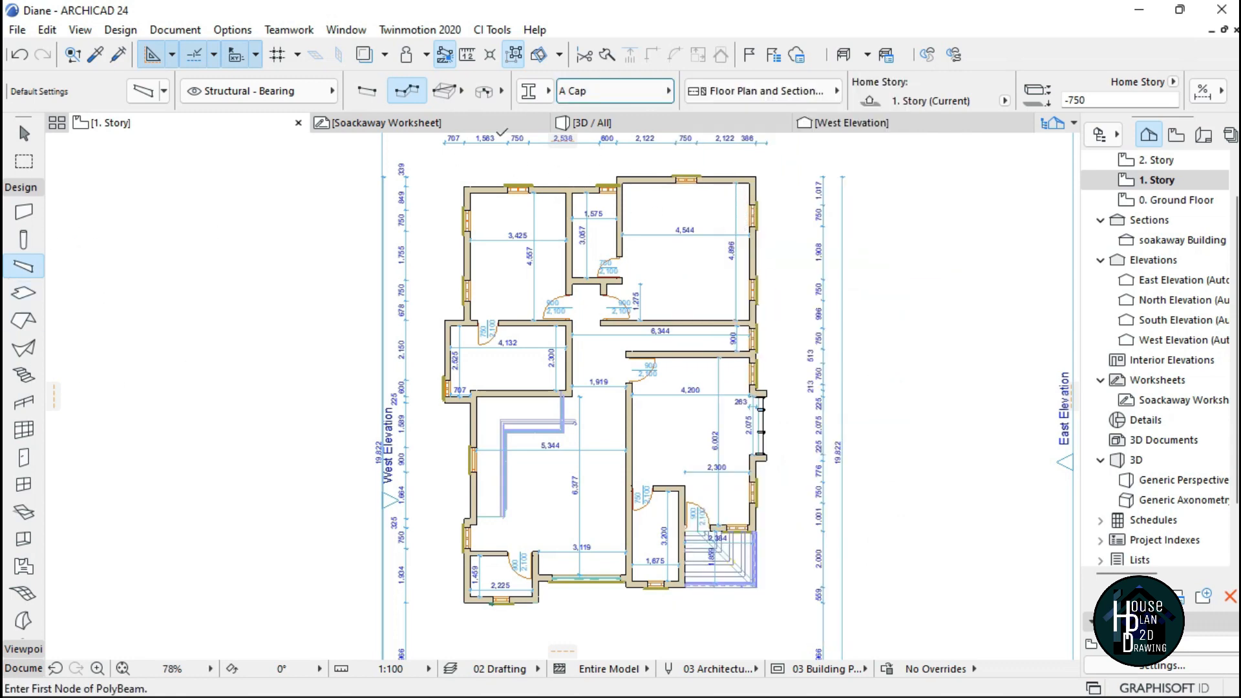
Set the segment profile to A Cap in the beam default settings and accept them.
left_click(141, 92)
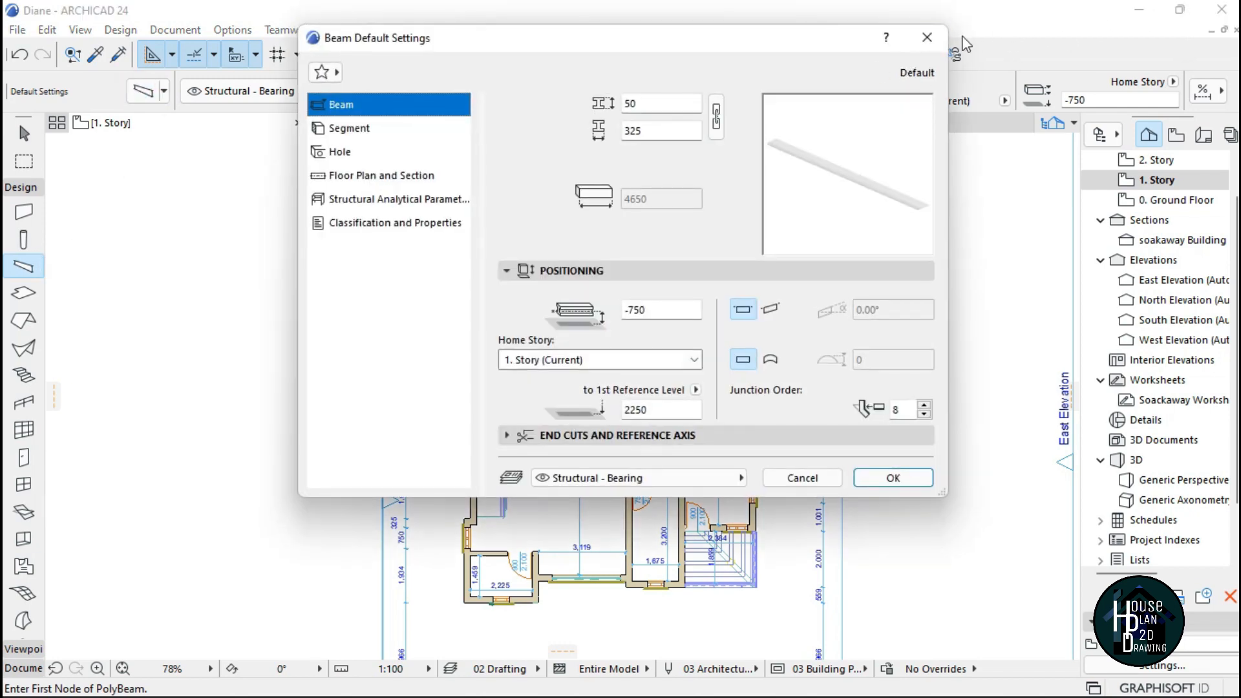
left_click(935, 38)
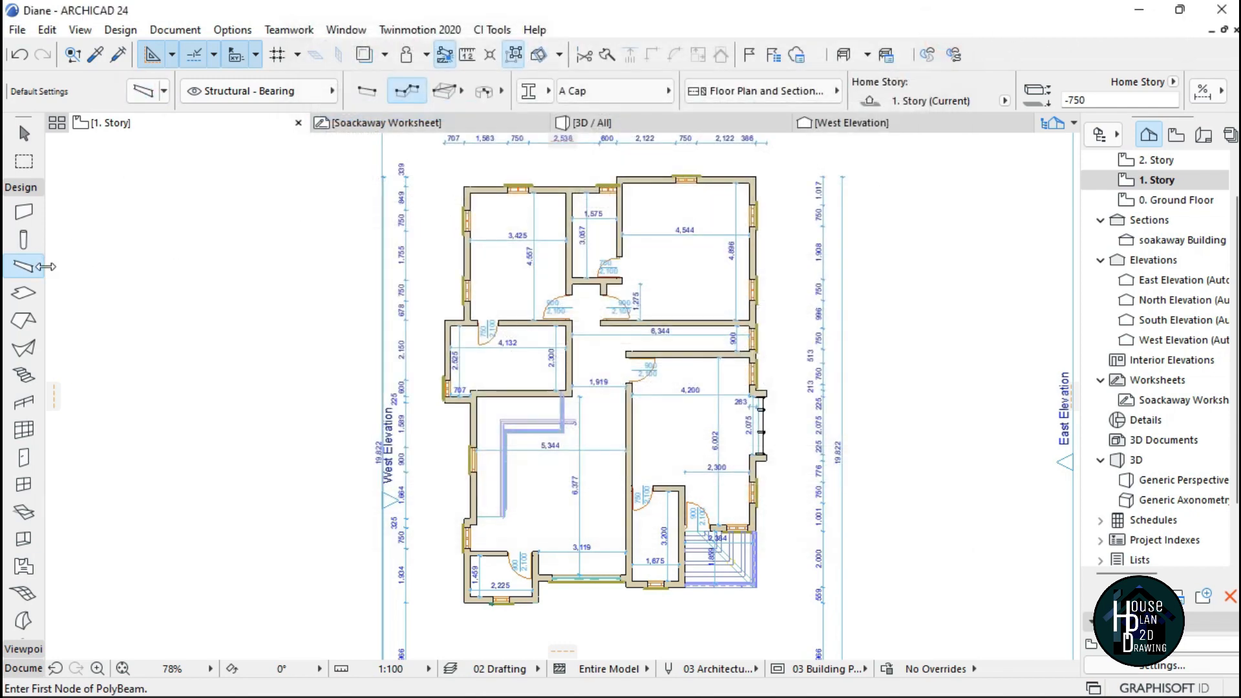
left_click(141, 92)
left_click(370, 131)
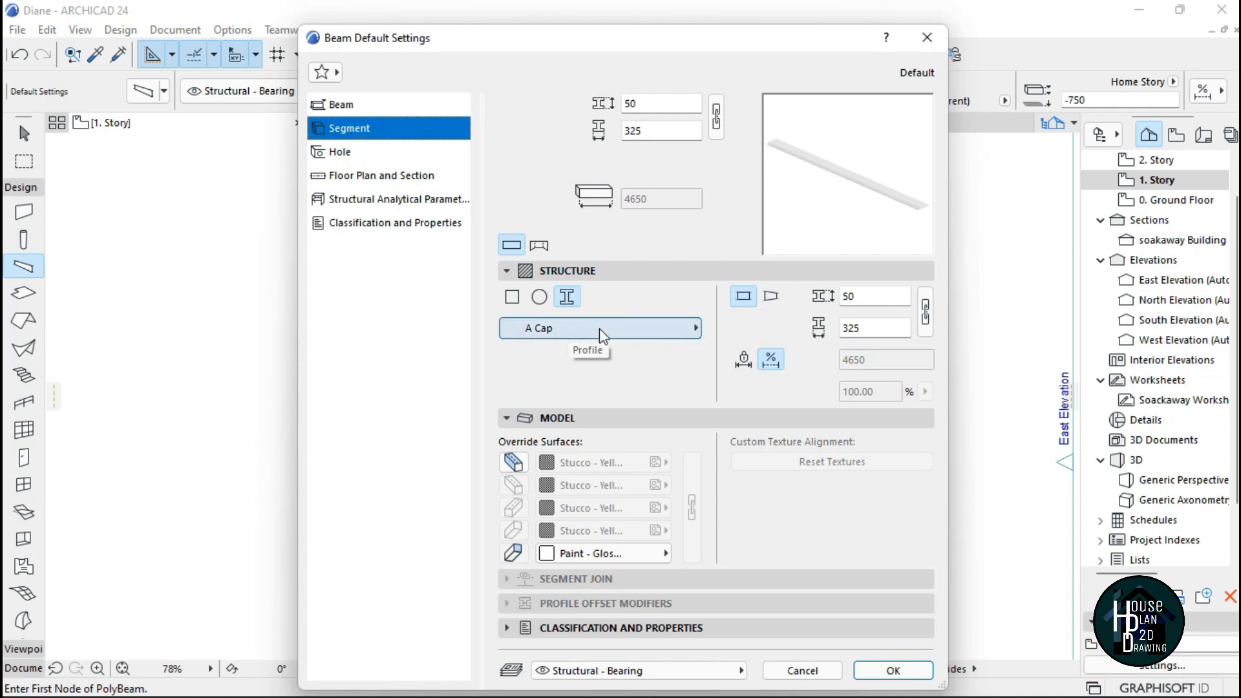
left_click(577, 335)
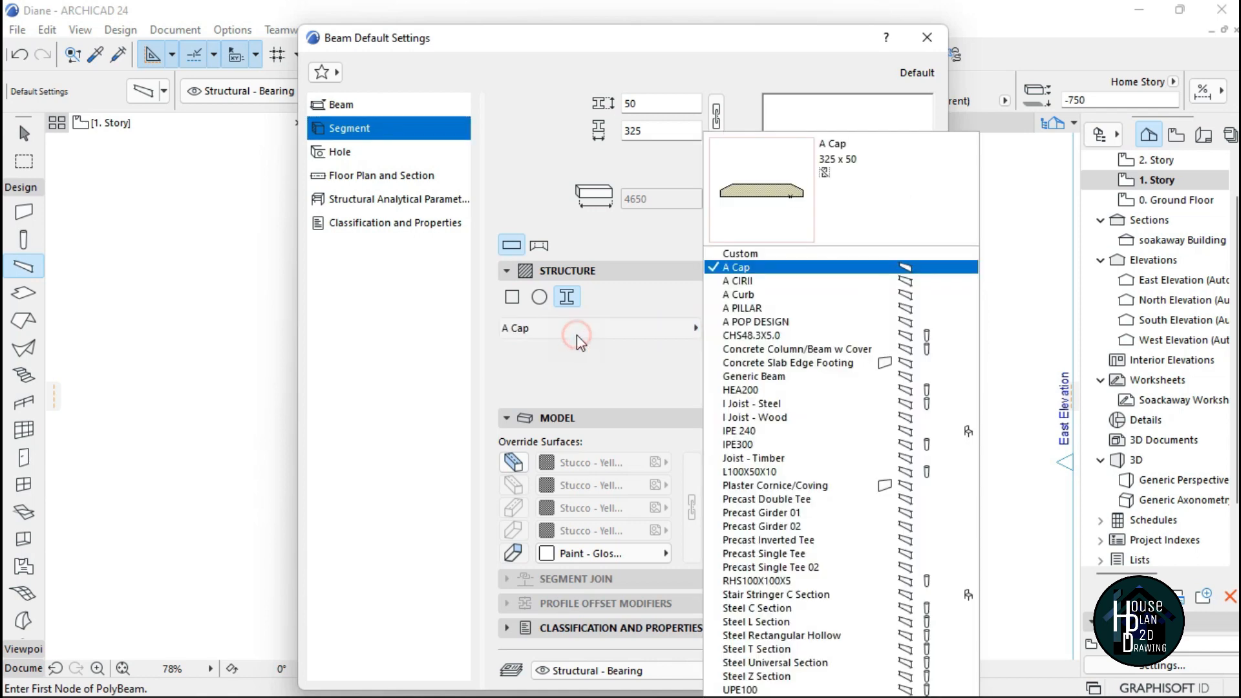
left_click(769, 269)
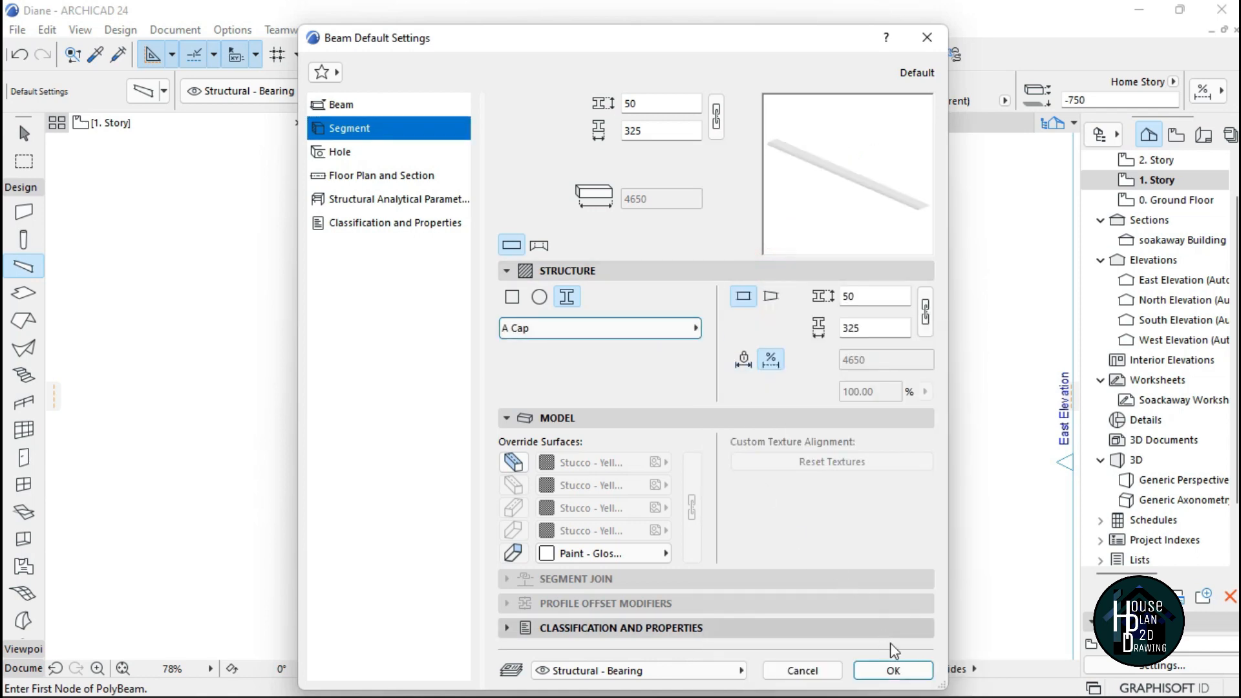
left_click(897, 675)
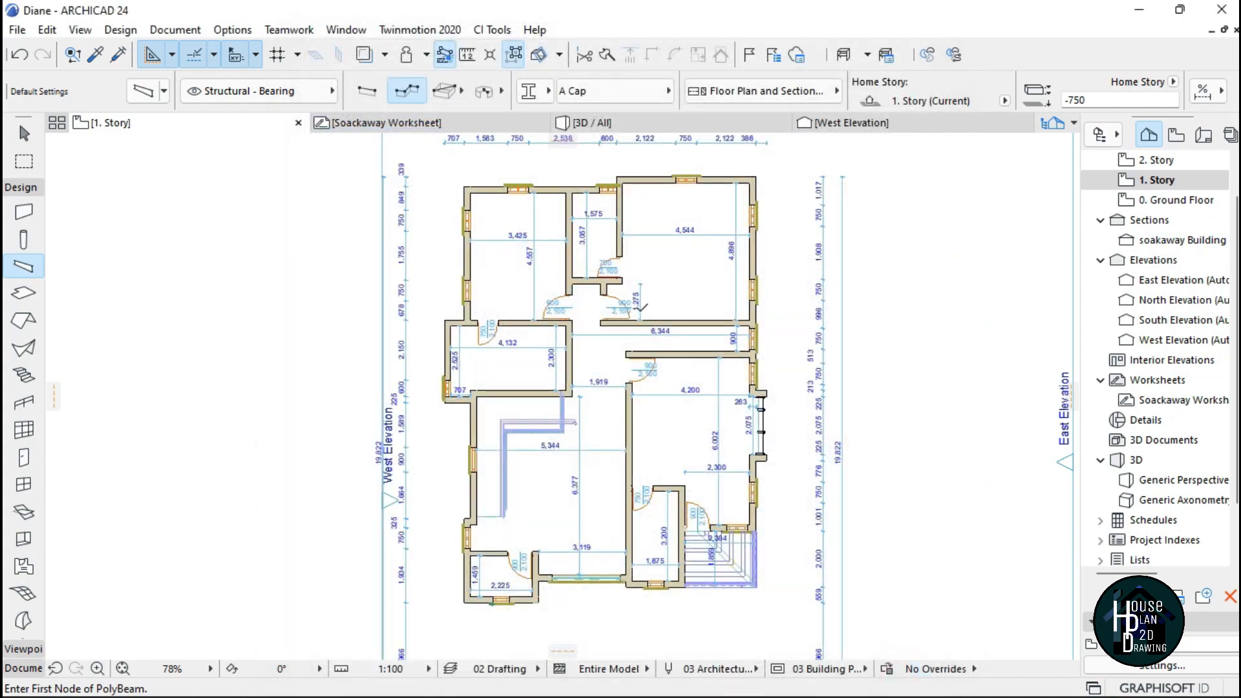
Start the A Cap beam at the 4,544 room's outer rear corner and trace the stepped rear wall to the west corner.
scroll(756, 161, "up", 8)
left_click(736, 289)
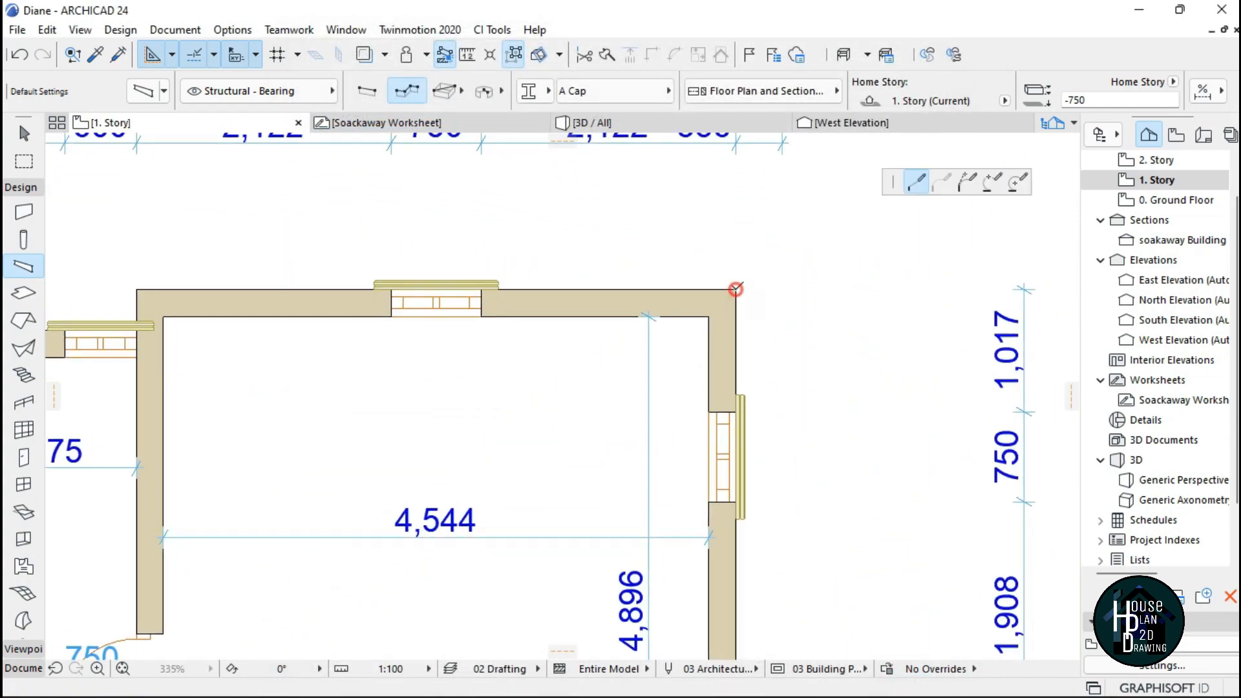
scroll(748, 280, "down", 3)
scroll(373, 285, "down", 2)
scroll(482, 312, "up", 5)
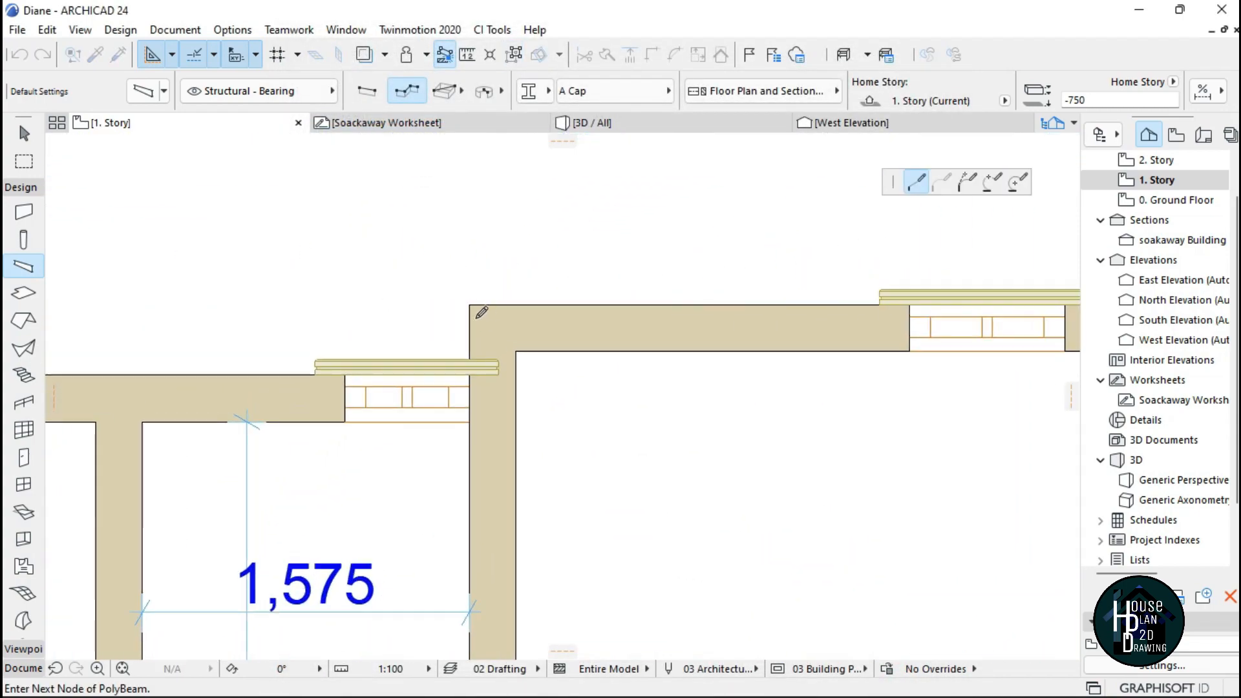
scroll(582, 238, "down", 2)
scroll(581, 311, "up", 2)
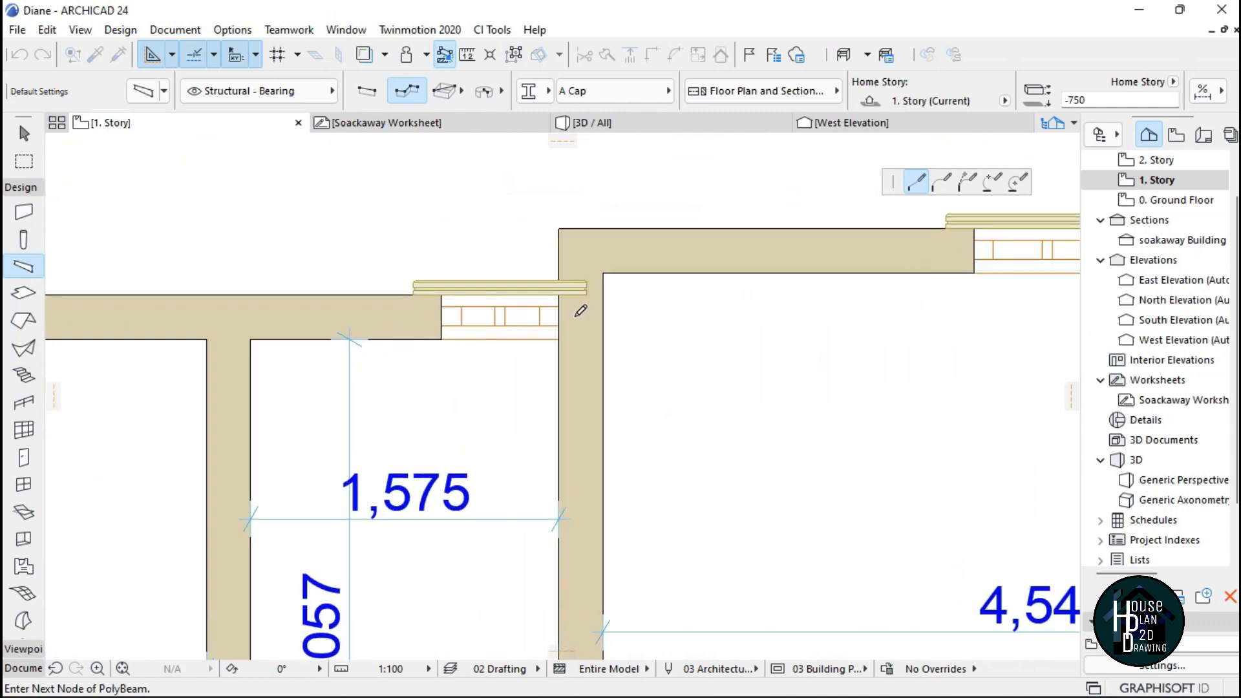
scroll(581, 311, "up", 2)
scroll(807, 252, "down", 6)
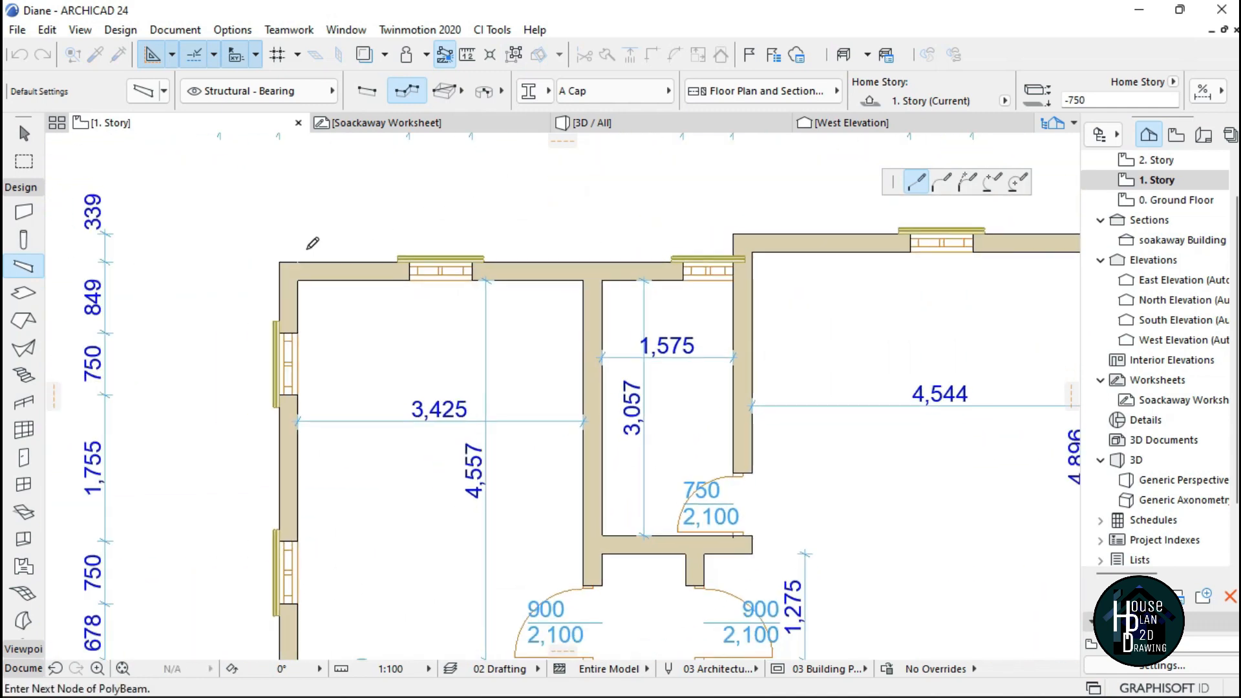
scroll(278, 262, "up", 4)
scroll(298, 239, "down", 4)
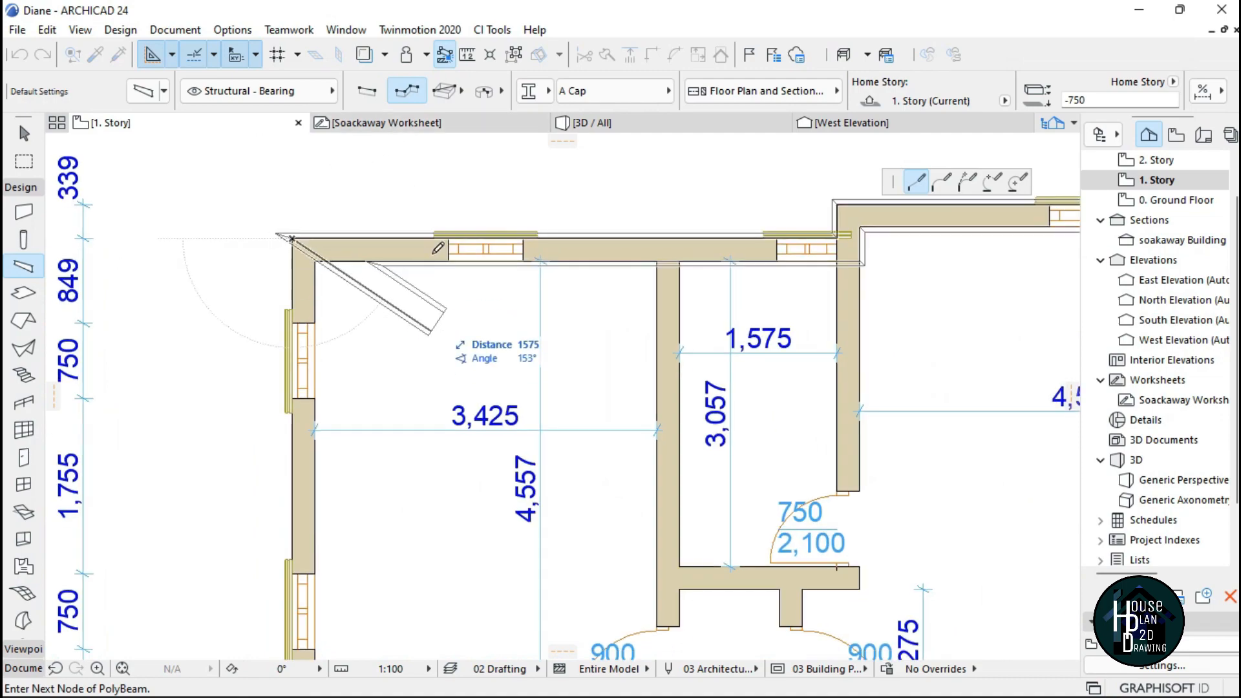
scroll(435, 252, "down", 3)
scroll(383, 557, "up", 7)
Continue the cap beam down the west wall and around the outer corners of the projecting 4,132 room.
left_click(279, 220)
left_click(68, 220)
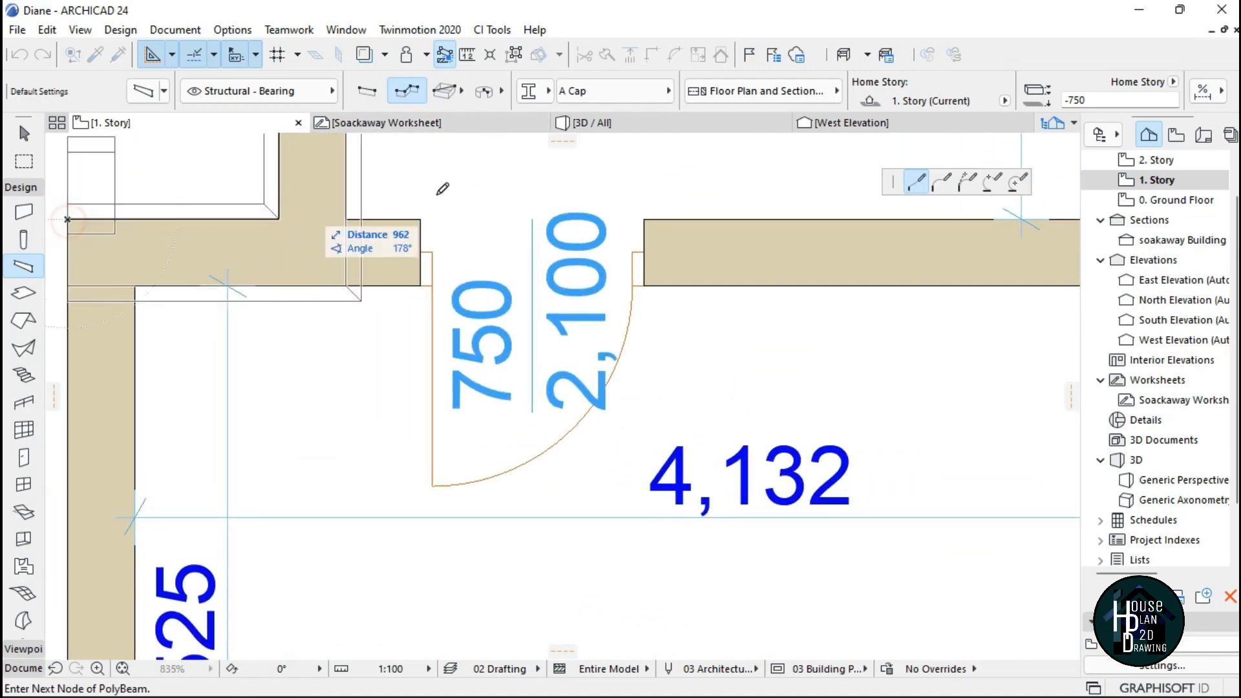
scroll(433, 218, "down", 8)
scroll(313, 486, "up", 7)
left_click(437, 293)
left_click(671, 293)
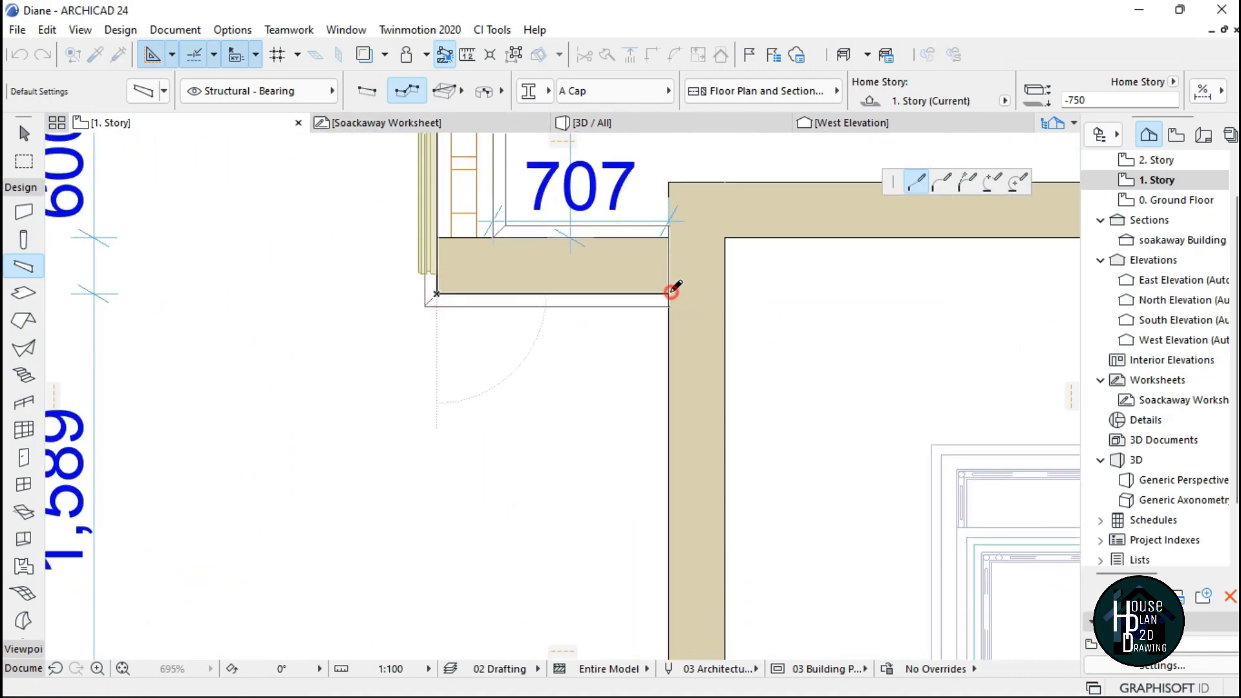
Trace the cap beam along the remaining west wall and around the 2,225 room's outer corner to the porch's side line.
scroll(672, 289, "down", 8)
scroll(492, 569, "up", 7)
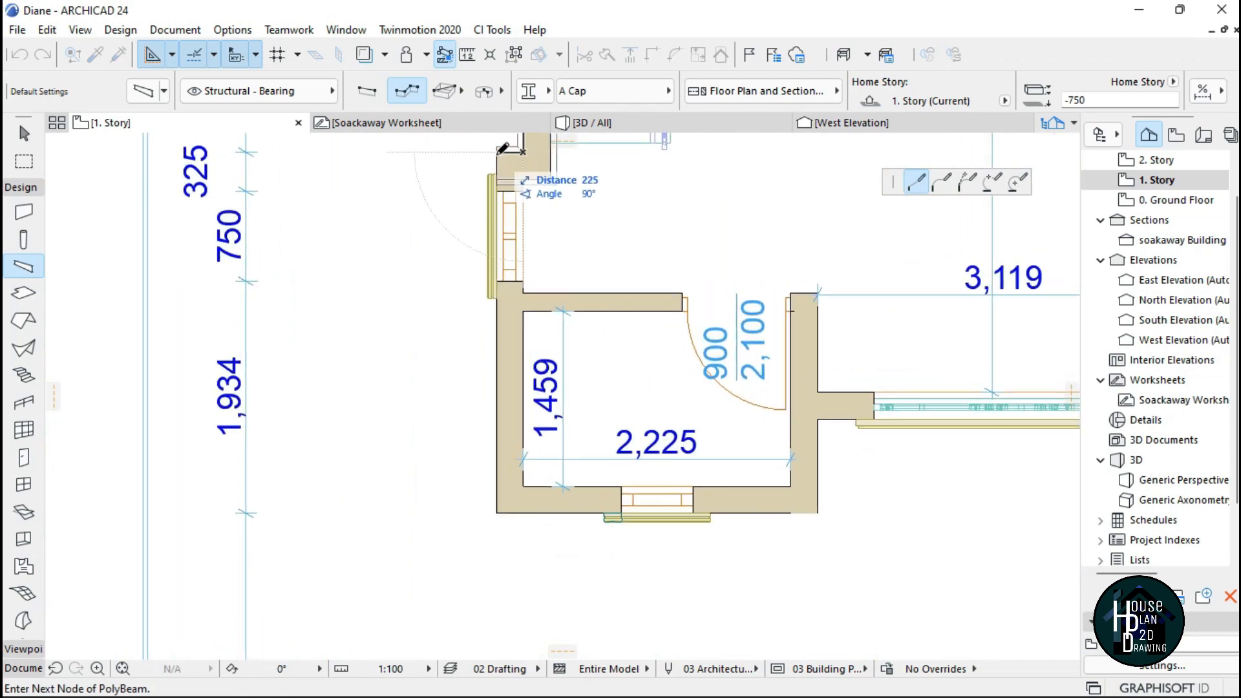
left_click(498, 513)
scroll(475, 314, "down", 7)
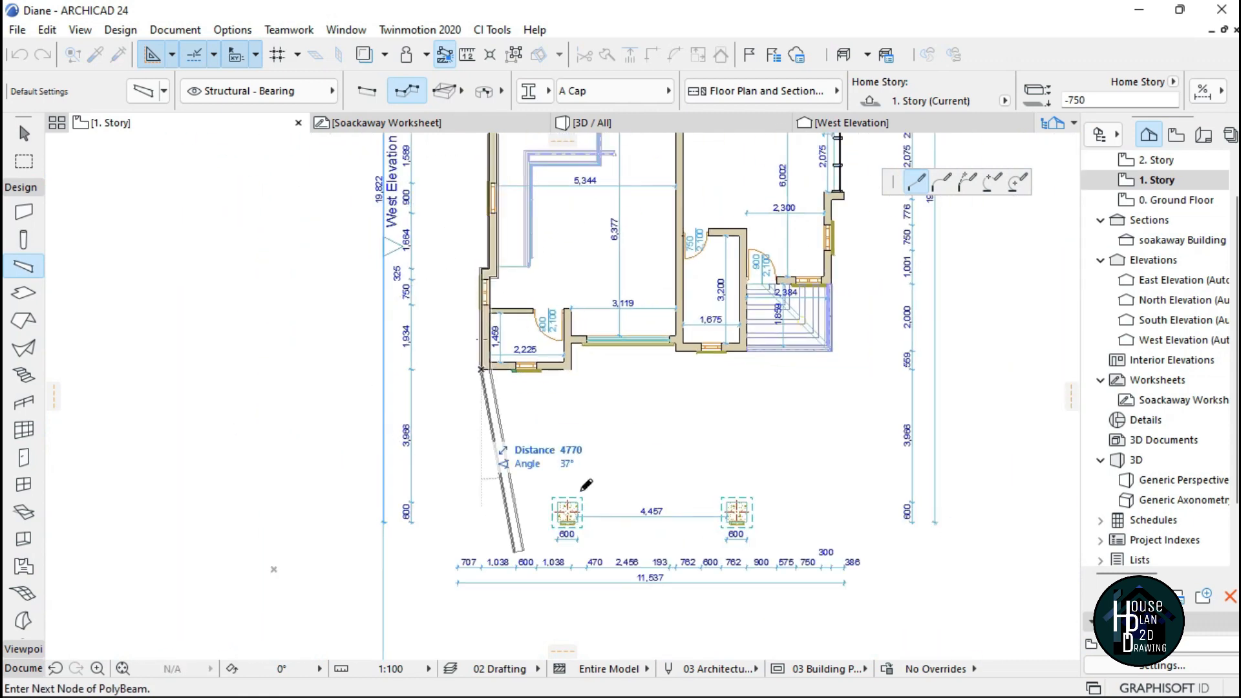
scroll(570, 504, "up", 6)
scroll(522, 569, "down", 5)
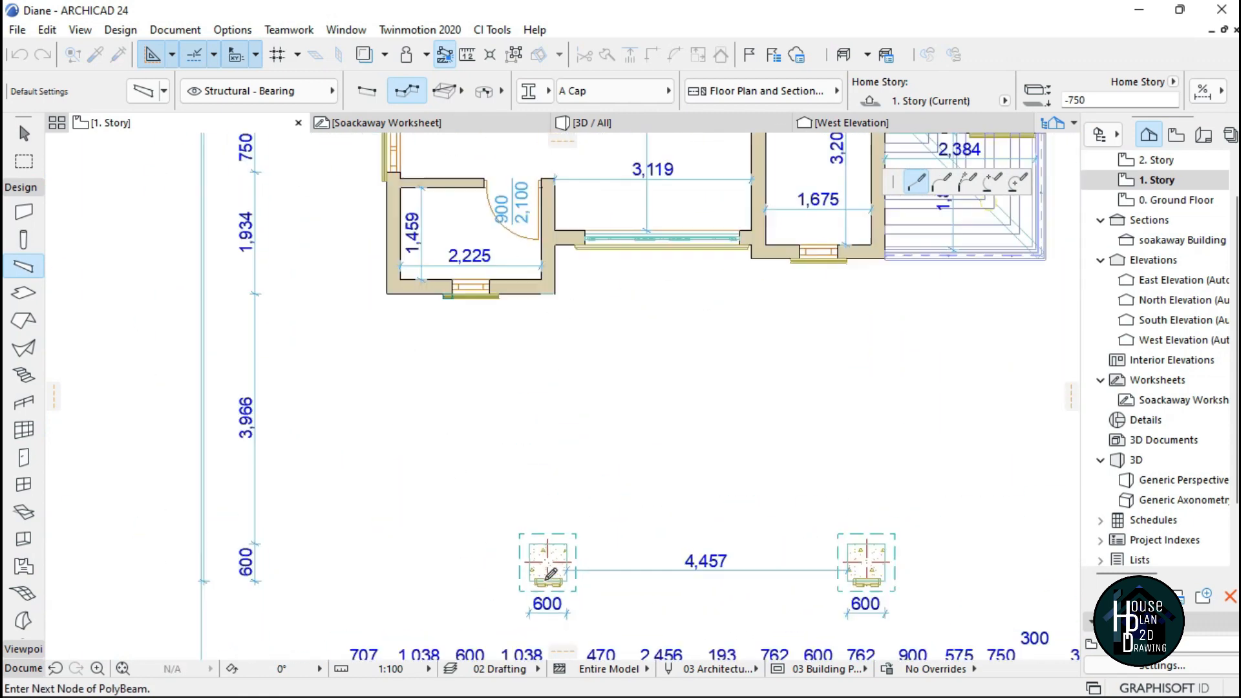
scroll(554, 429, "up", 7)
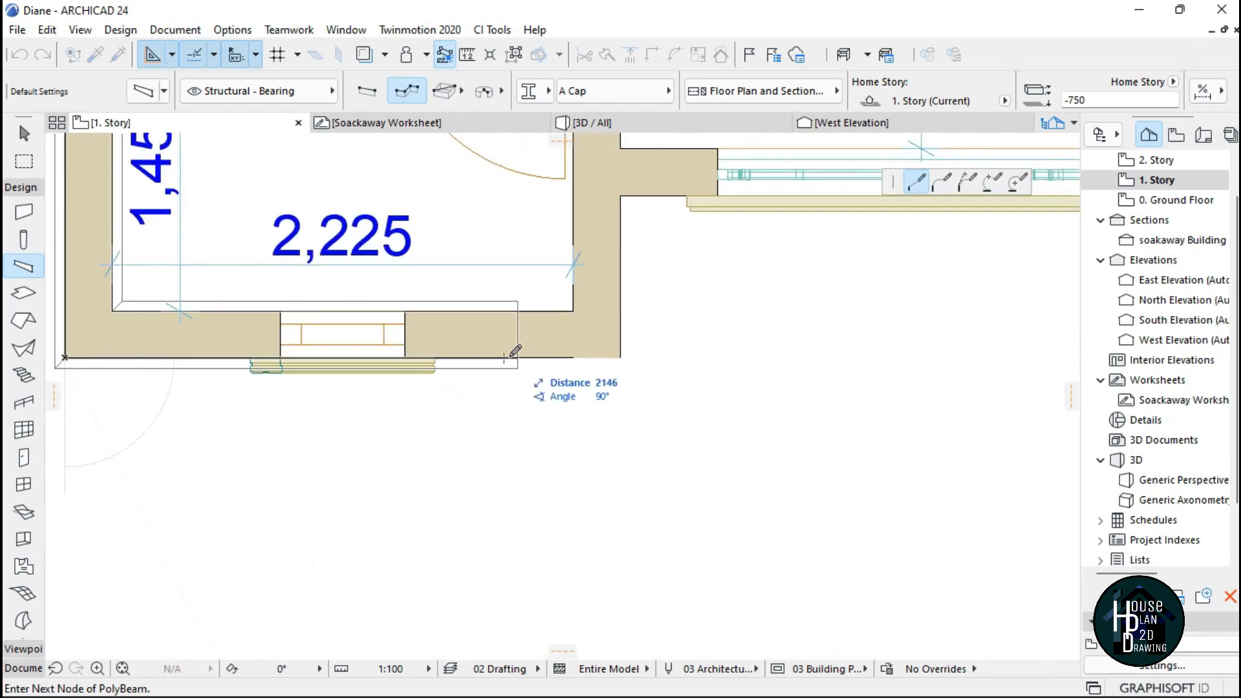
scroll(556, 309, "down", 4)
scroll(556, 307, "up", 2)
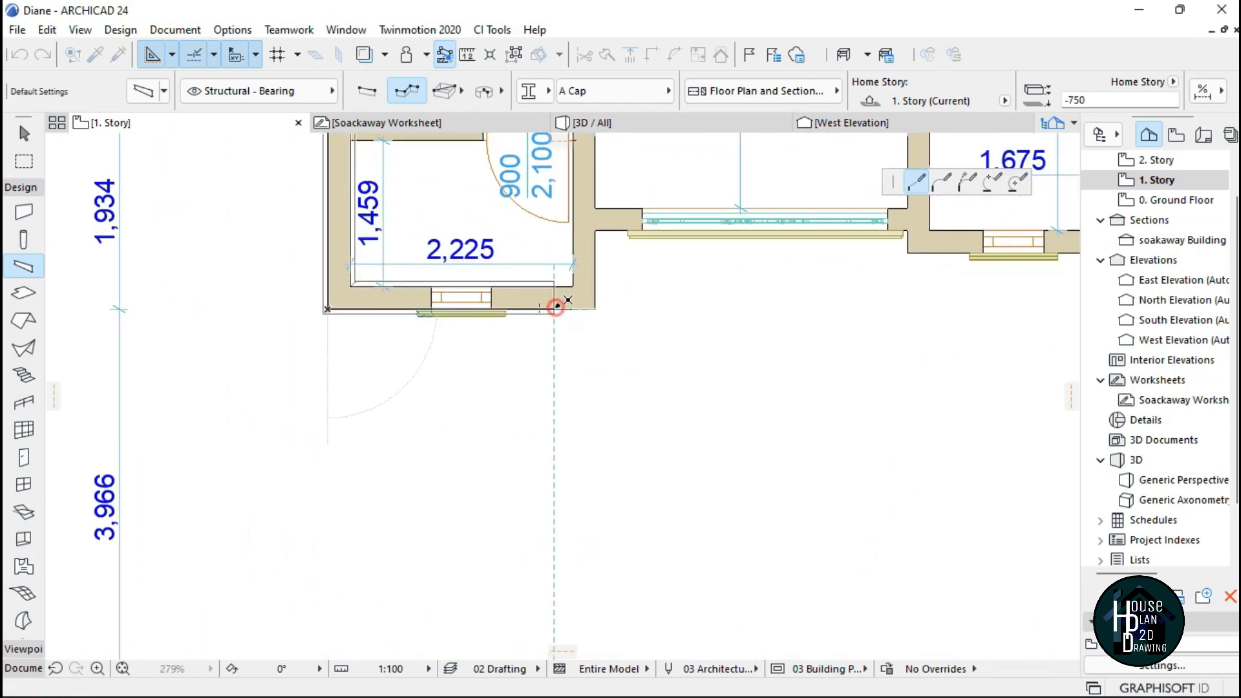
Route the cap beam around the front porch, following the outer edges of its two columns.
scroll(556, 307, "down", 7)
scroll(580, 380, "up", 9)
scroll(387, 390, "down", 4)
scroll(877, 370, "up", 3)
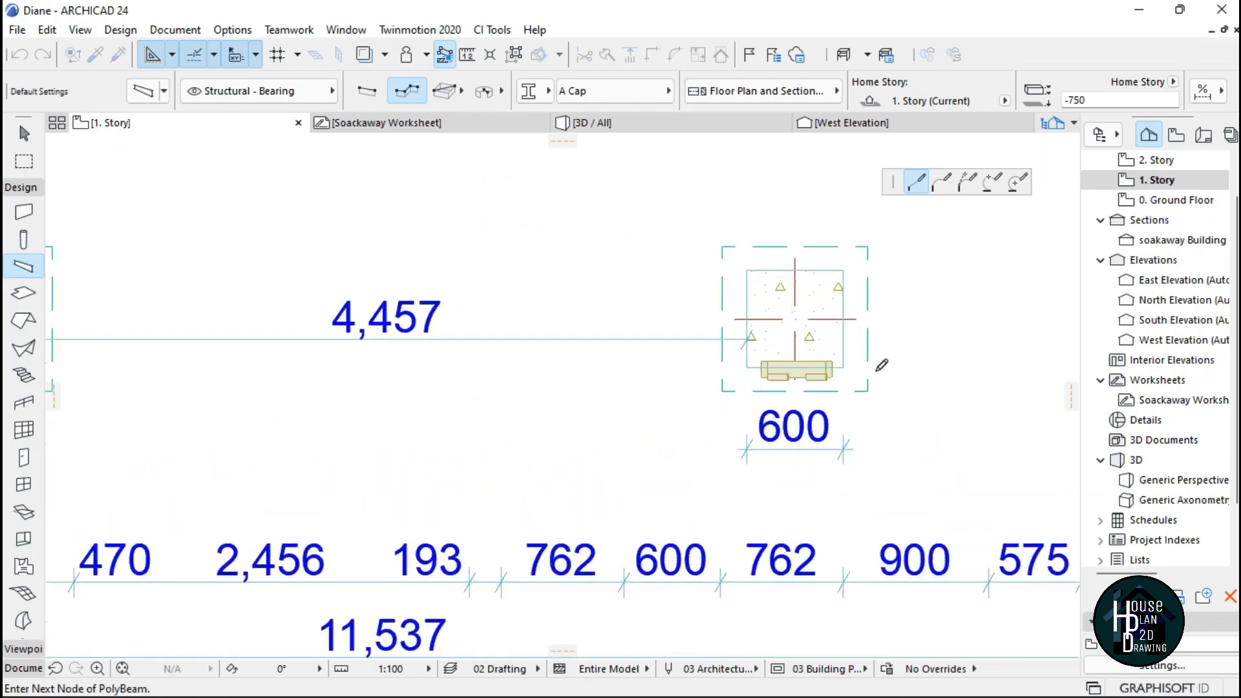
scroll(882, 366, "up", 2)
scroll(568, 466, "down", 5)
scroll(624, 194, "down", 2)
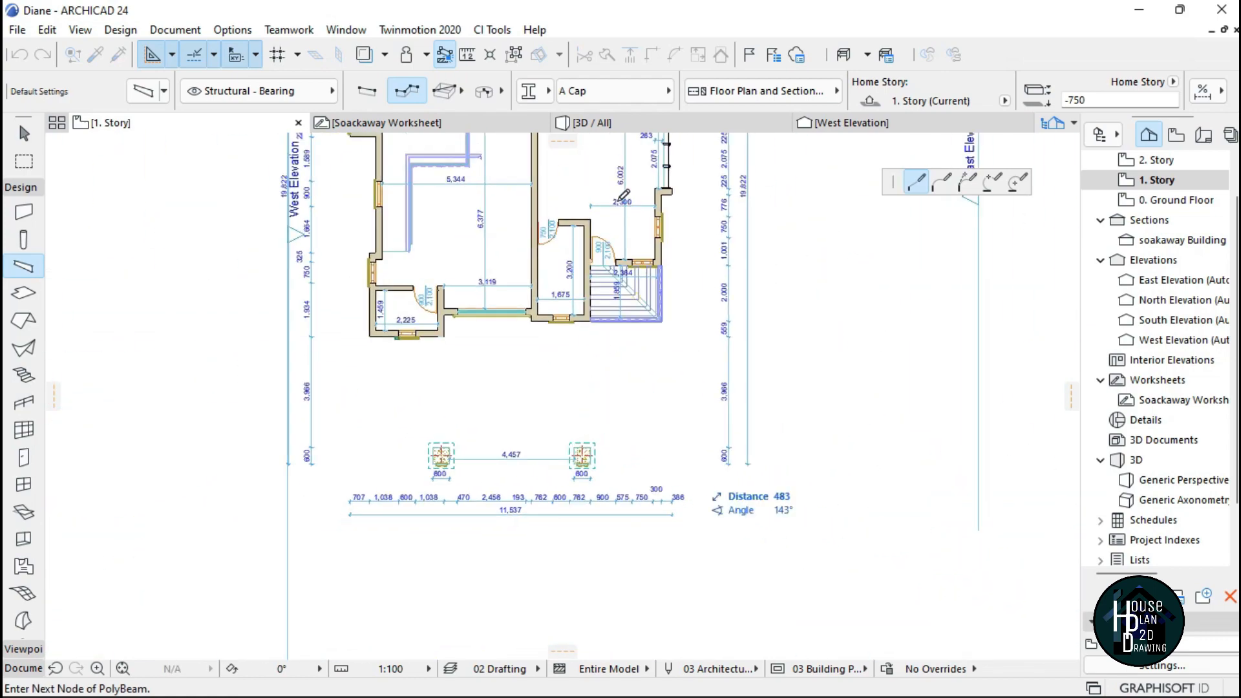
Continue the cap beam past the corner stairs and around the projecting glazed bay on the east wall.
scroll(621, 206, "up", 6)
scroll(693, 351, "down", 3)
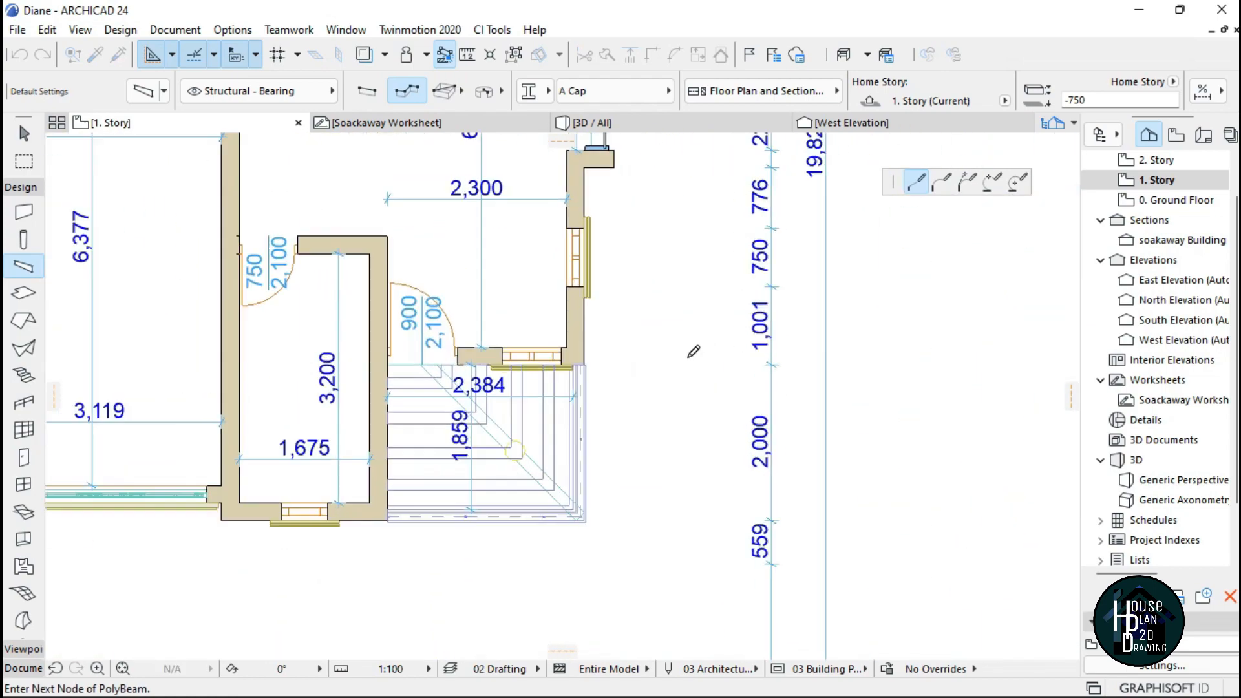
scroll(630, 359, "up", 4)
scroll(521, 429, "down", 3)
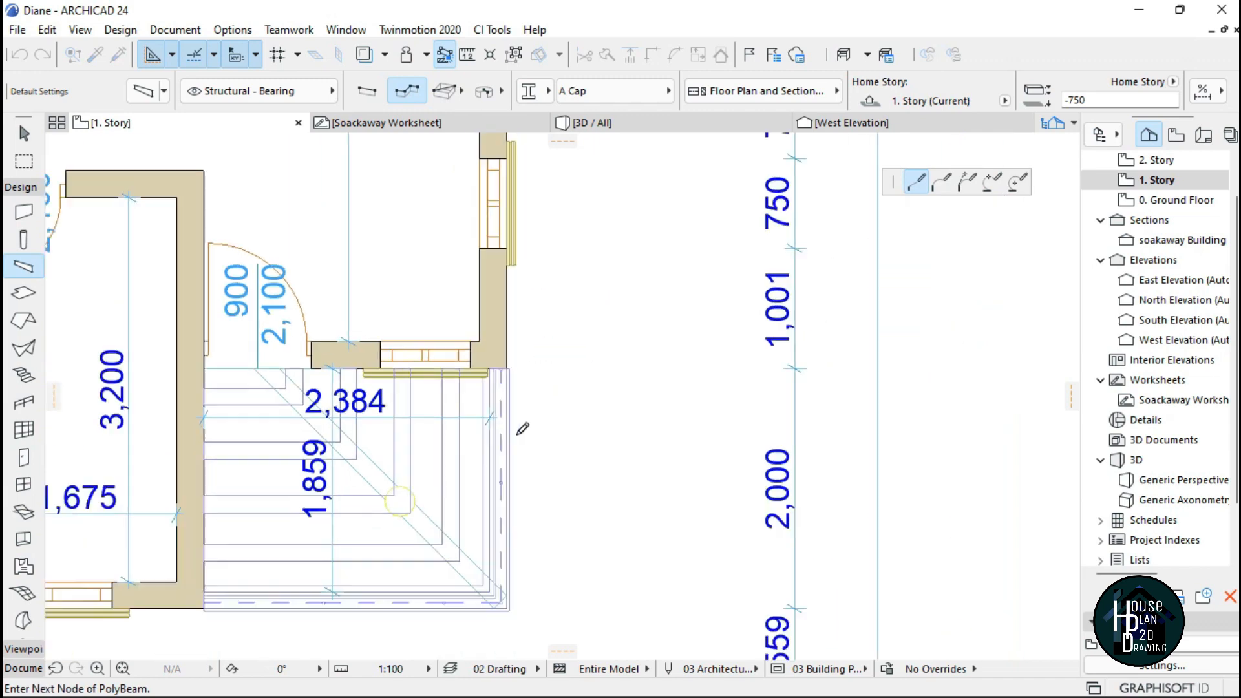
scroll(535, 332, "up", 3)
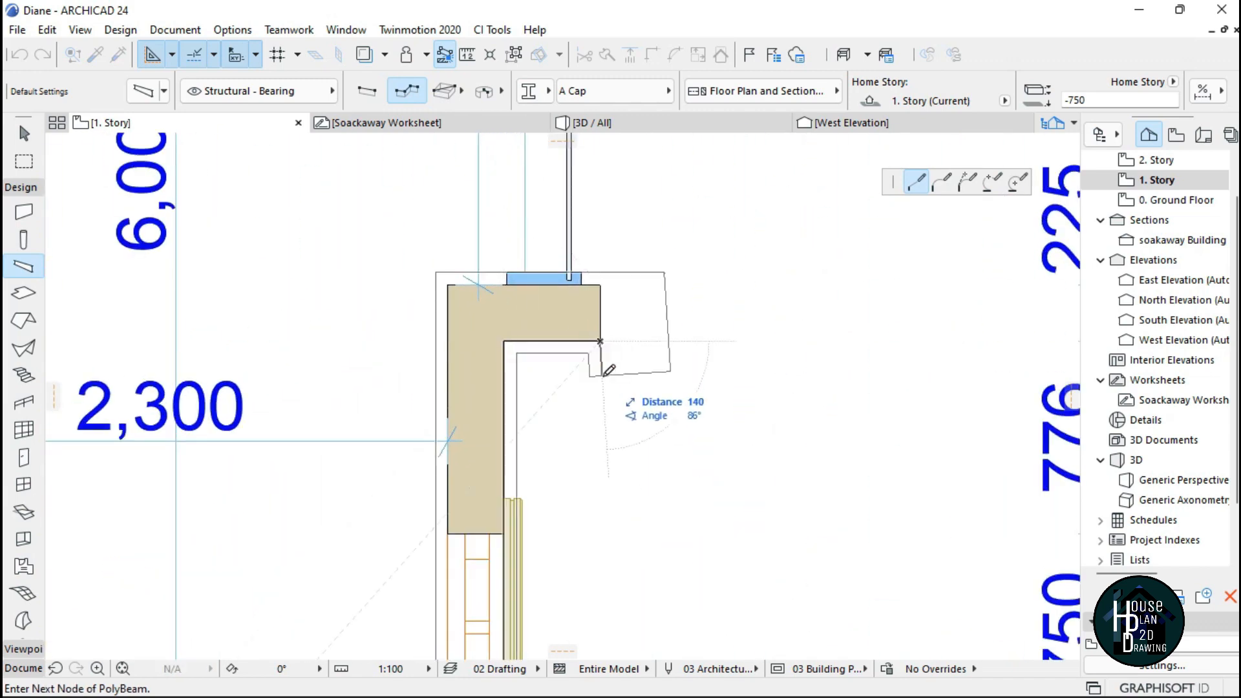
scroll(606, 278, "down", 3)
scroll(611, 190, "up", 3)
left_click(632, 220)
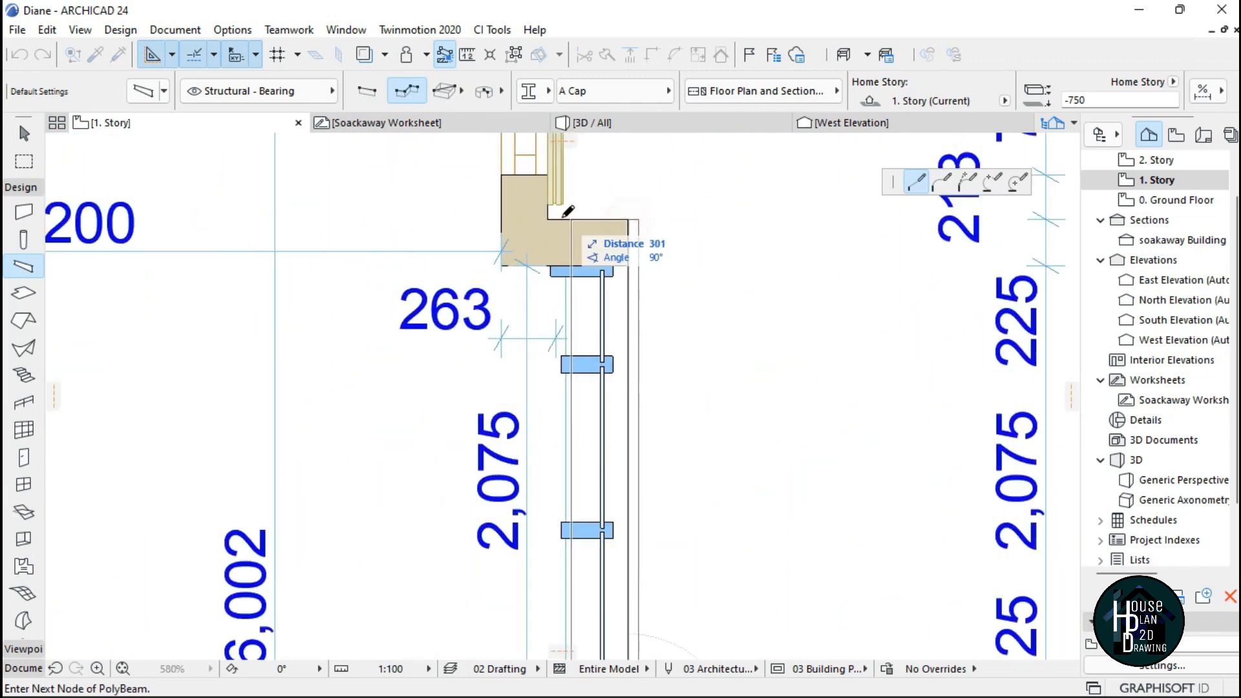
Trace the cap beam up the rest of the east wall and close it at the starting corner.
scroll(603, 305, "down", 3)
scroll(633, 227, "up", 3)
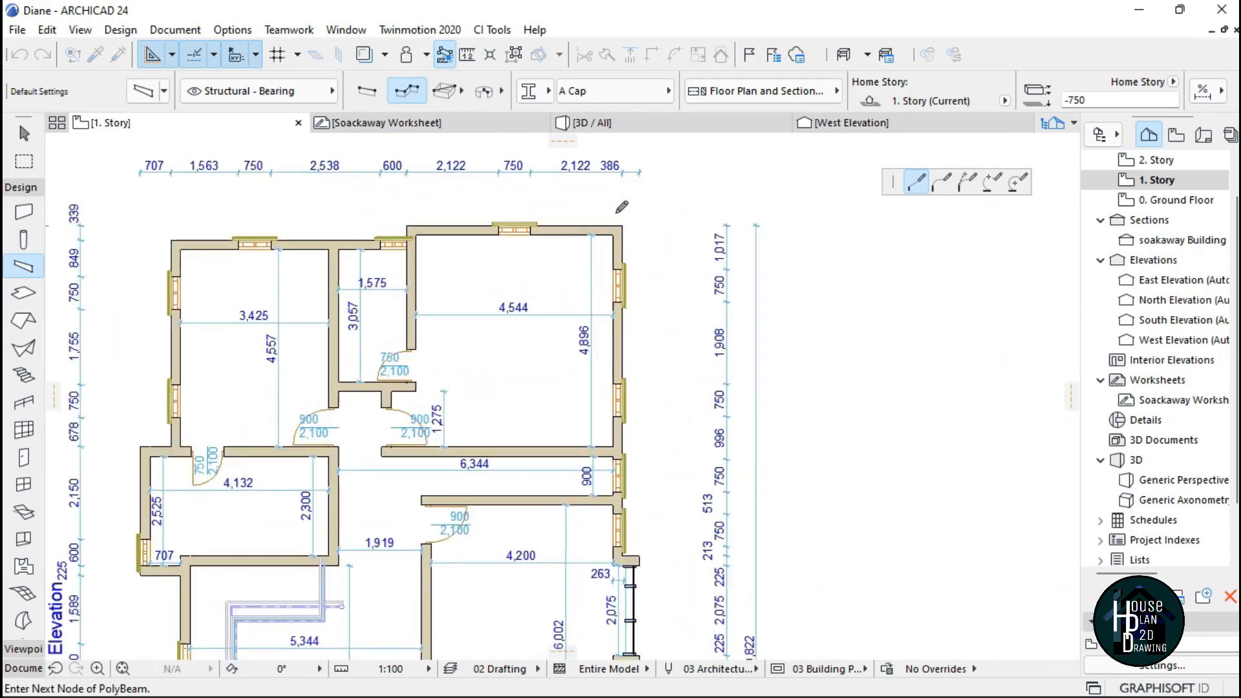
scroll(633, 244, "up", 2)
left_click(631, 227)
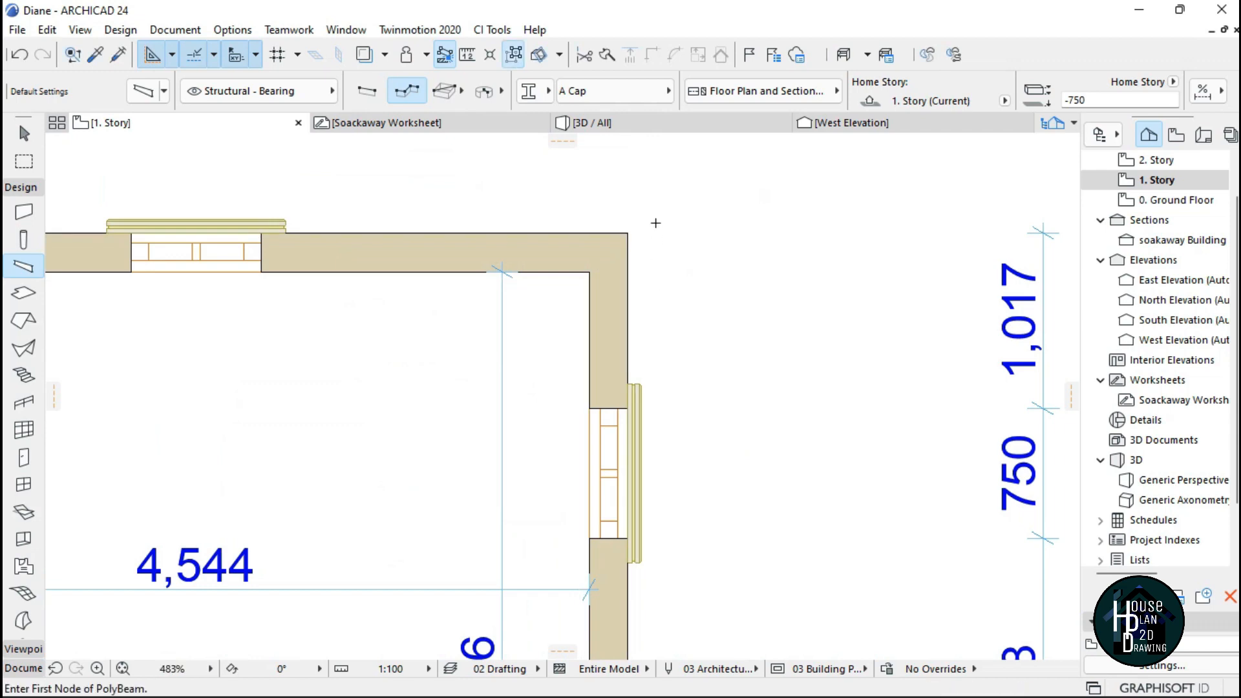
In the 3D model, select the whole grouped run of A Cap beams and set its home story to 2. Story.
scroll(660, 181, "down", 10)
scroll(582, 197, "up", 2)
left_click(658, 123)
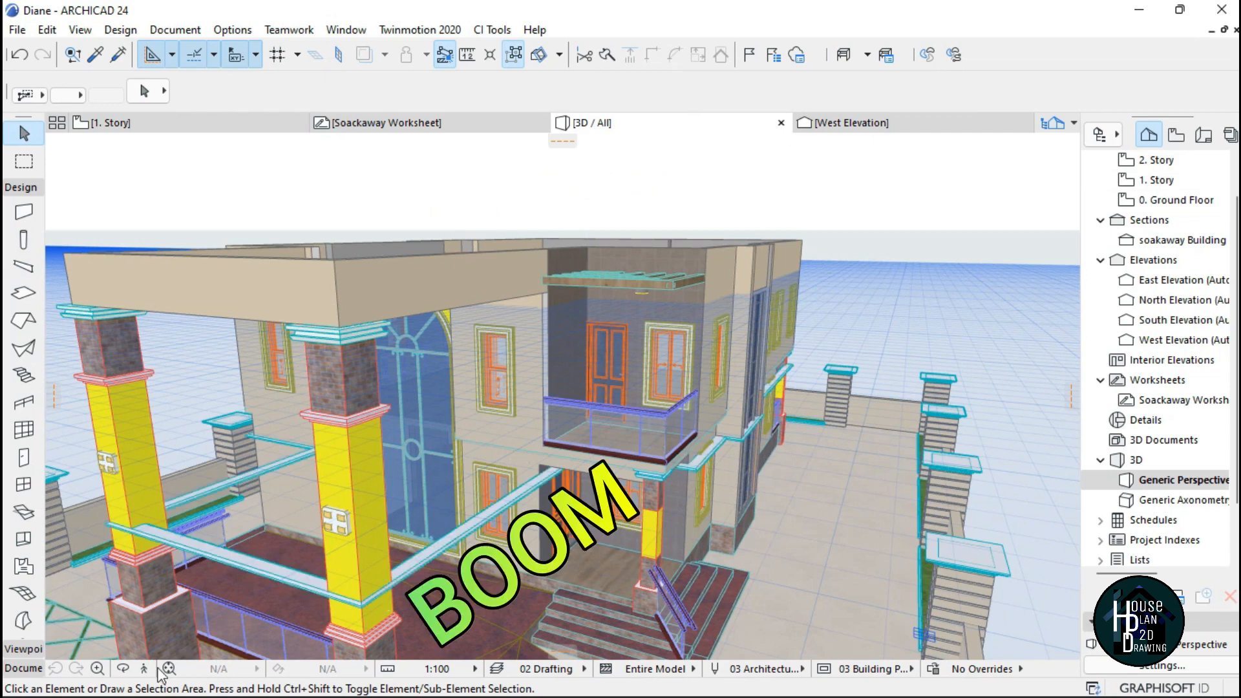
left_click(426, 562)
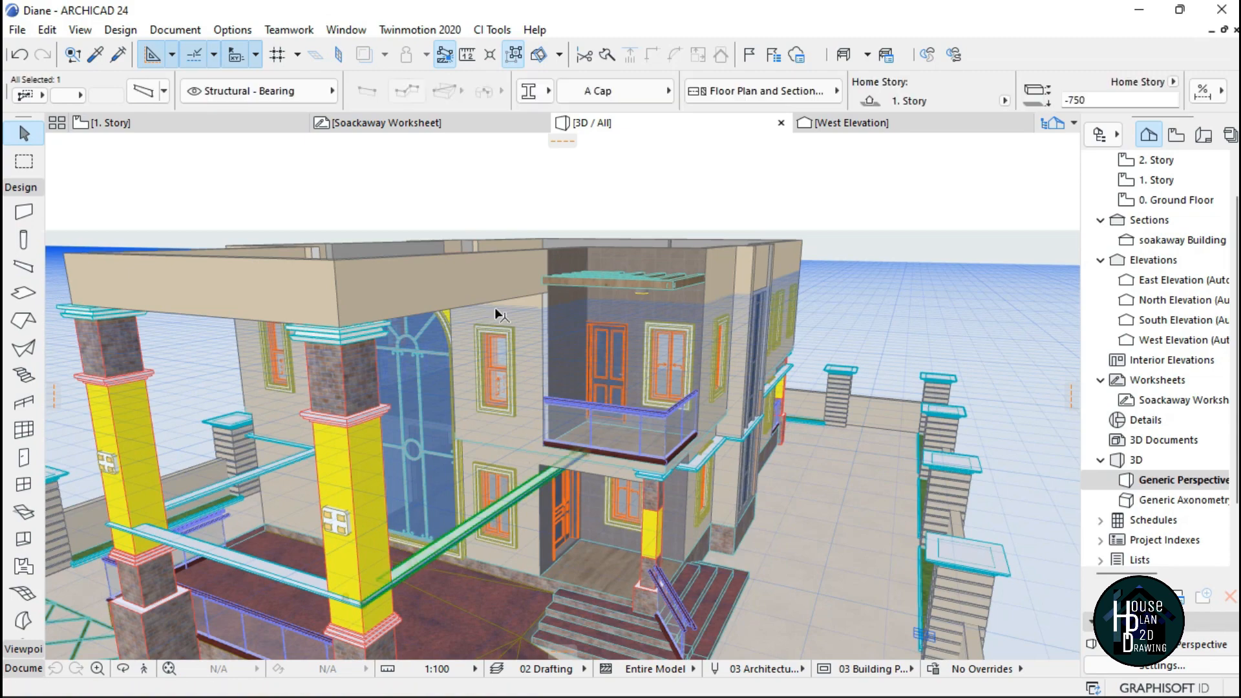
left_click(515, 55)
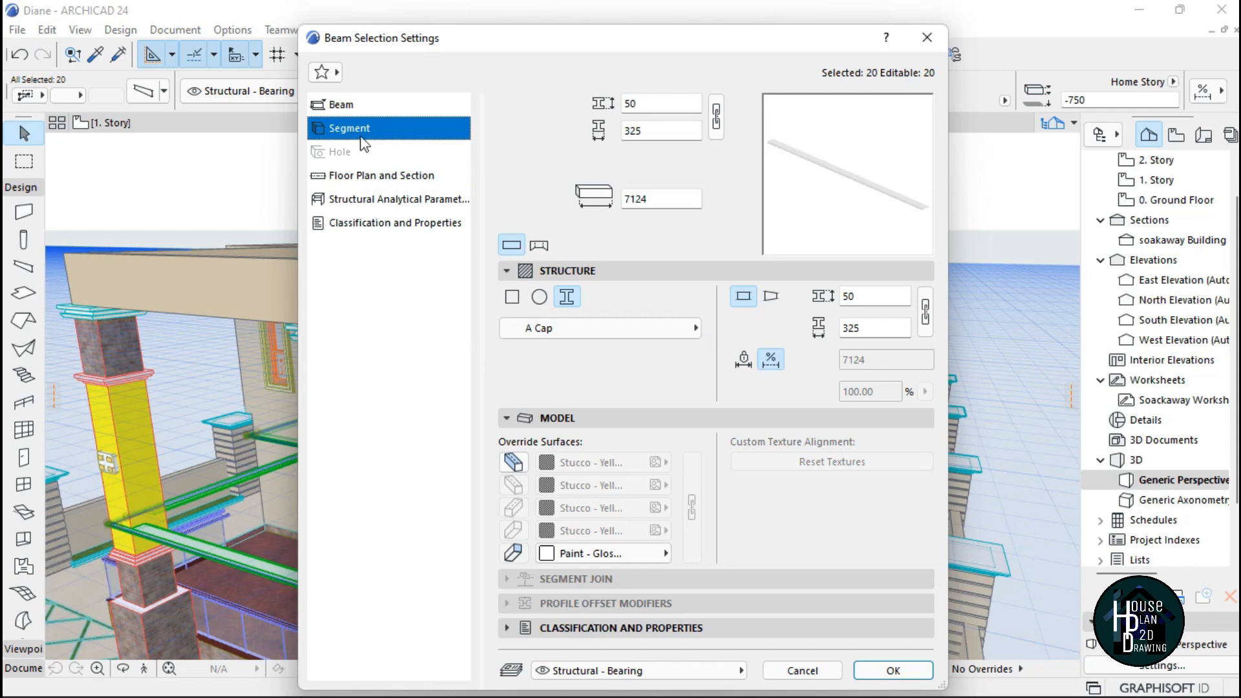
left_click(356, 105)
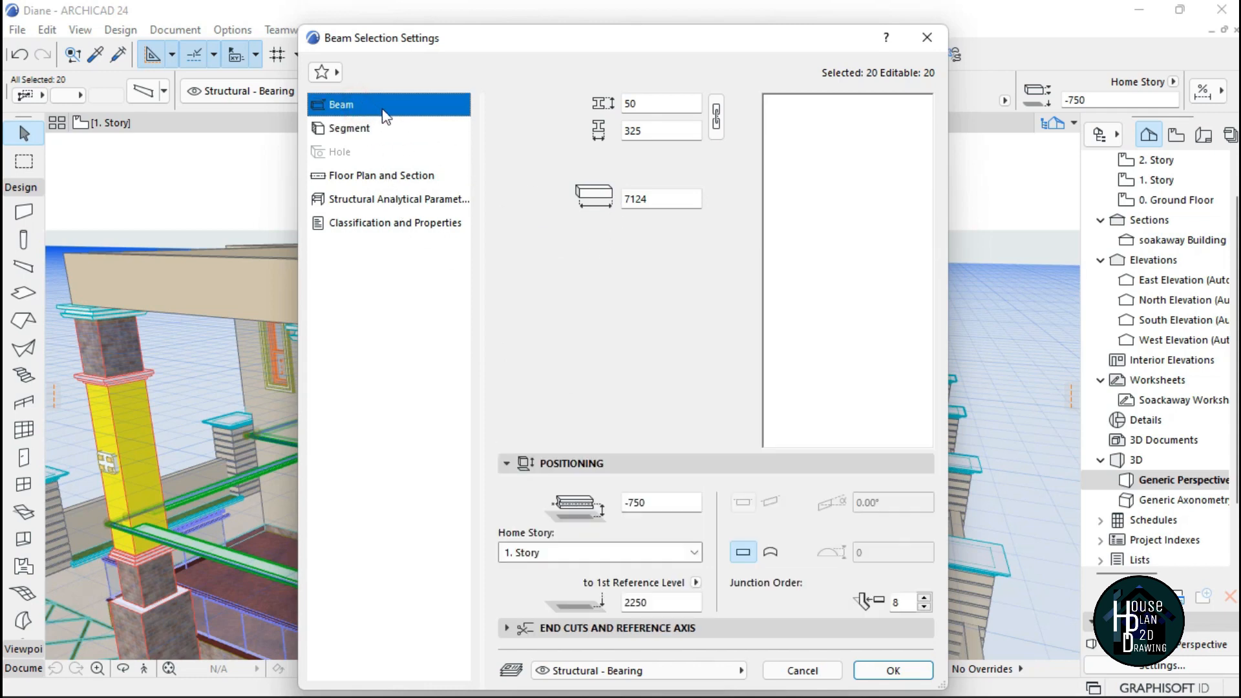
left_click(695, 553)
left_click(637, 573)
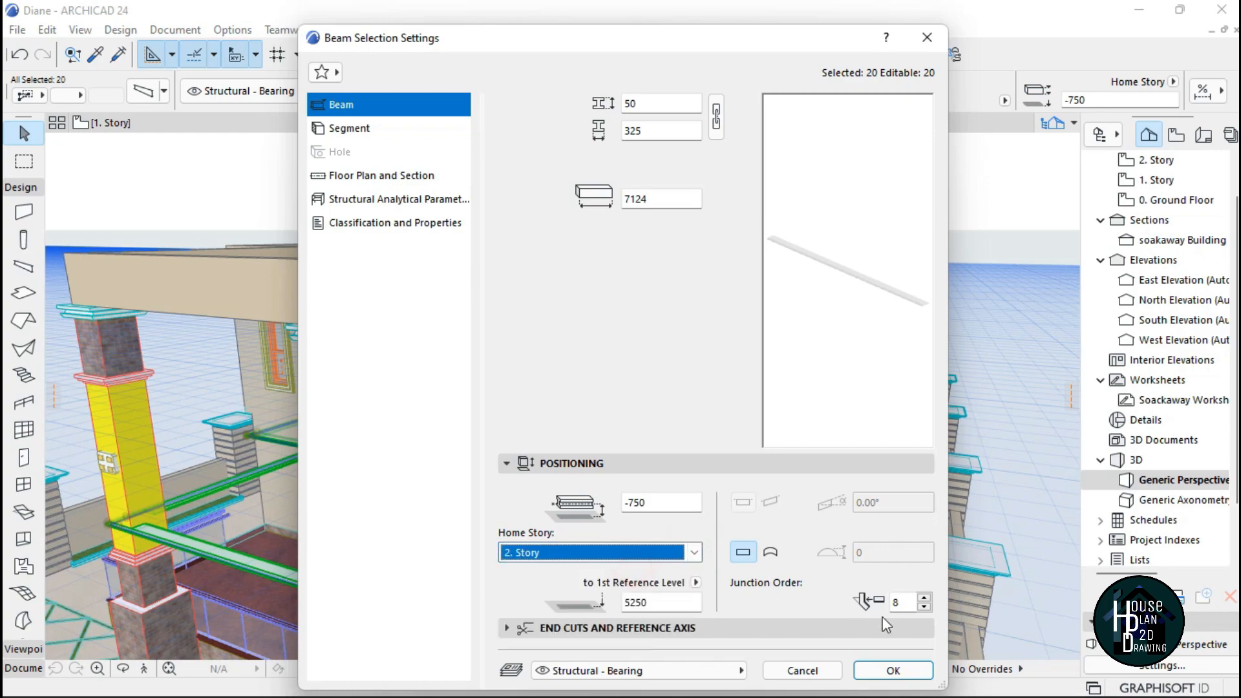
left_click(899, 671)
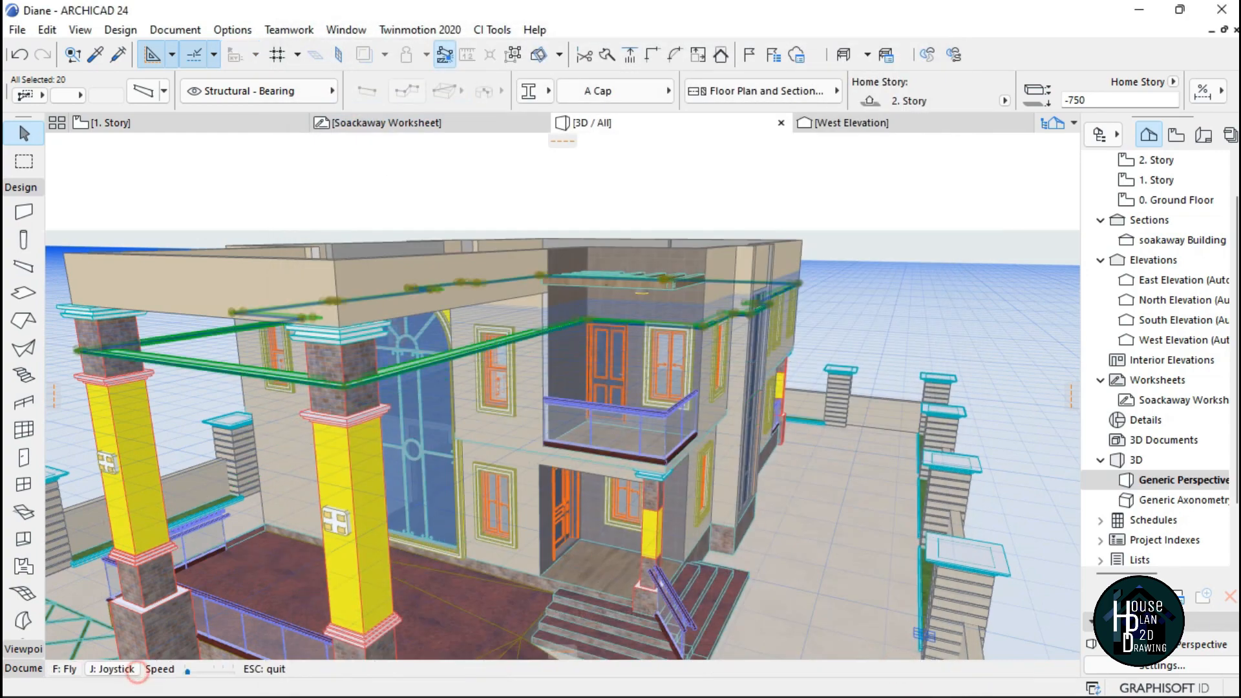
Drag the whole cap beam run straight up from its reference-line corner at the front porch column to the porch parapet's top outer corner.
key("Up")
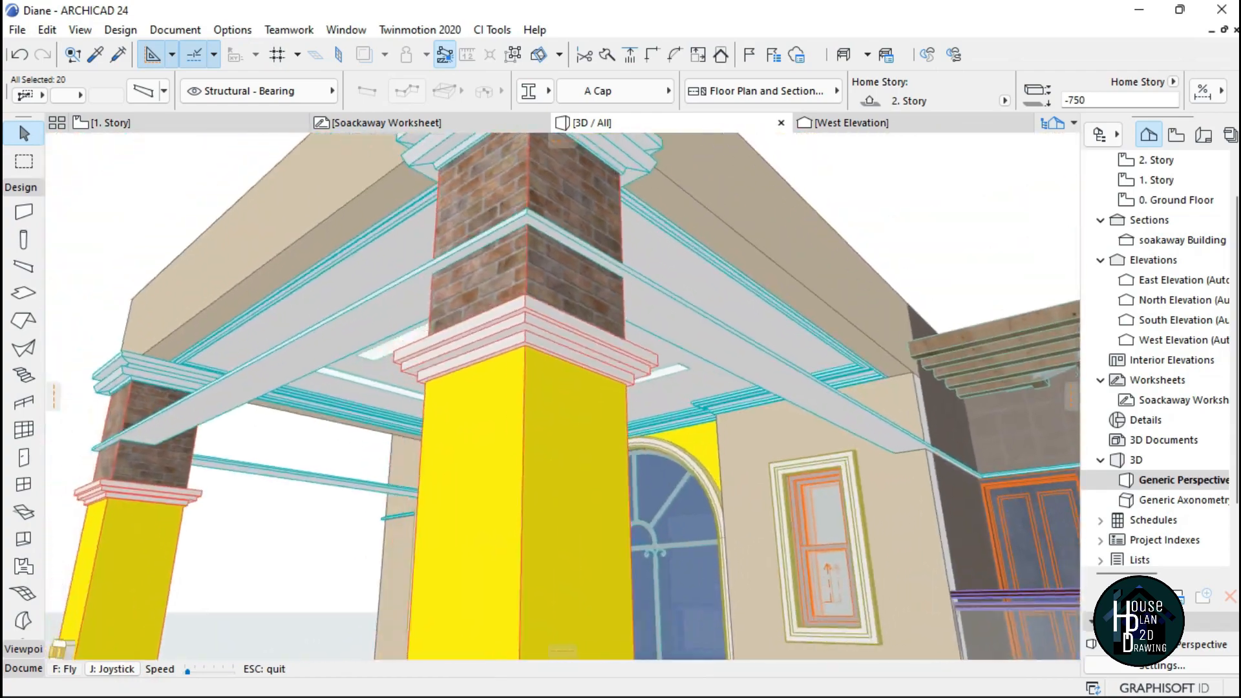
key("Up")
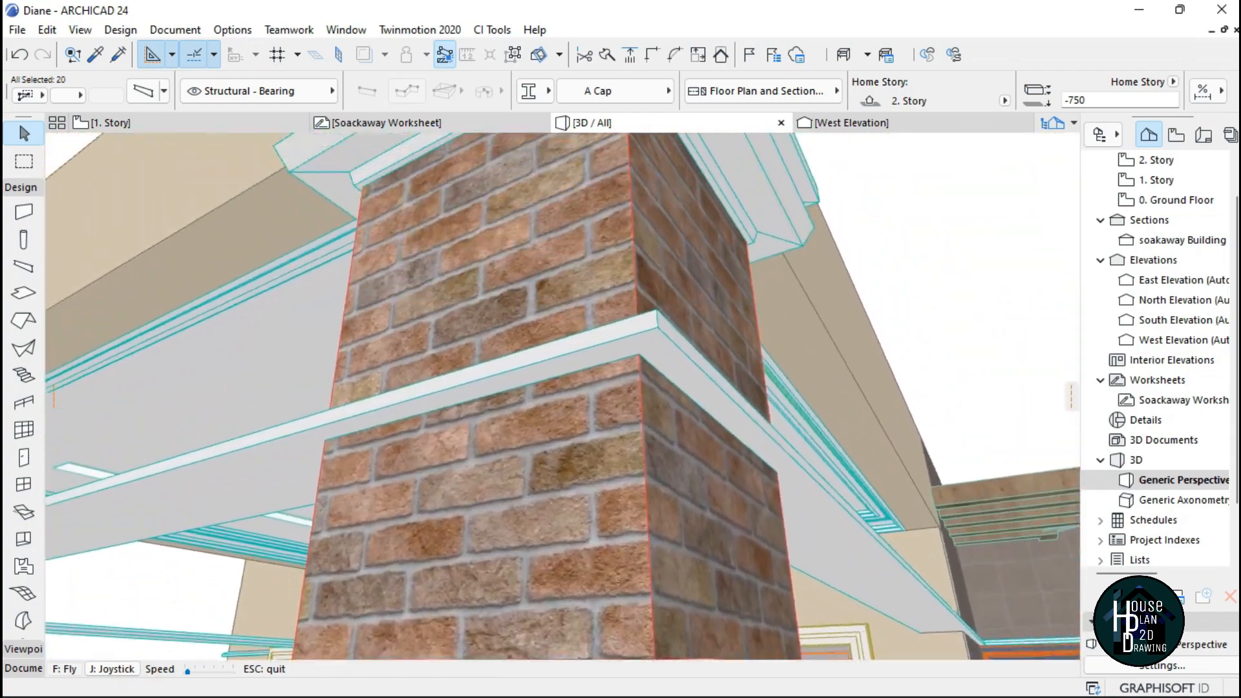
key("Right")
key("Left")
key("Page_Up")
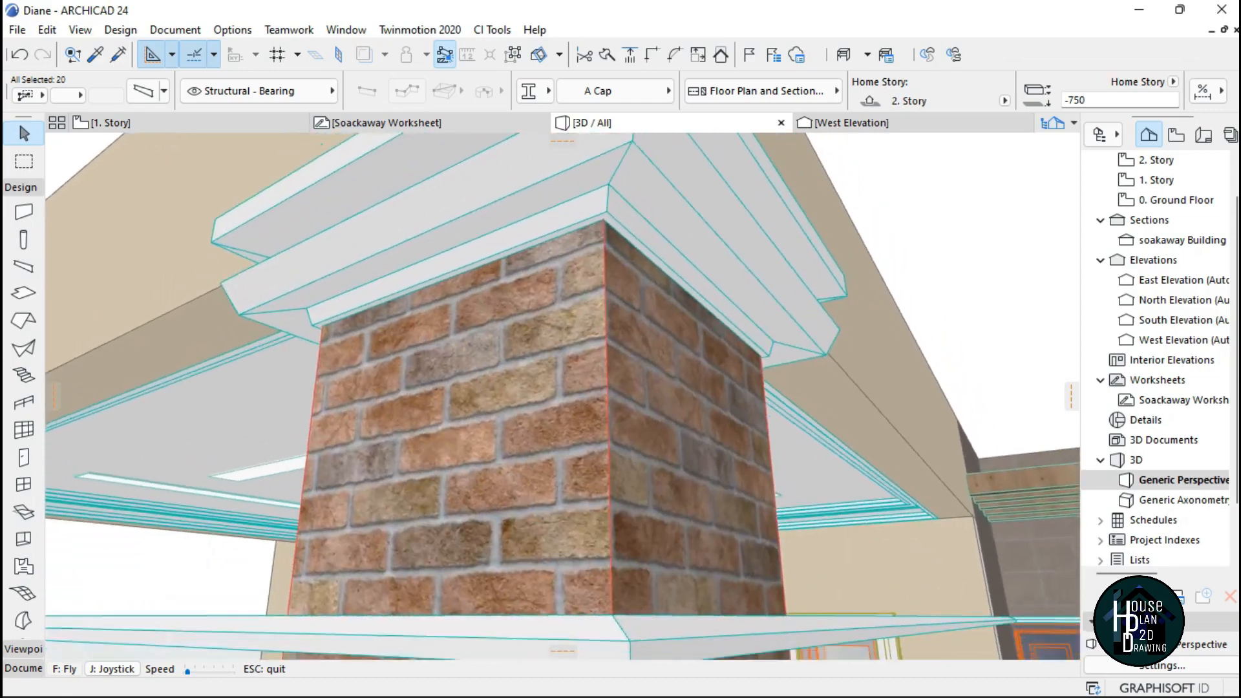
key("Page_Down")
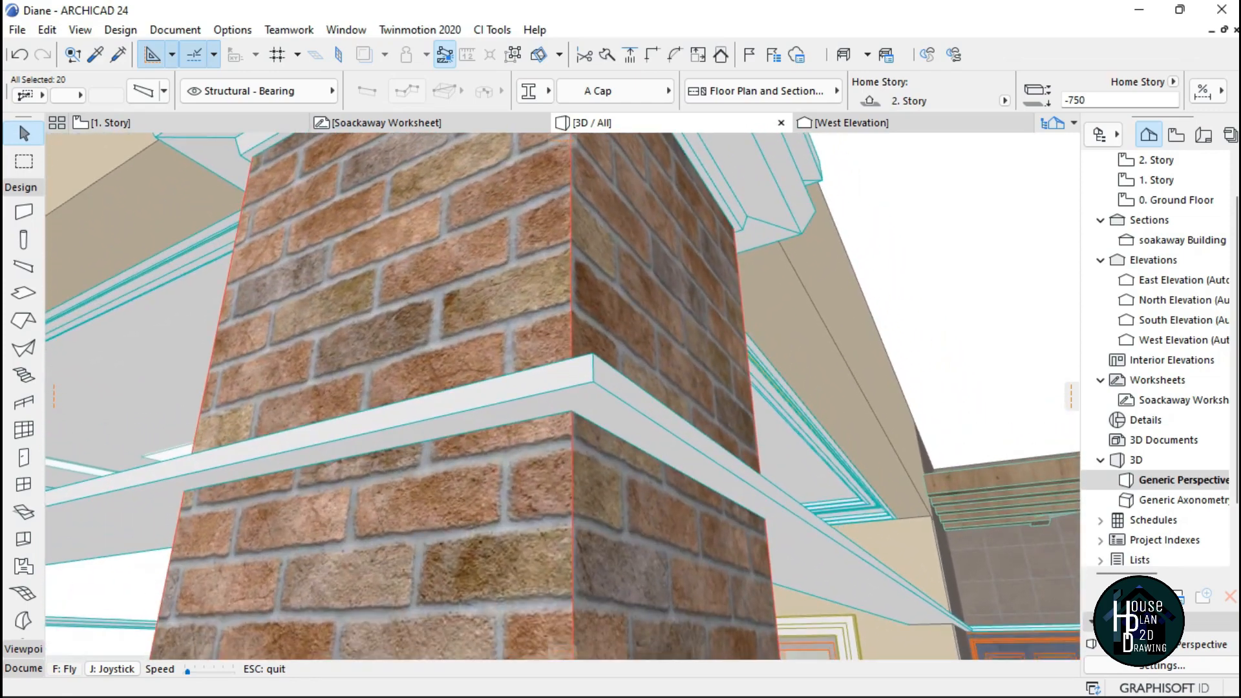
key("Escape")
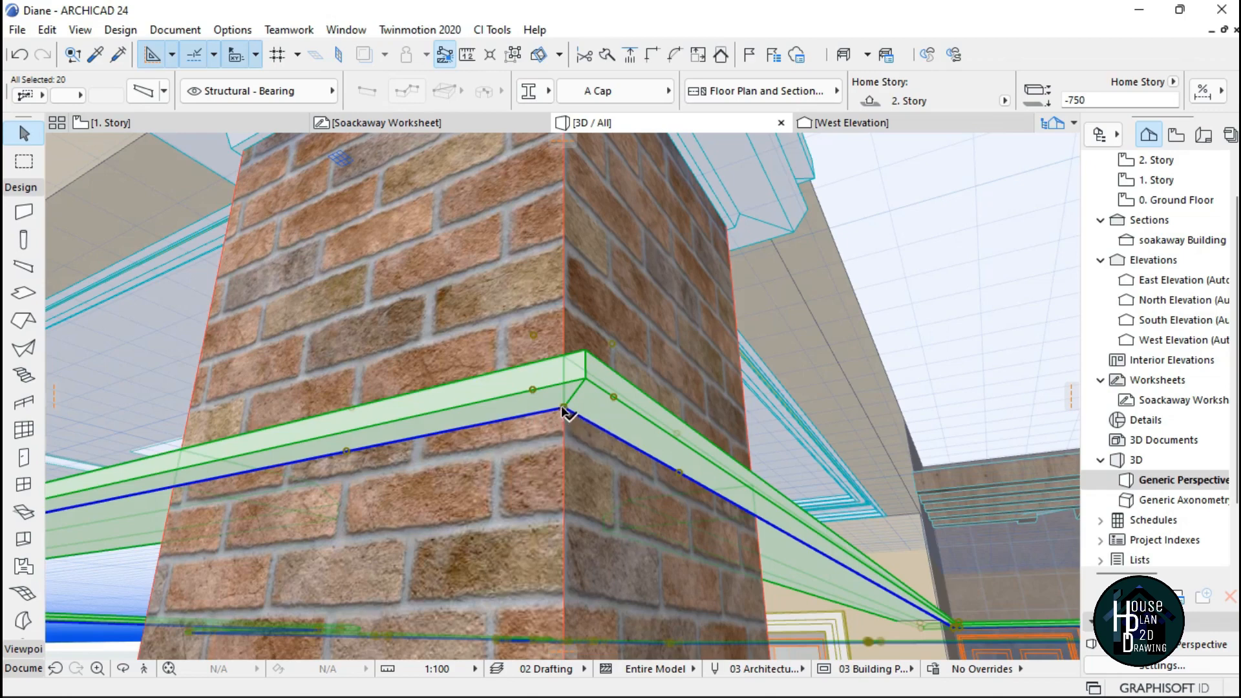
key("ctrl+d")
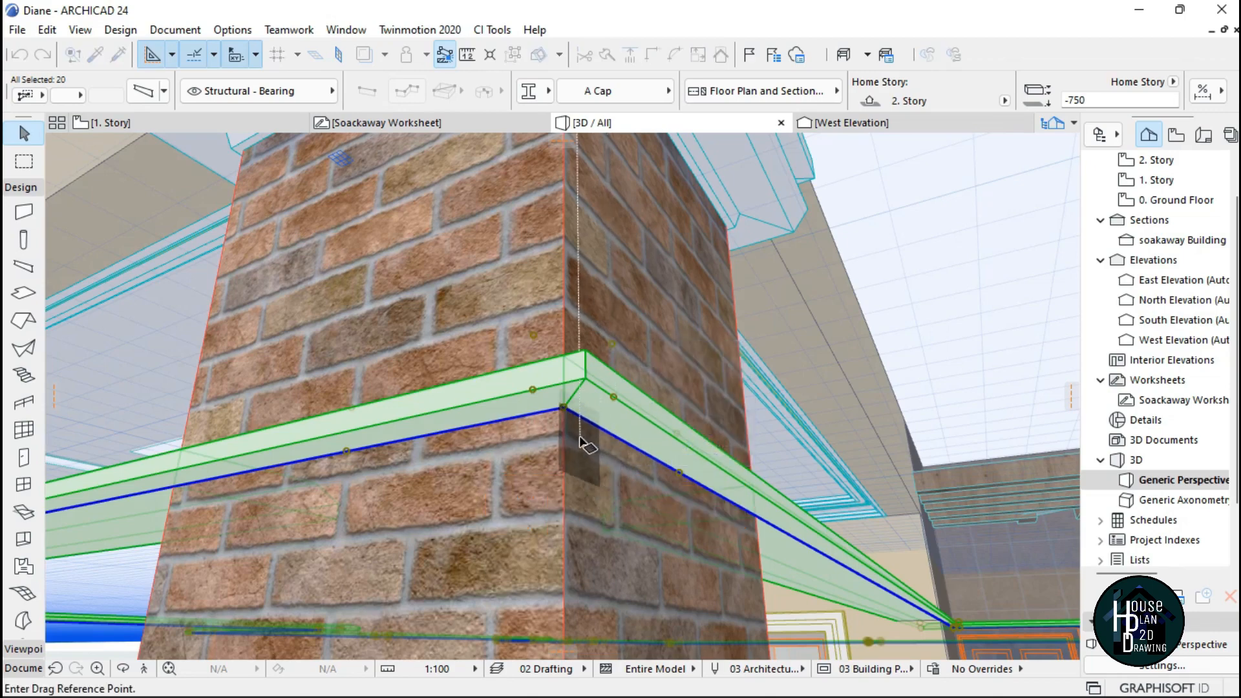
left_click(567, 410)
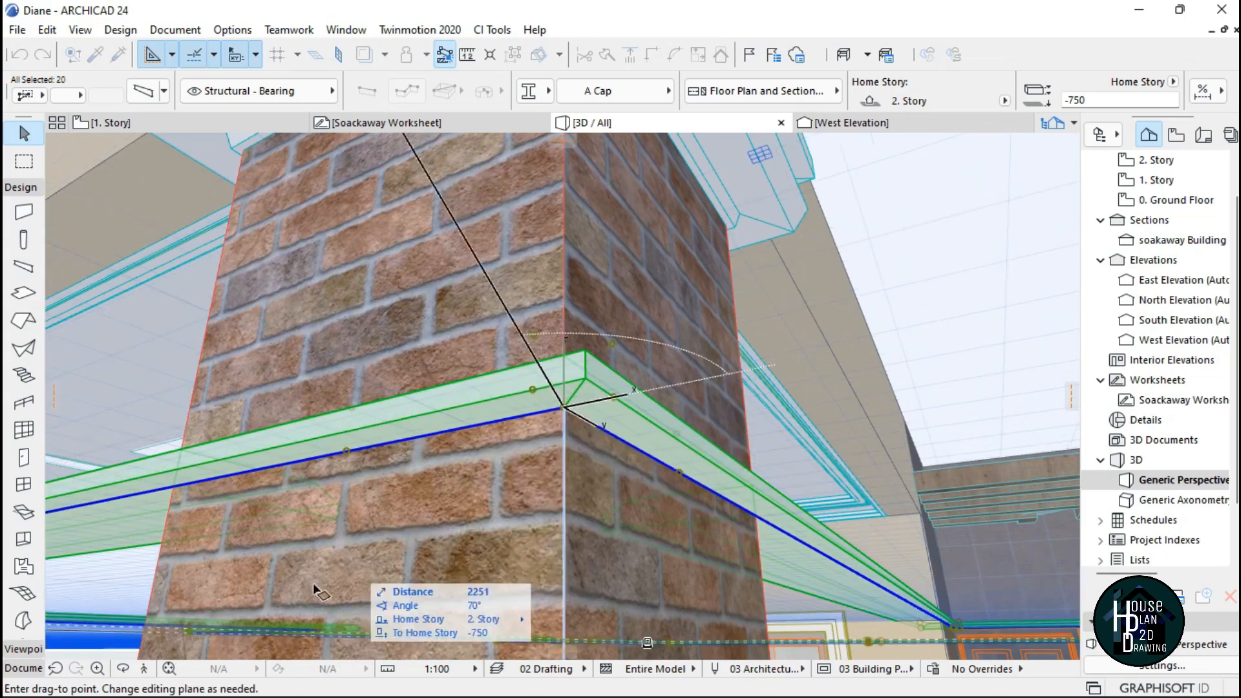
left_click(145, 670)
key("Page_Up")
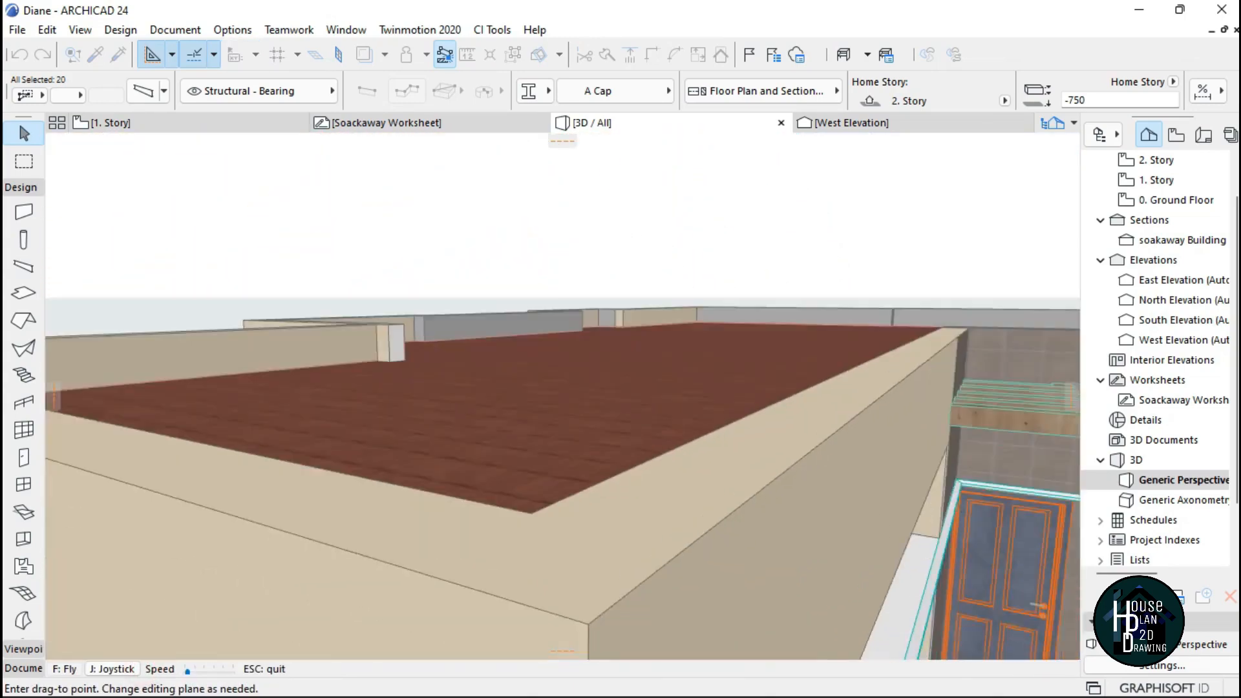
key("Escape")
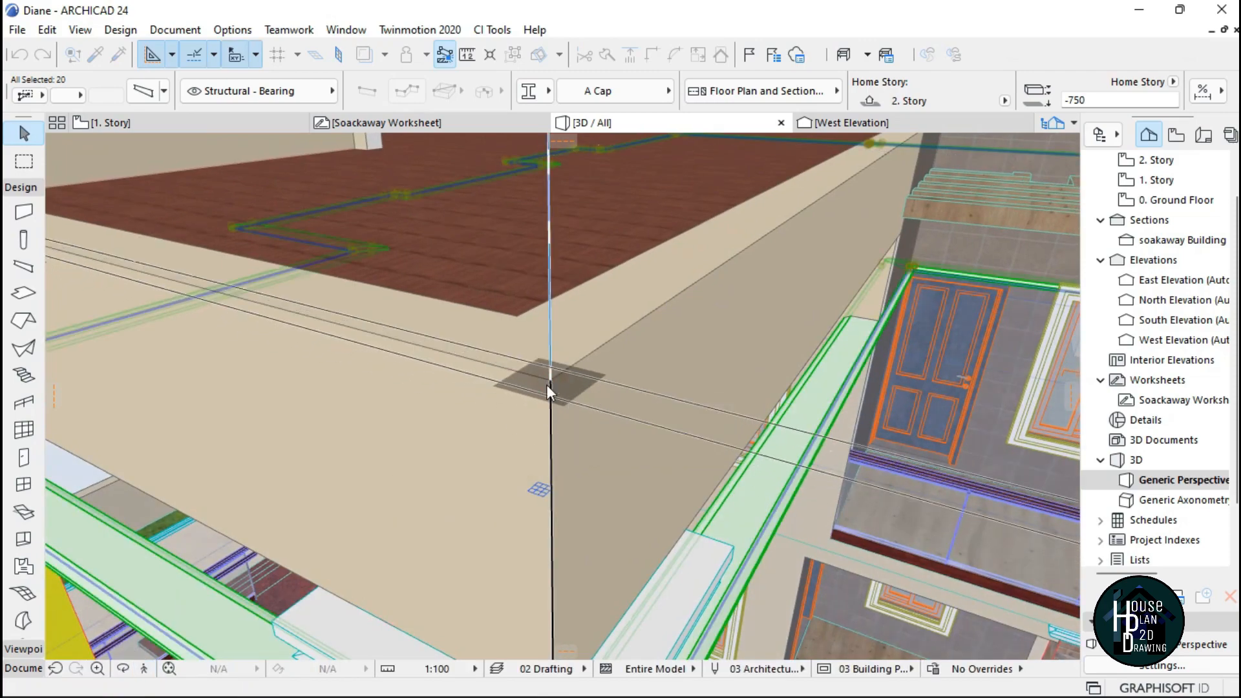
left_click(548, 385)
key("Escape")
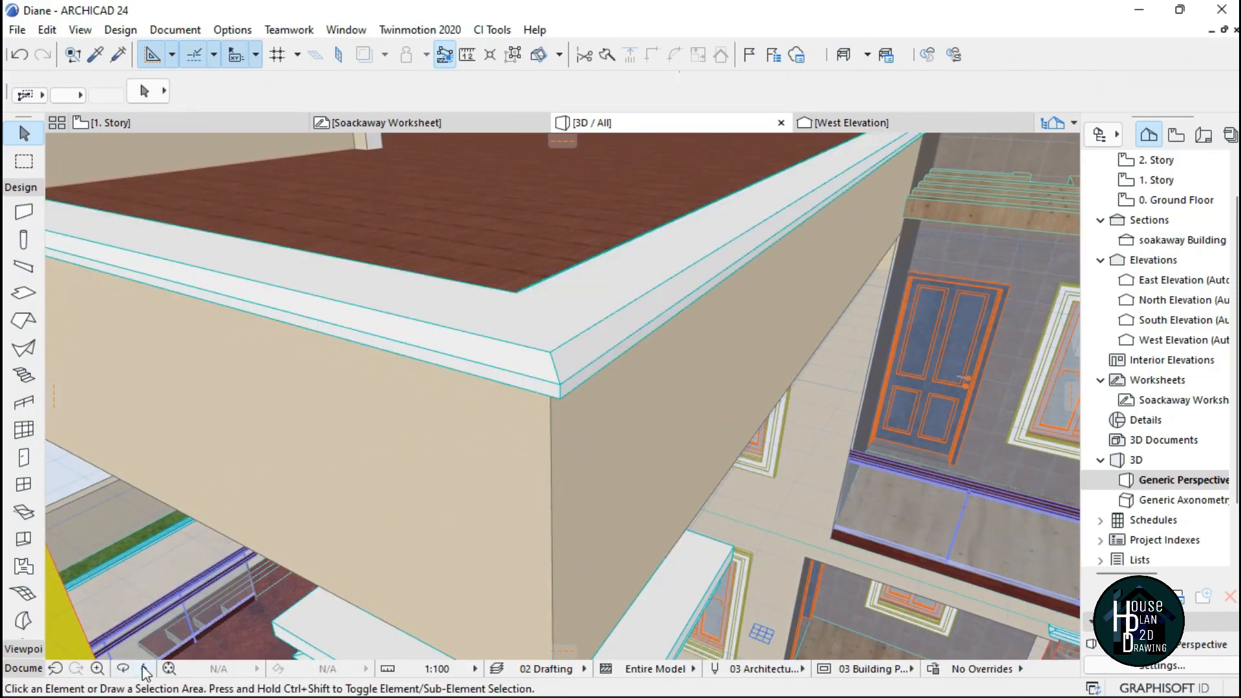
Walk around the house in 3D to examine the parapet cap on the front, side and rear walls.
left_click(144, 670)
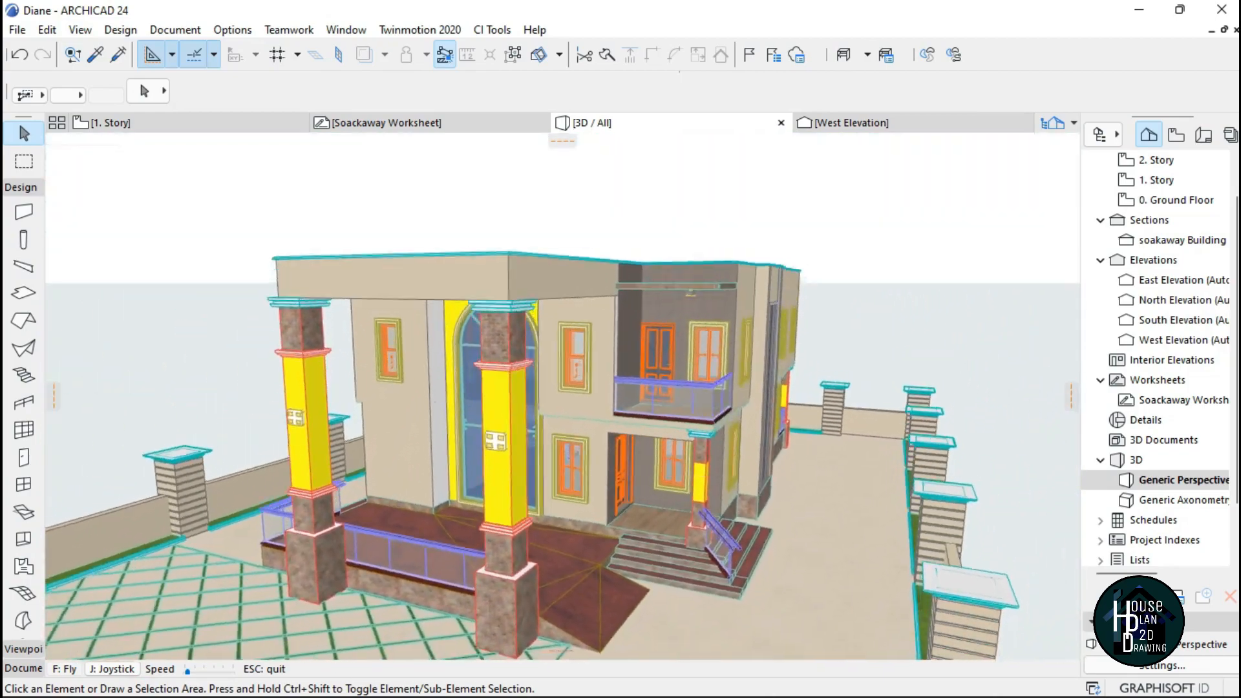
middle_click_drag(620, 414, 1170, 375, "shift")
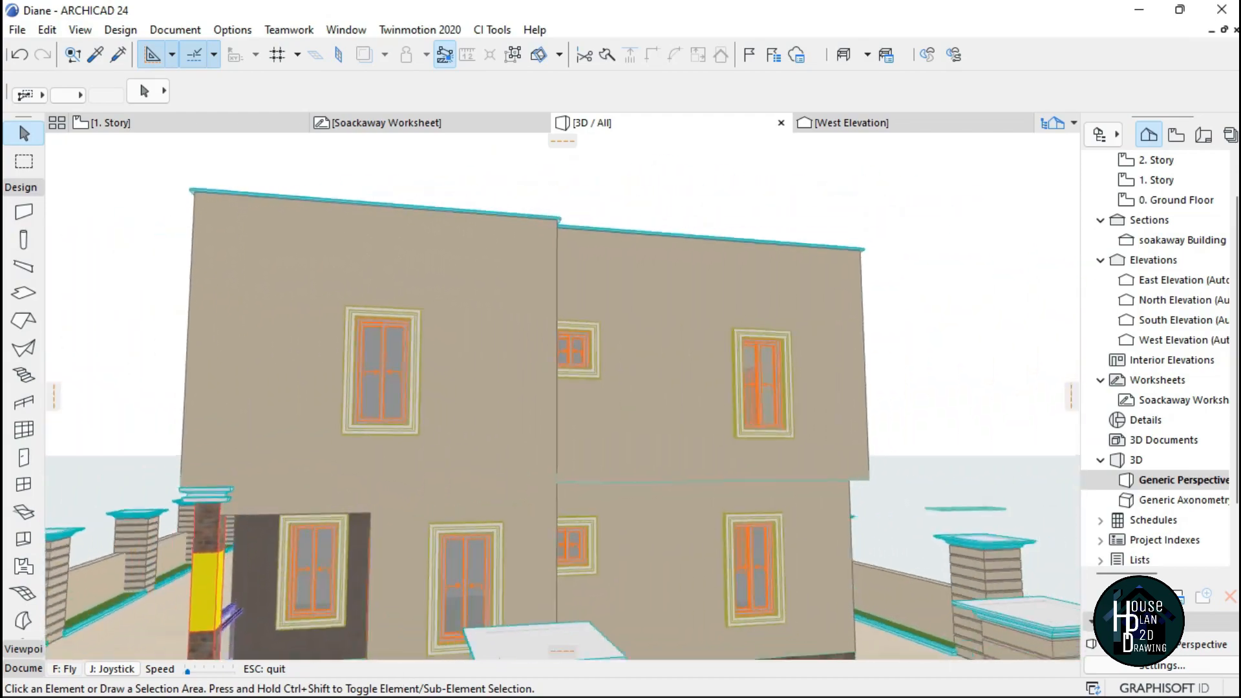
middle_click_drag(491, 388, 285, 329, "shift")
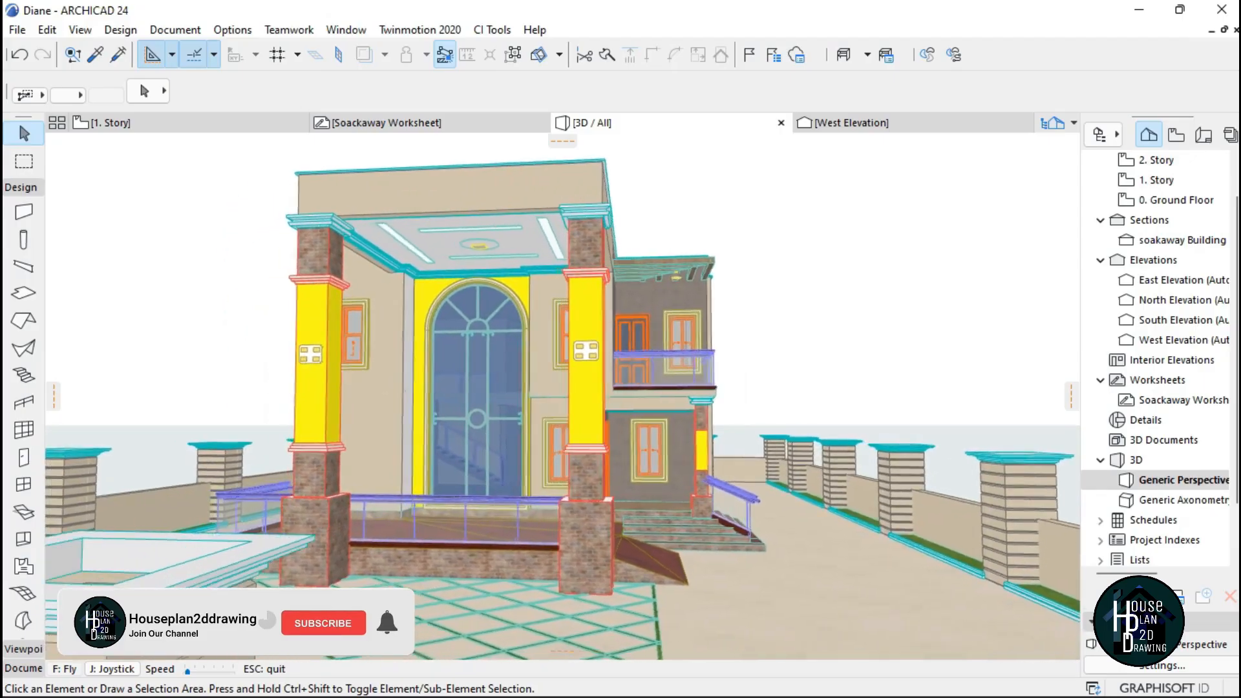
key("Left")
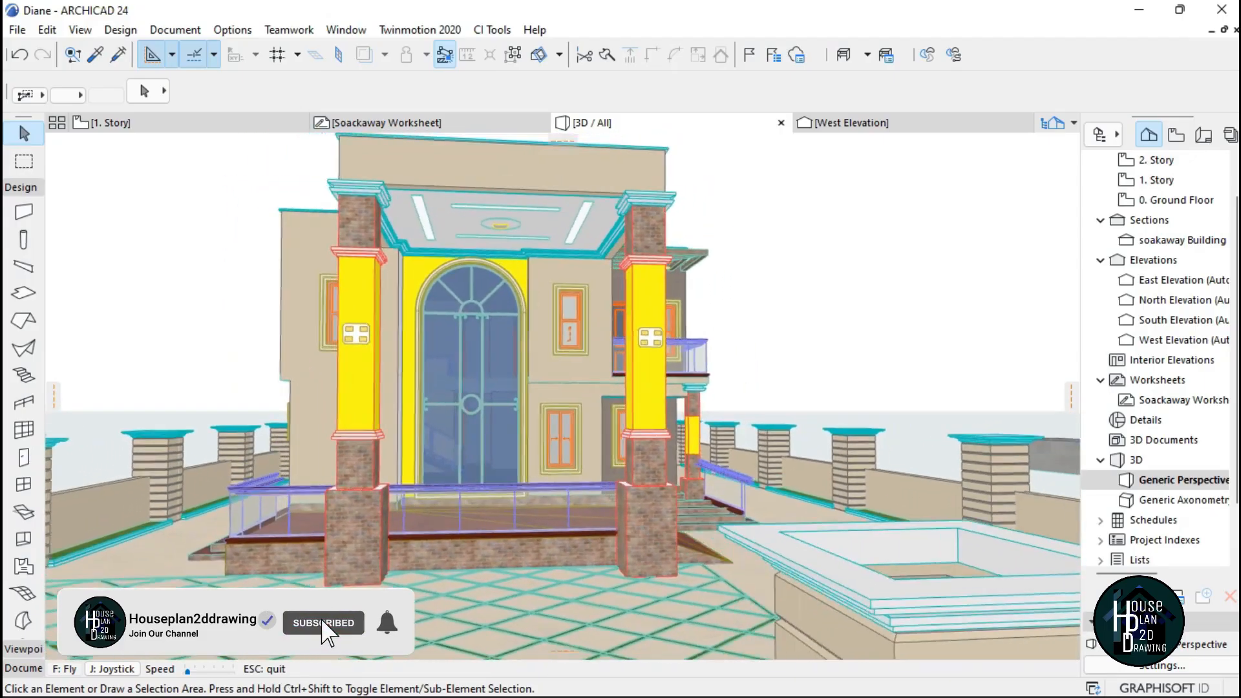
key("Left")
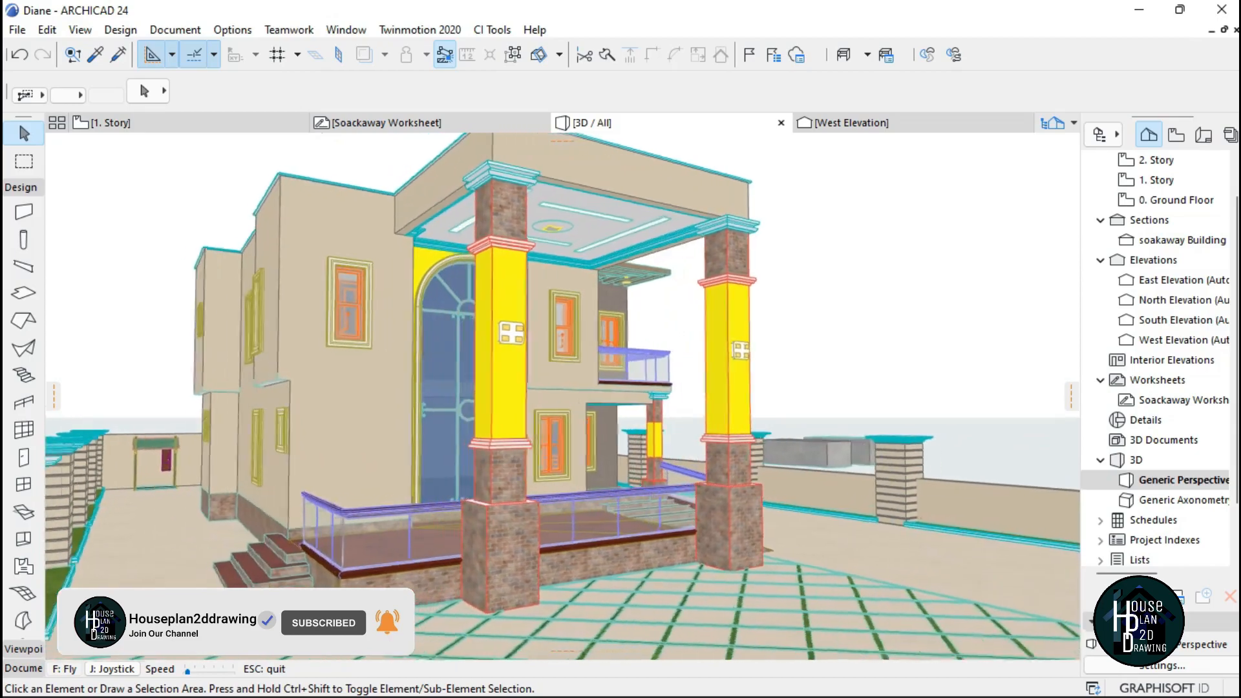
key("Left")
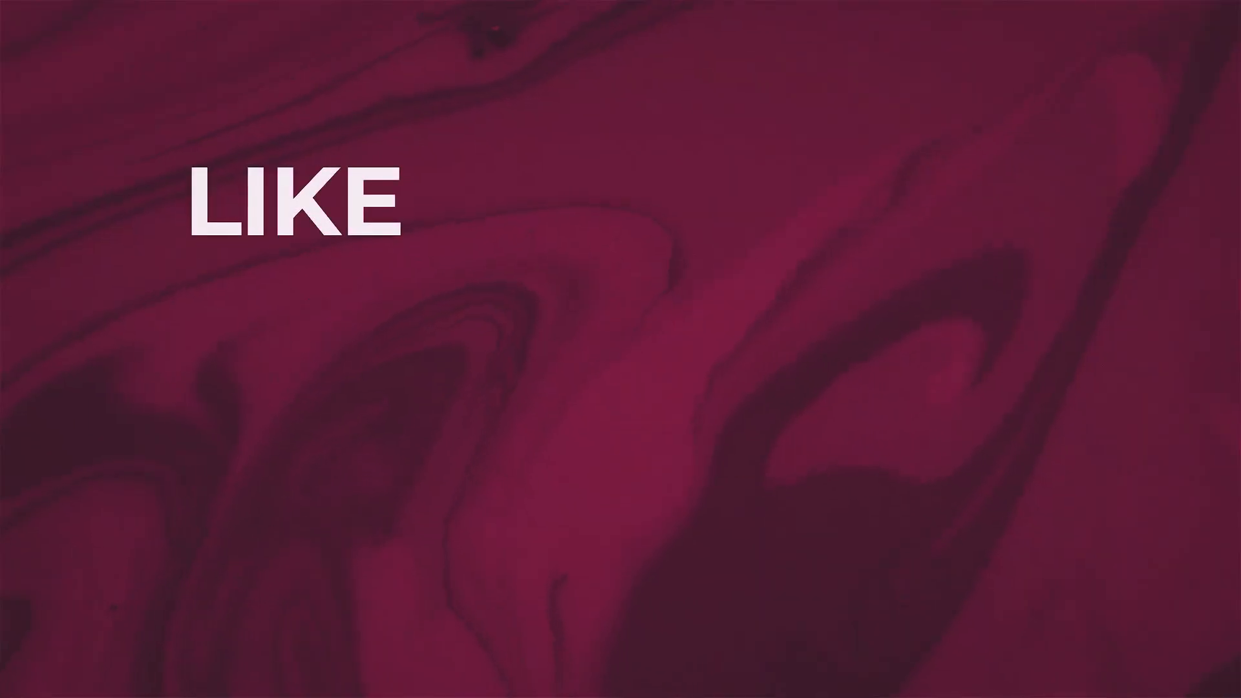